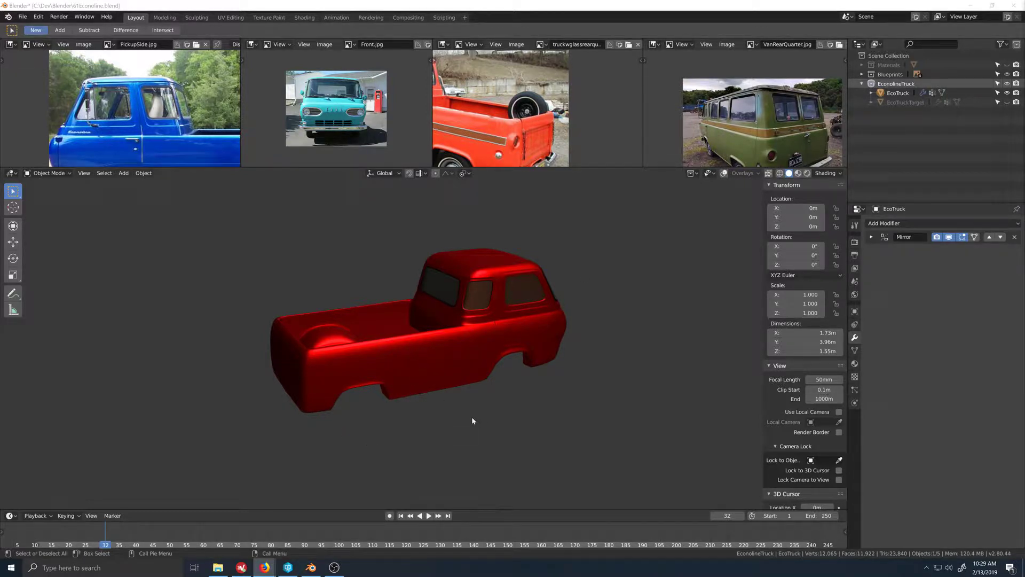
Step: Examine the truck body's lower edges, wheel arches and underside from several angles
click(480, 403)
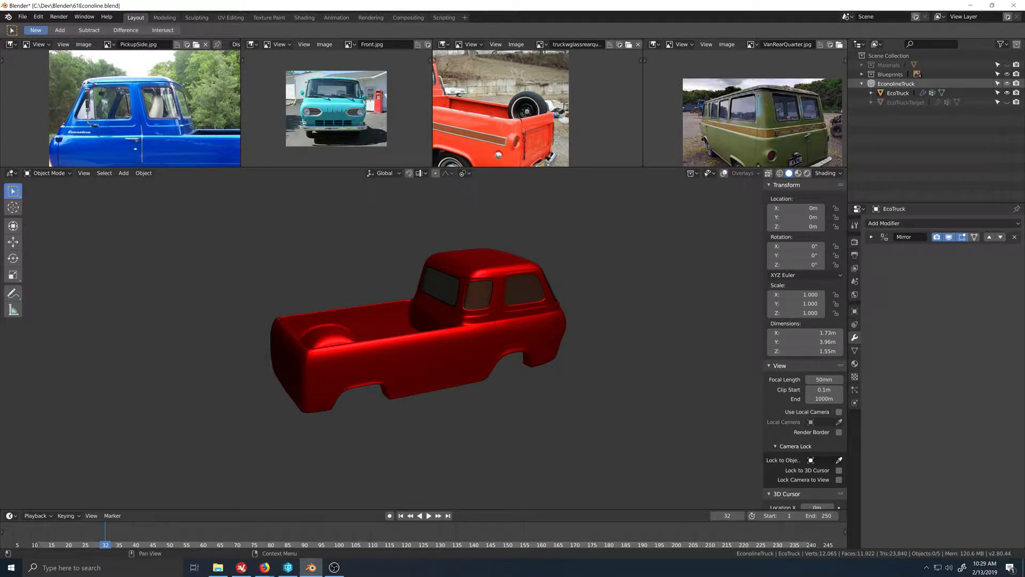
key(alt+Tab)
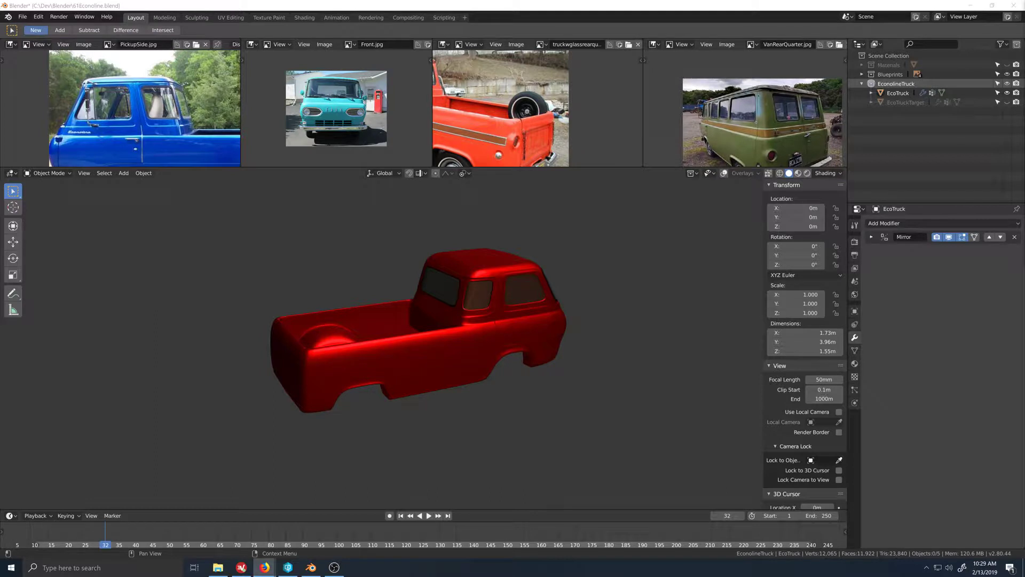
click(600, 425)
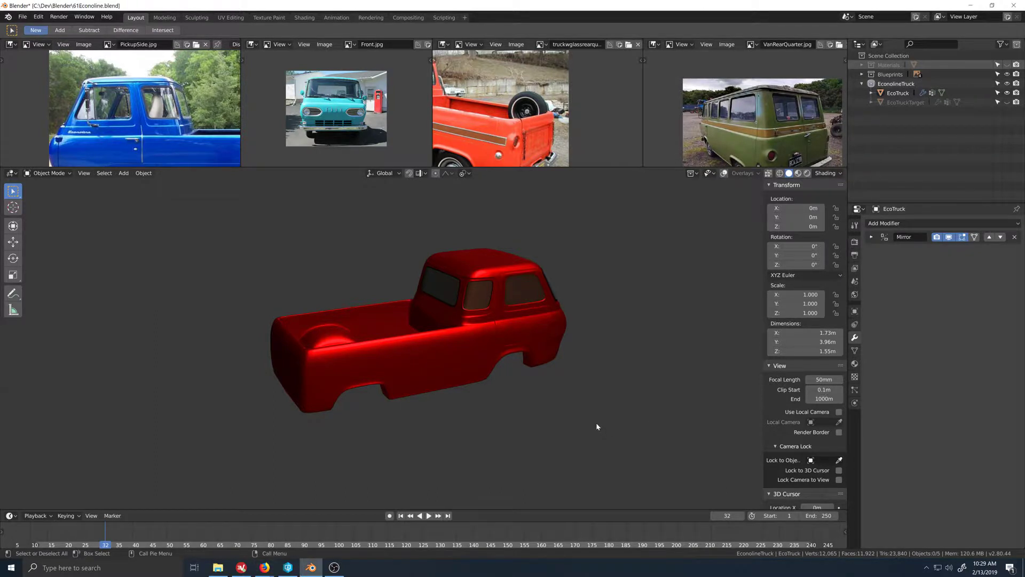
middle_drag(596, 426, 567, 348)
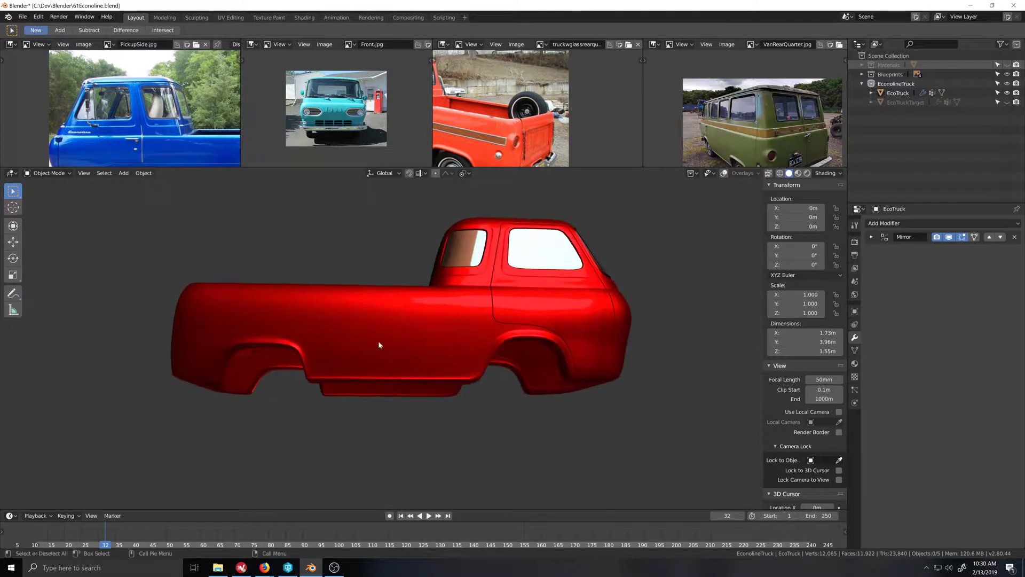
middle_drag(378, 341, 494, 357)
scroll(490, 409, up, 10)
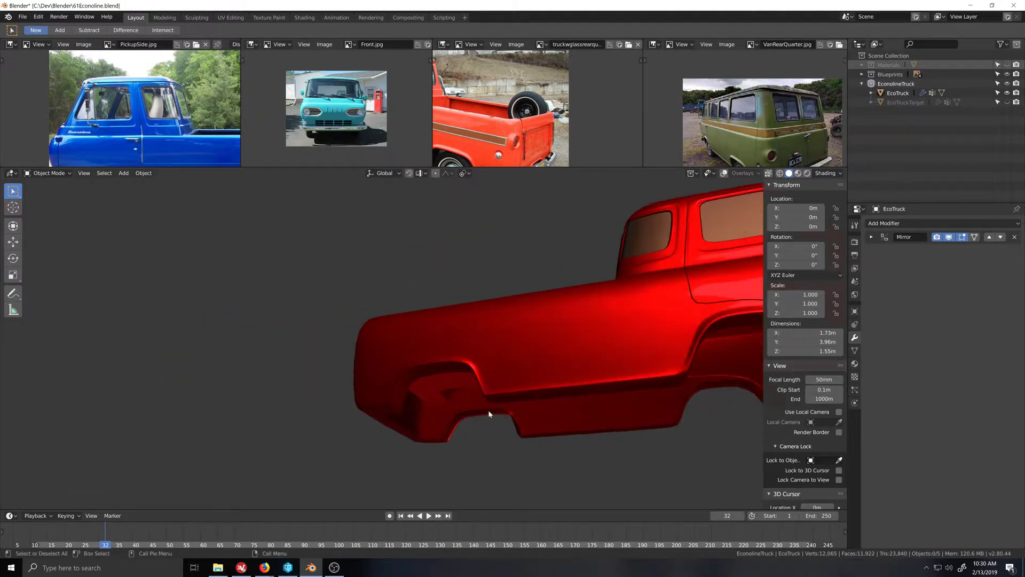
middle_drag(470, 394, 561, 408)
scroll(458, 394, down, 2)
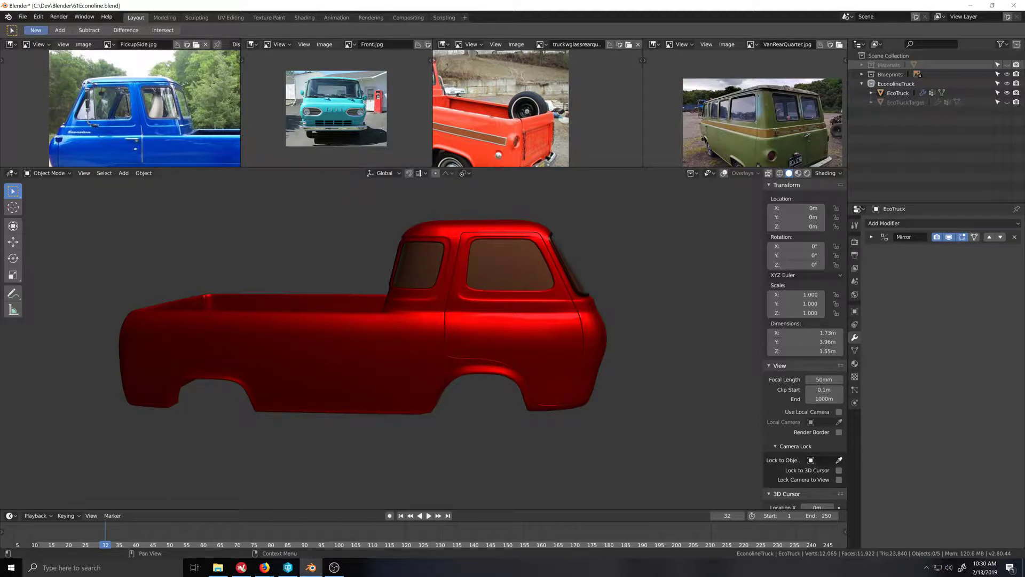
key(alt+Tab)
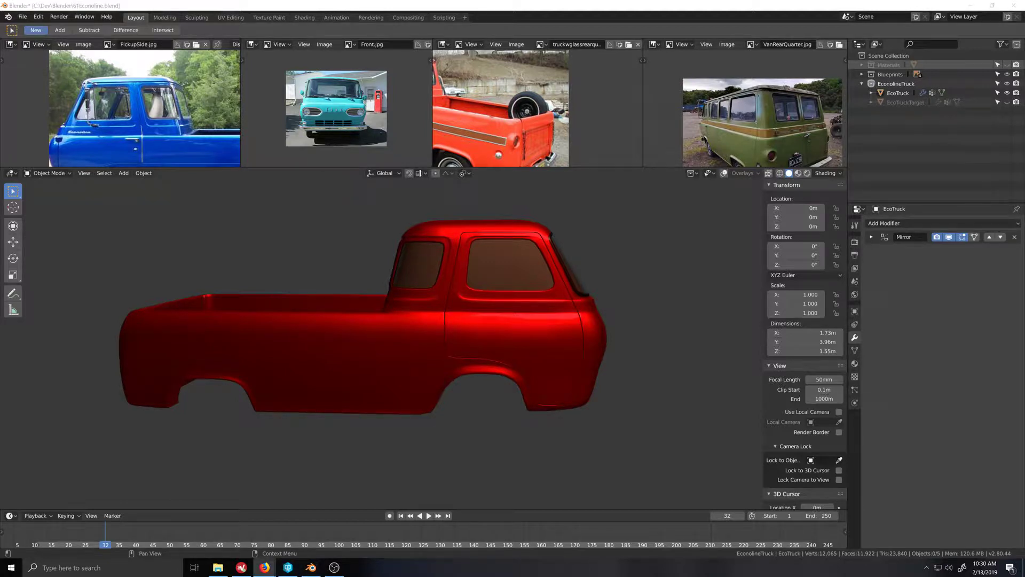
scroll(489, 359, down, 1)
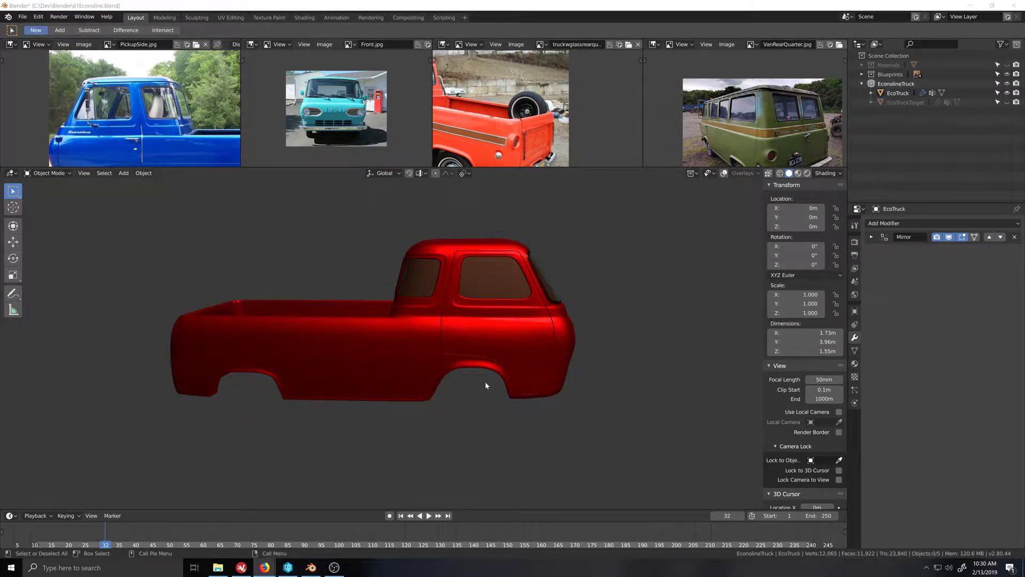
middle_drag(515, 448, 562, 401)
middle_drag(415, 415, 335, 388)
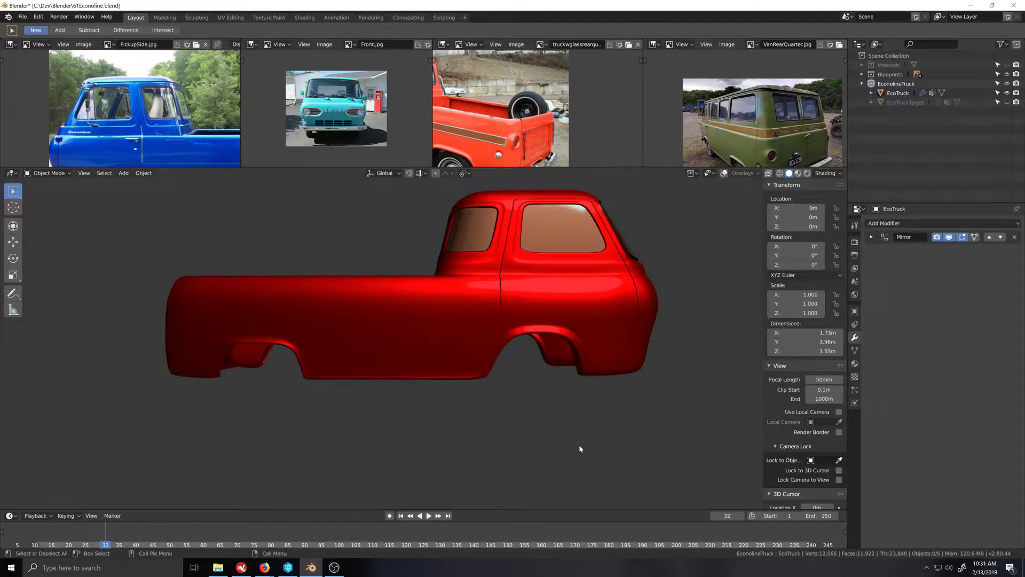
middle_drag(607, 435, 569, 413)
scroll(560, 409, down, 2)
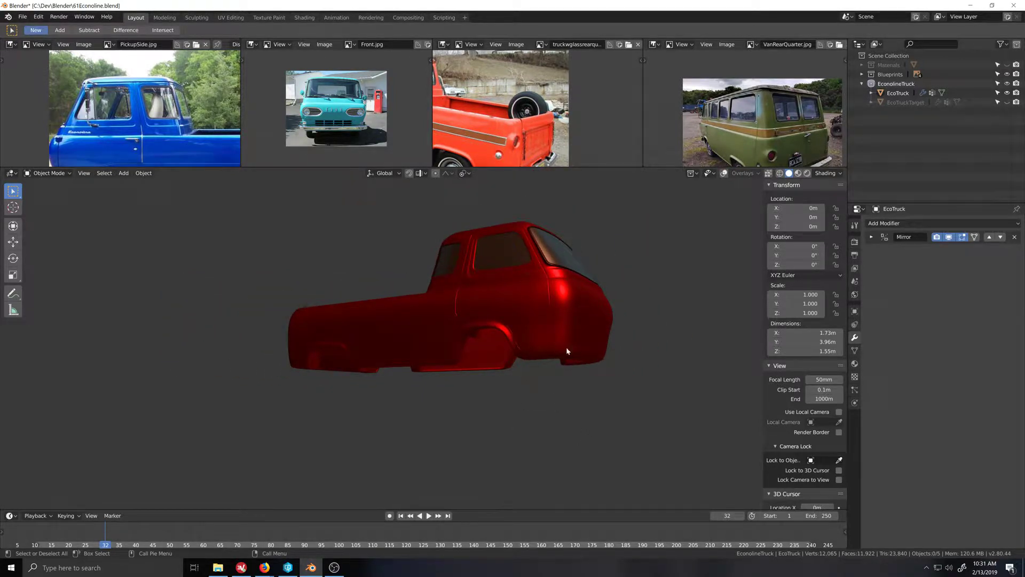
Step: Enter Edit Mode on the truck body and inspect the bottom lip vertices in front of the rear wheel arch
middle_drag(436, 371, 457, 357)
click(455, 357)
key(Tab)
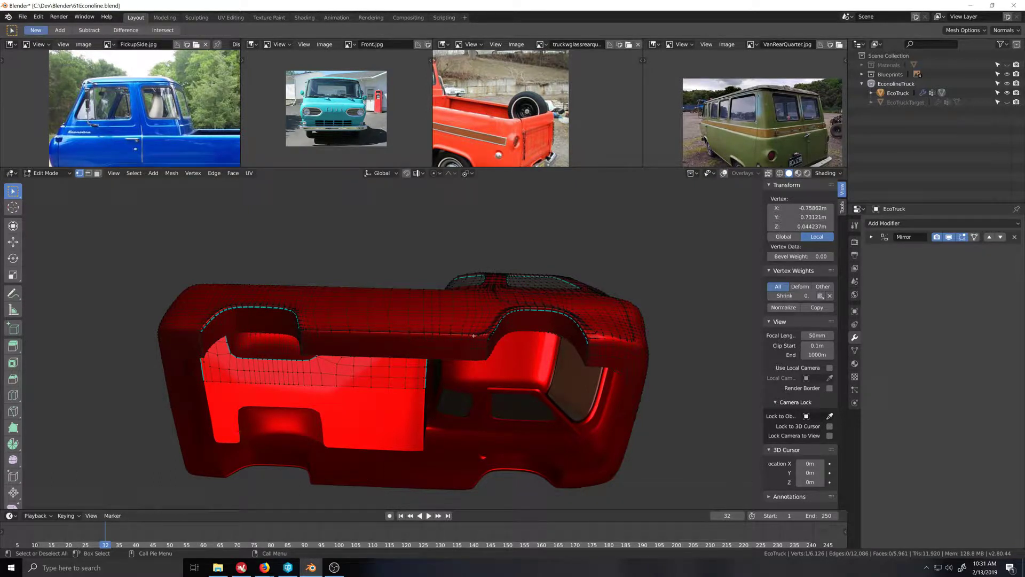
middle_drag(444, 334, 441, 370)
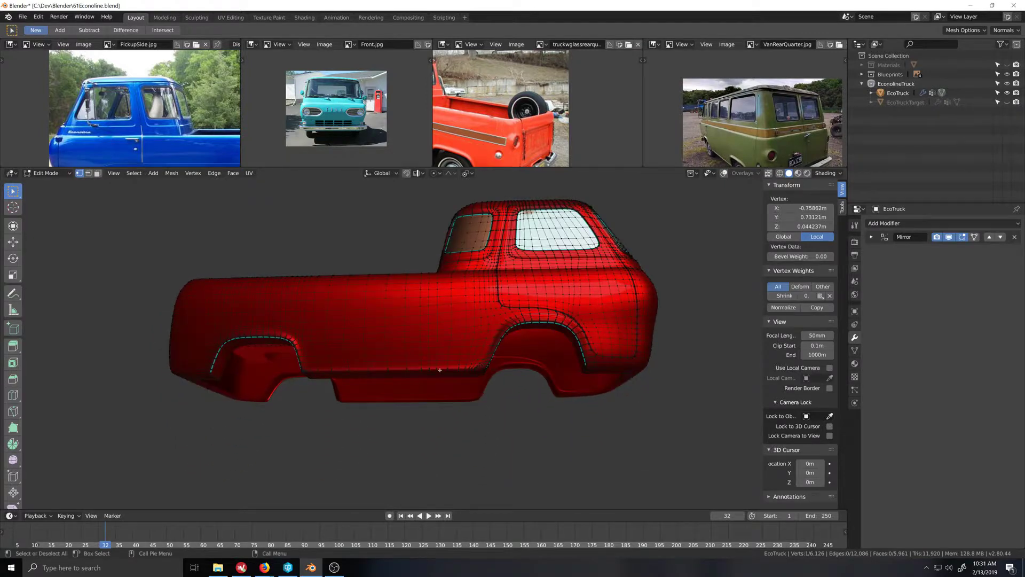
scroll(440, 369, up, 4)
middle_drag(435, 423, 545, 414)
scroll(422, 313, up, 3)
click(586, 369)
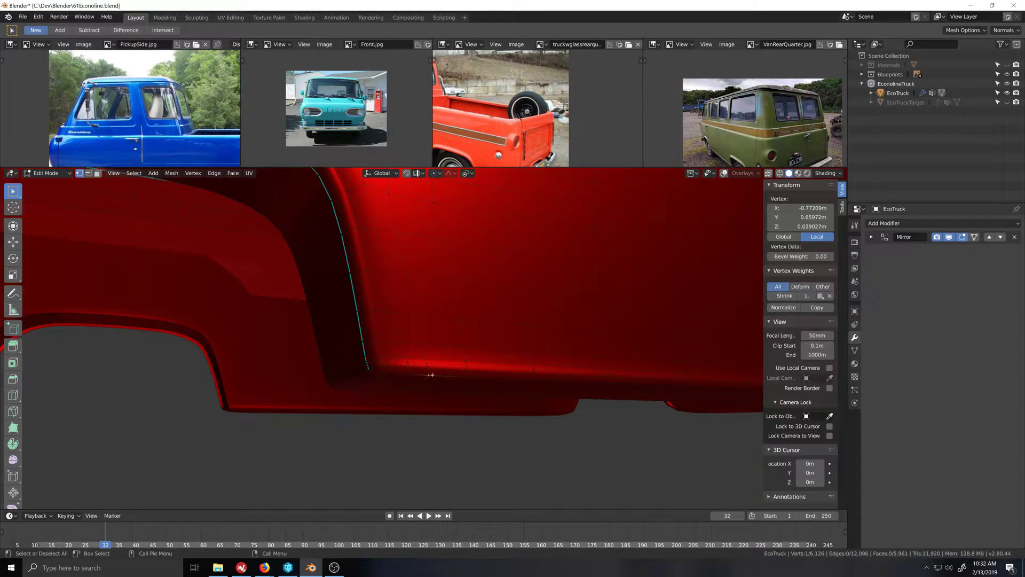
mouse_move(431, 375)
middle_down()
mouse_move(495, 400)
mouse_move(529, 396)
middle_up()
middle_drag(597, 411, 619, 426)
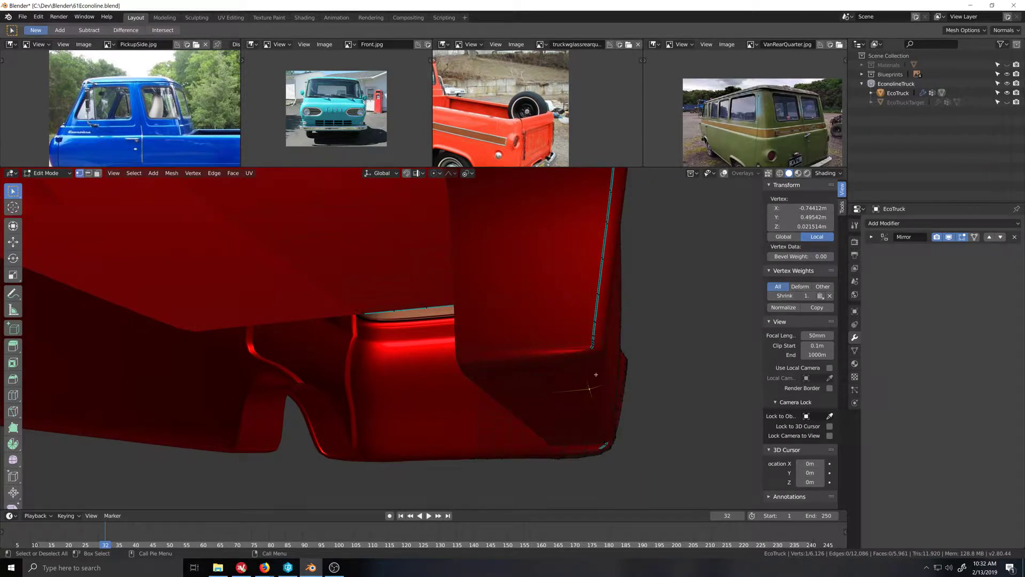
middle_drag(591, 377, 562, 368)
middle_drag(512, 344, 506, 351)
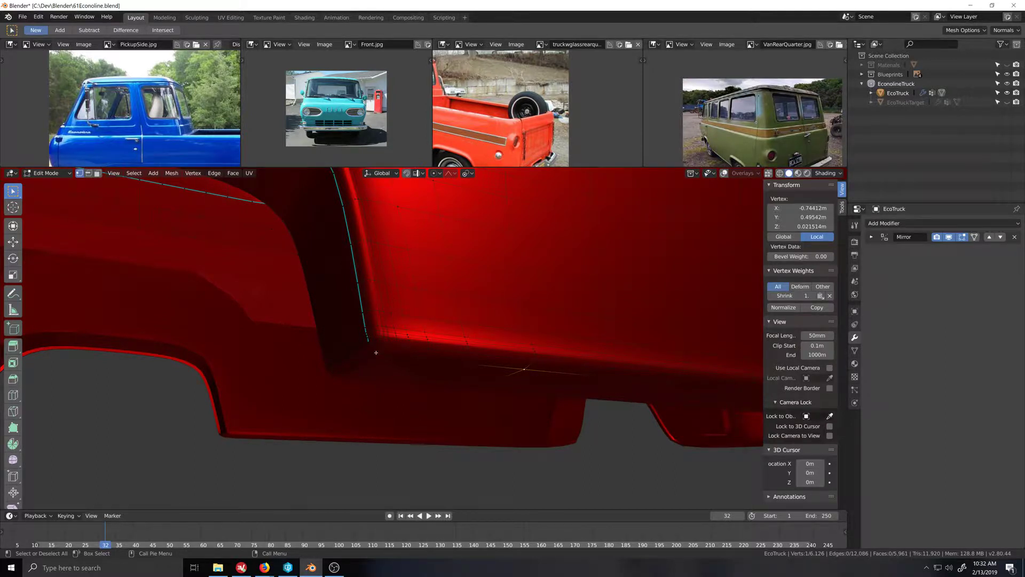
Step: Select the underside lip faces between the rear and front wheel arches using shortest path with Fill Region
middle_drag(389, 362, 447, 365)
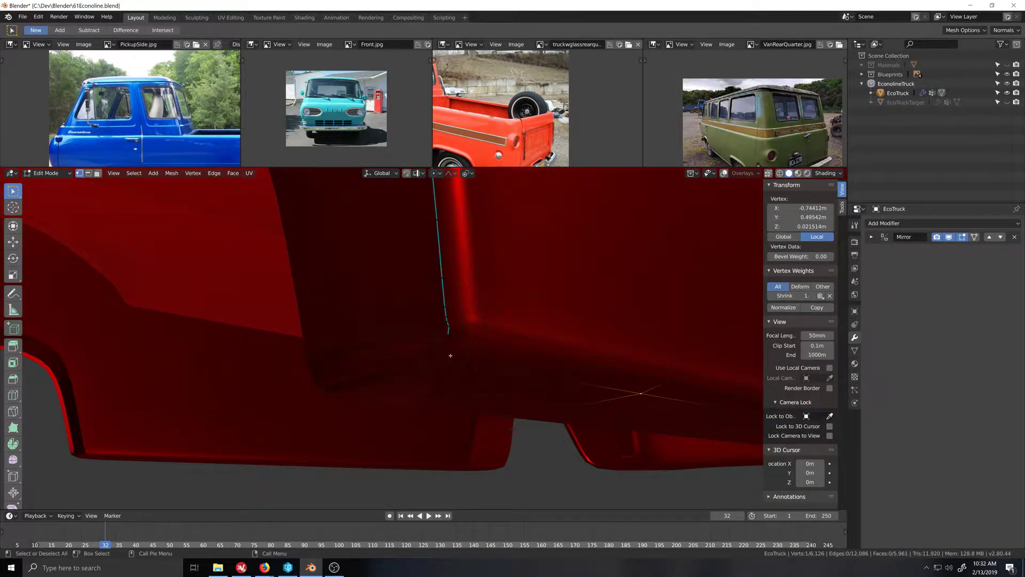
click(446, 353)
scroll(554, 412, down, 3)
middle_drag(572, 416, 536, 410)
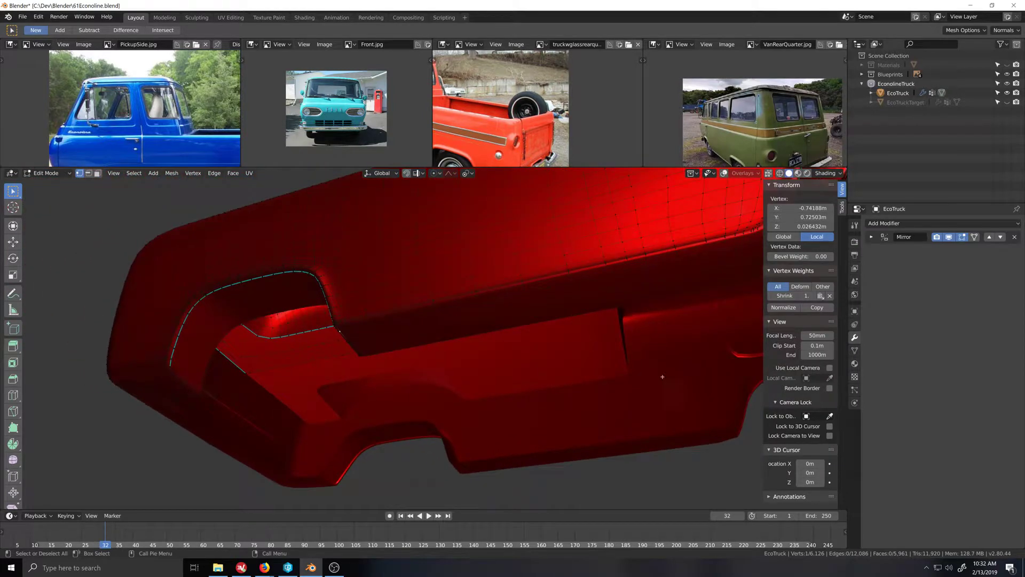
shift+middle_drag(662, 376, 386, 399)
scroll(385, 358, up, 2)
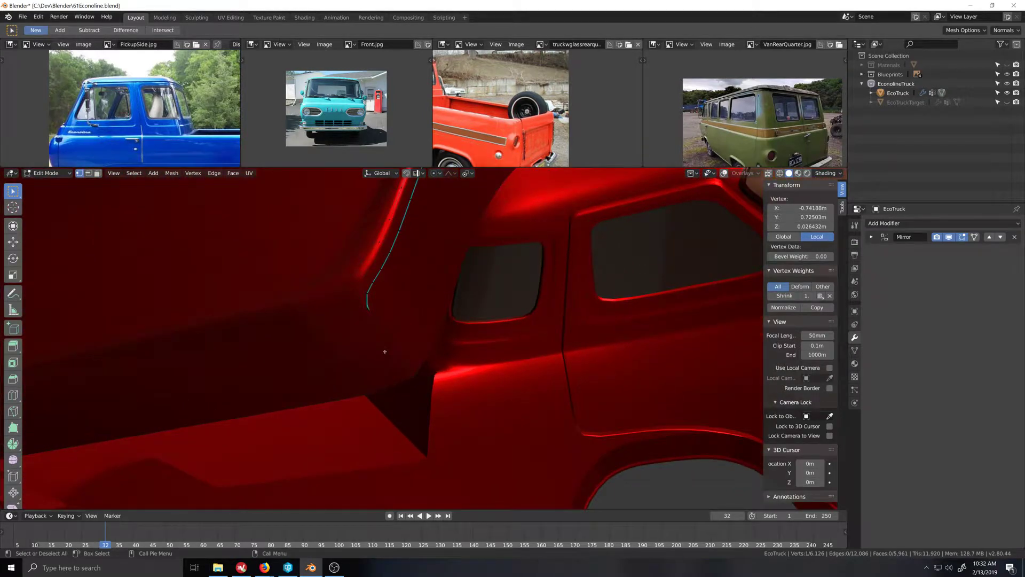
ctrl+shift+click(409, 378)
Step: Add the underside lip faces behind the rear wheel arch and around the rear corner to the selection, filling the region
scroll(302, 367, down, 5)
middle_drag(282, 372, 417, 399)
scroll(304, 389, up, 3)
middle_drag(486, 332, 398, 319)
middle_drag(470, 314, 417, 311)
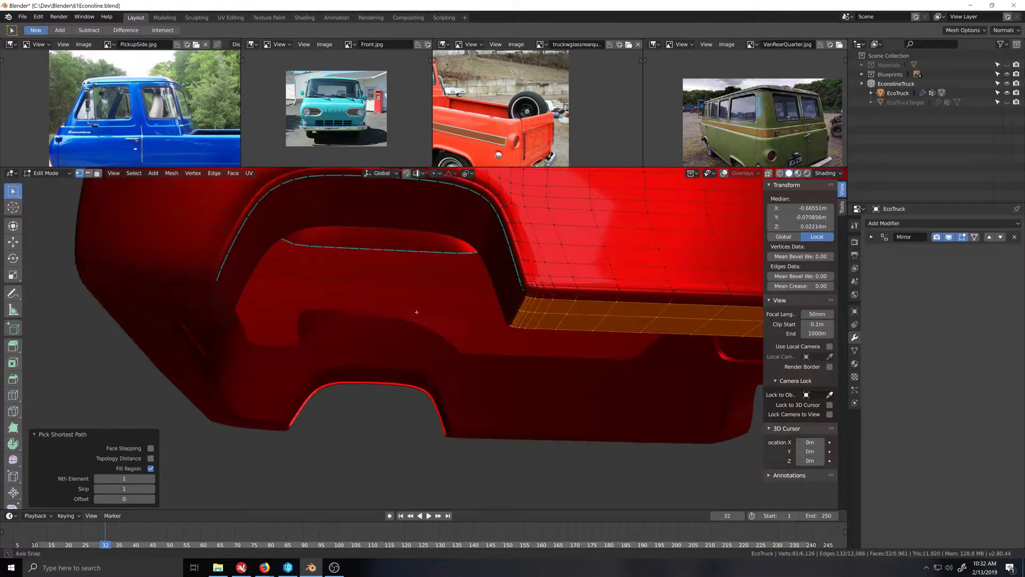
middle_drag(263, 311, 409, 352)
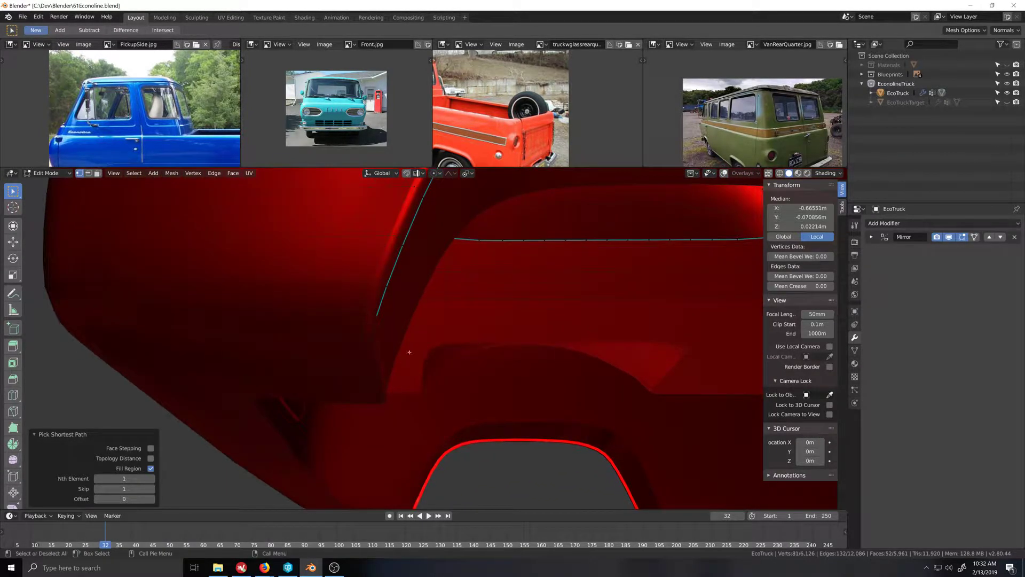
shift+click(368, 339)
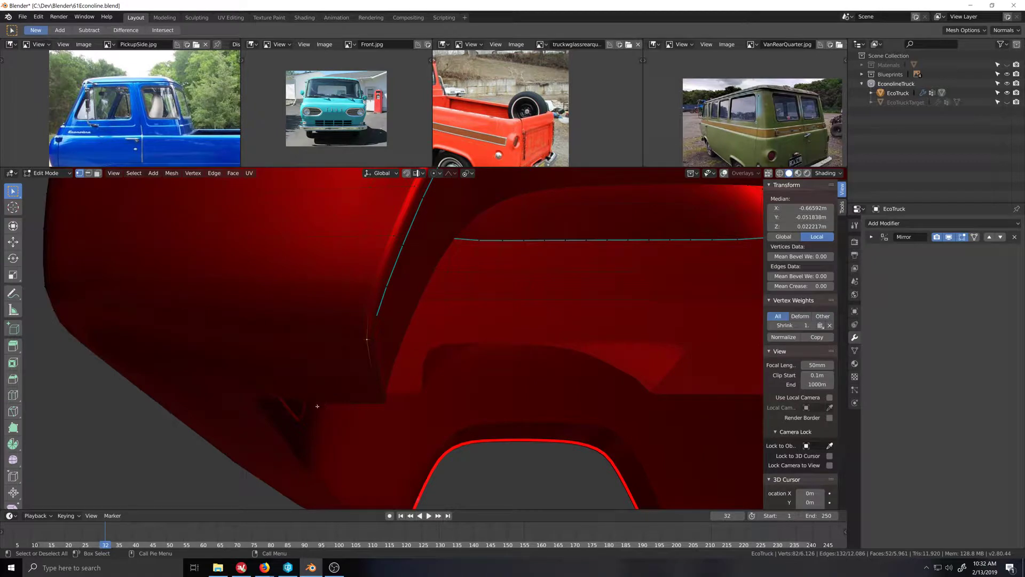
ctrl+shift+click(264, 398)
middle_drag(263, 405, 256, 423)
middle_drag(265, 421, 464, 360)
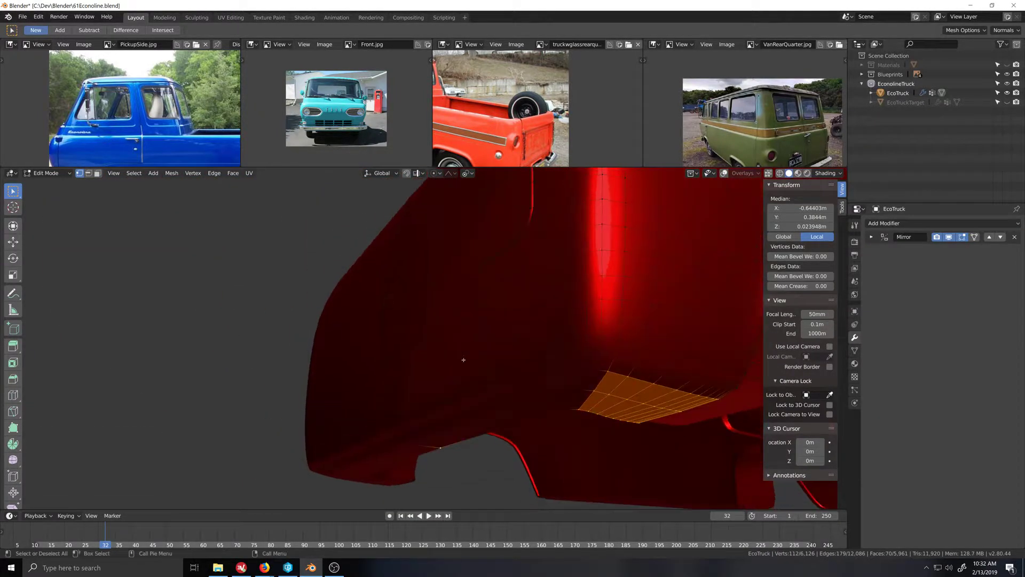
ctrl+shift+click(589, 409)
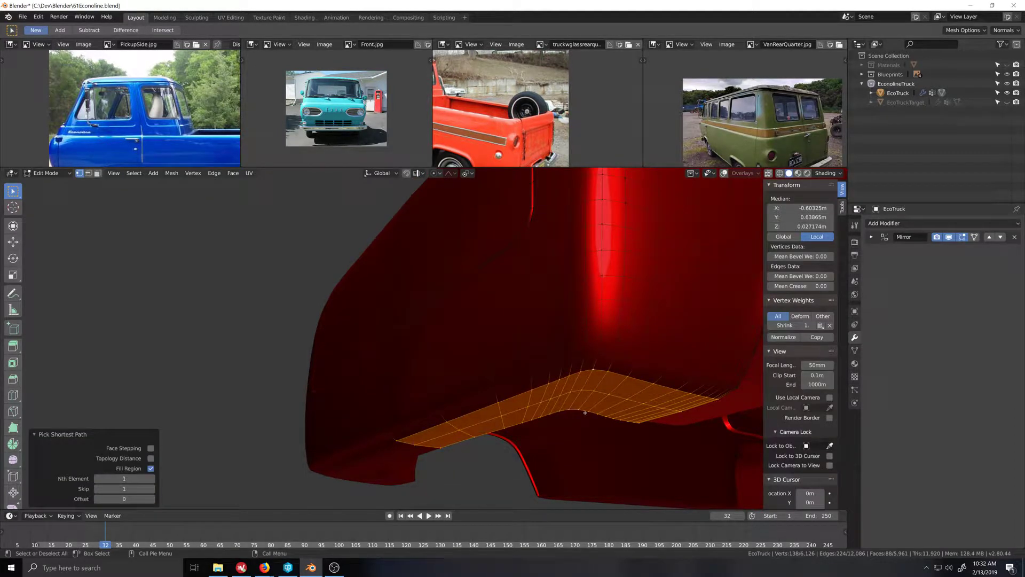
Step: Add the underside lip faces beneath the truck's front end to the selection, filling the region between two vertices
scroll(583, 415, down, 6)
middle_drag(582, 414, 554, 432)
scroll(553, 432, down, 4)
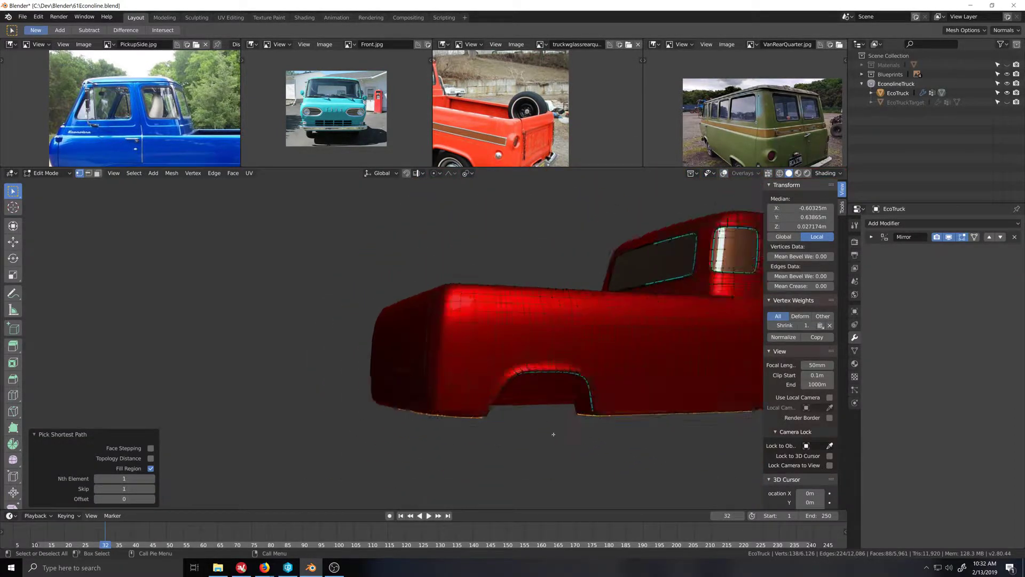
middle_drag(635, 437, 407, 370)
scroll(408, 383, up, 8)
scroll(408, 371, down, 4)
middle_drag(649, 428, 617, 443)
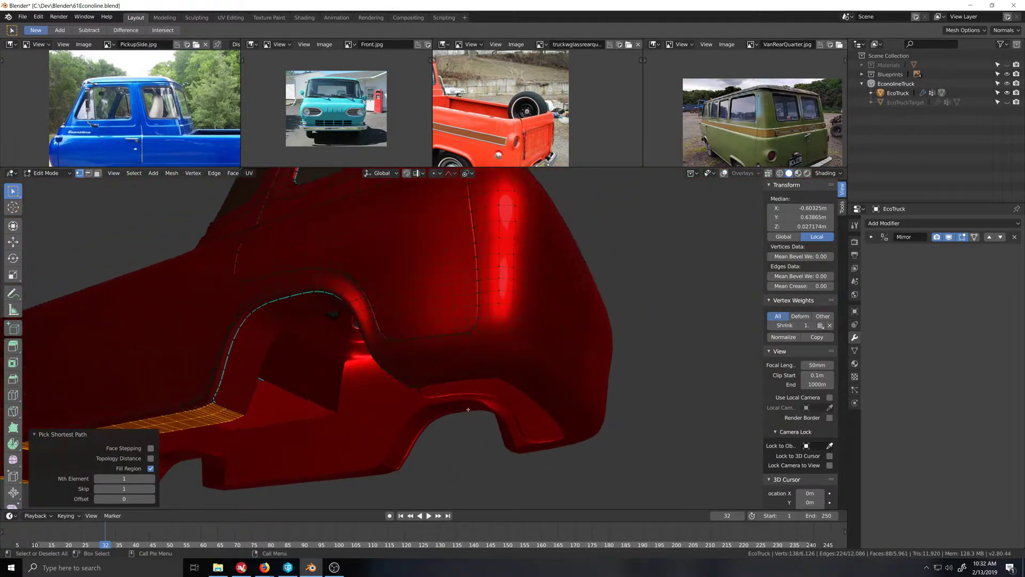
scroll(616, 442, up, 2)
shift+click(600, 442)
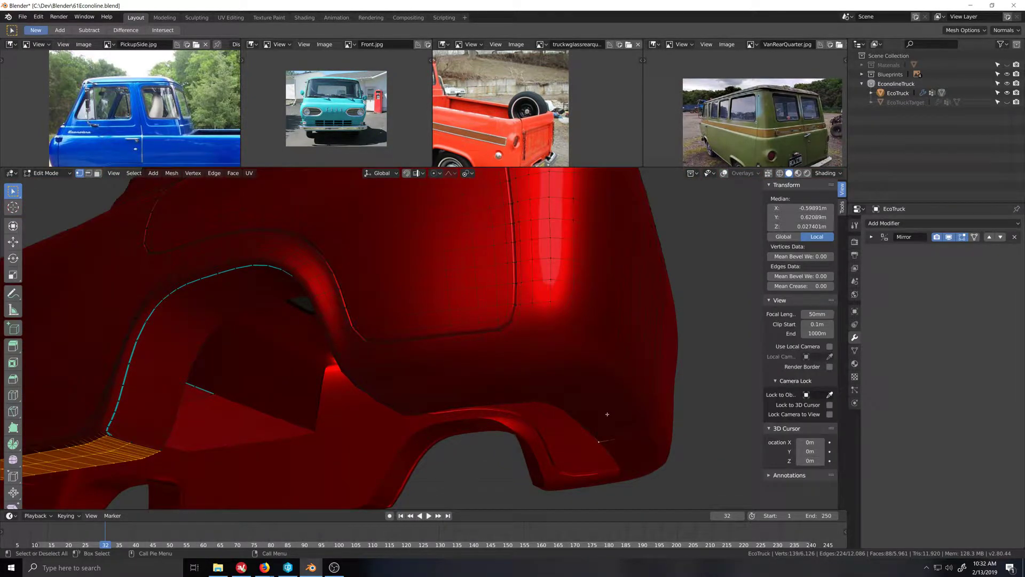
ctrl+shift+click(552, 420)
Step: Extend the front lip selection around the front corner back to the front wheel arch
middle_drag(553, 419, 660, 407)
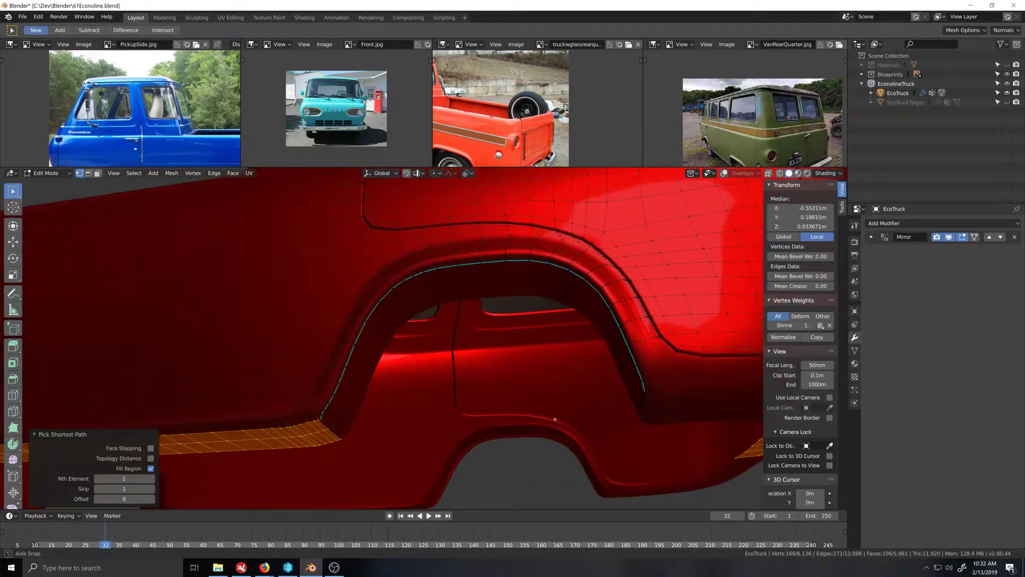
ctrl+click(657, 397)
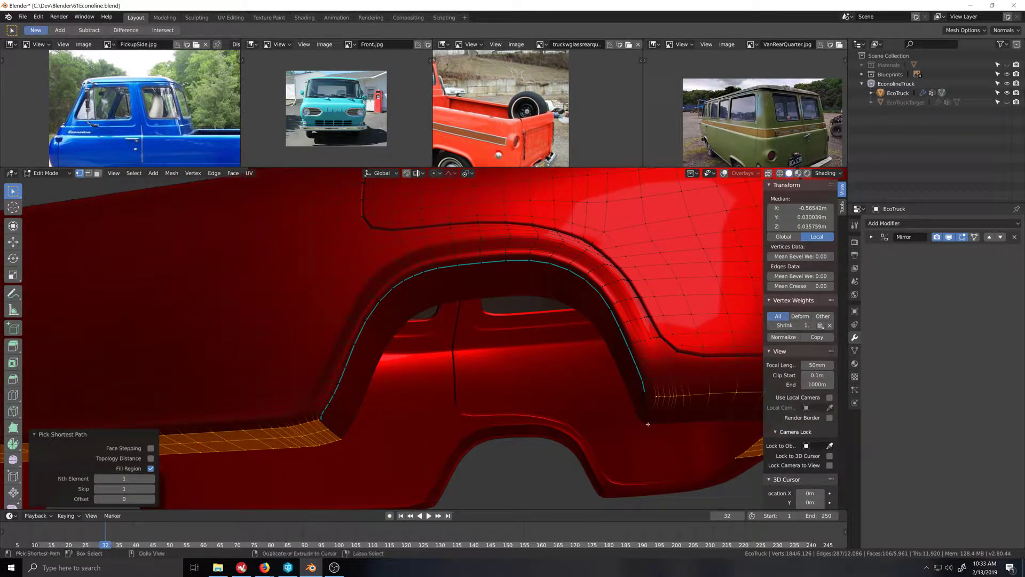
ctrl+click(650, 425)
middle_drag(650, 425, 572, 401)
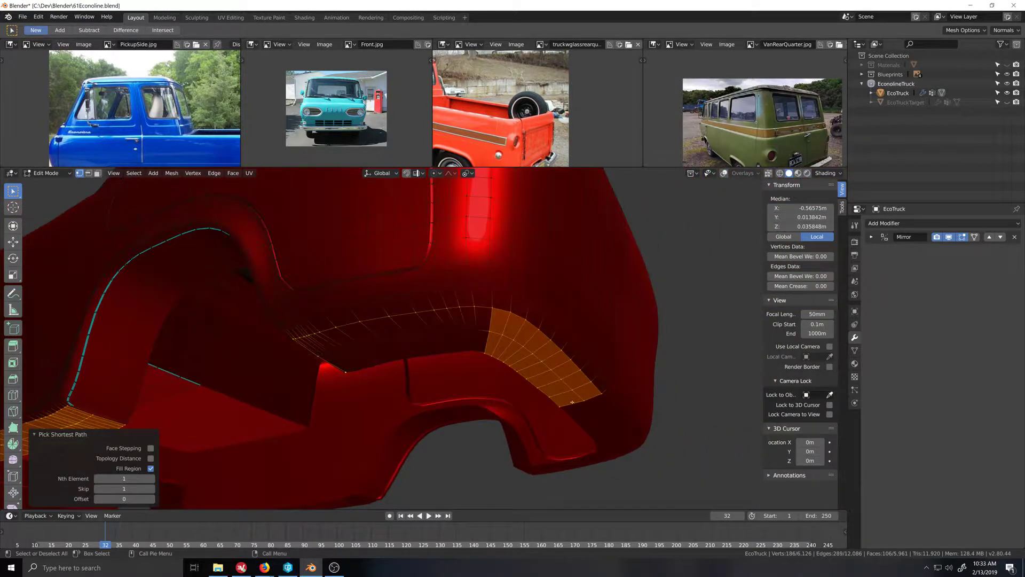
ctrl+click(482, 350)
ctrl+click(484, 331)
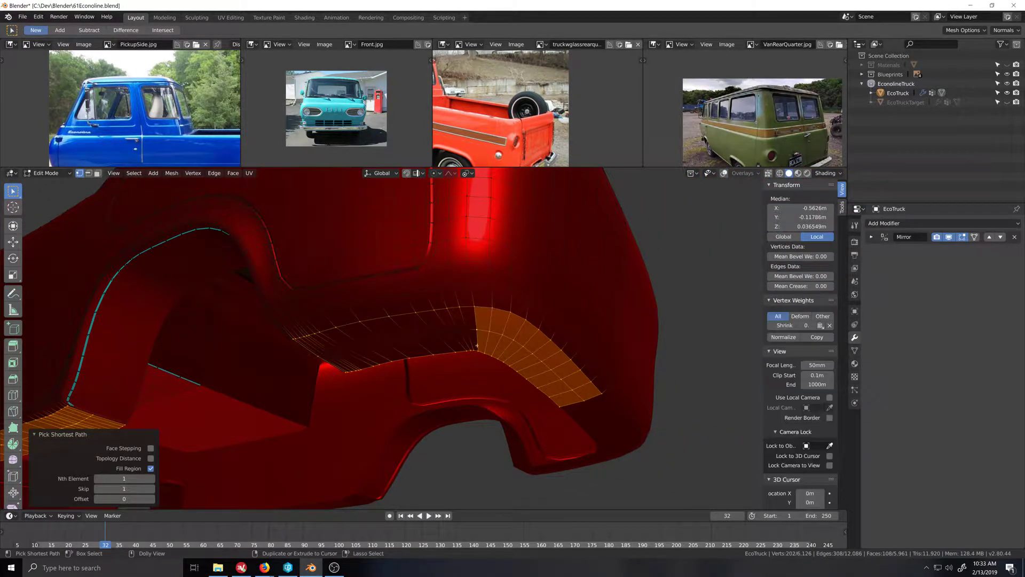
ctrl+click(323, 358)
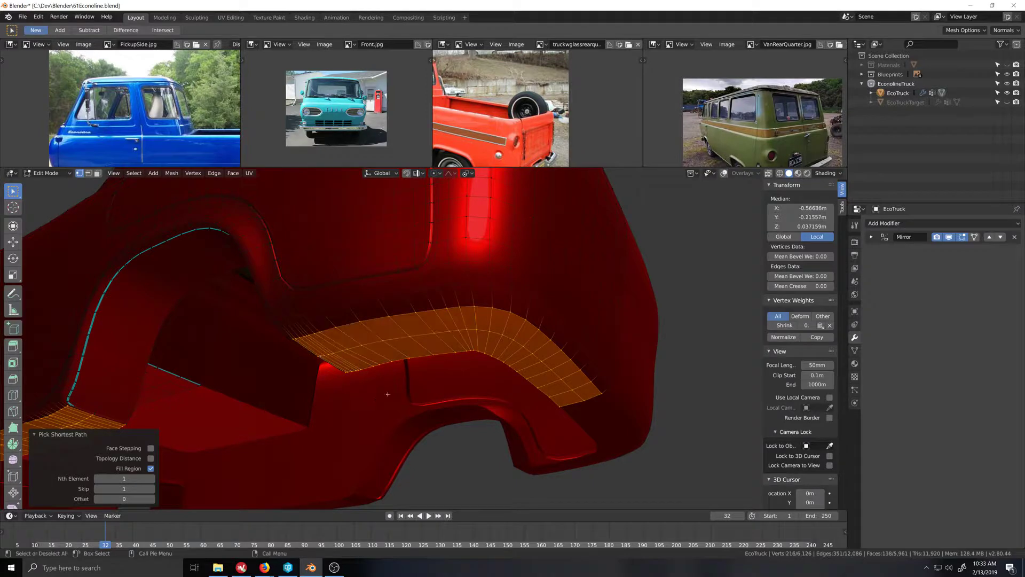
Step: Separate the selected underside lip faces from the truck body into their own object
middle_drag(324, 358, 464, 394)
scroll(398, 396, up, 2)
scroll(396, 400, down, 3)
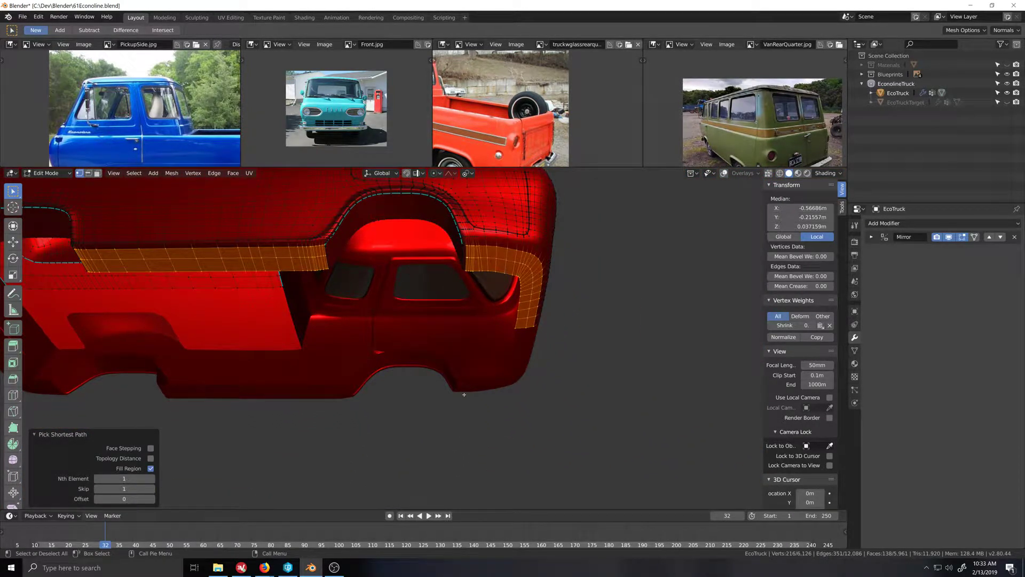
scroll(438, 357, down, 3)
middle_drag(438, 356, 437, 414)
scroll(464, 429, up, 2)
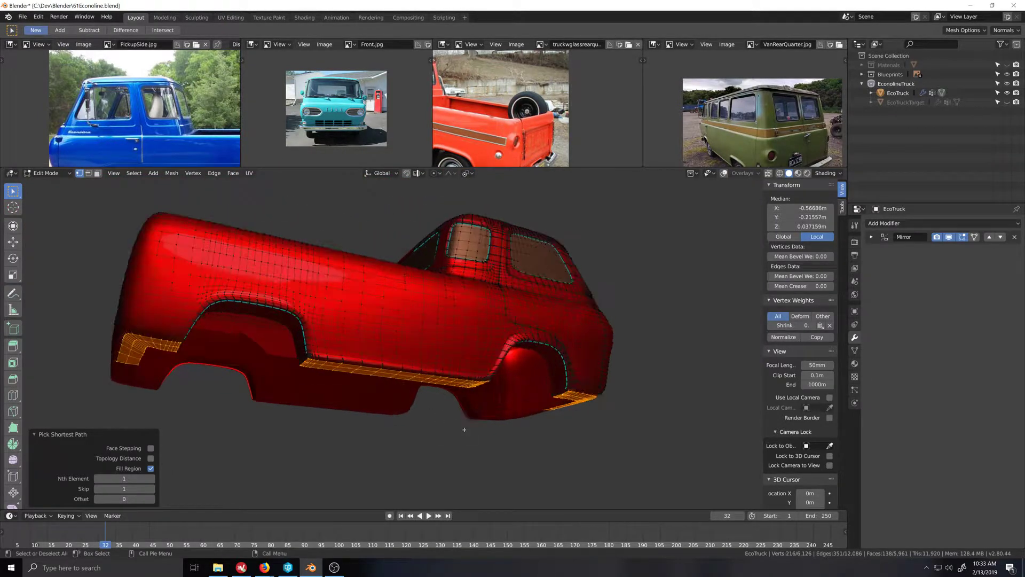
key(p)
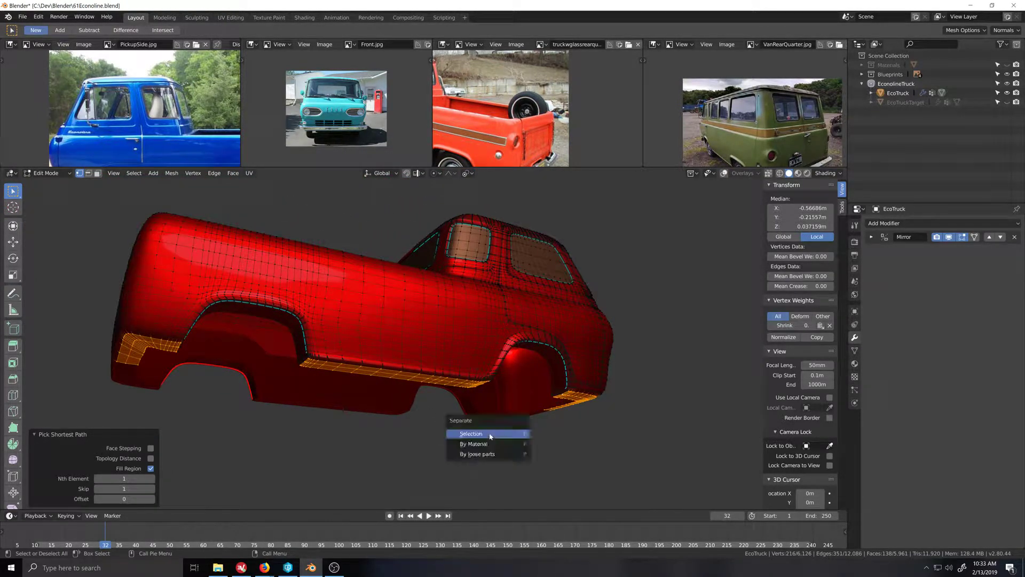
click(490, 434)
middle_drag(486, 428, 545, 442)
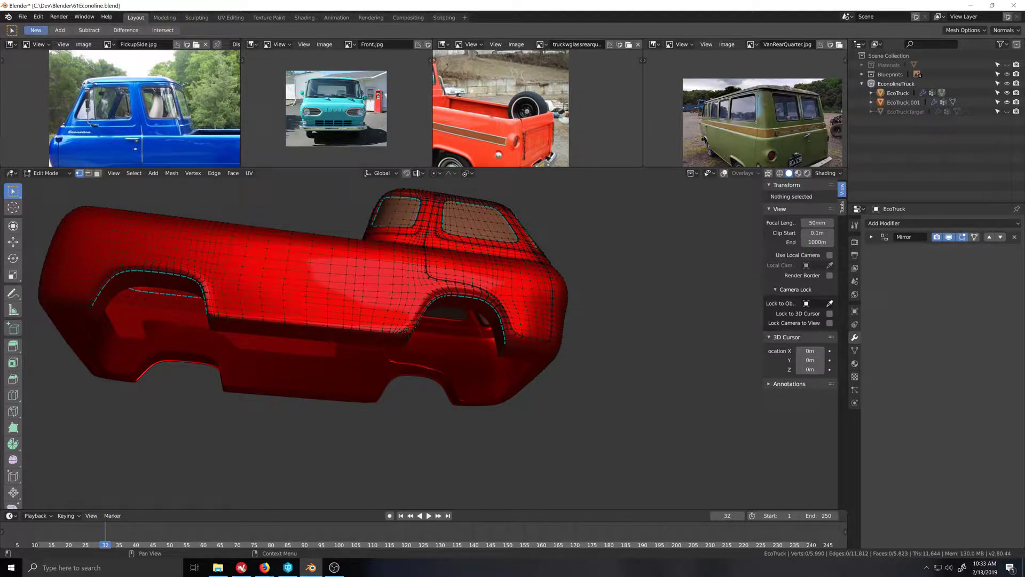
key(alt+Tab)
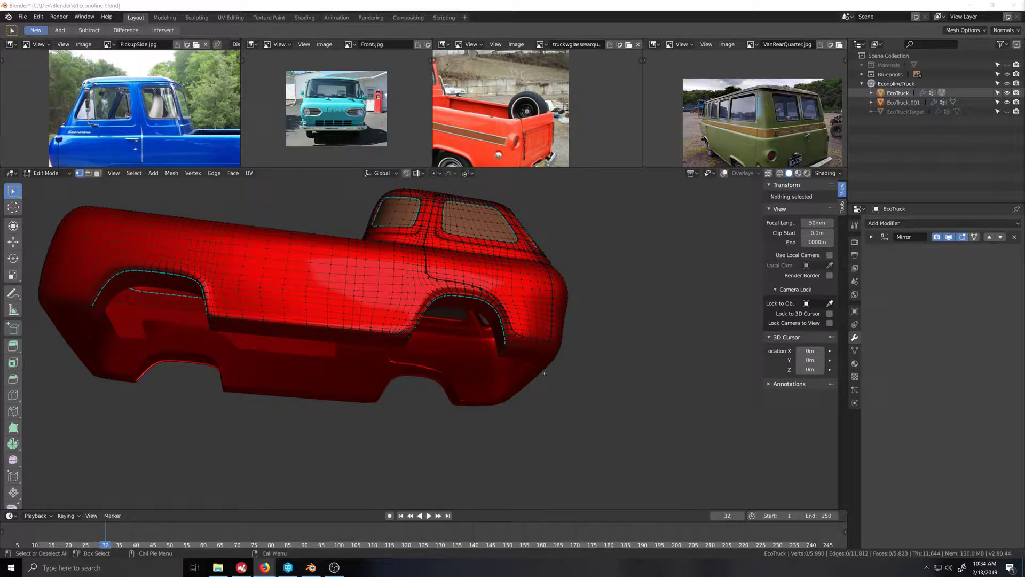
scroll(434, 404, down, 3)
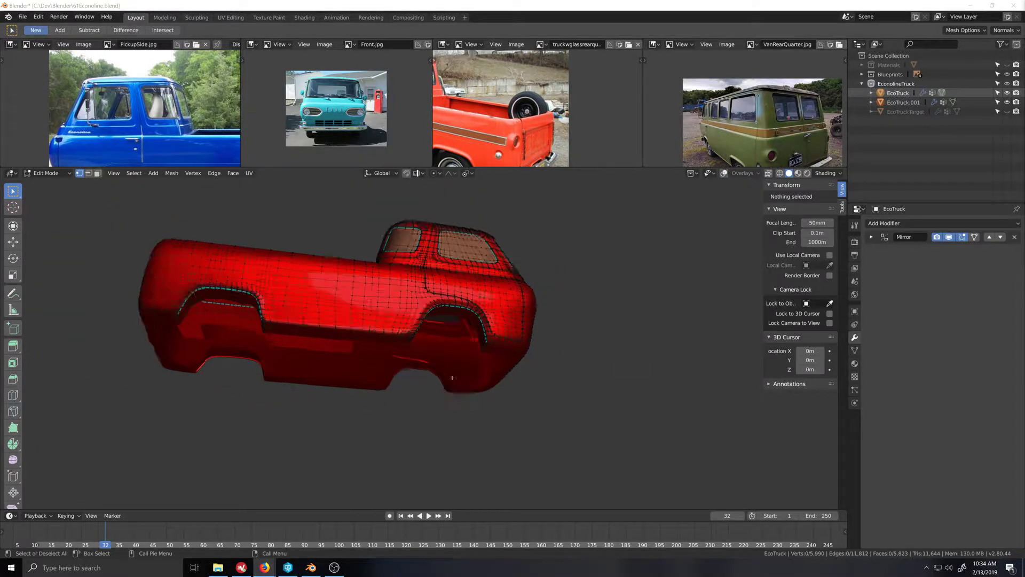
scroll(497, 384, up, 5)
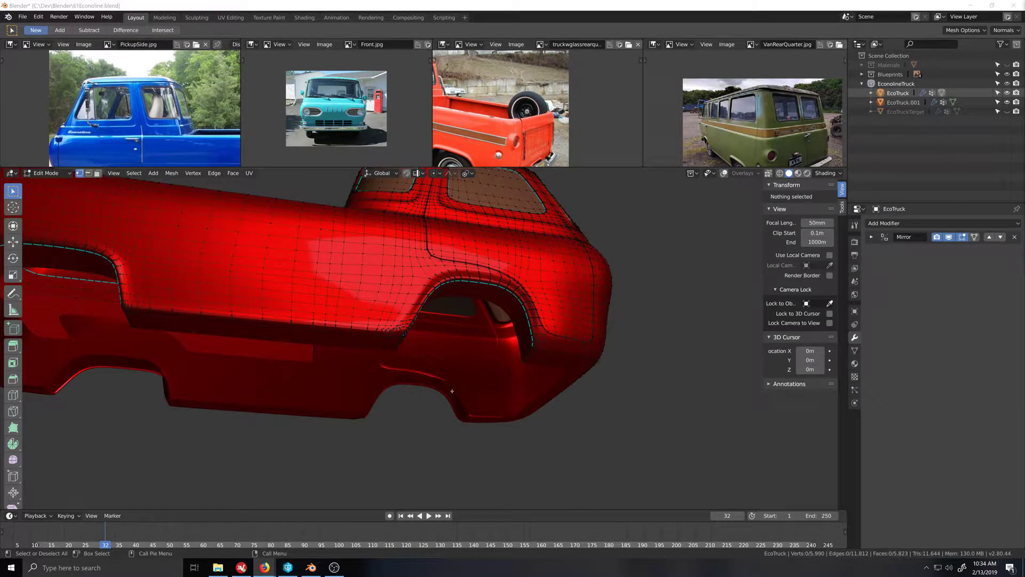
click(348, 355)
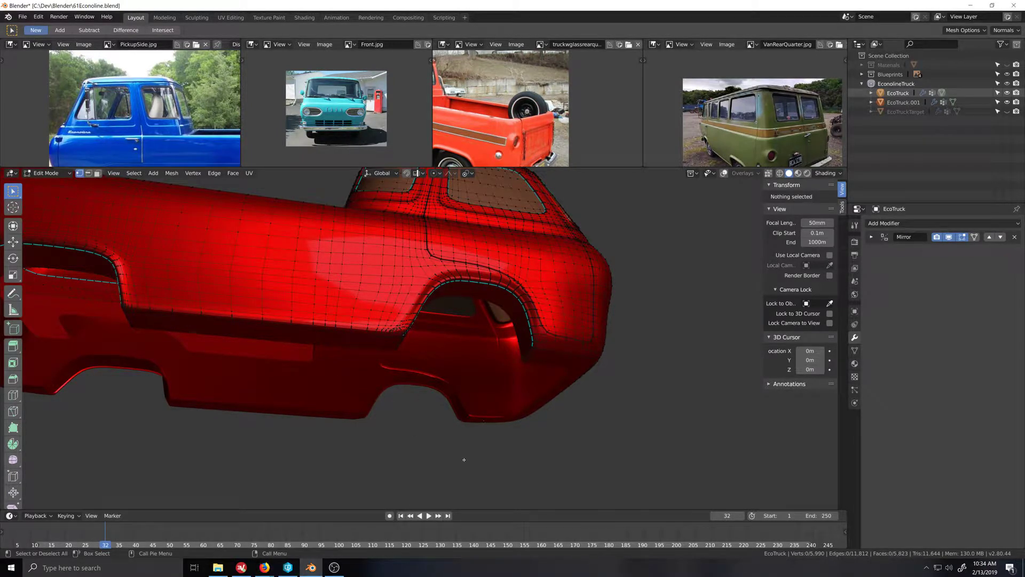
Step: Leave mesh editing, turn on the viewport overlays and select the separated underside lip object
key(Tab)
scroll(453, 460, down, 5)
middle_drag(425, 424, 351, 330)
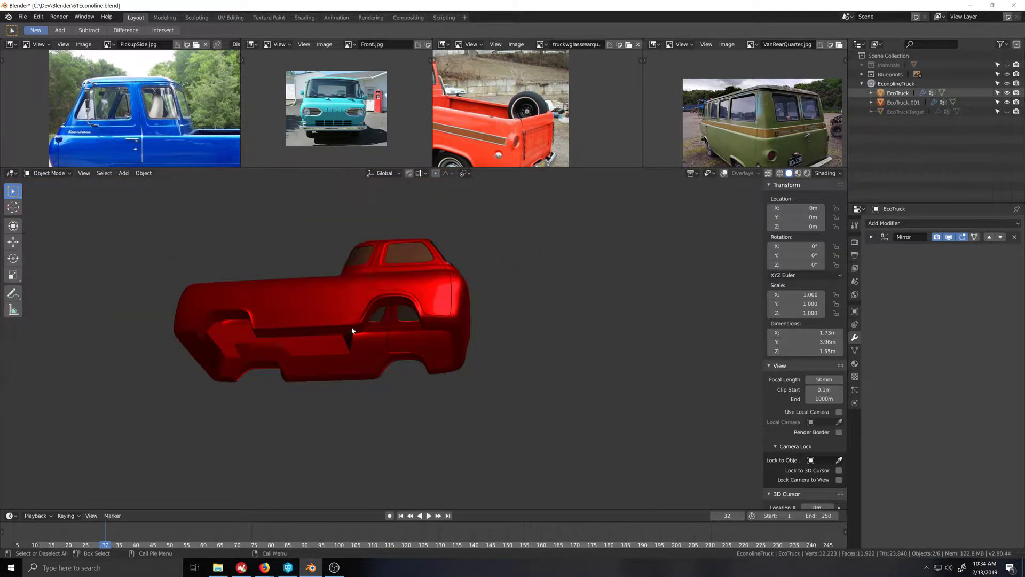
click(351, 330)
mouse_move(361, 359)
middle_down()
mouse_move(374, 366)
mouse_move(374, 352)
middle_up()
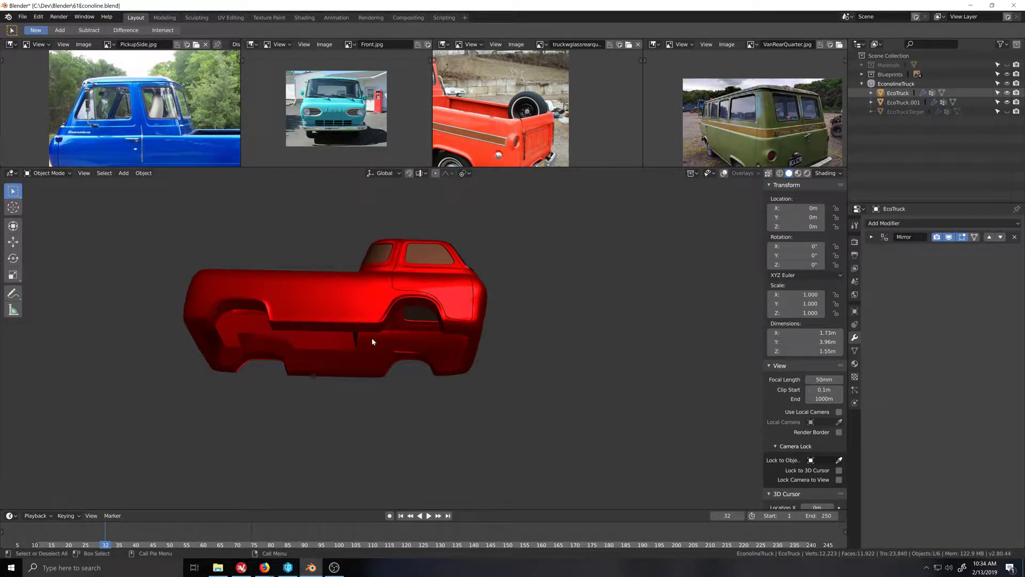
click(361, 306)
click(725, 173)
click(336, 326)
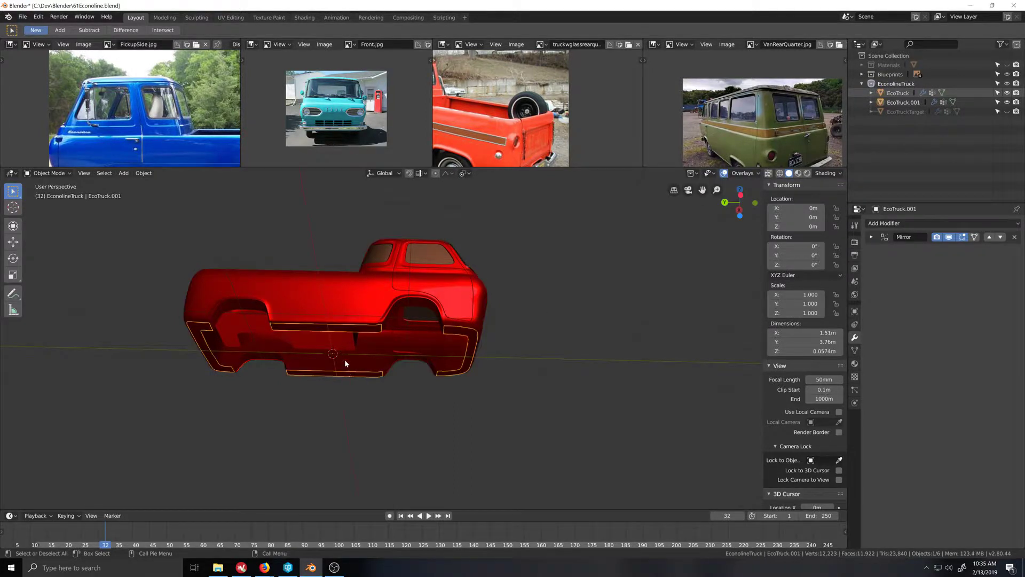
Step: Rename the separated lip object EcoTruck.001 as EcoTruckUnderbody
scroll(360, 416, up, 2)
middle_drag(441, 421, 396, 415)
scroll(374, 423, down, 3)
scroll(422, 412, up, 5)
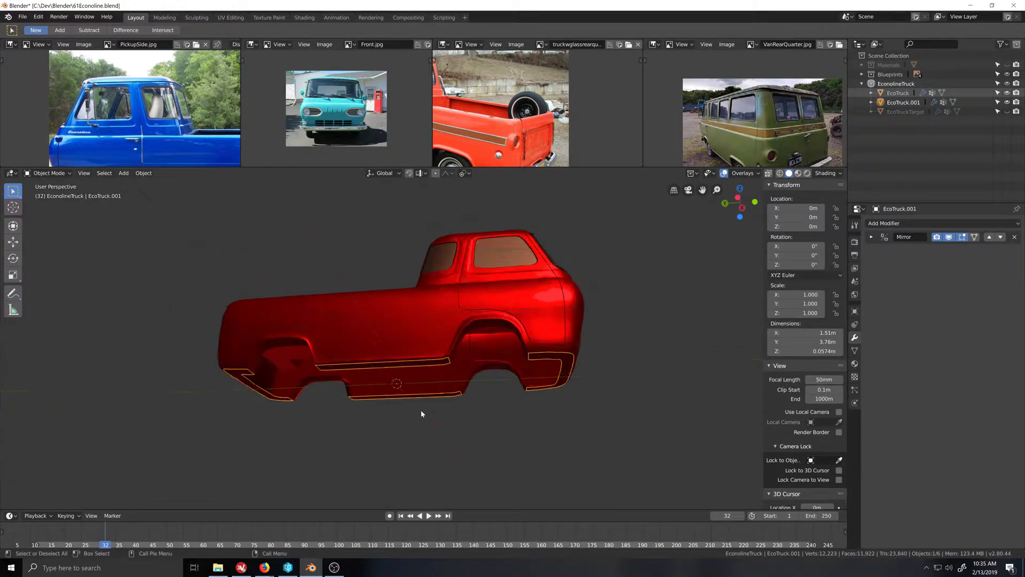
middle_drag(472, 399, 431, 394)
scroll(430, 395, down, 2)
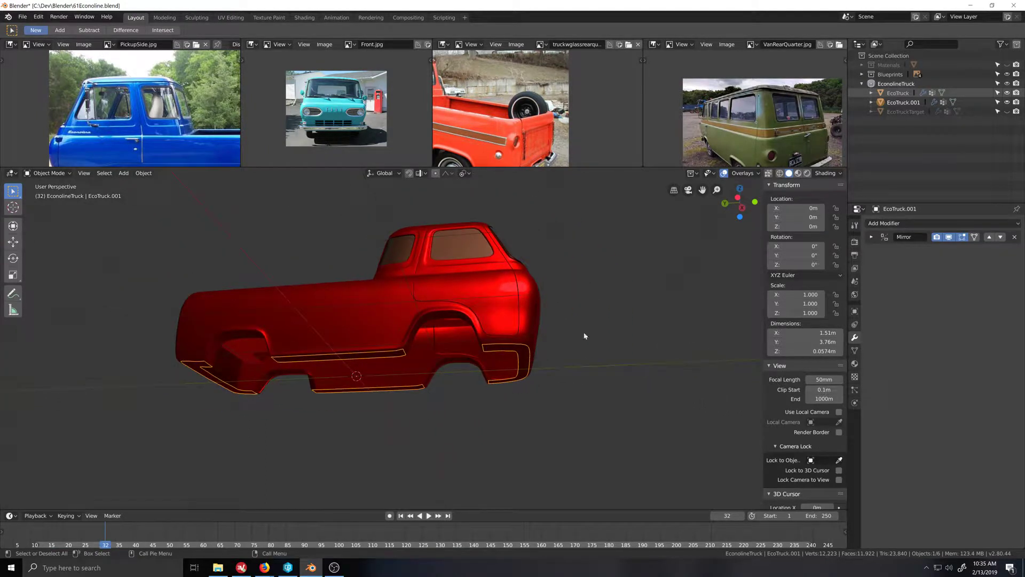
click(904, 105)
double_click(902, 103)
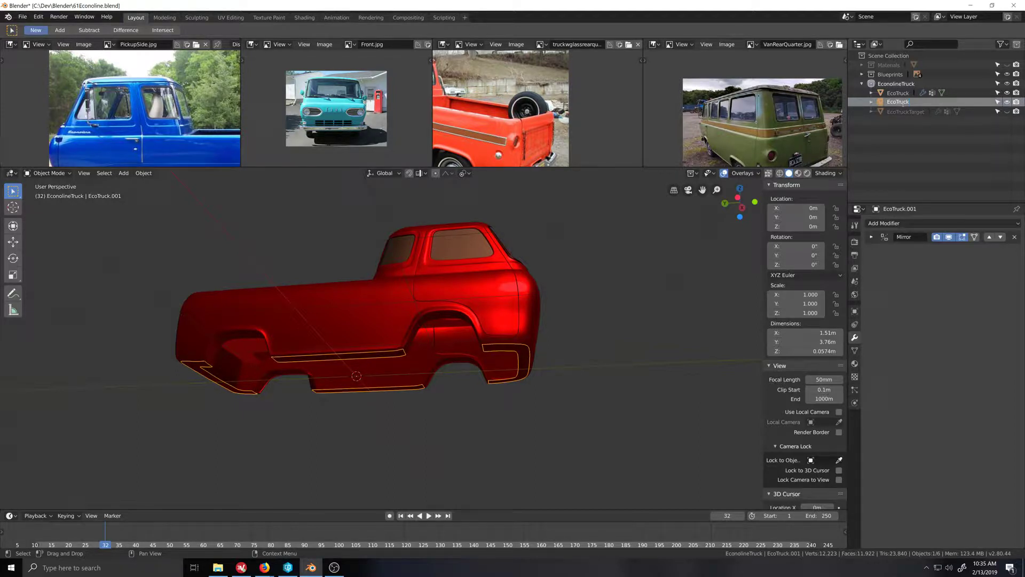
text(Underbody)
key(Return)
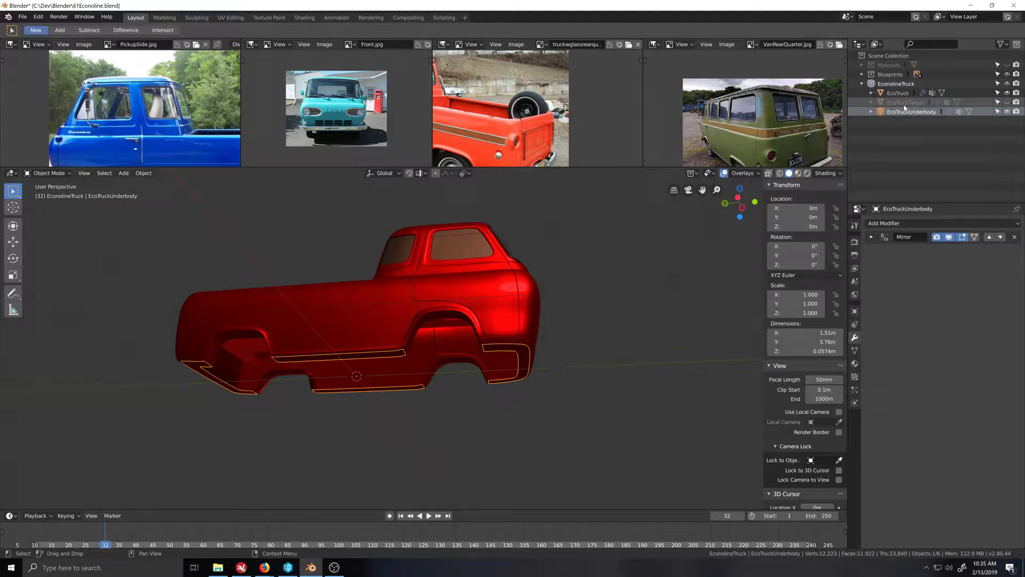
Step: Hide the EcoTruckUnderbody object and open the EcoTruck body's mesh for editing
click(1008, 112)
middle_drag(459, 404, 446, 385)
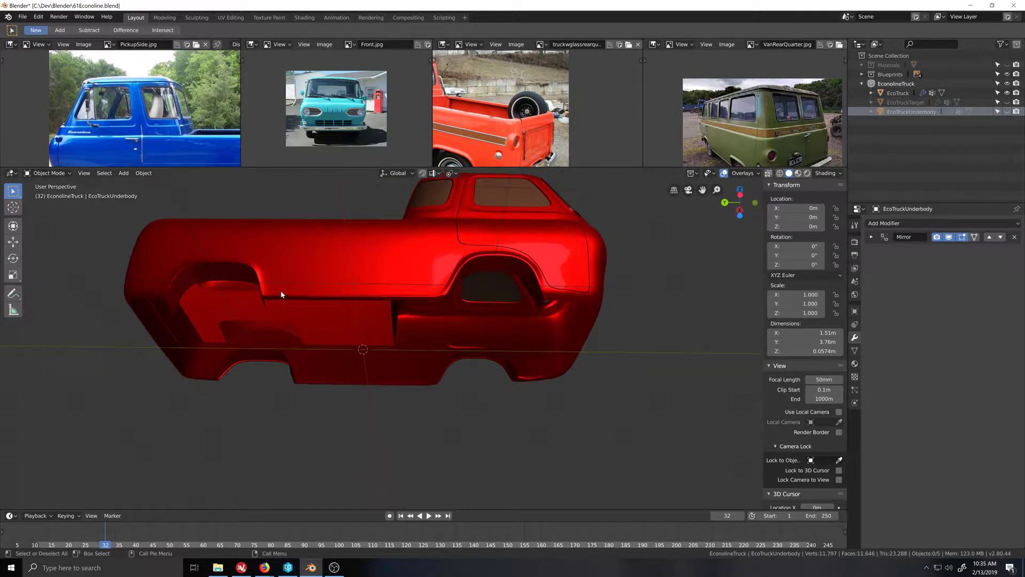
click(280, 290)
middle_drag(280, 290, 480, 347)
key(Tab)
scroll(364, 357, up, 3)
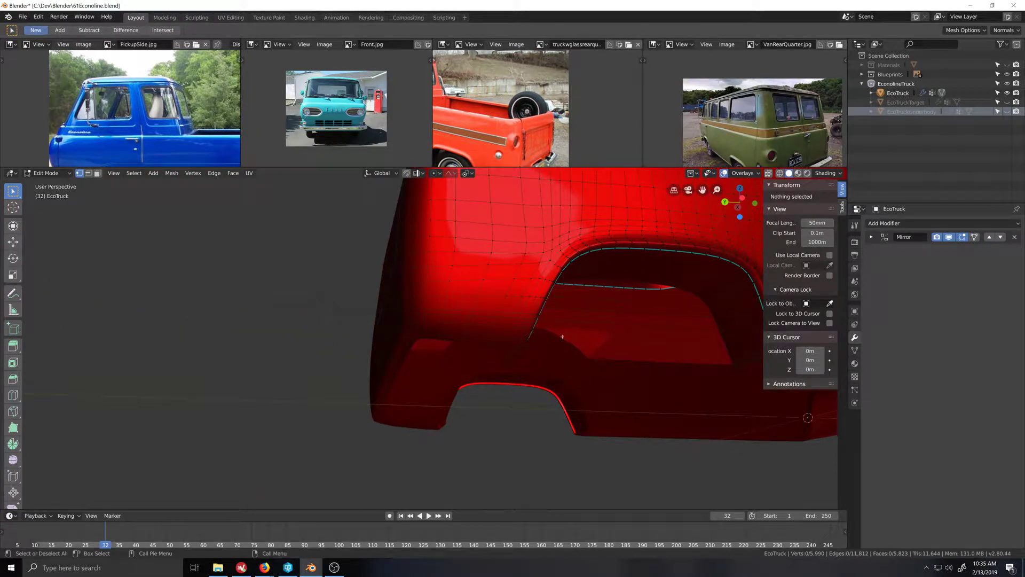
Step: Select the body's lower edge loop behind the rear wheel arch and around the rear corner, leaving out the arch's inner vertices
alt+click(476, 345)
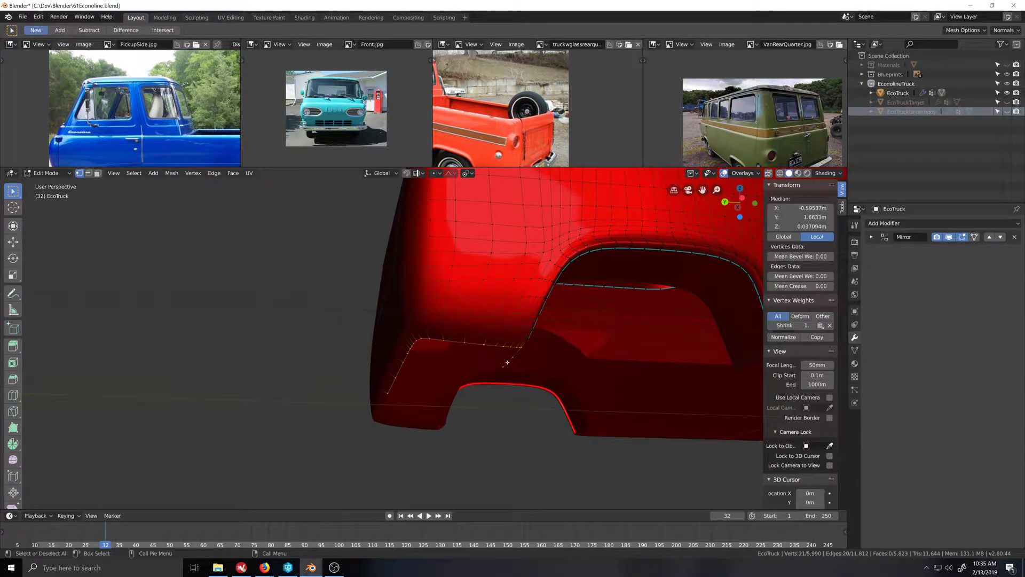
key(c)
middle_click(508, 364)
right_click(537, 390)
mouse_move(536, 390)
middle_down()
mouse_move(513, 389)
mouse_move(522, 374)
middle_up()
Step: Add the lower edge loop between the two wheel arches to the selection, deselecting the inner arch vertices at both ends
alt+shift+click(454, 392)
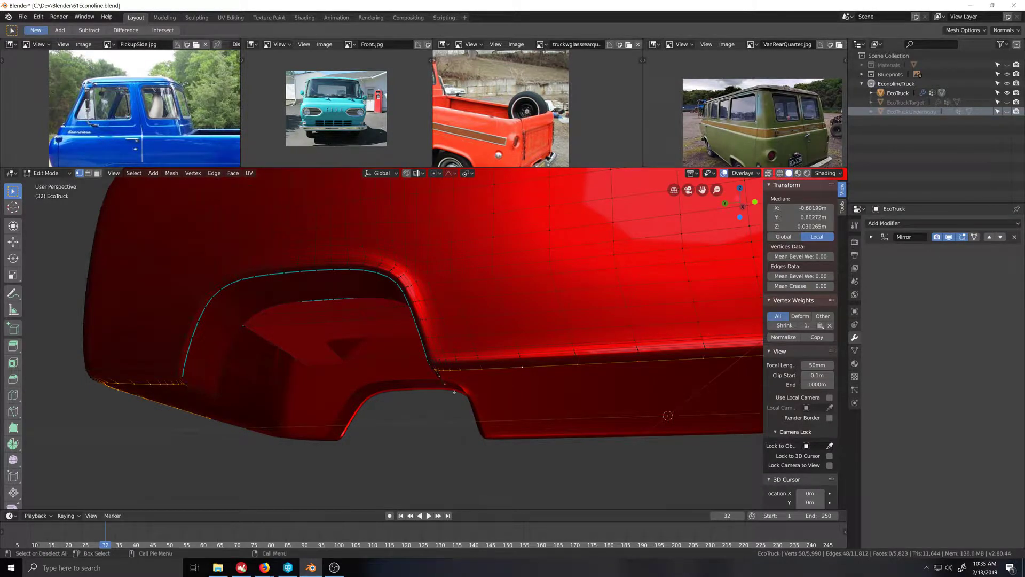
key(c)
middle_click(440, 389)
right_click(441, 389)
mouse_move(606, 388)
shift+middle_down()
mouse_move(378, 392)
mouse_move(424, 390)
shift+middle_up()
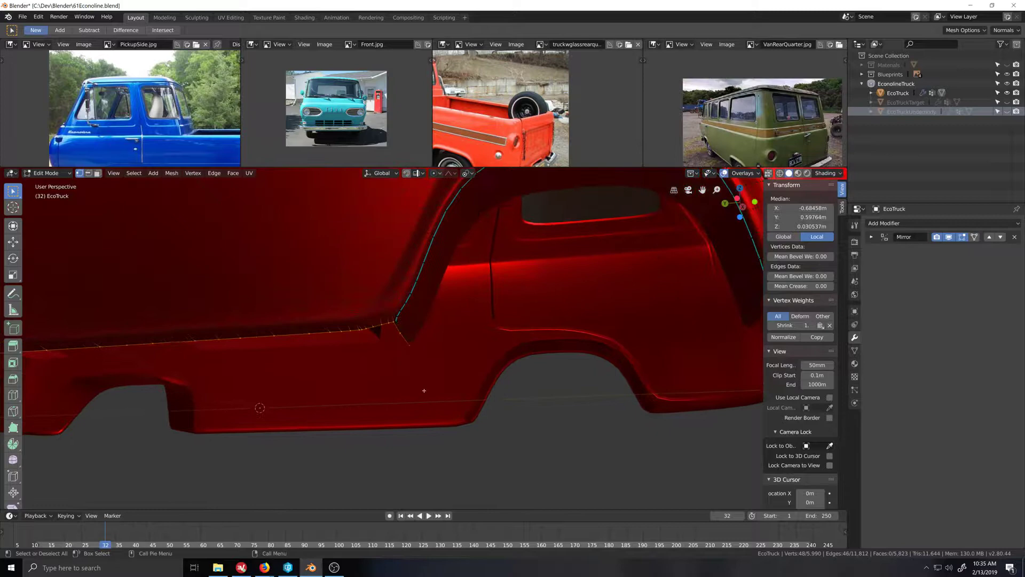
key(c)
middle_click(408, 339)
right_click(425, 354)
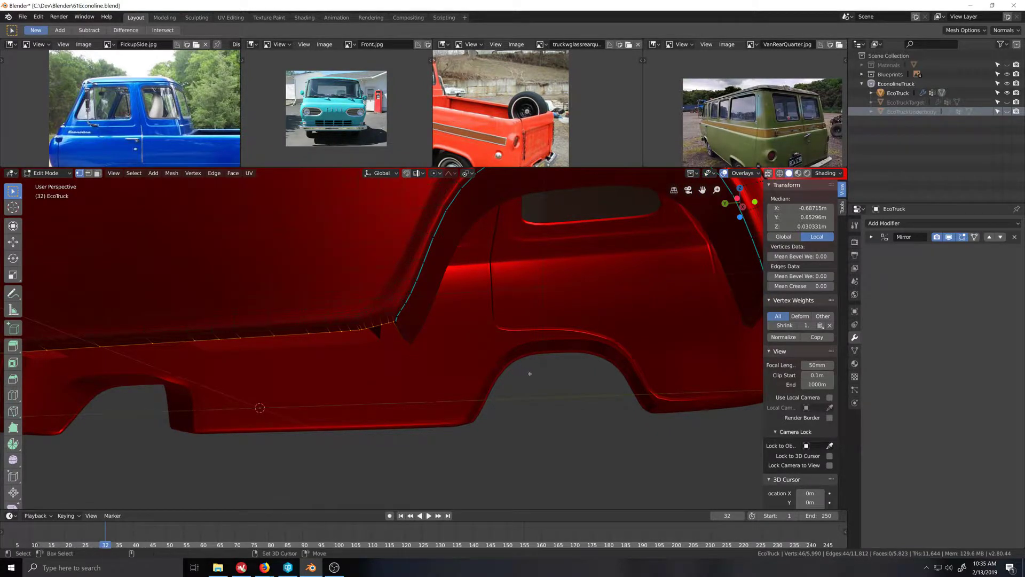
Step: Add the lower edge loop around the truck's front corner to the selection, leaving out the front arch's inner vertices
middle_drag(530, 374, 391, 372)
alt+shift+click(489, 307)
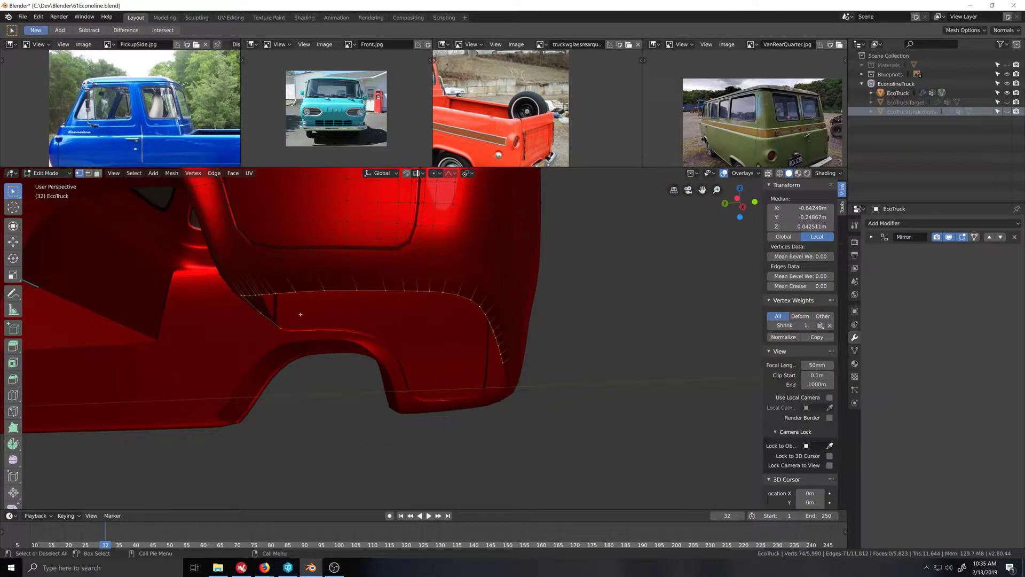
key(c)
middle_click(273, 319)
right_click(283, 330)
Step: In the left orthographic view, extrude the selected lower edges about 0.145 m straight down along global Z
scroll(302, 388, down, 6)
middle_drag(302, 388, 557, 412)
scroll(503, 405, up, 4)
scroll(556, 412, up, 6)
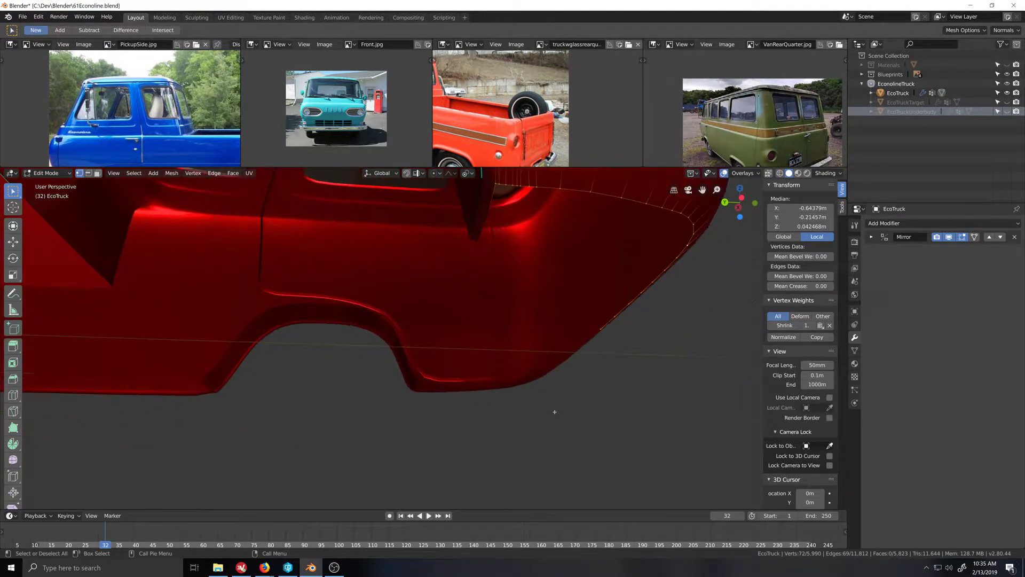
scroll(554, 412, down, 1)
scroll(555, 412, down, 5)
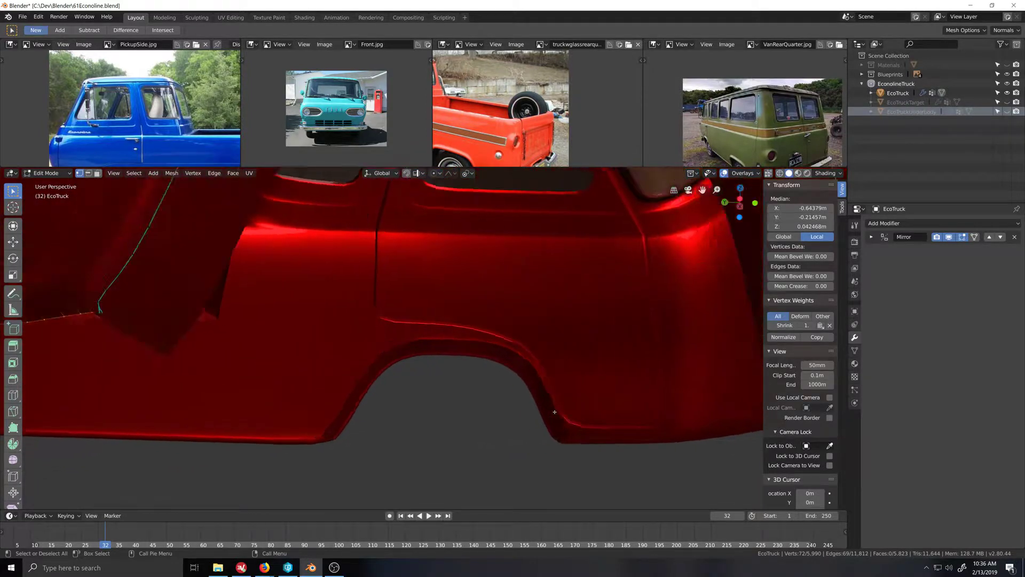
middle_drag(554, 412, 553, 412)
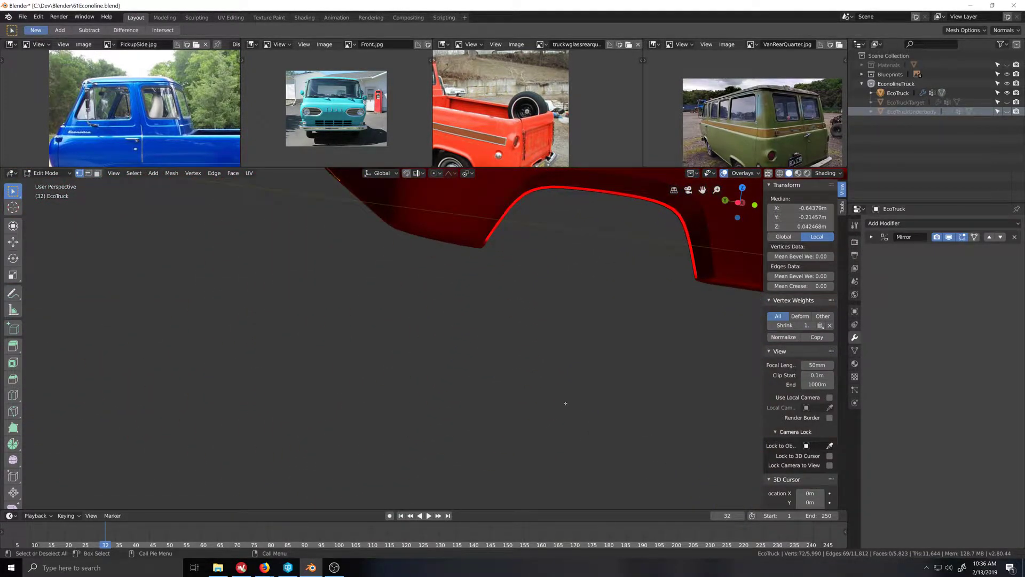
key(ctrl+KP_3)
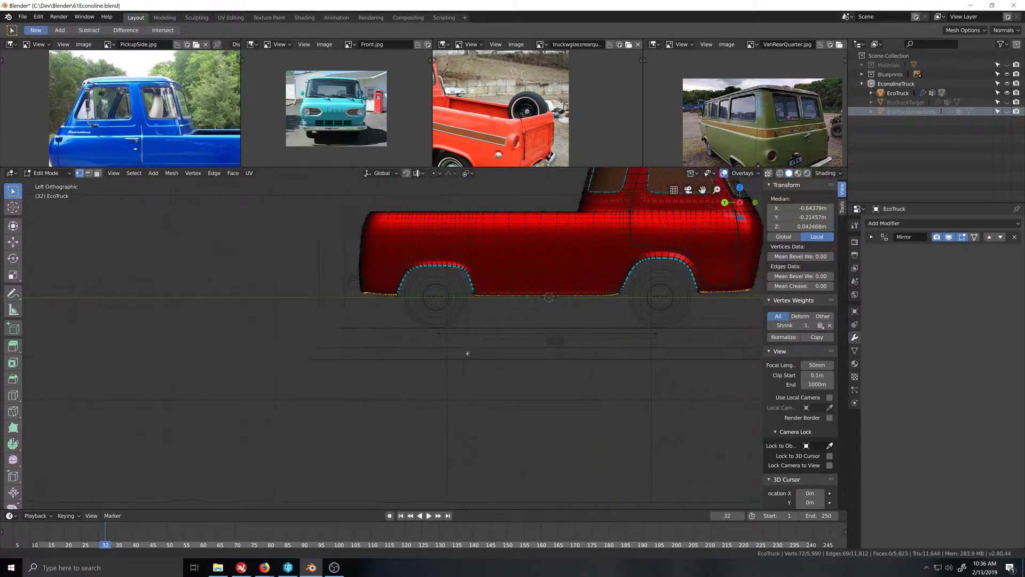
scroll(493, 316, up, 2)
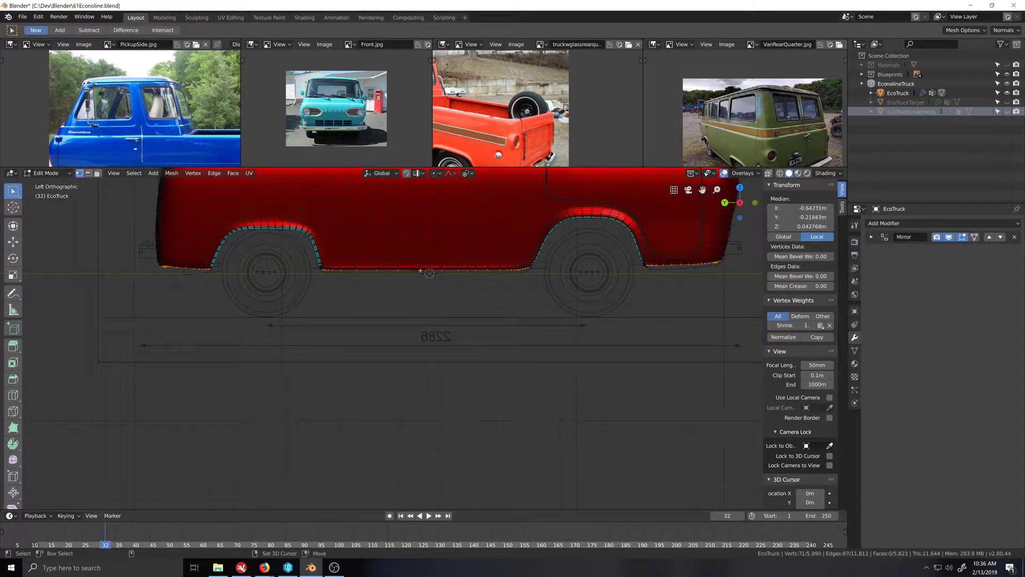
shift+click(420, 271)
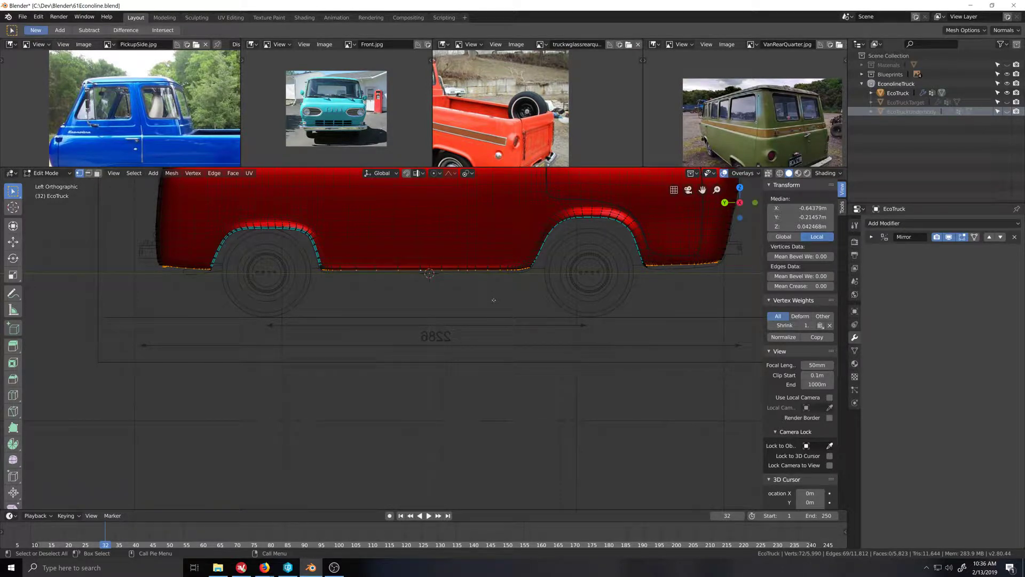
key(e)
key(z)
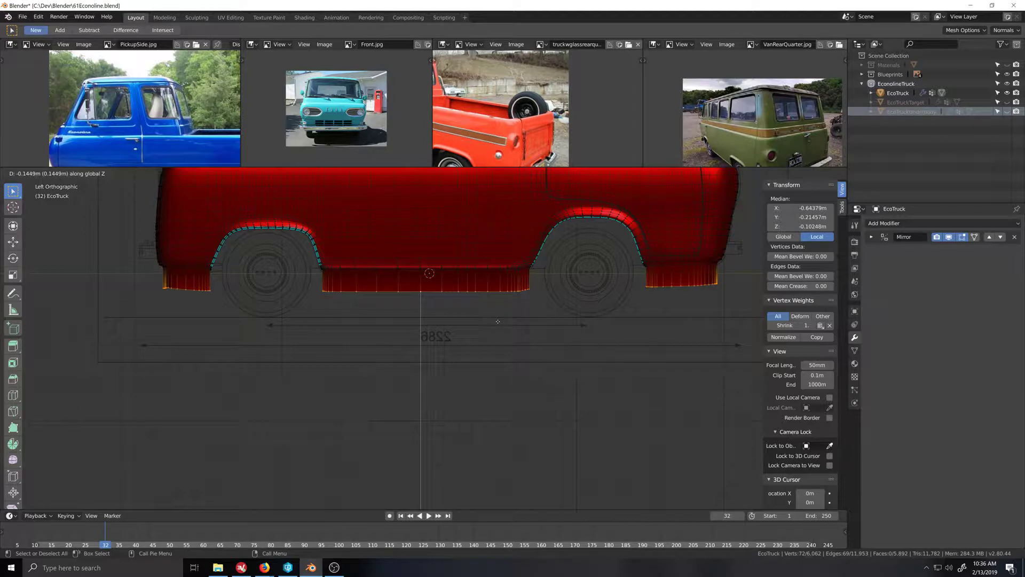
click(497, 321)
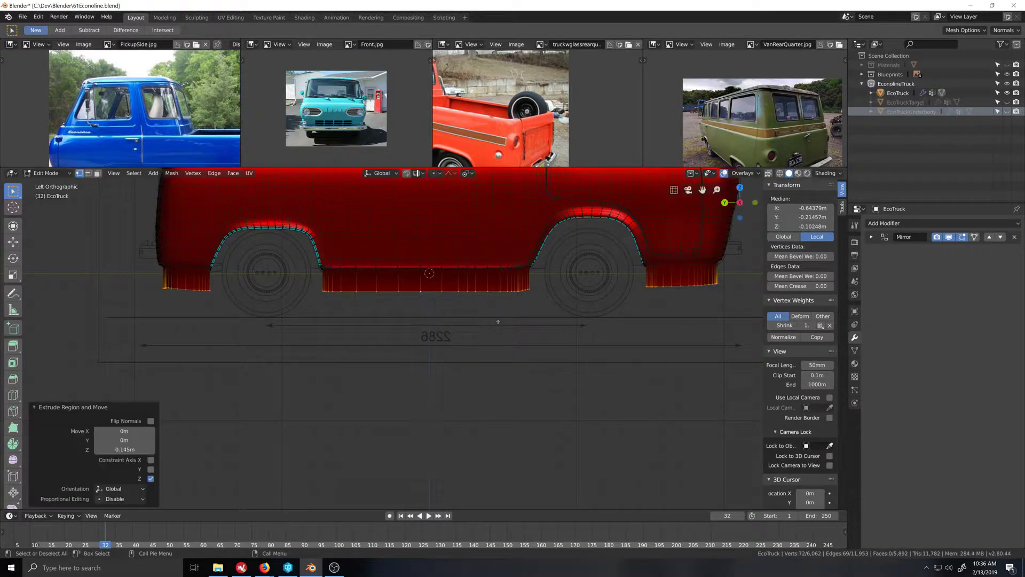
Step: Select the three extruded face strips at the front, between the wheel arches and at the rear in face select mode
scroll(502, 346, up, 1)
middle_drag(502, 345, 420, 362)
scroll(495, 358, down, 6)
scroll(421, 363, up, 2)
middle_drag(483, 366, 479, 362)
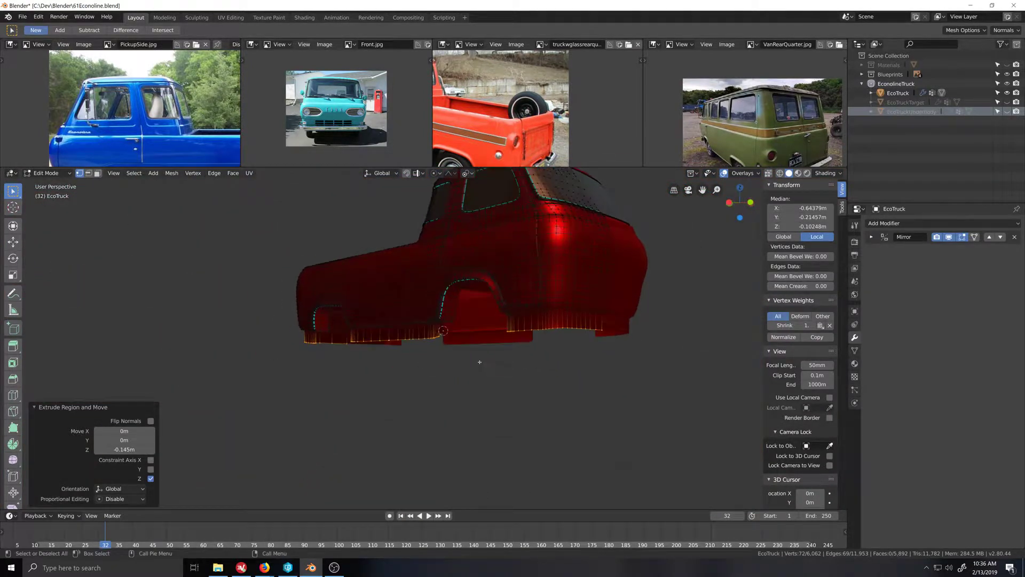
click(578, 346)
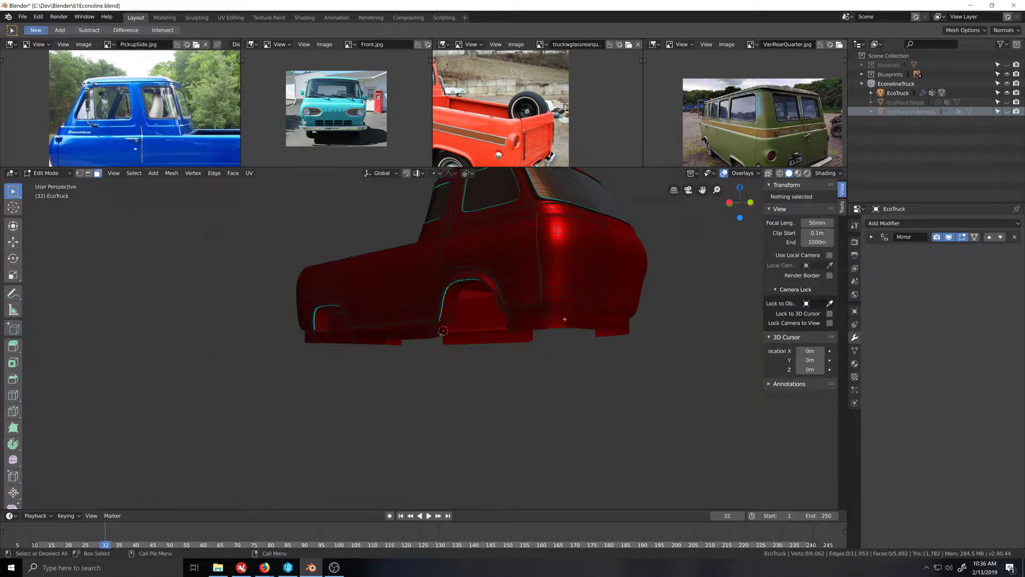
alt+click(565, 320)
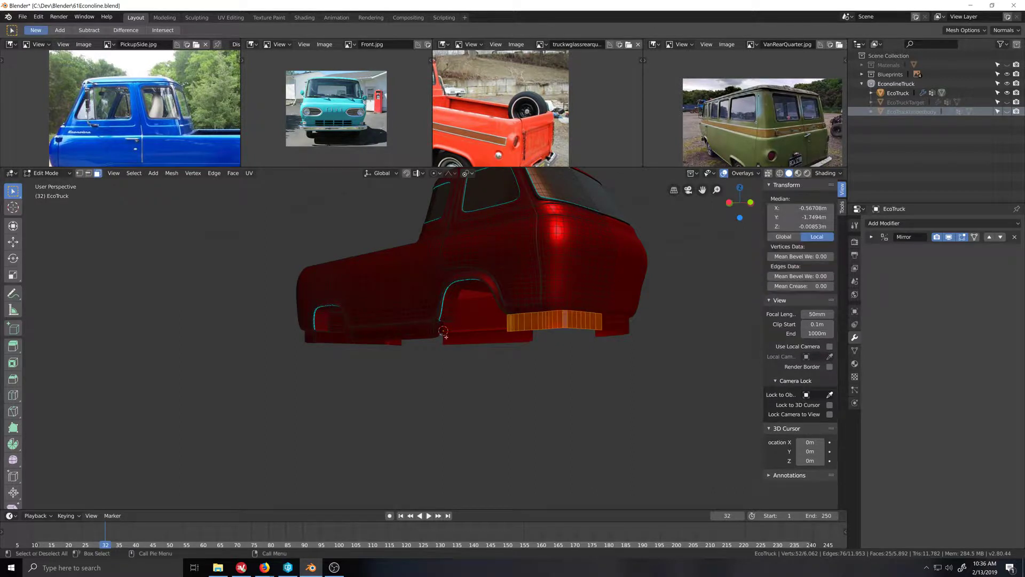
alt+shift+click(417, 333)
middle_drag(373, 350, 331, 348)
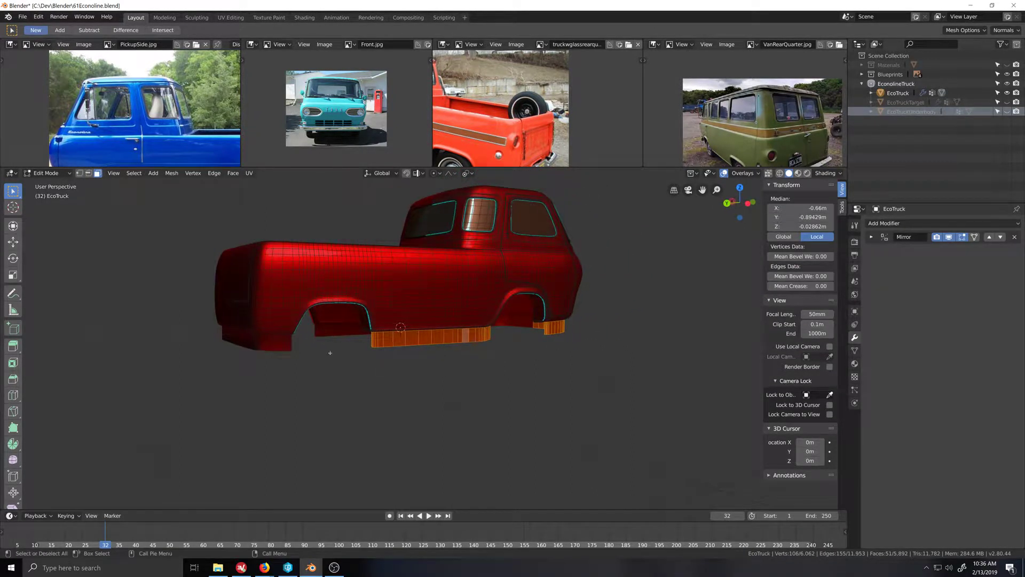
alt+shift+click(276, 348)
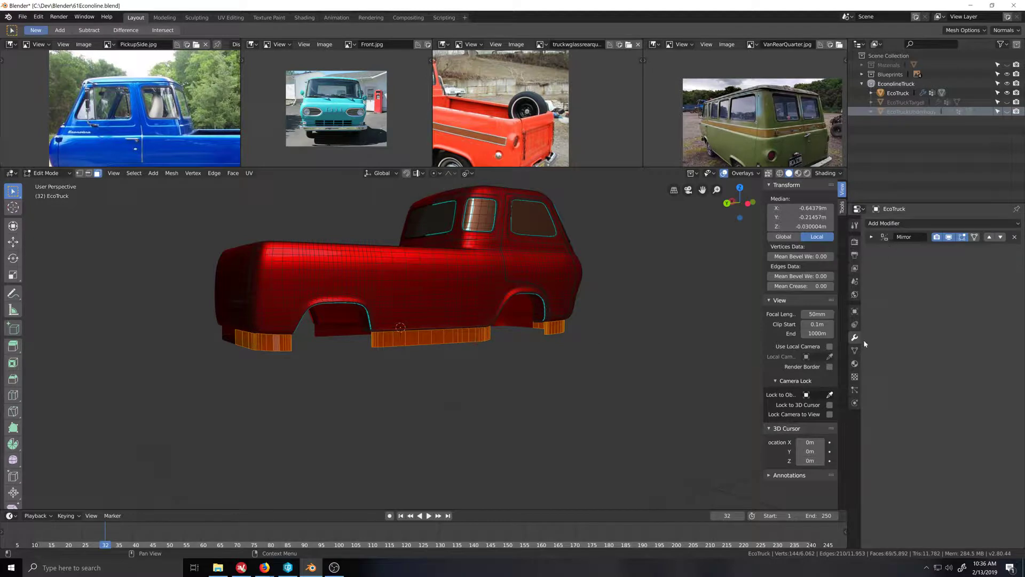
Step: Add a fourth material slot to the body and give it the LipPlacement material
click(854, 364)
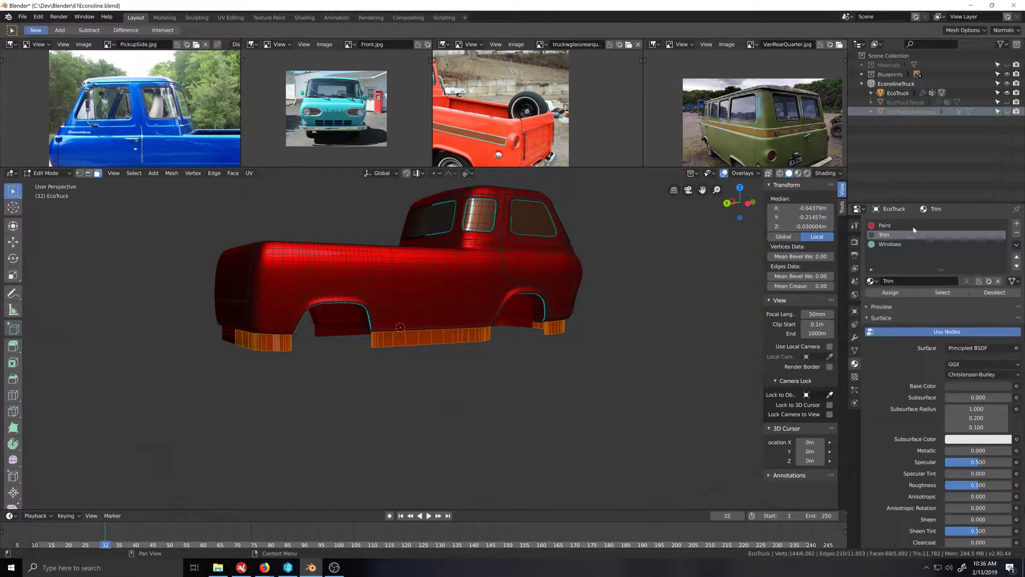
click(1016, 223)
click(871, 281)
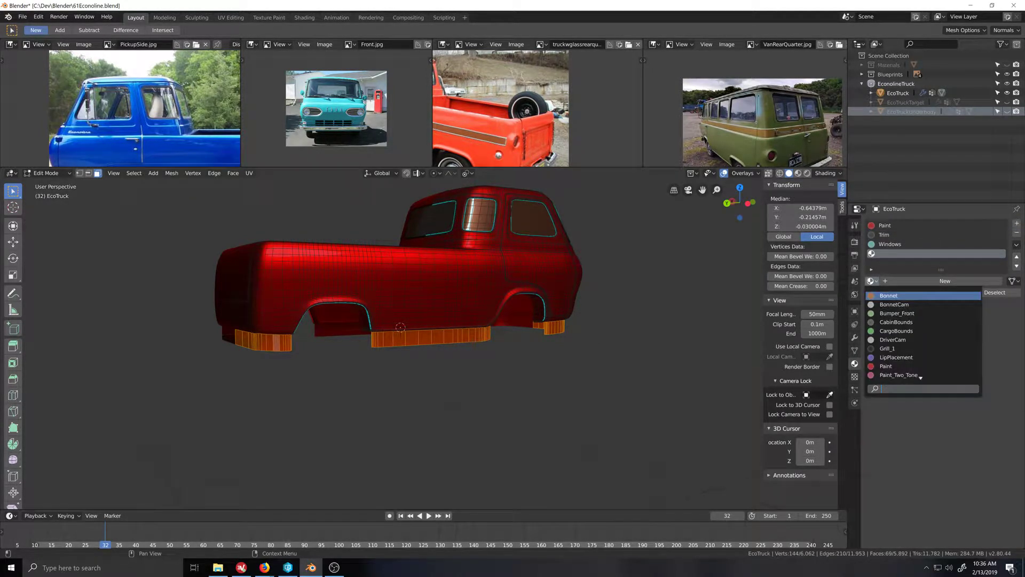
text(lip)
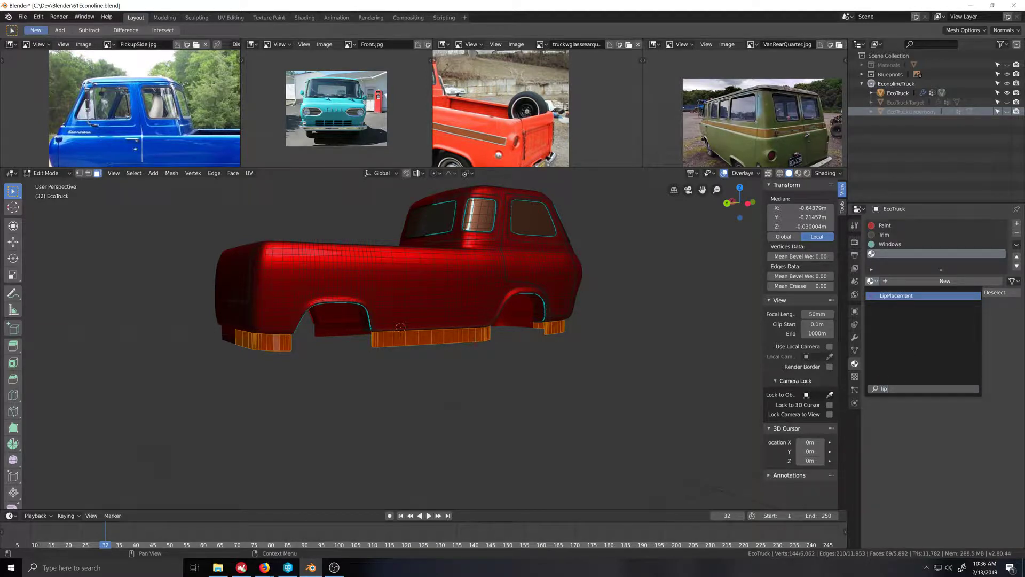
key(Return)
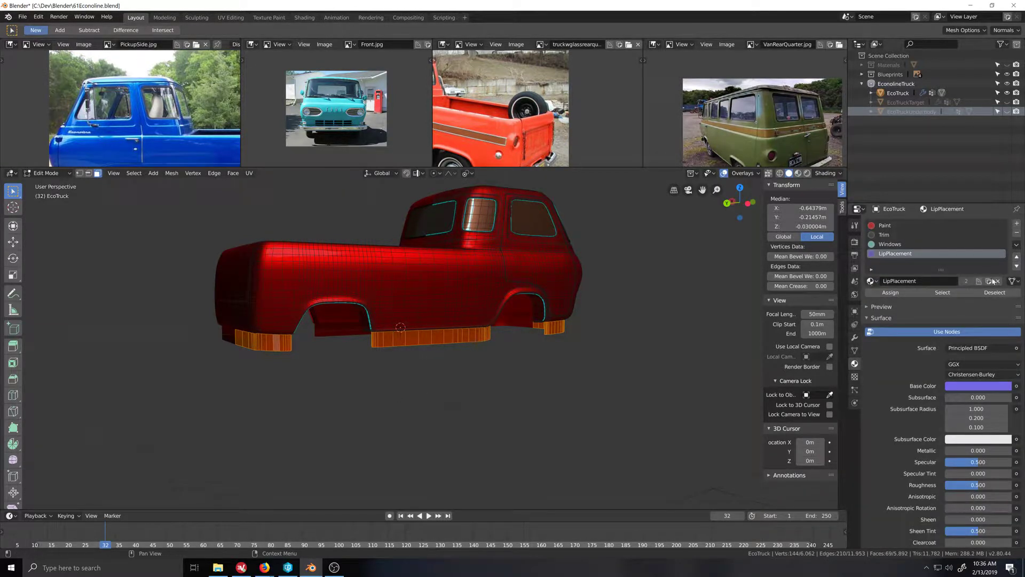
Step: Assign the LipPlacement material to the selected extruded strips and switch the viewport shading so the body's material colours show
click(890, 292)
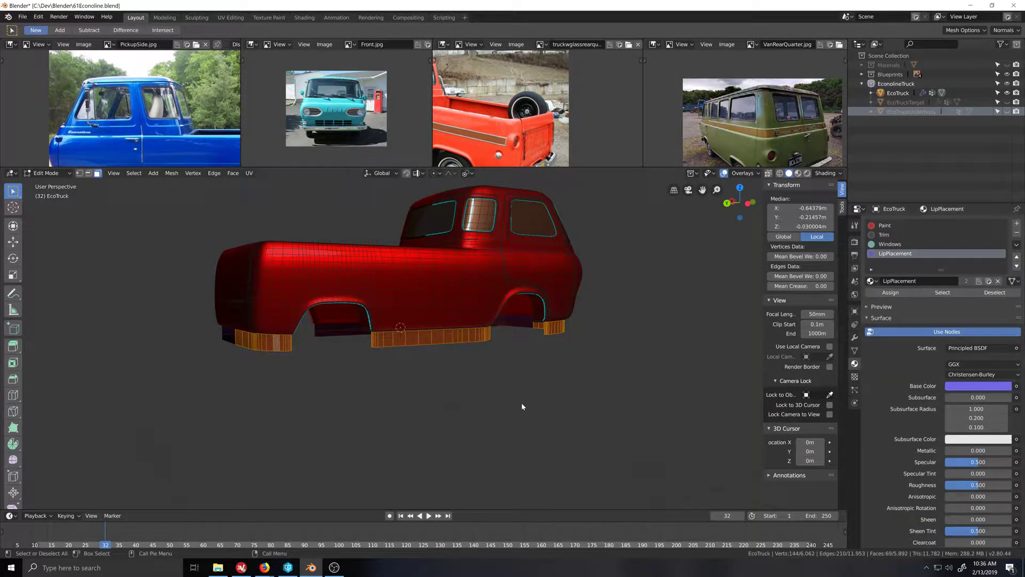
key(Tab)
mouse_move(533, 402)
middle_down()
mouse_move(548, 398)
mouse_move(466, 396)
middle_up()
click(823, 174)
click(821, 201)
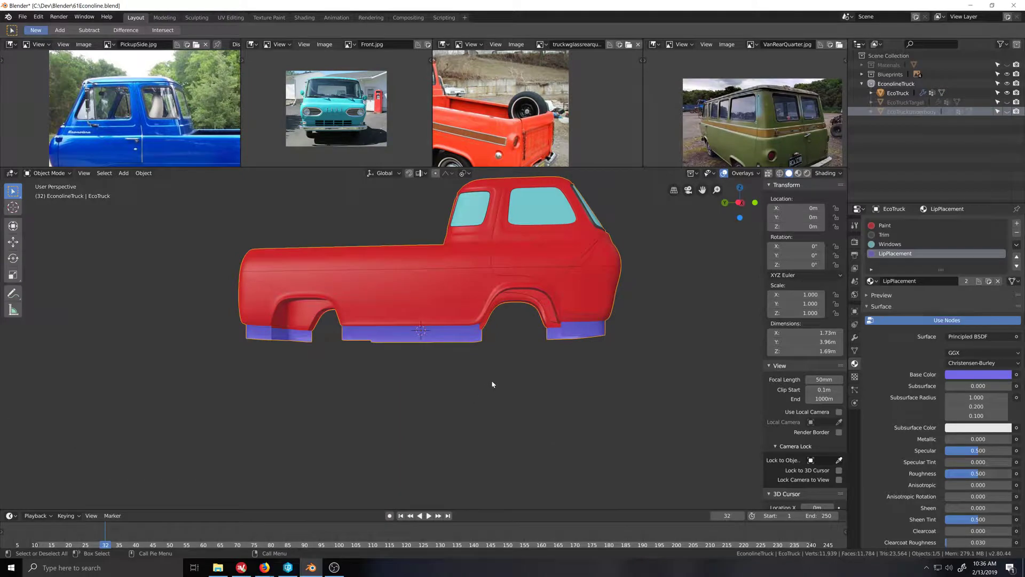
Step: Check the truck body's face normals with the Face Orientation overlay and turn the overlay off again
key(Tab)
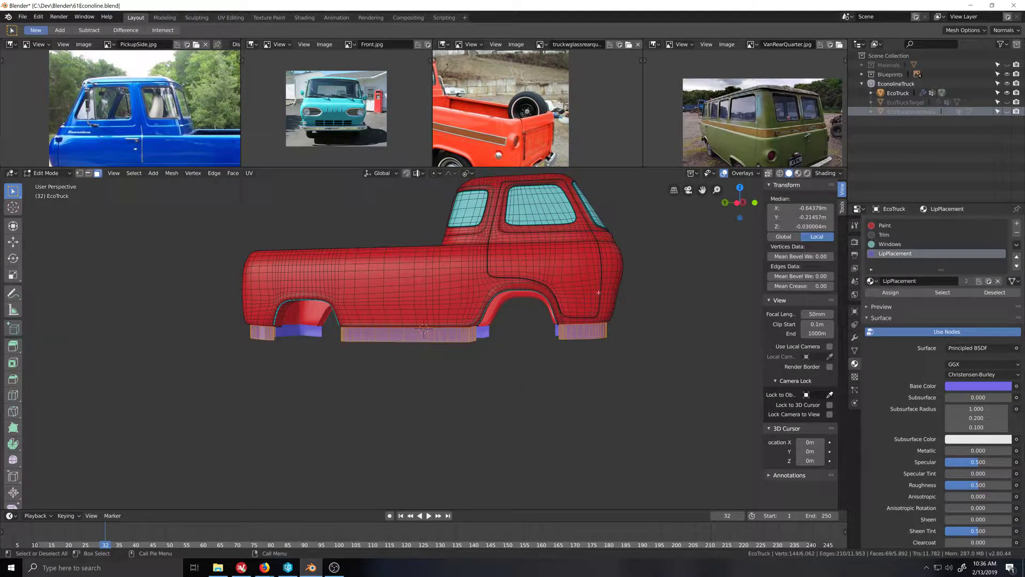
click(758, 174)
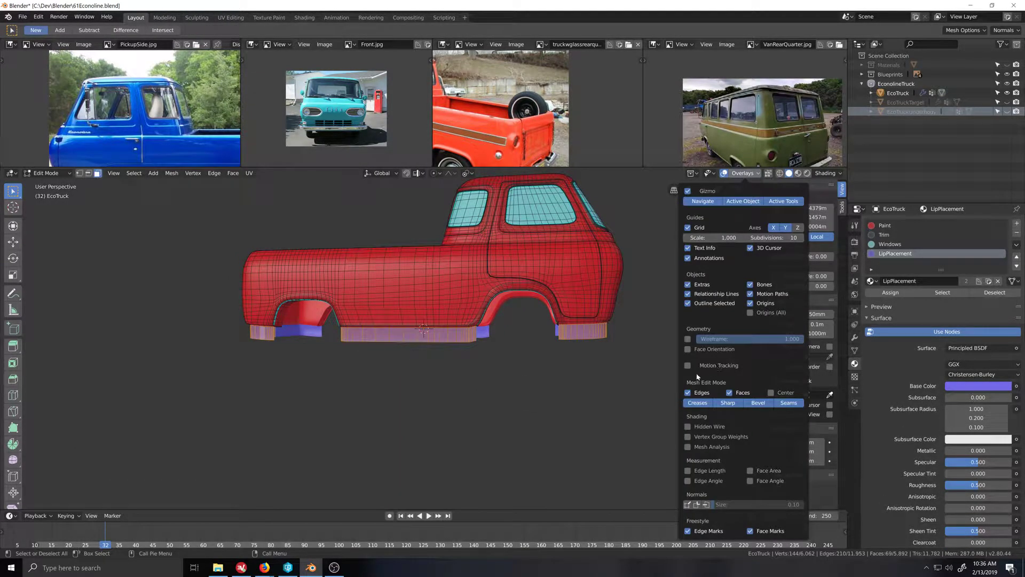
click(687, 349)
middle_drag(554, 392, 532, 392)
key(Tab)
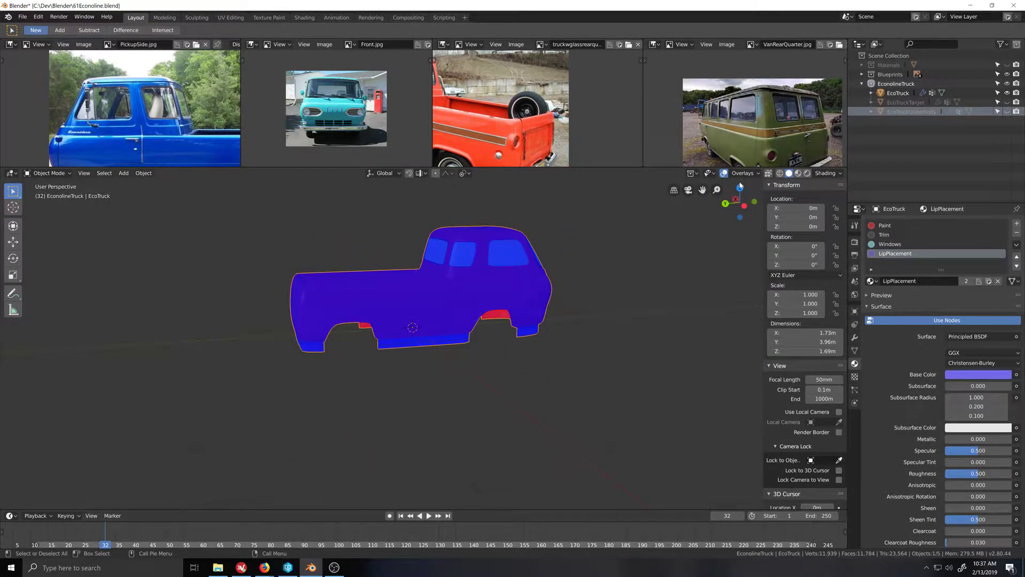
click(744, 173)
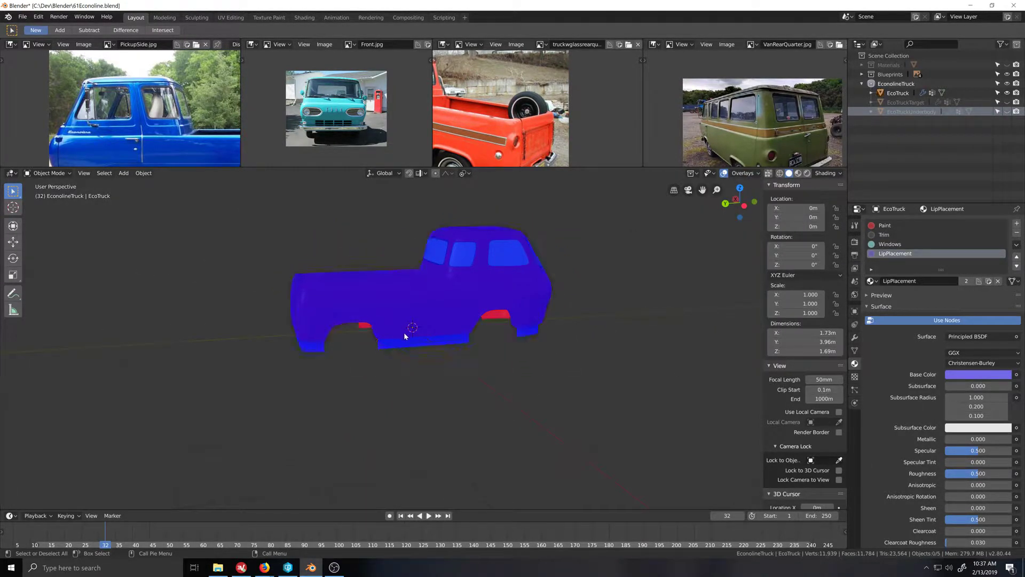
key(Tab)
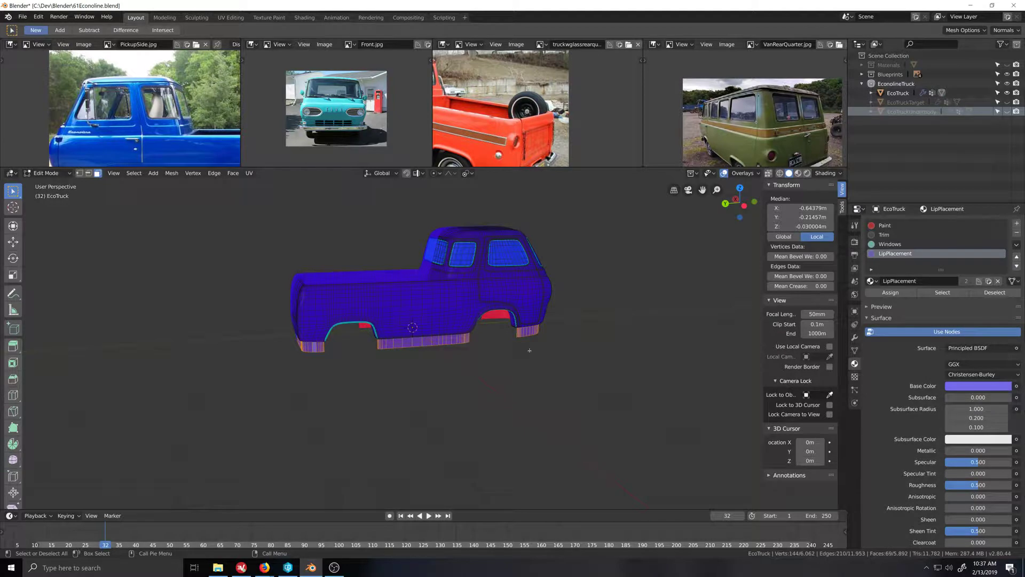
click(743, 173)
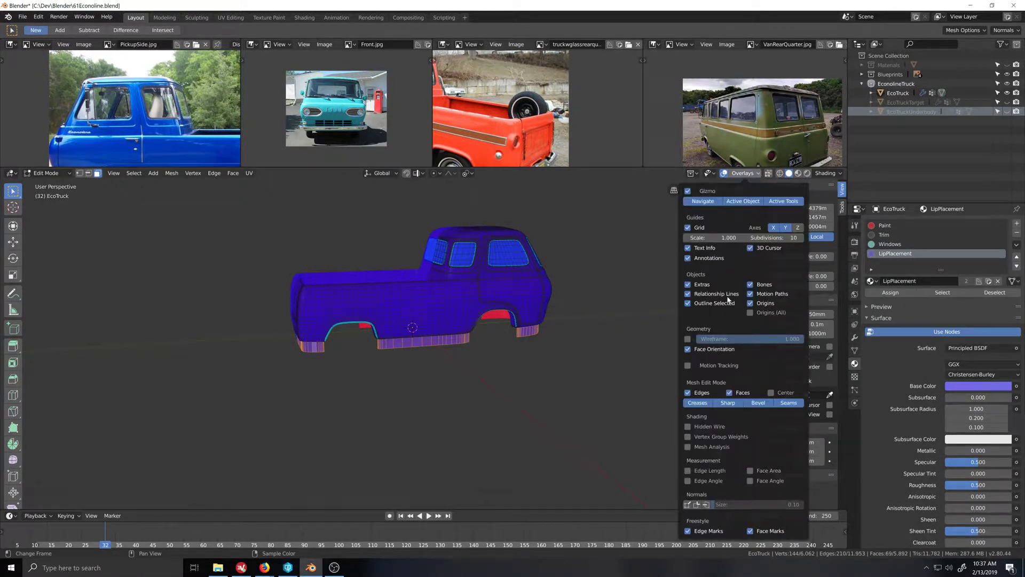
click(687, 349)
scroll(459, 390, up, 3)
key(Tab)
scroll(502, 395, down, 4)
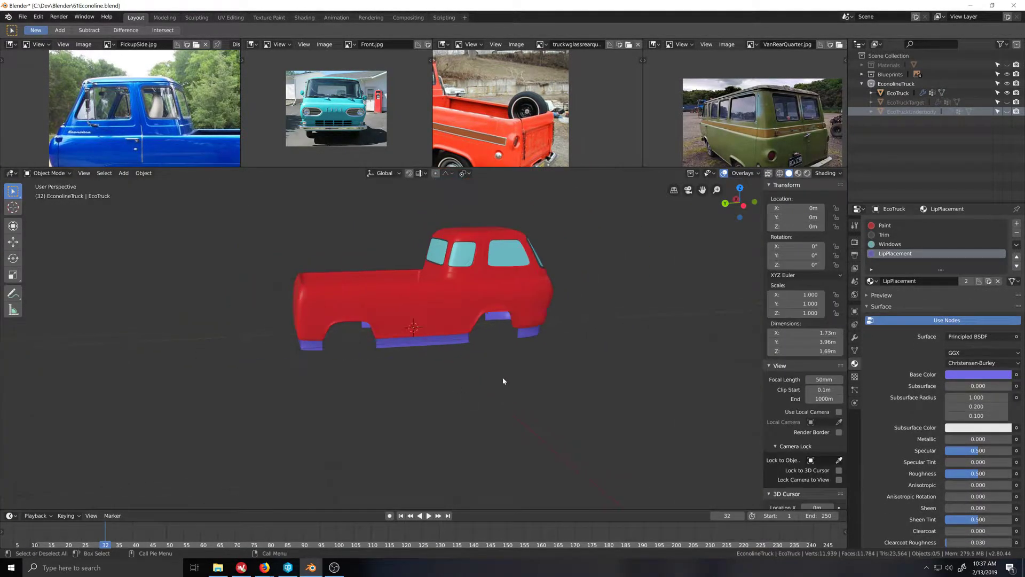
Step: Examine the extruded lower-edge strips around the body from the side, rear and front of the truck
middle_drag(505, 382, 473, 366)
scroll(441, 343, up, 2)
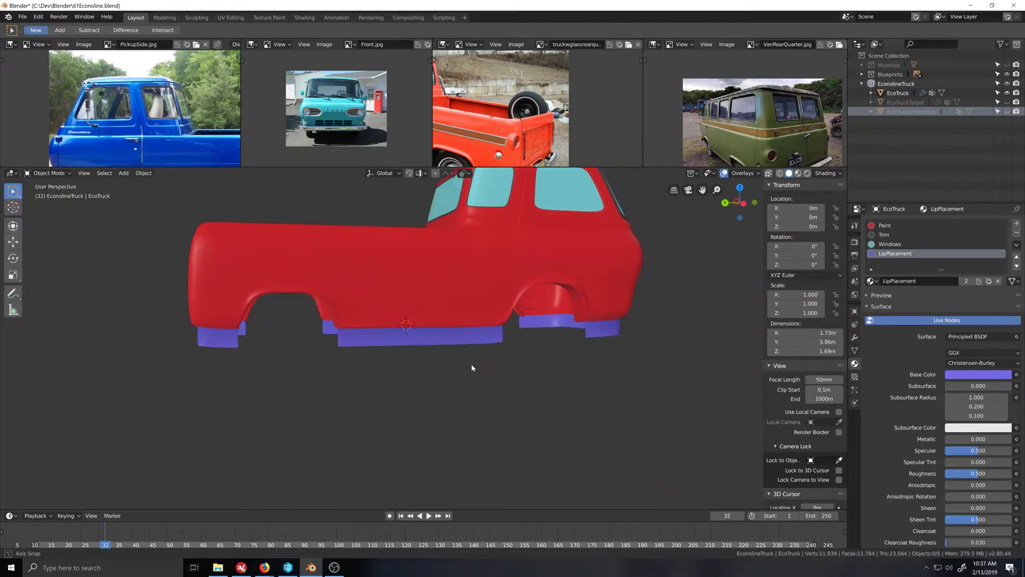
middle_drag(377, 374, 391, 376)
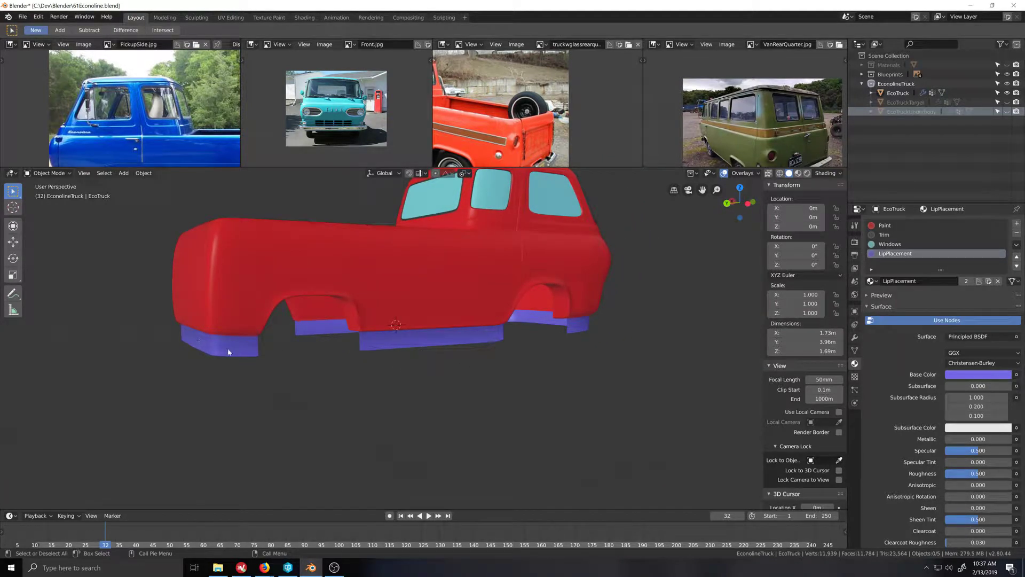
middle_drag(602, 346, 530, 351)
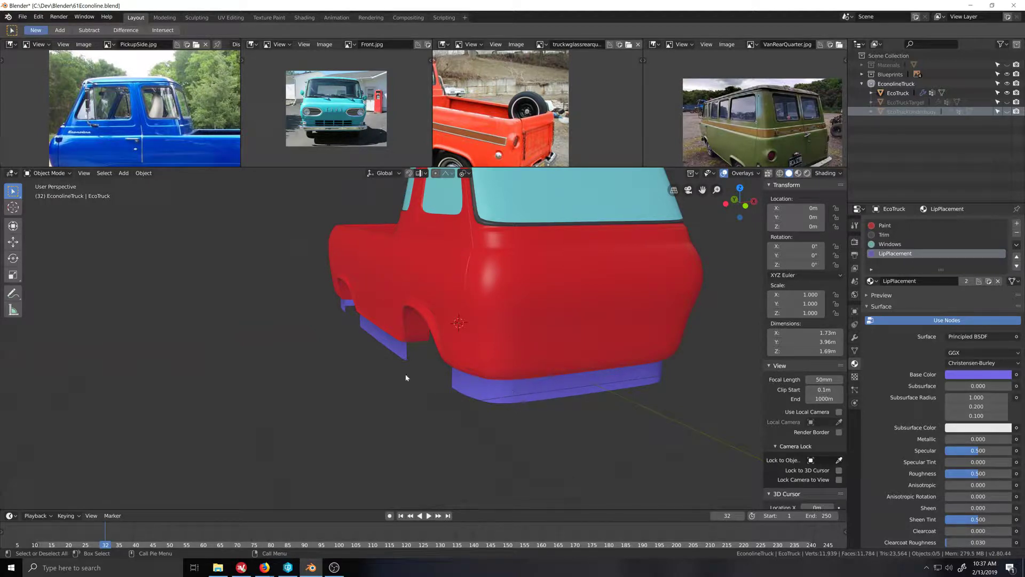
scroll(464, 418, down, 3)
middle_drag(422, 376, 498, 385)
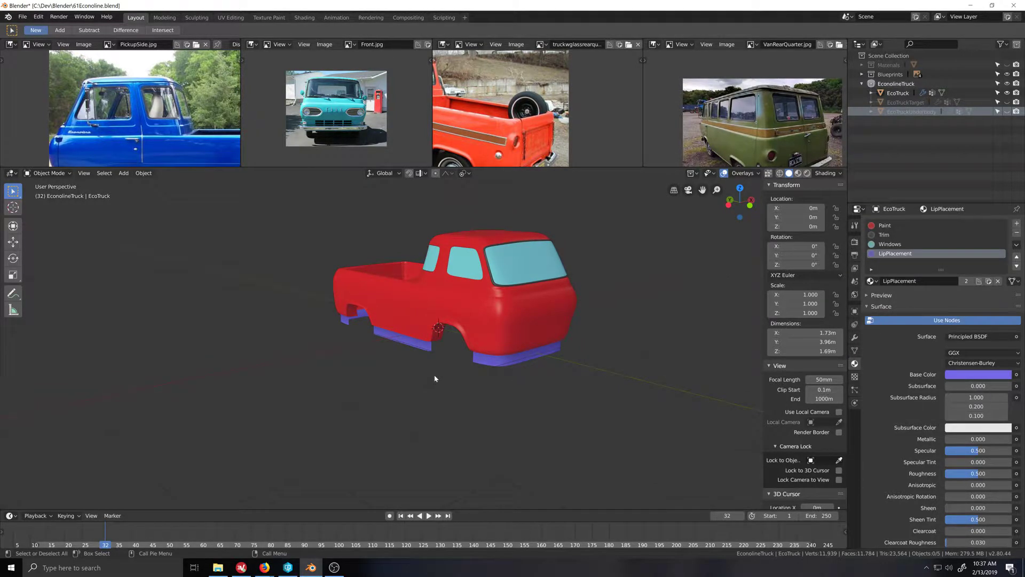
middle_drag(435, 379, 365, 385)
scroll(456, 353, up, 1)
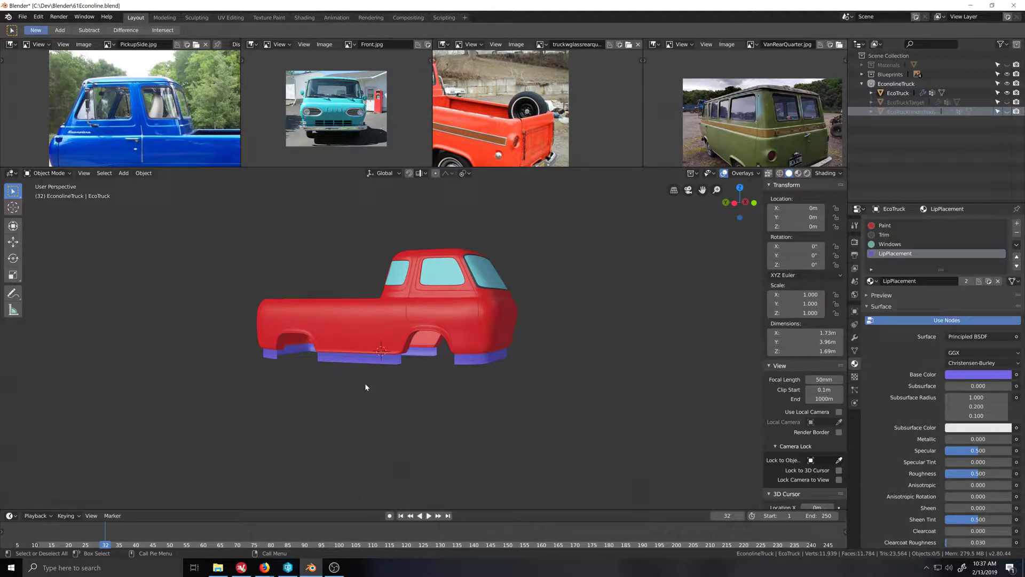
scroll(364, 388, up, 2)
middle_drag(362, 388, 440, 368)
scroll(439, 374, down, 1)
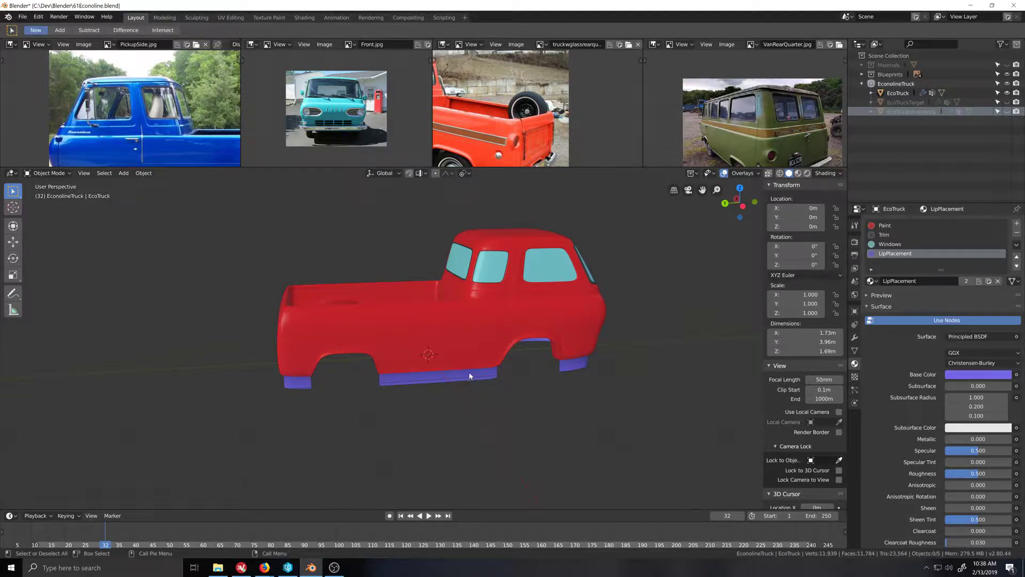
middle_drag(467, 389, 450, 384)
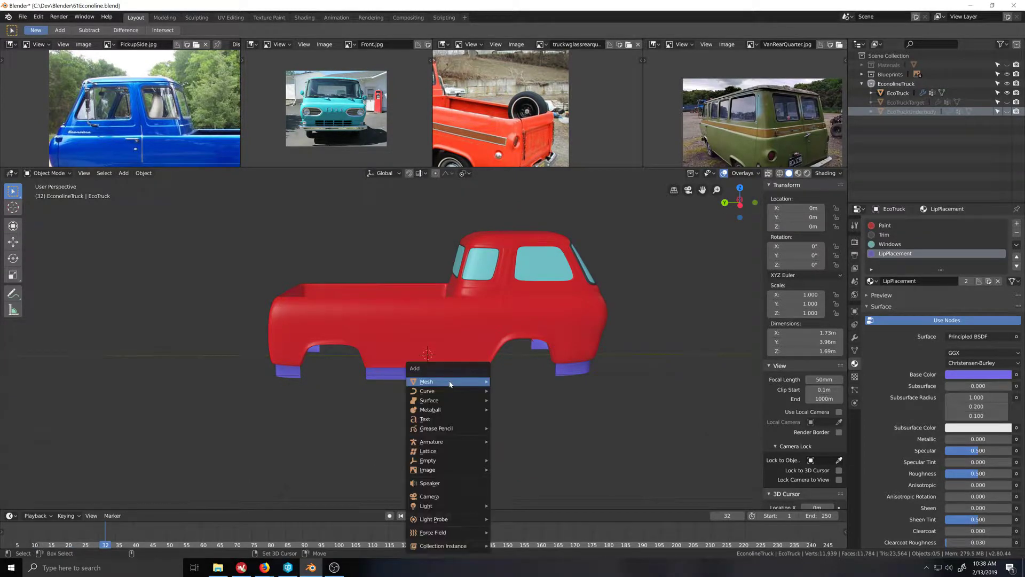
Step: Add a cube at the origin and scale its mesh uniformly to about 0.676 in edit mode
key(shift+a)
mouse_move(470, 381)
click(522, 393)
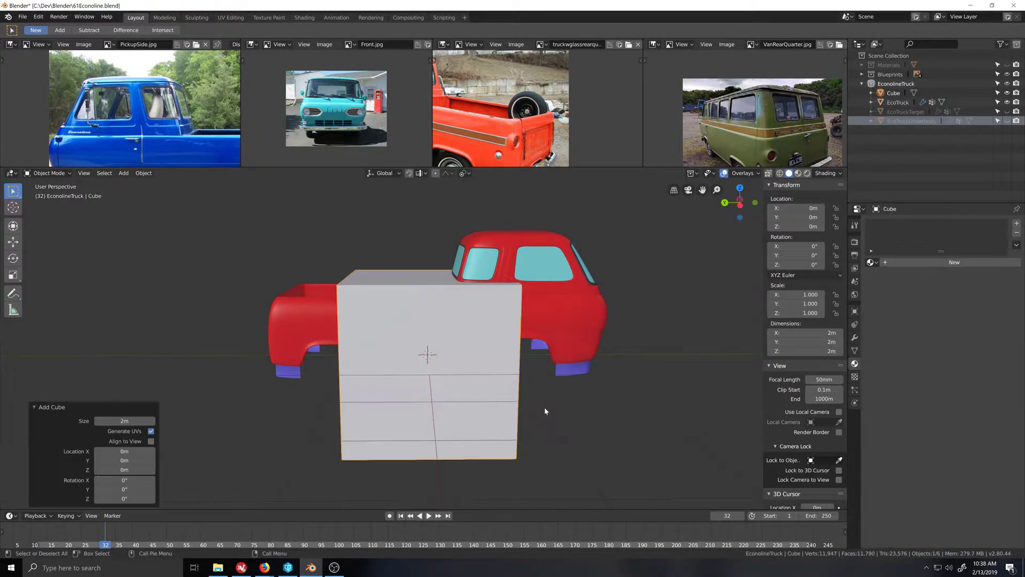
key(Tab)
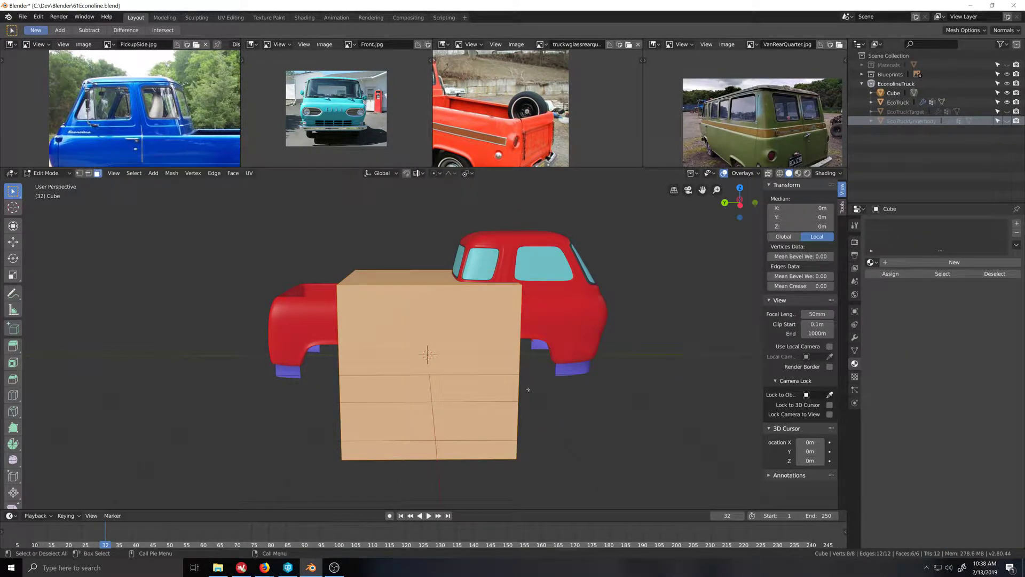
key(s)
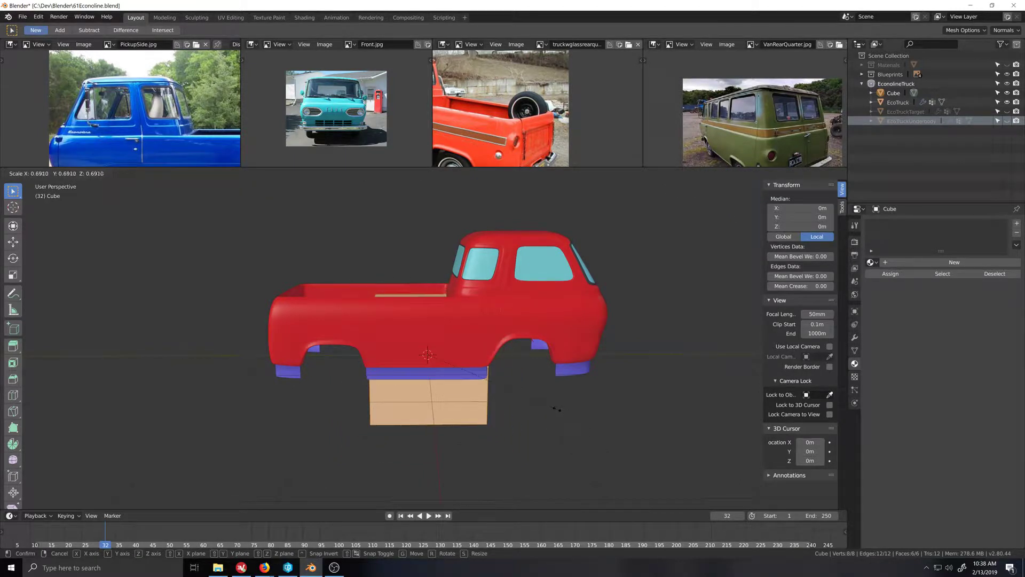
click(553, 408)
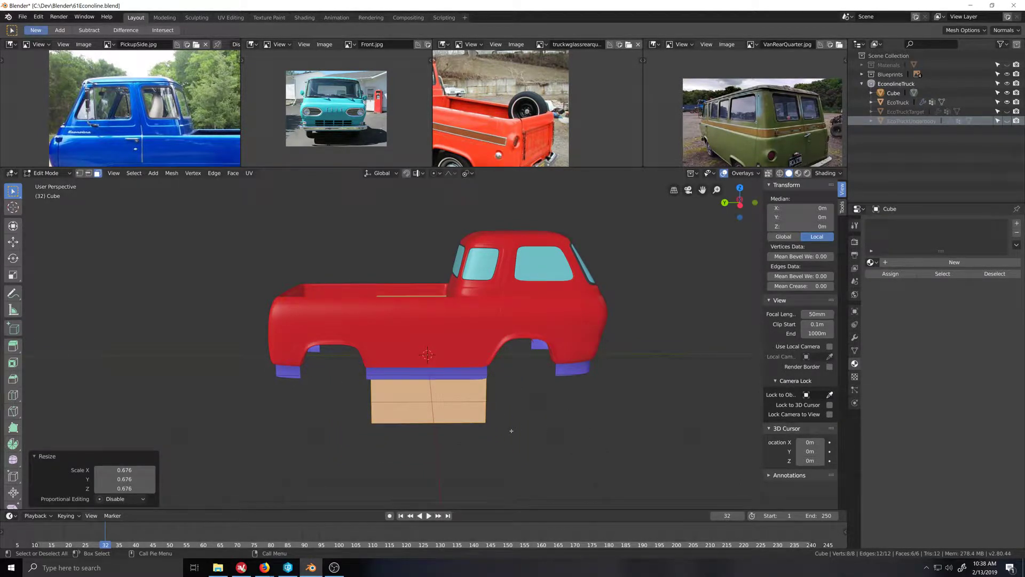
Step: Add one centred loop cut to the cube, running lengthwise along the truck's centre line
middle_drag(454, 447, 457, 359)
key(ctrl+r)
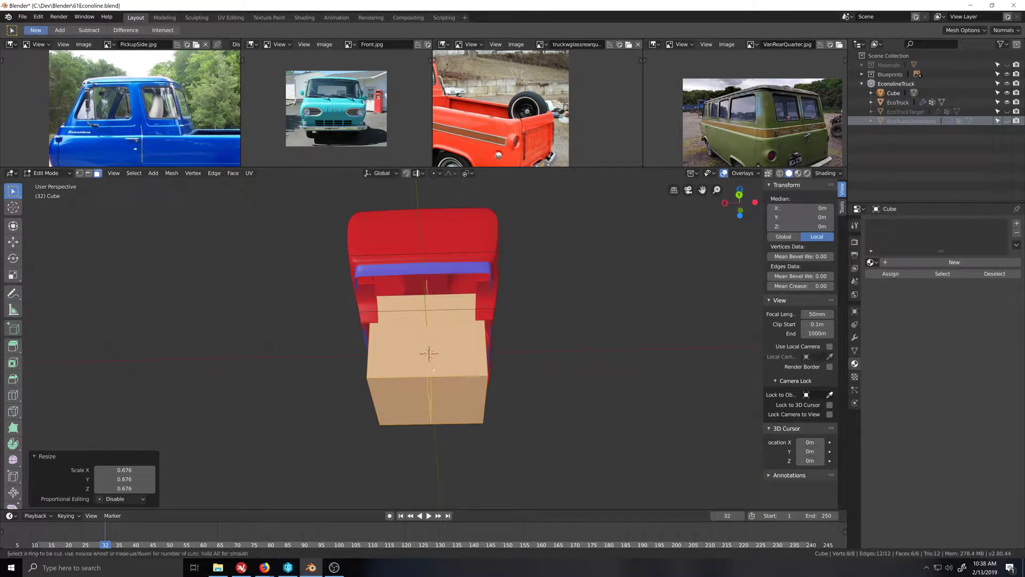
click(431, 374)
right_click(432, 383)
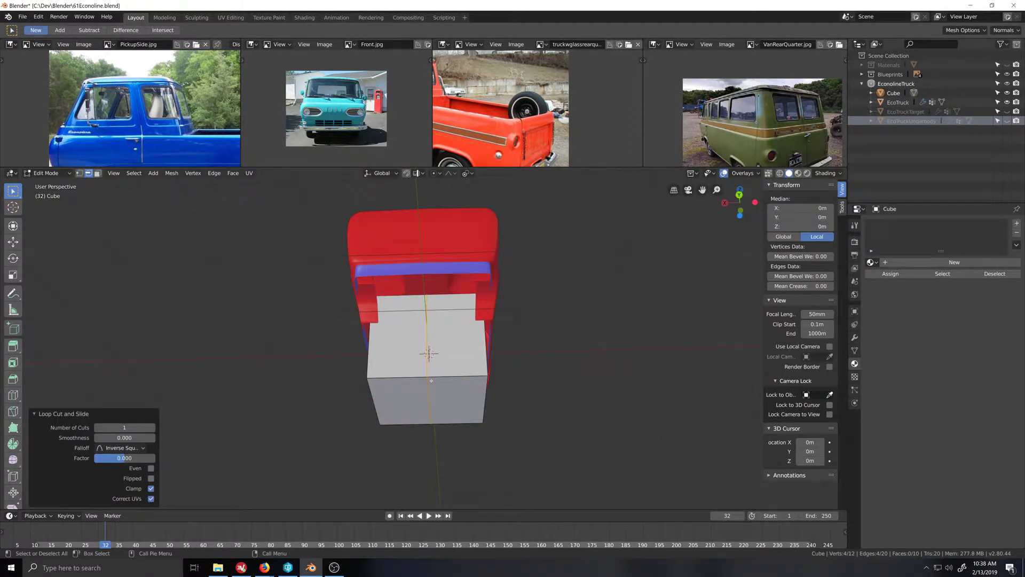
key(h)
key(1)
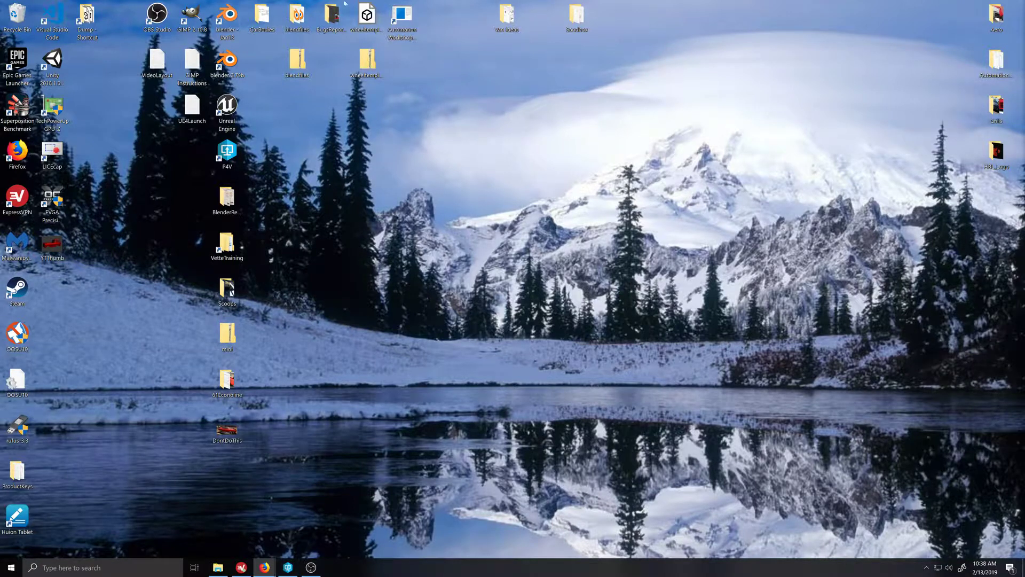
Step: Relaunch Blender from the desktop and reopen the recent file 61Econoline.blend
double_click(227, 18)
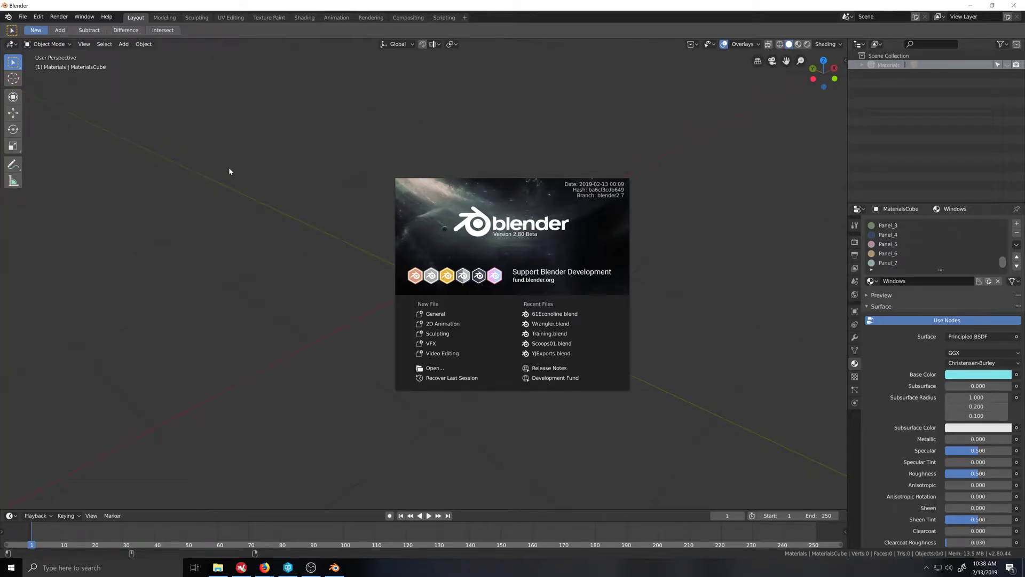
click(207, 158)
click(22, 17)
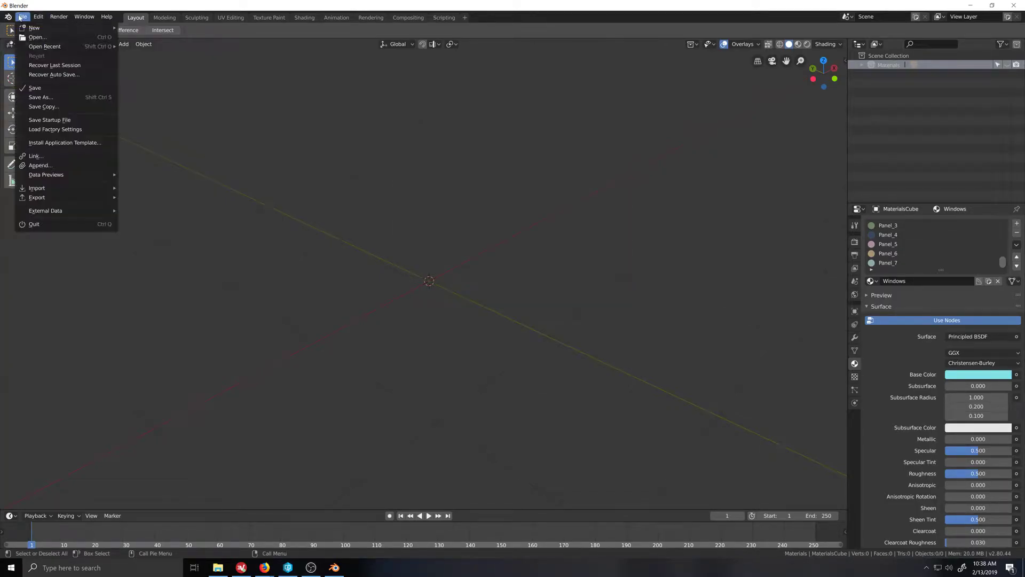
mouse_move(54, 50)
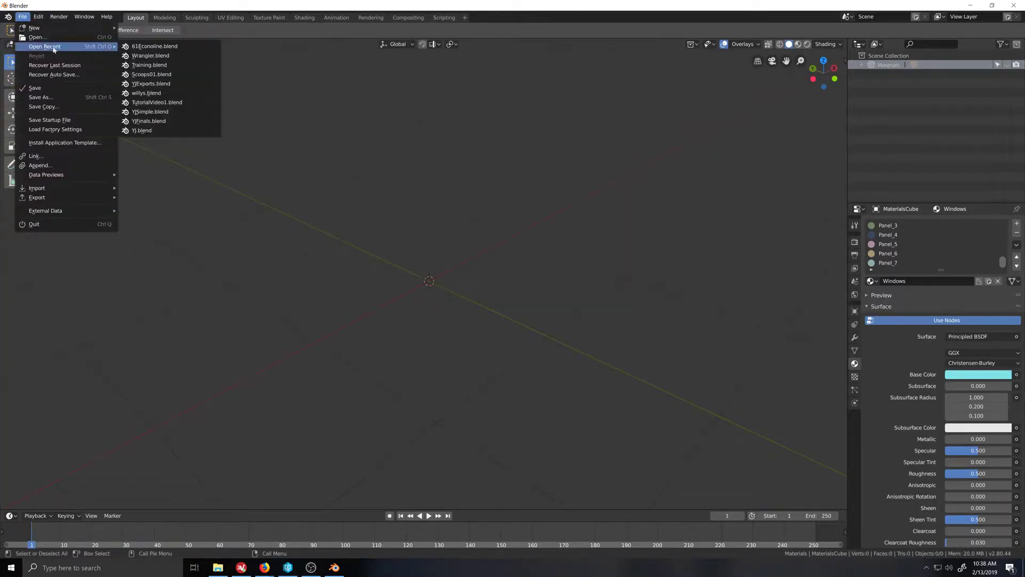
click(146, 49)
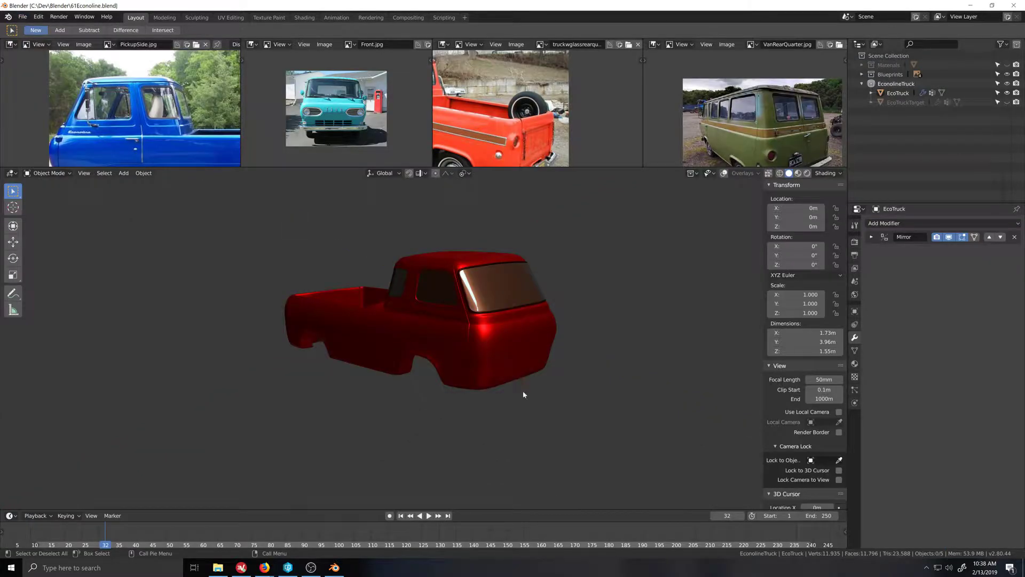
Step: Recover the auto-saved version of 61Econoline.blend from the Temp folder
click(22, 16)
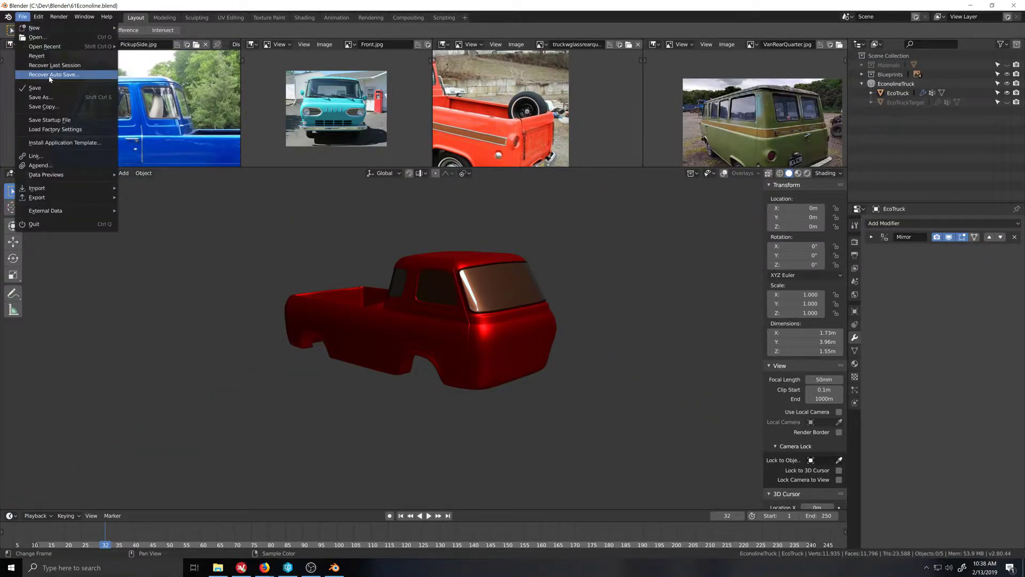
click(49, 75)
double_click(143, 89)
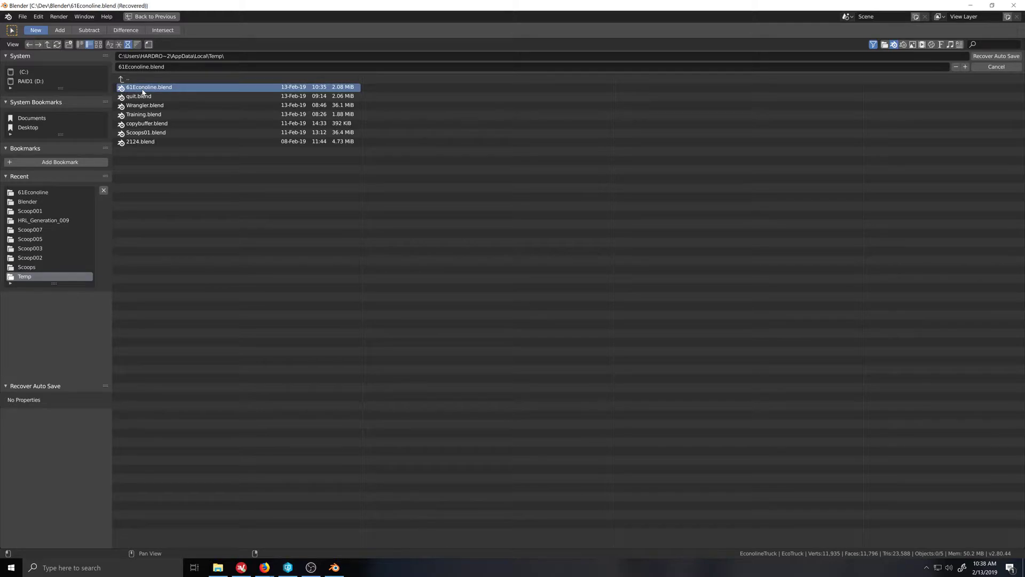
Step: Select the body's lower edge loops between the wheel arches, around the front corner and around the rear corner
scroll(411, 297, up, 3)
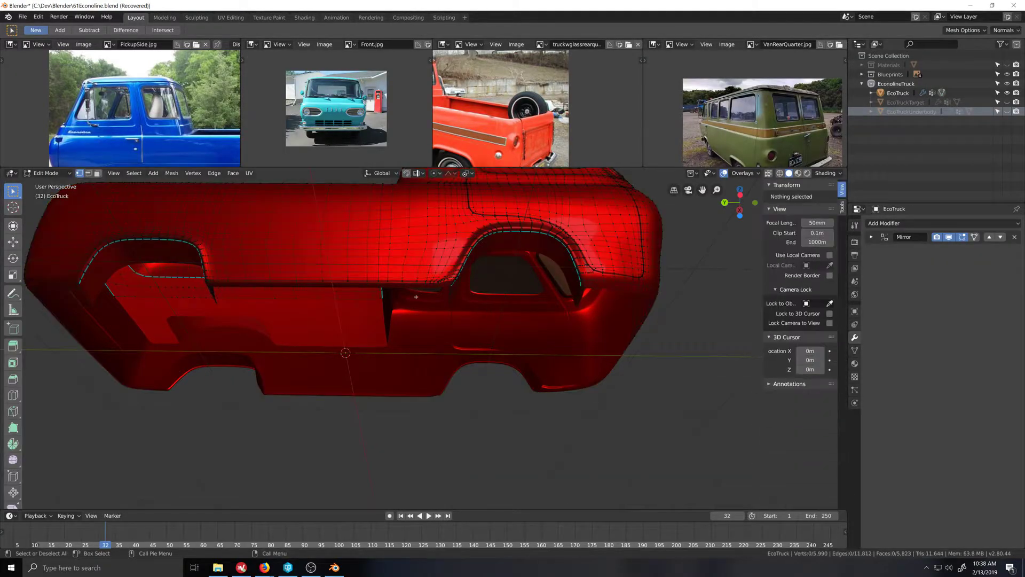
scroll(416, 296, down, 3)
scroll(425, 332, up, 2)
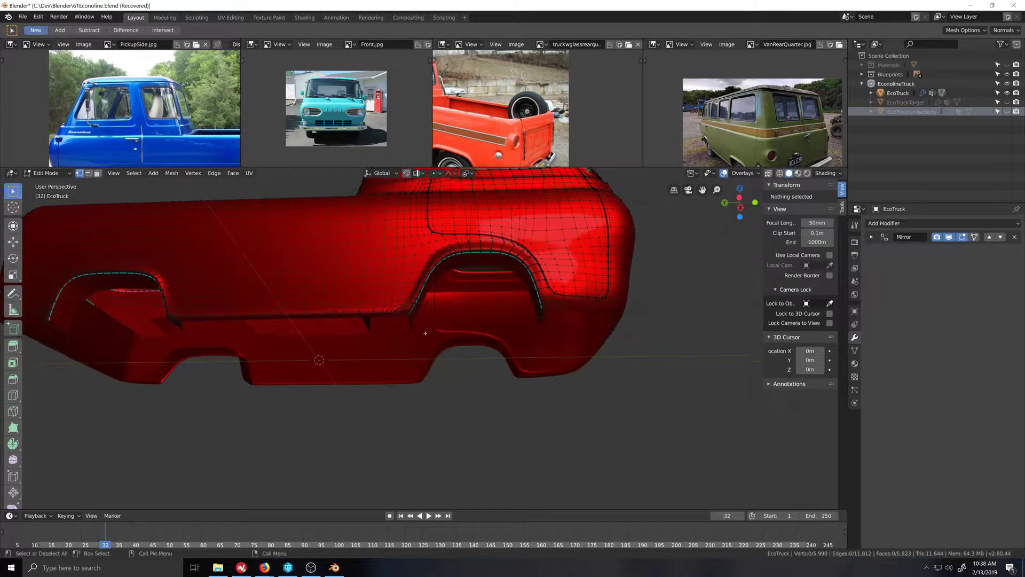
alt+click(369, 312)
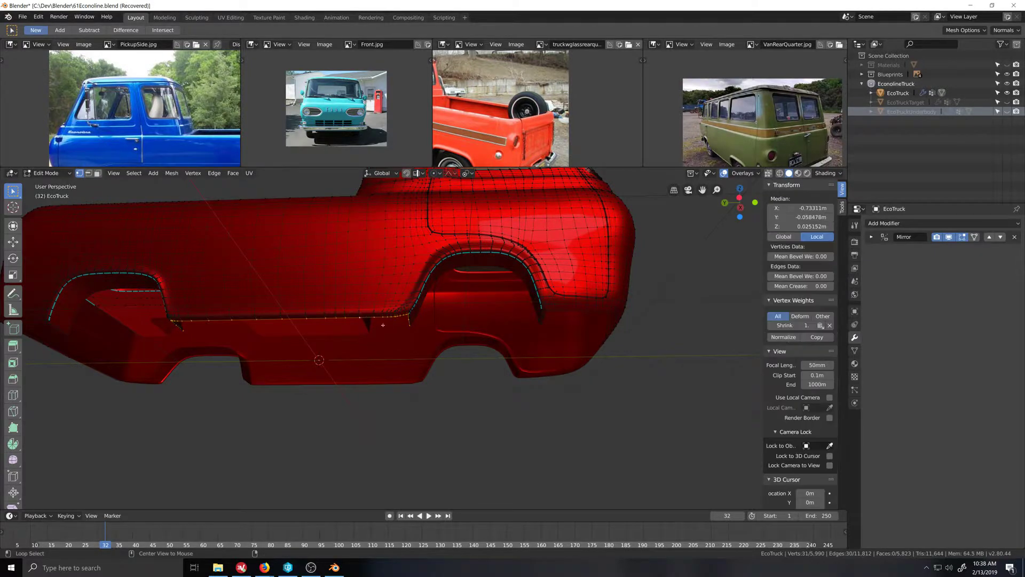
alt+shift+click(562, 308)
scroll(387, 362, down, 3)
middle_drag(387, 361, 439, 363)
scroll(337, 331, up, 2)
alt+shift+click(374, 328)
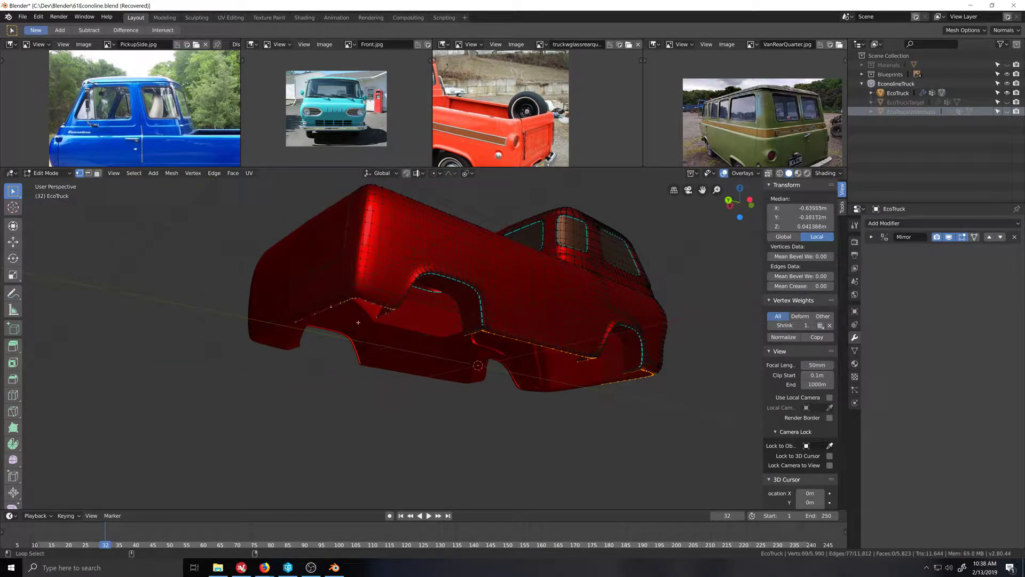
Step: Deselect the inner vertices at both ends of the rear wheel arch with Circle Select
key(c)
middle_click(378, 319)
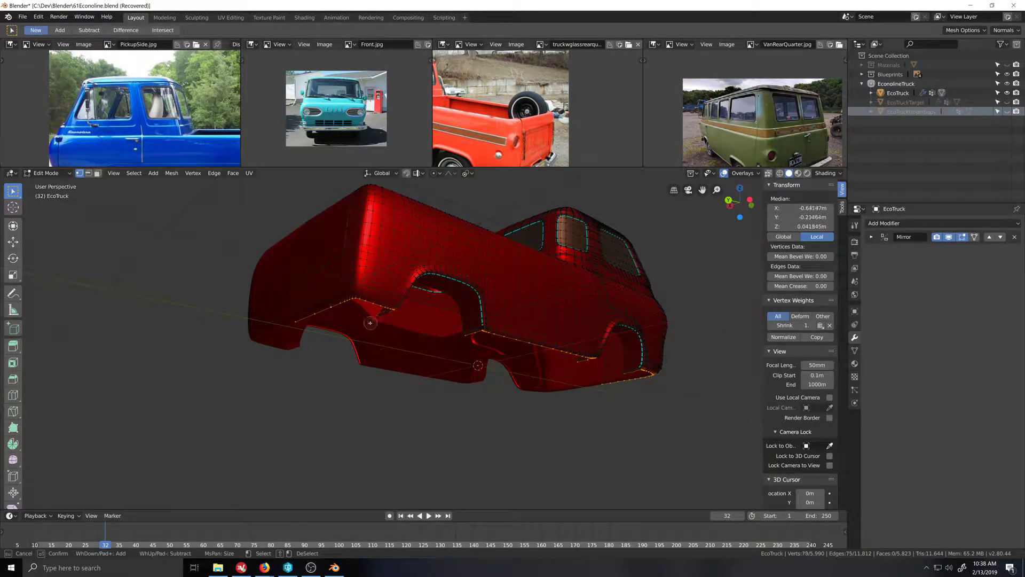
middle_drag(474, 336, 459, 337)
key(Escape)
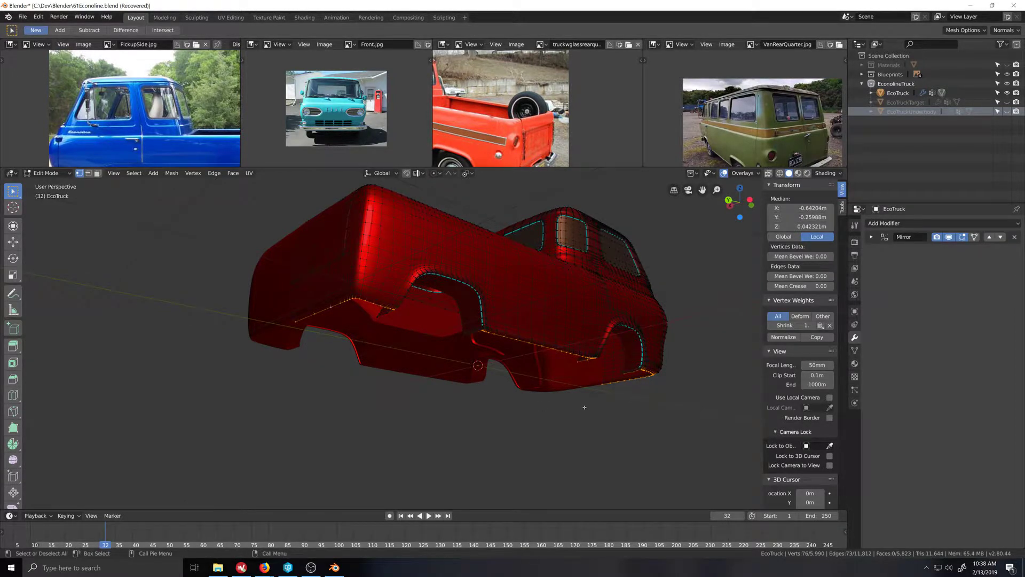
Step: Deselect the inner vertices at both ends of the front wheel arch with Circle Select
middle_drag(585, 407, 353, 343)
key(c)
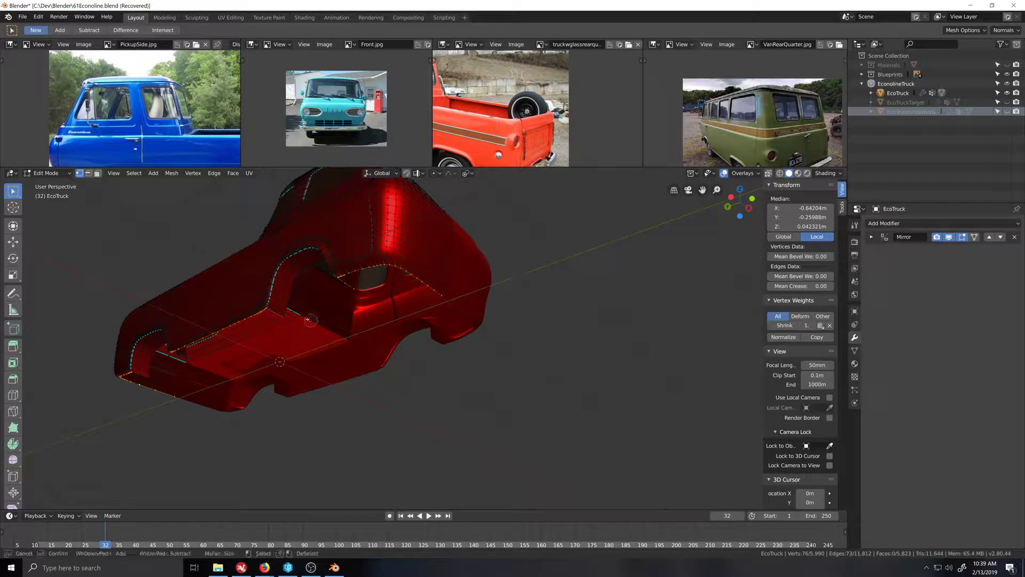
middle_drag(277, 314, 288, 320)
middle_drag(342, 288, 351, 289)
key(Escape)
Step: Extrude the selected lower body edges about 0.15 m straight down along global Z, working in the left orthographic view
key(ctrl)
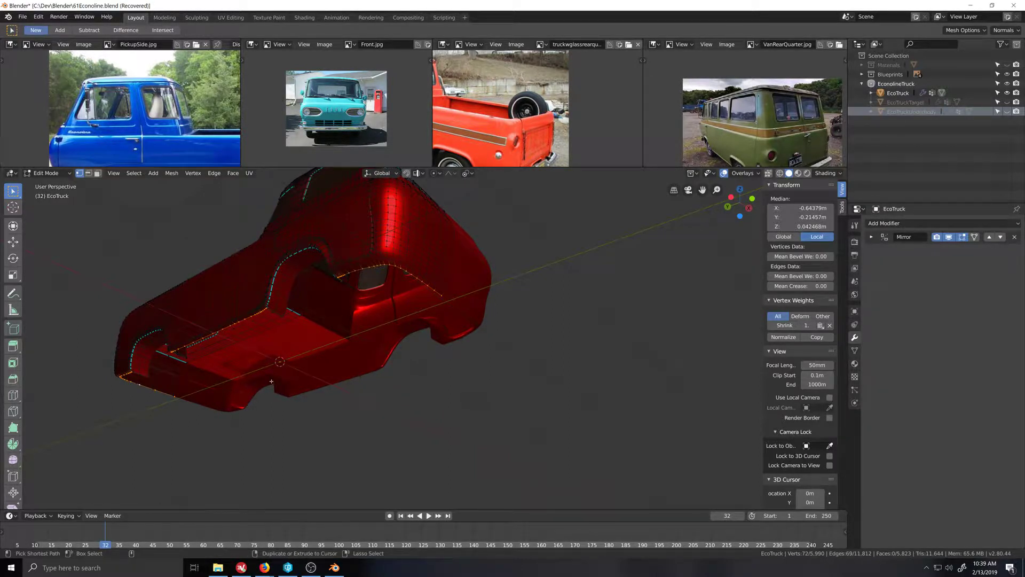
key(ctrl+KP_3)
key(g)
key(z)
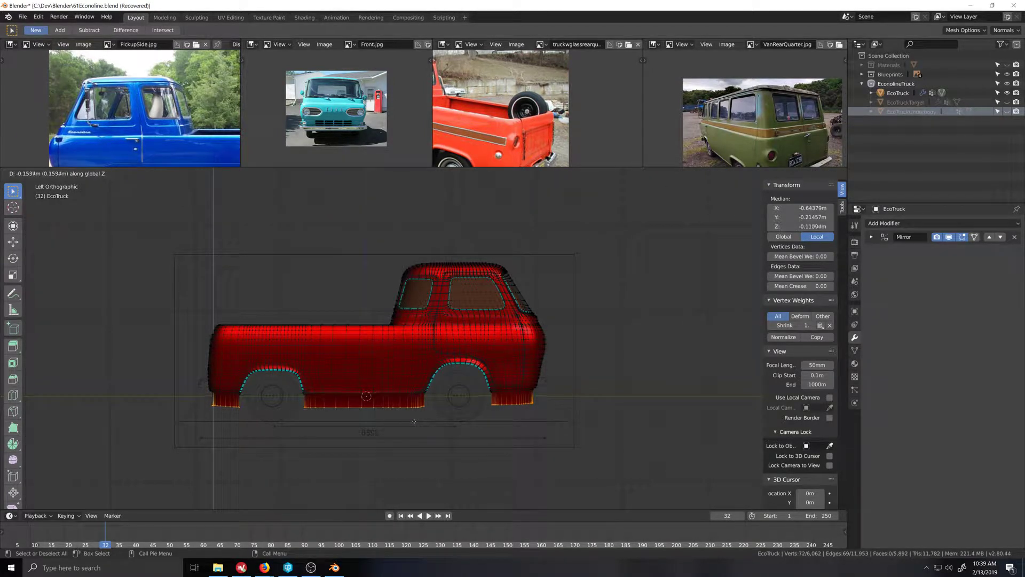
click(416, 420)
Step: Select only the three newly extruded face strips below the front corner, between the wheel arches and at the rear
key(alt+a)
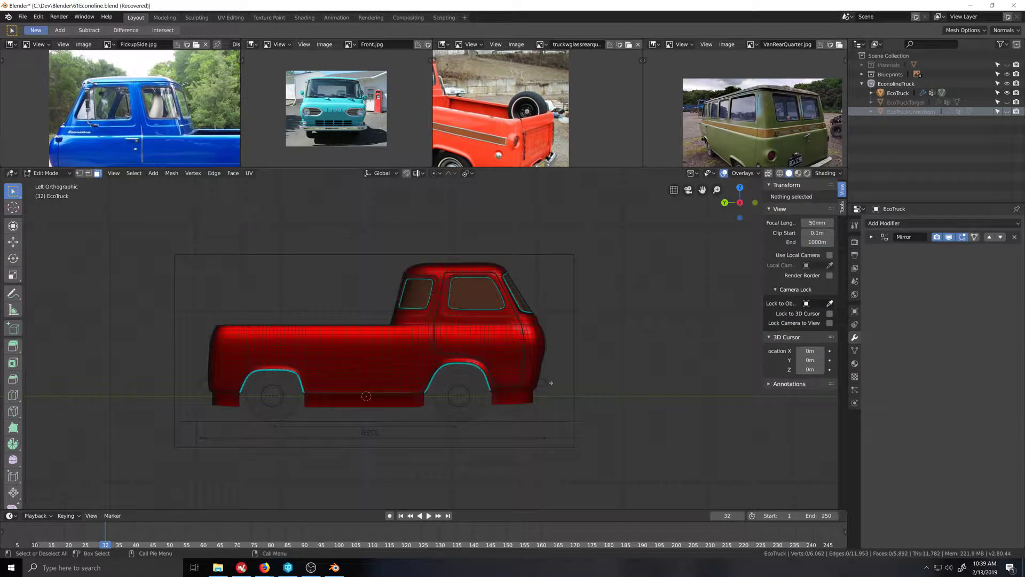
alt+click(508, 400)
alt+shift+click(315, 408)
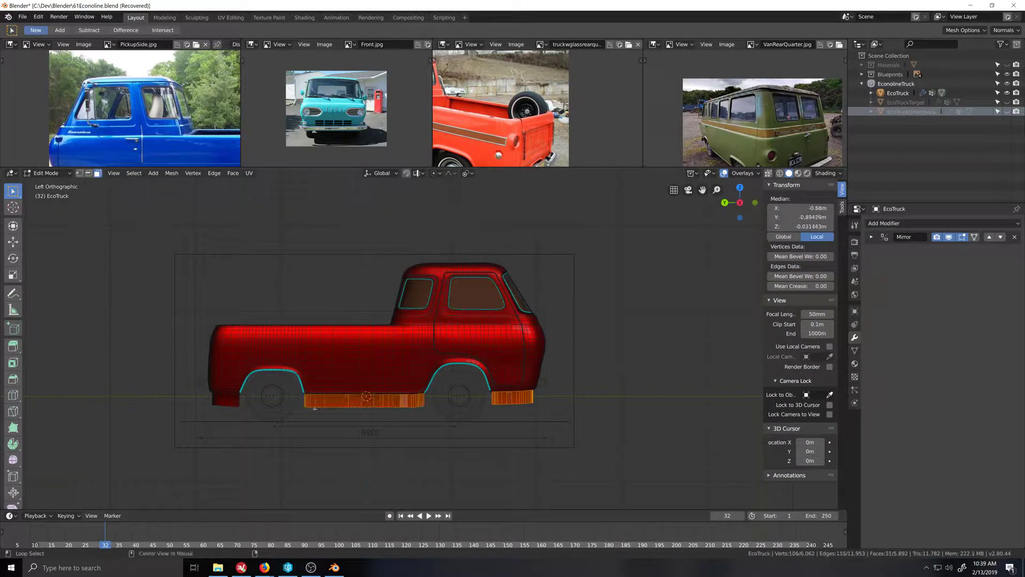
alt+shift+click(233, 400)
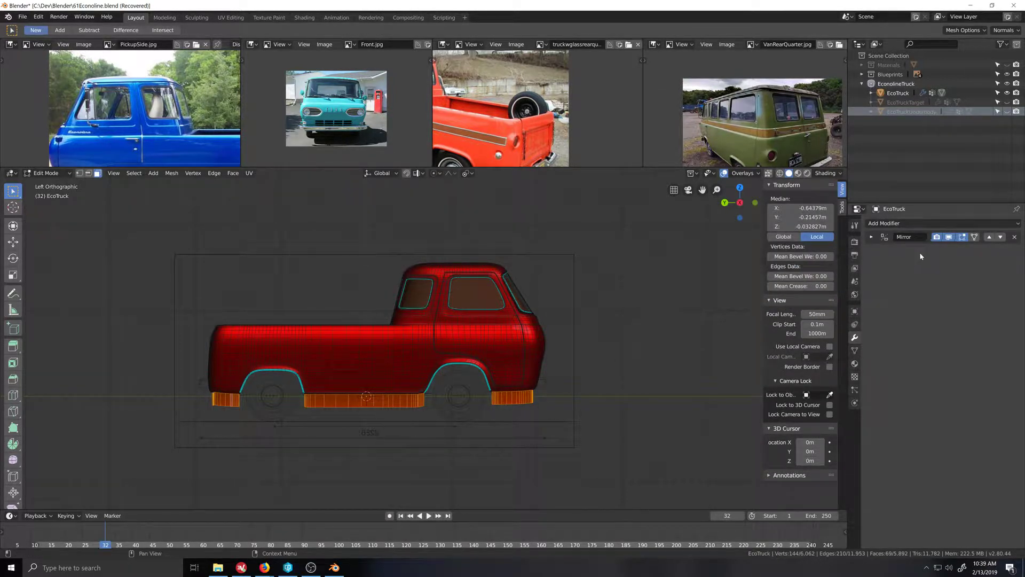
Step: Add a material slot with the existing LipPlacement material, assign it to the selected strips and return to Object Mode
click(854, 364)
click(1017, 223)
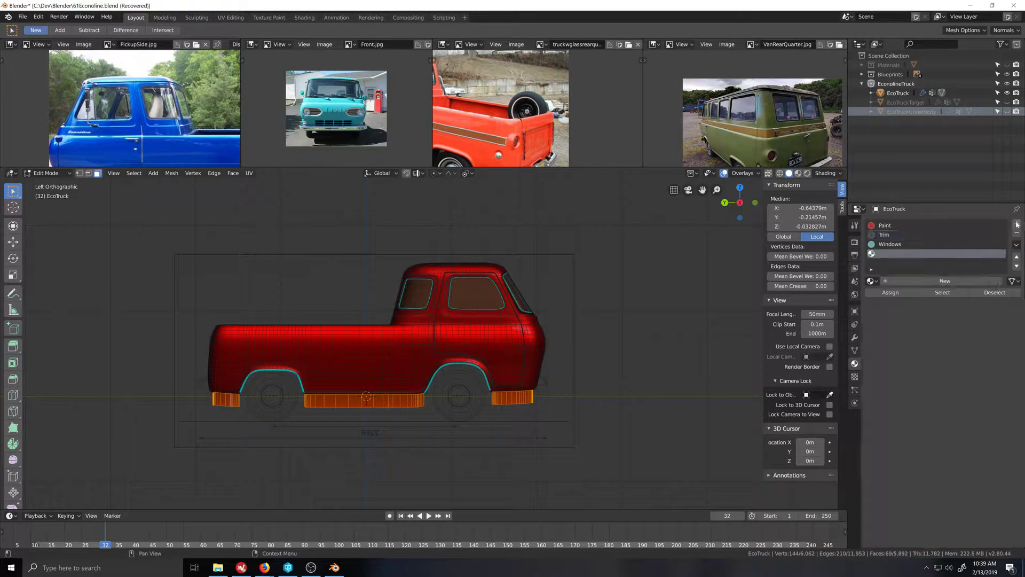
click(874, 280)
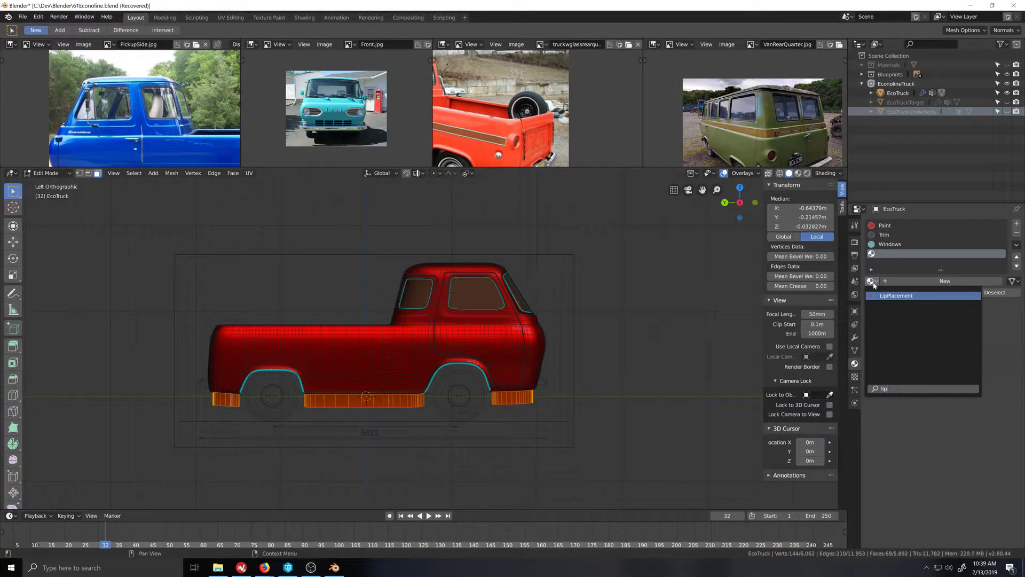
click(896, 357)
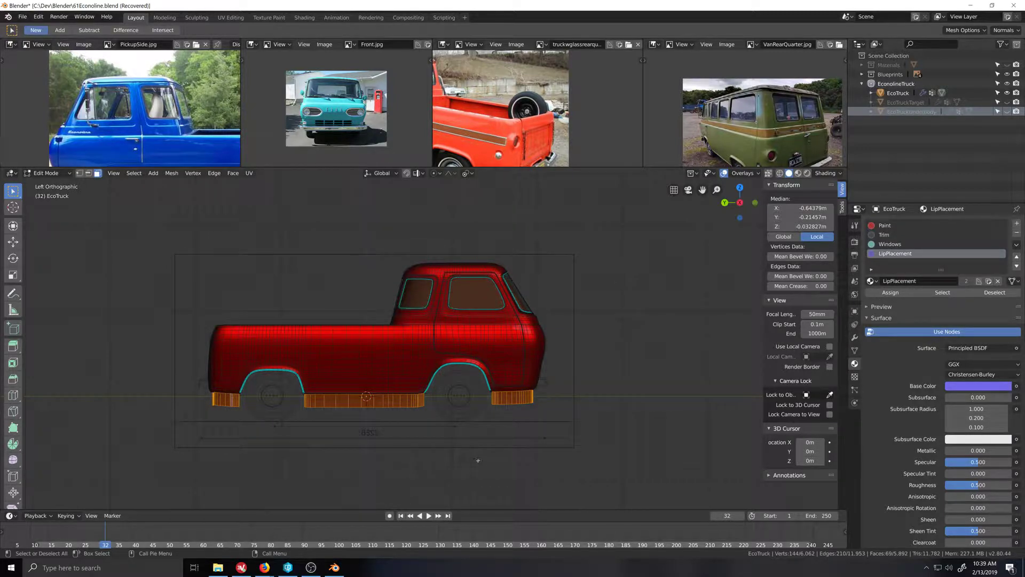
key(Tab)
Step: Change the viewport's solid shading lighting from MatCap to Studio
middle_drag(470, 457, 514, 446)
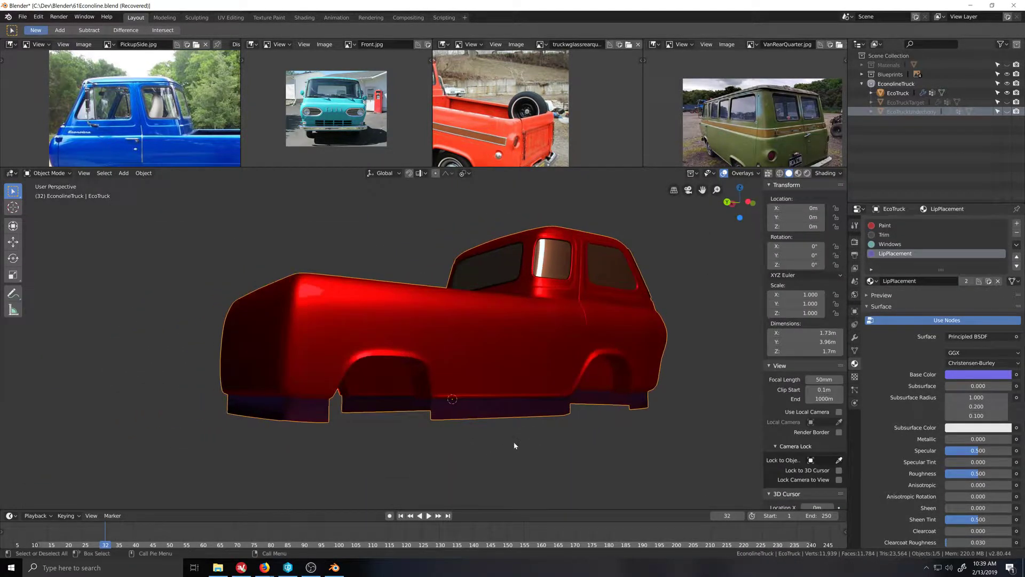
click(826, 173)
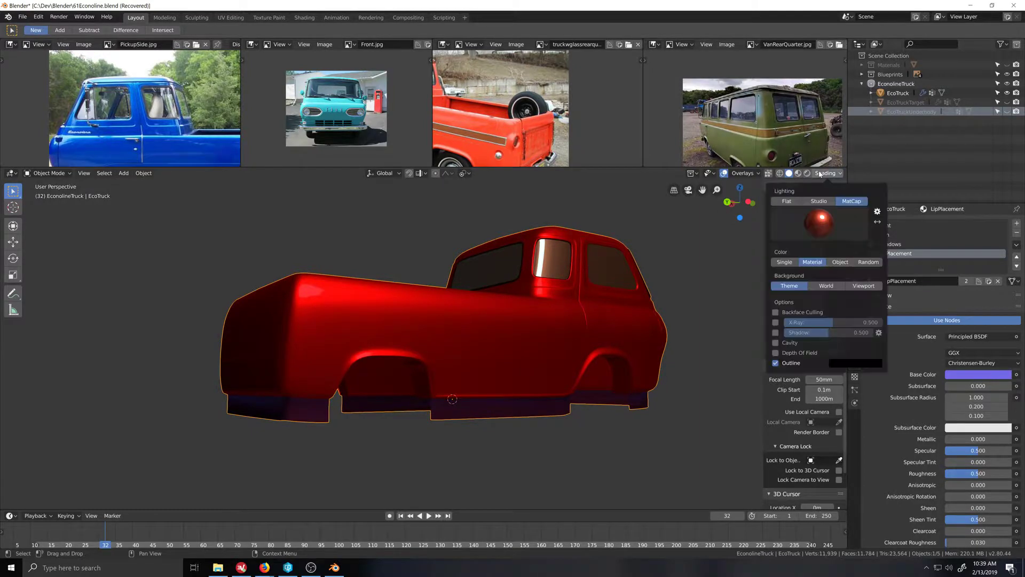
click(821, 202)
Step: Examine the LipPlacement strips along the truck body's lower edge from several angles and distances
scroll(478, 431, down, 4)
mouse_move(479, 430)
middle_down()
mouse_move(459, 443)
mouse_move(434, 427)
middle_up()
scroll(435, 427, up, 4)
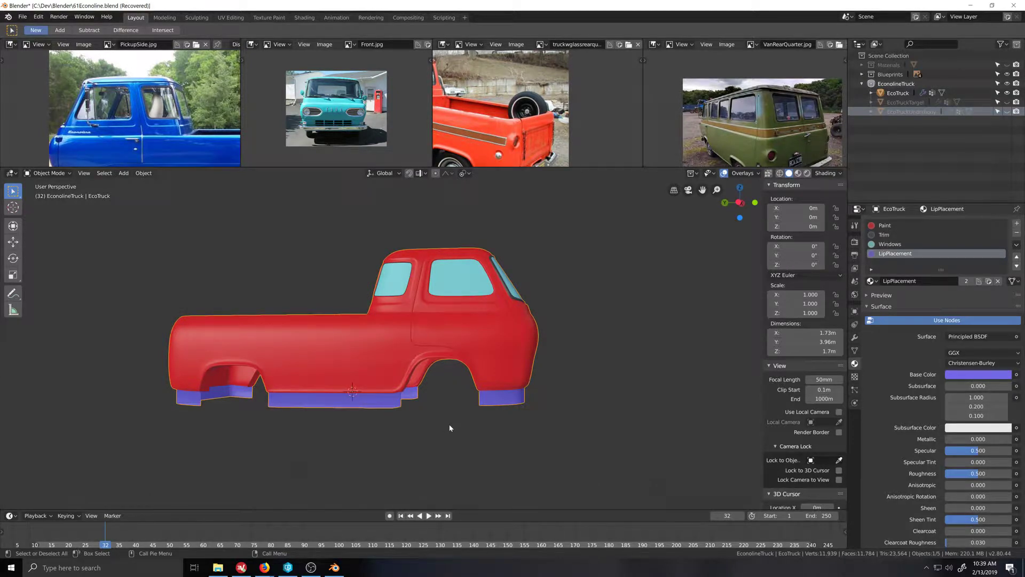
middle_drag(341, 364, 423, 356)
middle_drag(470, 318, 470, 341)
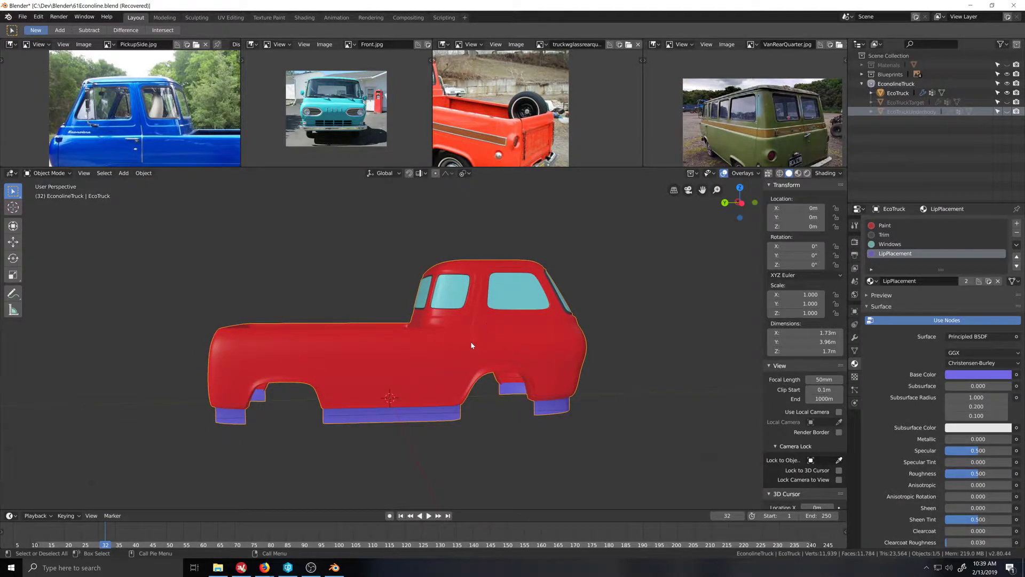
scroll(461, 350, down, 3)
scroll(461, 352, up, 4)
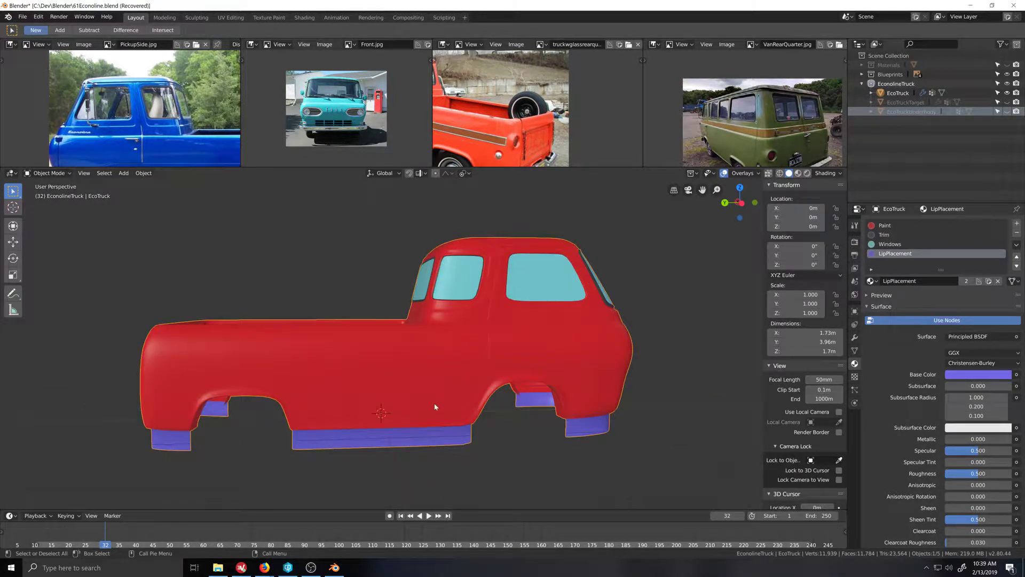
scroll(433, 408, down, 3)
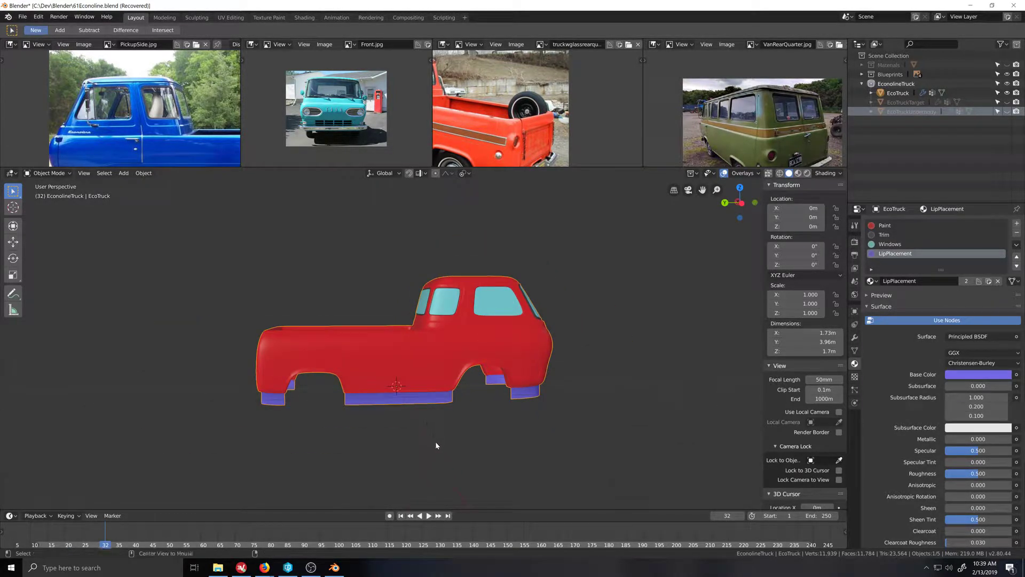
Step: Add a mesh cube at the 3D cursor and enter Edit Mode on it
key(shift+a)
mouse_move(429, 388)
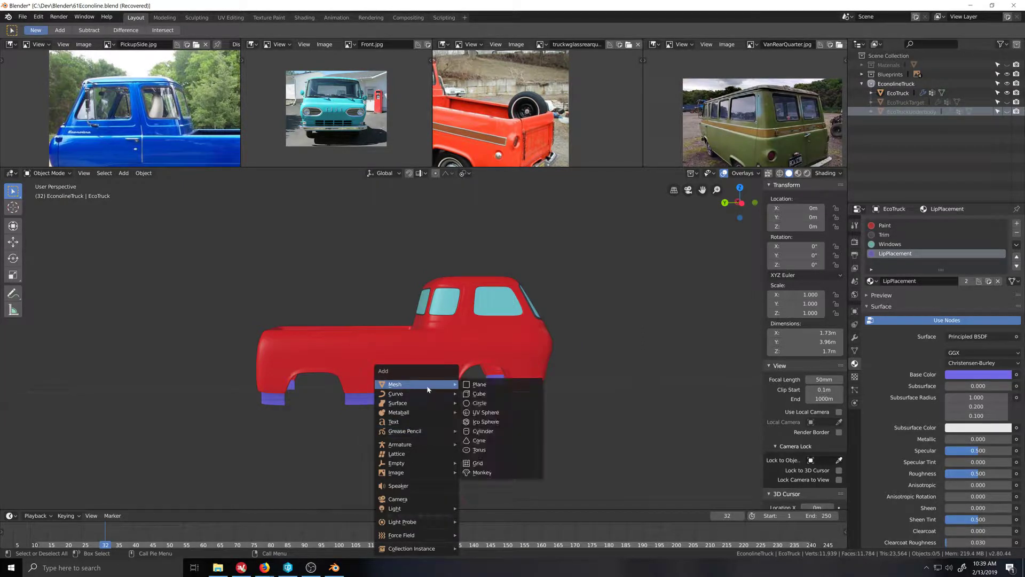
click(481, 396)
middle_drag(366, 429, 482, 398)
key(Tab)
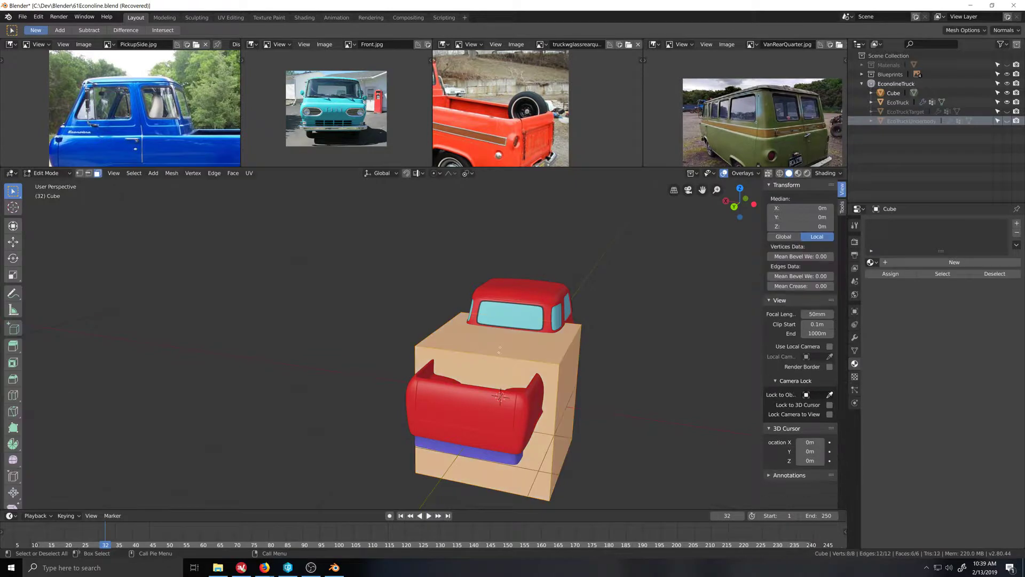
Step: Add one centered loop cut down the cube's length and delete the half on the positive X side
key(ctrl+r)
click(494, 357)
right_click(494, 357)
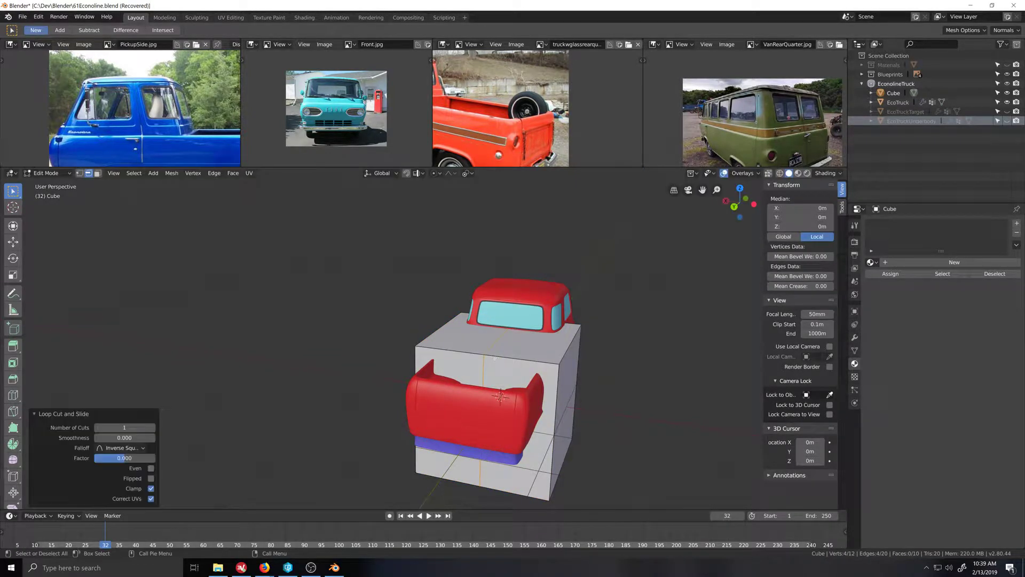
key(h)
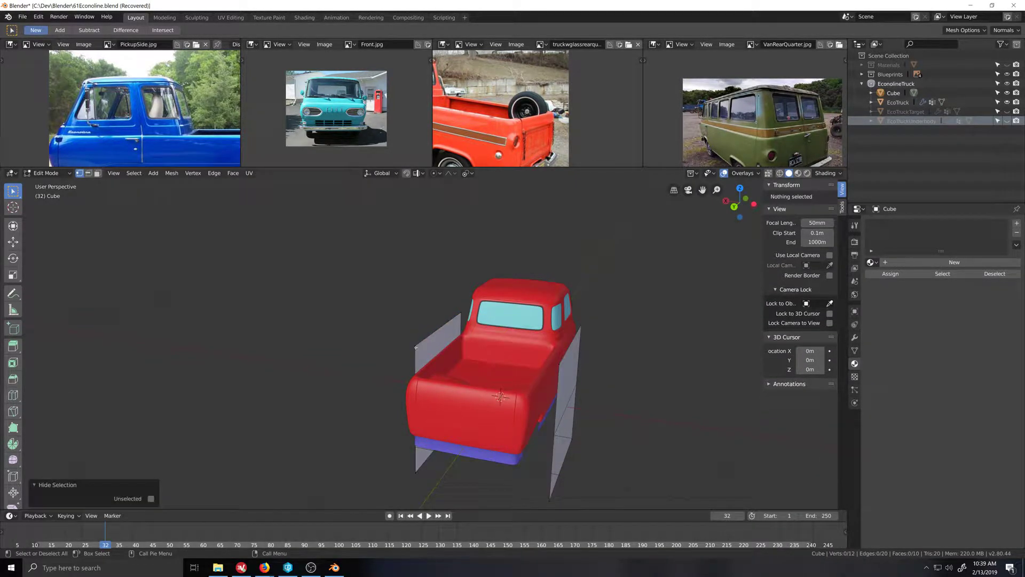
key(l)
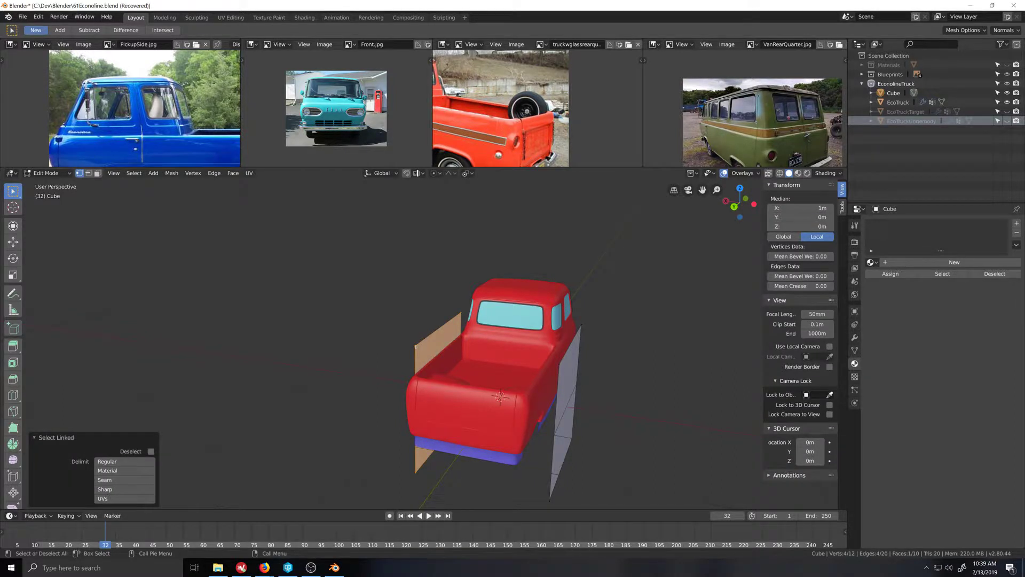
key(x)
click(416, 347)
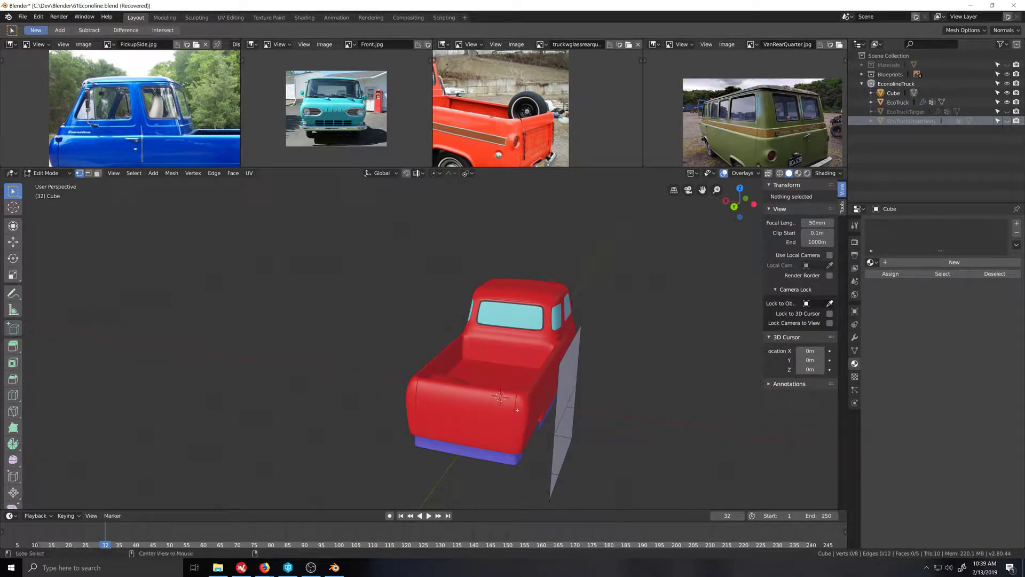
key(alt+h)
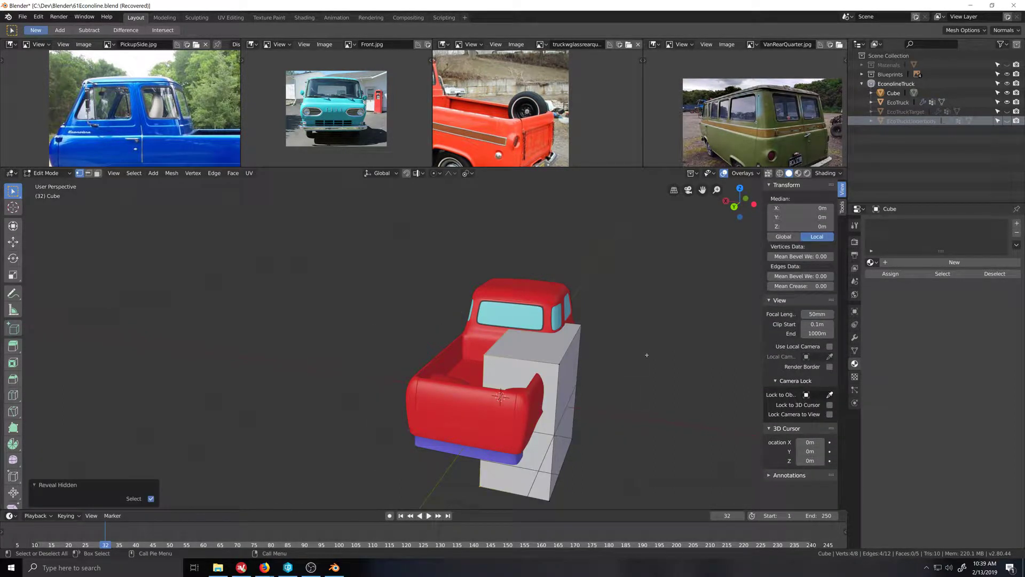
Step: Add a Mirror modifier to the half cube
click(855, 338)
click(882, 225)
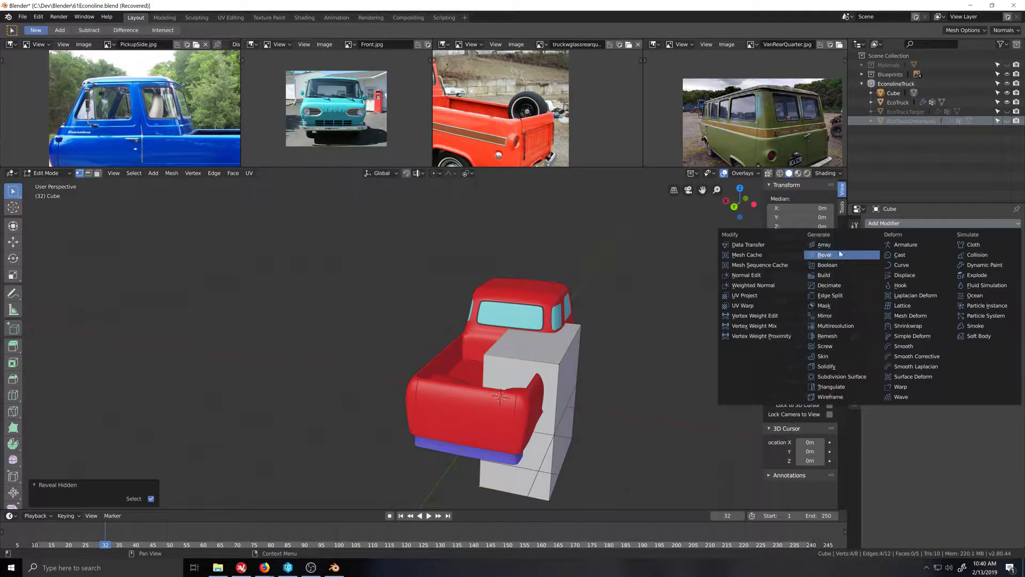
click(833, 316)
Step: Select all of the half cube's geometry and set the transform pivot point to 3D Cursor
middle_drag(601, 385, 590, 250)
key(a)
key(s)
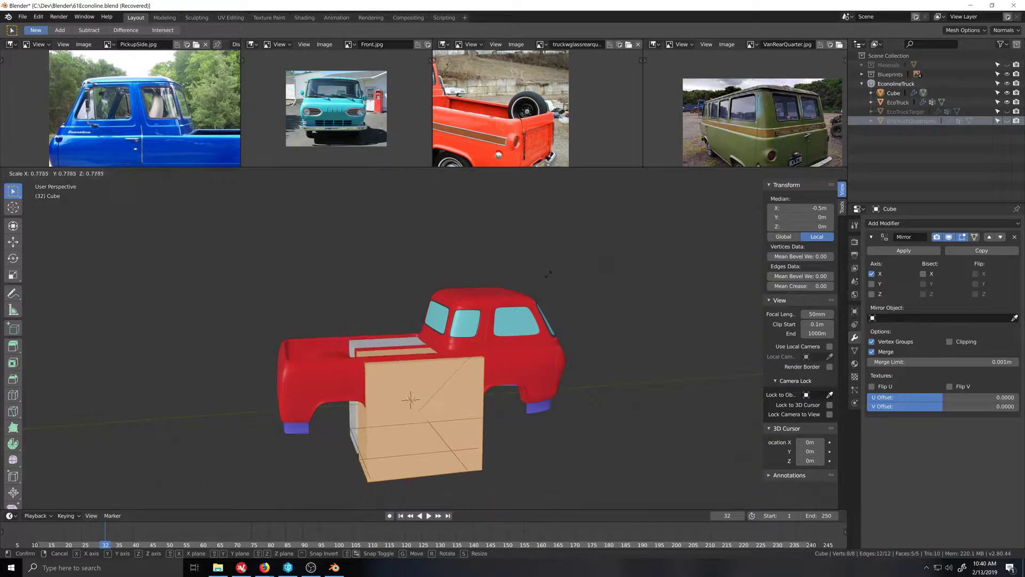
key(Escape)
key(period)
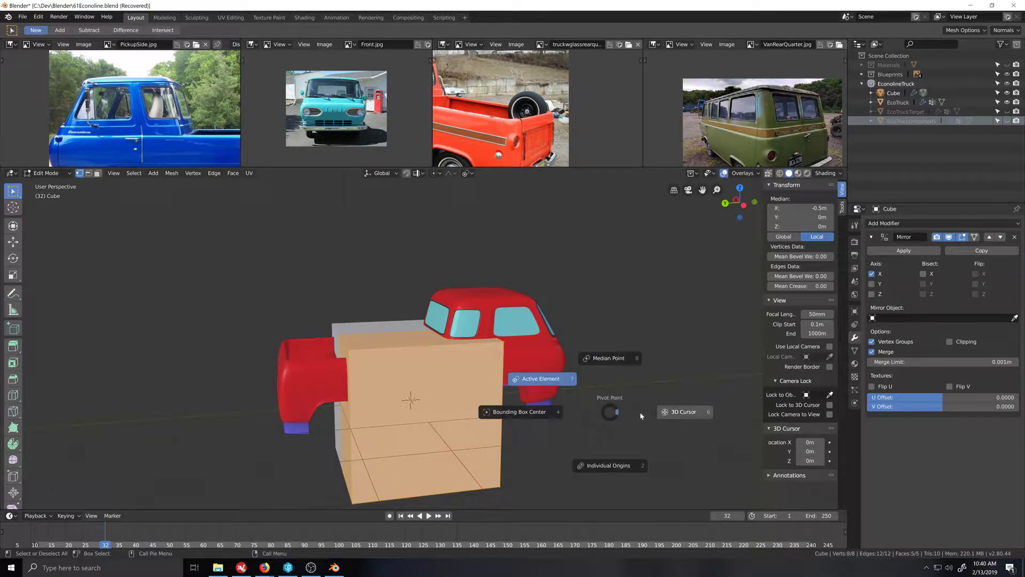
click(685, 415)
key(s)
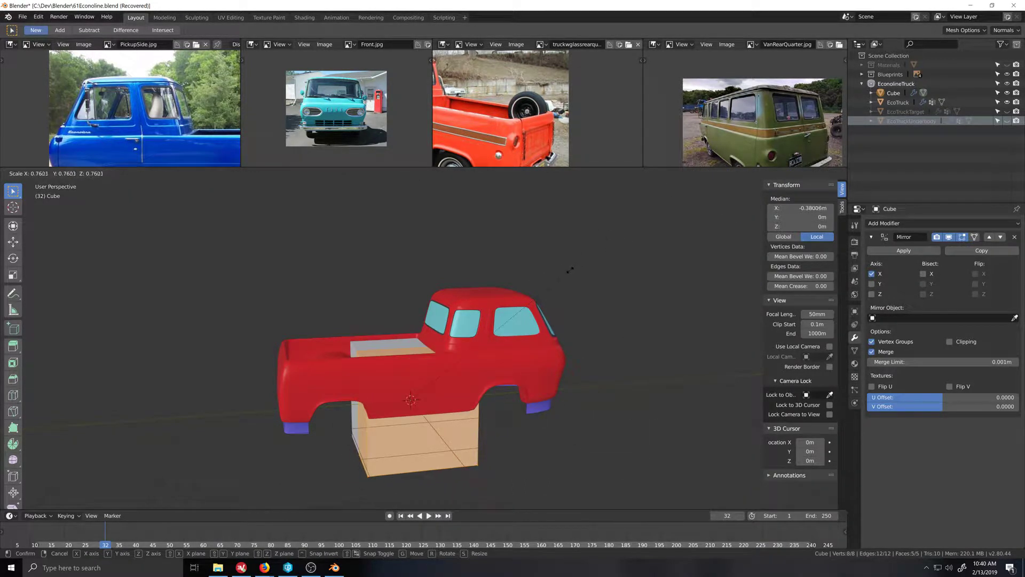
key(Escape)
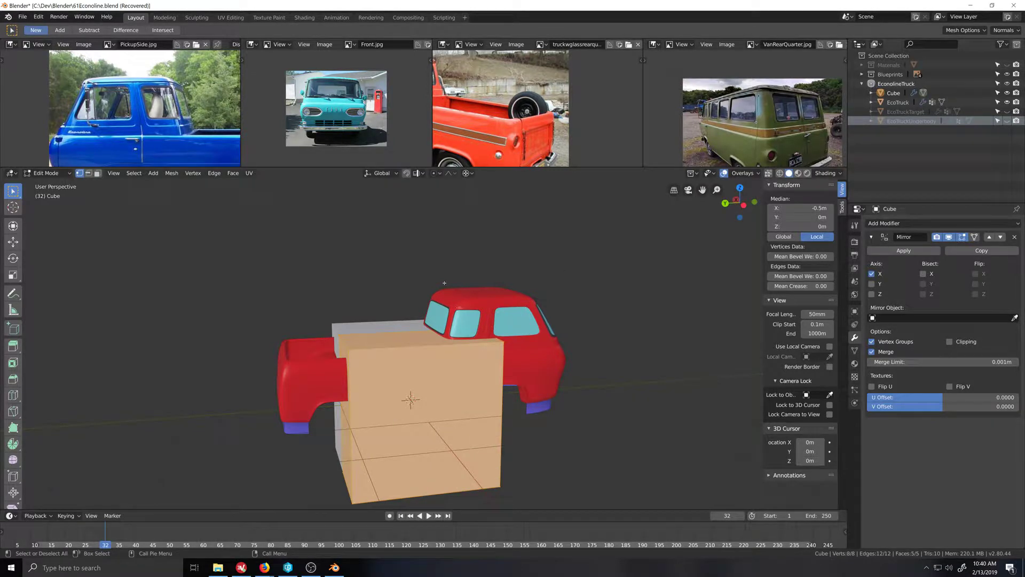
key(g)
key(Escape)
Step: Move the cube in the left orthographic view by about -0.18 m in Y and 0.57 m in Z
middle_drag(439, 268, 471, 373)
key(ctrl+KP_3)
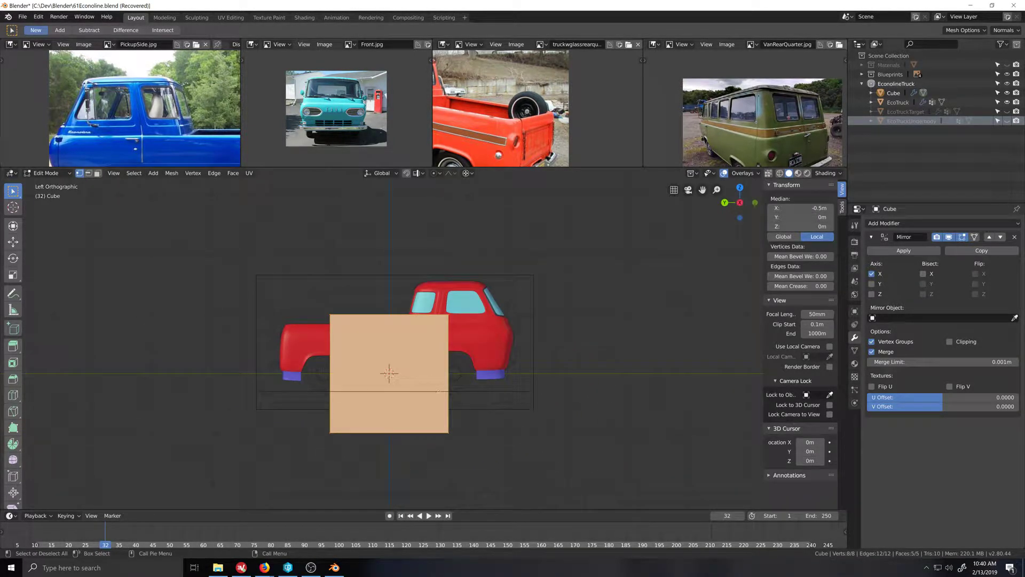
key(g)
click(410, 242)
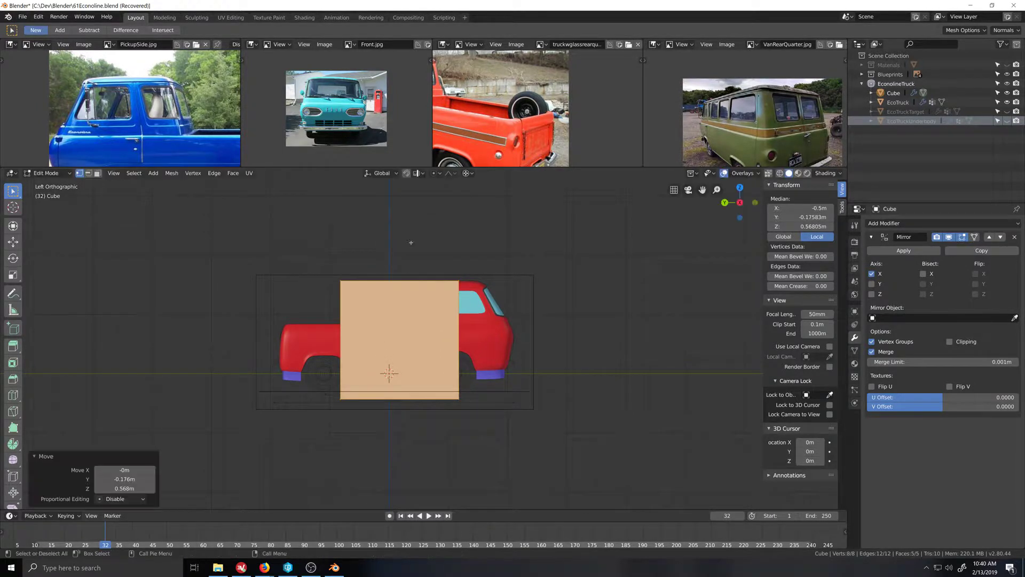
Step: Scale the cube to about 0.43 along Z and about 1.8 along Y so it spans most of the truck's length
key(s)
key(z)
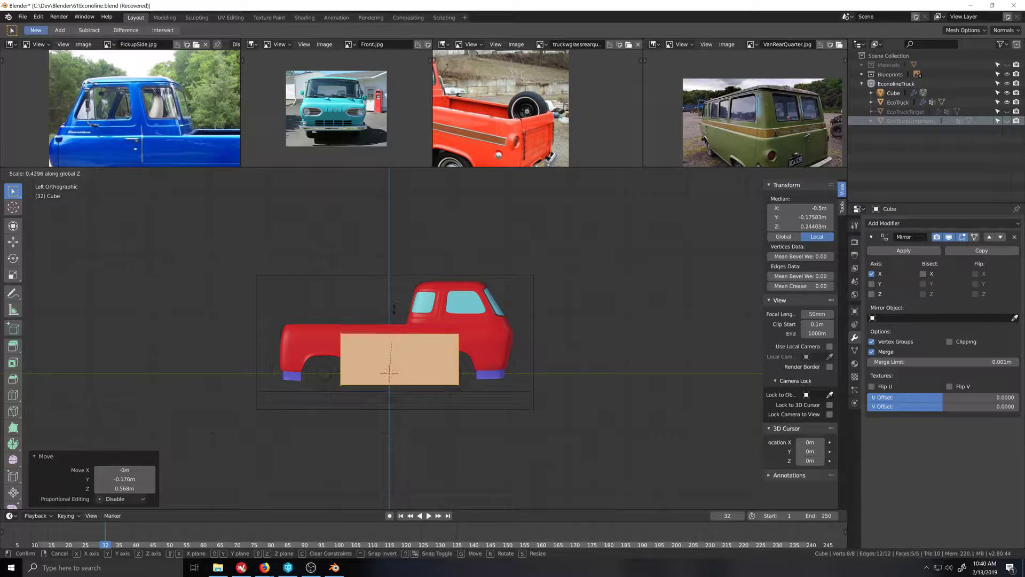
click(402, 310)
key(s)
key(y)
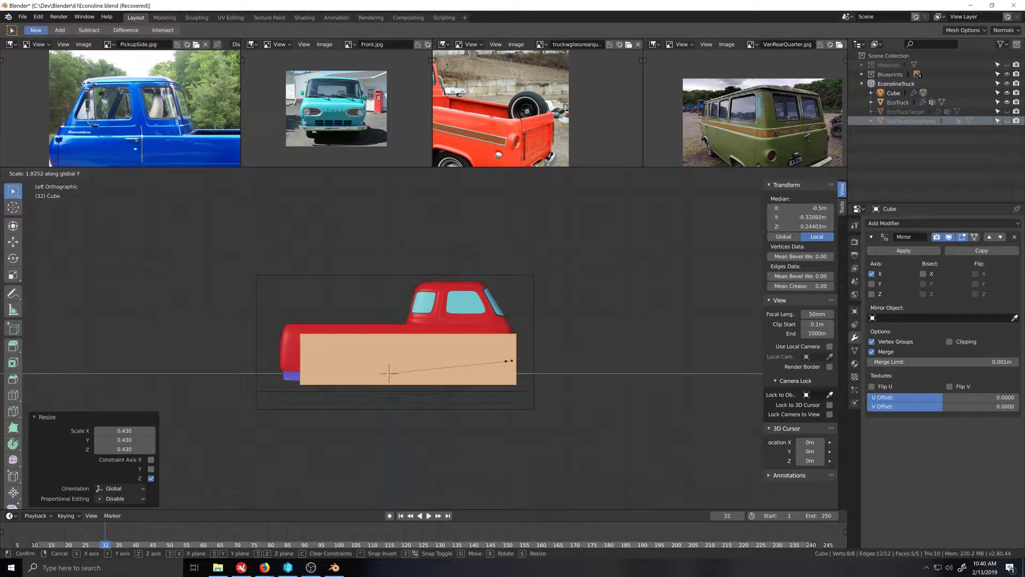
click(507, 361)
Step: Move the stretched box about 0.21 m along Y, and raise it about 0.14 m to sit within the truck body's side profile
key(g)
key(y)
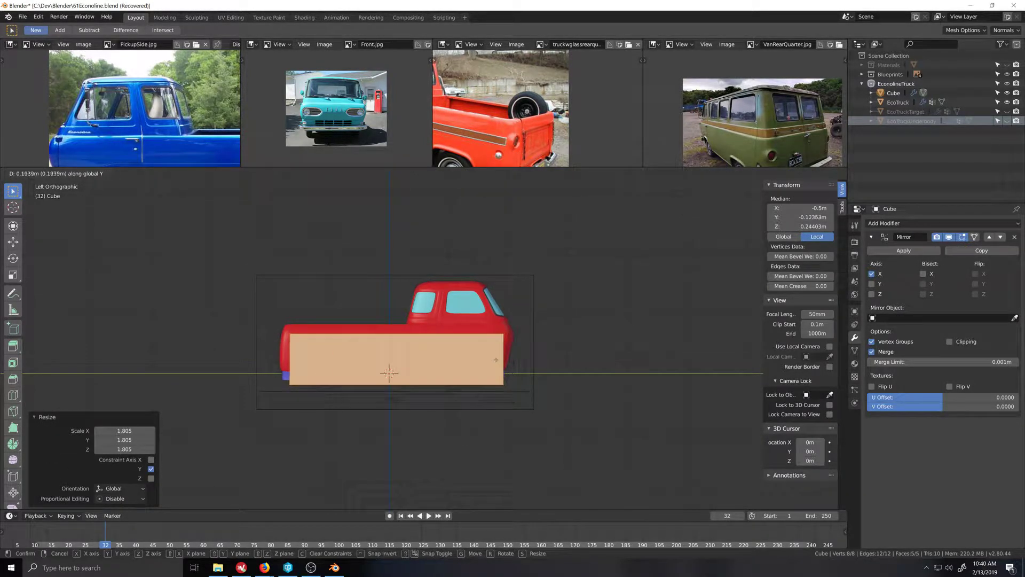
click(494, 359)
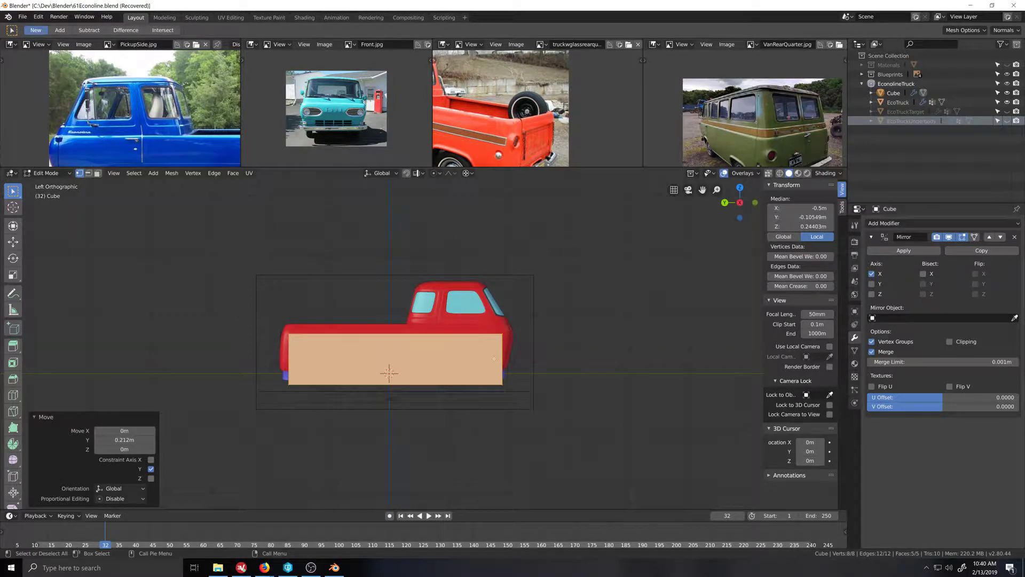
key(g)
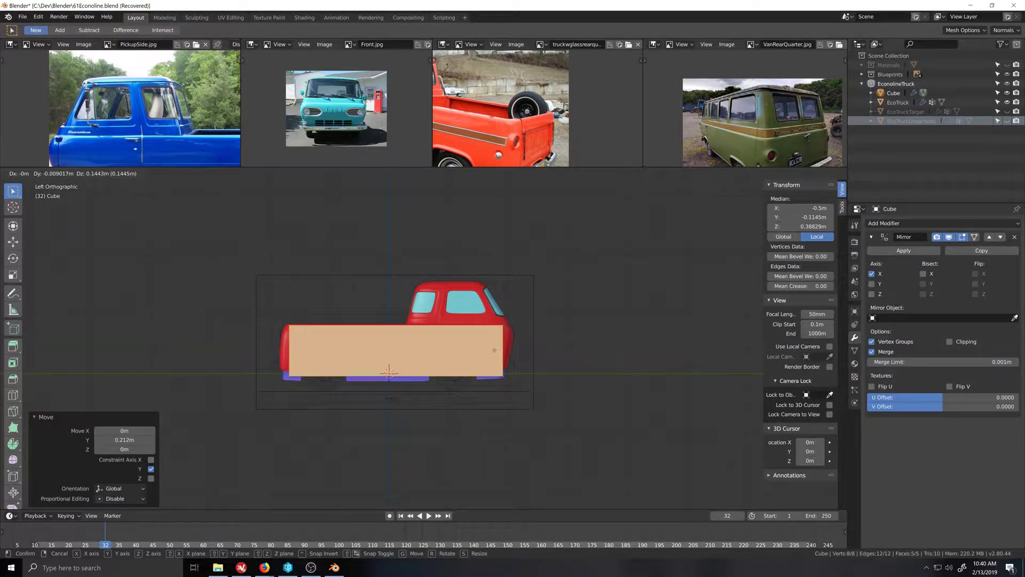
click(494, 350)
Step: Scale the box to about 1.022 along Y so it nearly reaches both ends of the truck body
key(s)
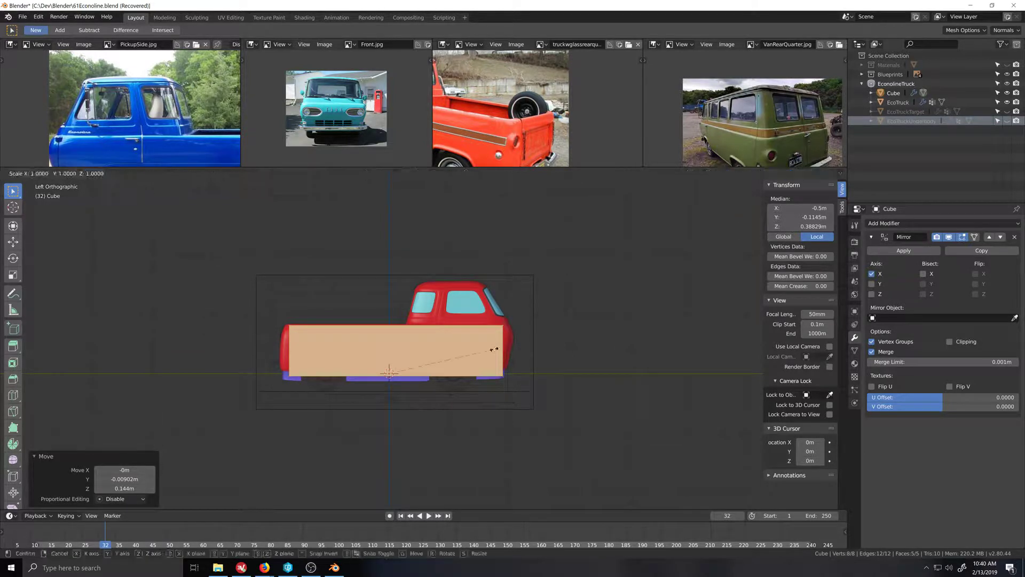
key(y)
click(496, 349)
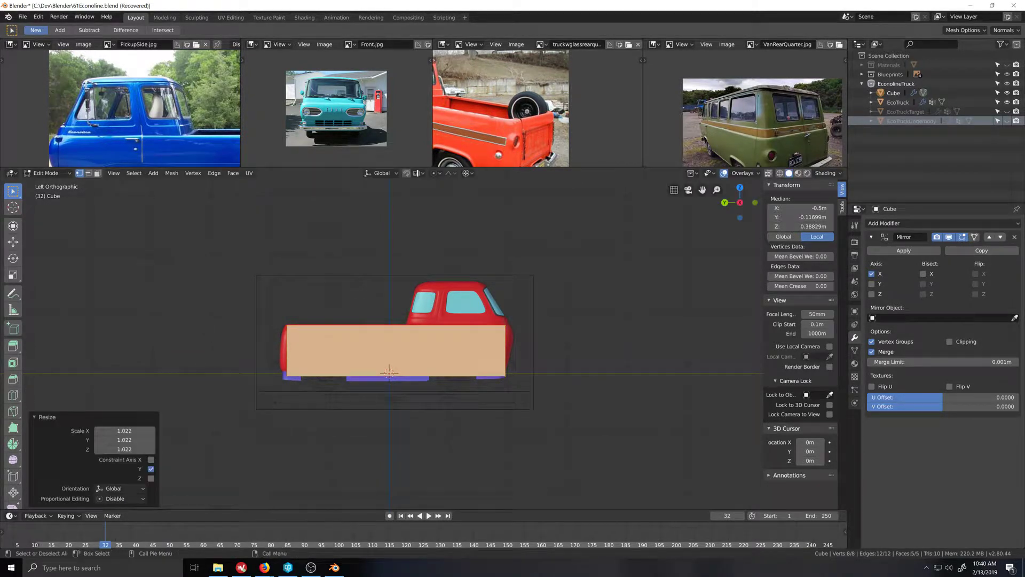
Step: Add one centred vertical loop cut across the box and invert the selection to the vertices at its two ends
scroll(376, 342, up, 2)
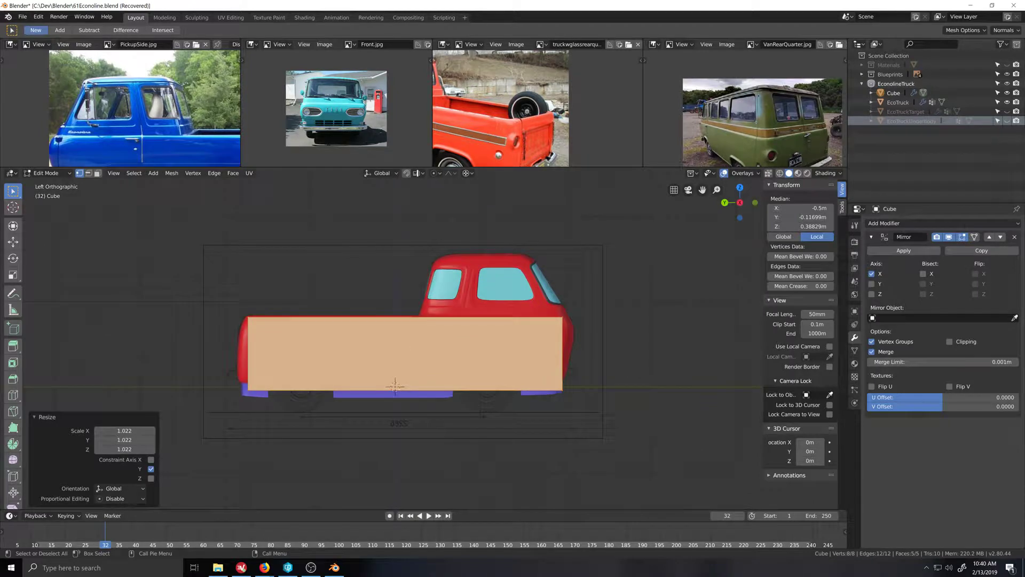
key(ctrl+r)
click(404, 321)
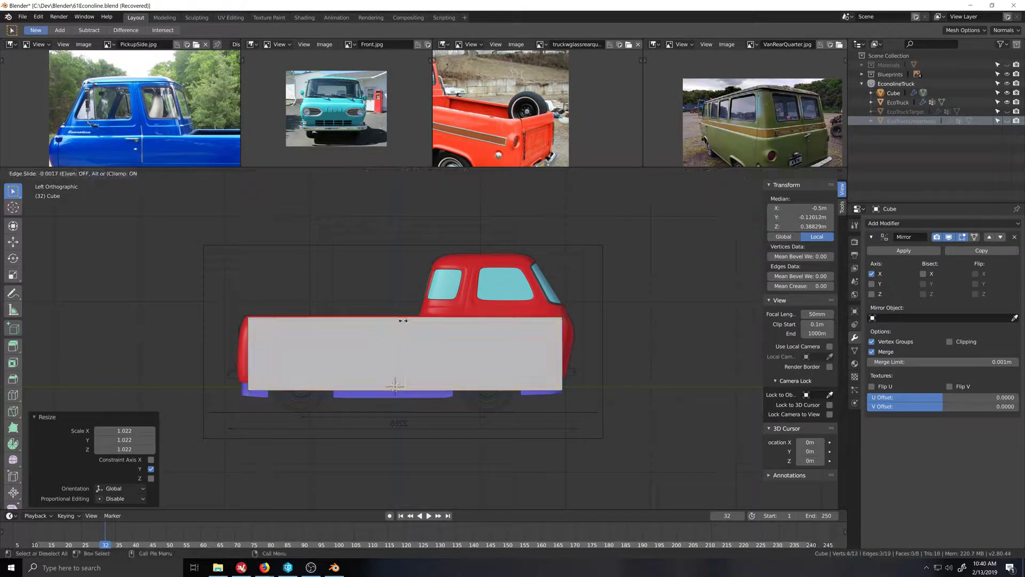
right_click(404, 321)
key(ctrl+i)
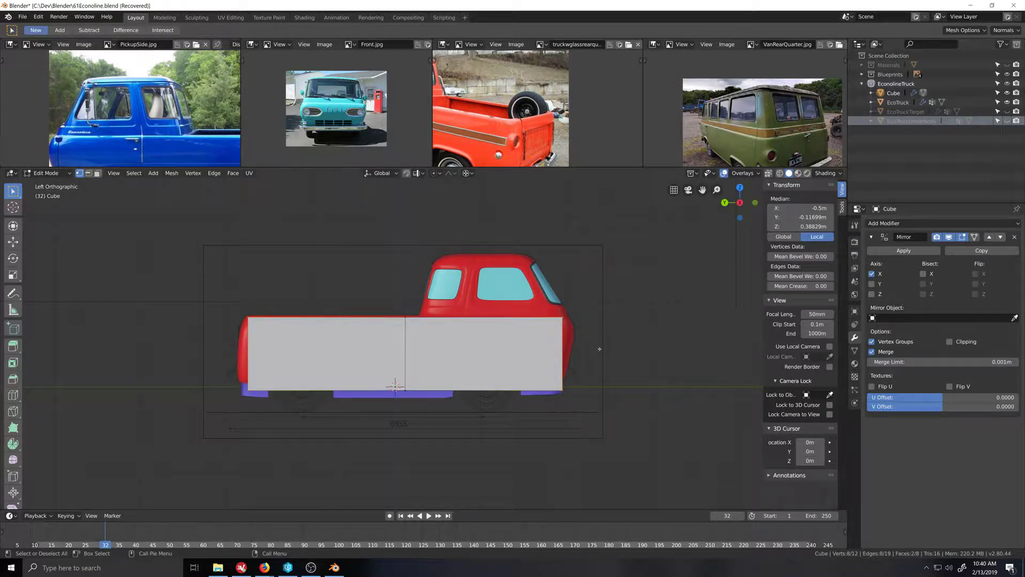
scroll(599, 349, down, 1)
key(s)
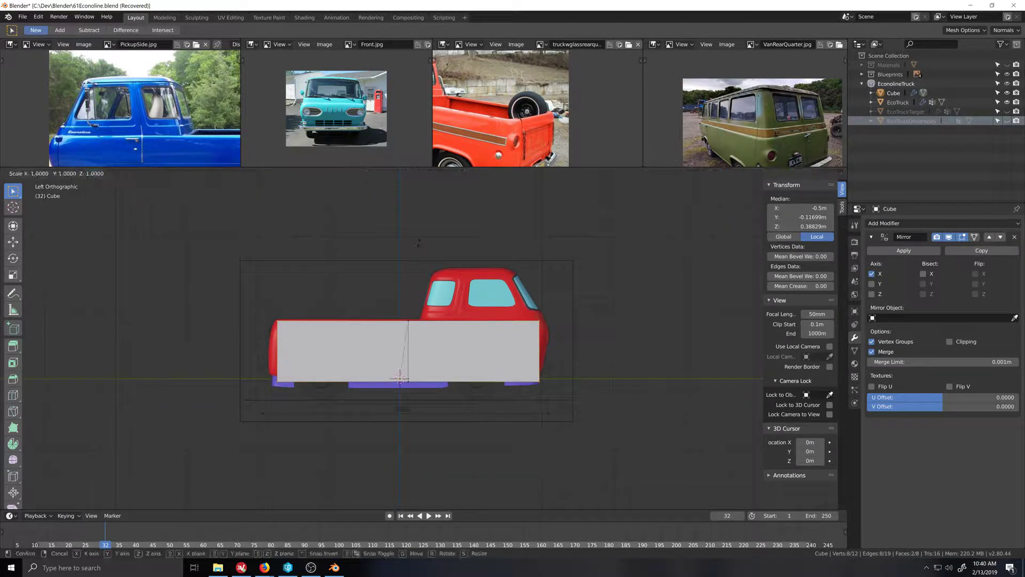
key(z)
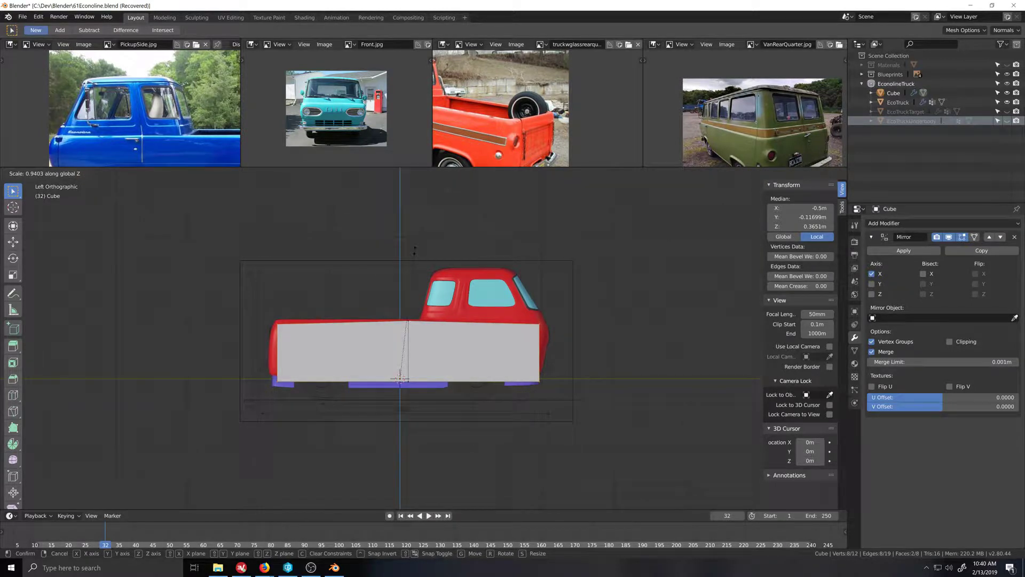
click(426, 291)
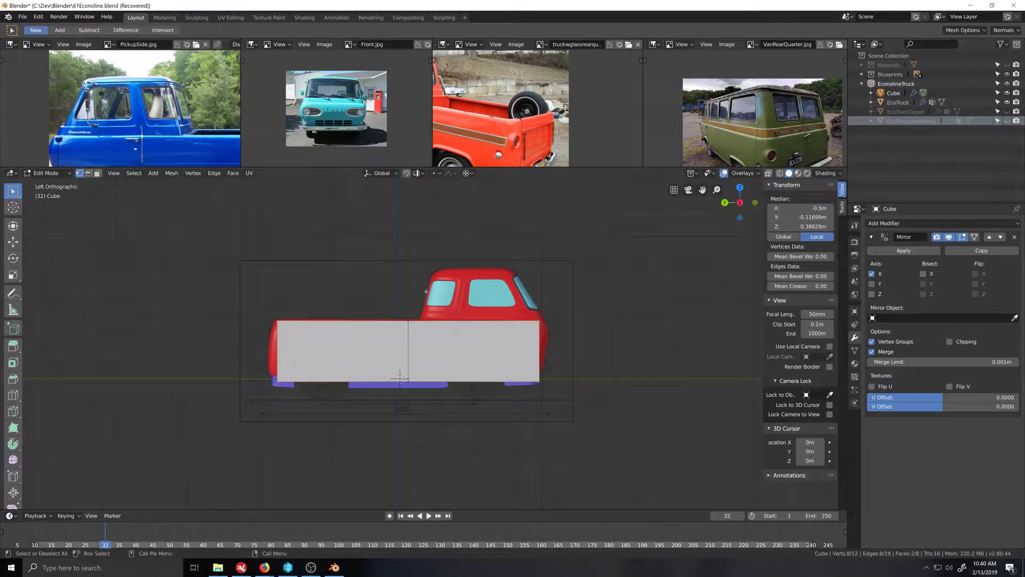
Step: Set the pivot point to Bounding Box Center and scale the box's end vertices to about 0.862 along Z
key(period)
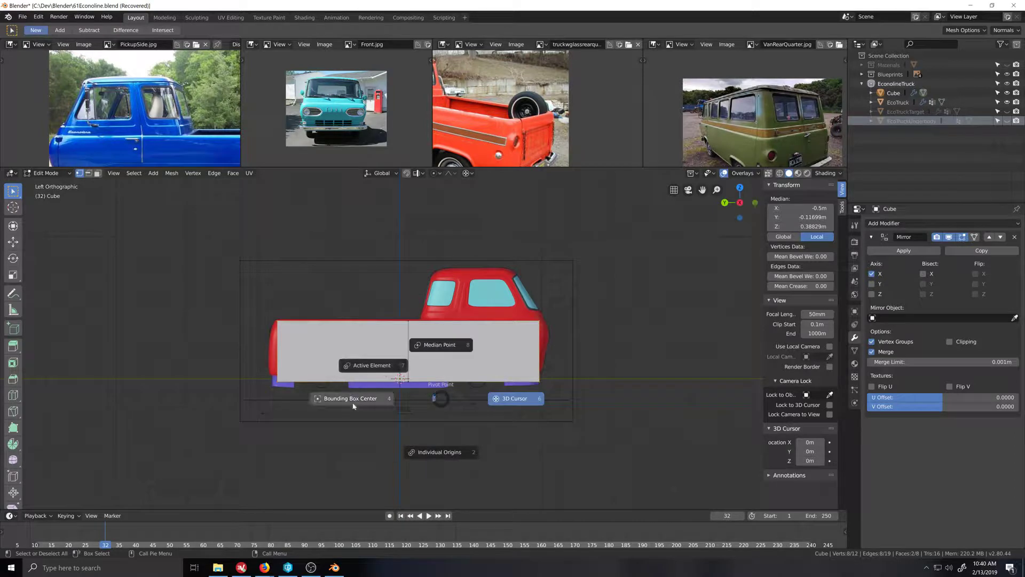
click(352, 399)
key(s)
key(z)
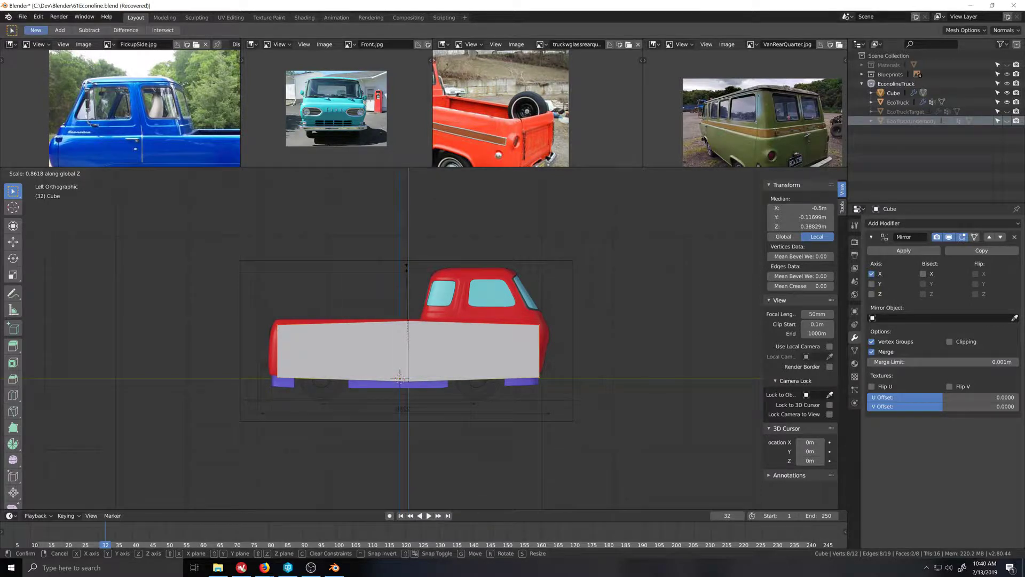
click(406, 267)
Step: Select the two outer side faces of the box and move them inward about 0.259 m along X
middle_drag(382, 442, 550, 445)
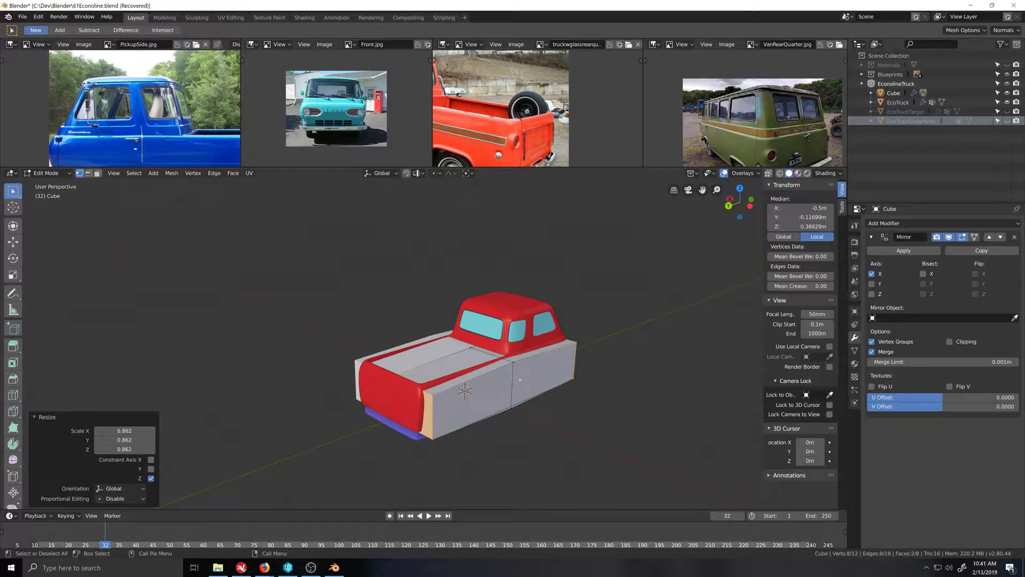
key(3)
click(484, 402)
shift+click(538, 380)
middle_drag(558, 443, 577, 439)
key(g)
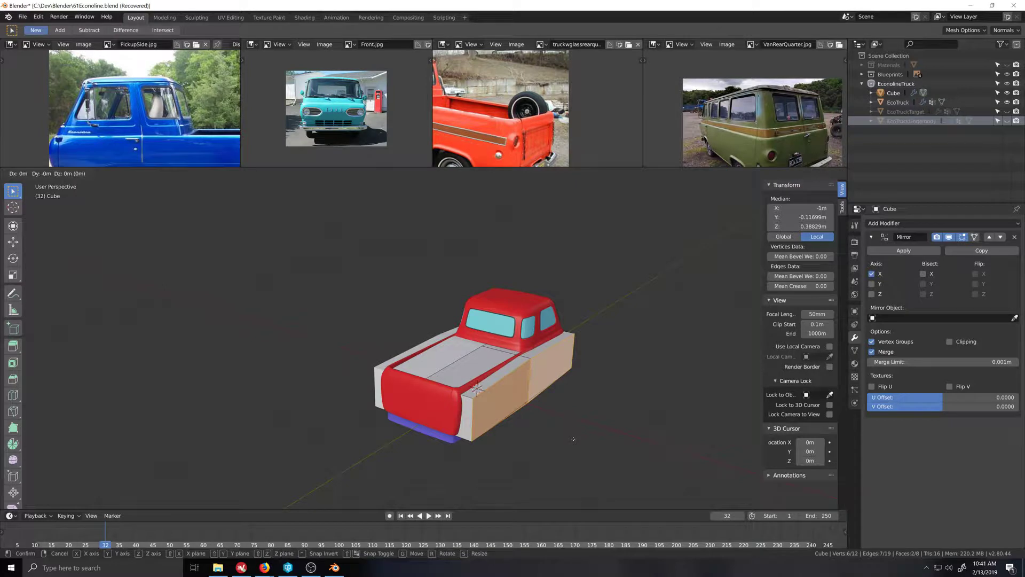
key(x)
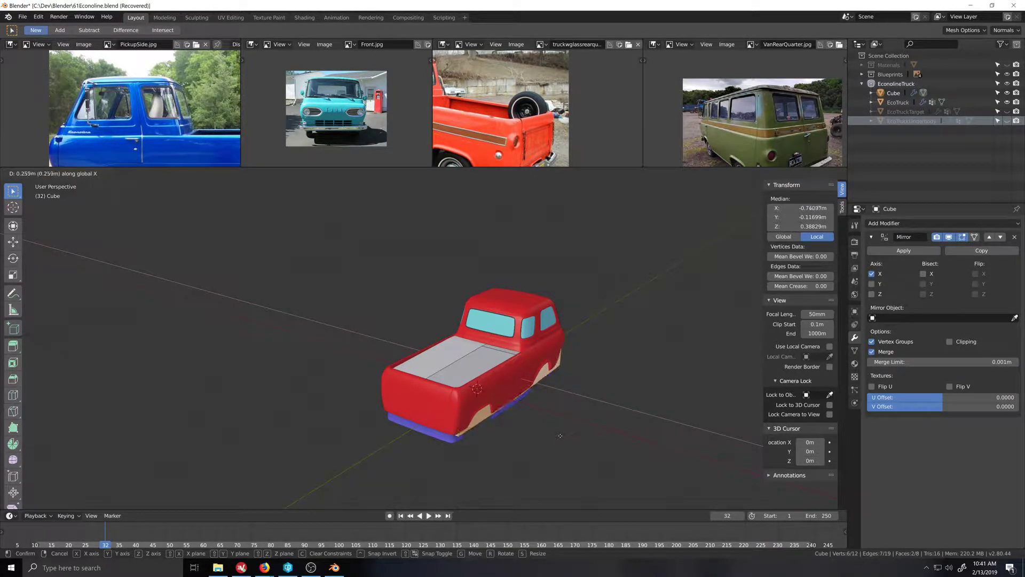
click(561, 436)
Step: Select all of the box's geometry and add a material slot to the object
middle_drag(607, 441, 561, 438)
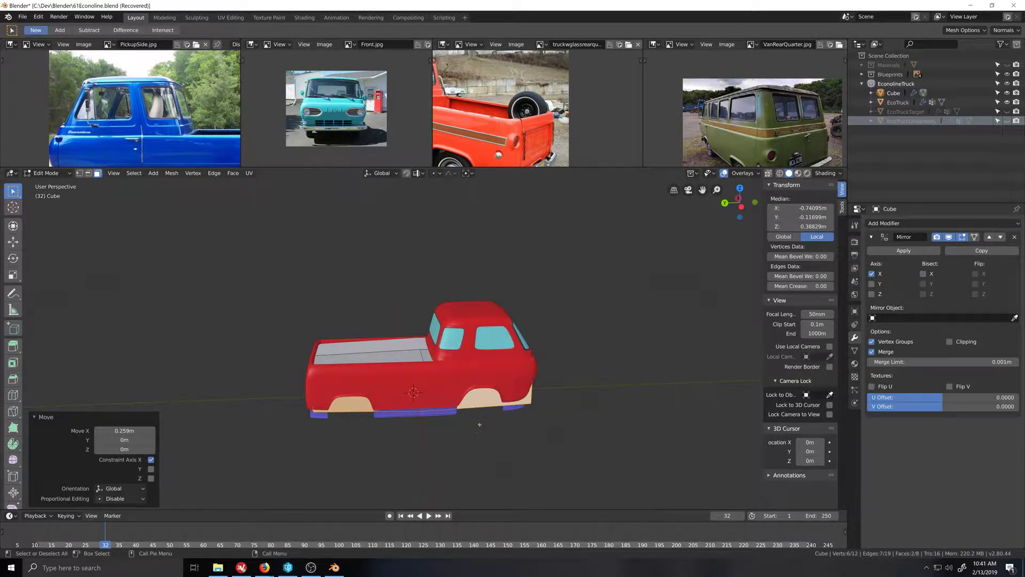
key(ctrl+KP_3)
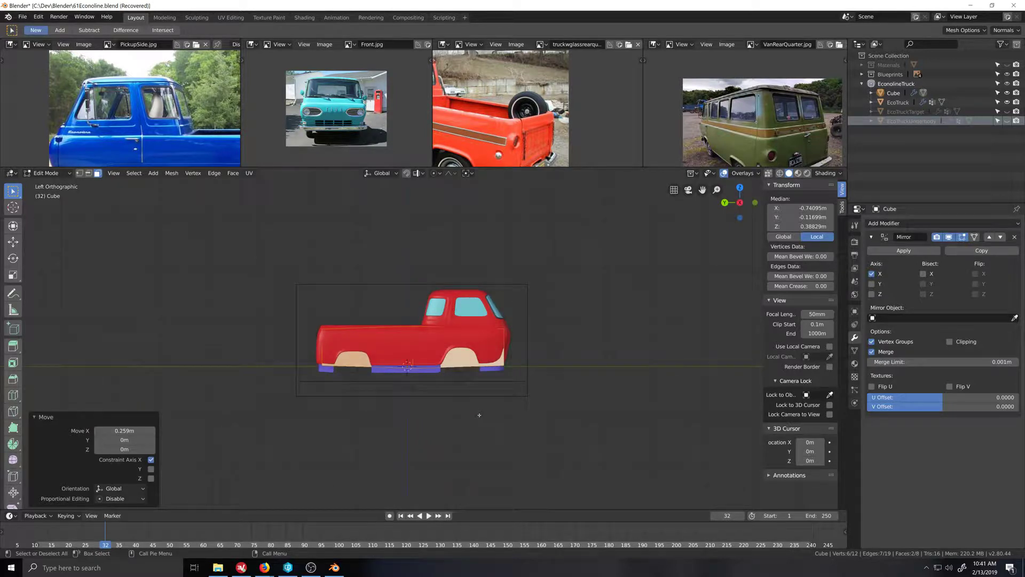
scroll(486, 408, up, 2)
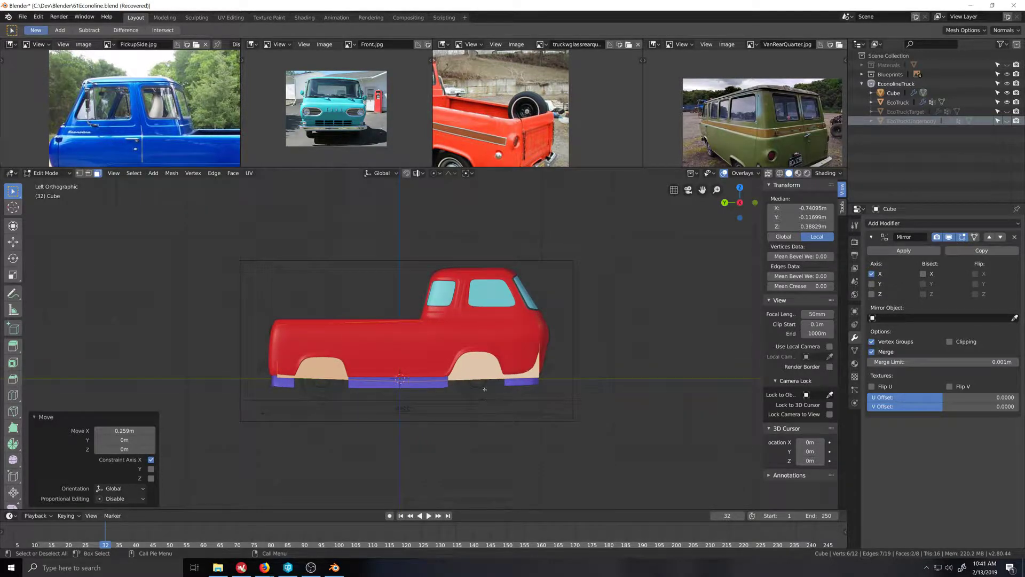
key(a)
middle_drag(415, 390, 478, 417)
key(ctrl+KP_3)
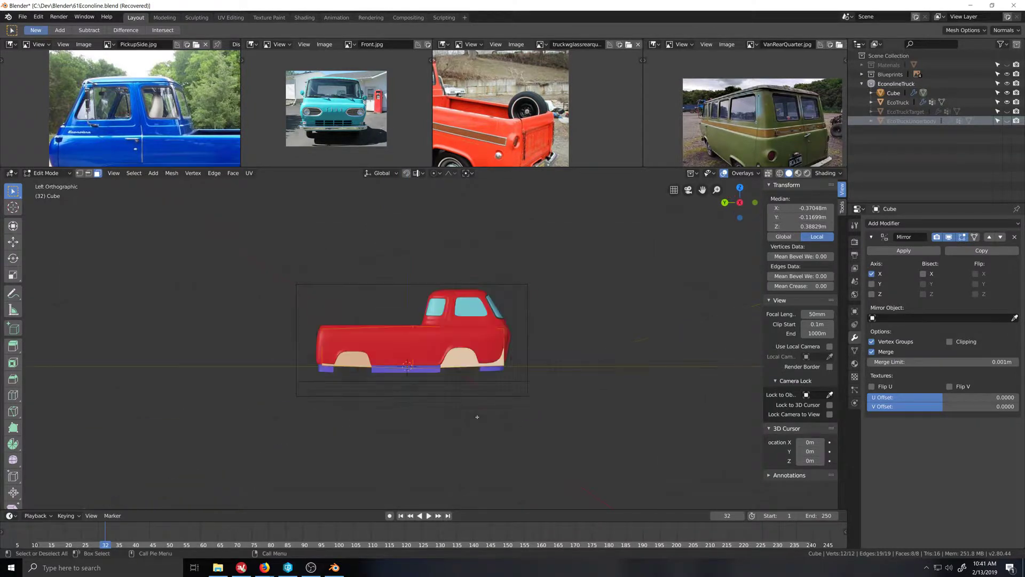
click(855, 363)
click(1017, 223)
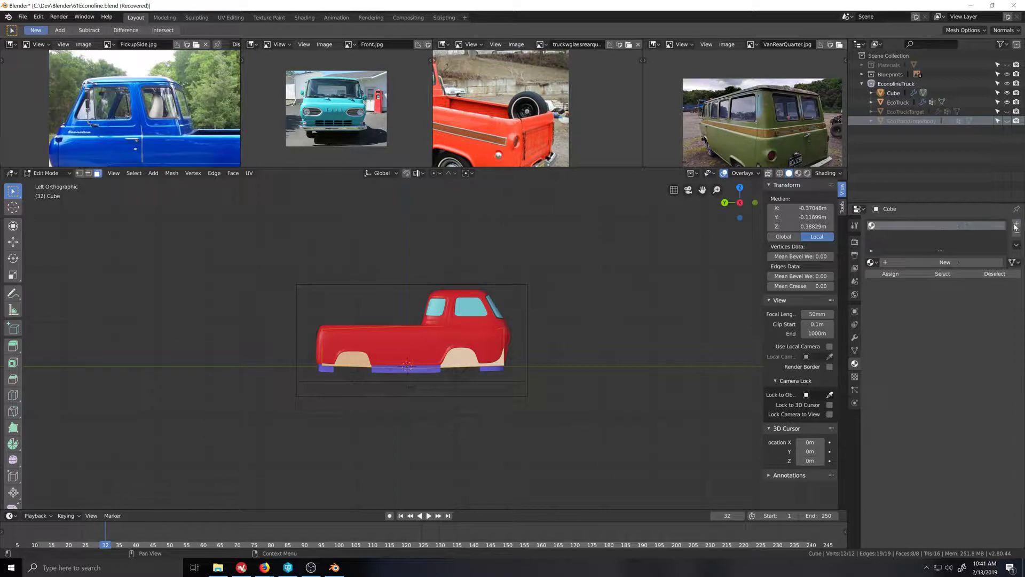
Step: Search the existing materials for a lower or bounds material that could suit the box
click(871, 262)
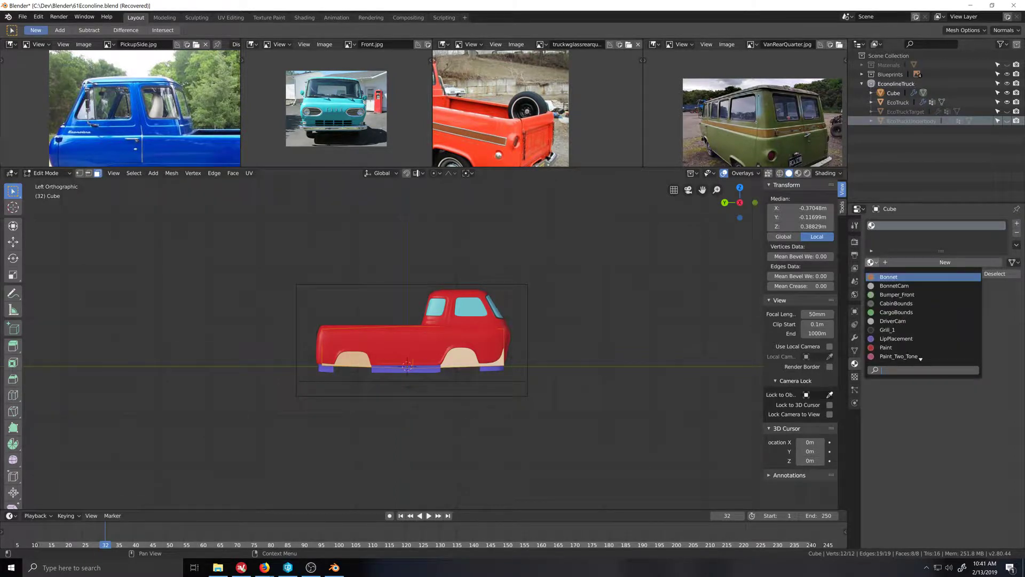
text(lower)
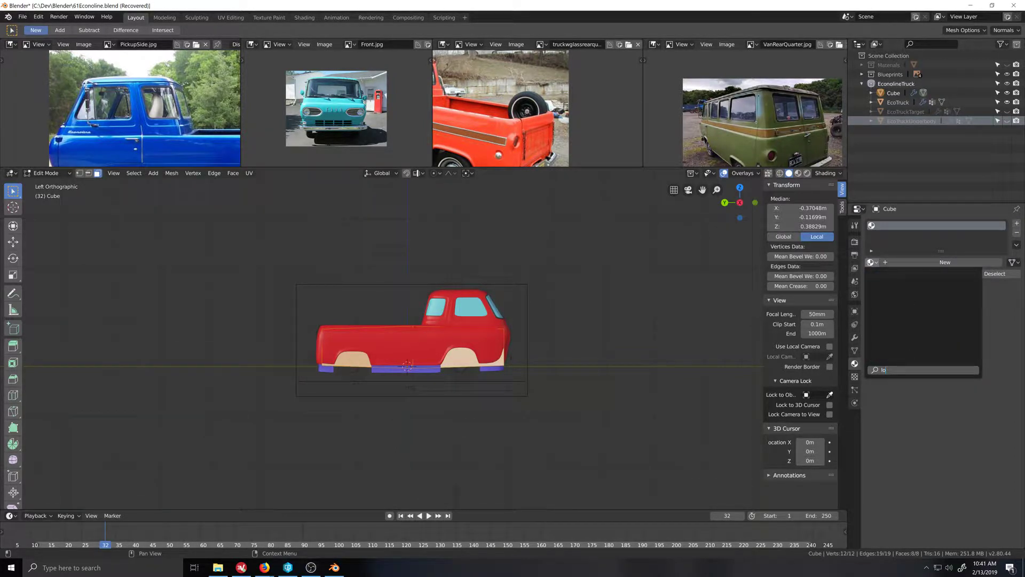
key(BackSpace)
key(BackSpace)
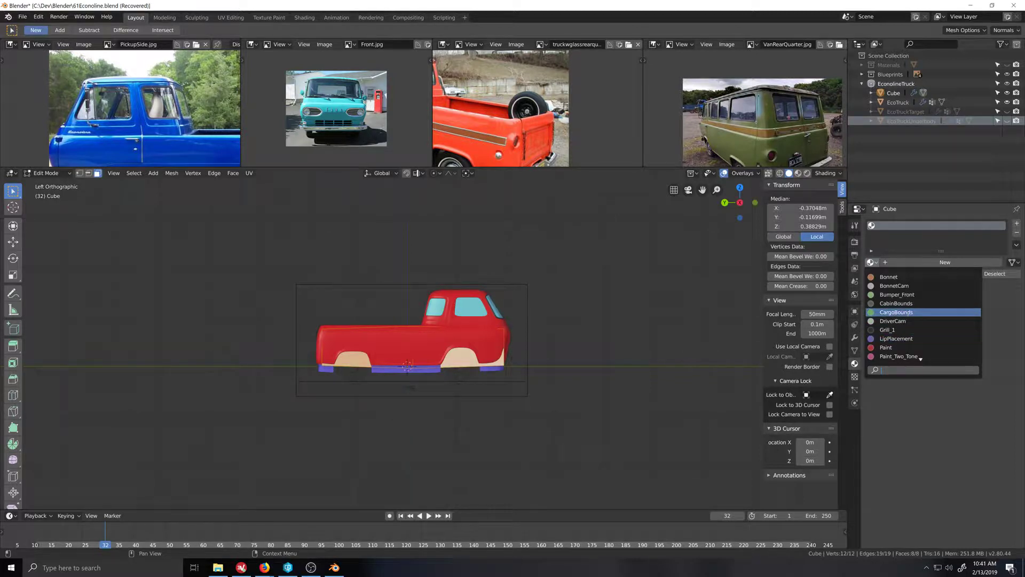
text(boun)
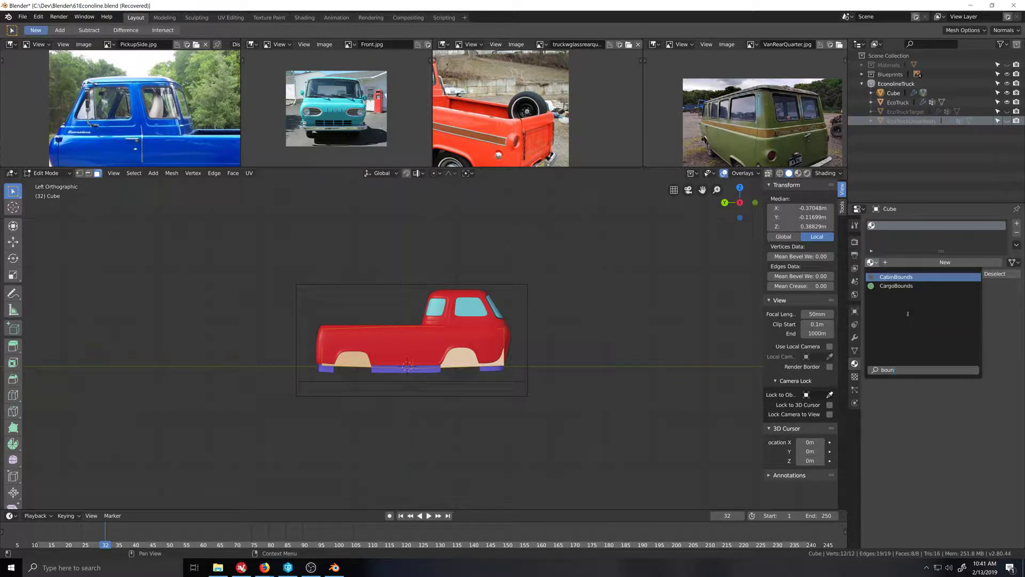
key(BackSpace)
key(BackSpace)
key(BackSpace)
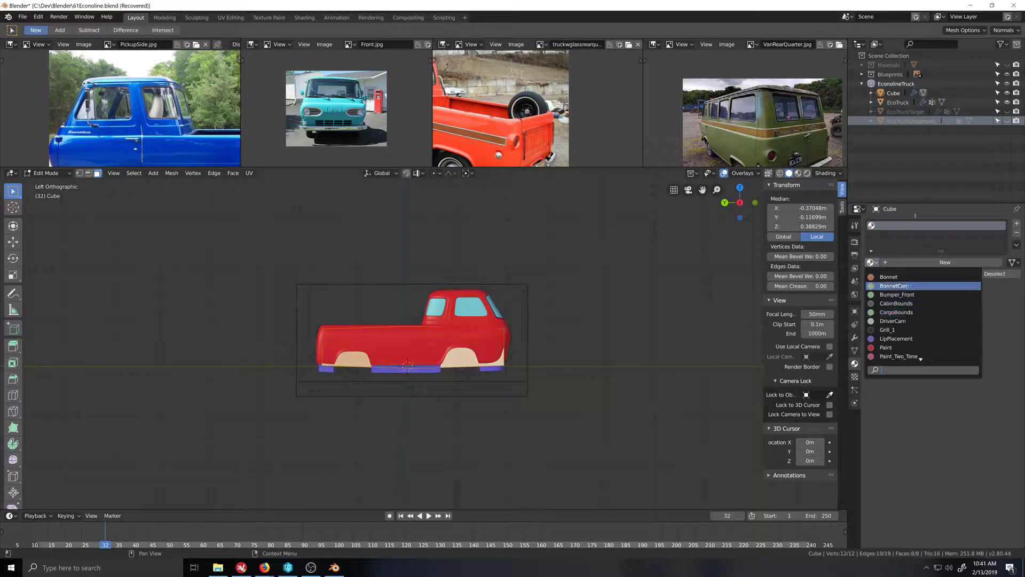
key(Escape)
Step: Create a new material in the box's slot and name it LowerBounds
click(888, 263)
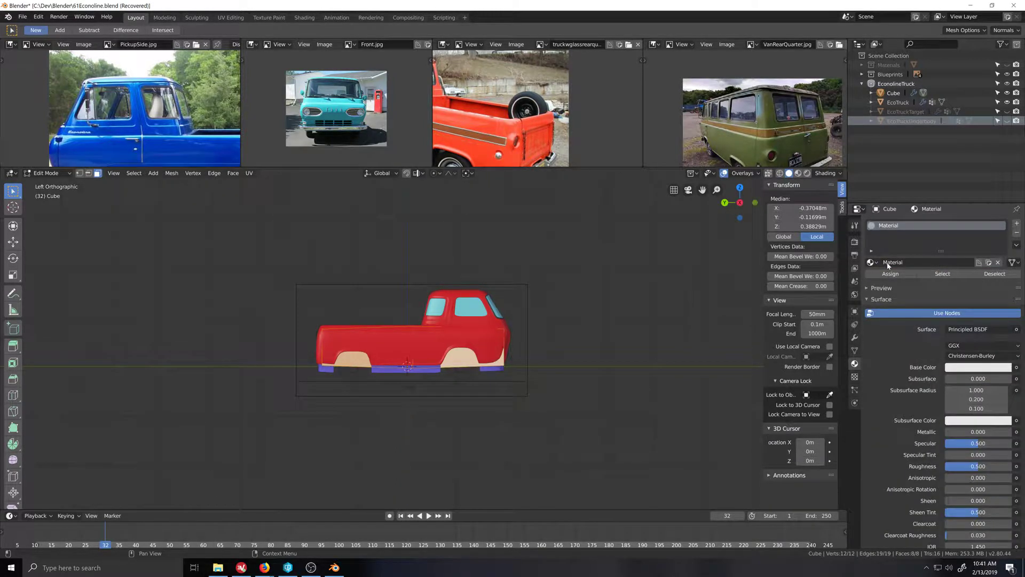
double_click(895, 225)
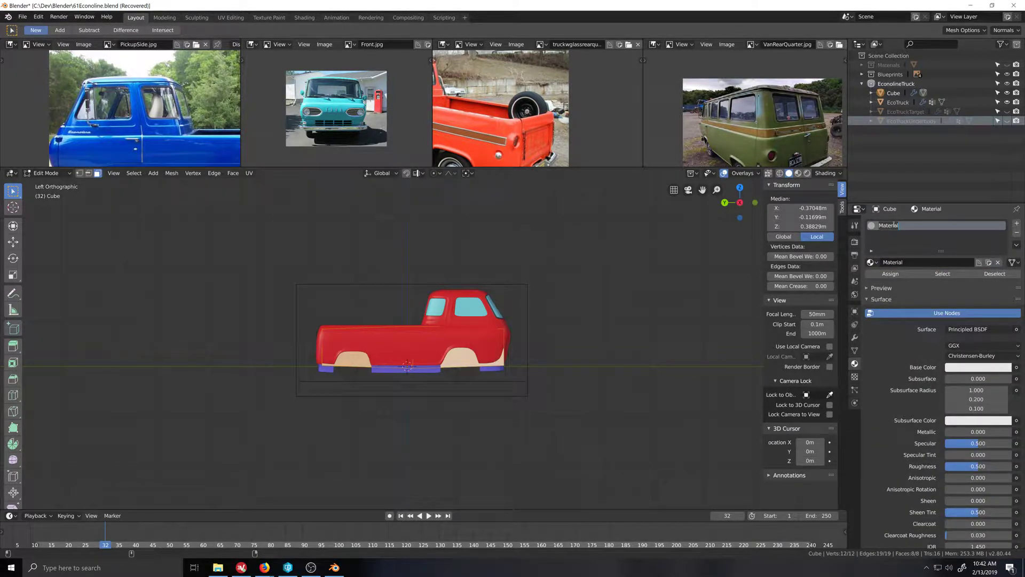
text(LowerBounds)
key(Return)
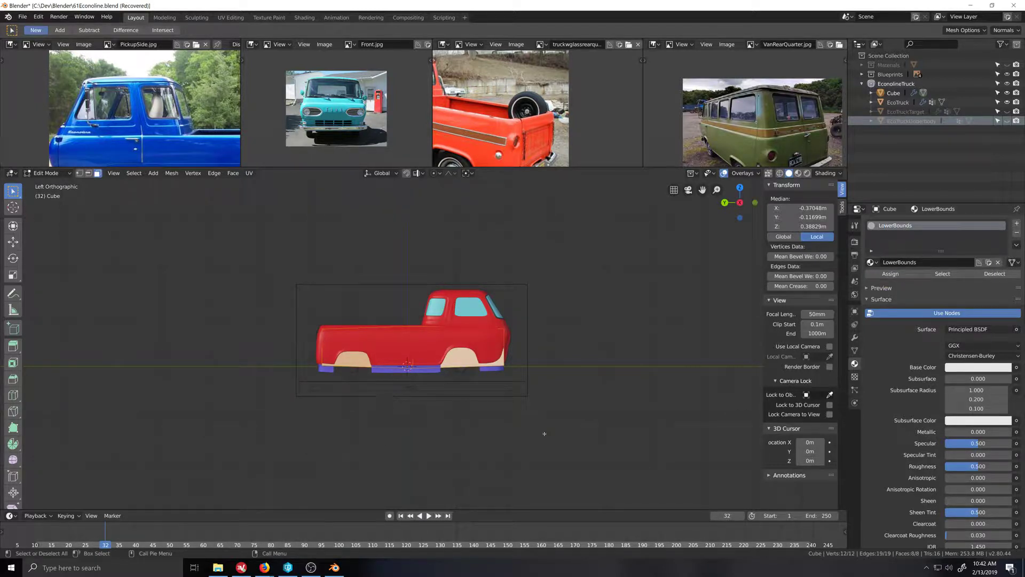
Step: Duplicate the box's geometry in place and raise the copy about 0.83 m along Z, above the truck bed
scroll(545, 433, up, 1)
scroll(522, 393, up, 2)
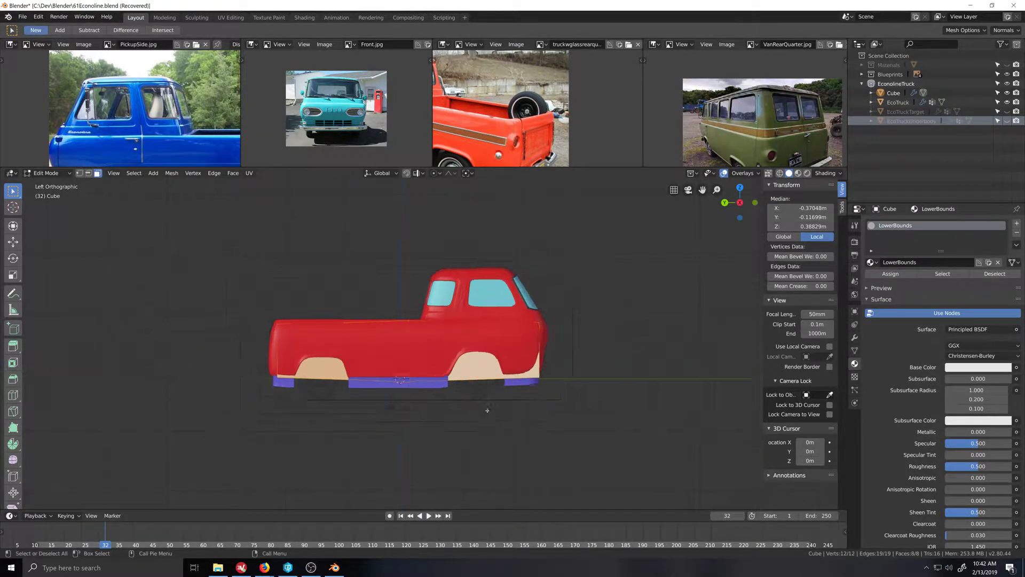
shift+middle_drag(409, 403, 438, 413)
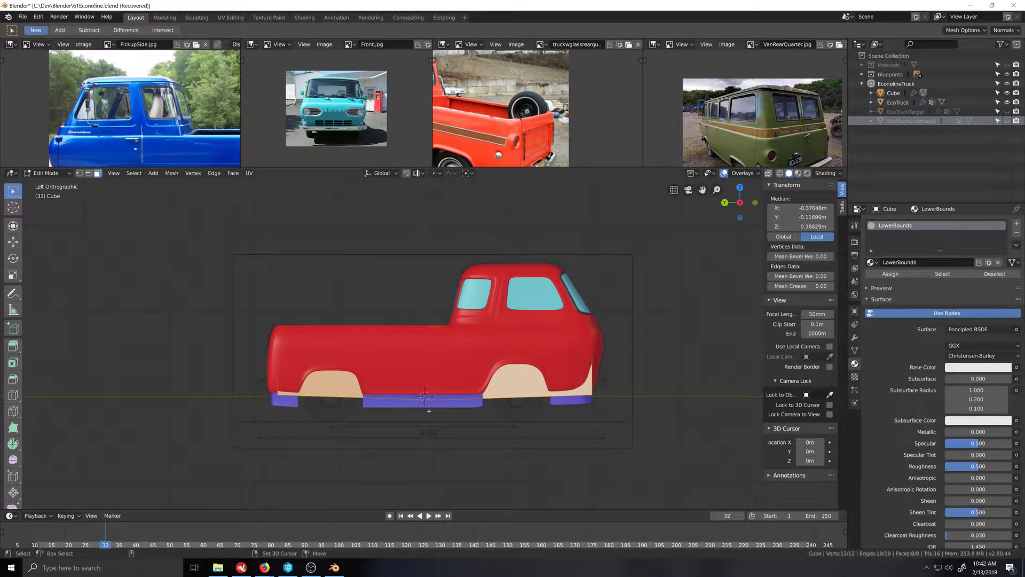
key(shift+d)
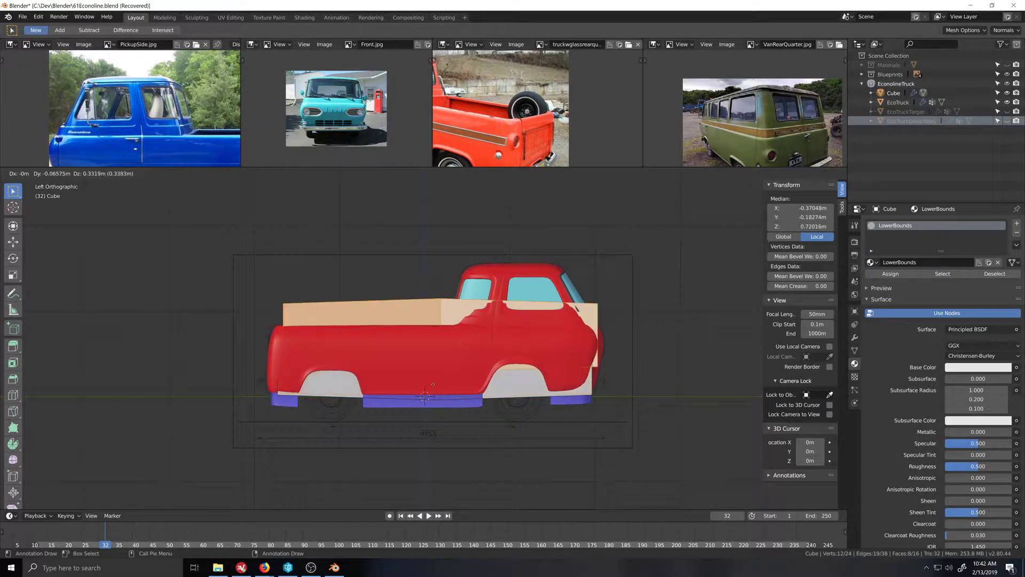
key(Escape)
key(g)
key(z)
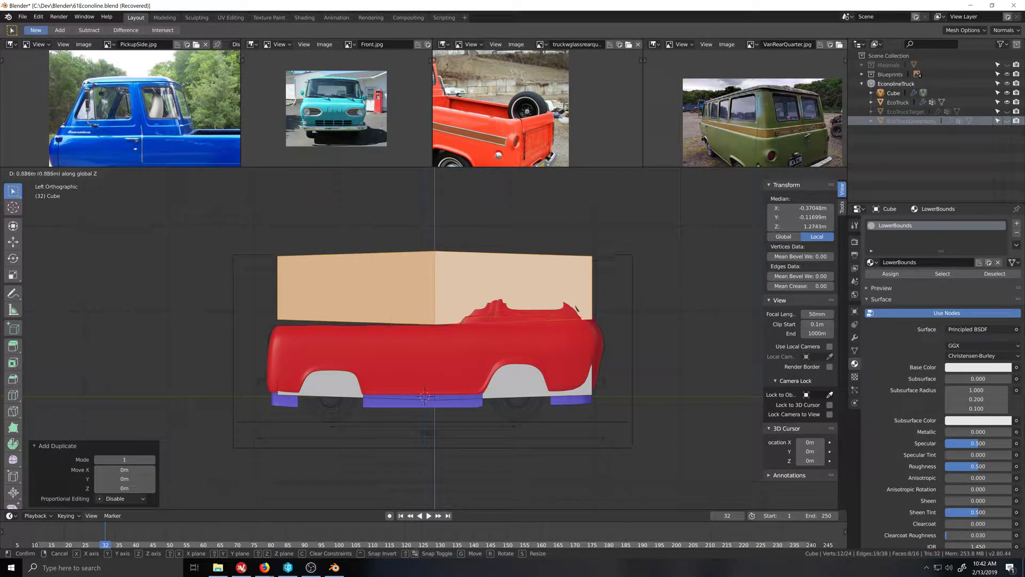
click(470, 326)
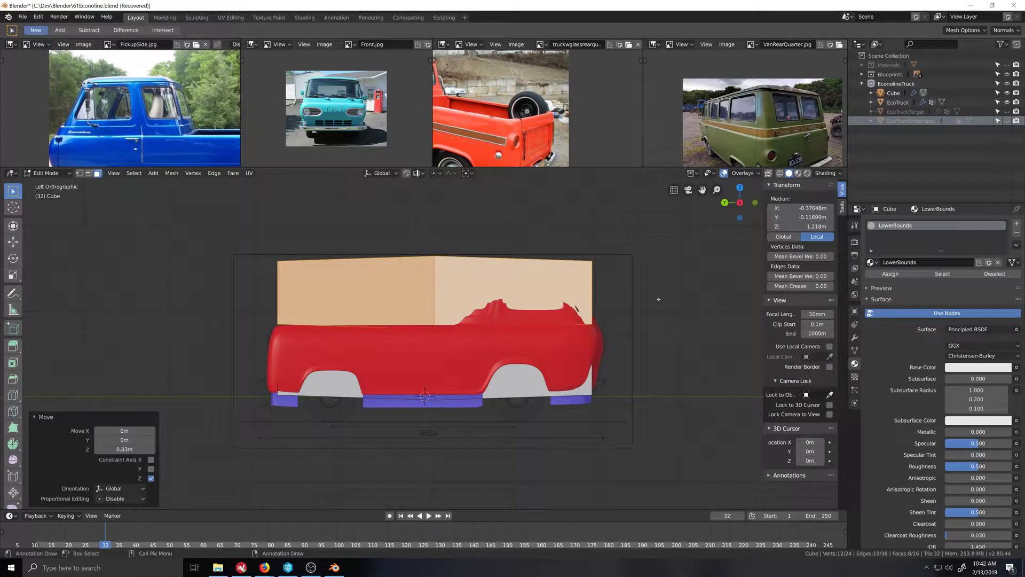
key(s)
key(z)
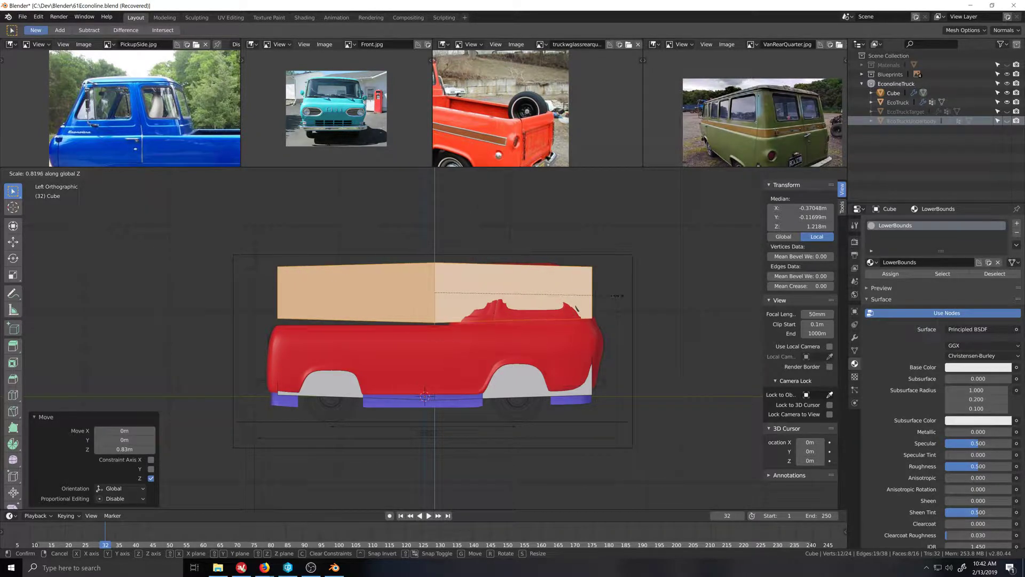
key(Escape)
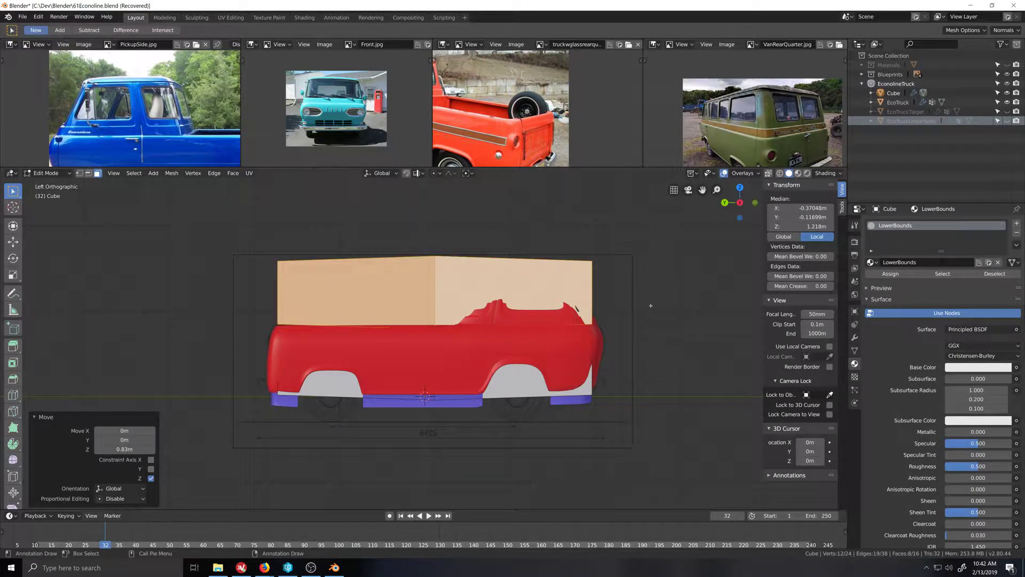
Step: Clear the selection and examine the raised box copy over the truck body in perspective
key(alt+a)
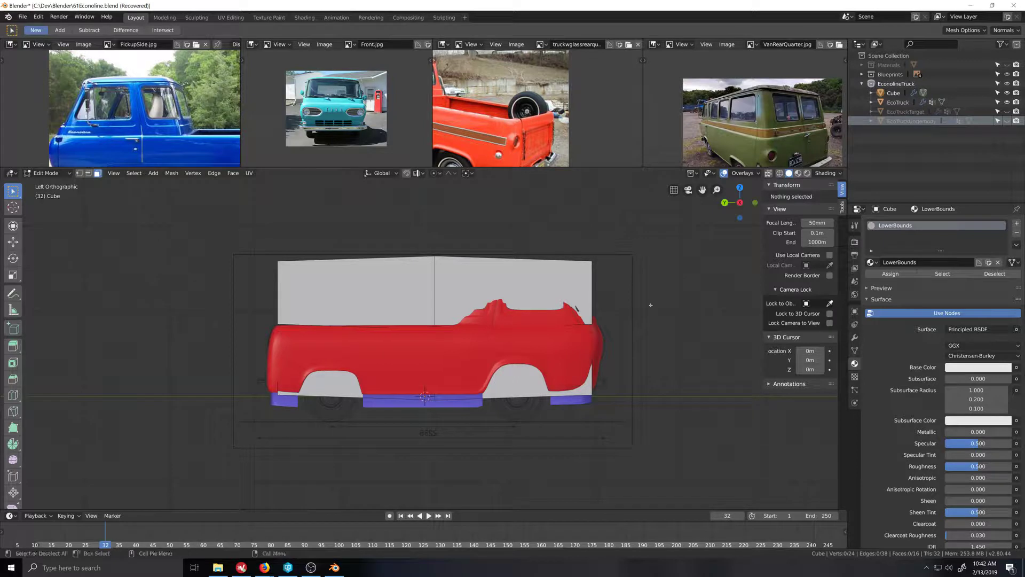
middle_drag(574, 308, 628, 334)
scroll(525, 343, down, 3)
middle_drag(525, 342, 537, 347)
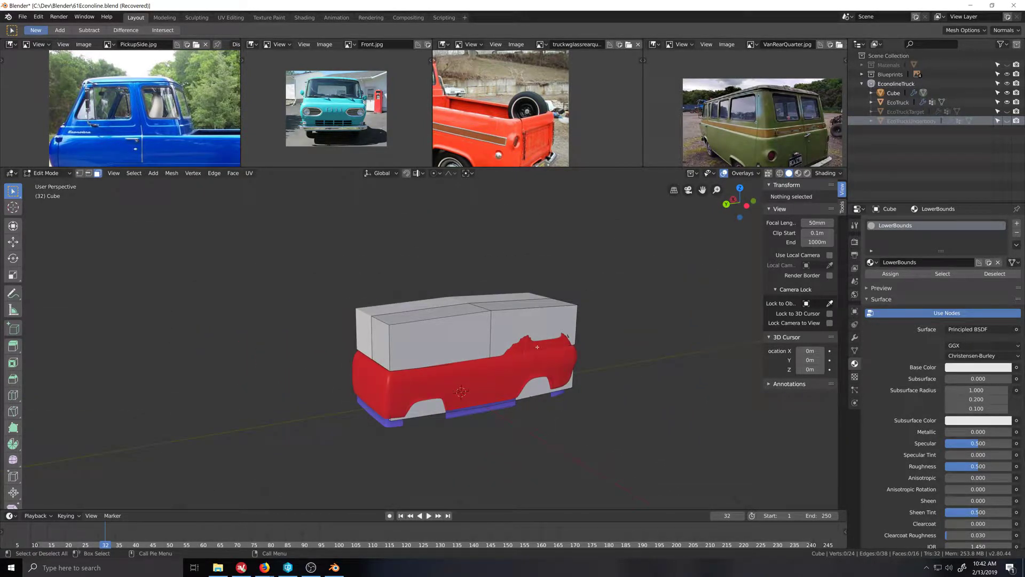
Step: Reselect the raised box copy and scale it to about 0.345 along Y in the left view
key(ctrl+z)
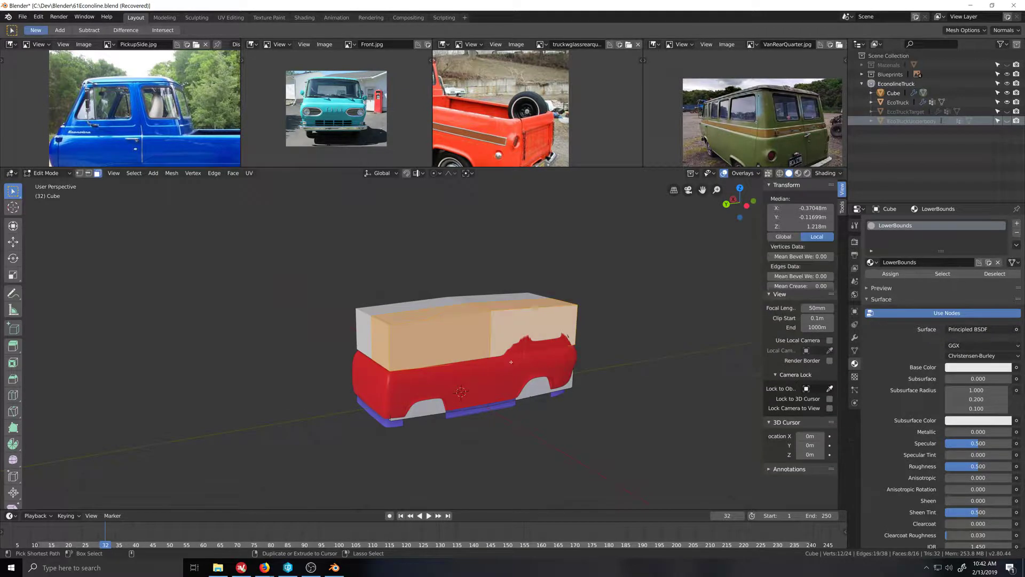
key(1)
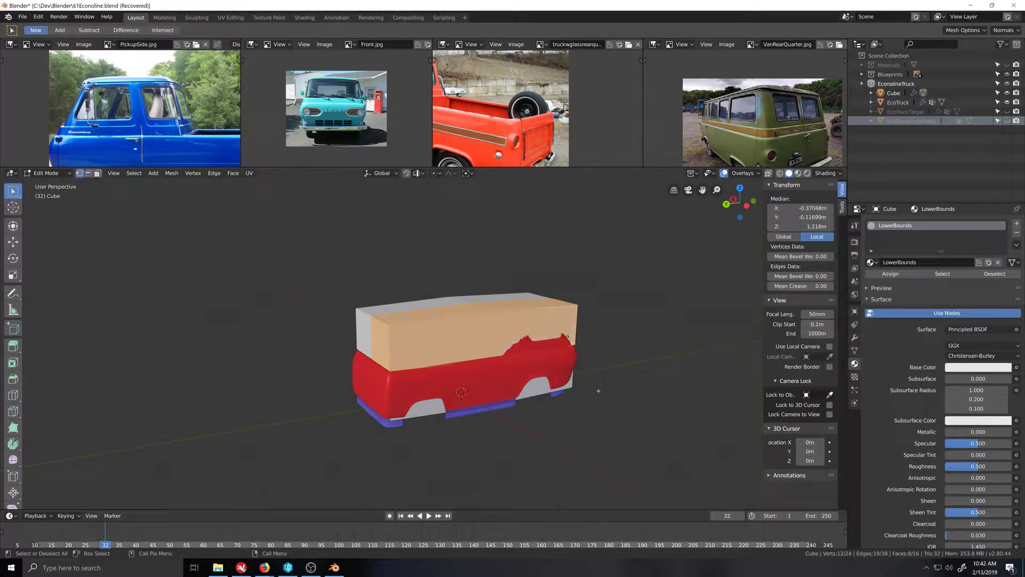
middle_drag(600, 391, 582, 384)
key(ctrl+KP_3)
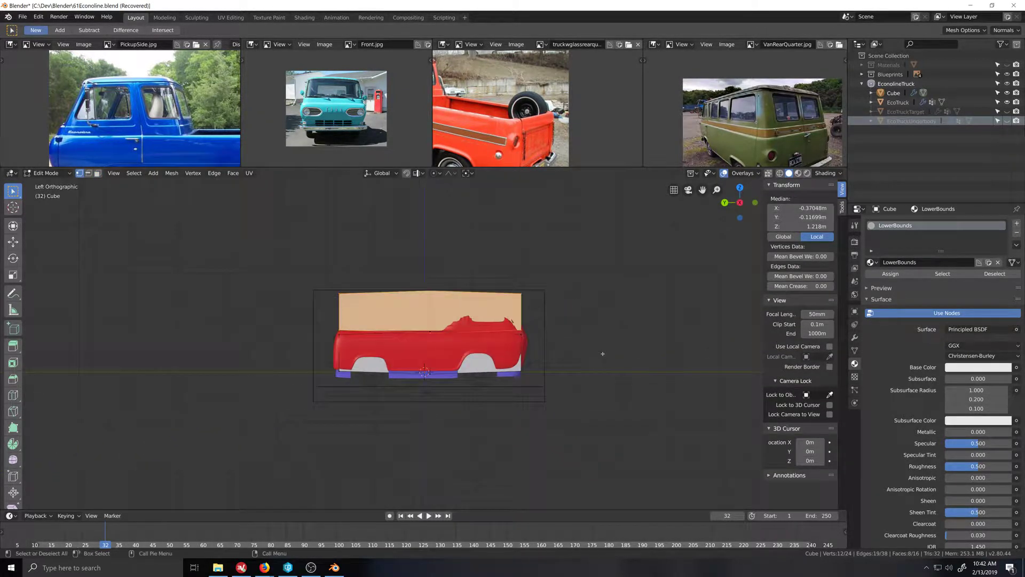
scroll(603, 347, up, 3)
key(s)
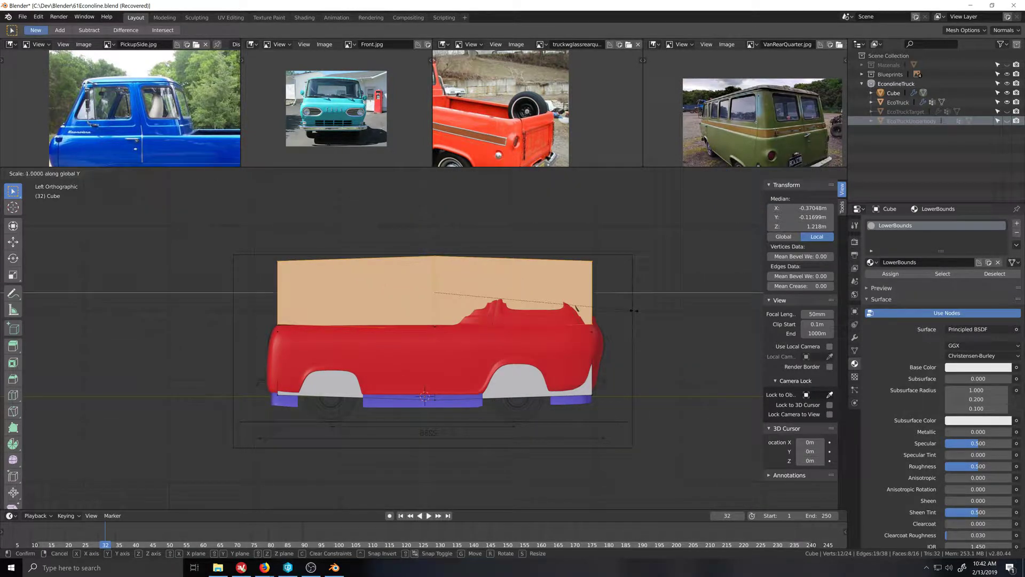
key(y)
click(501, 309)
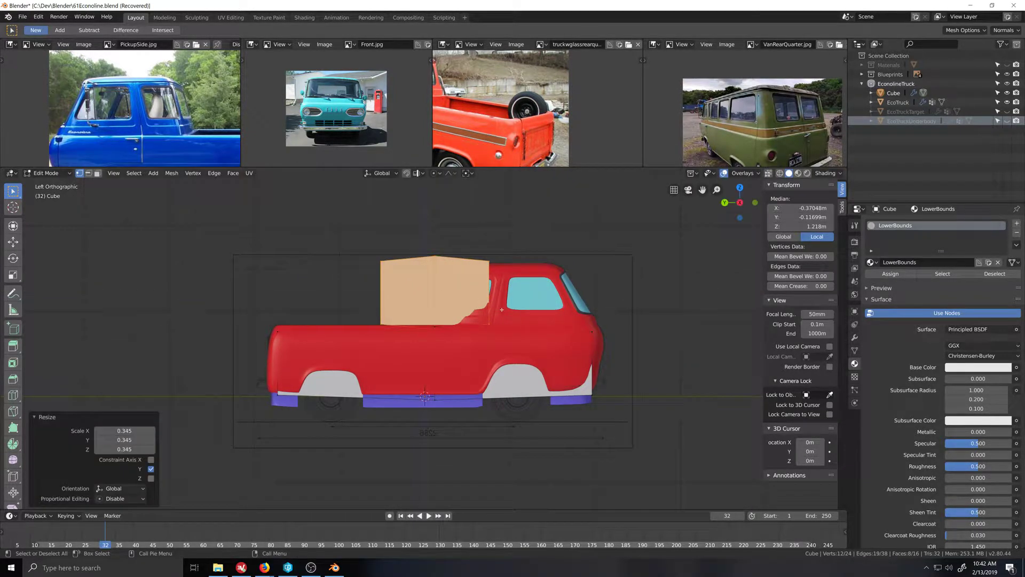
Step: Move the raised box about -1 m along Y over the cab and scale it by about 1.198 along Y
key(g)
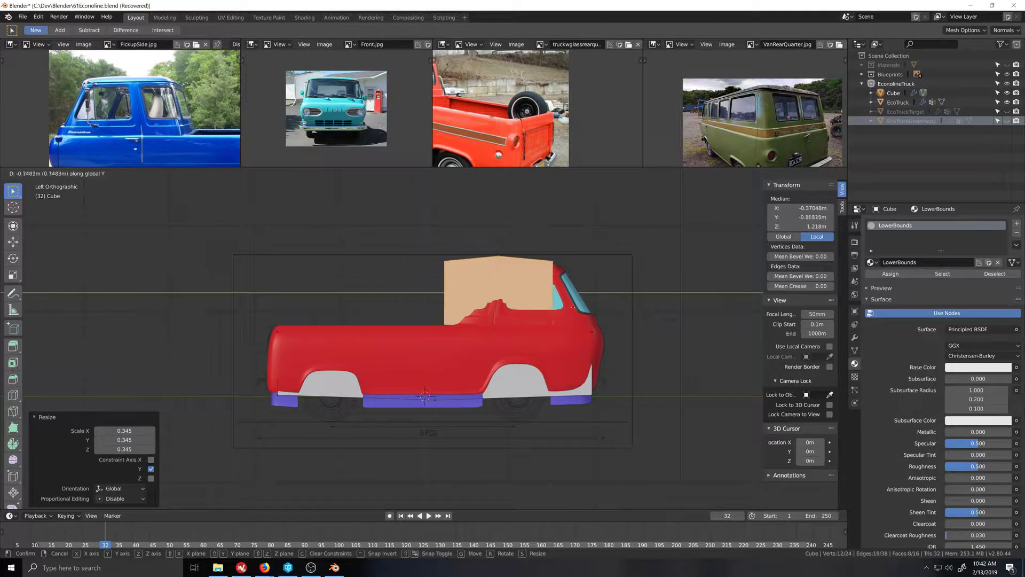
click(588, 308)
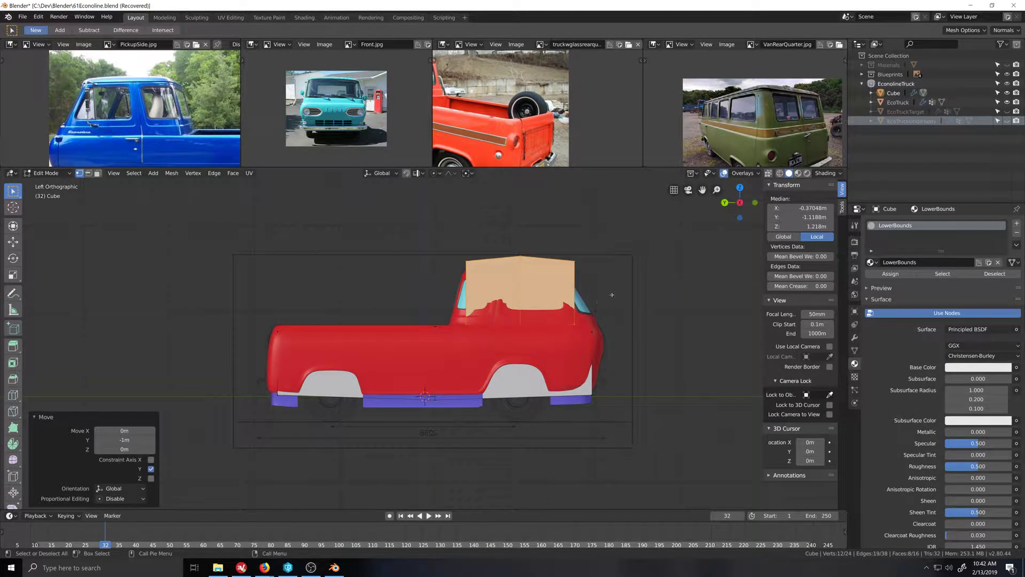
key(s)
key(y)
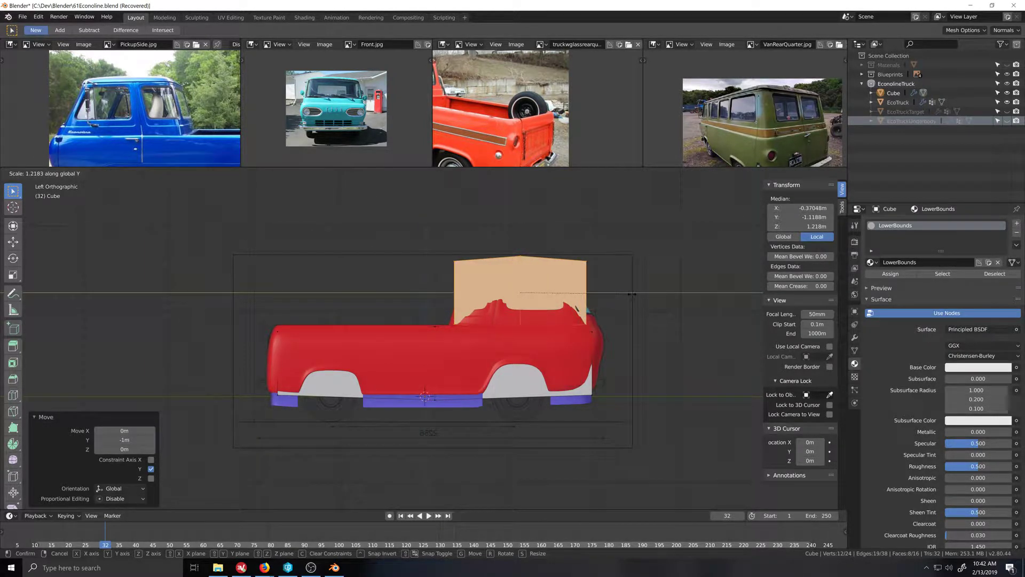
click(632, 294)
Step: Scale the cab box to about 0.935 along Z and lower it about 0.06 m onto the body
key(s)
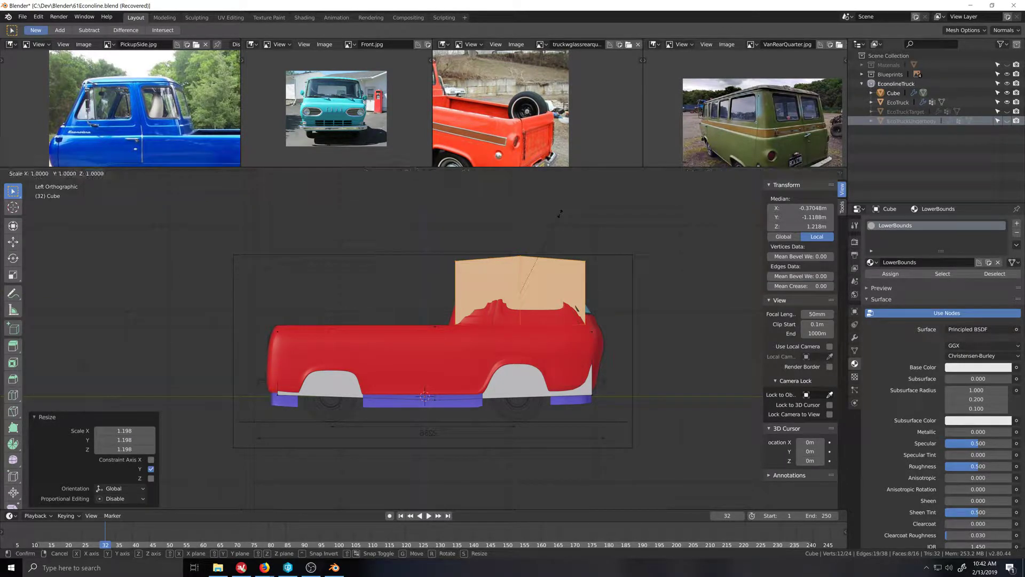
key(z)
click(559, 224)
key(g)
key(z)
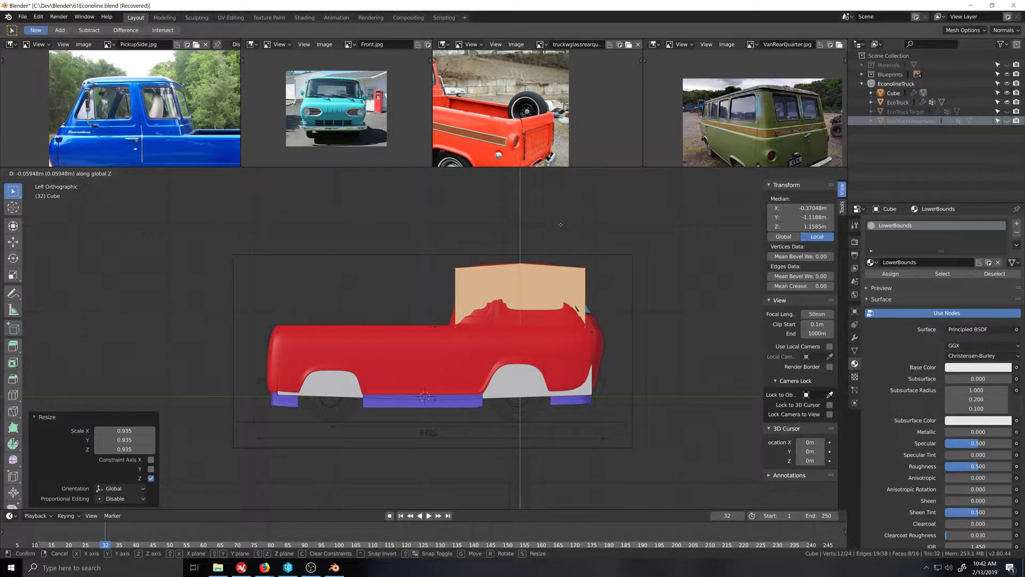
click(560, 225)
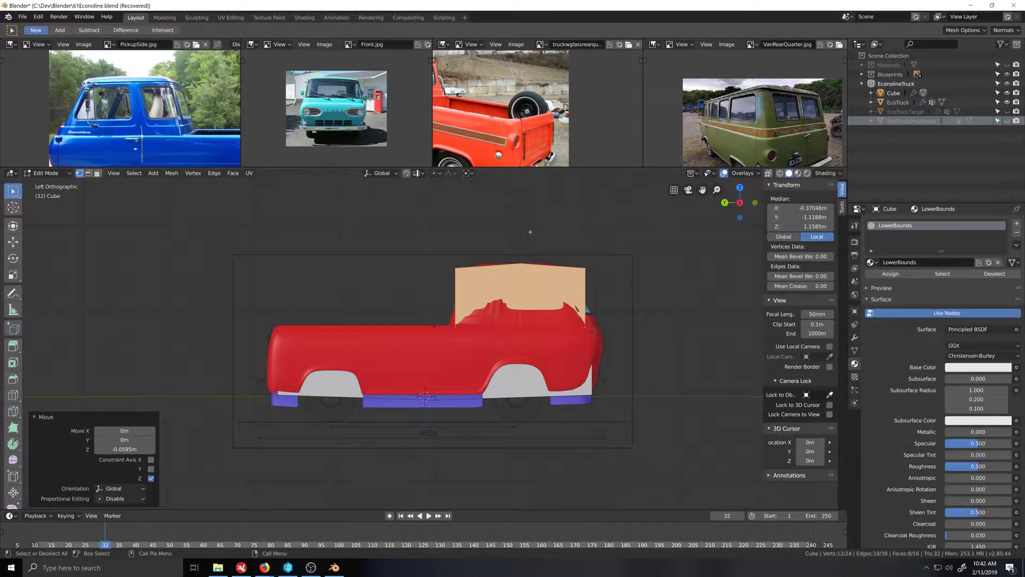
key(g)
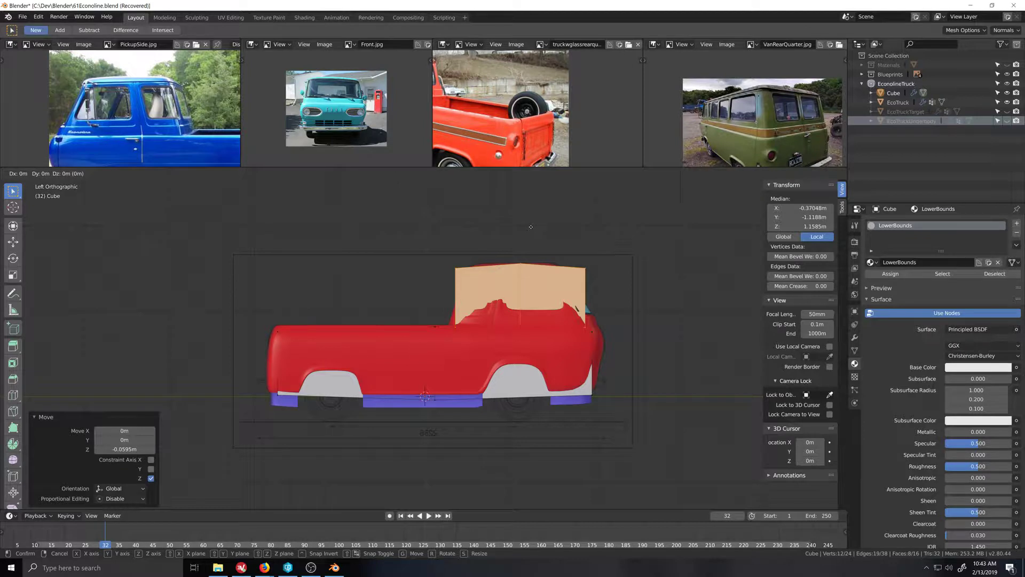
key(Escape)
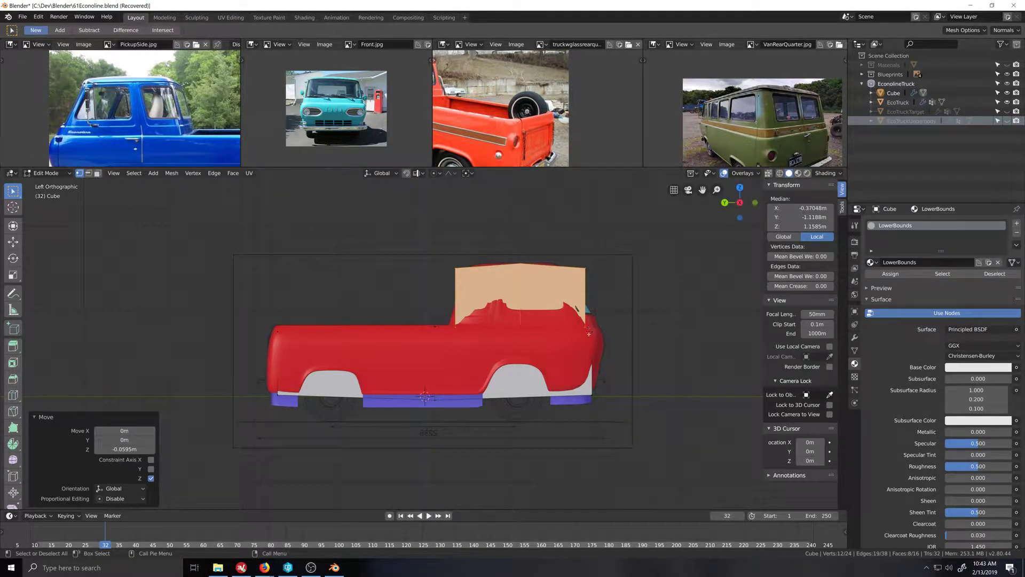
Step: Hide the EcoTruck body, then scale the cab box to about 0.942 along Z and raise it about 0.019 m
click(1007, 102)
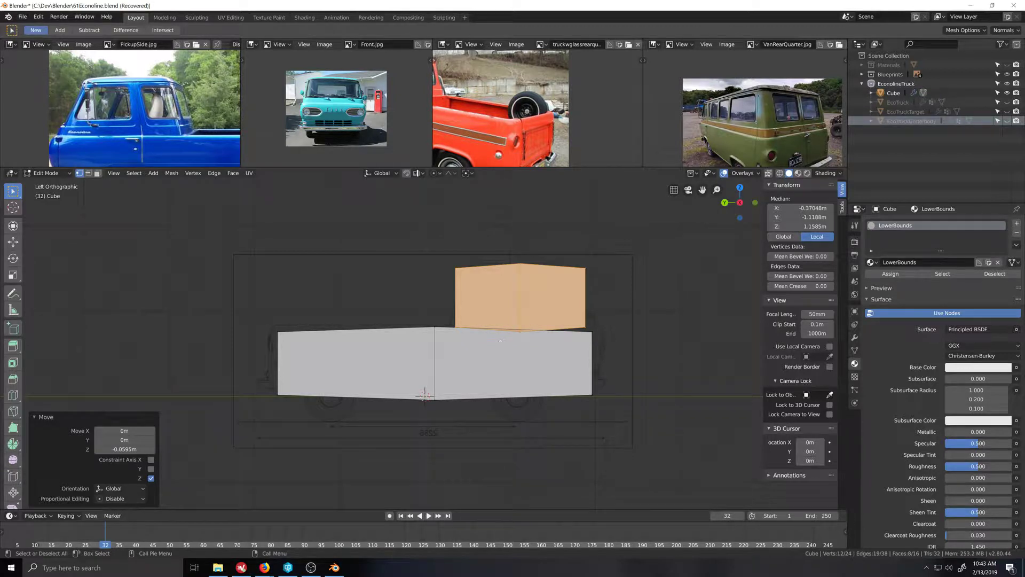
key(s)
key(z)
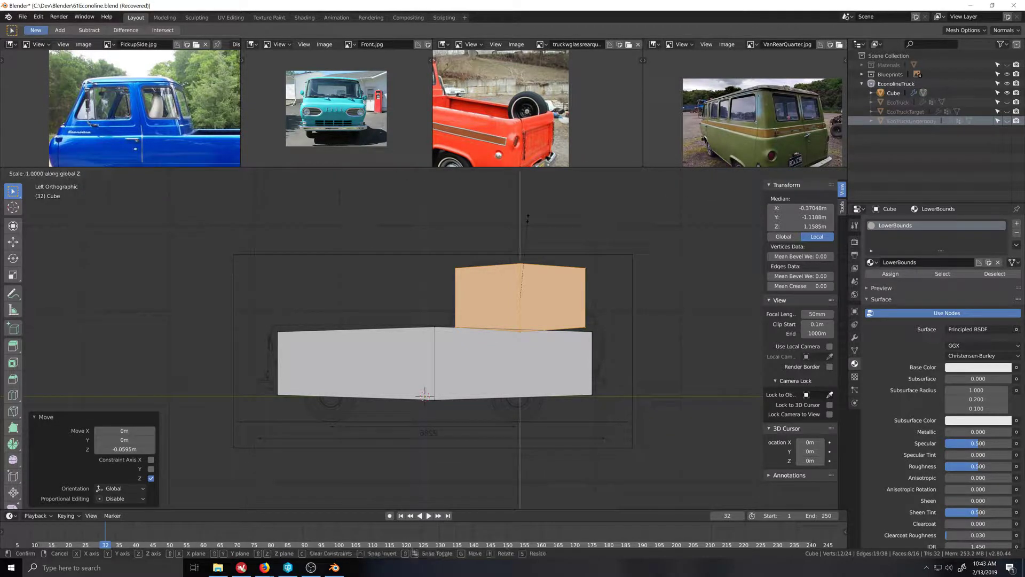
click(527, 223)
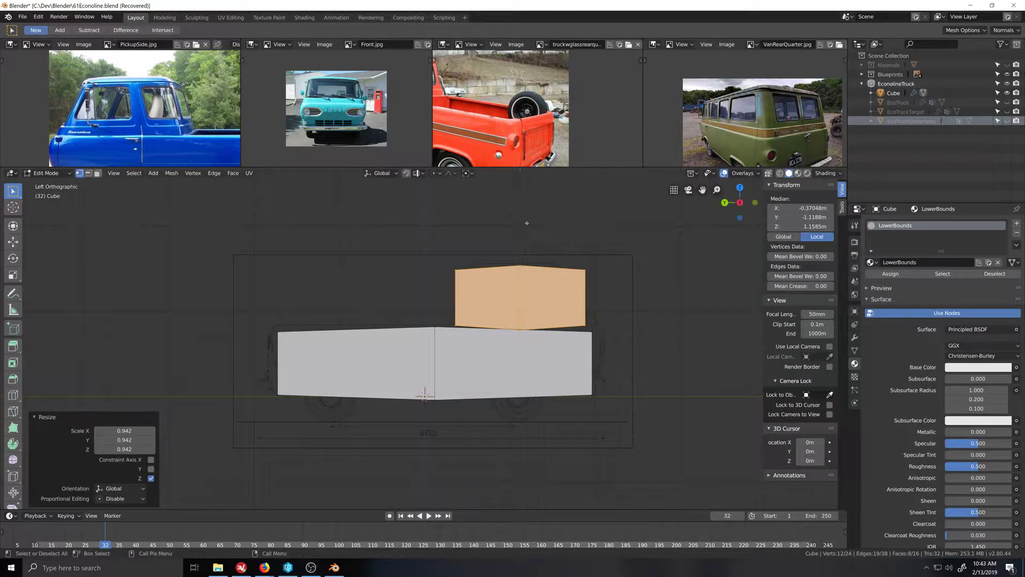
key(g)
key(z)
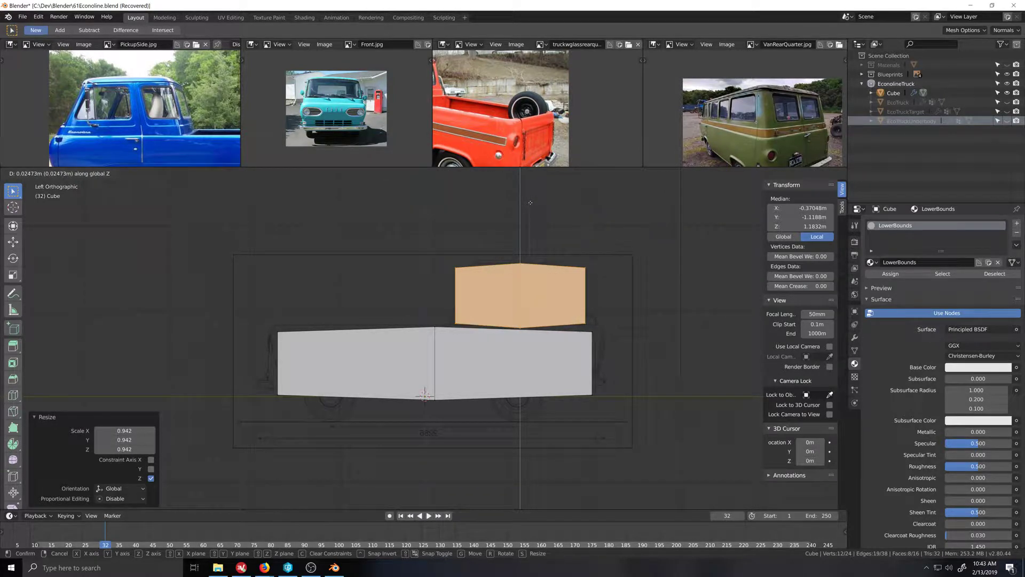
click(530, 207)
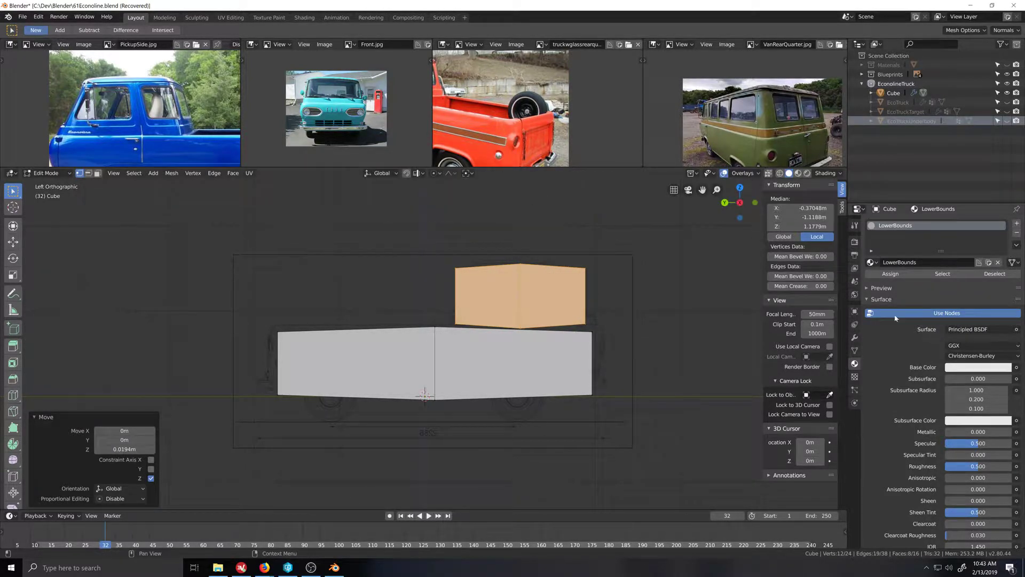
Step: Add a second material slot to the bounds object and fill it with the existing CabinBounds material
click(1017, 225)
click(871, 281)
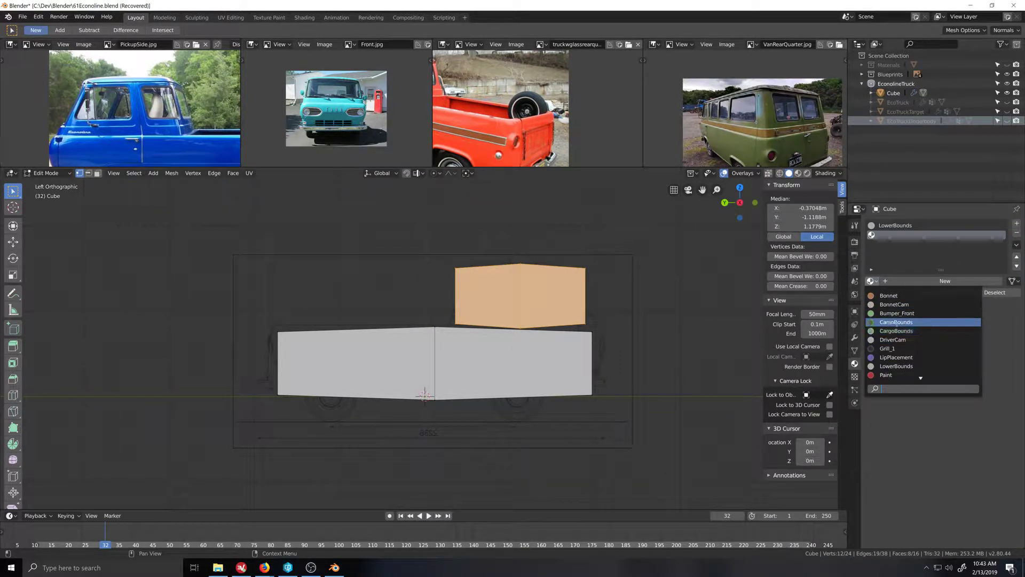
click(897, 324)
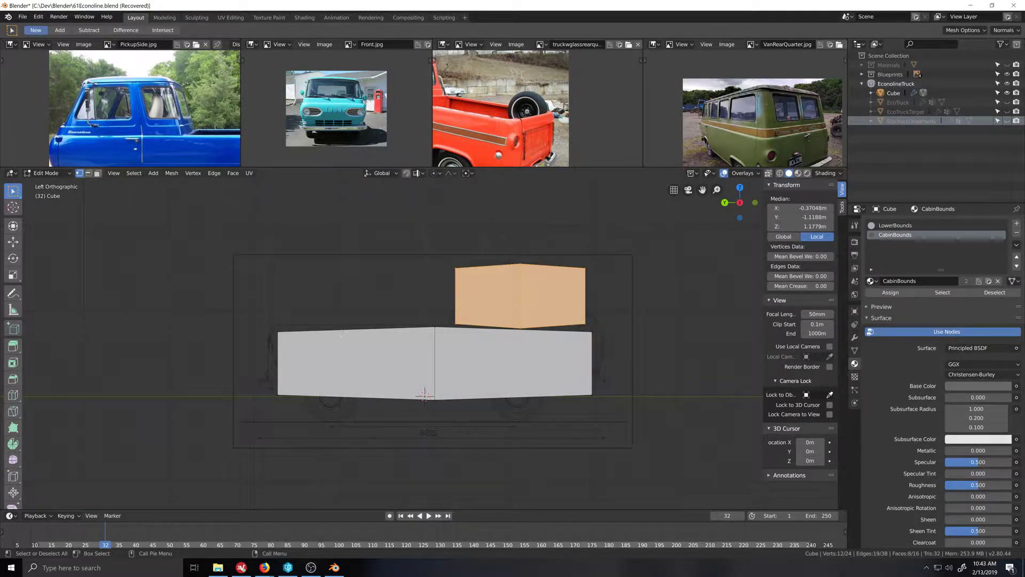
Step: Add a 2 m cube at the origin within the bounds mesh and cut a centred lengthwise edge loop through it
shift+middle_drag(406, 321, 496, 320)
key(shift+a)
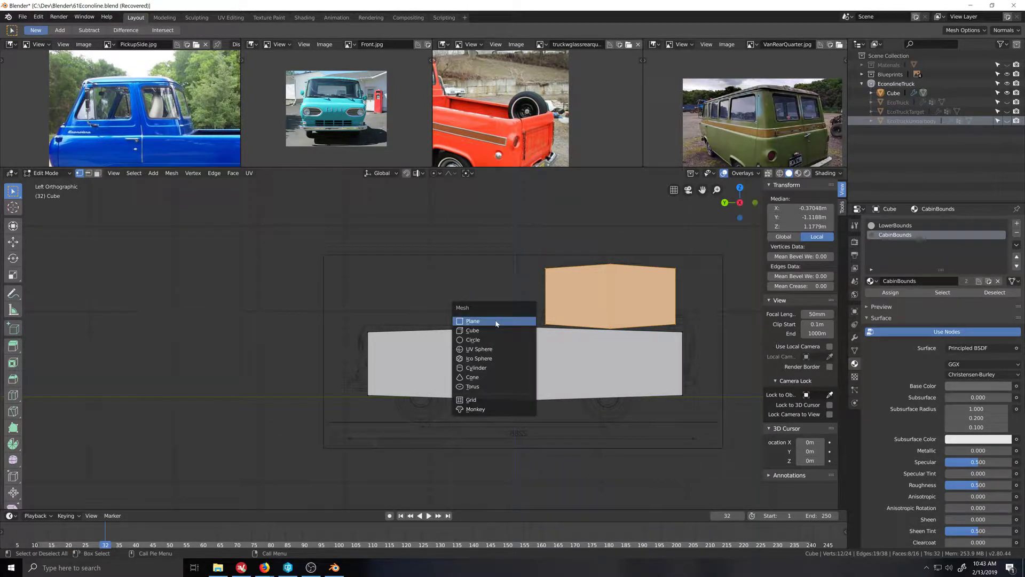
click(495, 322)
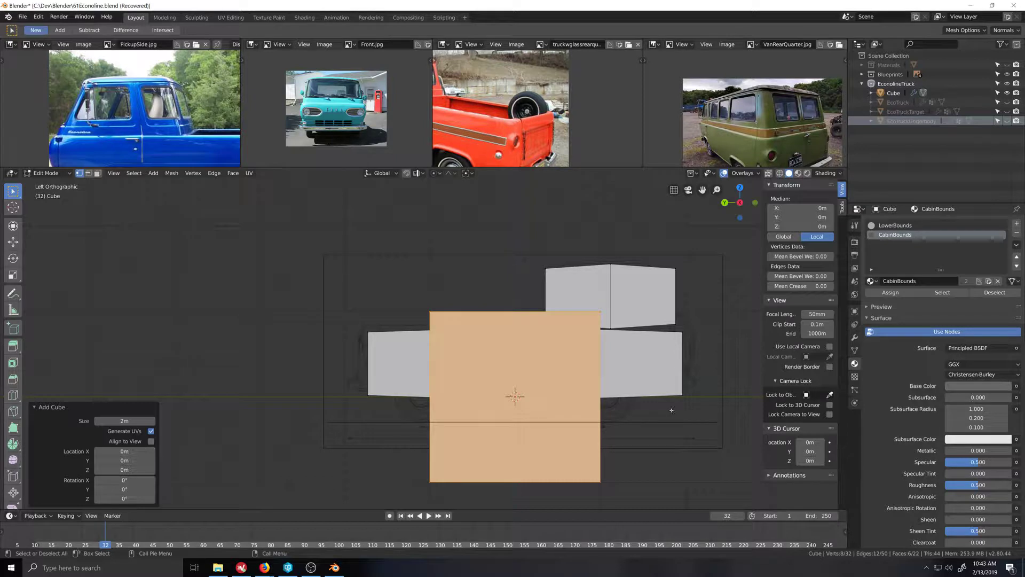
middle_drag(671, 411, 543, 347)
key(ctrl+r)
click(505, 331)
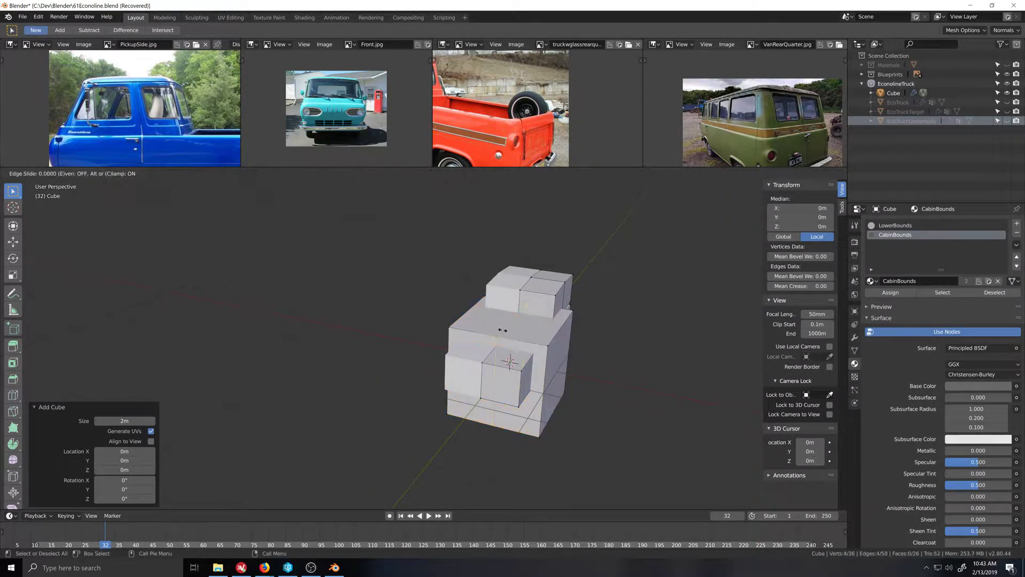
right_click(506, 330)
Step: Delete the new cube's +X side by hiding the centre loop and removing the isolated side face, then reveal the loop
key(h)
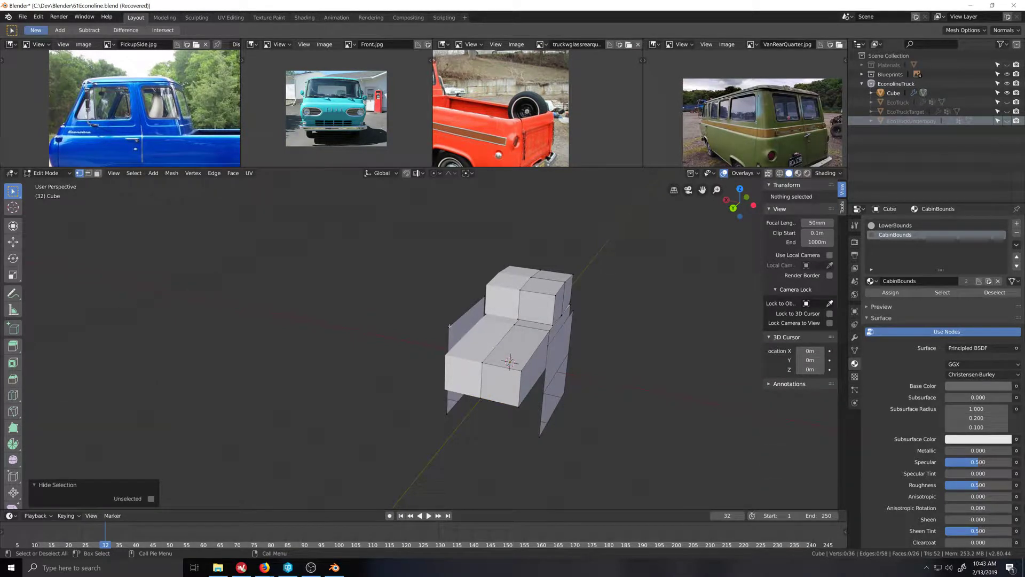
key(l)
key(x)
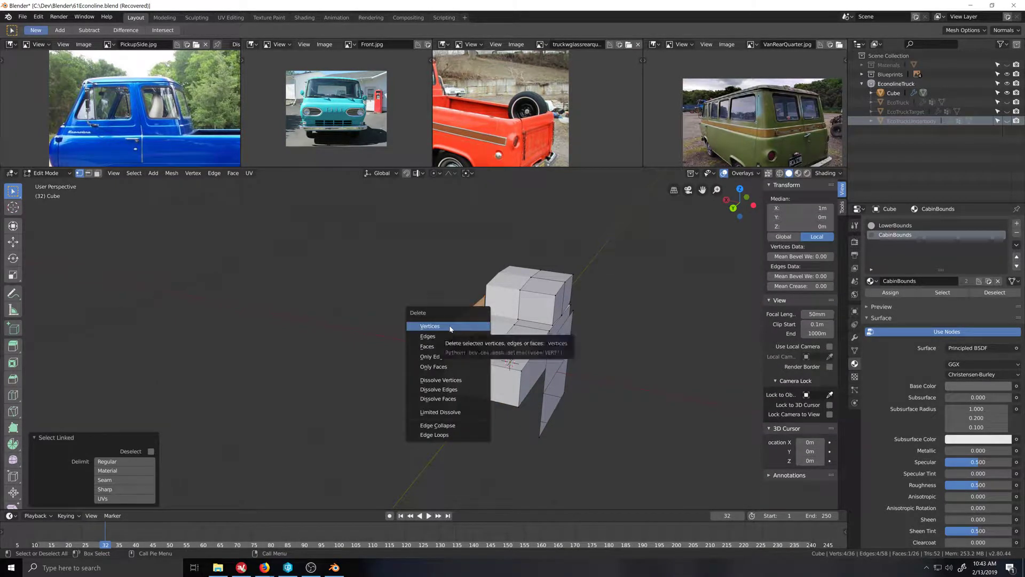
click(449, 326)
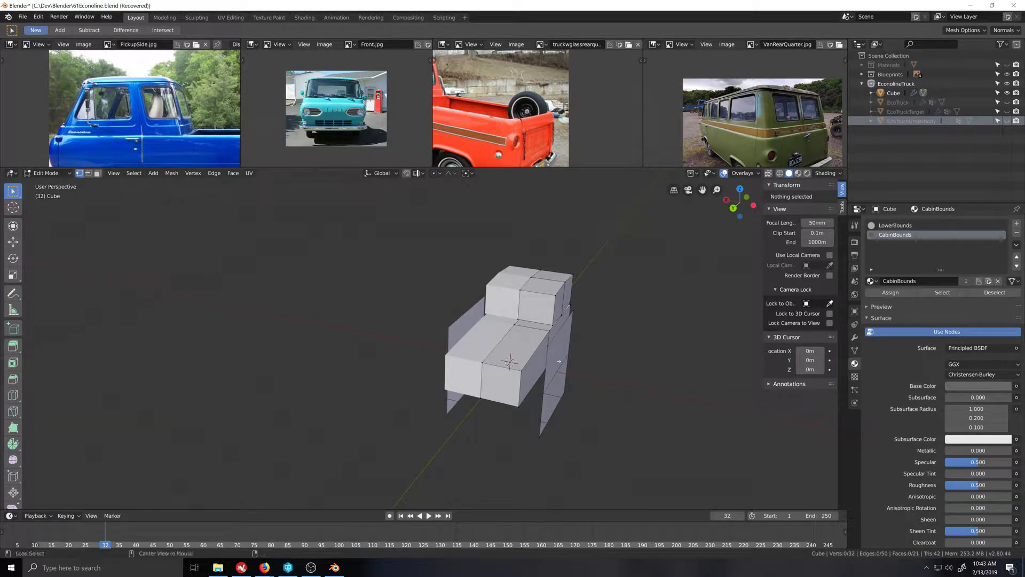
key(alt+h)
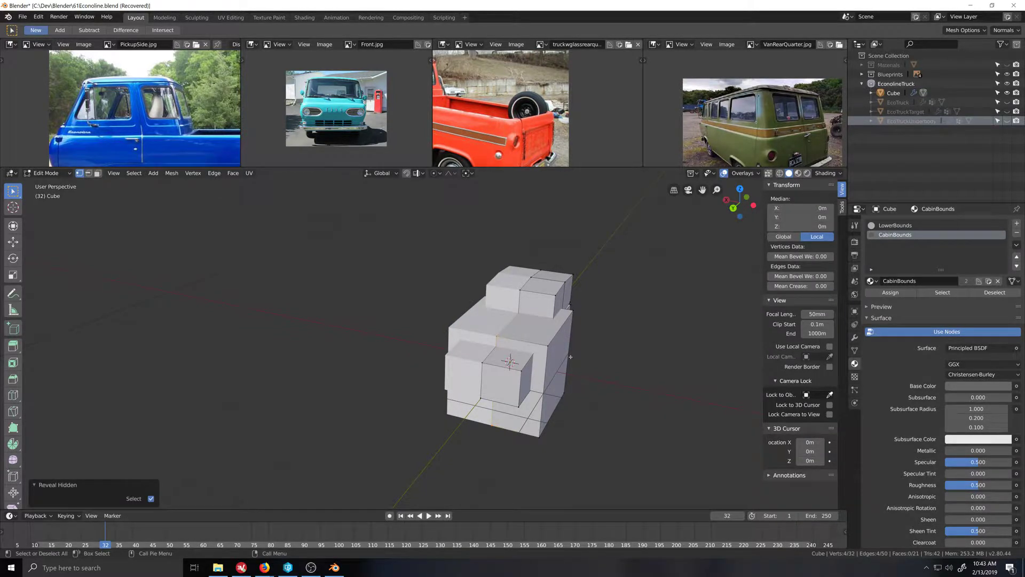
Step: Select the remaining half-cube and scale it uniformly to about 0.741 around the 3D cursor
key(ctrl+KP_3)
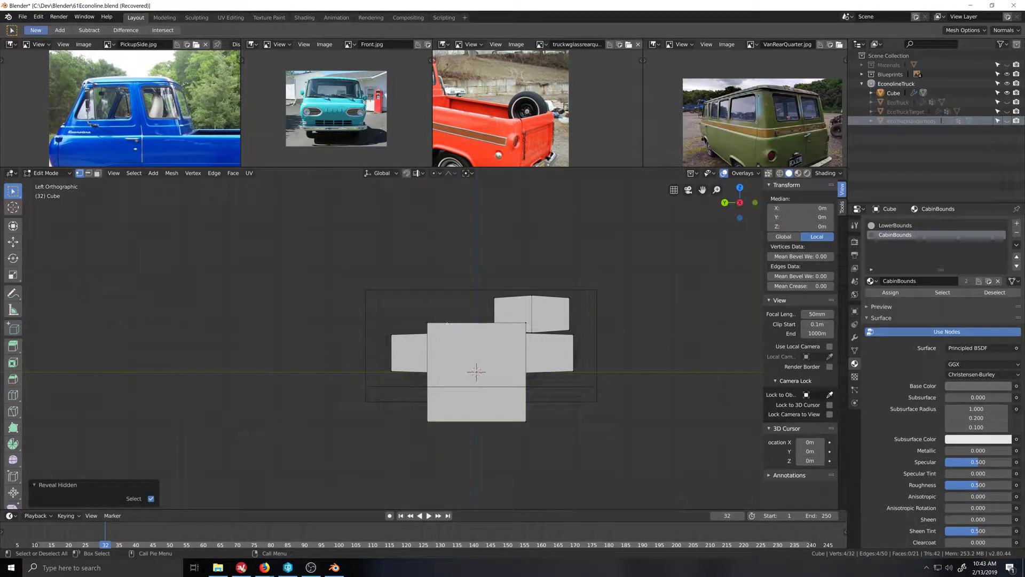
middle_drag(448, 323, 469, 349)
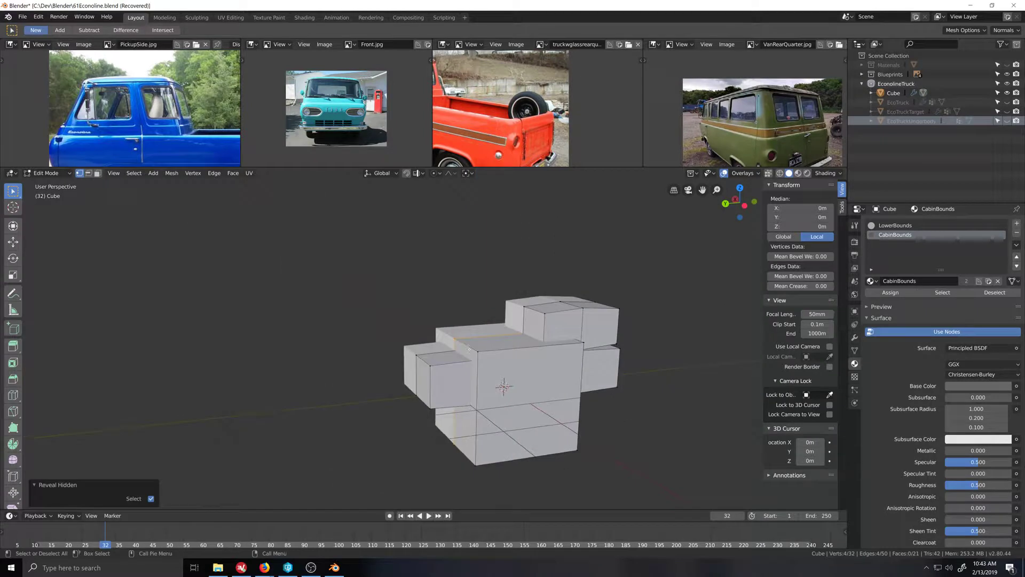
key(l)
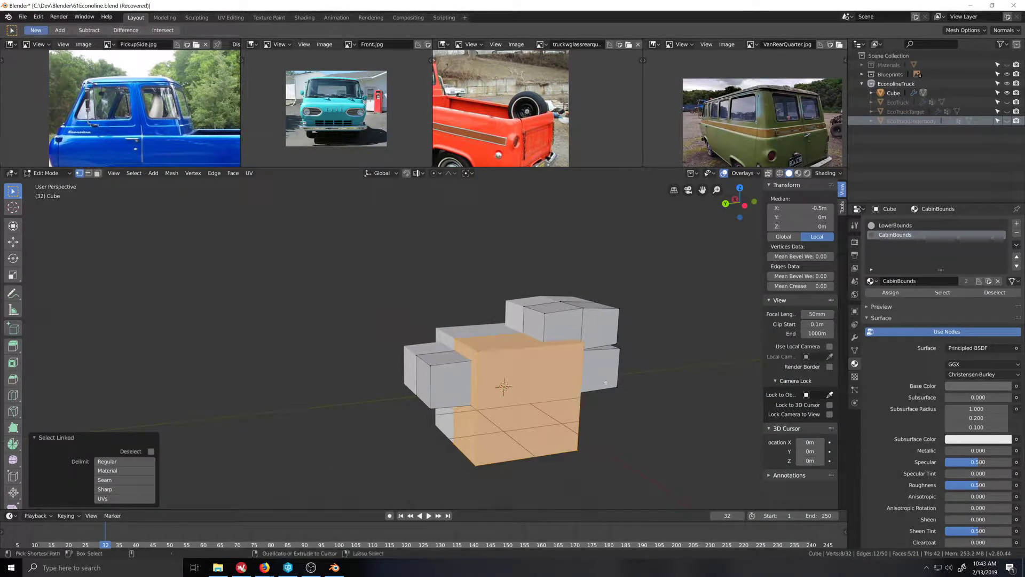
key(ctrl+KP_3)
scroll(606, 382, up, 4)
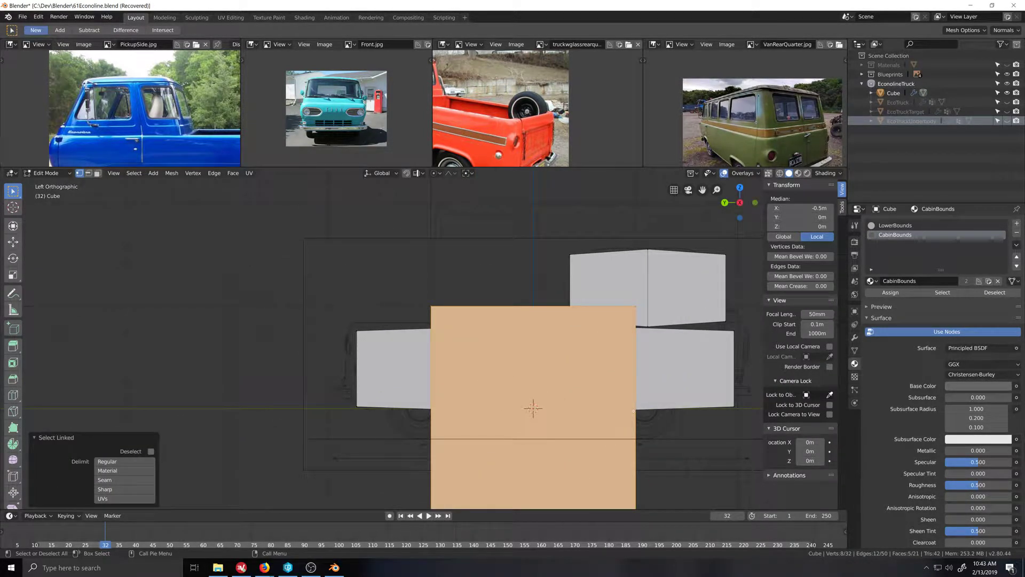
key(s)
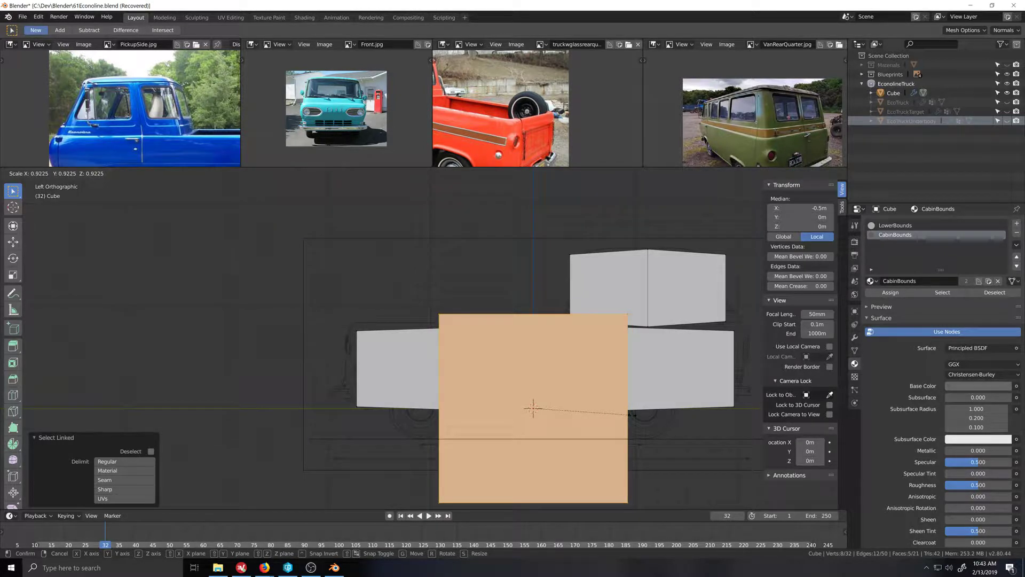
right_click(624, 414)
key(period)
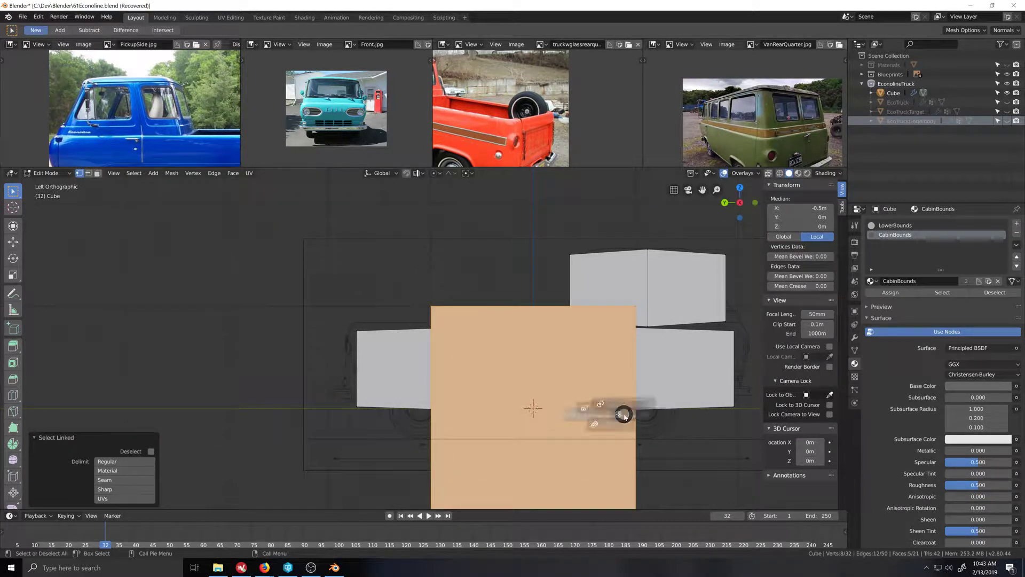
click(697, 416)
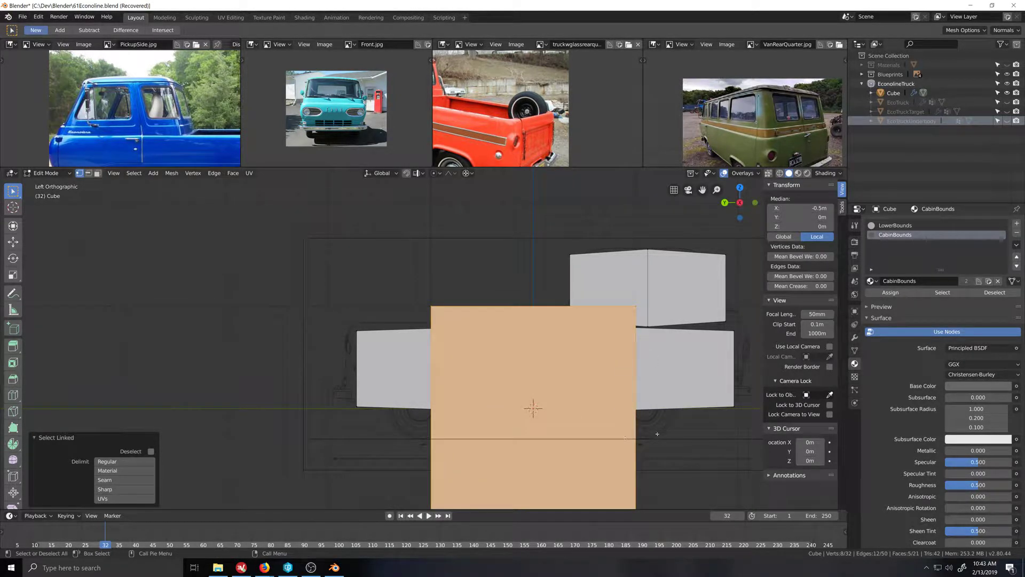
key(s)
click(625, 422)
Step: Move the half-cube 0.642 m in Y and 1.04 m in Z over the cargo area, and scale its height to 0.905
key(g)
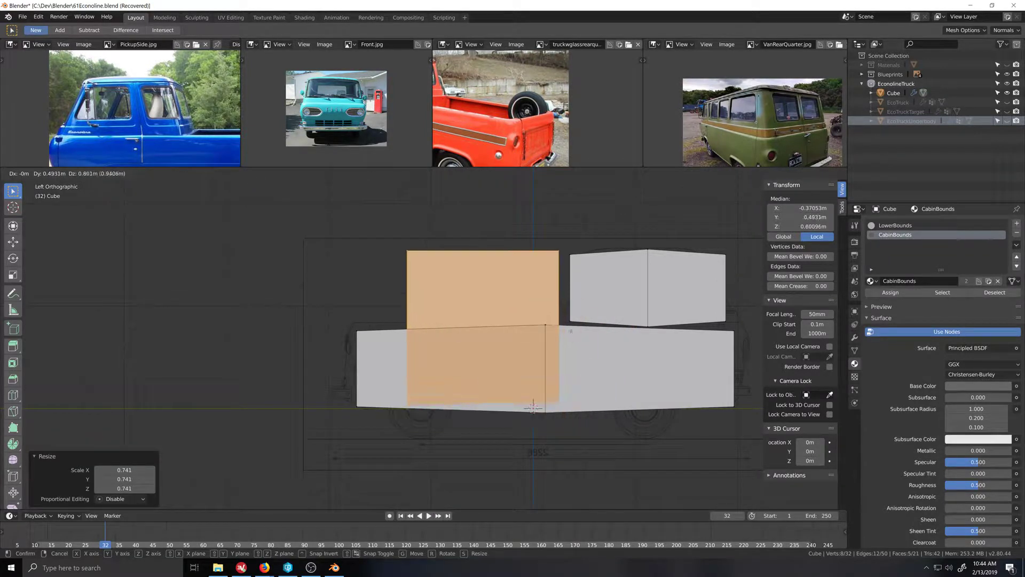
click(561, 315)
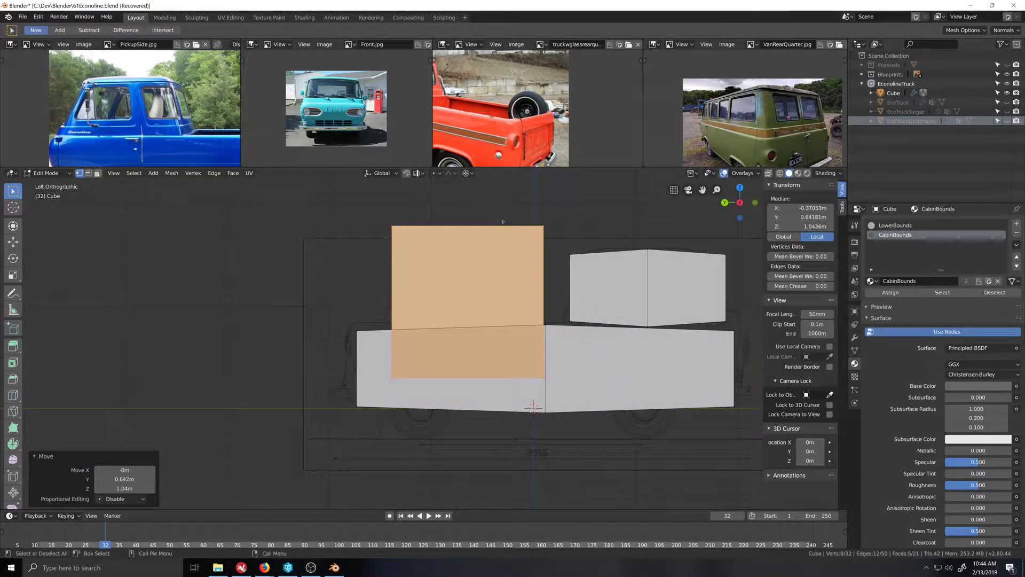
key(s)
key(z)
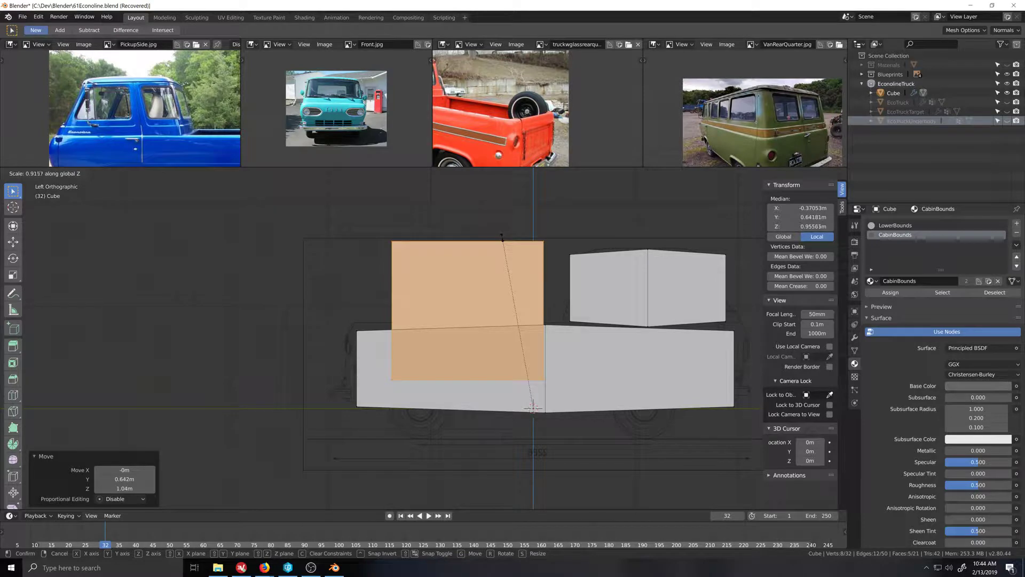
click(502, 237)
Step: Scale the cargo box to 1.664 along Y and shift it -0.112 m along Y to cover the truck bed
key(s)
key(y)
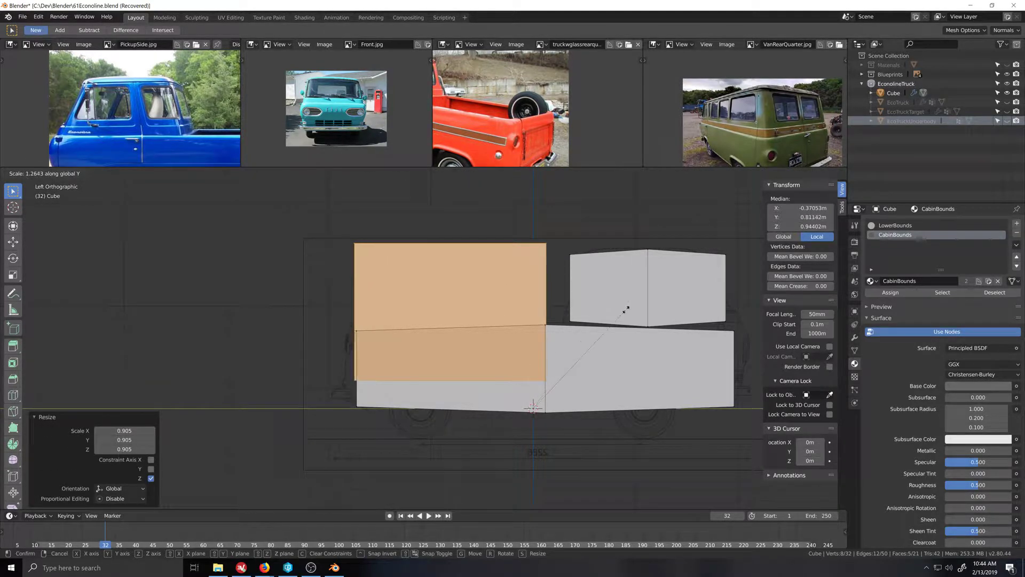
click(678, 306)
key(g)
key(y)
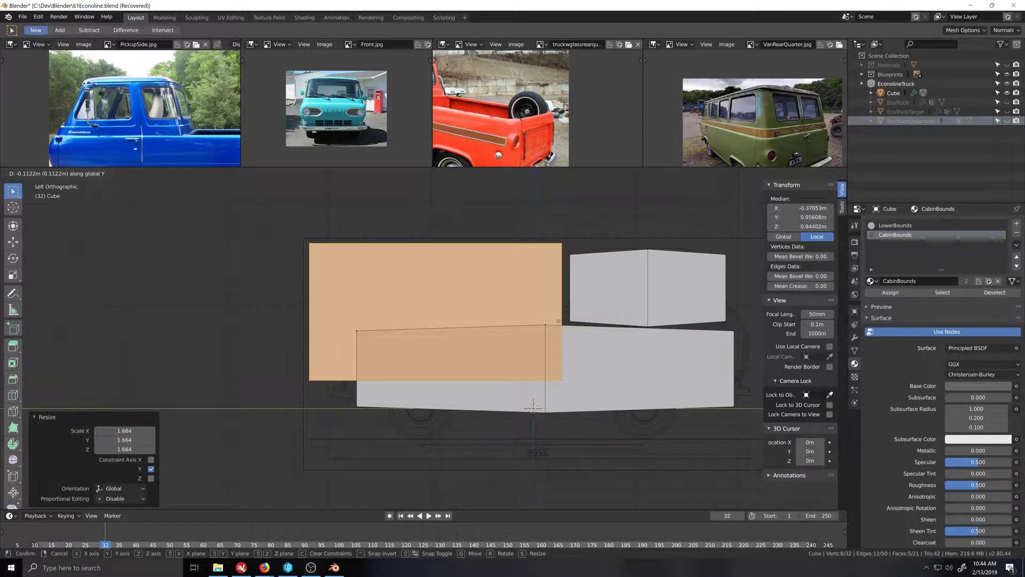
click(559, 321)
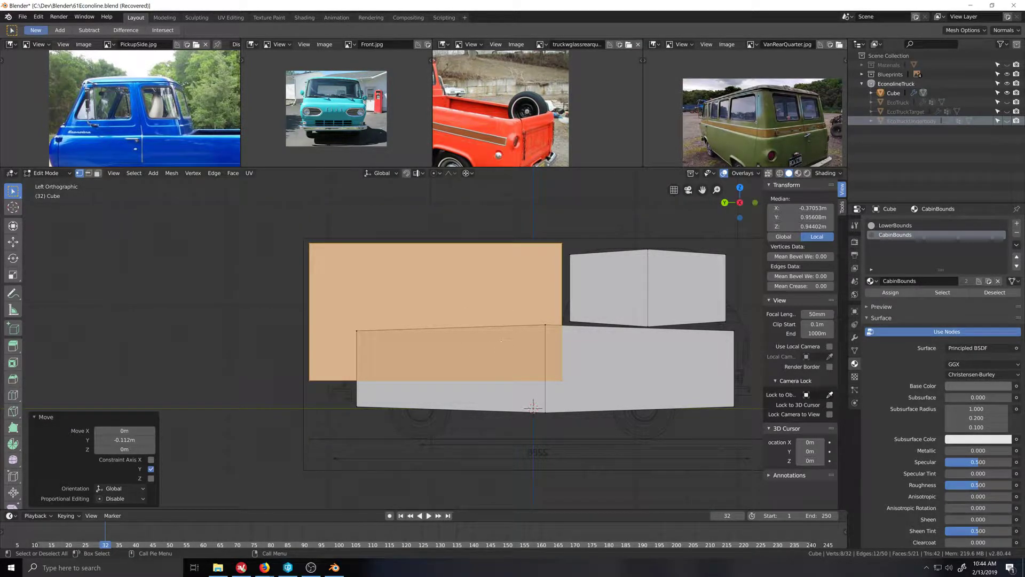
Step: Unhide the EcoTruck body for reference and scale the cargo box to 0.932 along X
scroll(502, 340, down, 4)
middle_drag(447, 364, 668, 297)
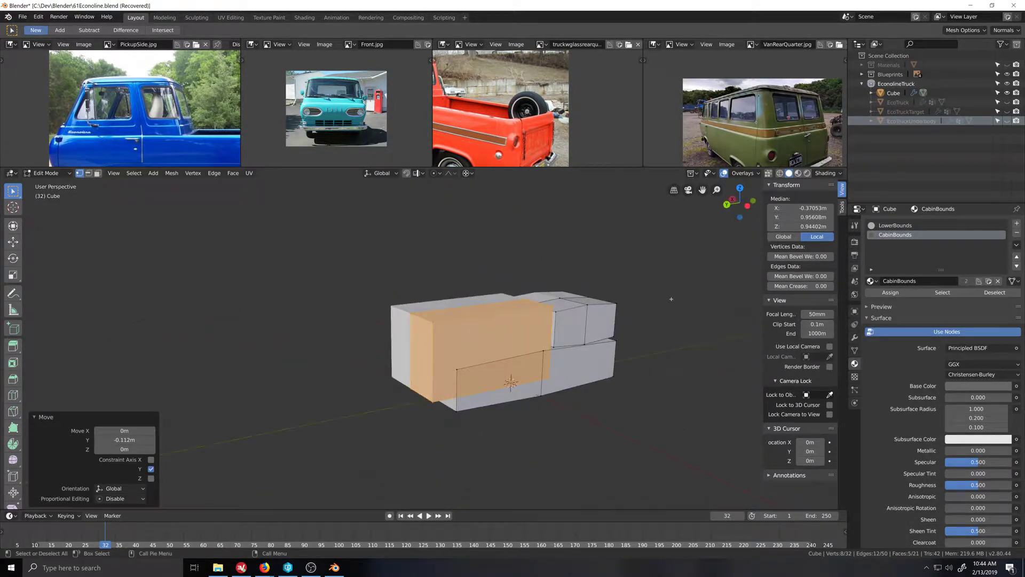
click(1007, 102)
middle_drag(556, 419, 611, 419)
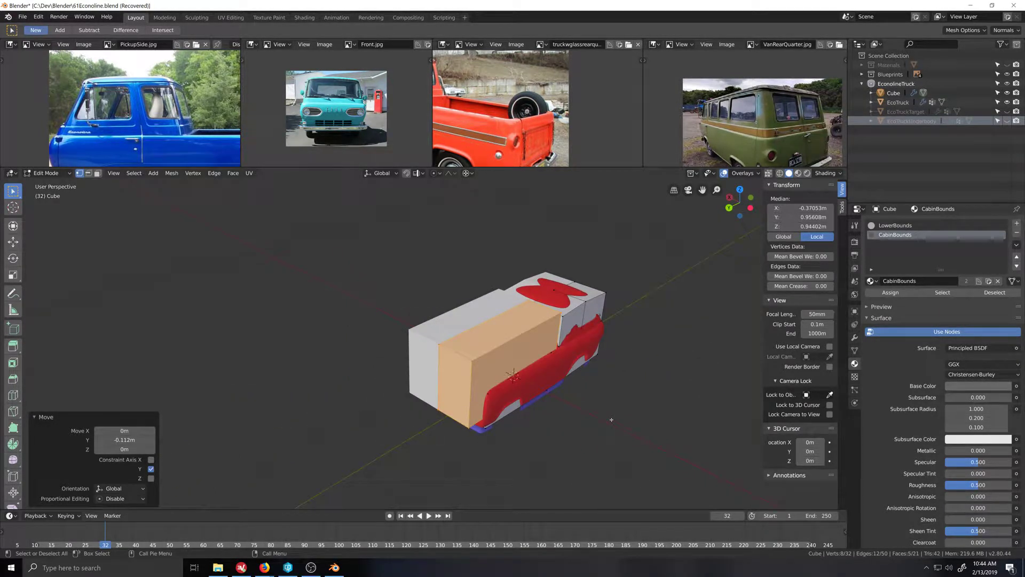
key(s)
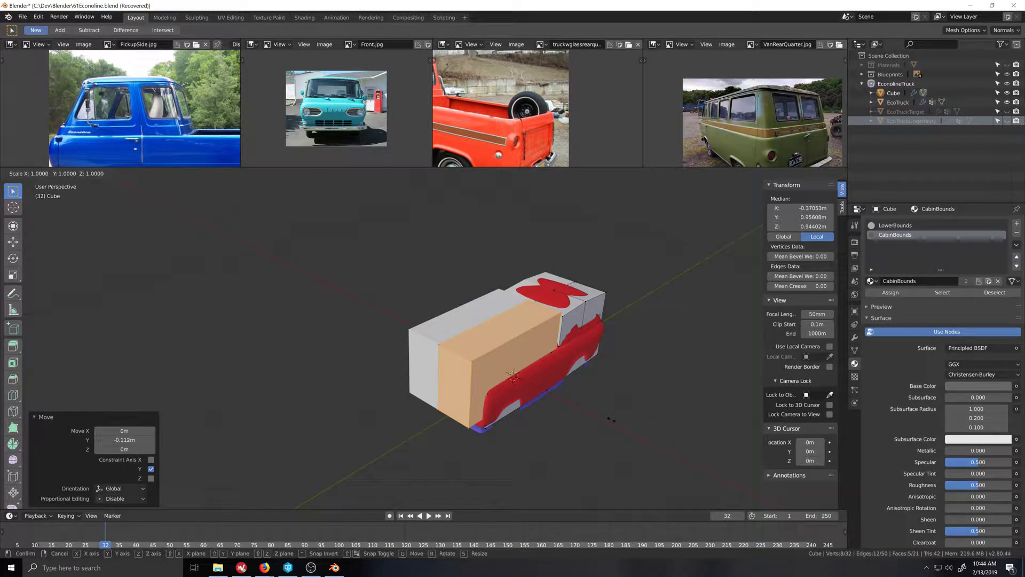
key(x)
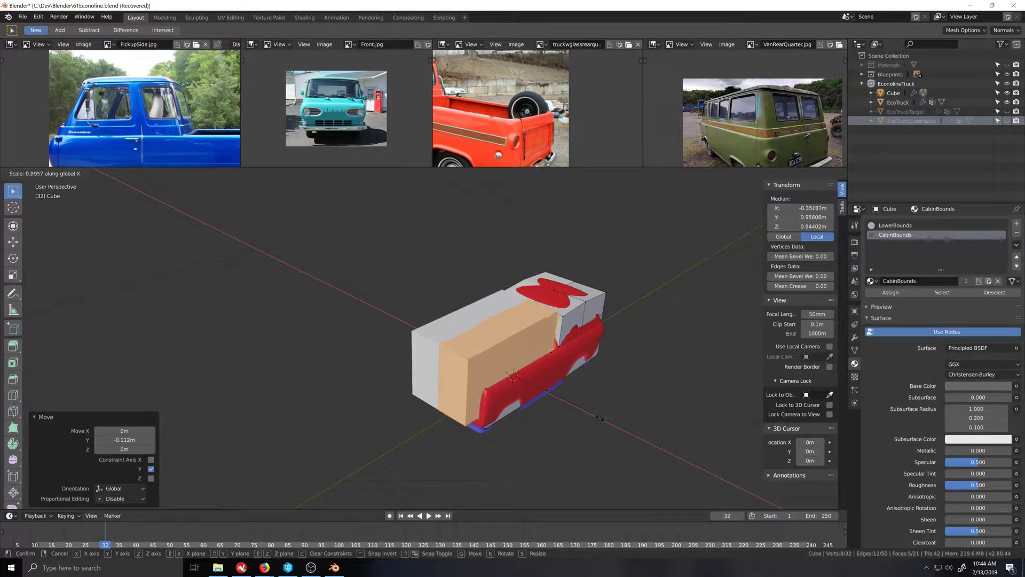
click(595, 429)
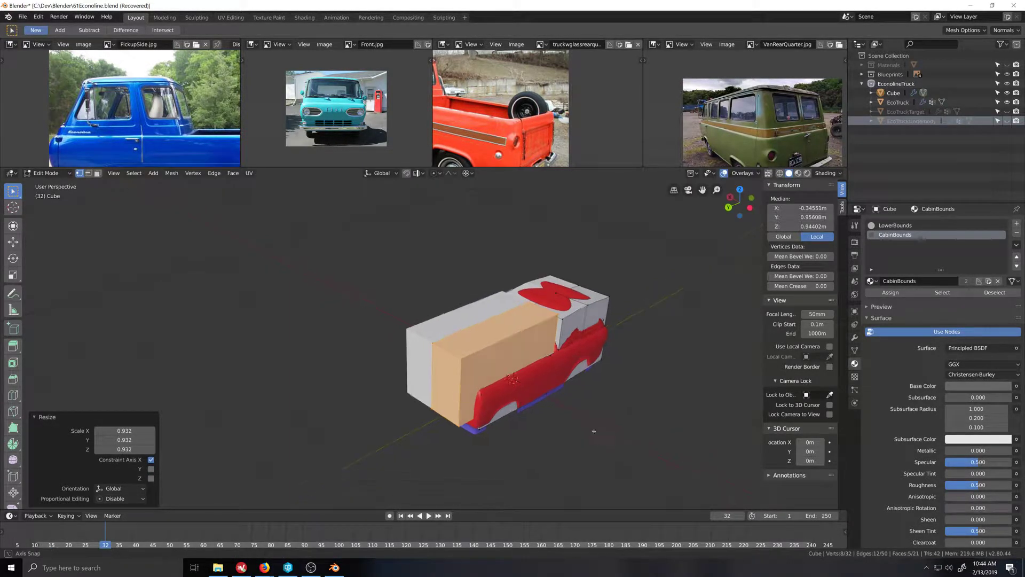
middle_drag(593, 431, 570, 412)
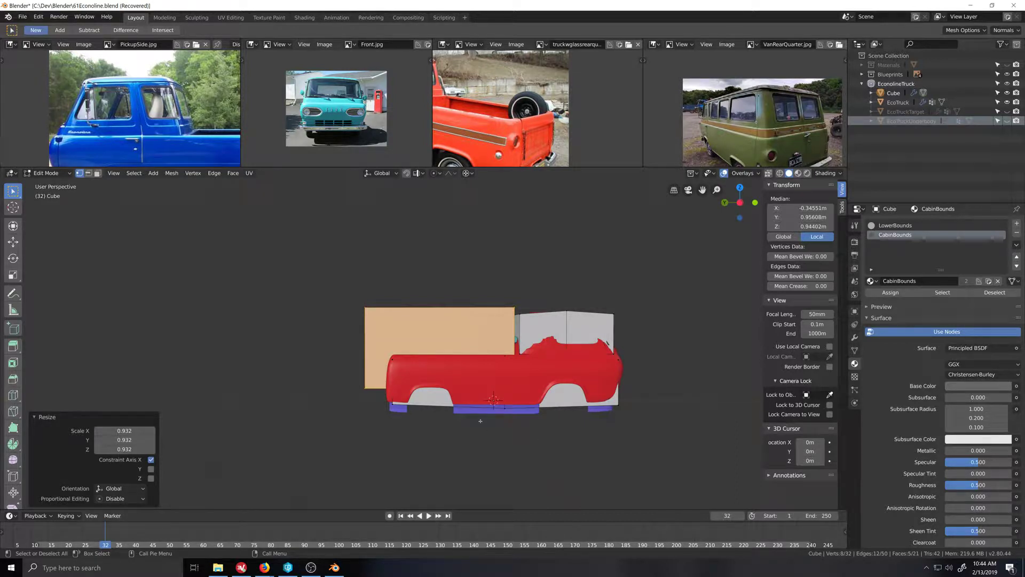
Step: Add a third material slot to the bounds object and fill it with the existing CargoBounds material
click(1017, 223)
click(871, 281)
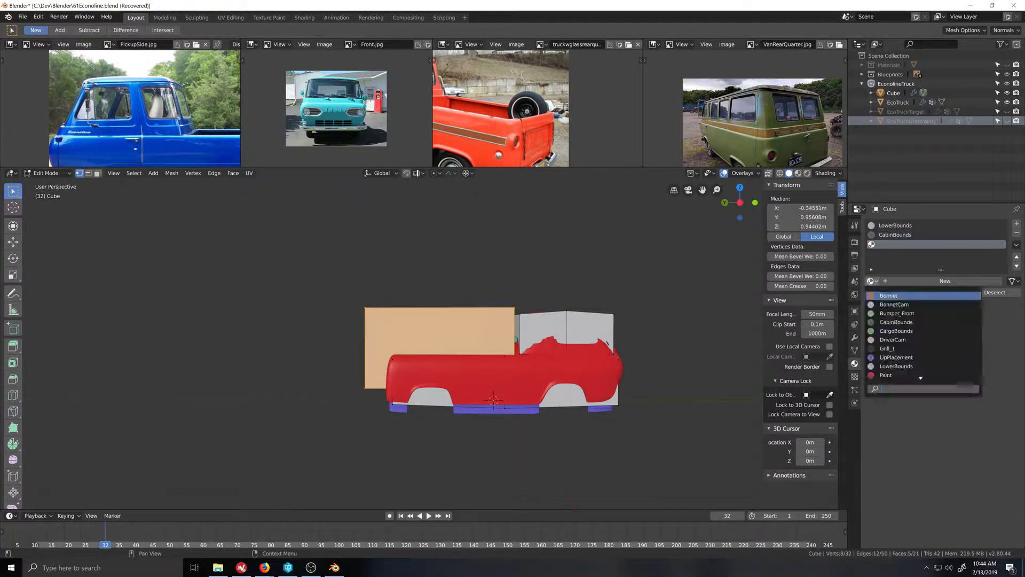
key(Down)
key(Down)
key(Down)
key(Down)
key(Return)
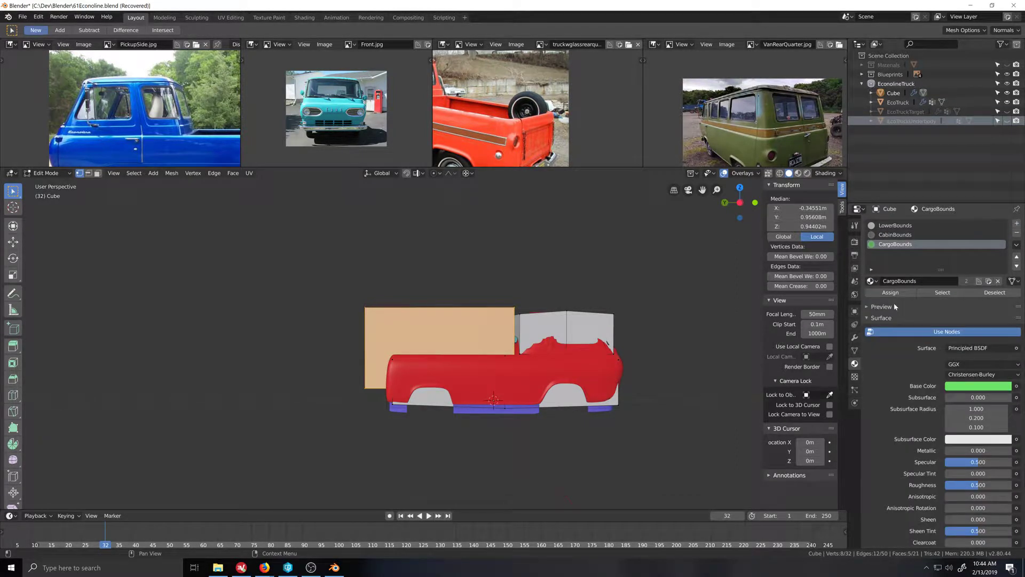
Step: Leave mesh editing, rename the bounds object BoundingBoxes and hide it in the viewport
key(Tab)
scroll(532, 384, down, 2)
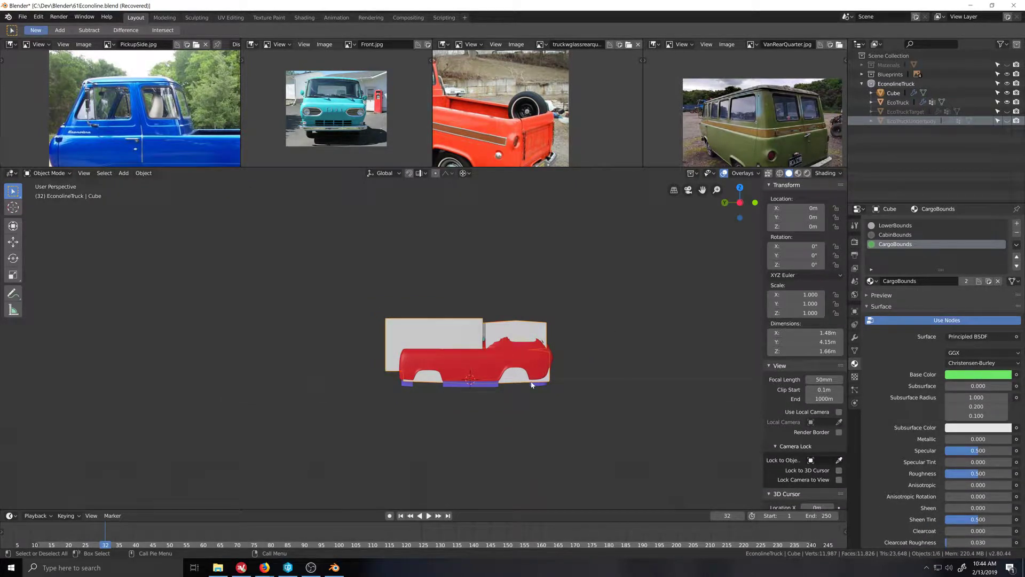
mouse_move(532, 384)
middle_down()
mouse_move(575, 388)
mouse_move(618, 373)
mouse_move(549, 373)
middle_up()
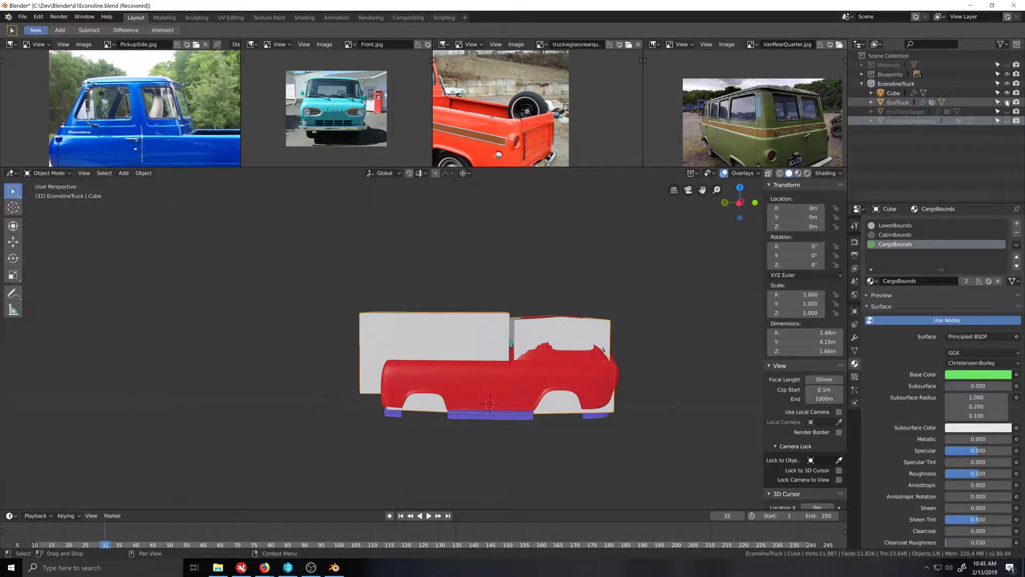
double_click(892, 93)
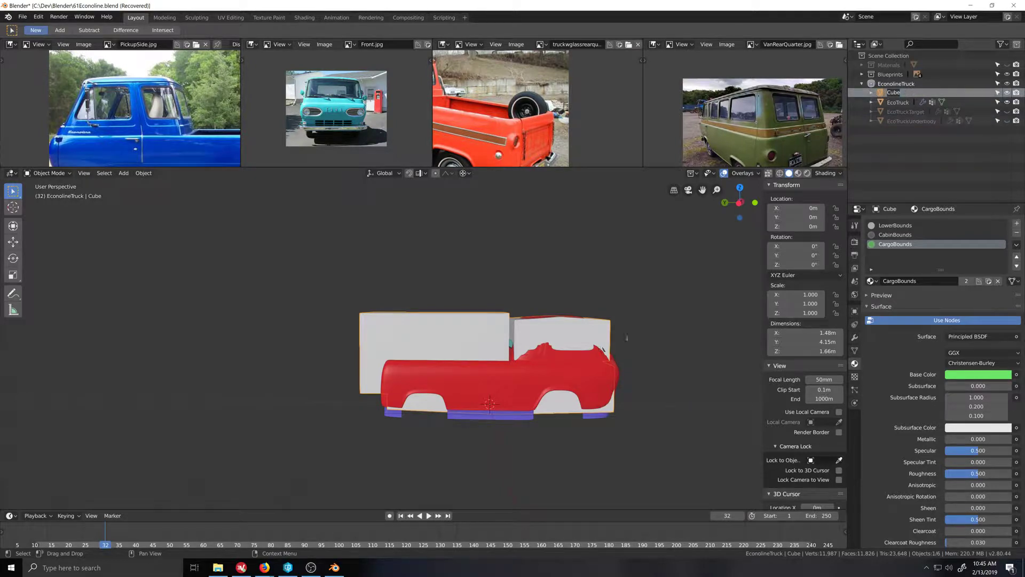
text(EoundingBox)
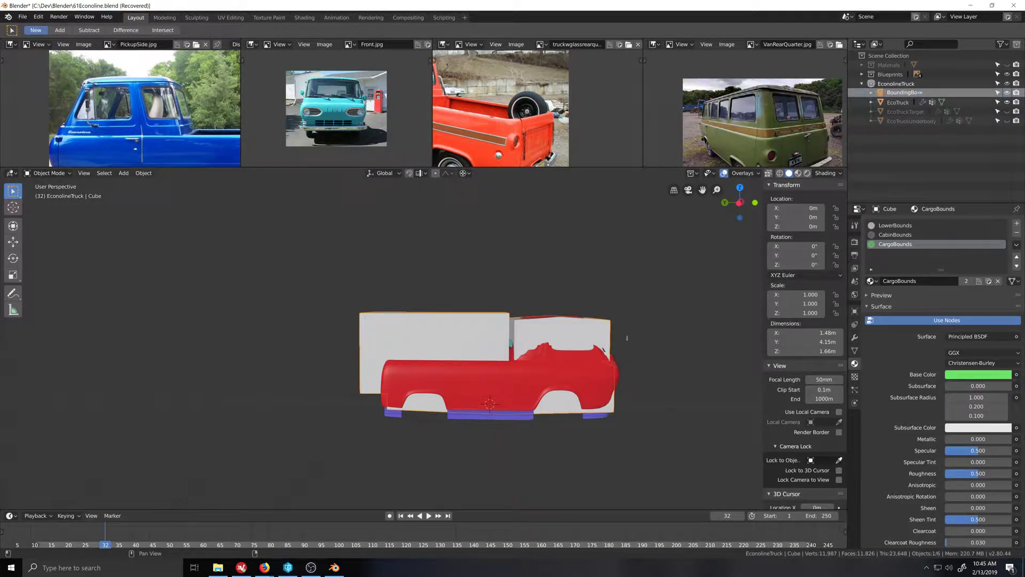
text(es)
key(Return)
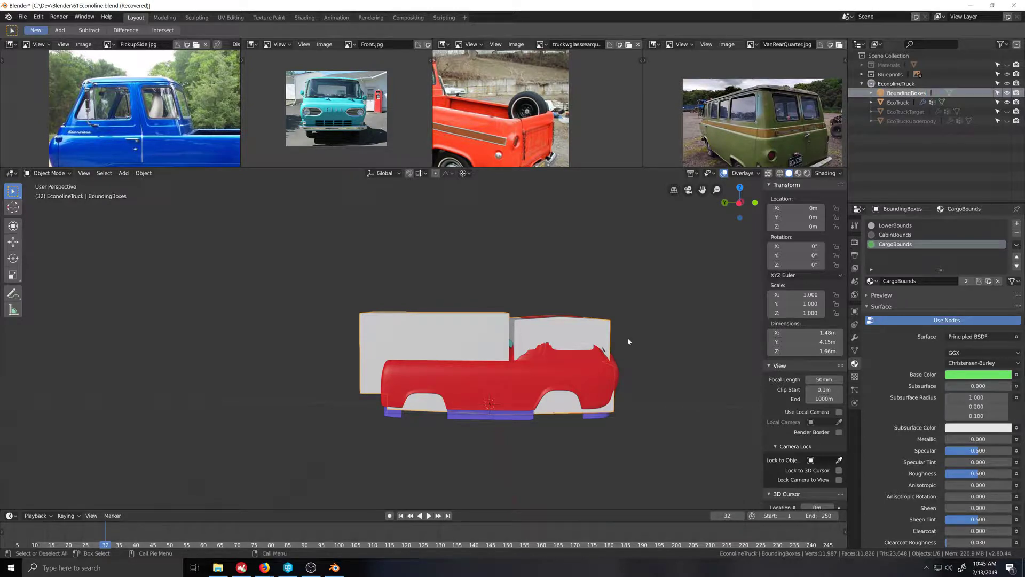
click(1007, 92)
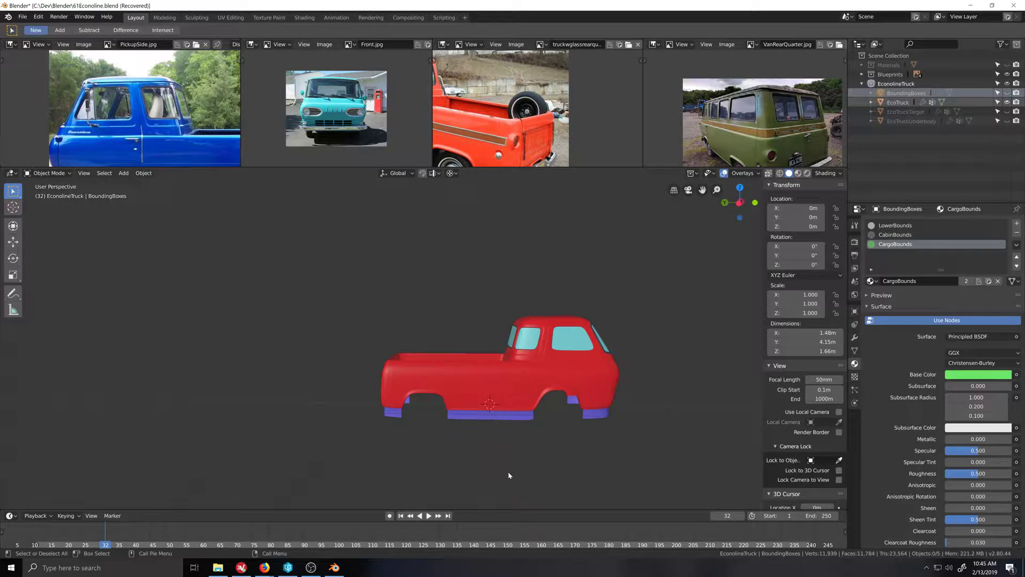
Step: Examine the EcoTruck body and its mesh topology from the side, rear and front
click(517, 379)
shift+middle_drag(474, 393, 523, 385)
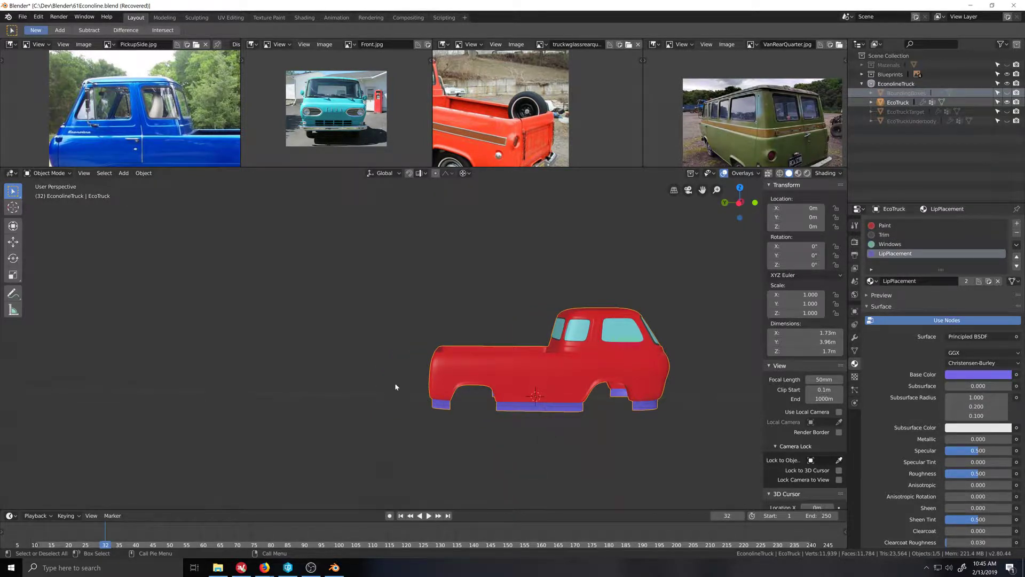
middle_drag(520, 423, 516, 433)
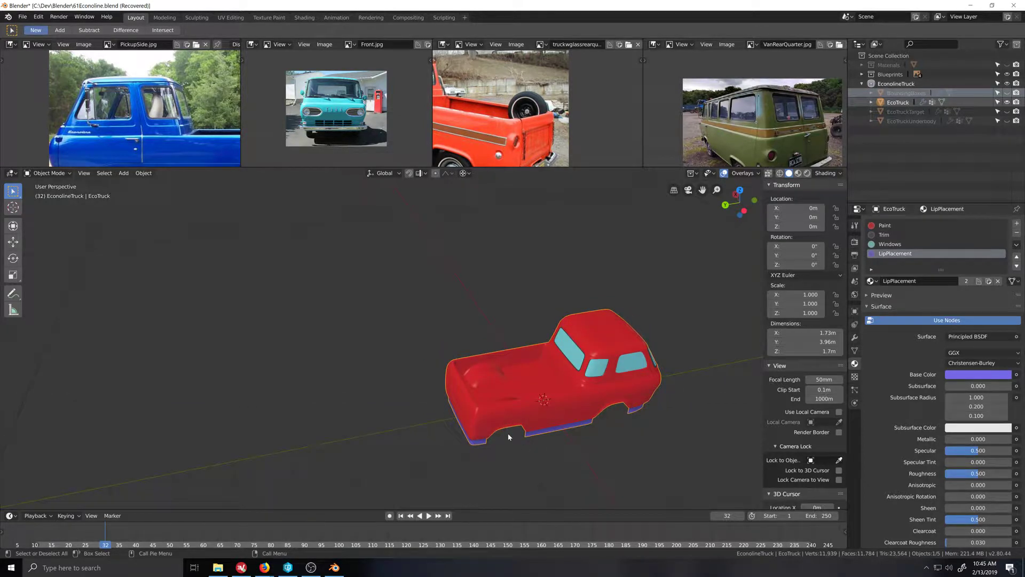
middle_drag(646, 442, 619, 415)
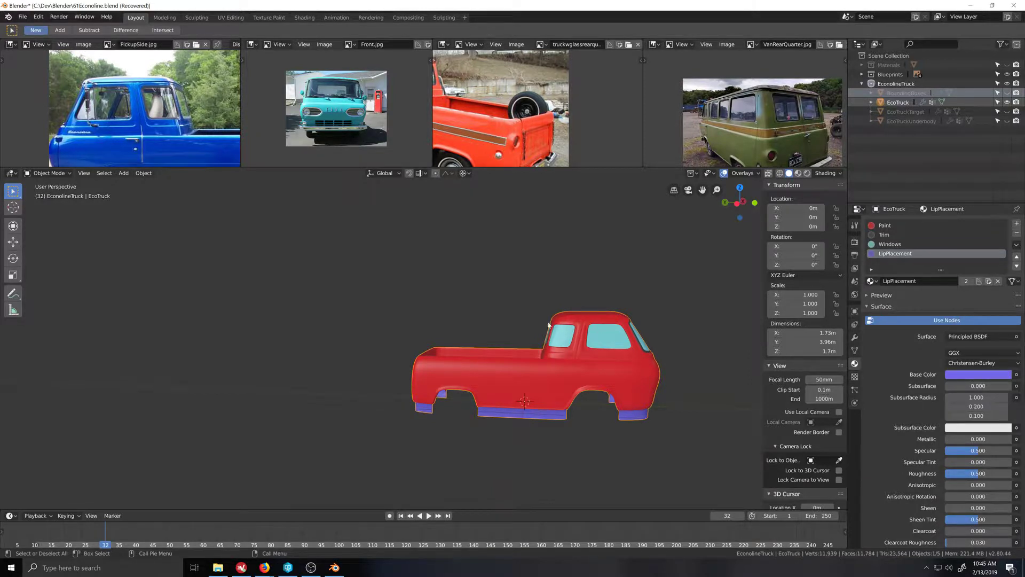
shift+middle_drag(650, 344, 630, 430)
key(Tab)
scroll(503, 396, up, 3)
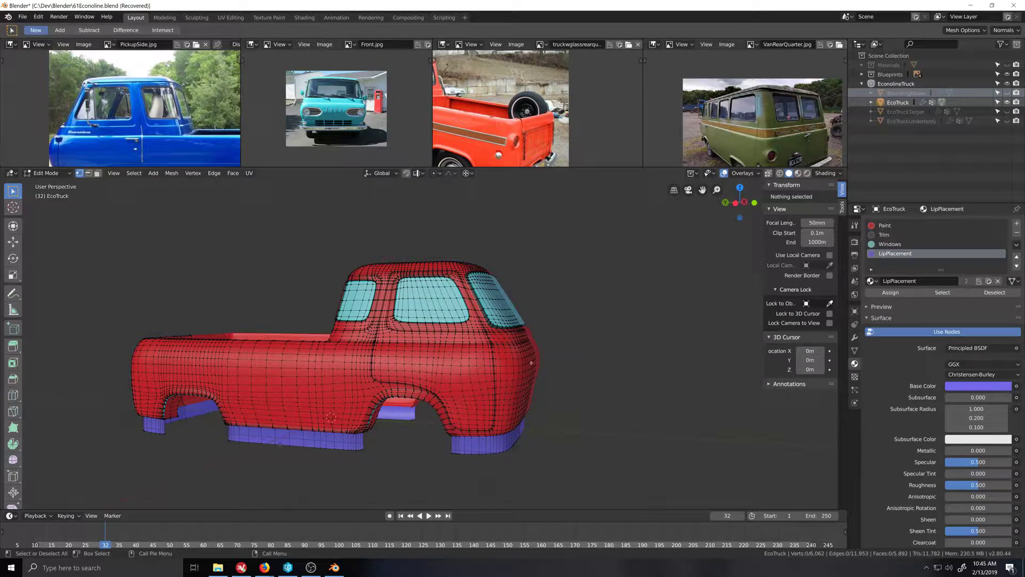
scroll(519, 391, down, 3)
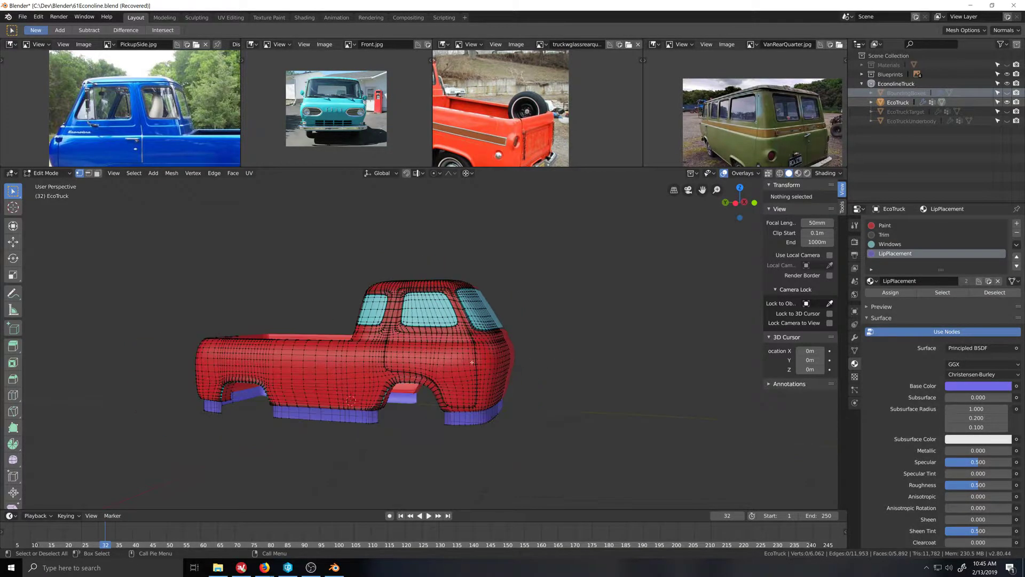
scroll(388, 374, up, 2)
middle_drag(355, 387, 383, 391)
shift+middle_drag(315, 401, 424, 416)
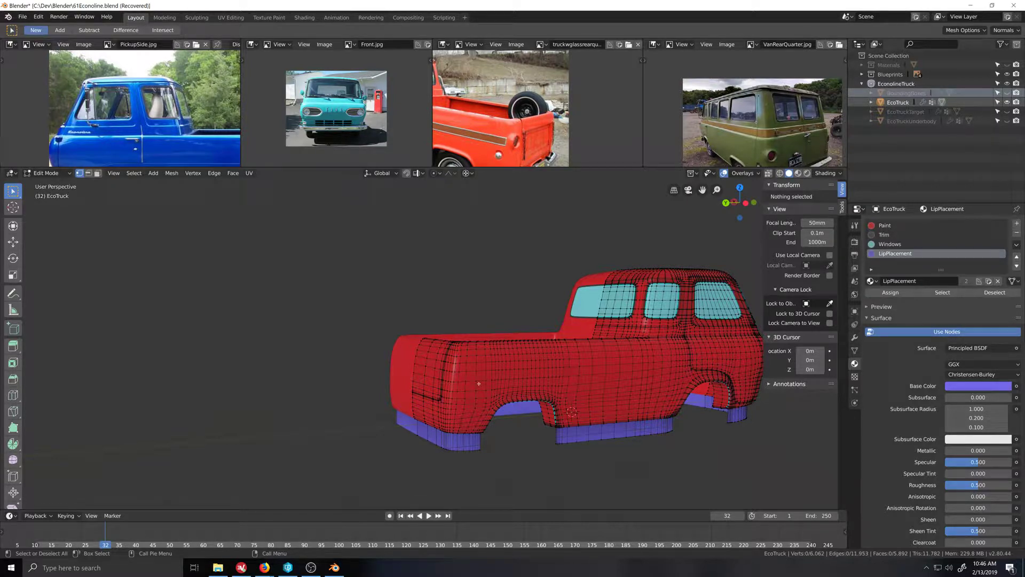
middle_drag(593, 368, 553, 364)
scroll(561, 364, down, 2)
key(Tab)
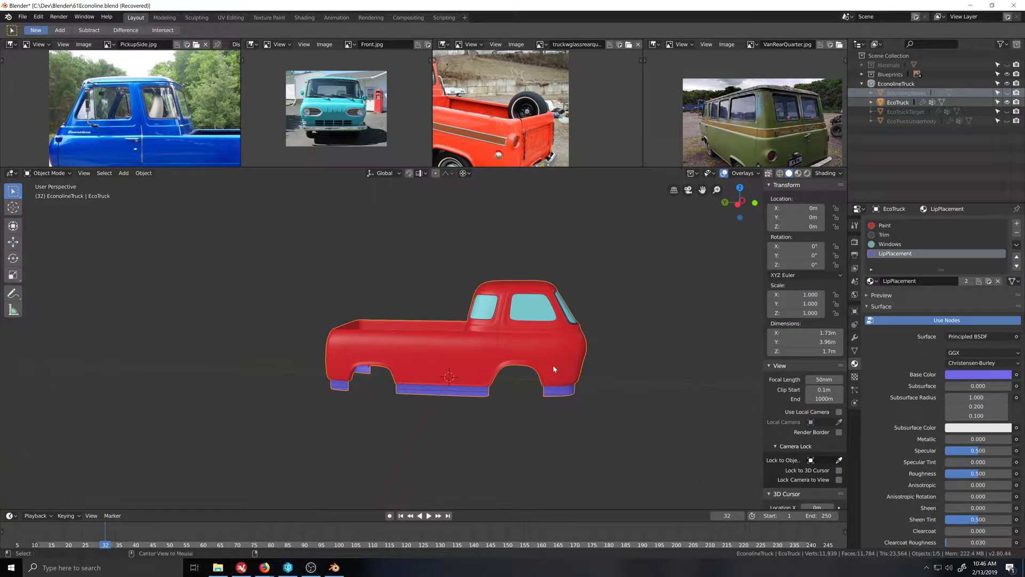
key(alt+a)
middle_drag(572, 403, 593, 413)
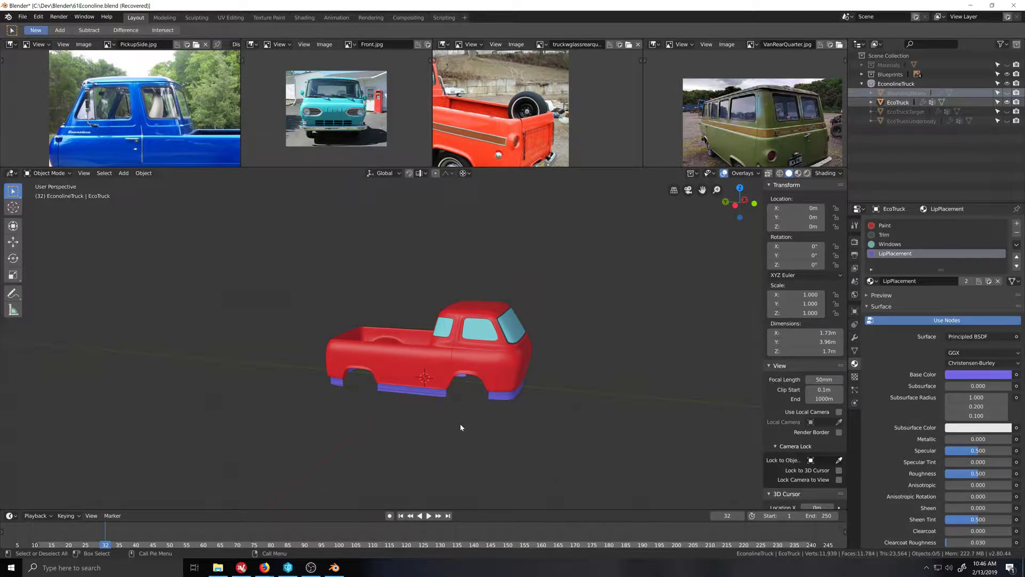
Step: Add an Armature modifier after the Mirror modifier on EcoTruck and collapse its settings
click(856, 339)
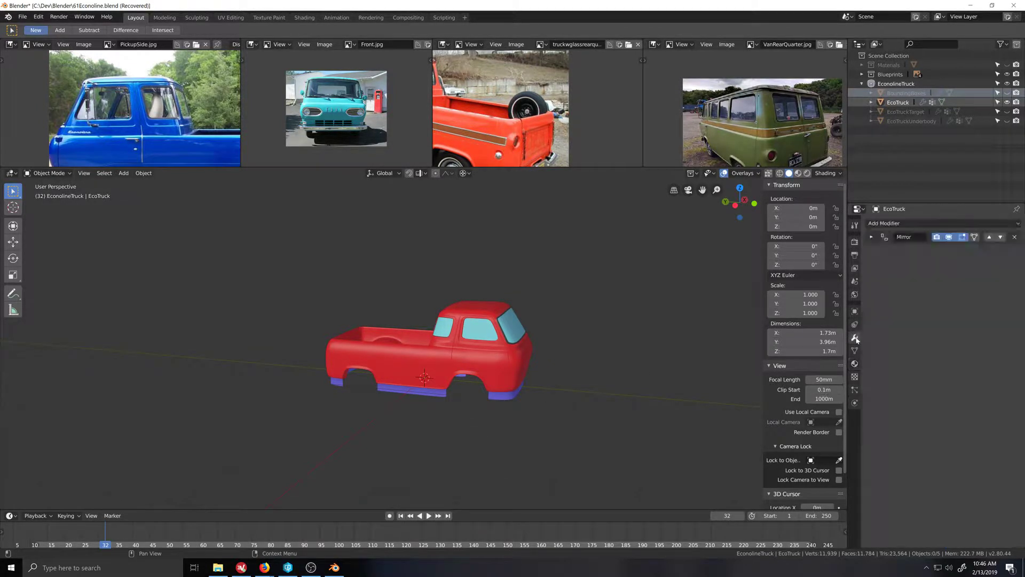
click(914, 223)
click(903, 245)
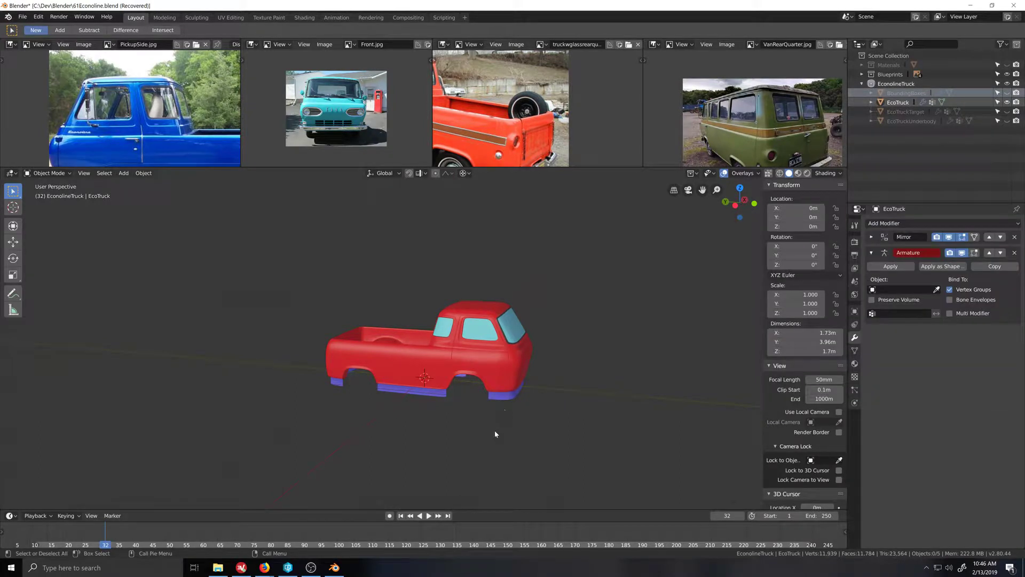
click(872, 254)
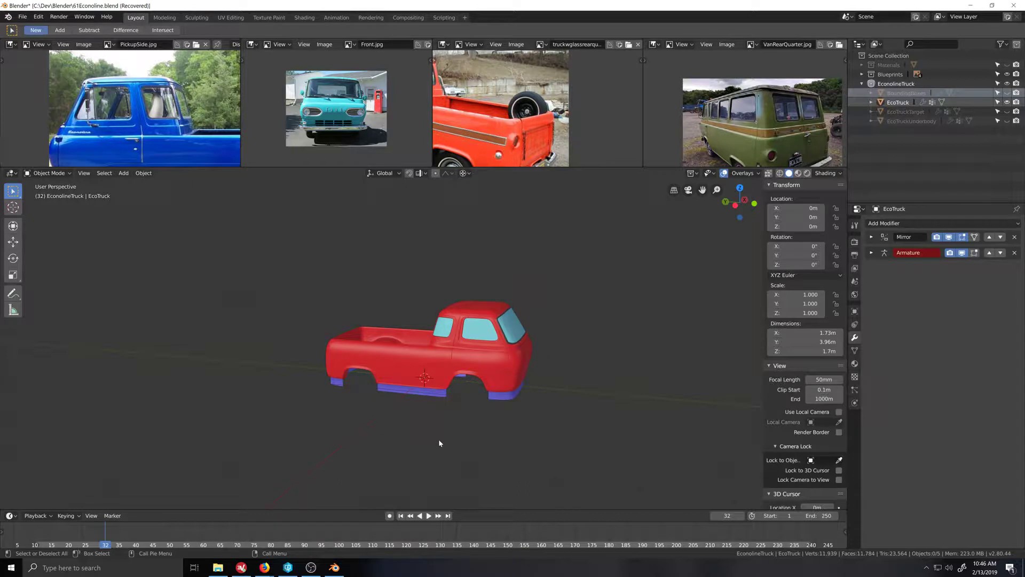
Step: Add a single-bone armature with a 1 m radius at the origin and set it to display in front
key(shift+a)
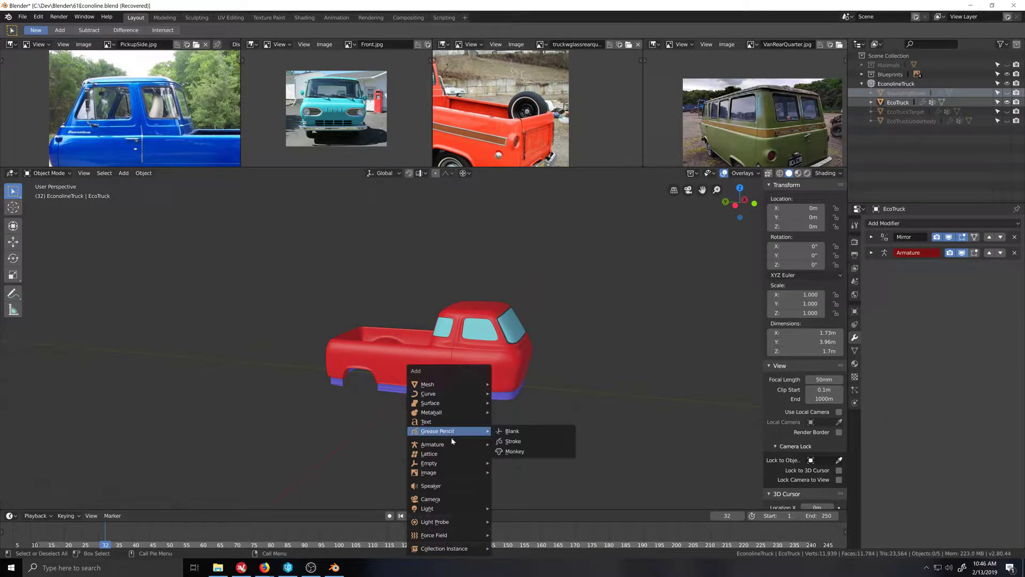
mouse_move(454, 444)
click(520, 444)
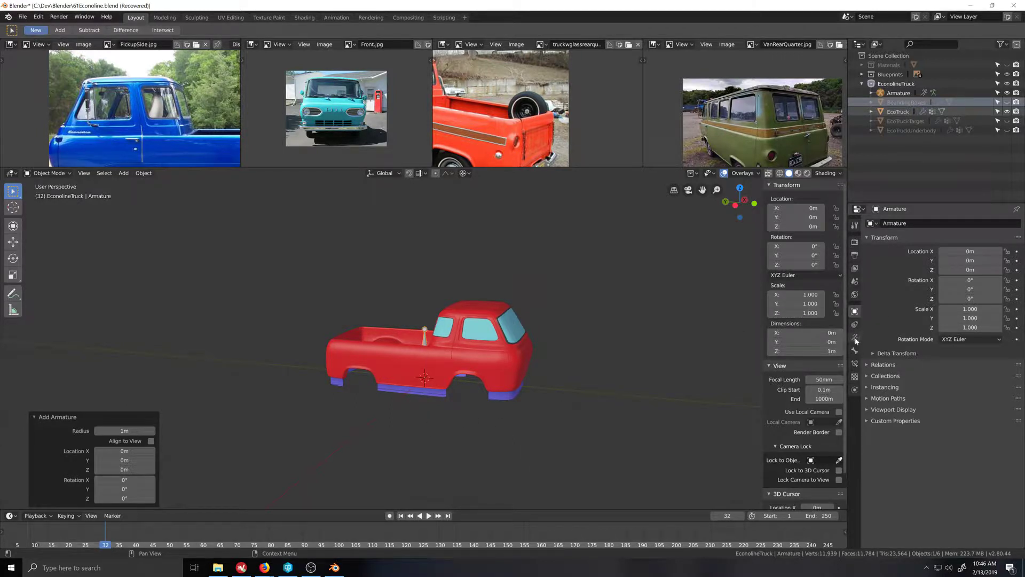
click(866, 409)
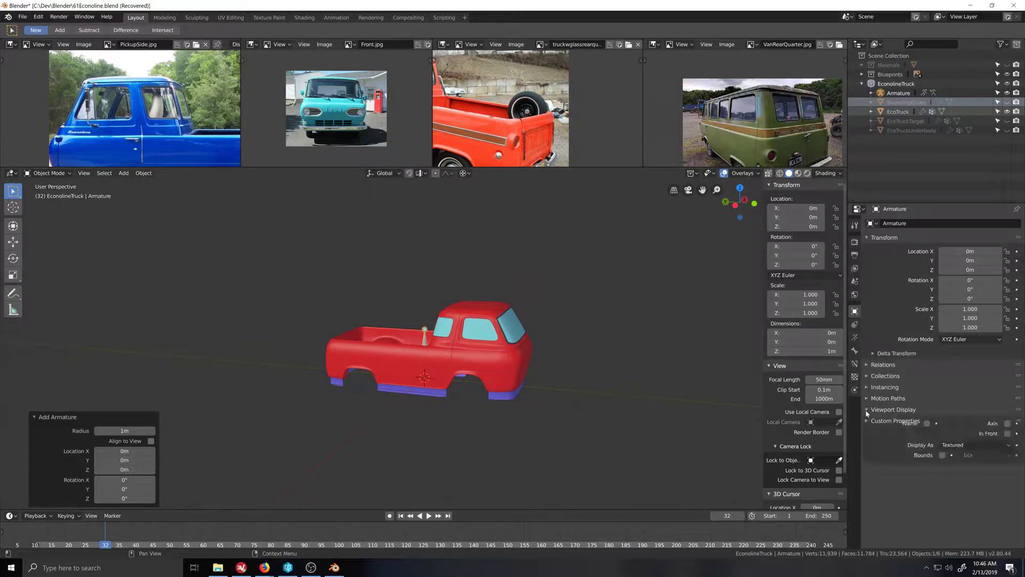
click(1007, 434)
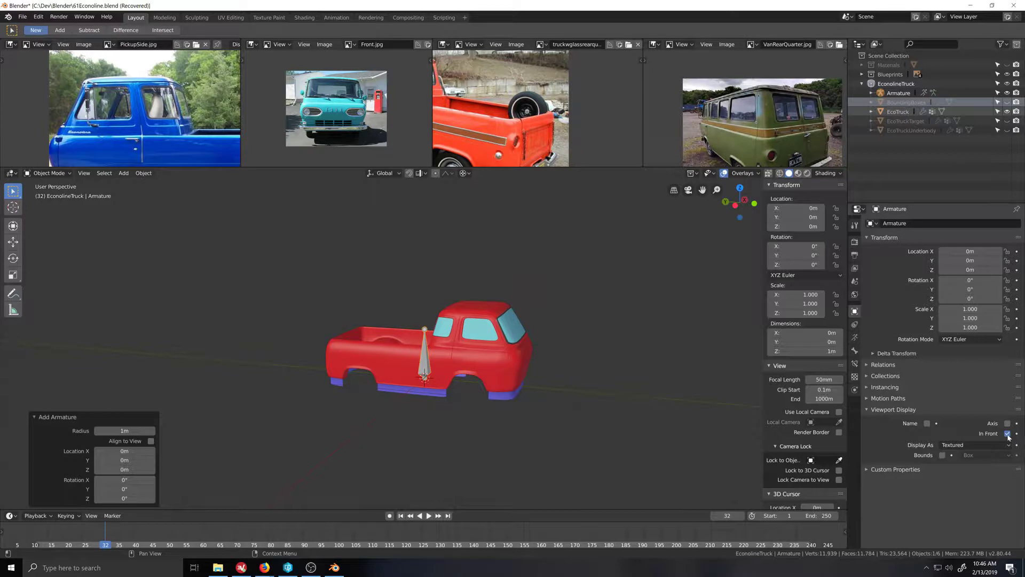
Step: Turn on bone names in the armature's viewport display, leaving the object name hidden
click(928, 424)
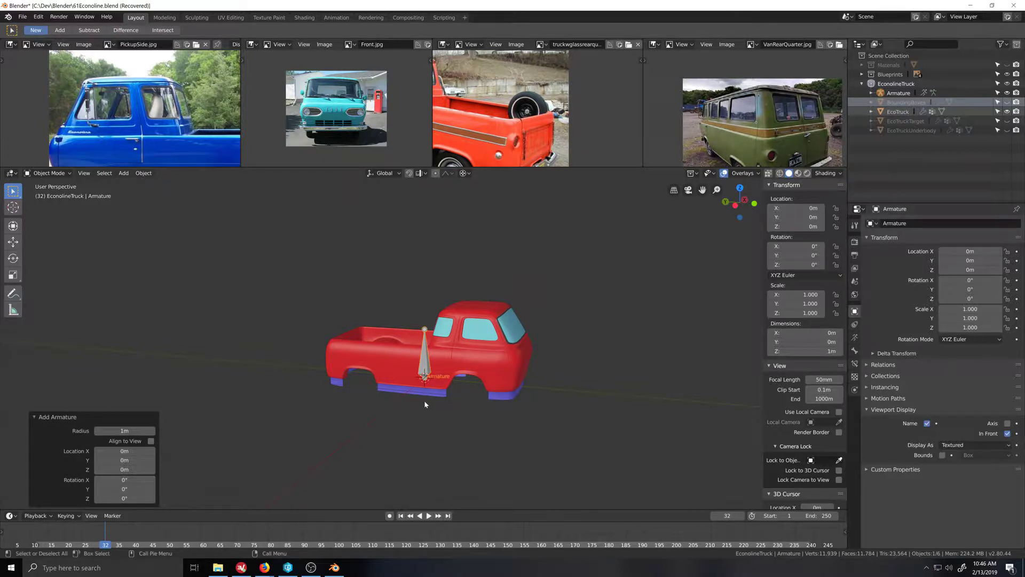
click(928, 424)
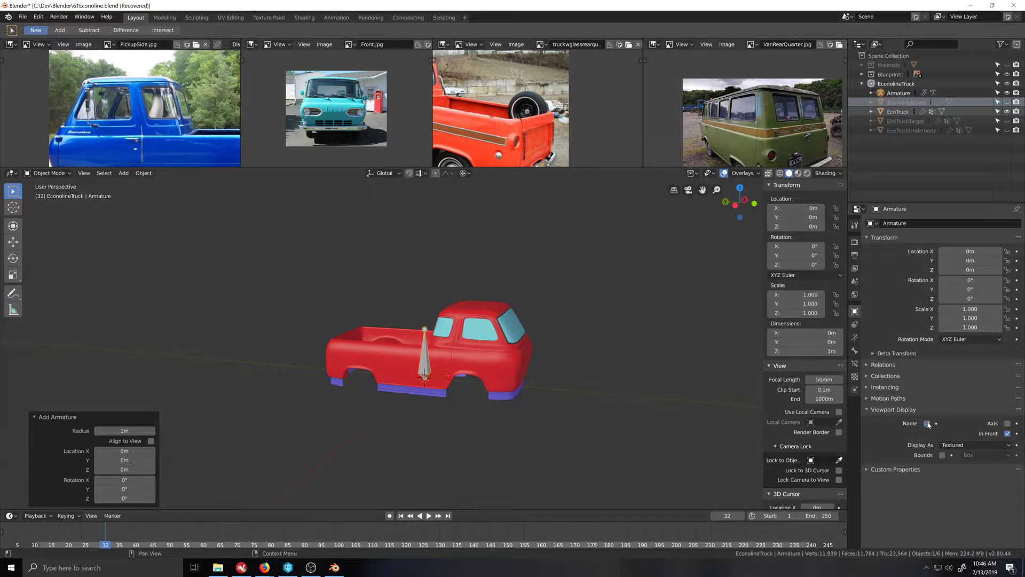
click(855, 350)
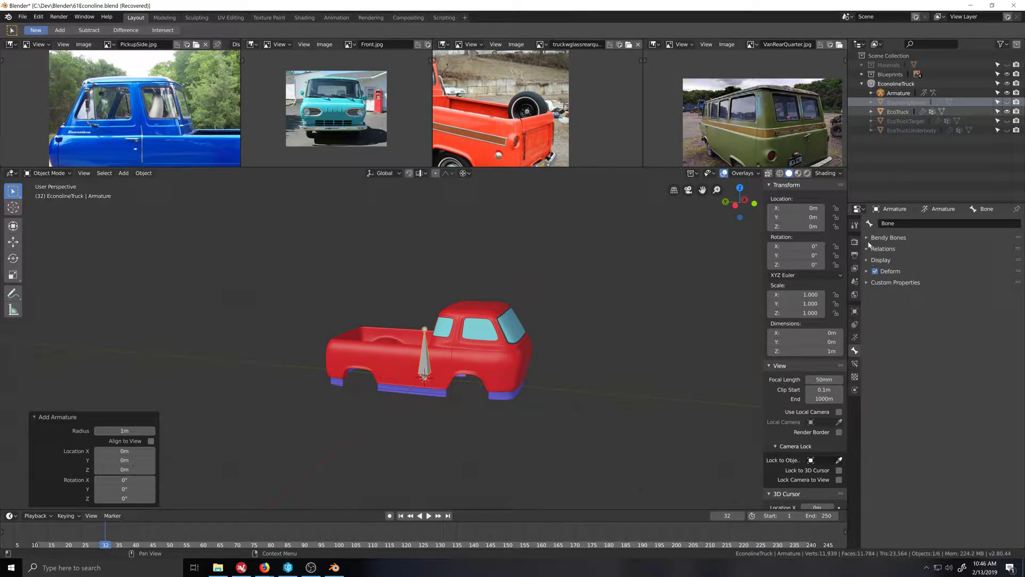
click(855, 338)
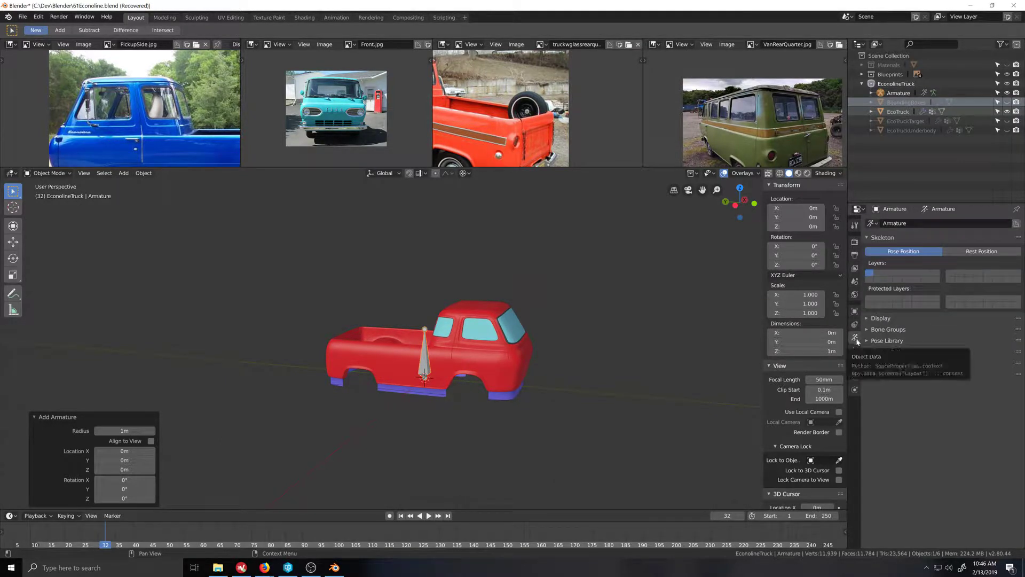
click(868, 318)
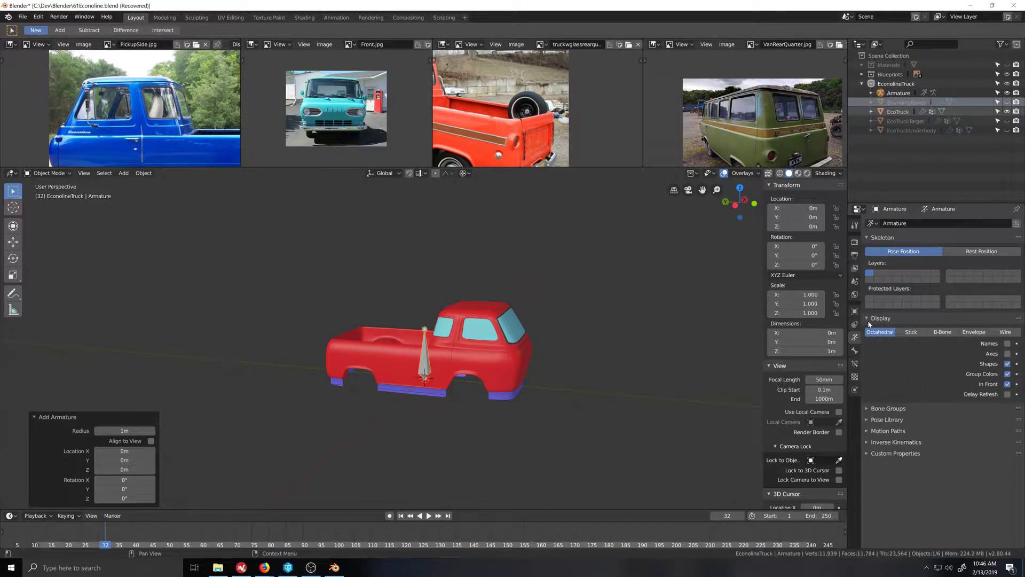
click(1007, 344)
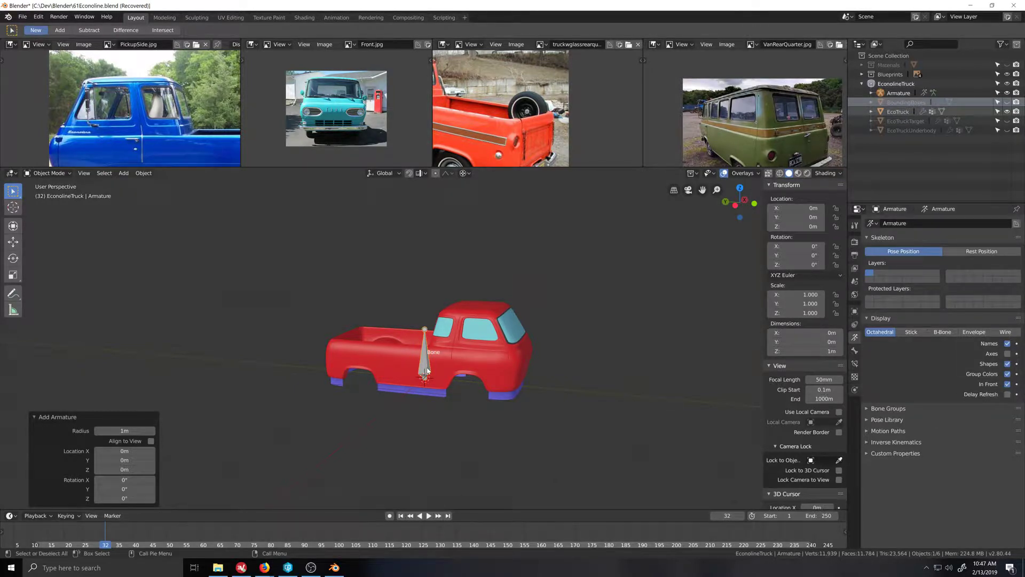
Step: Scale the armature to about 0.493 and rename its single bone Root Bone
key(s)
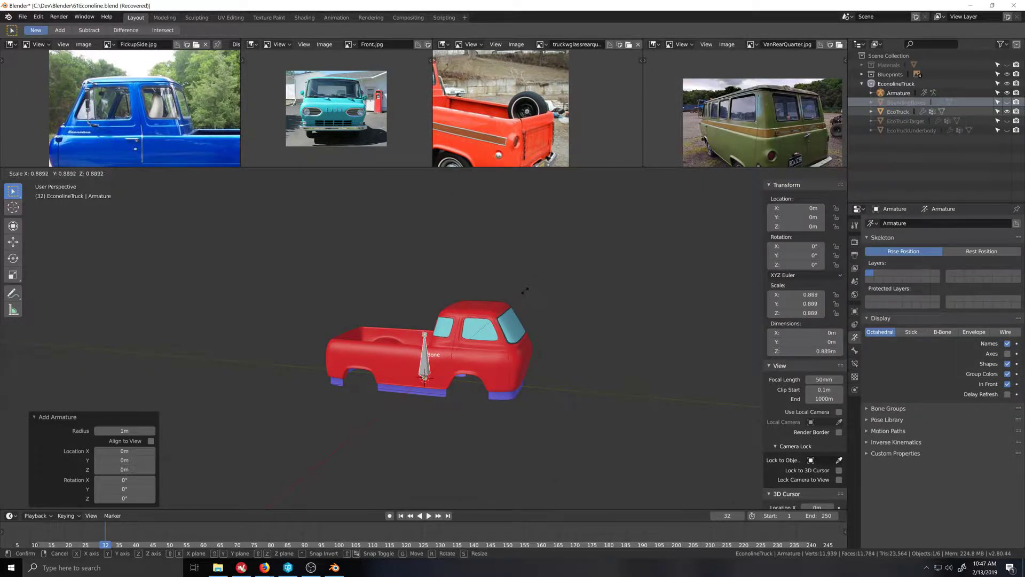
click(479, 334)
click(855, 350)
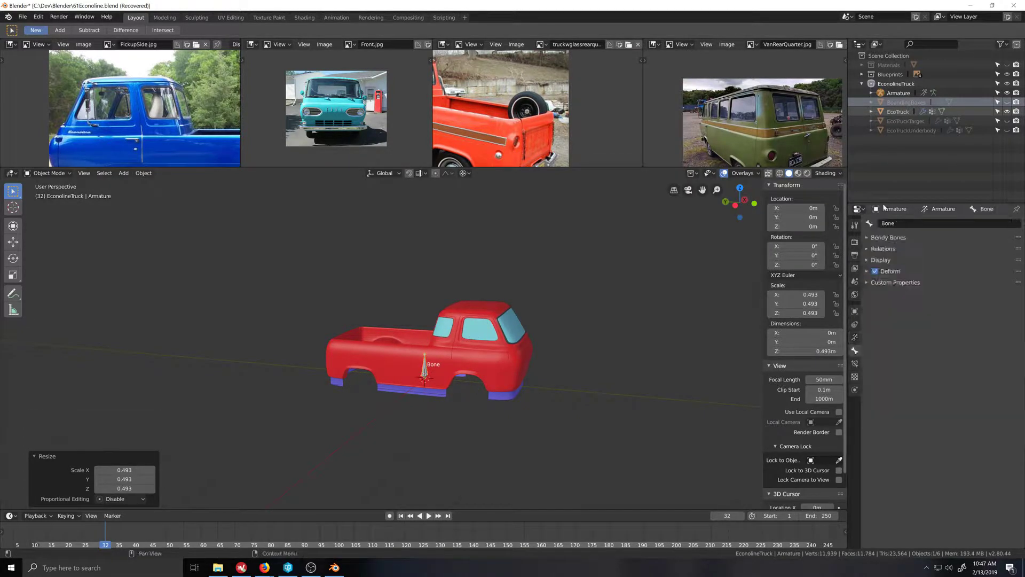
click(897, 225)
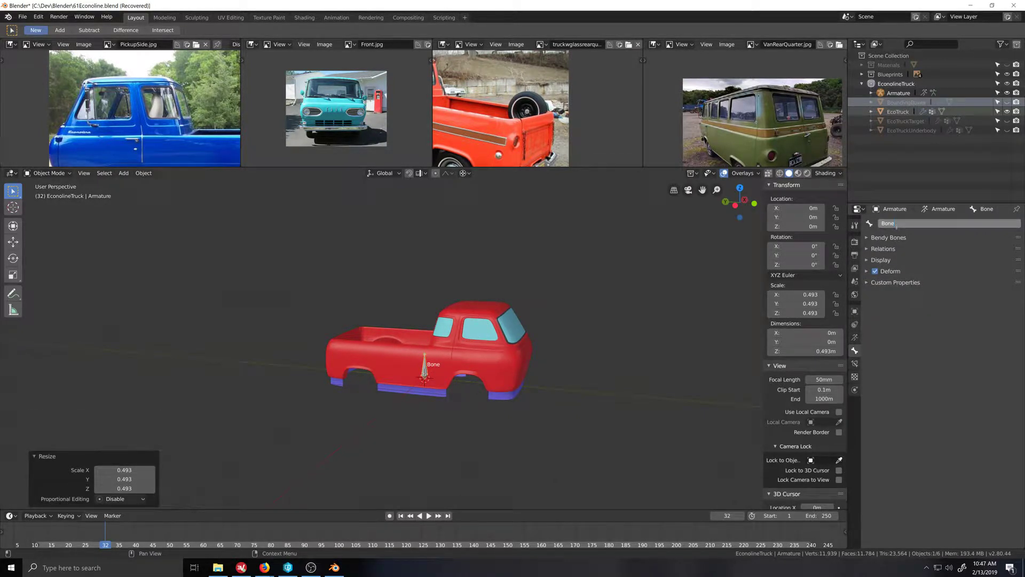
text(RootBone)
key(Return)
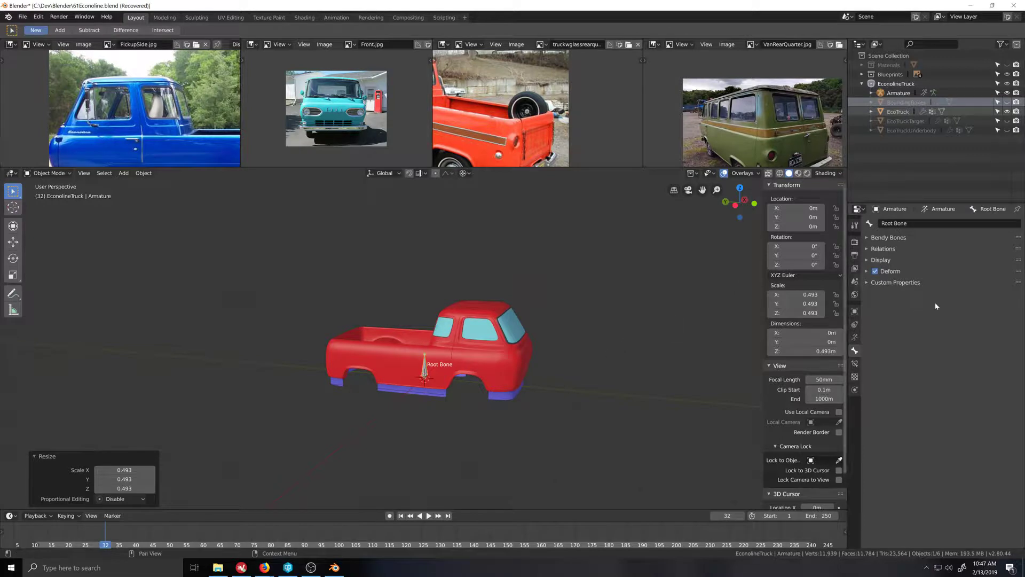
Step: Set Armature as the target object of EcoTruck's Armature modifier and collapse the modifier's settings
click(528, 359)
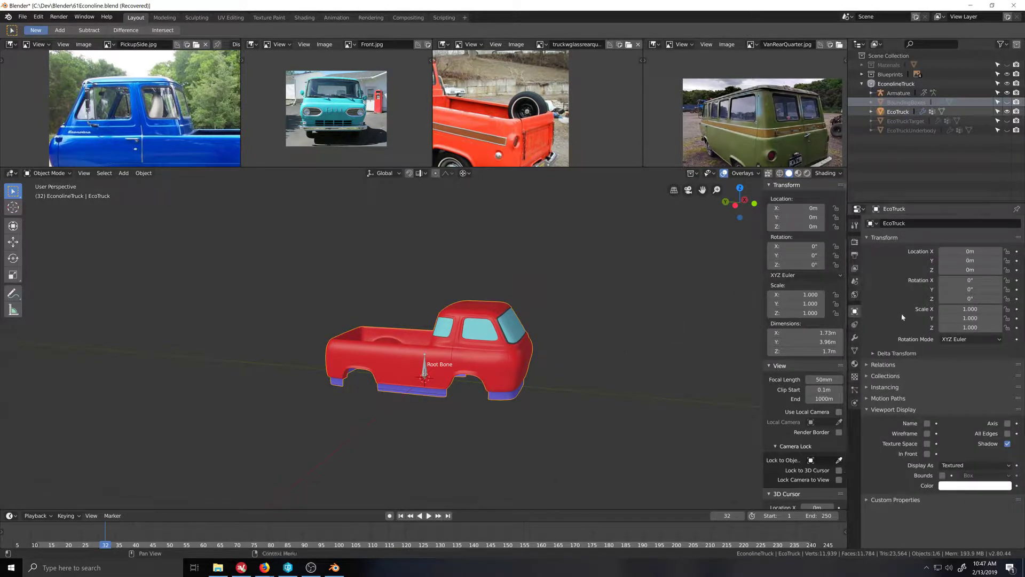
click(855, 364)
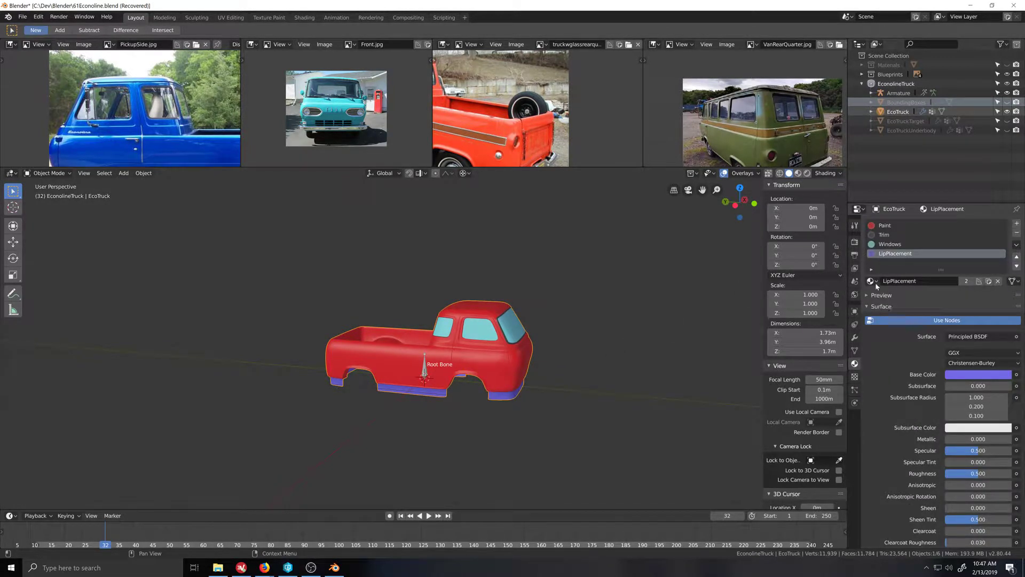
click(855, 337)
click(872, 253)
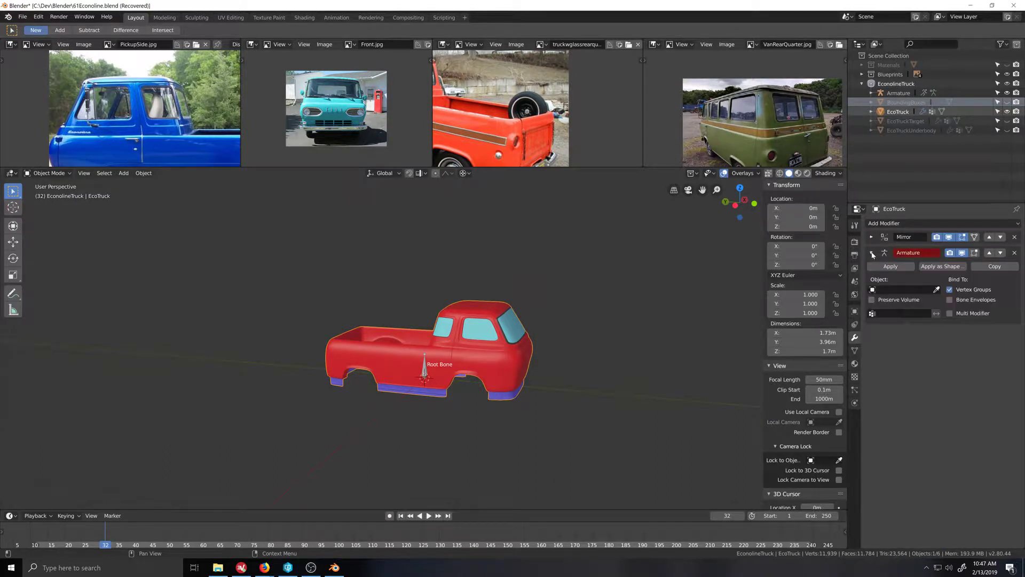
click(897, 288)
click(913, 303)
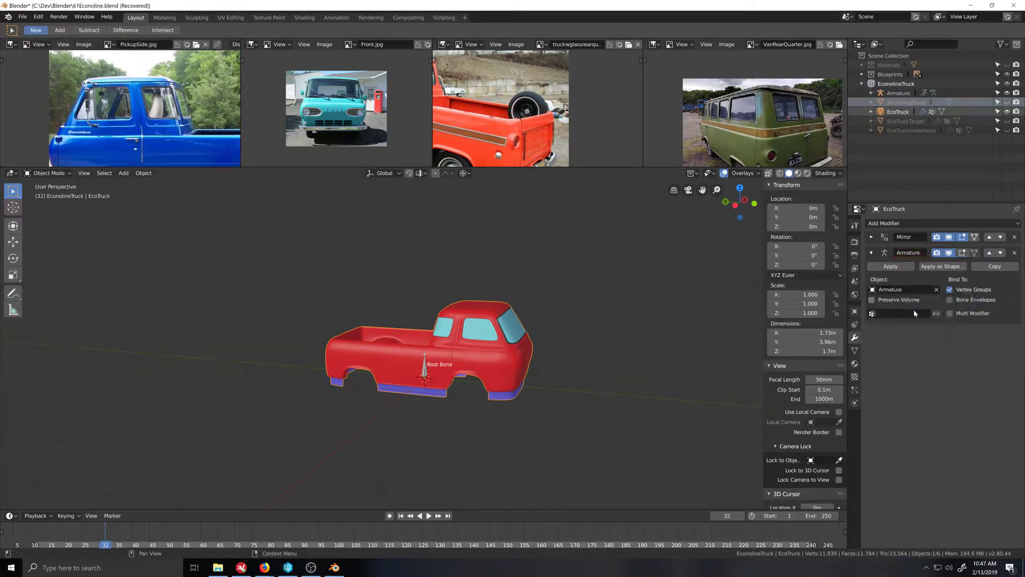
click(872, 254)
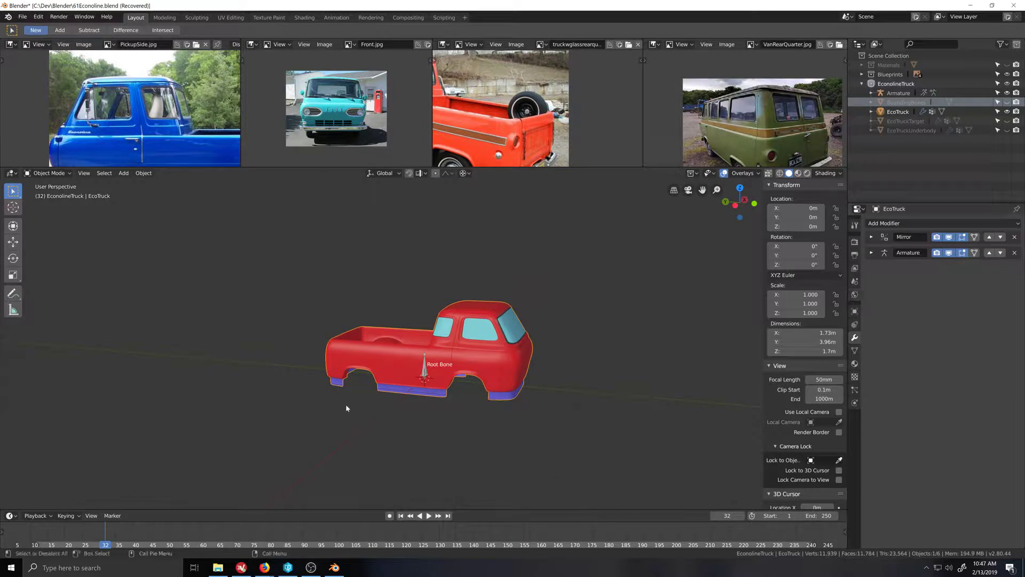
Step: Duplicate Root Bone in armature Edit Mode and move the copy about 2.8 m along Y, behind the truck's rear
click(426, 368)
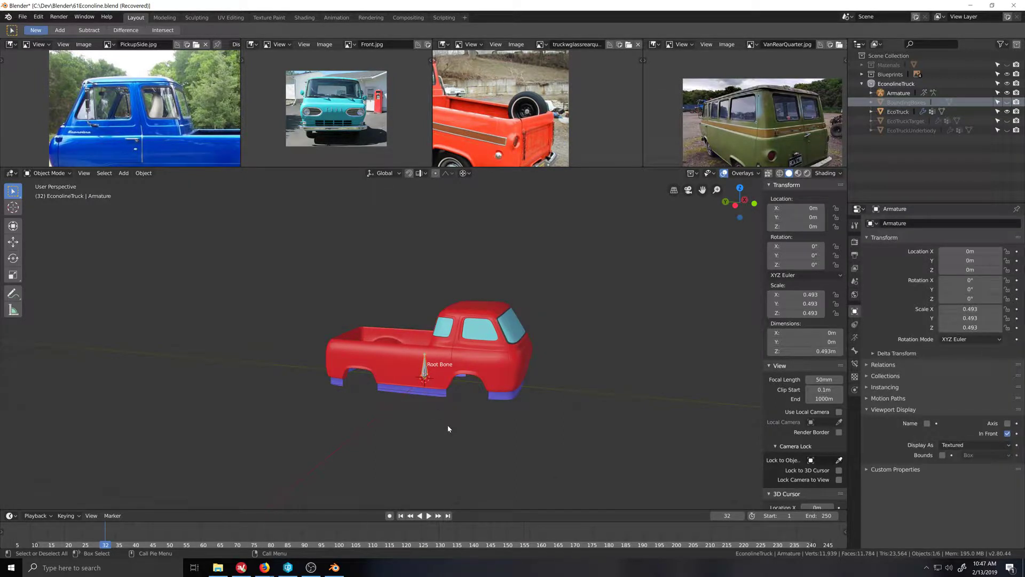
scroll(448, 424, up, 3)
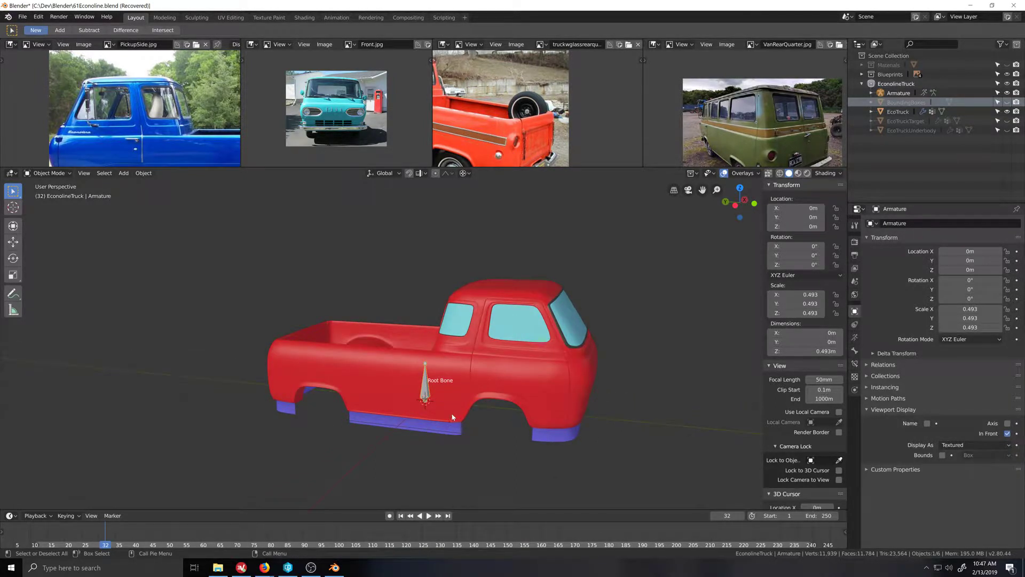
key(Tab)
key(a)
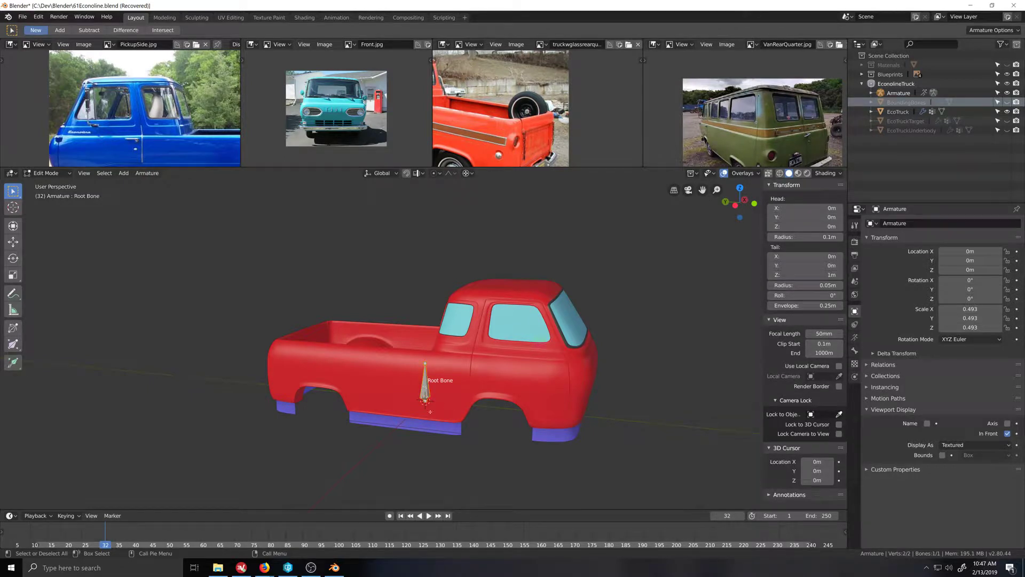
scroll(446, 414, down, 3)
middle_drag(448, 414, 489, 412)
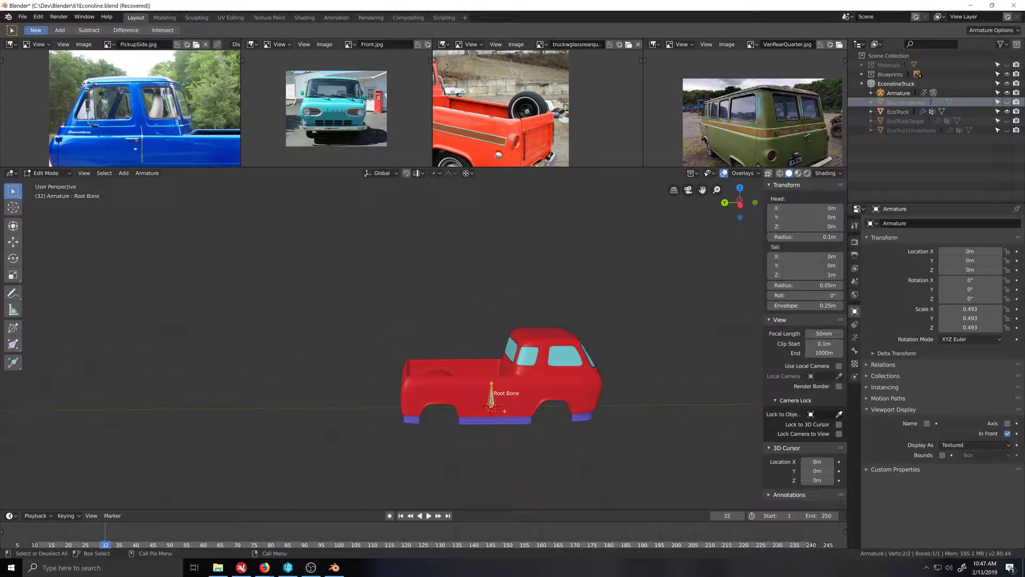
key(shift+d)
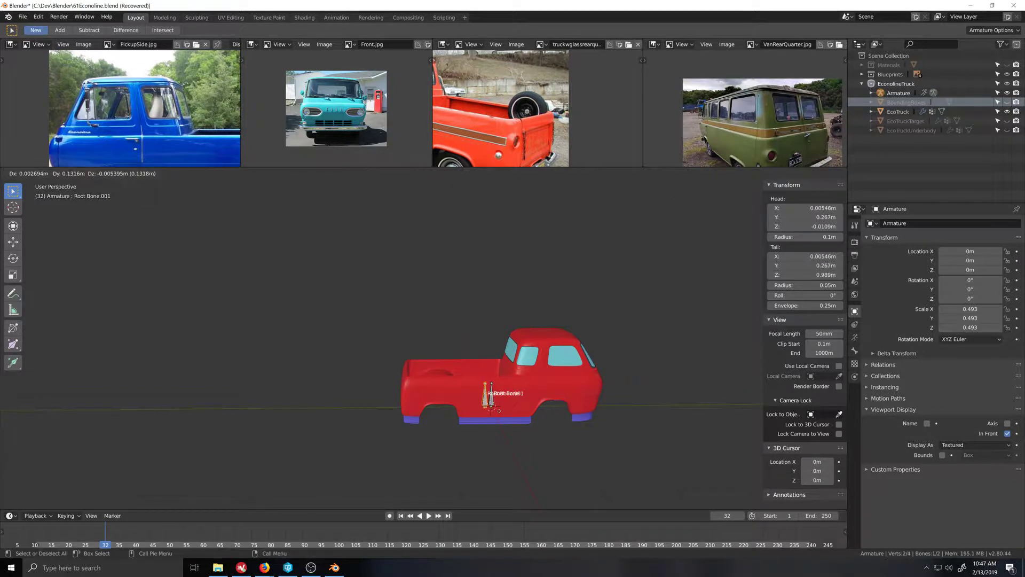
key(Escape)
key(g)
key(y)
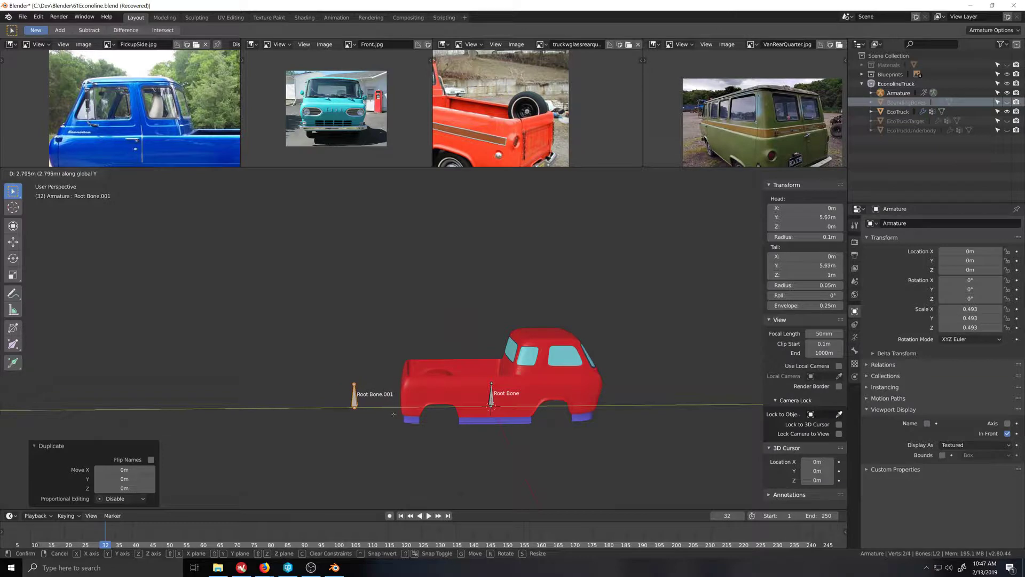
click(397, 414)
Step: Rename the duplicated bone behind the truck RearMorph and leave armature editing
click(855, 351)
click(909, 224)
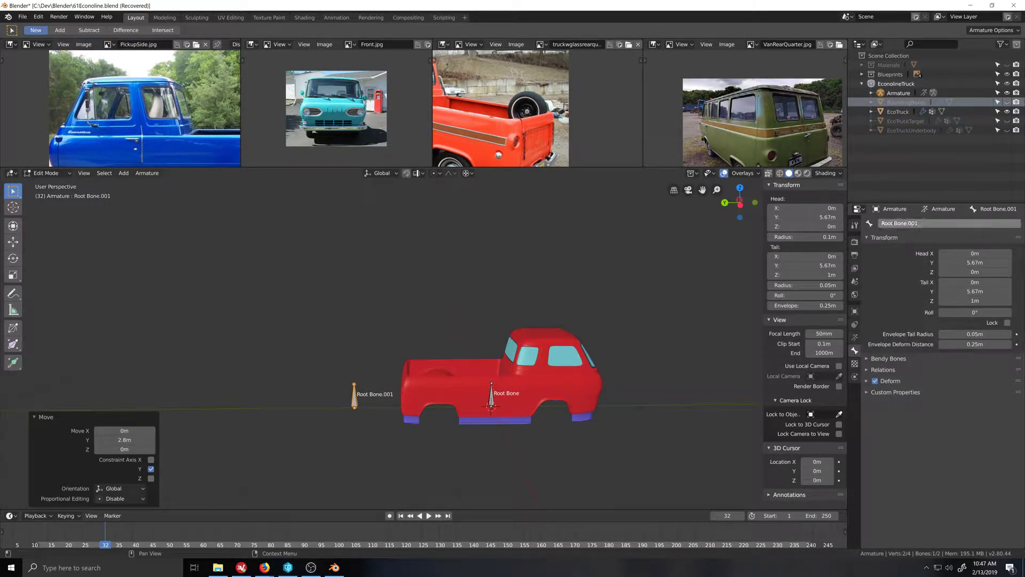
double_click(913, 223)
key(BackSpace)
key(BackSpace)
key(BackSpace)
key(BackSpace)
key(BackSpace)
key(BackSpace)
key(BackSpace)
key(BackSpace)
key(BackSpace)
key(BackSpace)
key(BackSpace)
text(RearMorph)
key(Return)
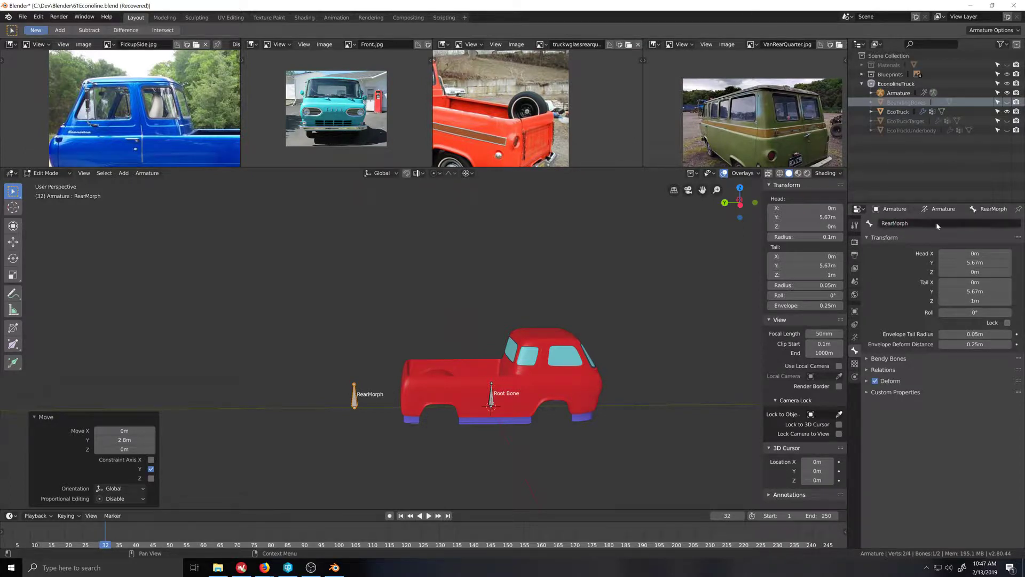
key(Tab)
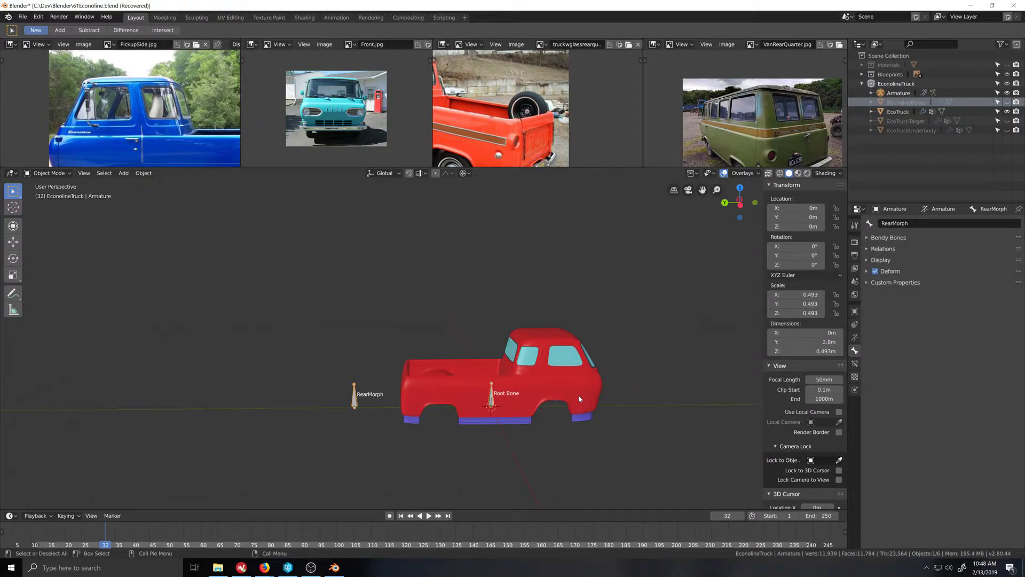
Step: Examine EcoTruck's mesh from the side and underneath in Edit Mode, and return to Object Mode
click(578, 395)
middle_drag(578, 396, 586, 395)
key(Tab)
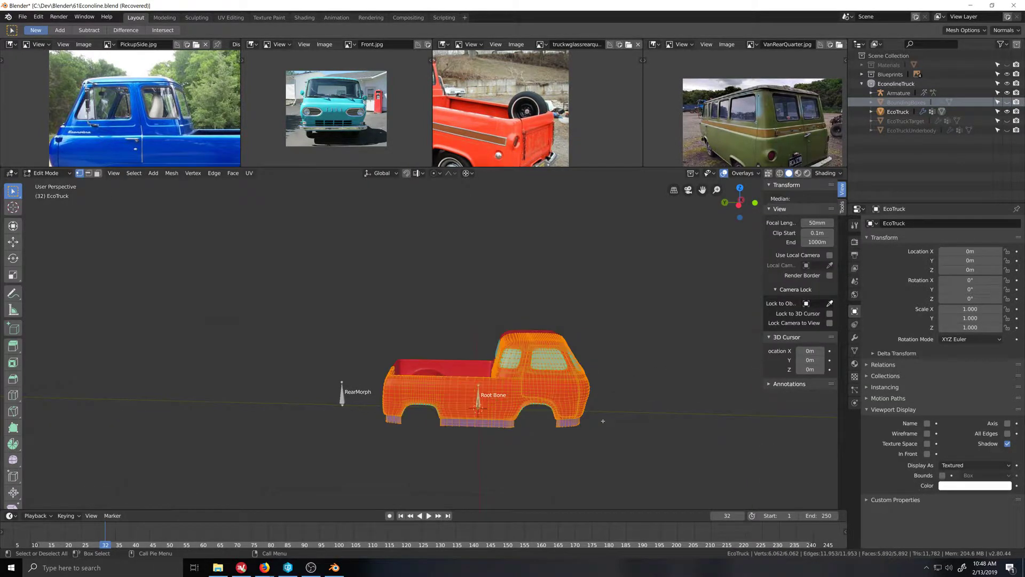
middle_drag(608, 431, 602, 400)
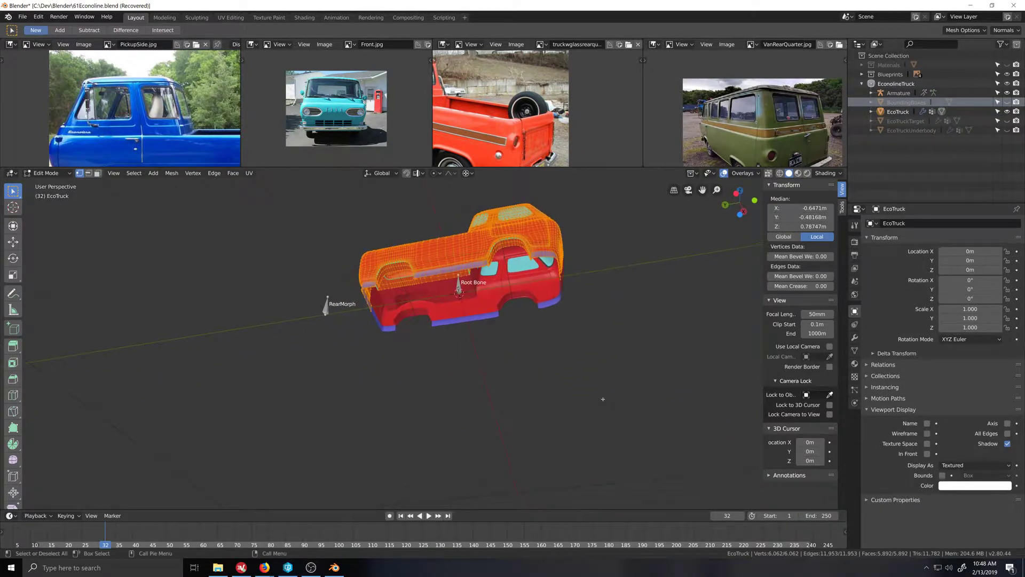
scroll(604, 401, up, 3)
scroll(606, 402, up, 1)
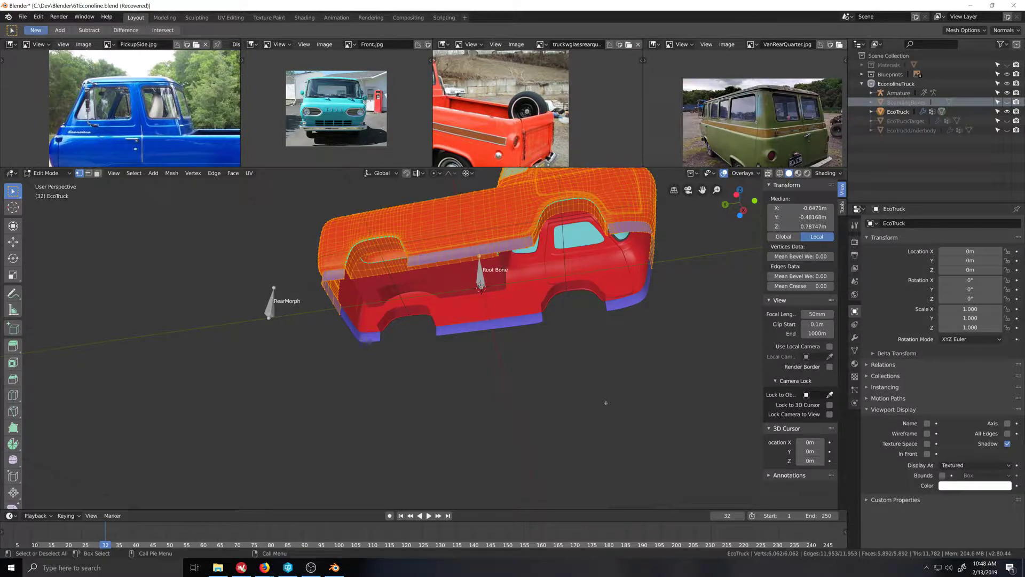
scroll(606, 403, down, 3)
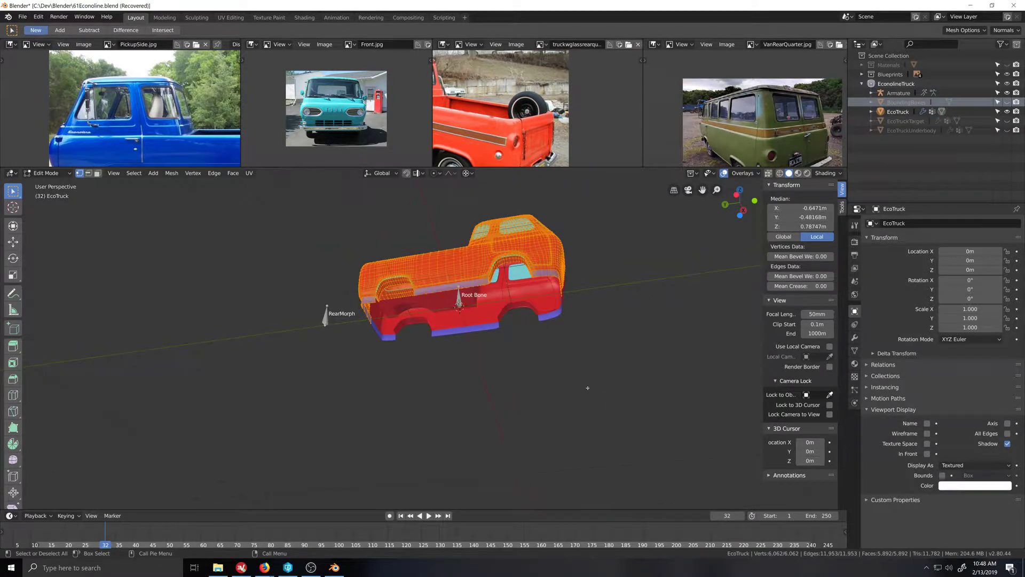
key(Tab)
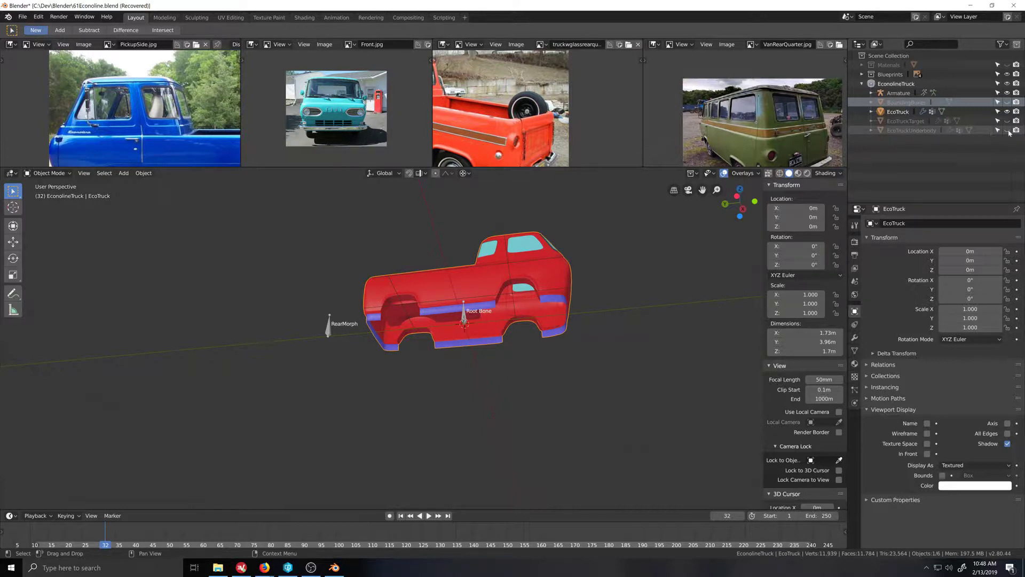
Step: Unhide EcoTruckUnderbody and select its entire mesh in Edit Mode
click(884, 131)
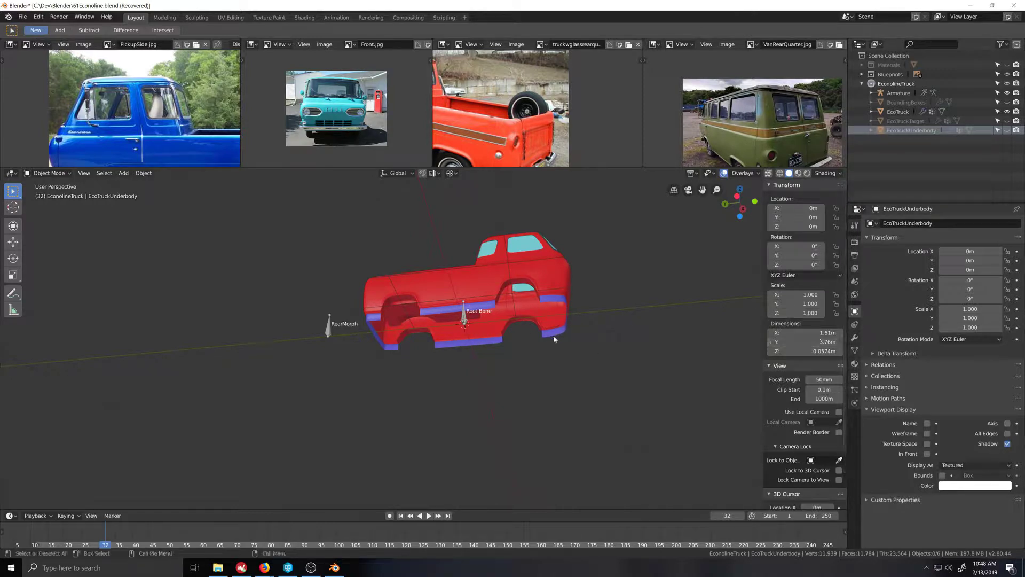
mouse_move(478, 325)
middle_down()
mouse_move(487, 321)
mouse_move(486, 339)
middle_up()
scroll(478, 347, up, 4)
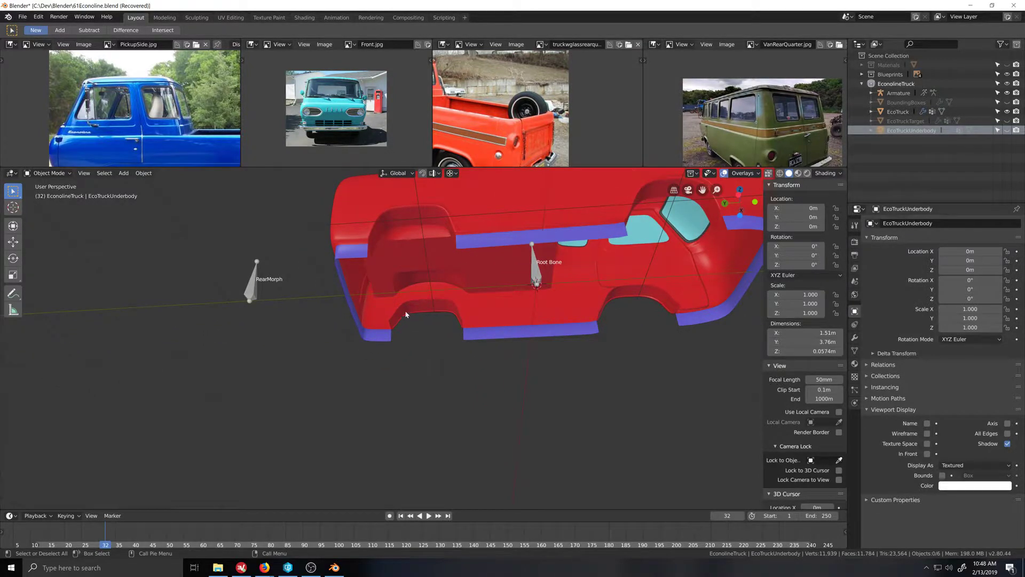
middle_drag(410, 316, 374, 299)
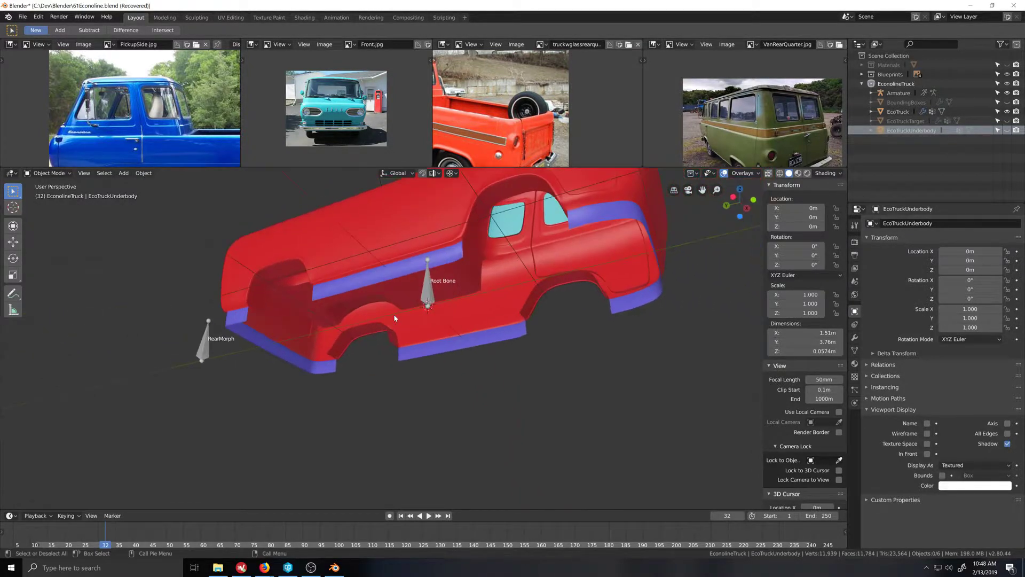
click(1007, 130)
key(Tab)
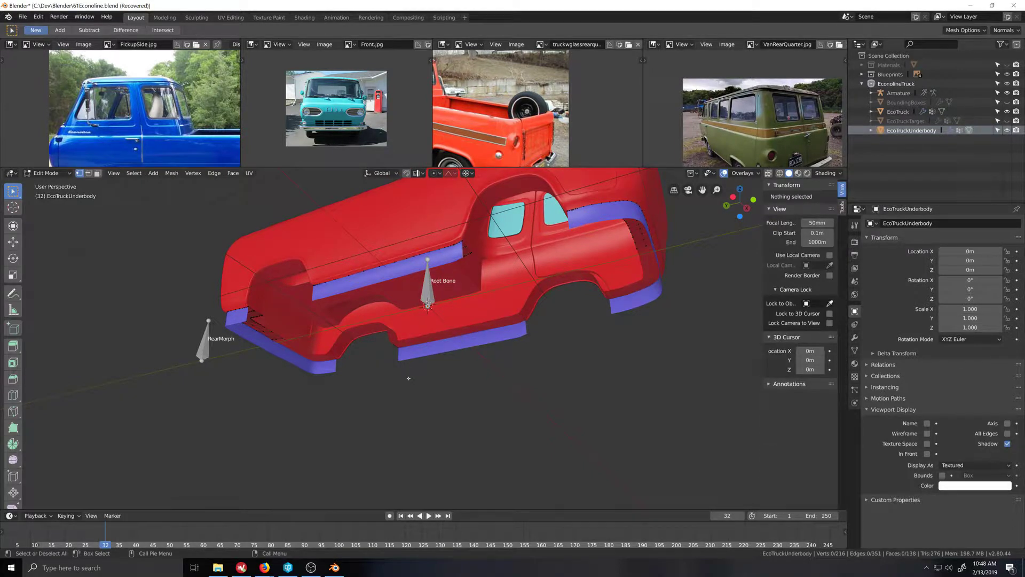
middle_drag(411, 362, 527, 397)
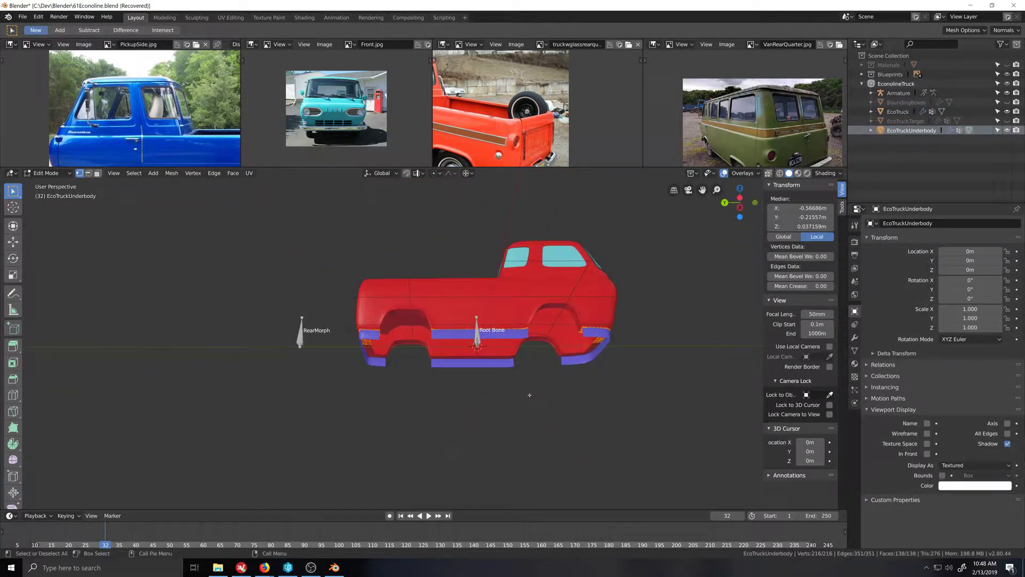
Step: Delete the Shrink and DoorSeamShrink vertex groups from EcoTruckUnderbody
click(855, 338)
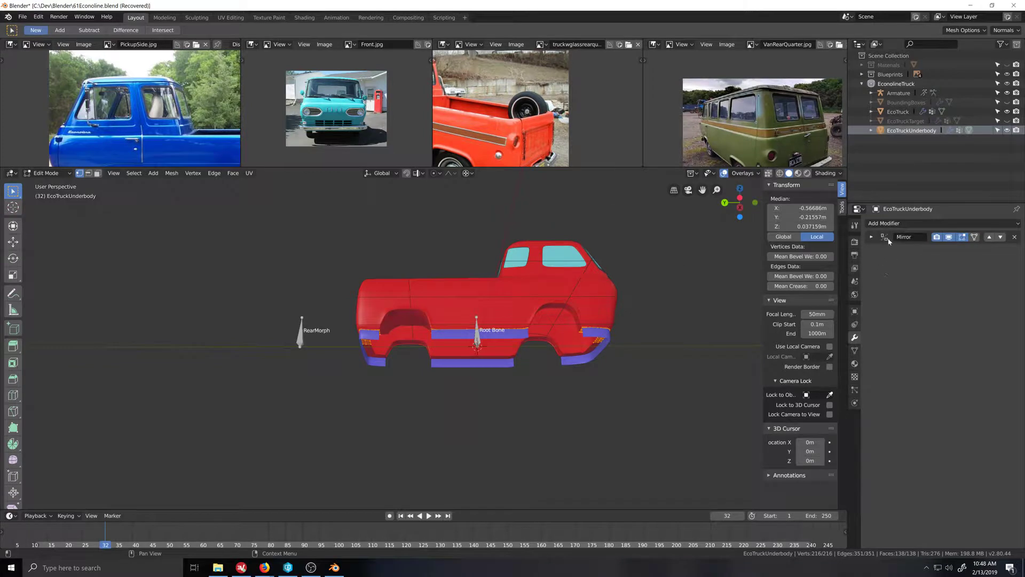
click(855, 351)
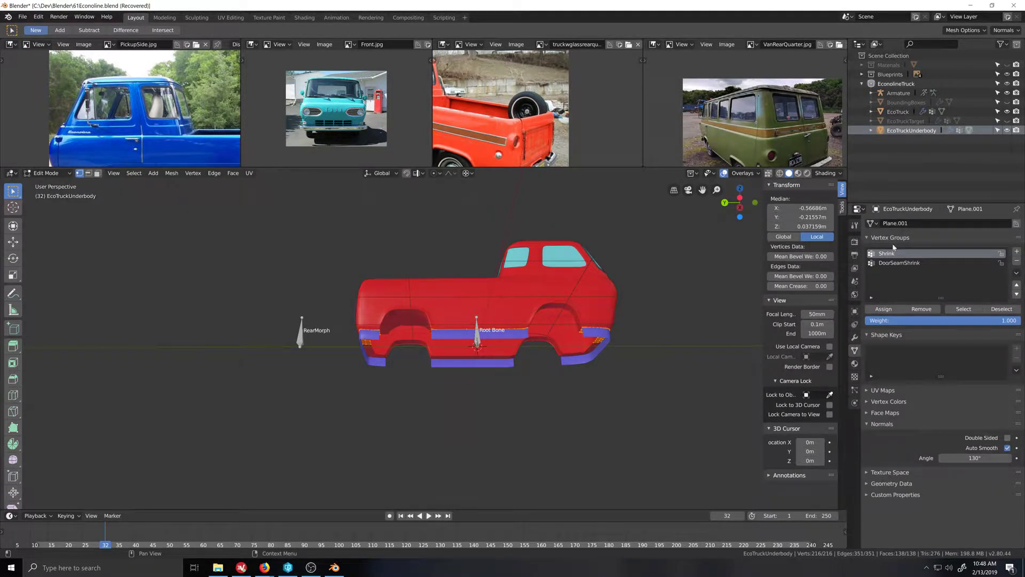
click(1018, 261)
click(1018, 261)
Step: Add a vertex group named HideMe to the underbody and set the vertex weight to 0
click(1017, 251)
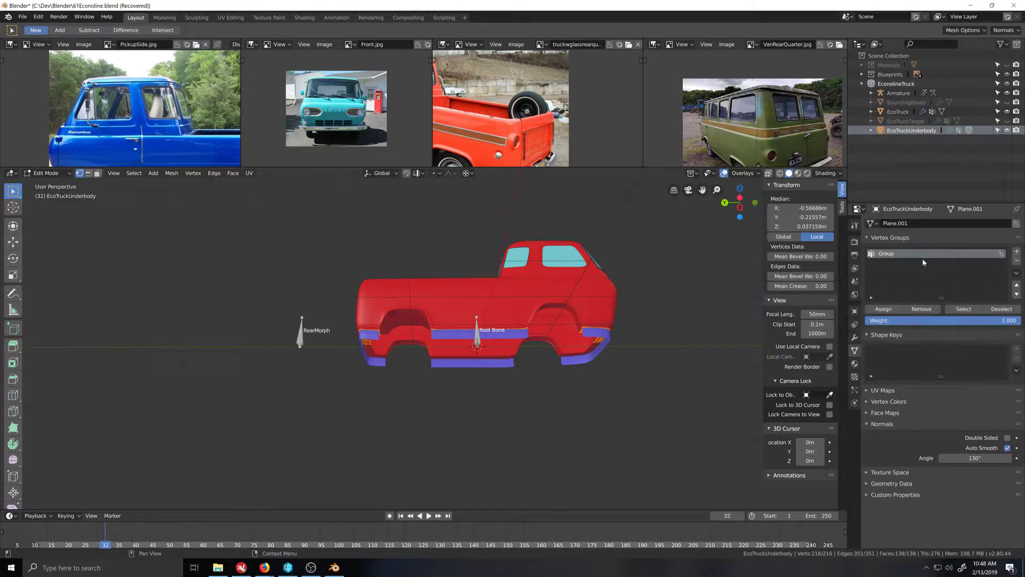
double_click(892, 255)
text(HideMe)
key(Return)
click(909, 321)
text(0)
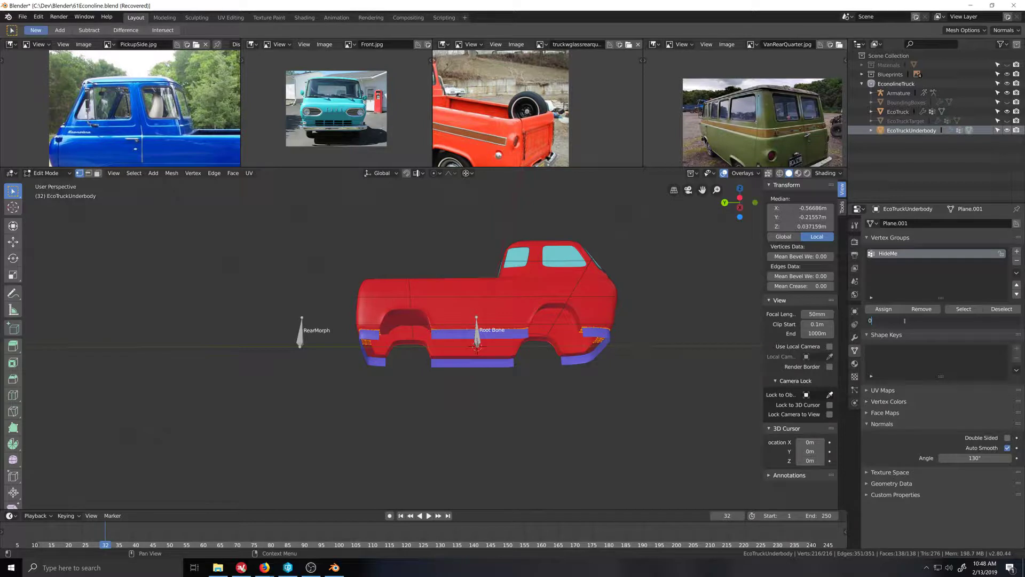
key(Return)
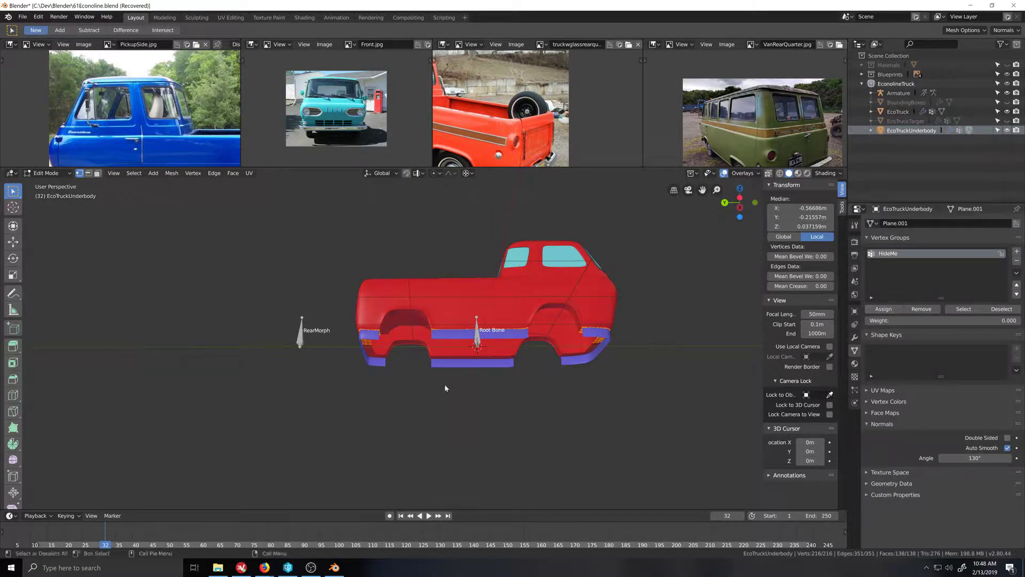
Step: Return to Object Mode and duplicate EcoTruckUnderbody in place
mouse_move(455, 397)
middle_down()
mouse_move(439, 371)
mouse_move(452, 396)
middle_up()
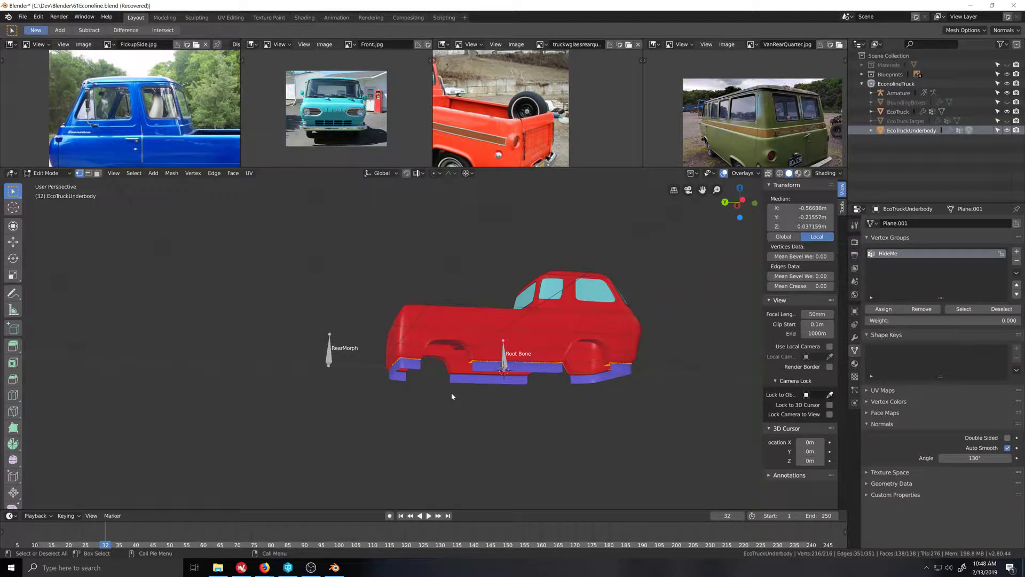
key(Tab)
middle_drag(452, 396, 520, 389)
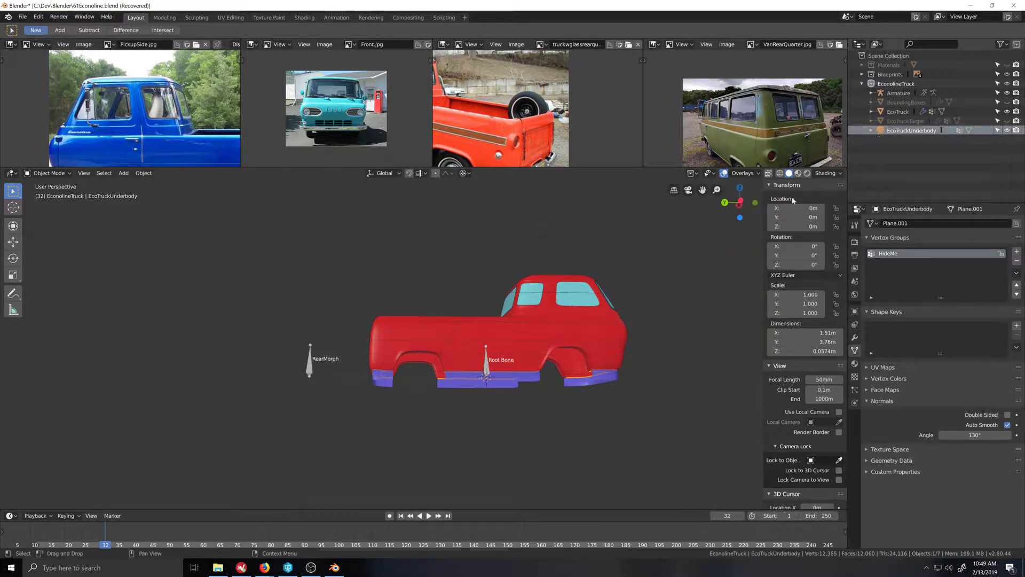
key(shift+d)
key(Escape)
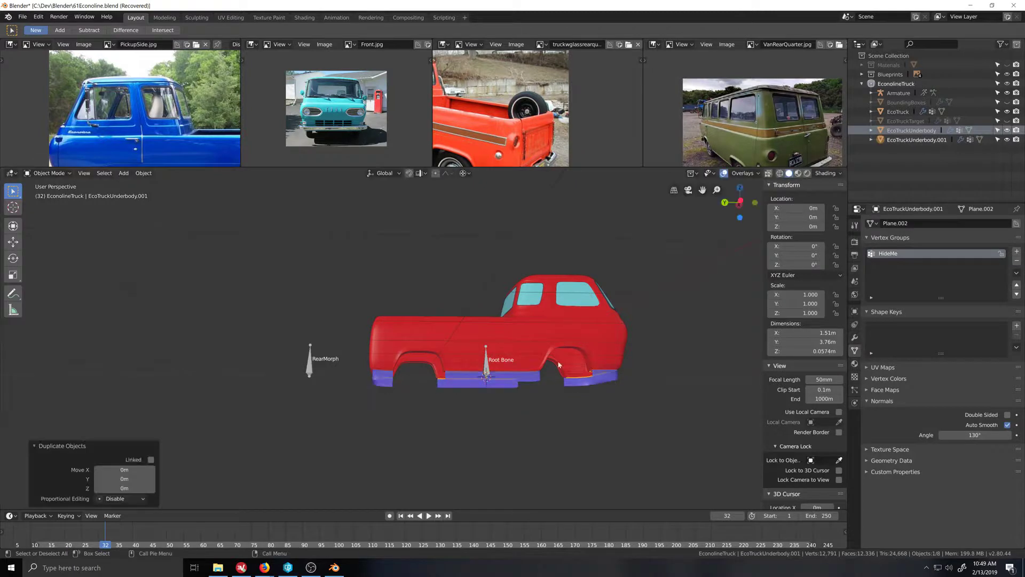
Step: Rename the duplicated underbody EcoTruckUnderbodyBackUp
double_click(911, 140)
key(End)
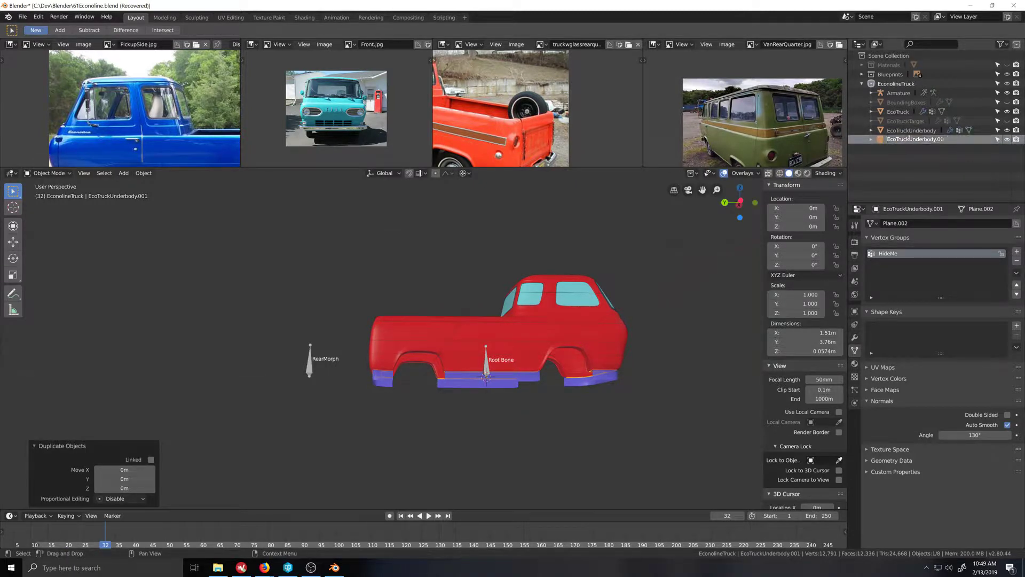
key(BackSpace)
key(BackSpace)
key(BackSpace)
text(BackUp)
key(Return)
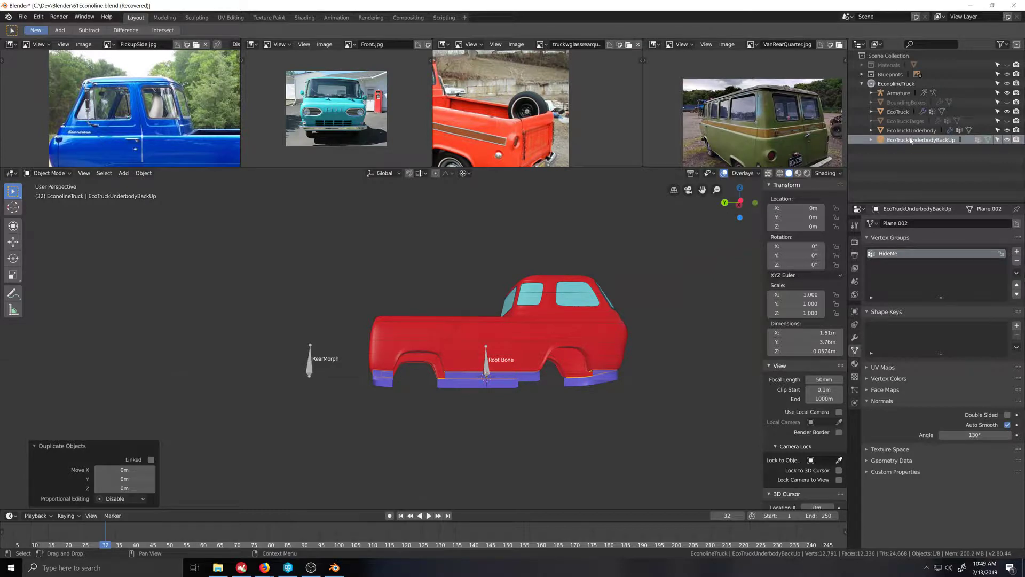
Step: Join EcoTruckUnderbody into EcoTruck, leaving the backup copy separate
ctrl+click(881, 130)
shift+click(537, 351)
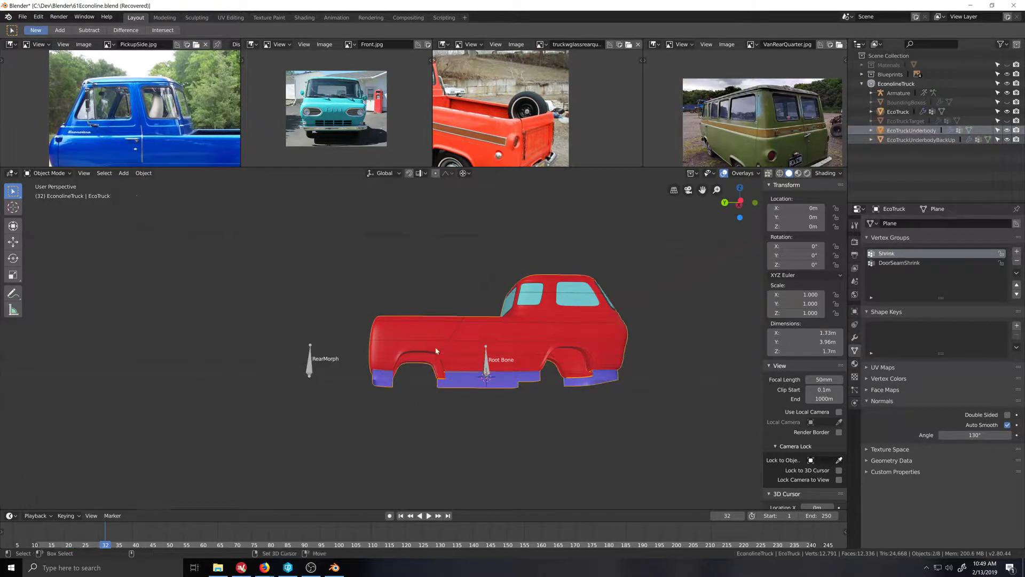
key(ctrl+j)
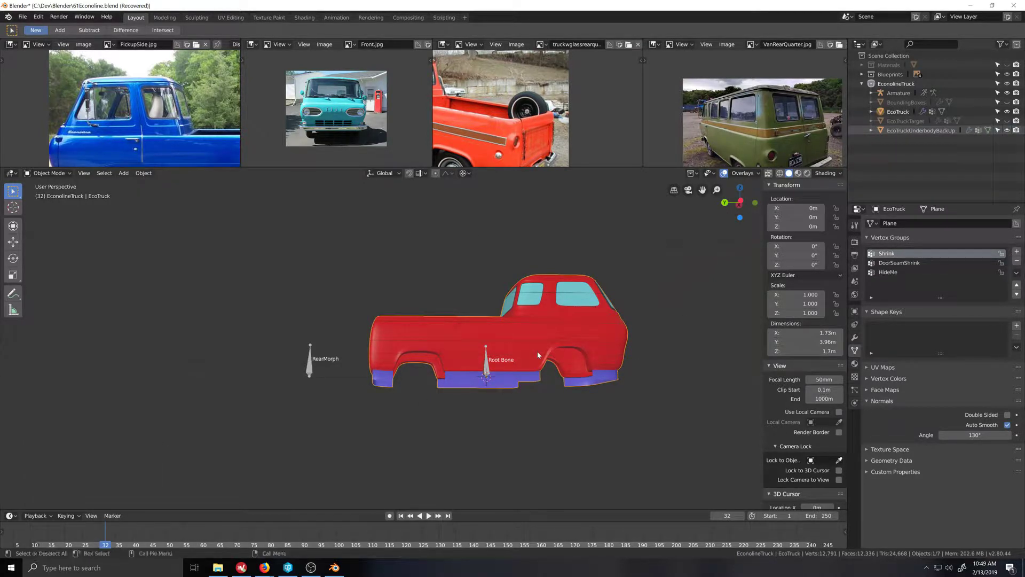
Step: Enter Edit Mode on EcoTruck, clear the selection and select only the vertices in the HideMe group
scroll(396, 441, up, 1)
middle_drag(396, 441, 390, 418)
key(Tab)
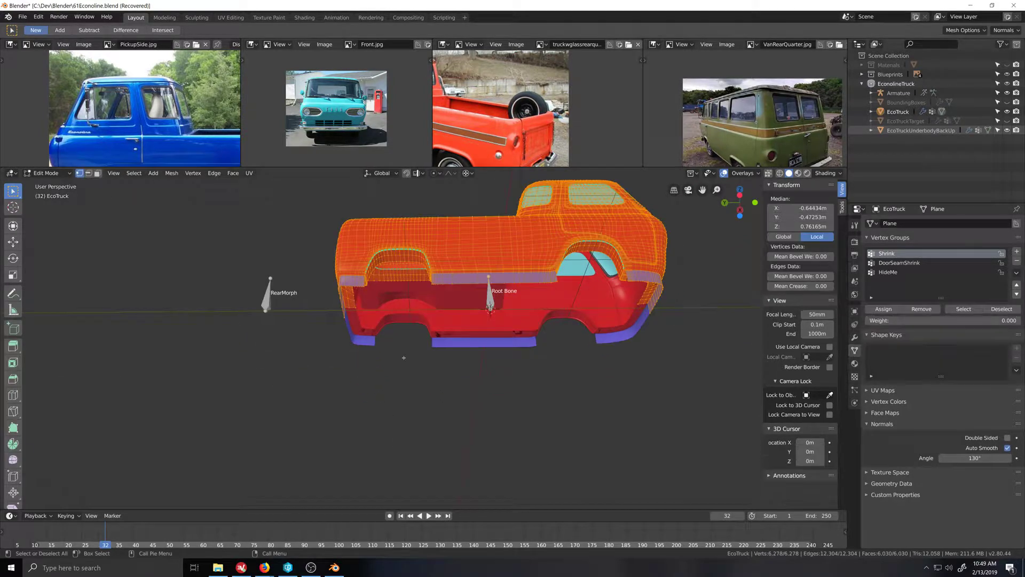
shift+middle_drag(398, 344, 421, 380)
scroll(420, 380, up, 1)
scroll(381, 378, up, 1)
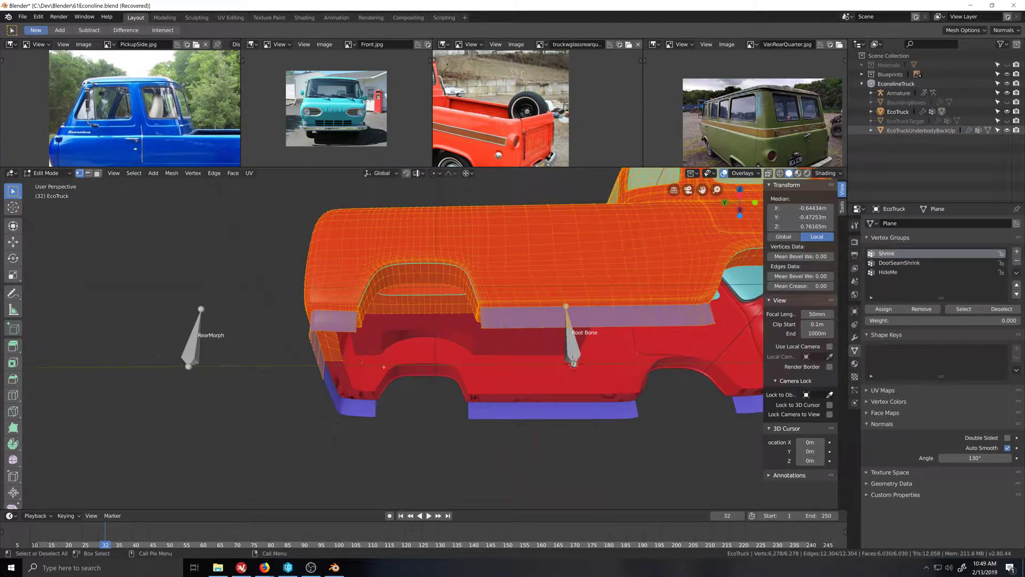
key(alt+a)
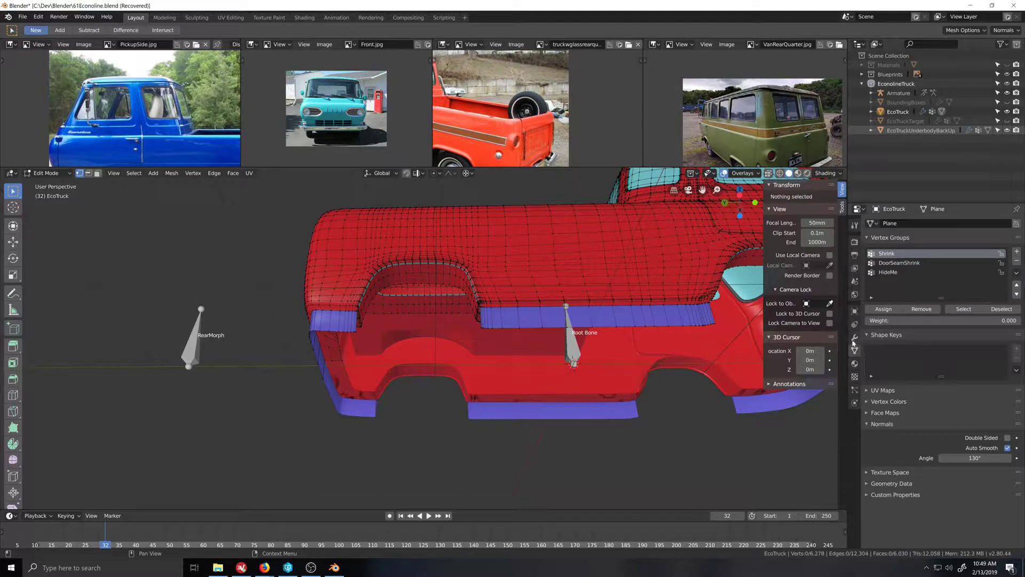
click(889, 272)
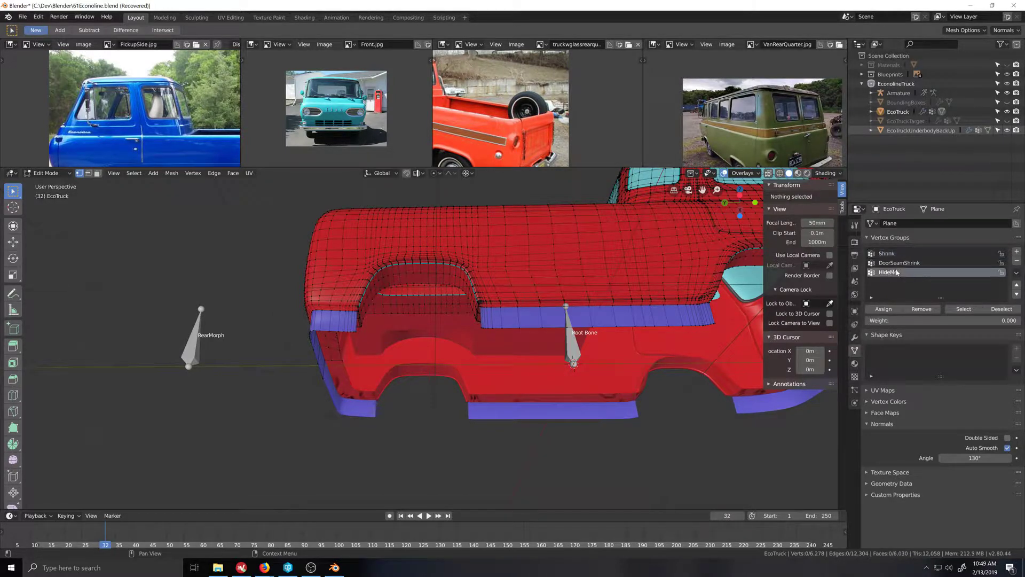
click(964, 309)
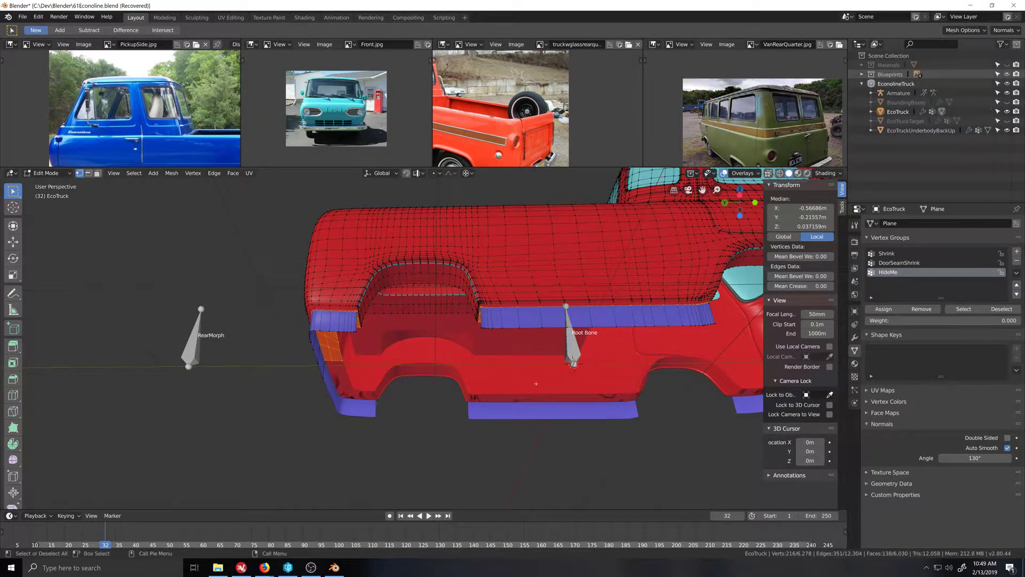
key(g)
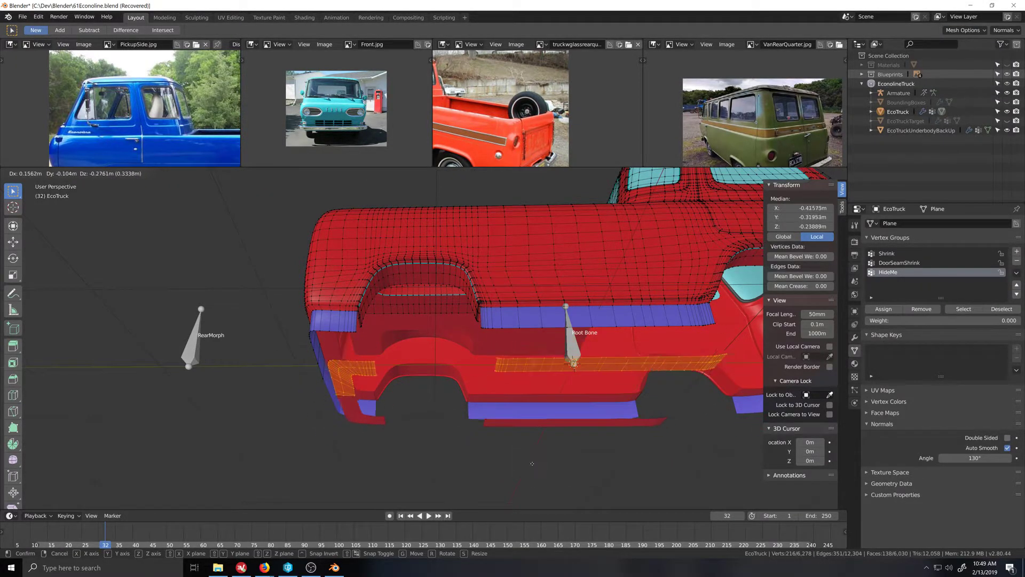
right_click(526, 447)
scroll(528, 445, down, 2)
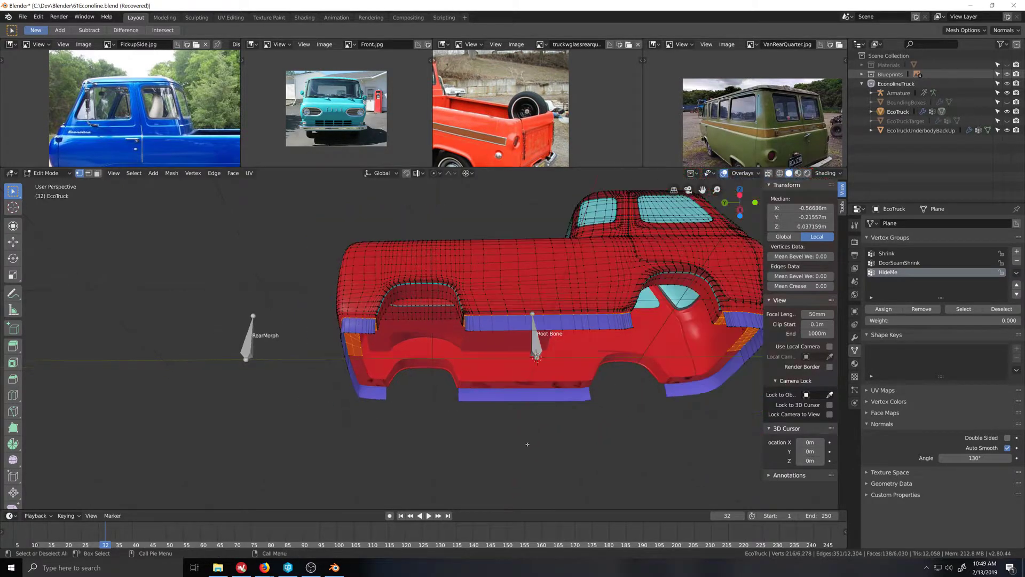
key(g)
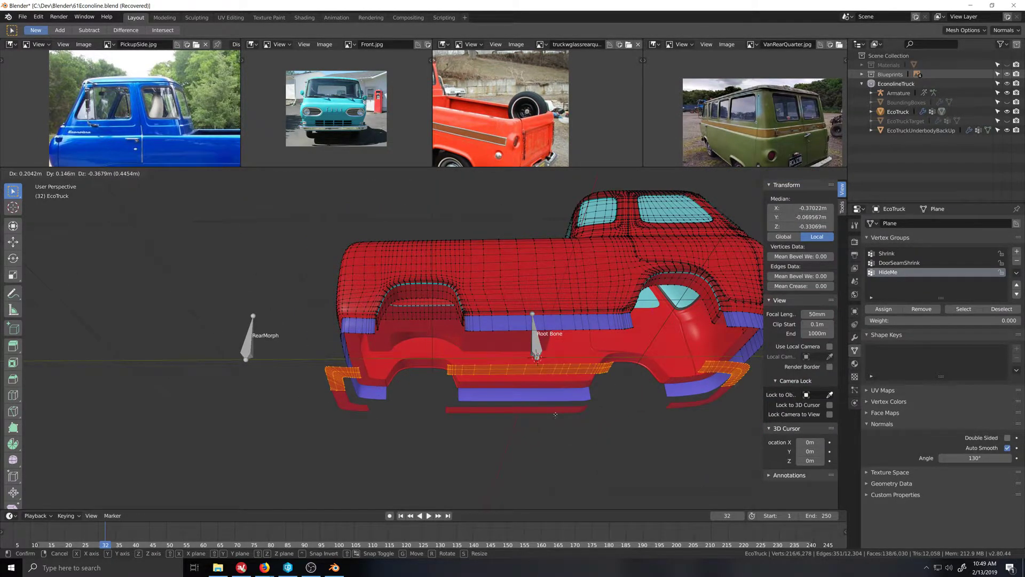
right_click(554, 383)
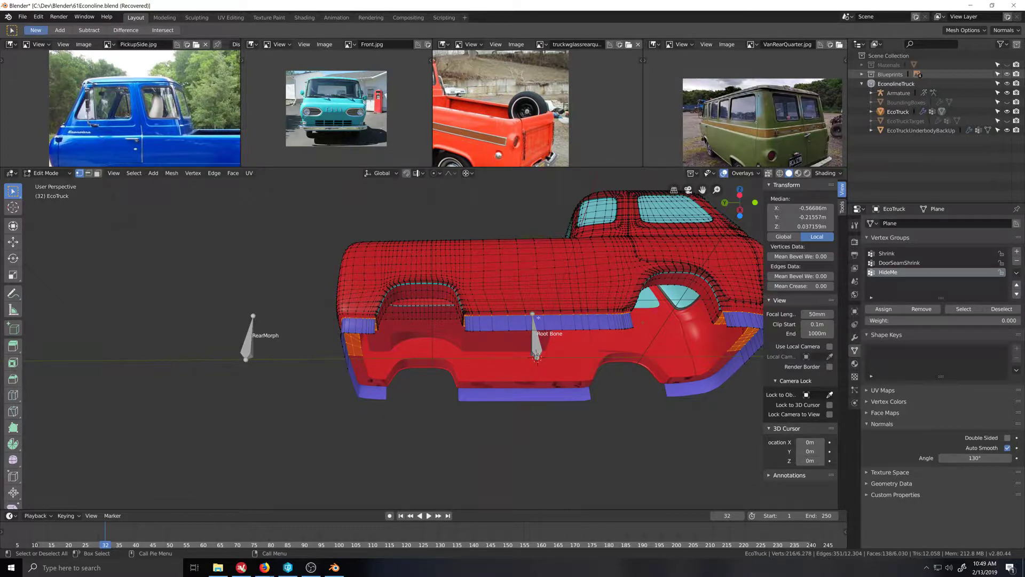
Step: Examine the selected HideMe strips along the truck's lower edge and around the wheel arches
scroll(531, 323, up, 3)
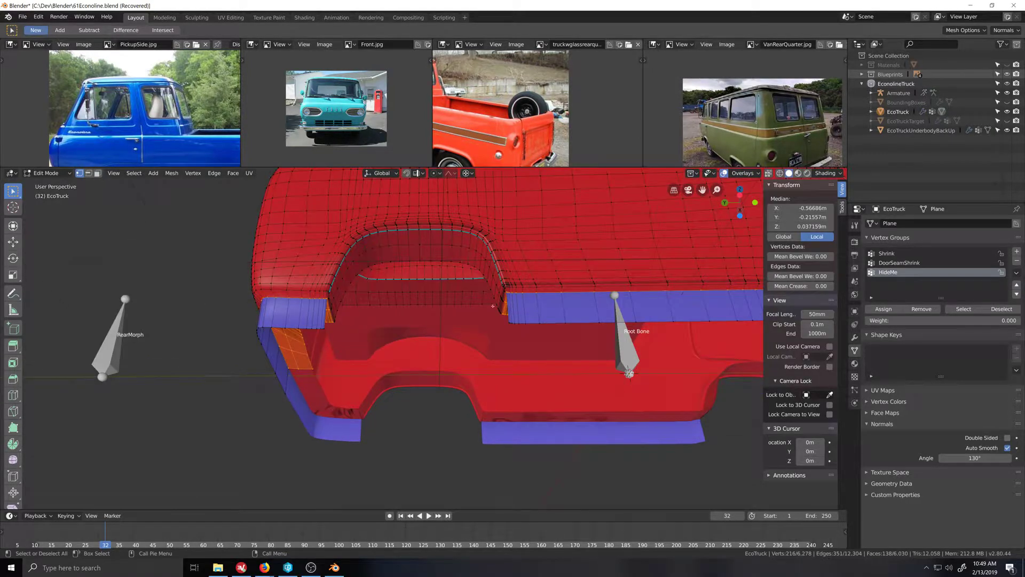
scroll(537, 306, down, 4)
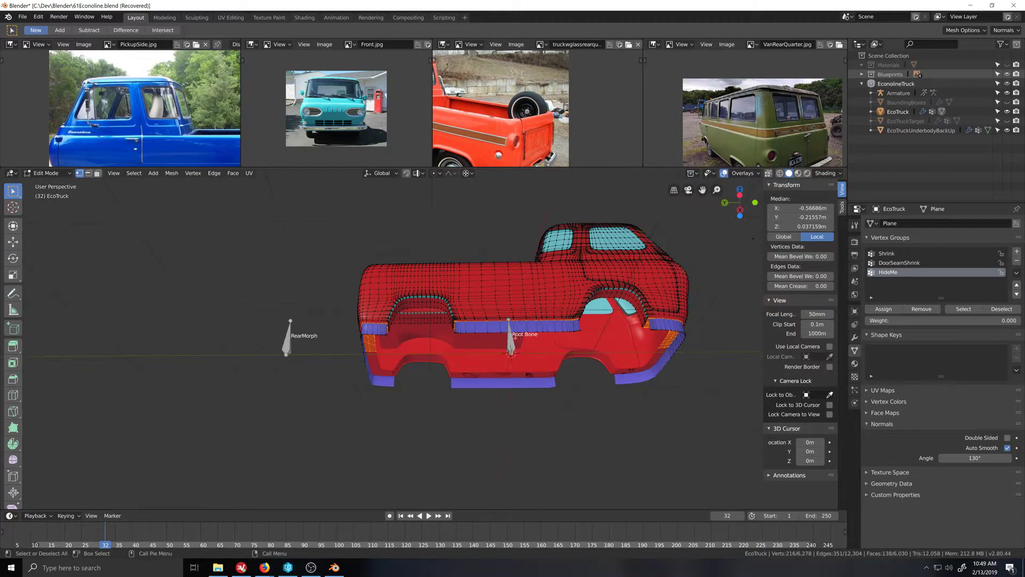
middle_drag(434, 362, 458, 338)
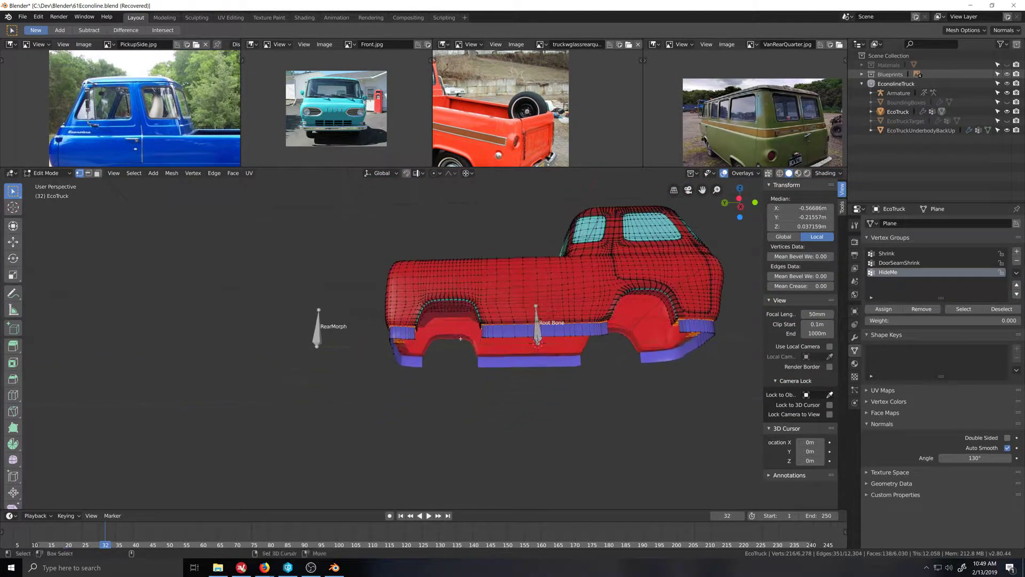
scroll(536, 335, up, 2)
scroll(538, 330, down, 3)
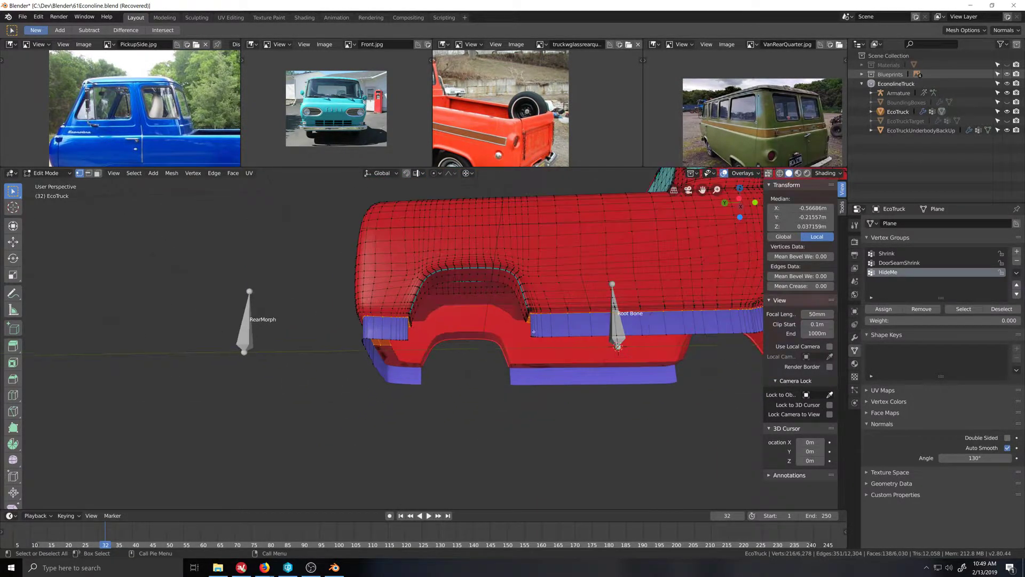
middle_drag(495, 342, 470, 359)
middle_drag(467, 402, 468, 393)
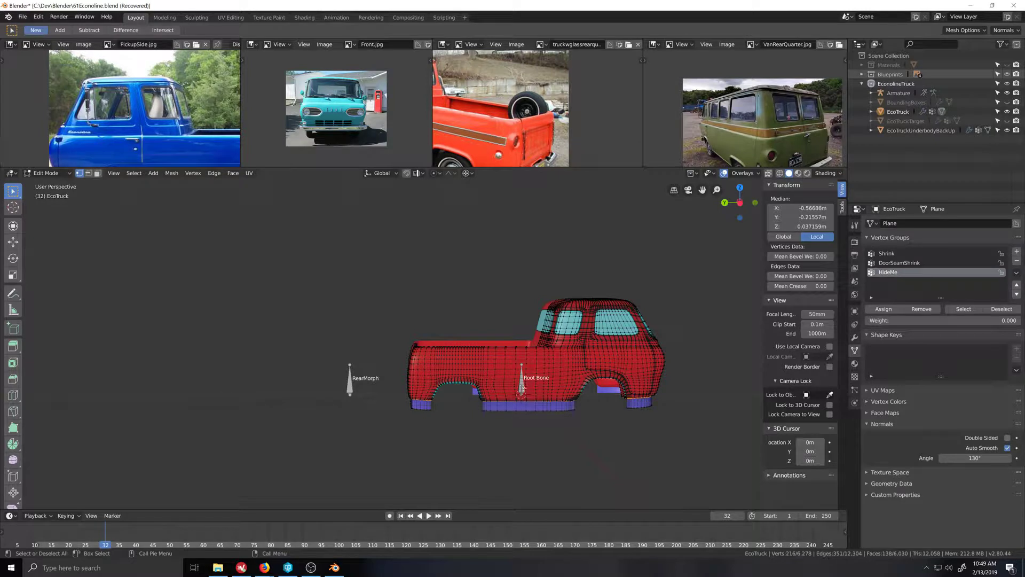
Step: Select EcoTruck's entire mesh and delete its Shrink and DoorSeamShrink vertex groups
key(a)
middle_drag(559, 434, 550, 470)
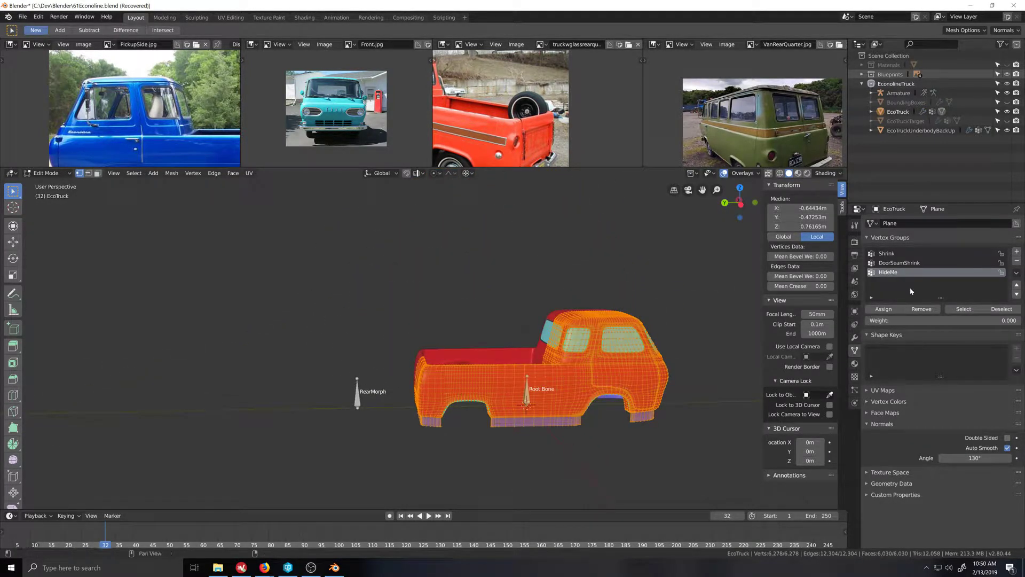
click(897, 264)
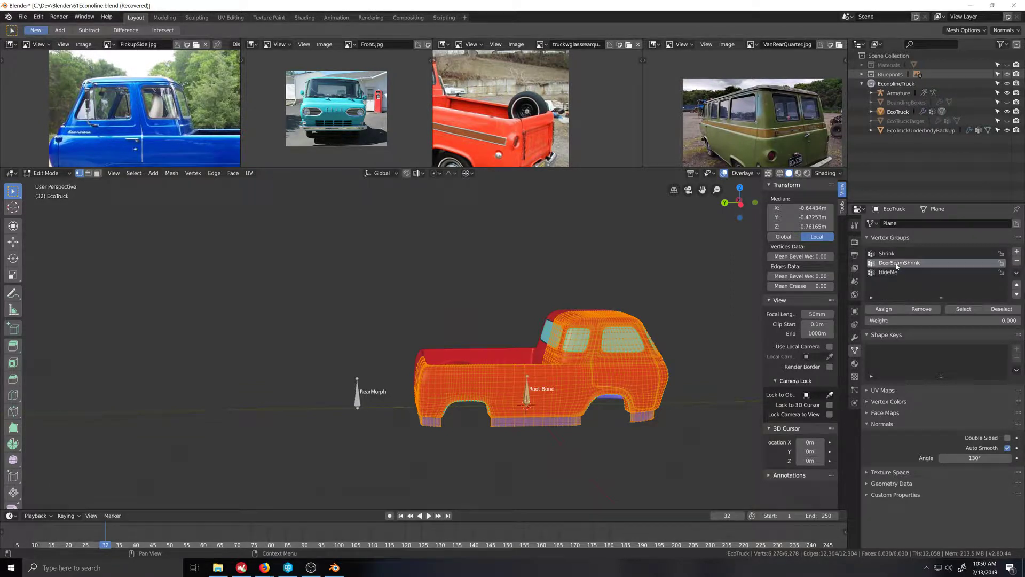
click(1016, 260)
click(1016, 260)
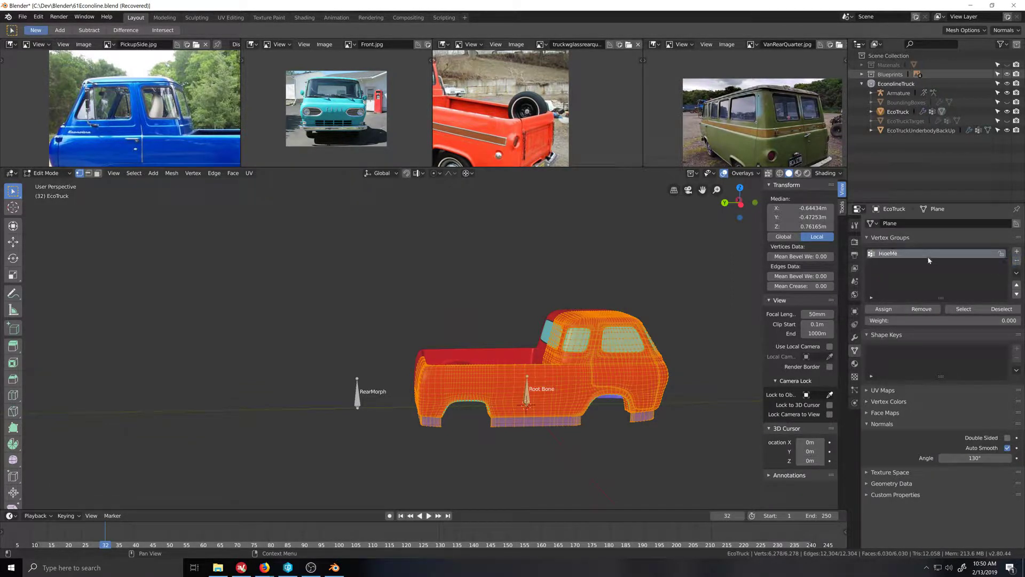
Step: Add a vertex group named Root Bone and assign EcoTruck's entire mesh to it with a weight of 1
click(1017, 251)
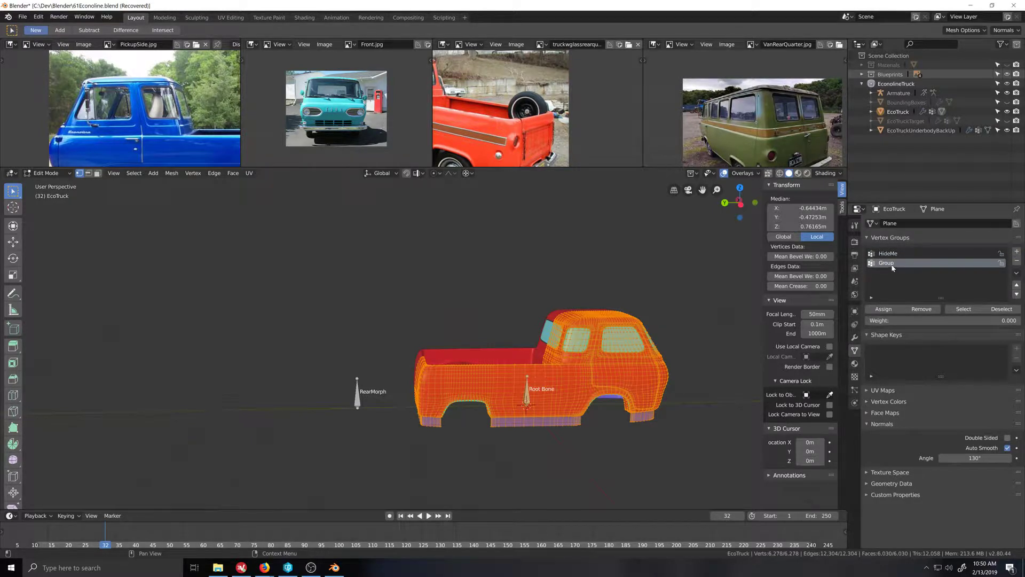
text(Roo)
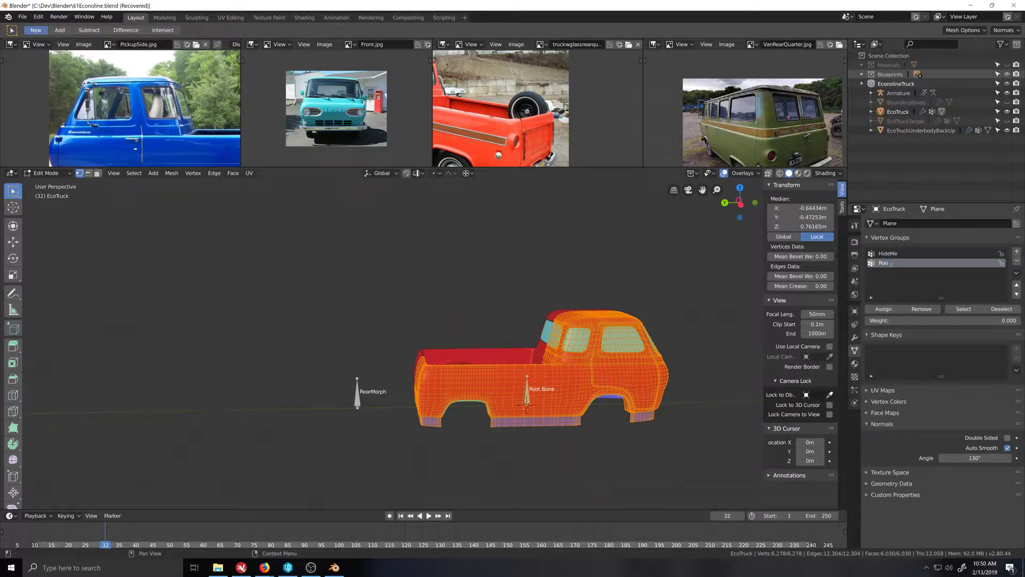
text(t Bone)
key(Return)
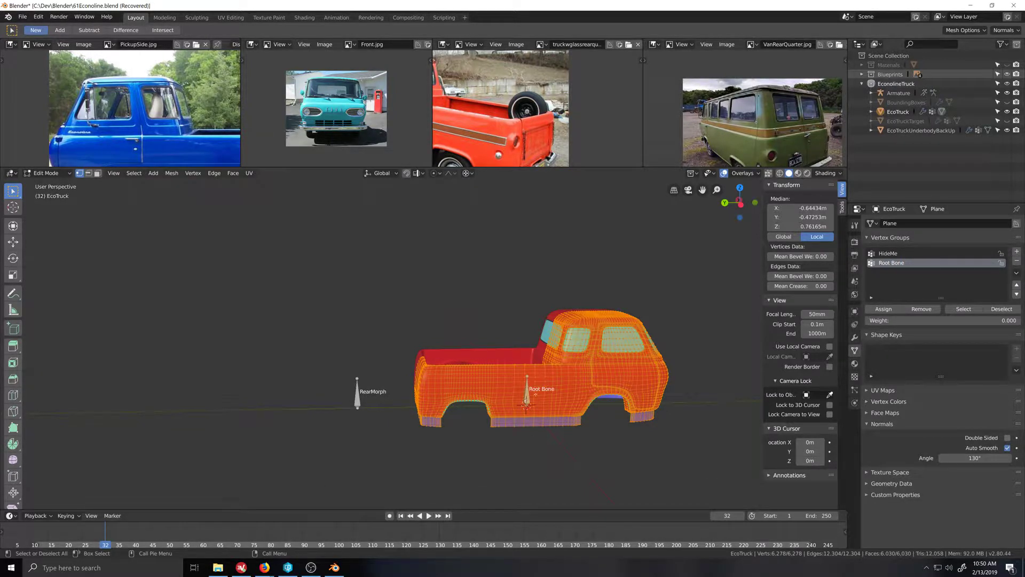
click(886, 320)
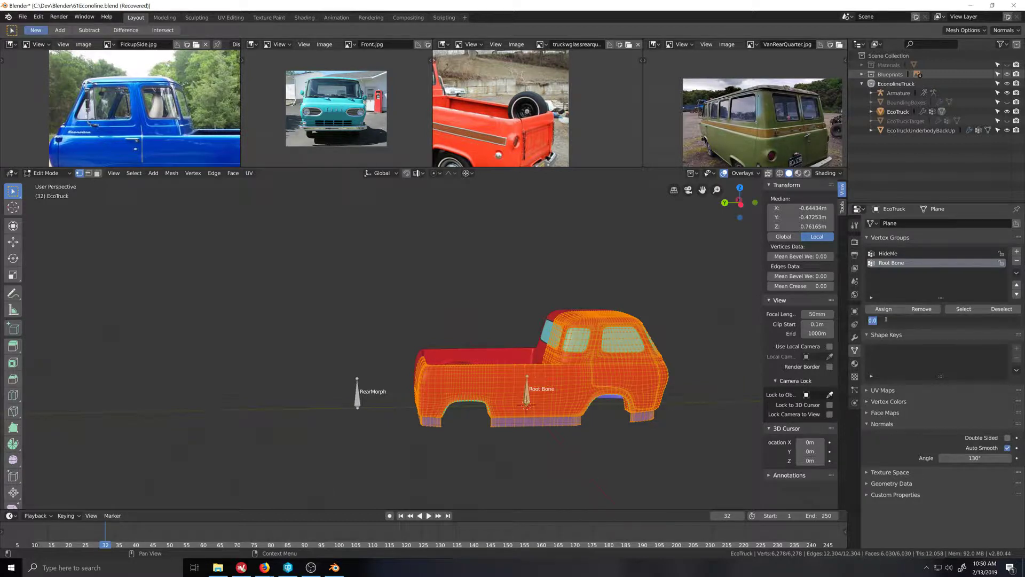
text(1)
key(Return)
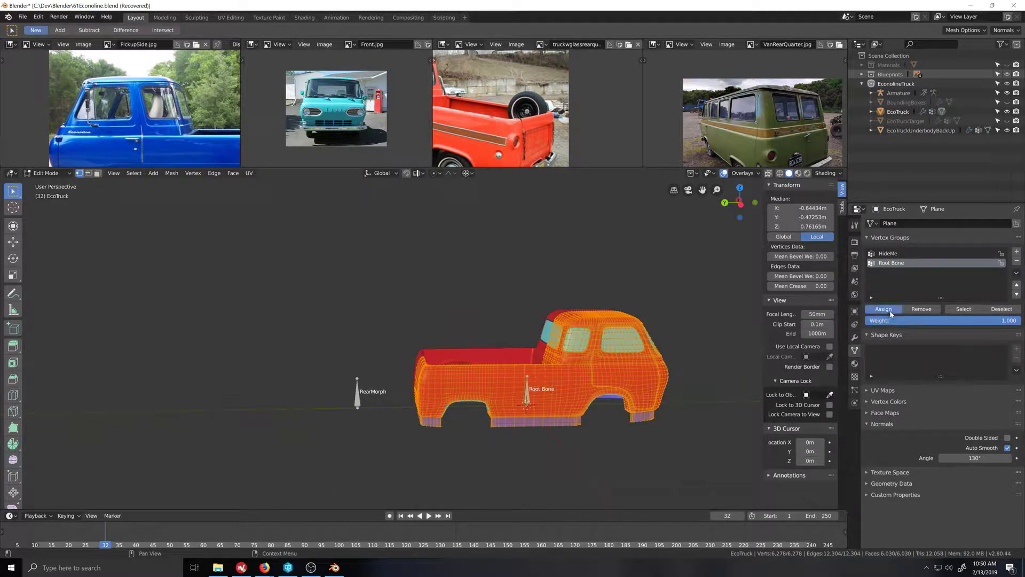
Step: Add a vertex group named RearMorph and clear the mesh selection
click(1016, 251)
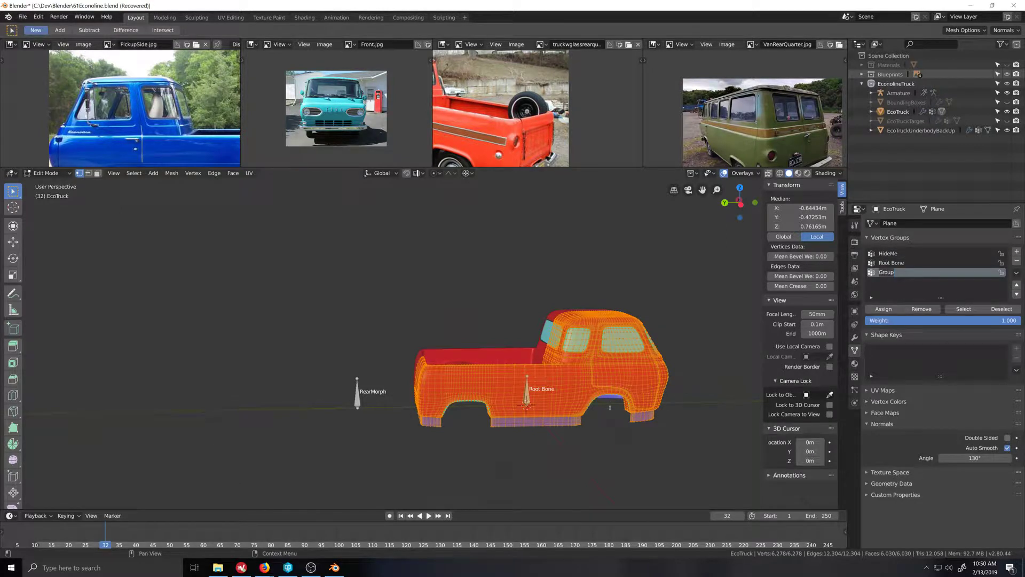
text(RearMorph)
key(Return)
click(467, 442)
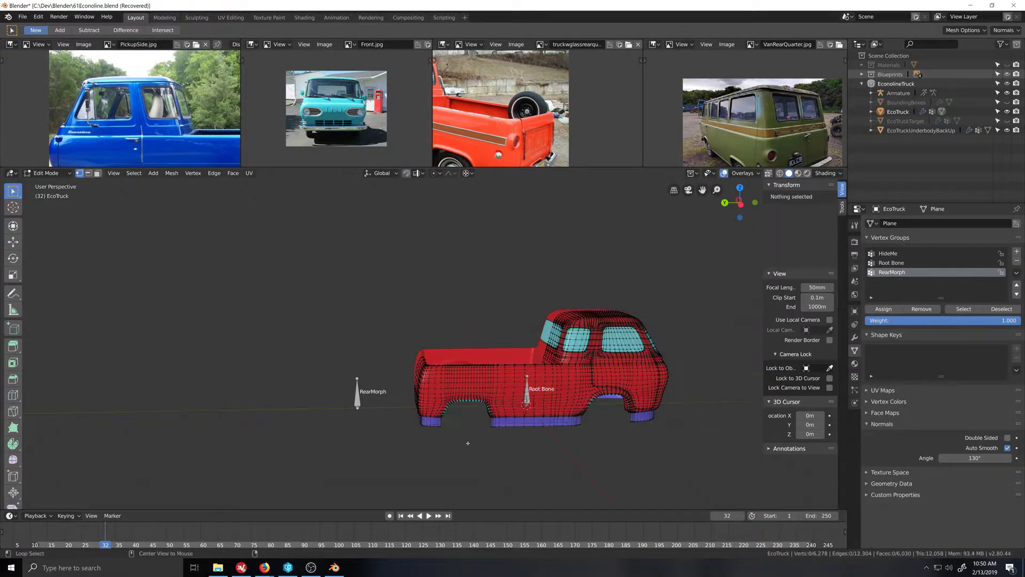
Step: Select the vertices of the truck's rear end in the left side view with Circle Select, with X-ray turned on
middle_drag(479, 441, 484, 440)
scroll(484, 440, up, 6)
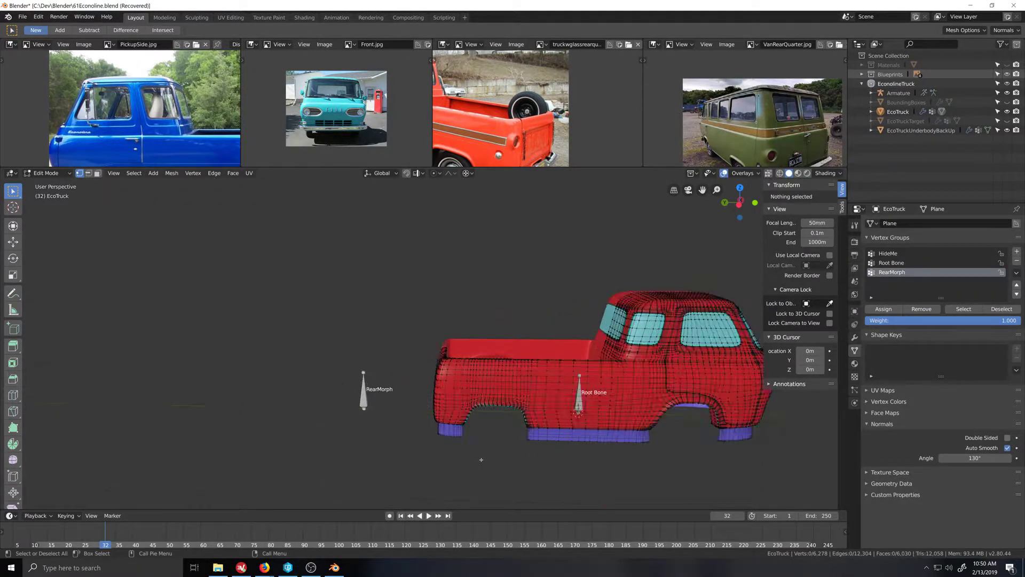
scroll(496, 416, down, 3)
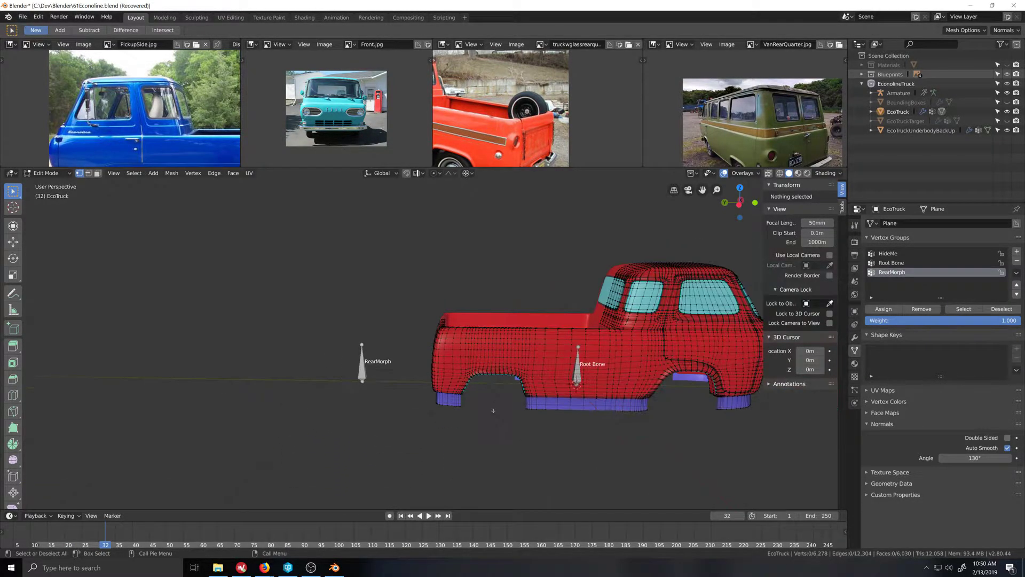
middle_drag(494, 414, 537, 424)
scroll(537, 425, up, 1)
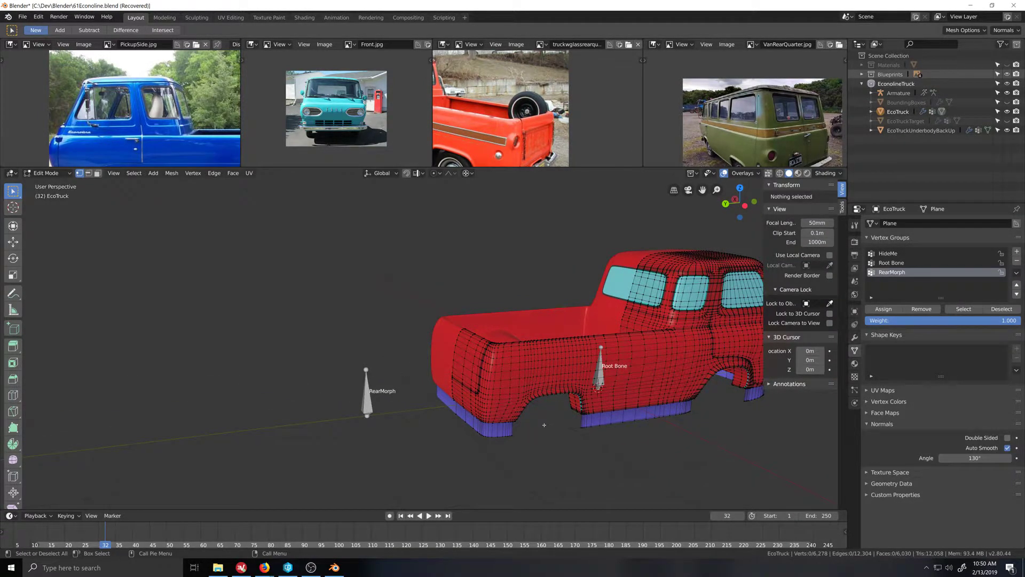
scroll(544, 425, up, 1)
scroll(543, 426, down, 2)
middle_drag(543, 426, 531, 429)
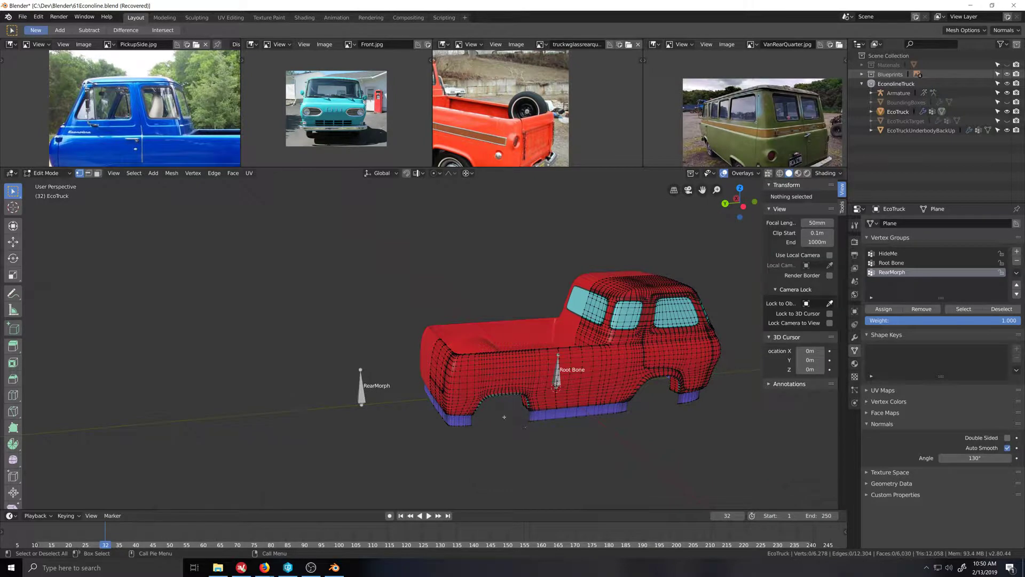
key(ctrl)
key(ctrl+KP_3)
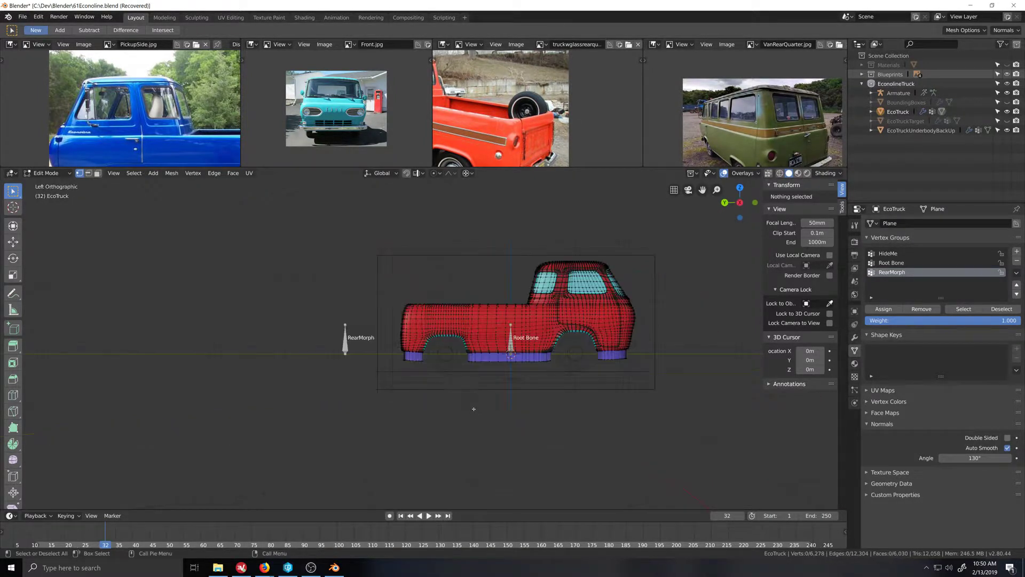
scroll(465, 390, up, 3)
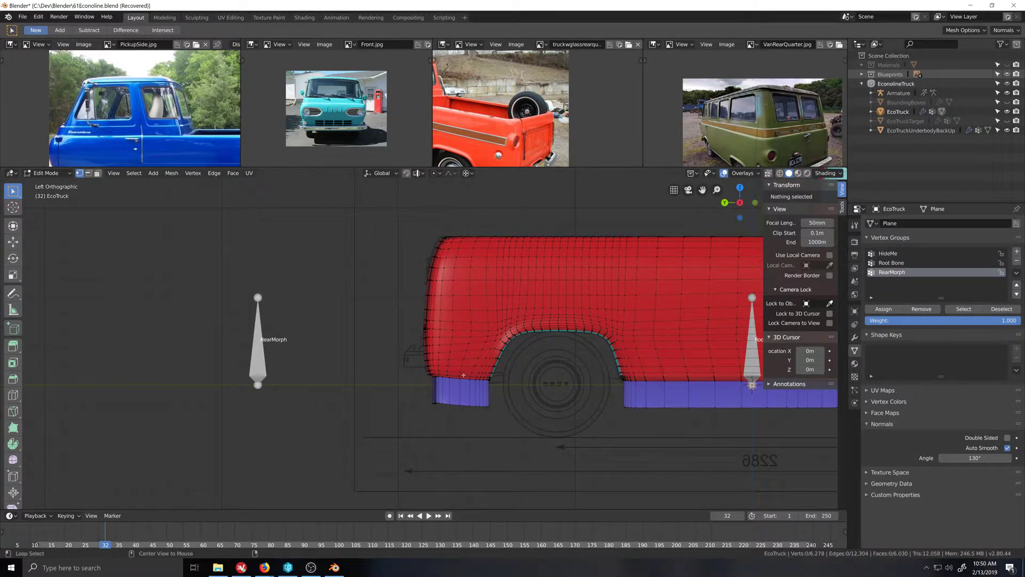
key(alt+z)
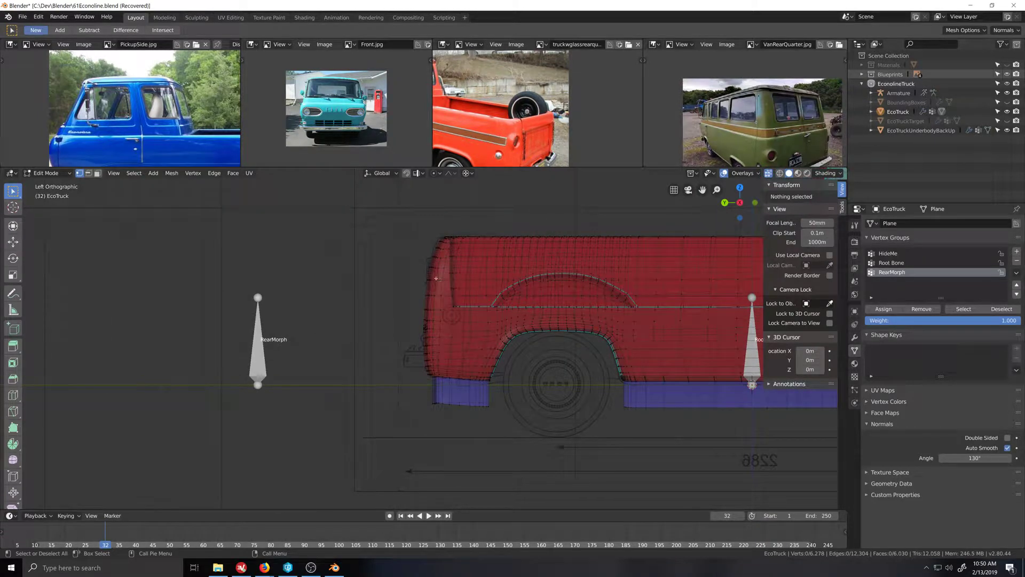
key(c)
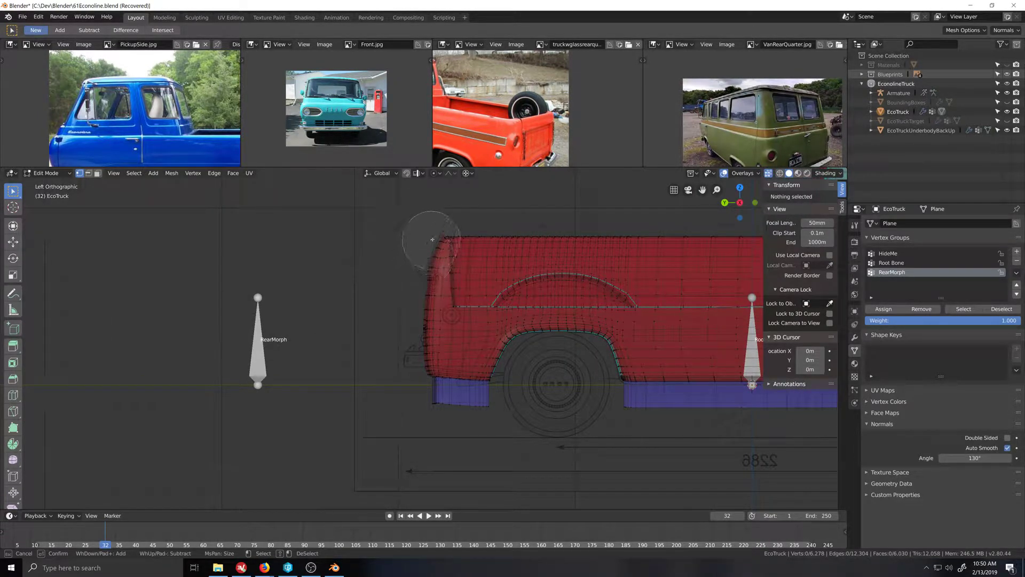
drag(441, 238, 420, 409)
key(Escape)
Step: Add the missed vertices along the inside of the bed's rear wall to the selection with Circle Select
mouse_move(468, 463)
middle_down()
mouse_move(446, 474)
mouse_move(449, 263)
mouse_move(526, 179)
middle_up()
scroll(526, 230, up, 4)
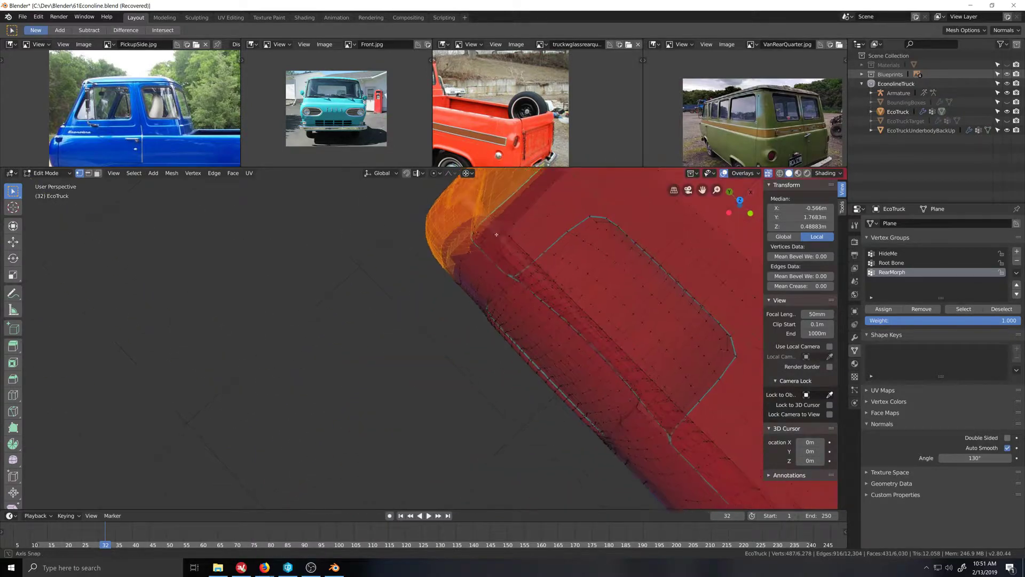
middle_drag(526, 238, 463, 299)
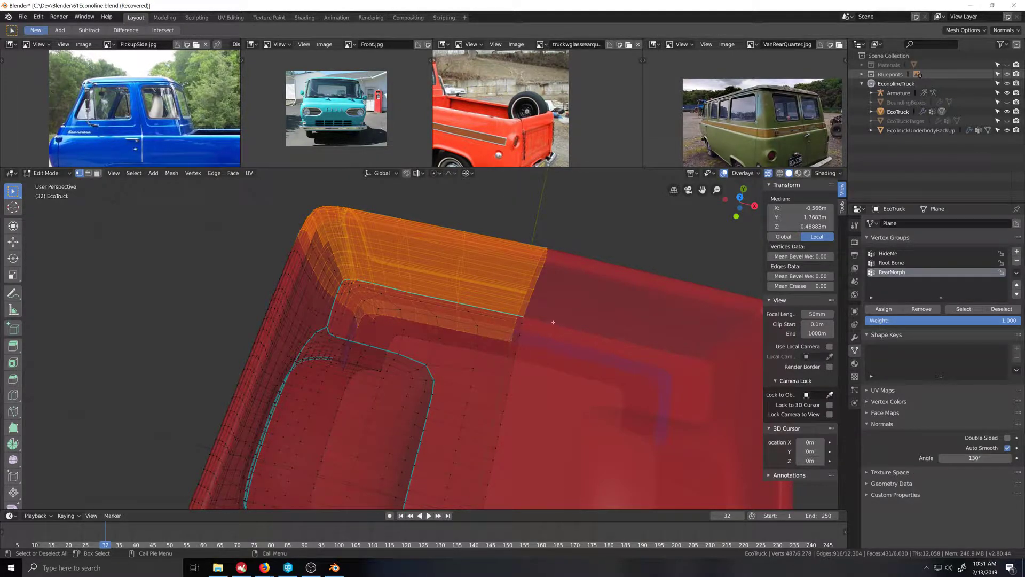
key(c)
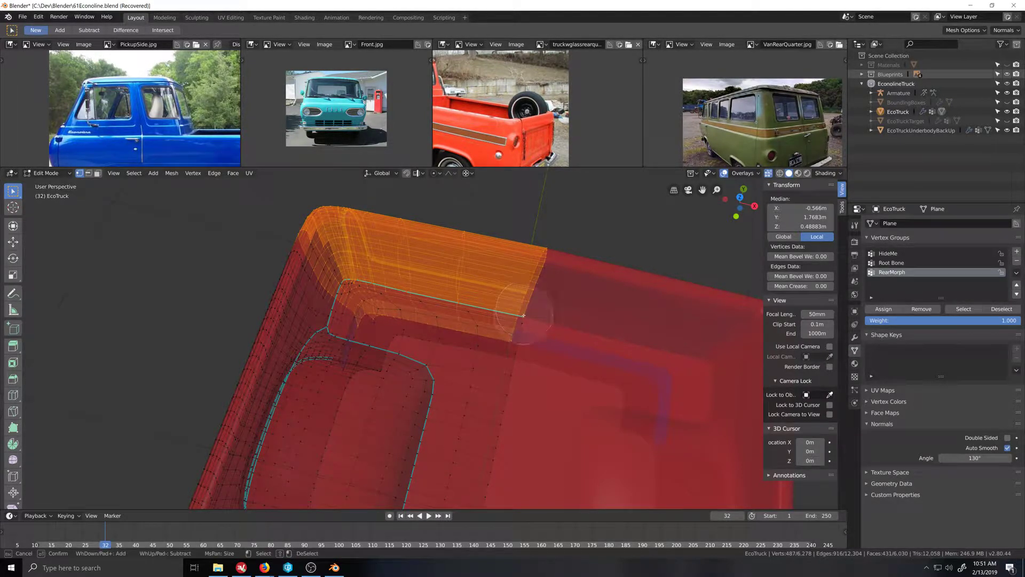
mouse_move(513, 299)
mouse_down()
mouse_move(401, 296)
mouse_move(338, 243)
mouse_move(347, 270)
mouse_up()
key(Escape)
Step: Try moving the selected rear end freely and along the Y axis to check which vertices are included
middle_drag(383, 422, 540, 396)
key(g)
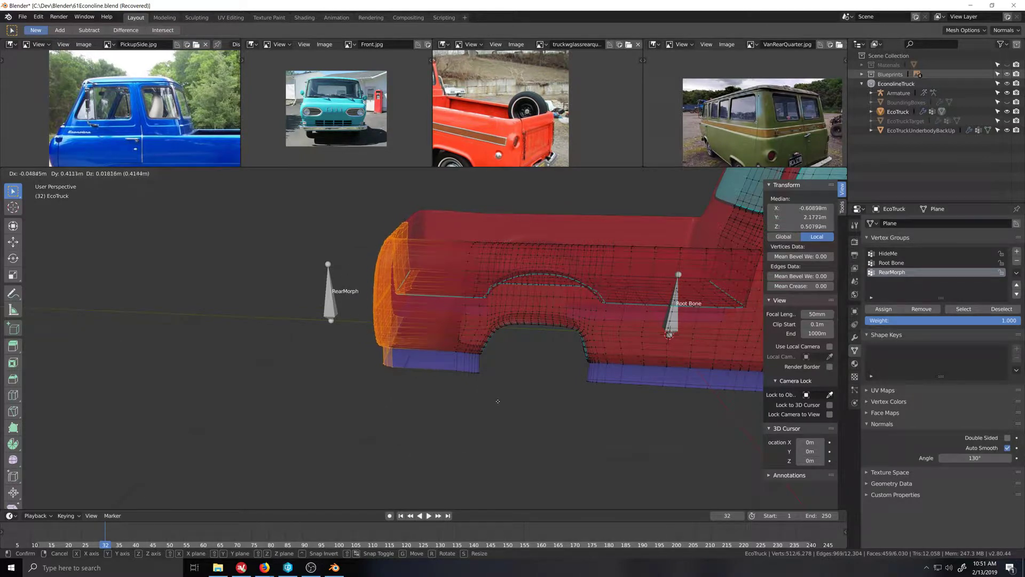
right_click(525, 402)
middle_drag(525, 402, 466, 360)
key(g)
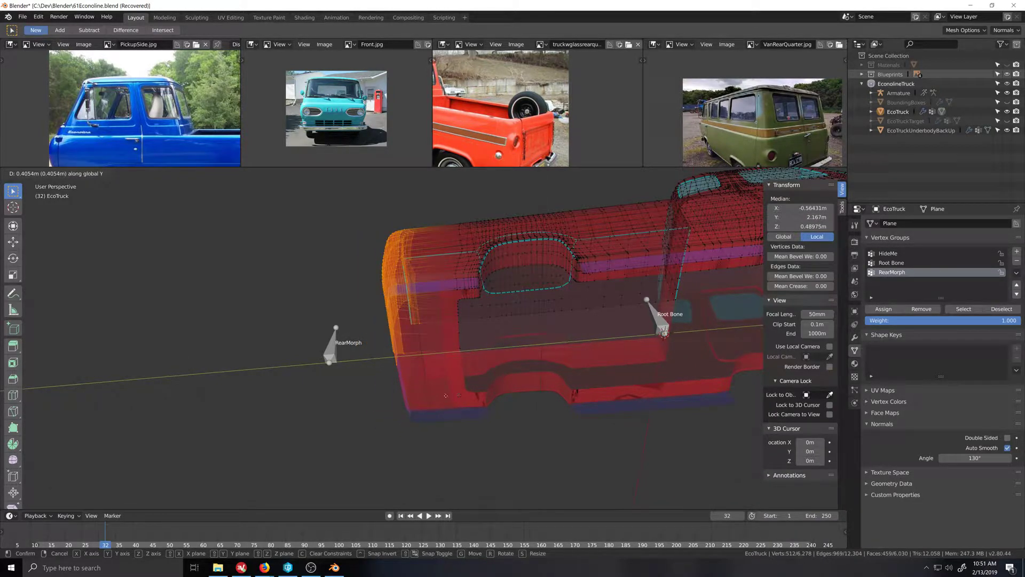
key(y)
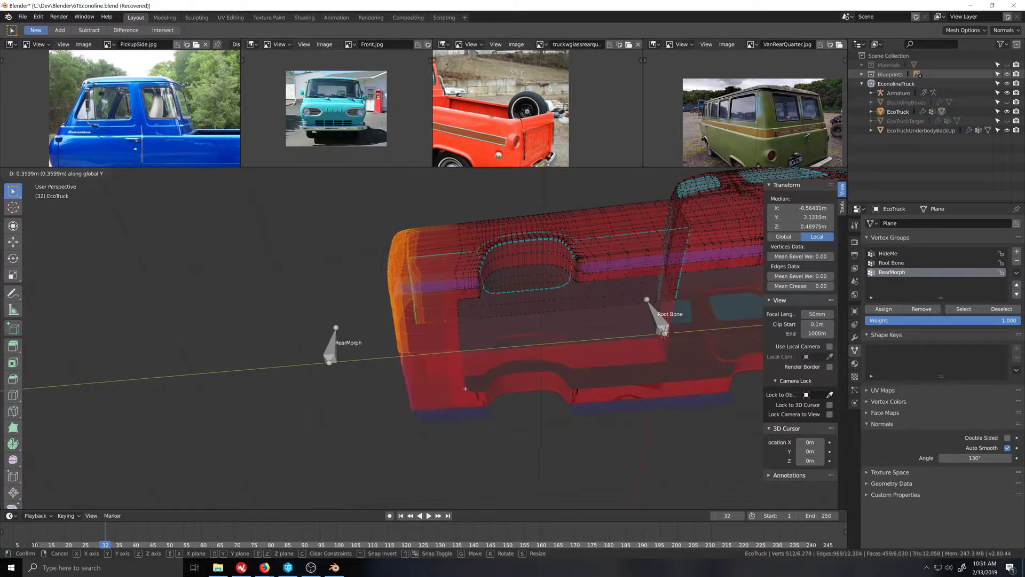
right_click(490, 368)
Step: Switch EcoTruck to Weight Paint mode in the left side view and turn on vertex selection masking
scroll(473, 344, down, 3)
middle_drag(469, 341, 485, 420)
scroll(487, 397, up, 2)
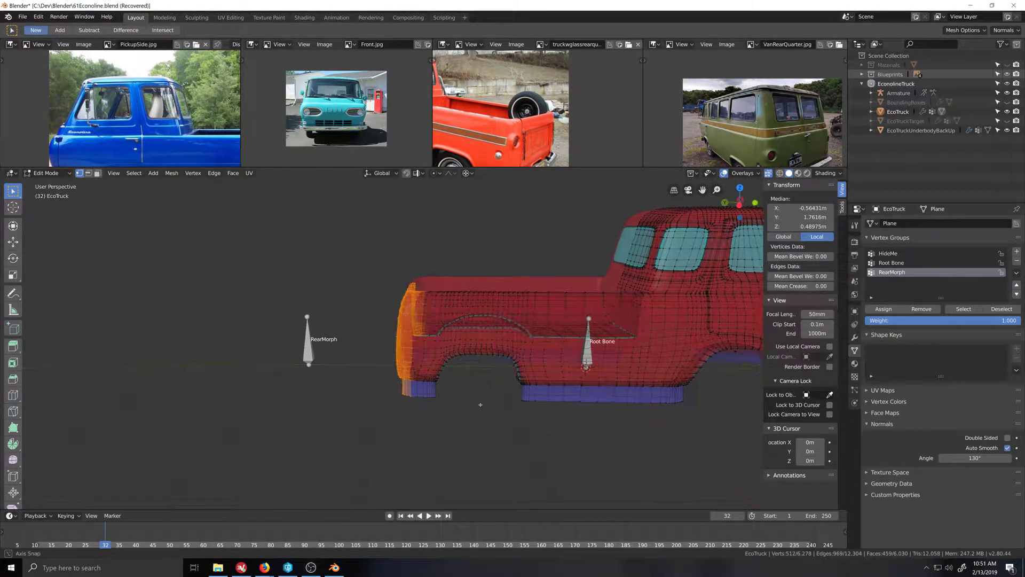
key(ctrl+KP_3)
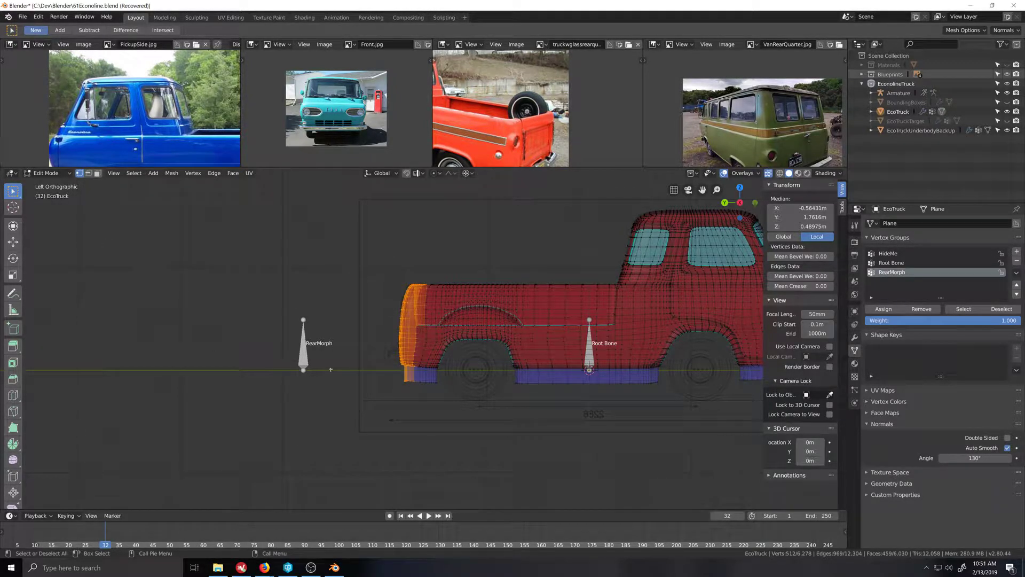
key(ctrl+Tab)
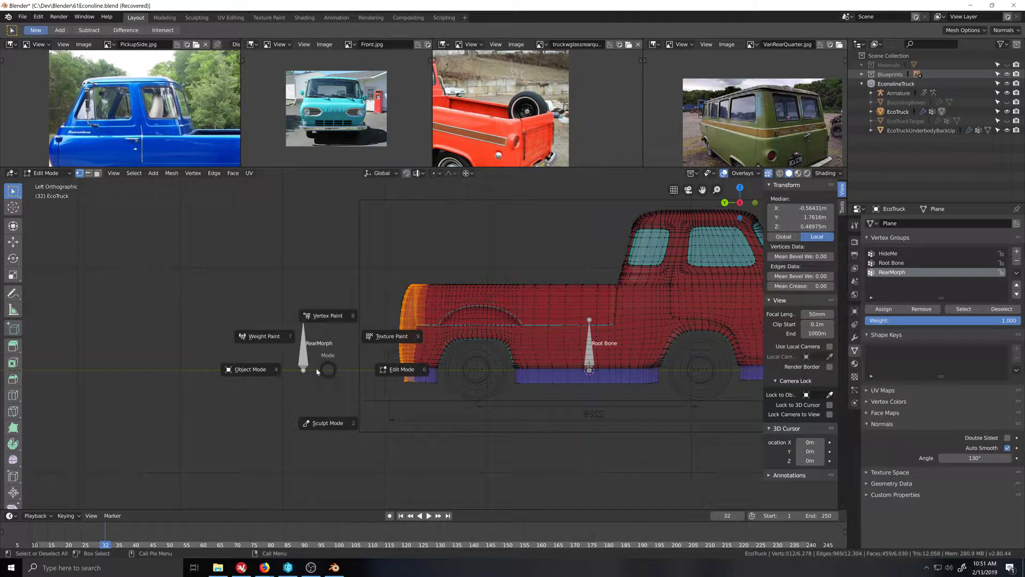
click(258, 336)
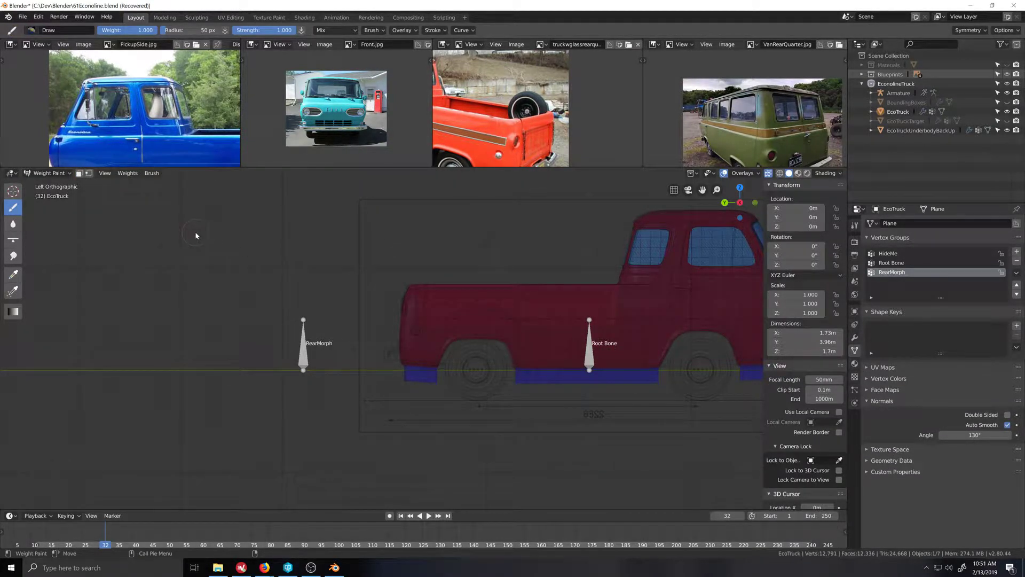
click(89, 173)
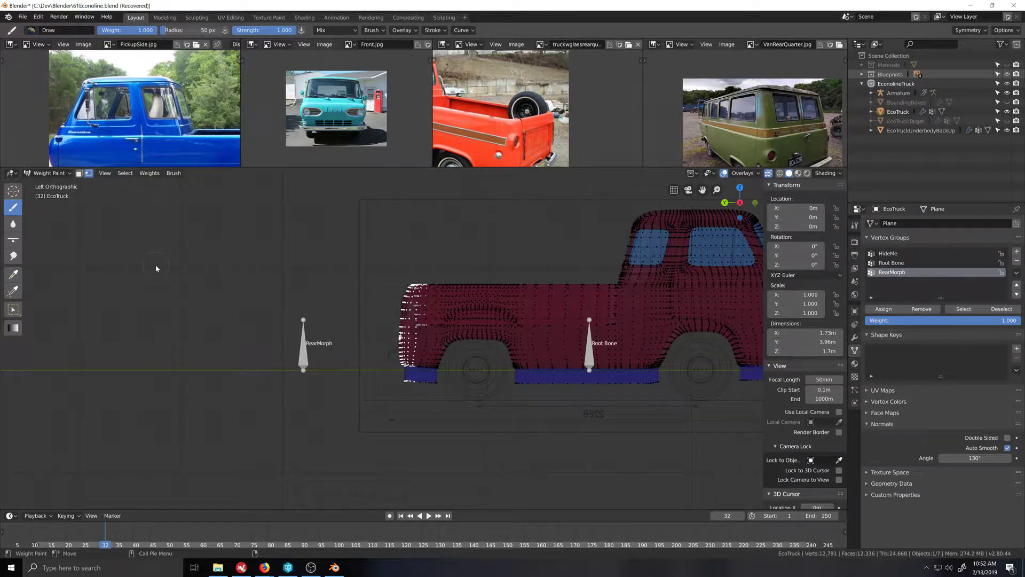
Step: Choose the Mix weight brush and enable Unified Strength for the brushes
click(32, 30)
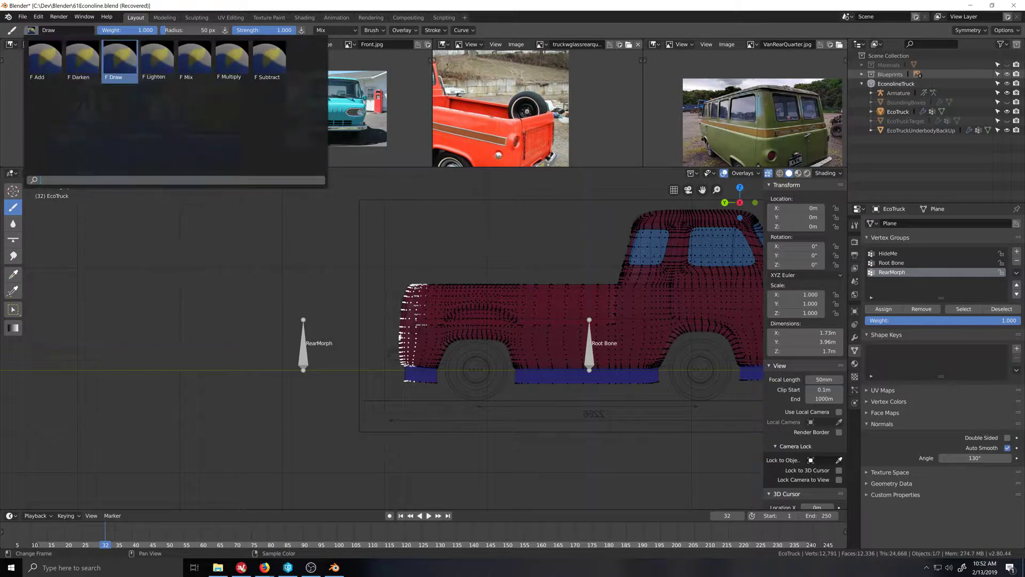
click(195, 62)
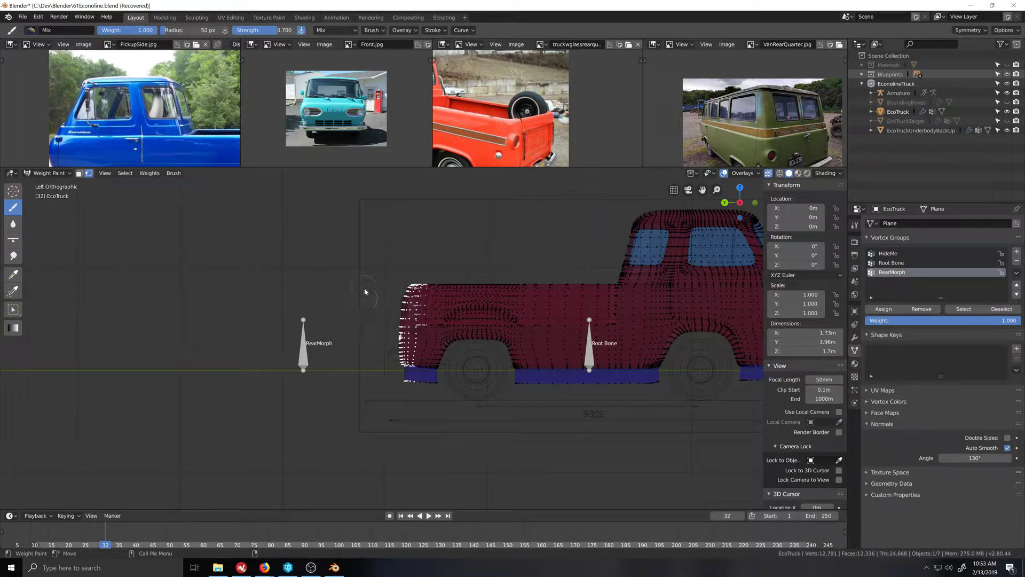
click(175, 173)
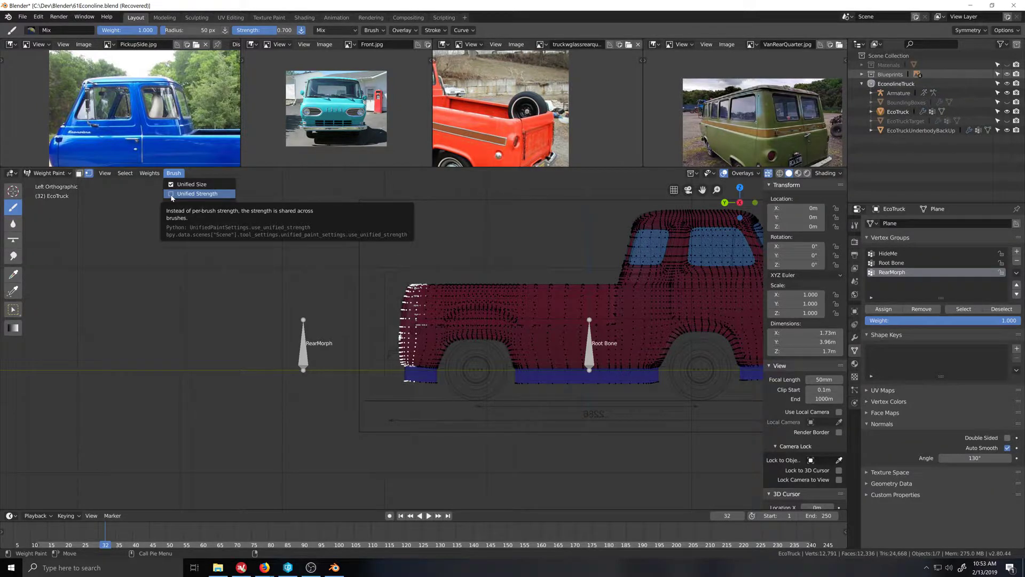
click(171, 194)
click(173, 175)
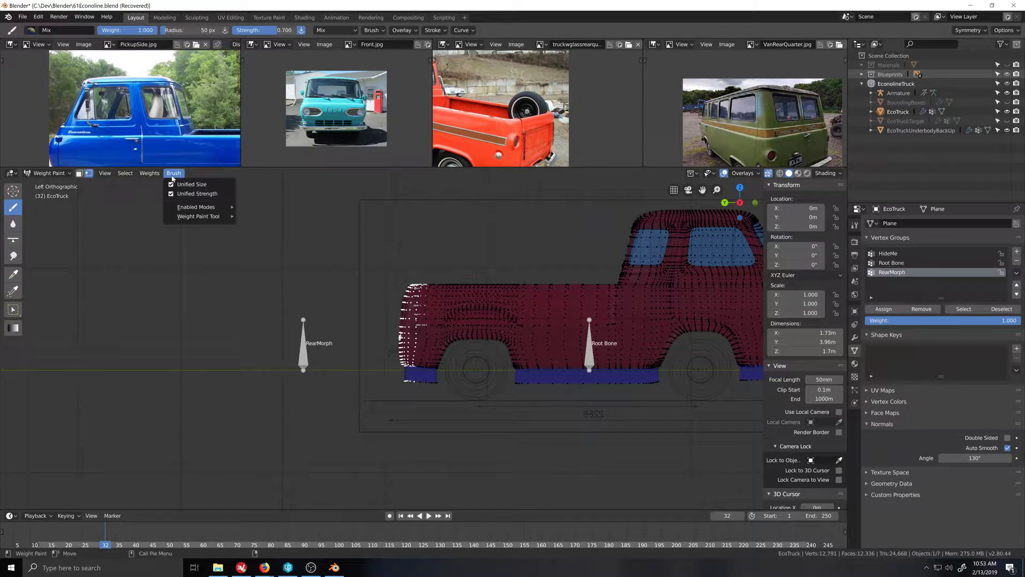
mouse_move(153, 178)
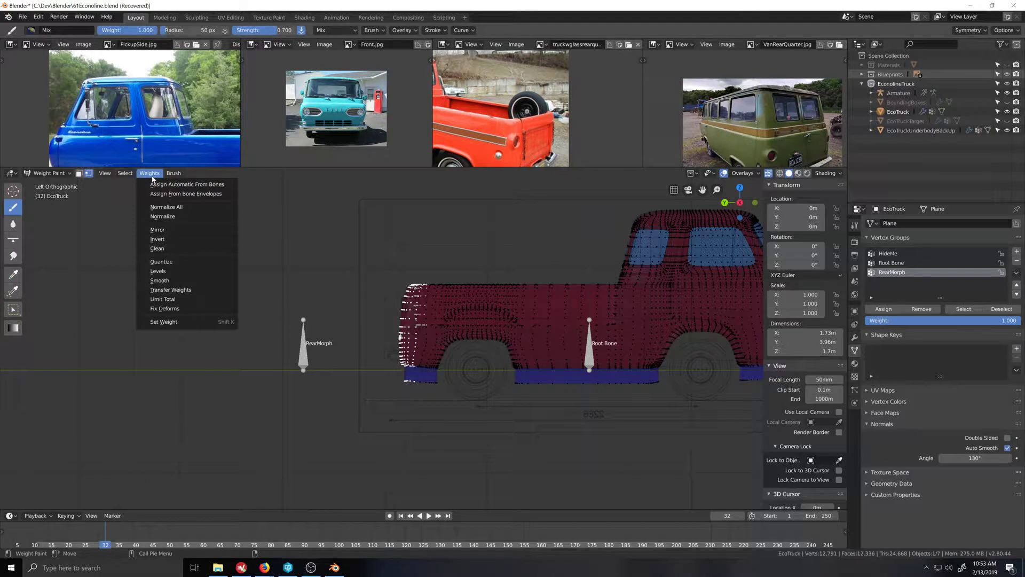
click(172, 193)
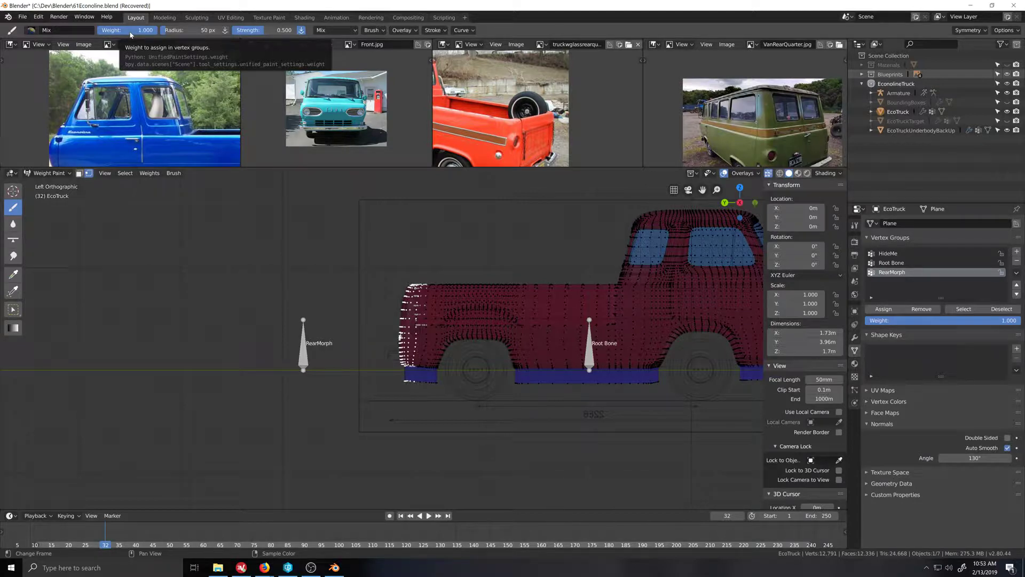
Step: Try brush strengths of 0.005 and 0.02, then set the Mix brush's strength to 0.2
click(265, 32)
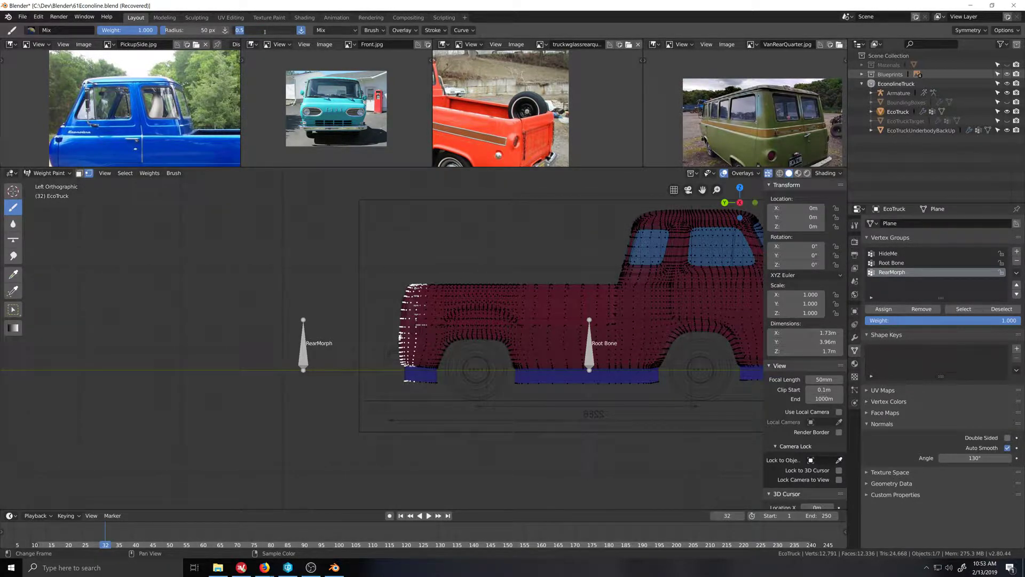
text(.005)
key(Return)
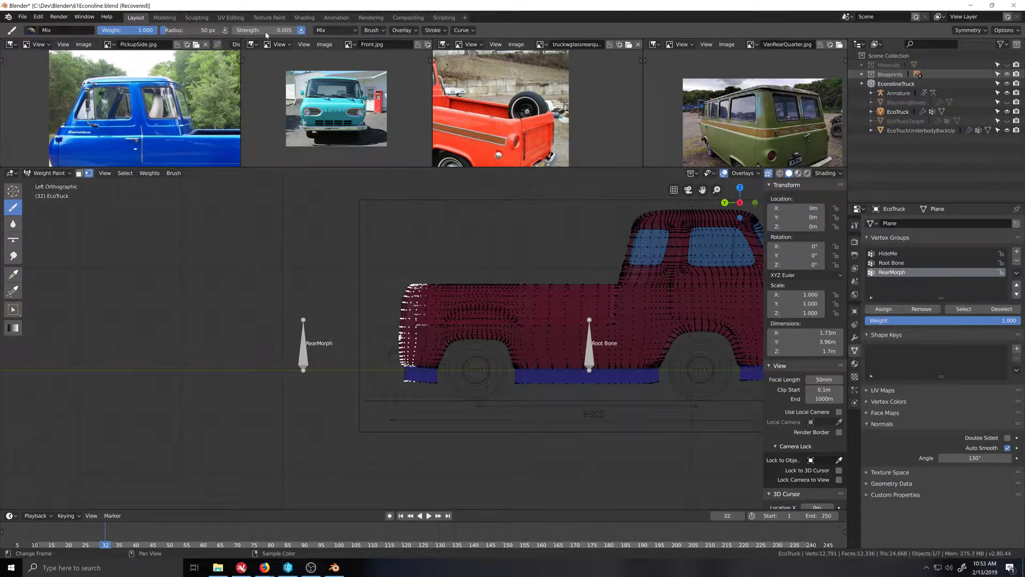
click(265, 33)
text(.02)
key(Return)
click(265, 31)
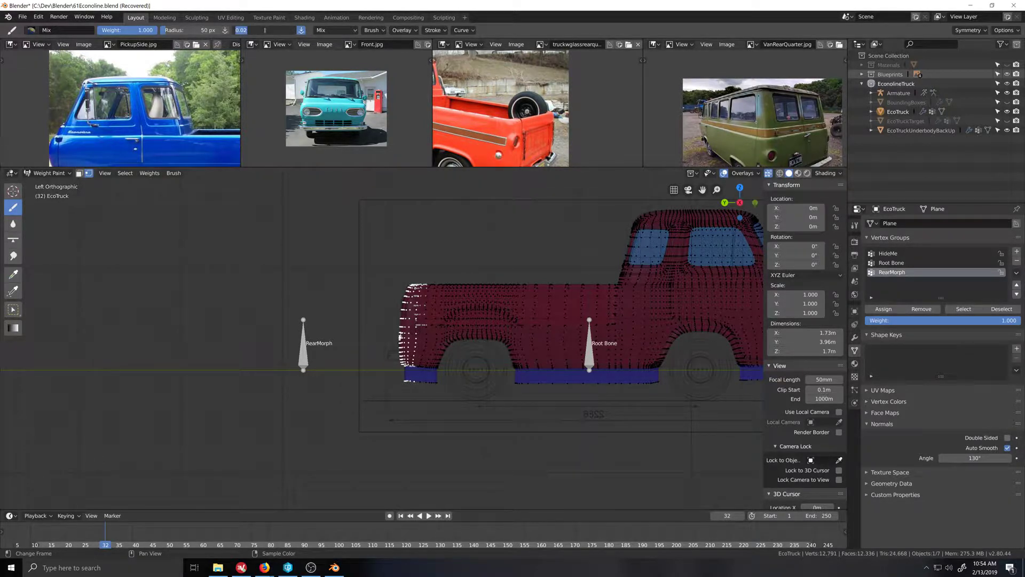
text(.2)
key(Return)
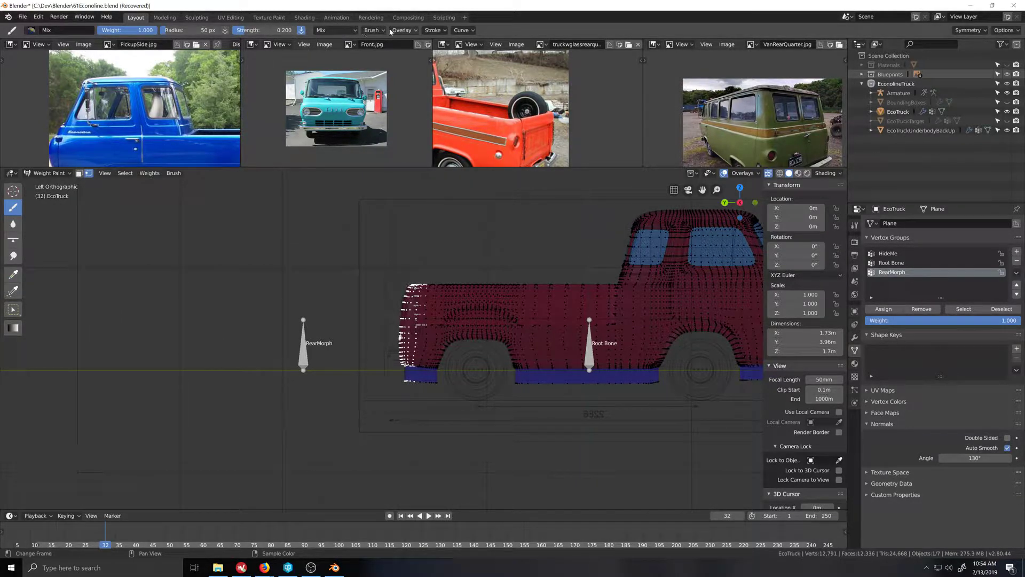
Step: Give the brush the constant Max falloff shape and enable its 2D Falloff and Auto Normalize options
click(469, 32)
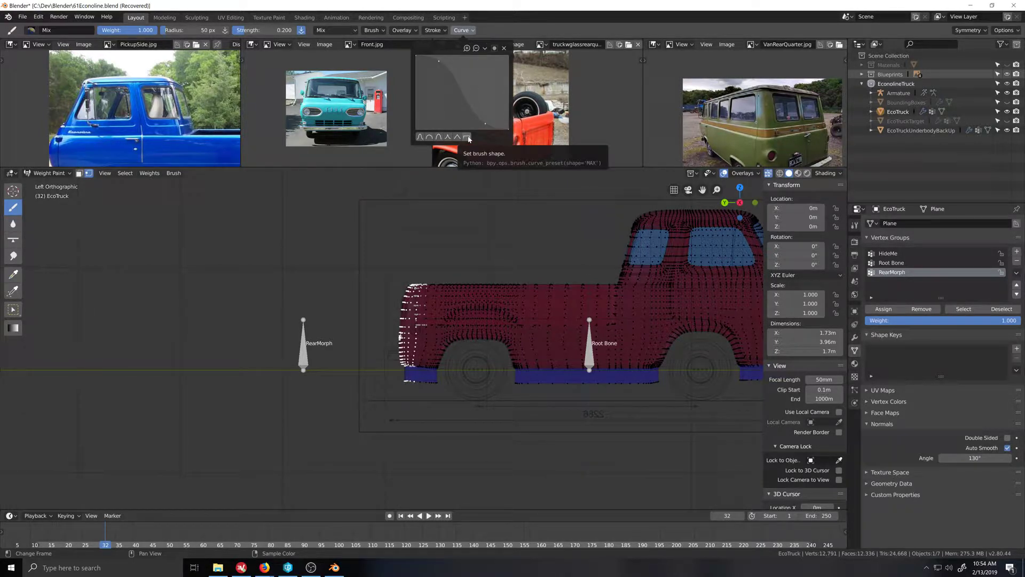
click(468, 139)
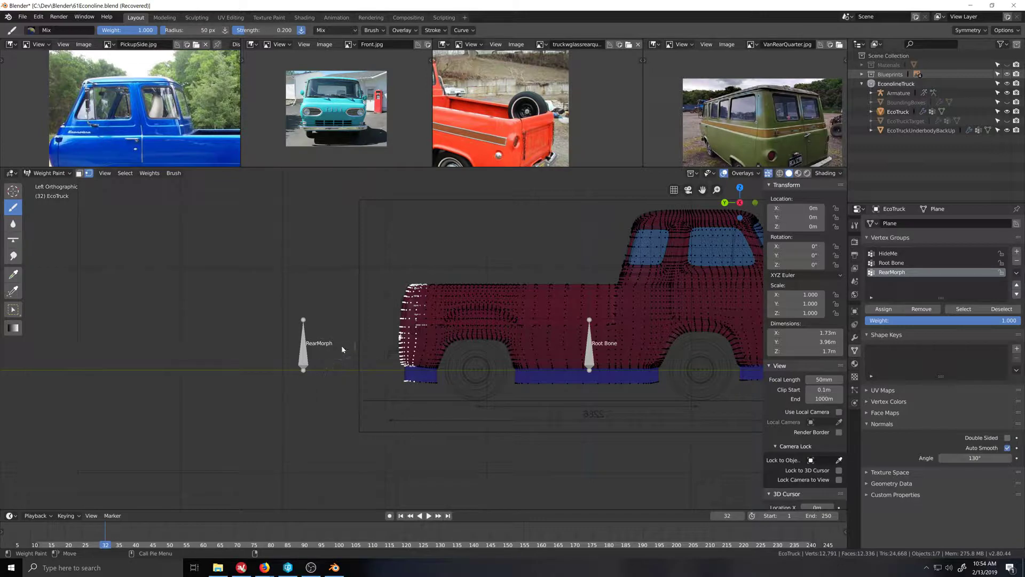
scroll(342, 349, down, 1)
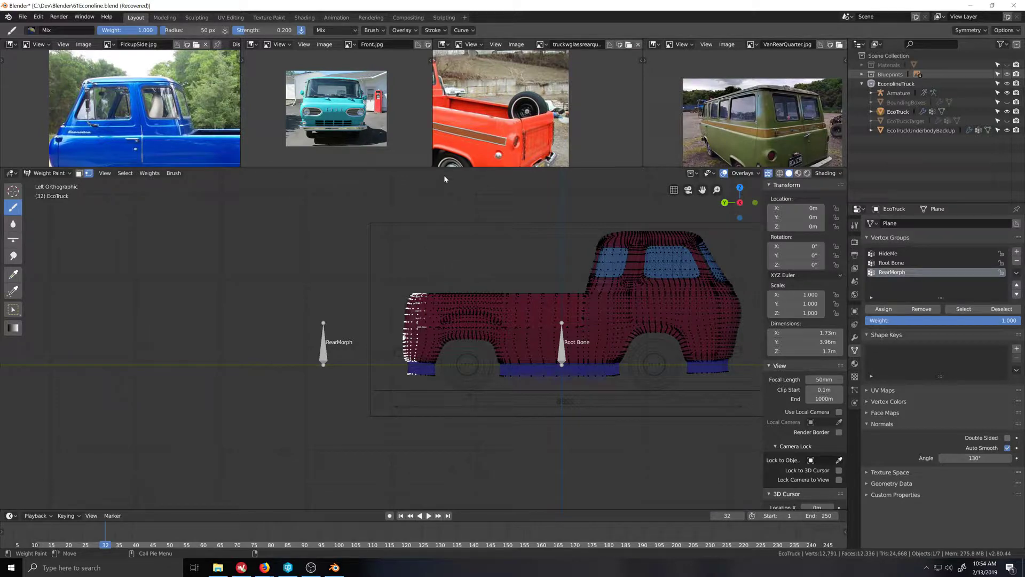
click(433, 31)
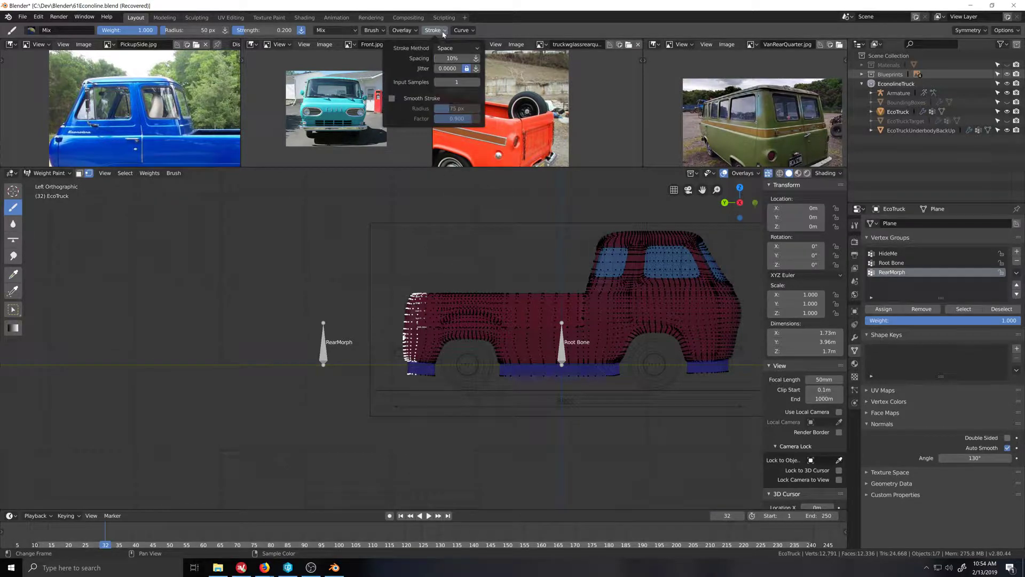
click(412, 30)
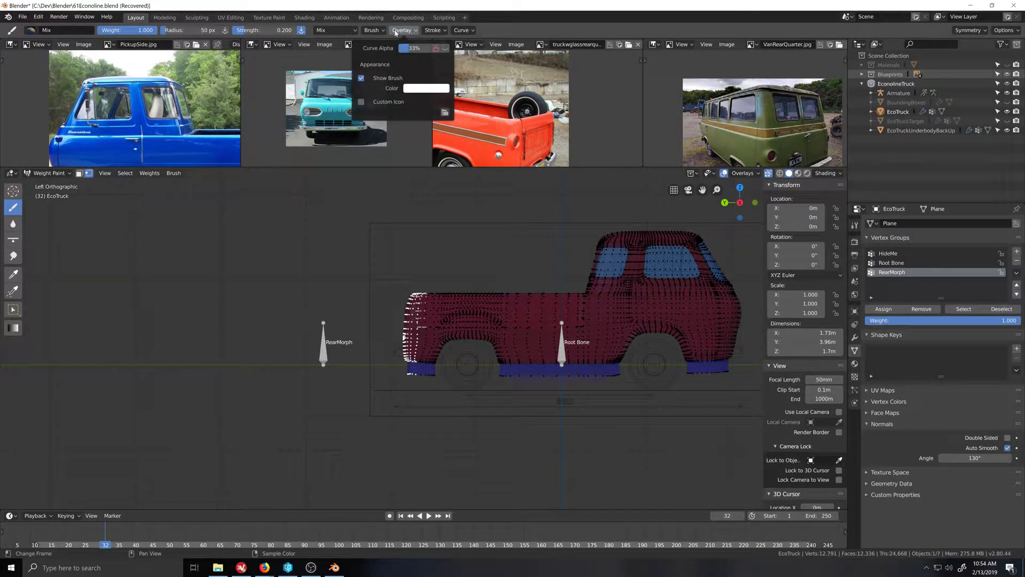
click(373, 30)
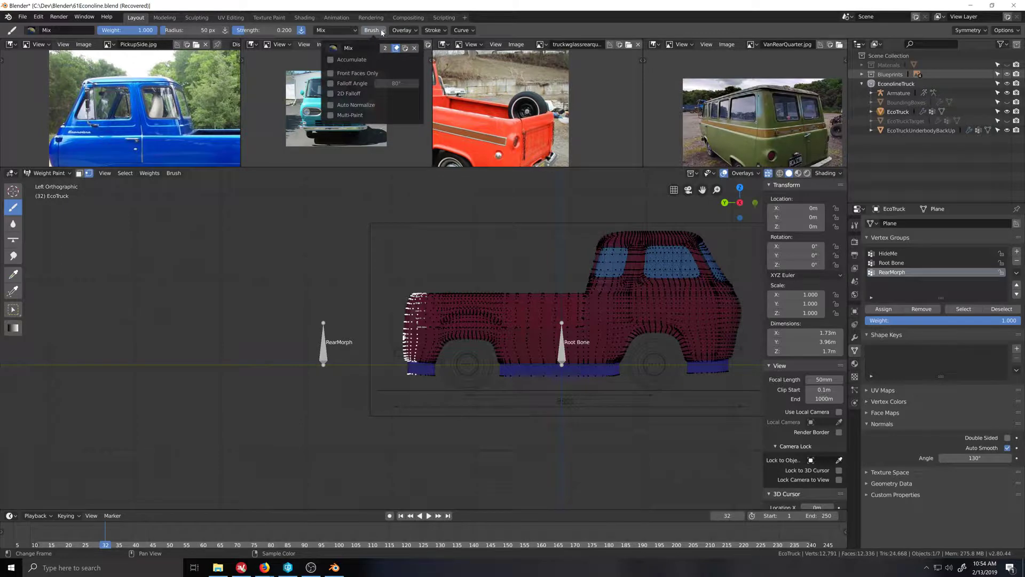
click(331, 94)
click(331, 105)
Step: Enlarge the brush radius to 315 px so it covers the truck's whole rear end
drag(172, 31, 187, 31)
key(f)
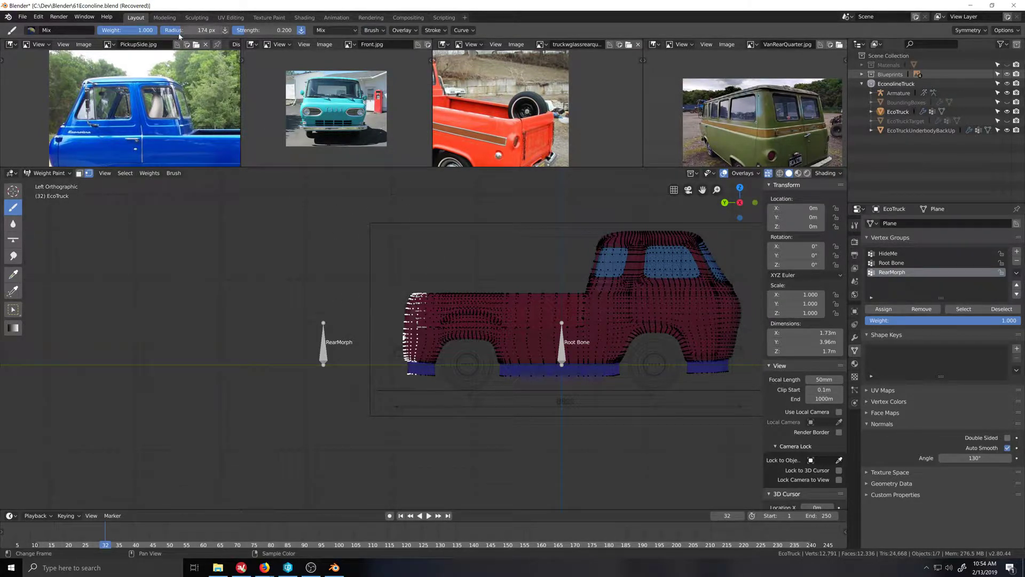
click(383, 304)
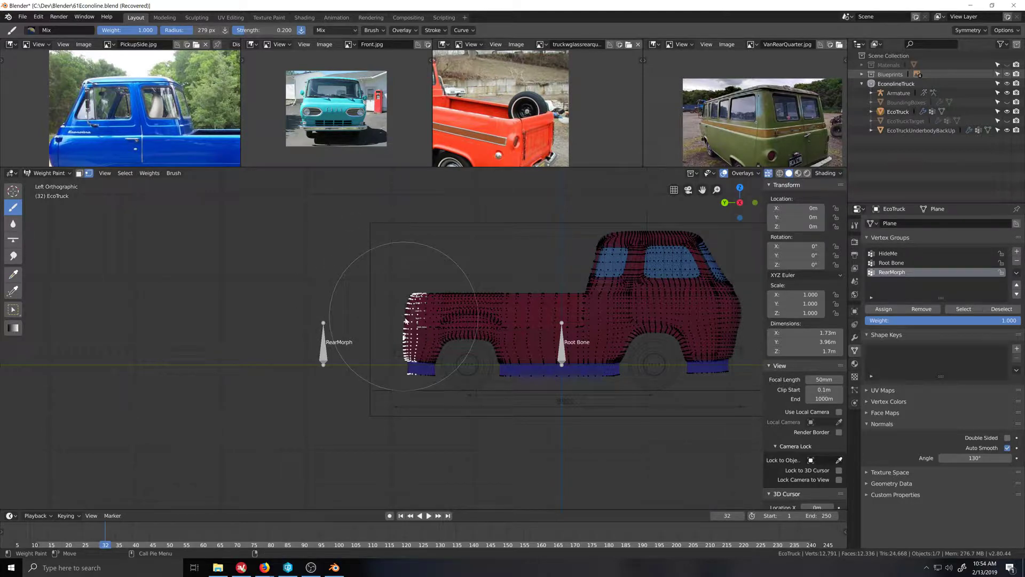
drag(191, 33, 199, 33)
Step: Switch EcoTruck to Edit Mode and extend the rear-end selection forward by two more vertical loops
scroll(470, 385, up, 3)
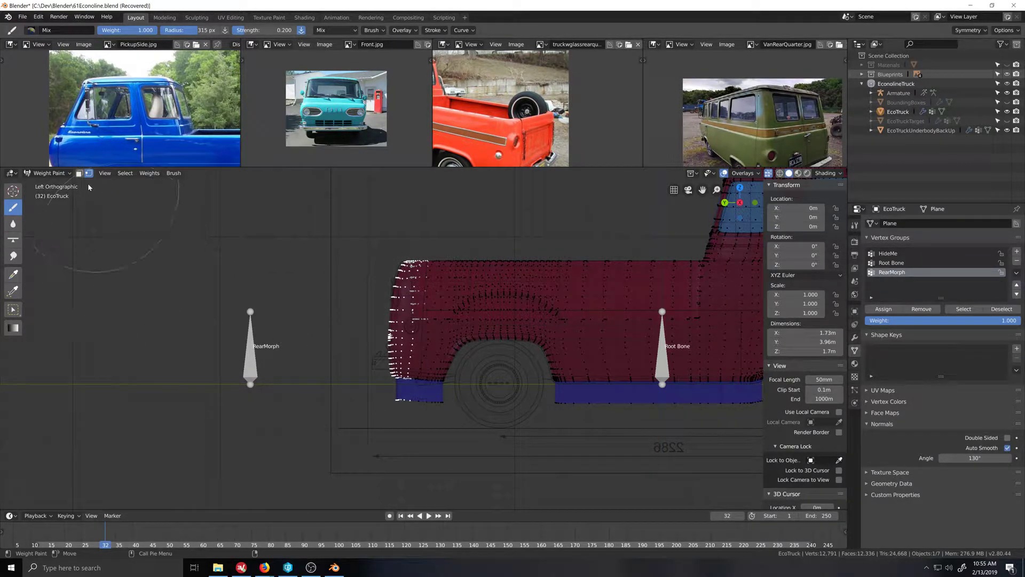
click(64, 178)
click(48, 193)
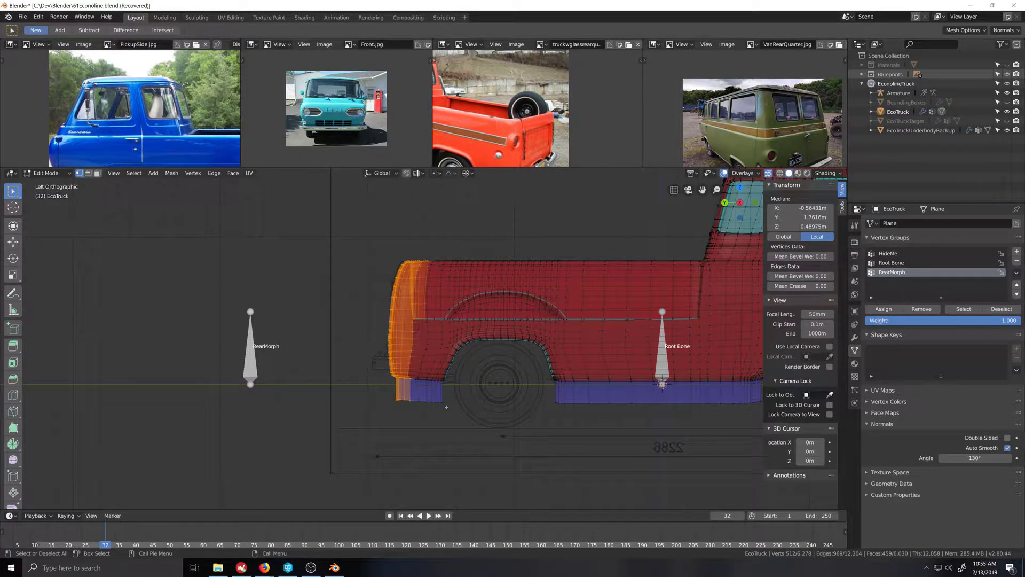
alt+shift+click(428, 336)
alt+shift+click(443, 335)
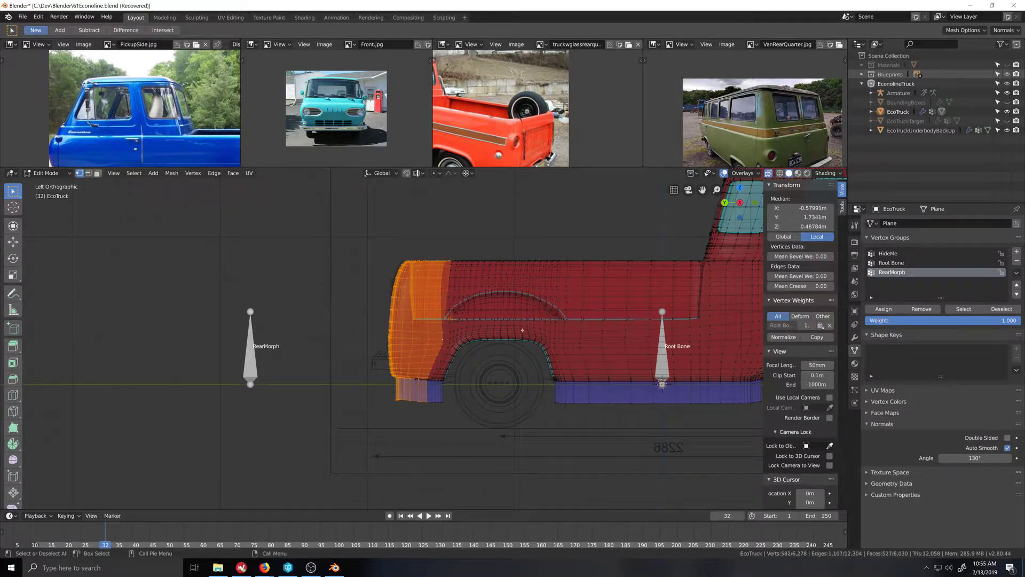
Step: Inspect the bed's rear corner without X-ray and remove the stray vertices beside the wheel well from the selection with Circle Select
middle_drag(522, 330, 380, 341)
scroll(399, 357, up, 4)
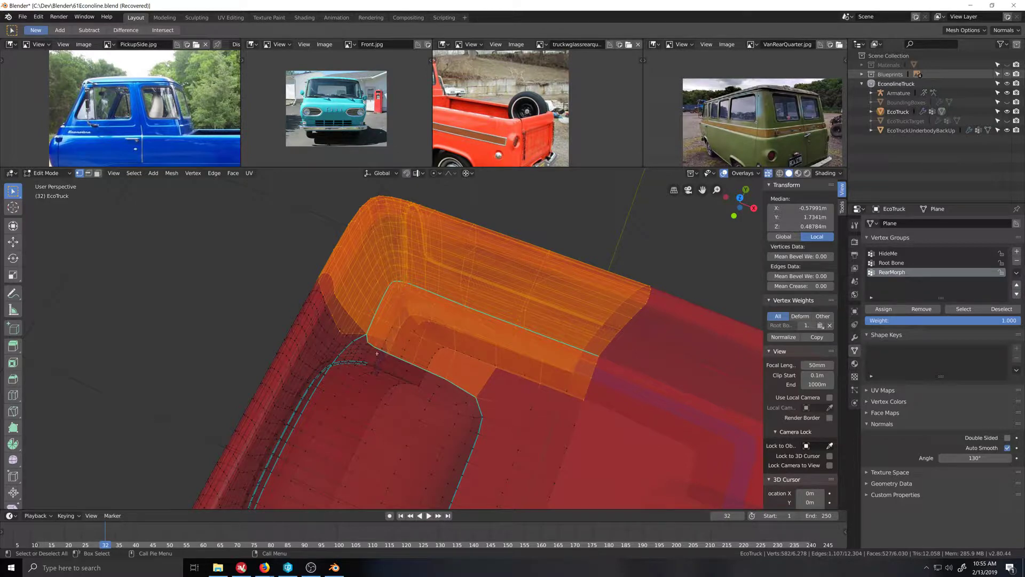
middle_drag(375, 354, 381, 366)
key(alt+z)
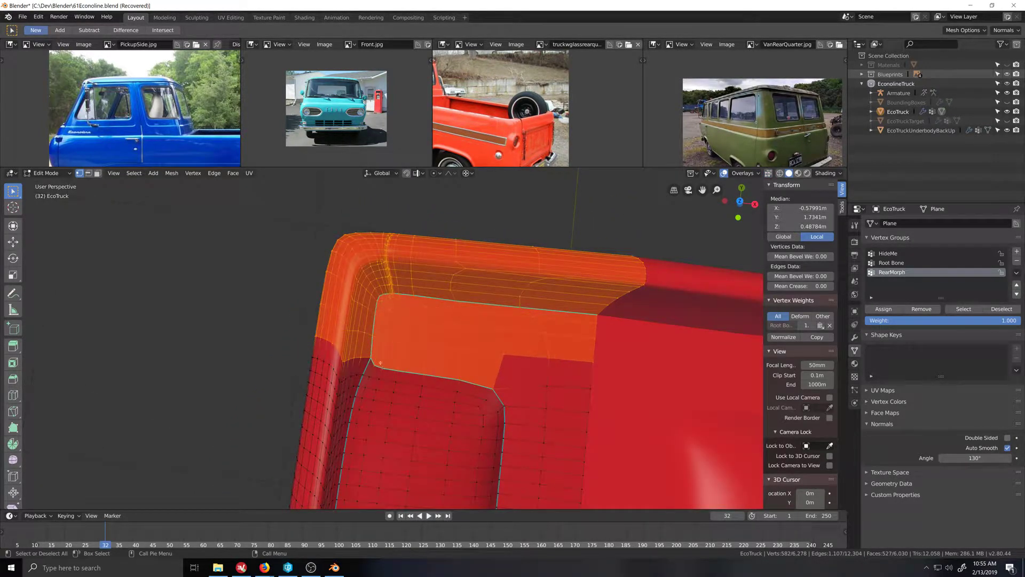
key(c)
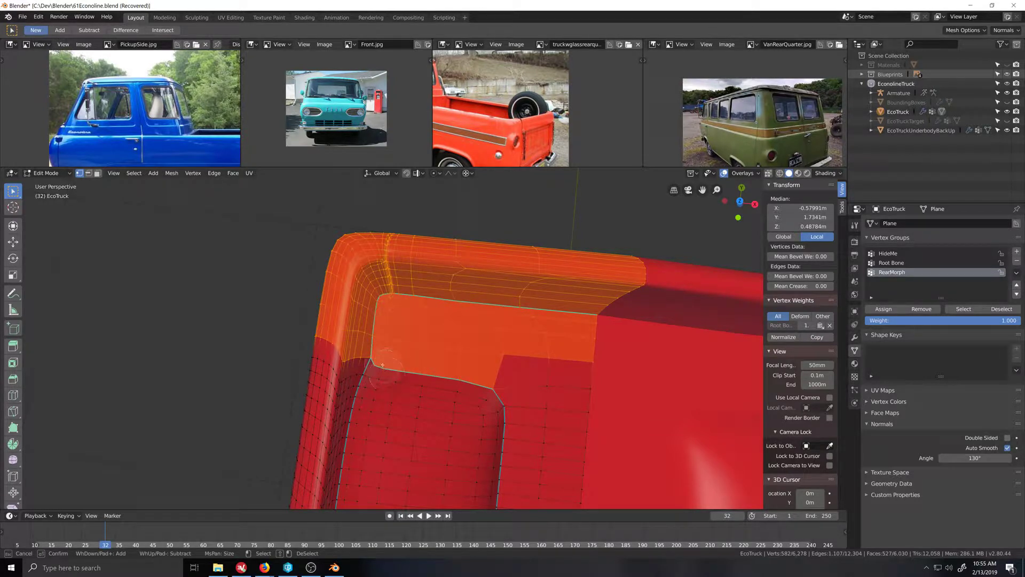
mouse_move(398, 381)
middle_down()
mouse_move(506, 396)
mouse_move(434, 412)
mouse_move(401, 388)
middle_up()
right_click(471, 415)
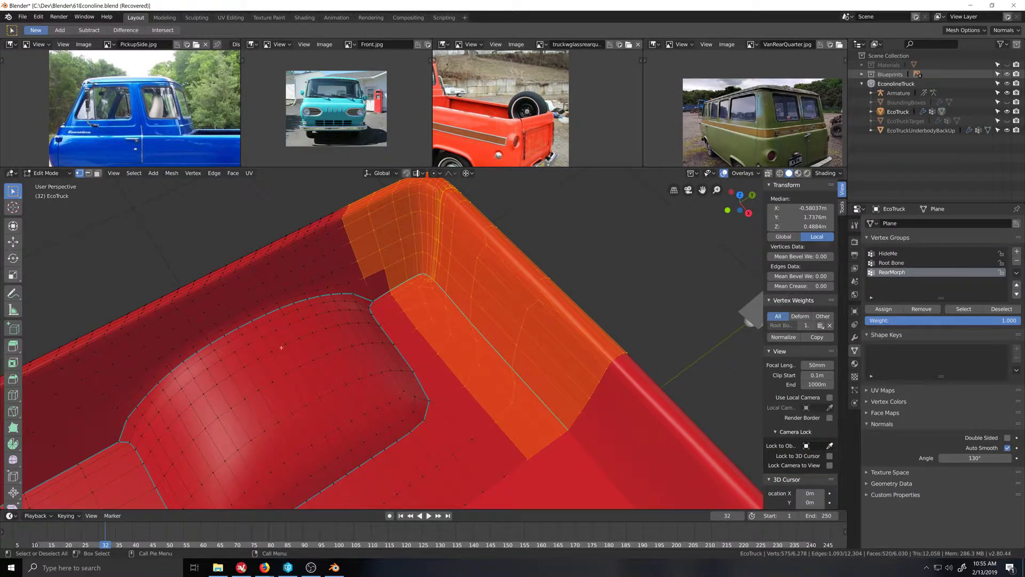
Step: Return to Weight Paint mode in the left side view and turn X-ray on to see all selected rear vertices
scroll(281, 347, down, 3)
middle_drag(323, 347, 412, 315)
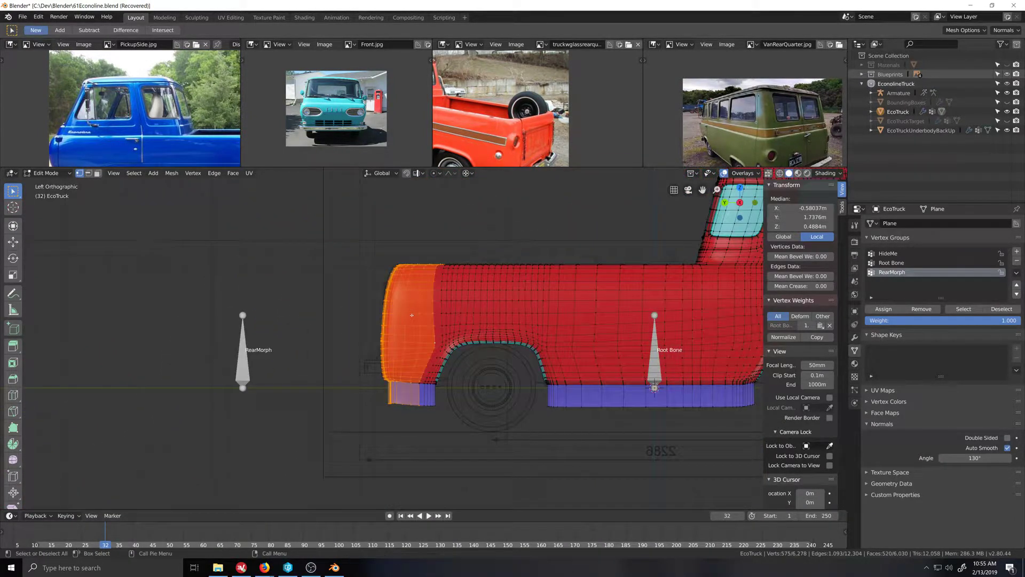
click(52, 173)
click(51, 225)
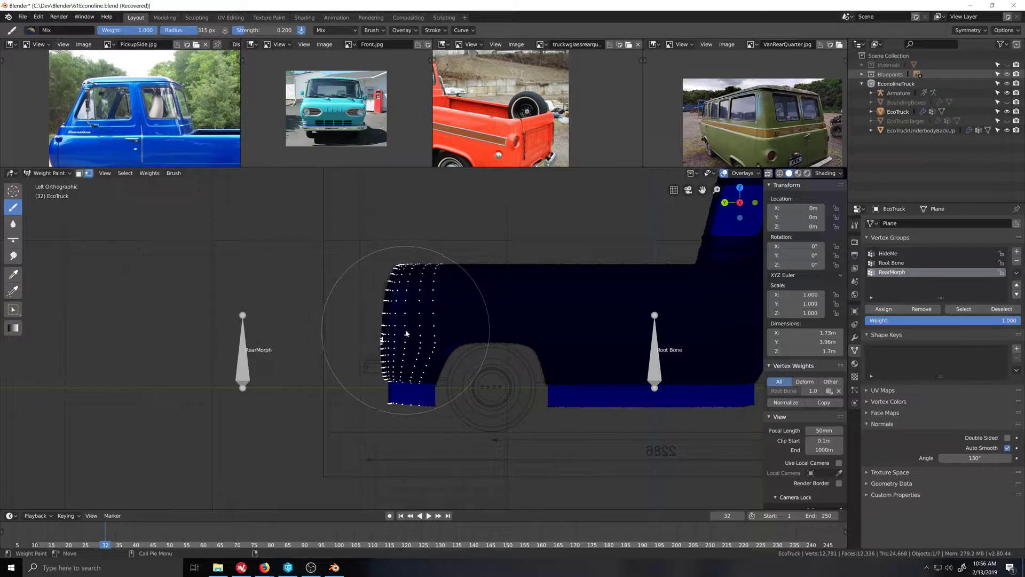
scroll(406, 333, down, 1)
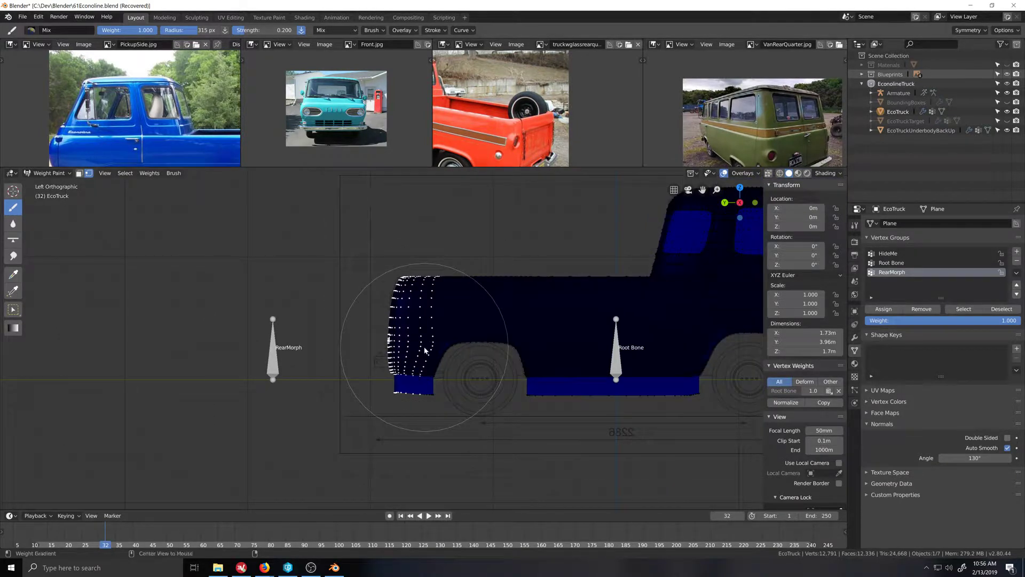
key(alt+z)
scroll(425, 350, down, 2)
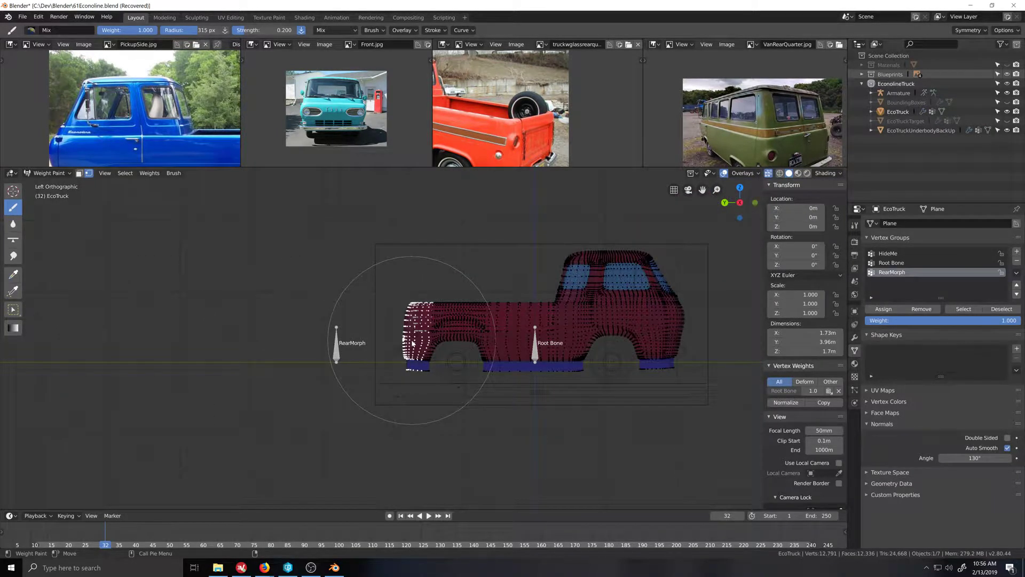
scroll(412, 343, down, 3)
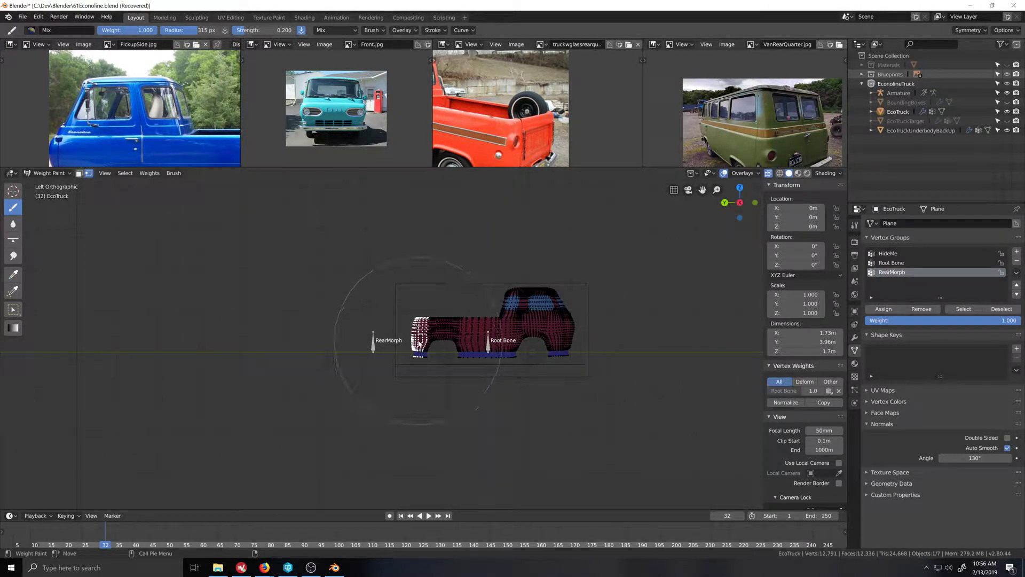
Step: Set the brush strength to 0.01 and dab once over the selected rear vertices to paint RearMorph weight
click(258, 31)
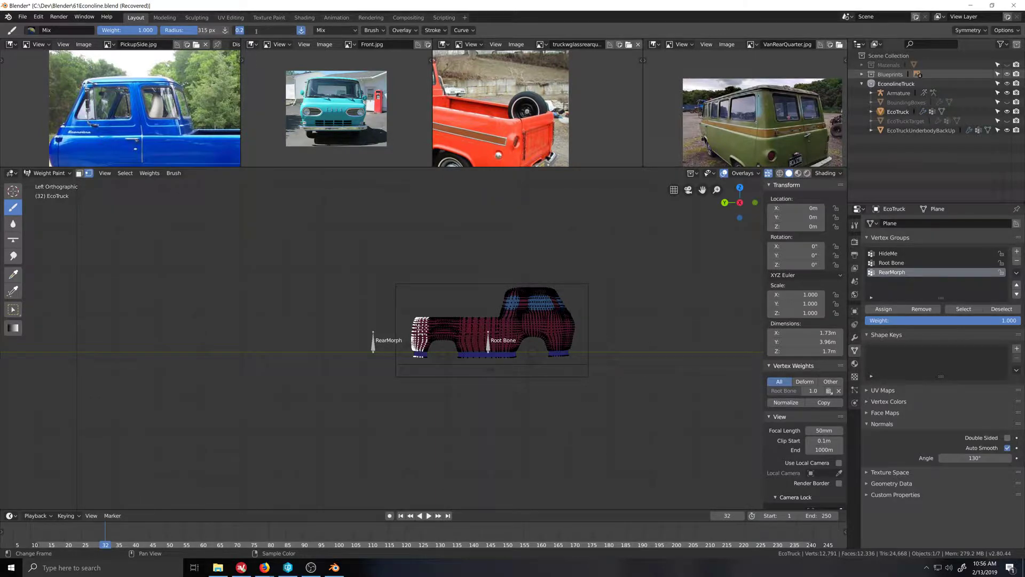
text(.01)
key(Return)
click(424, 341)
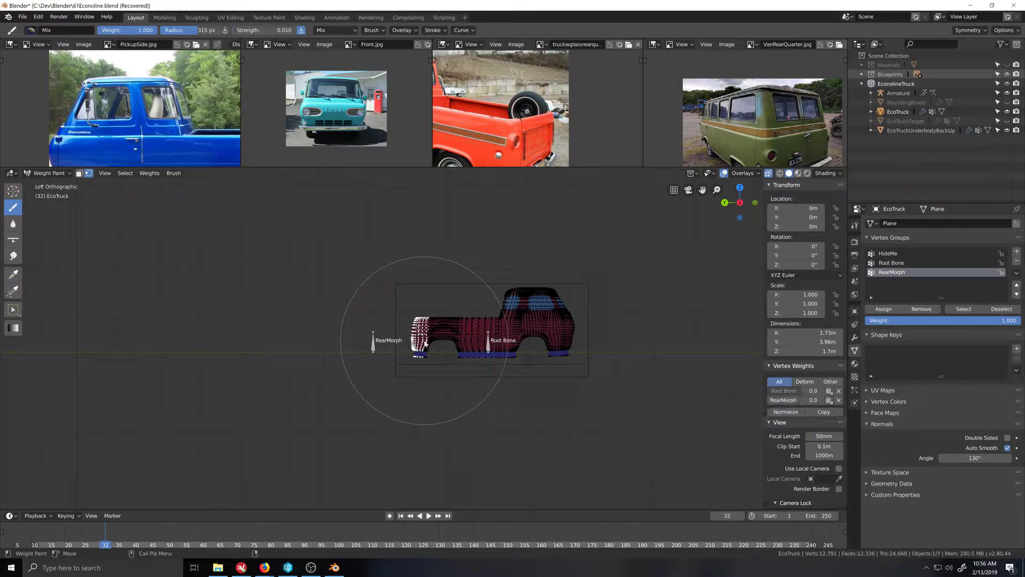
scroll(426, 343, up, 5)
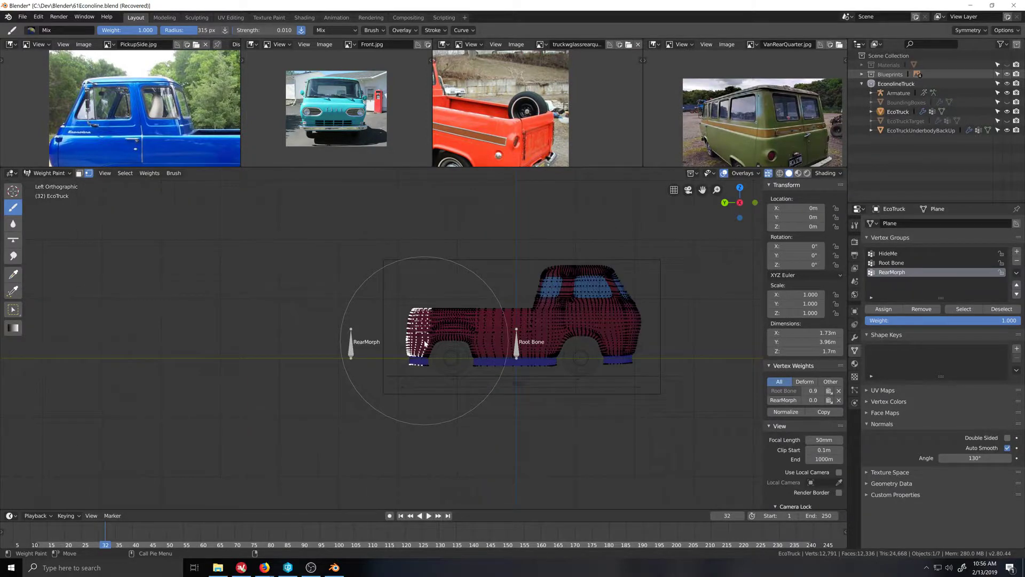
scroll(424, 342, down, 2)
scroll(422, 342, up, 1)
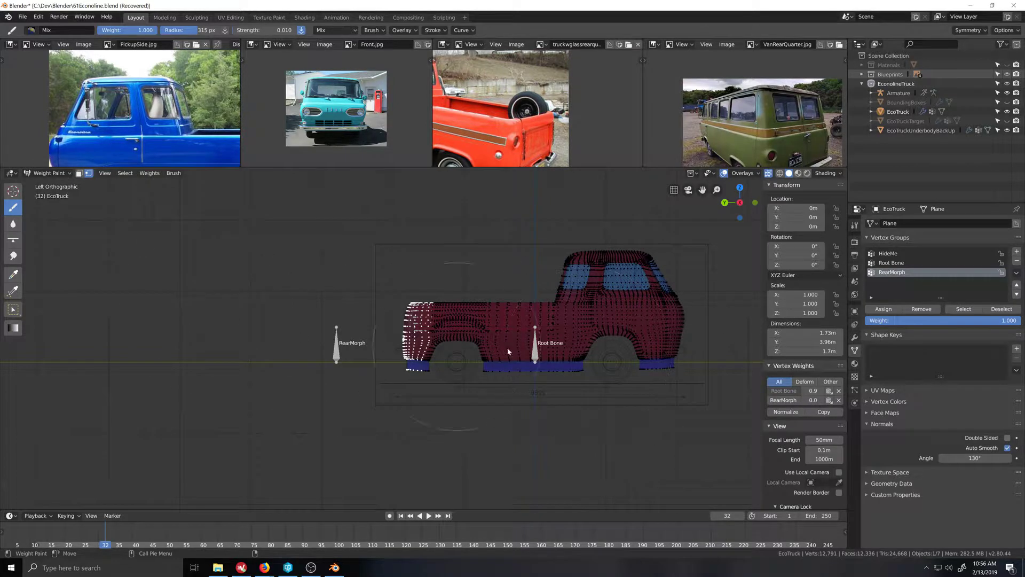
Step: Switch EcoTruck back to Object Mode, then select the armature and put it in Edit Mode
click(48, 173)
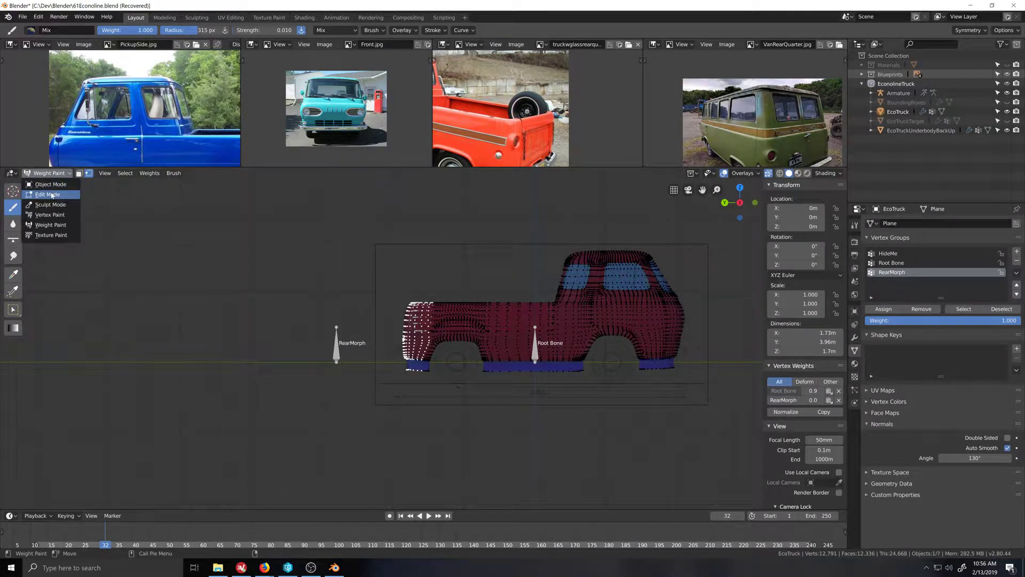
click(50, 184)
mouse_move(347, 343)
middle_down()
mouse_move(408, 367)
mouse_move(362, 335)
middle_up()
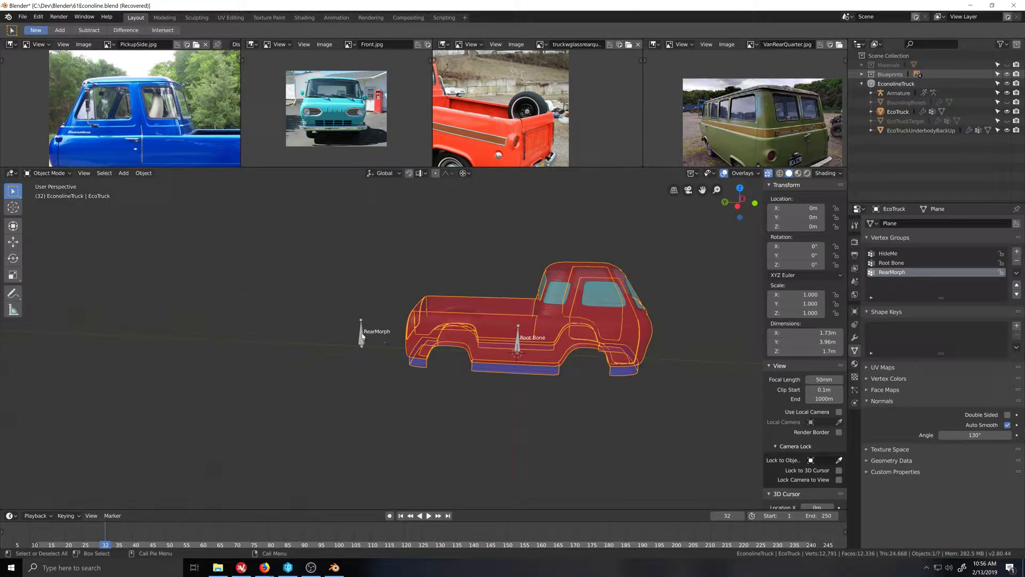
click(362, 335)
key(Tab)
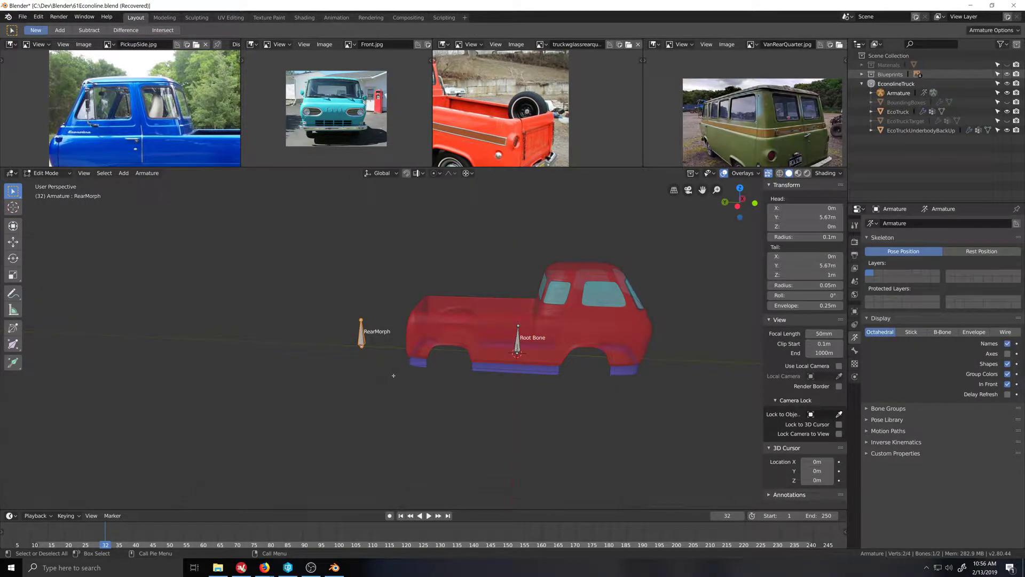
Step: Parent the RearMorph bone to Root Bone with the Keep Offset option
mouse_move(394, 376)
middle_down()
mouse_move(411, 377)
mouse_move(396, 373)
middle_up()
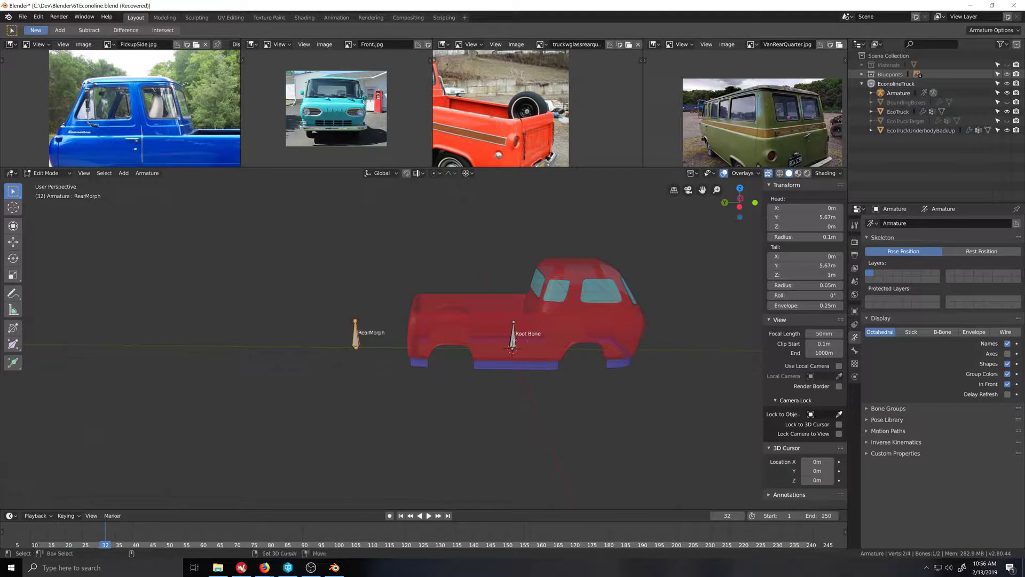
click(513, 348)
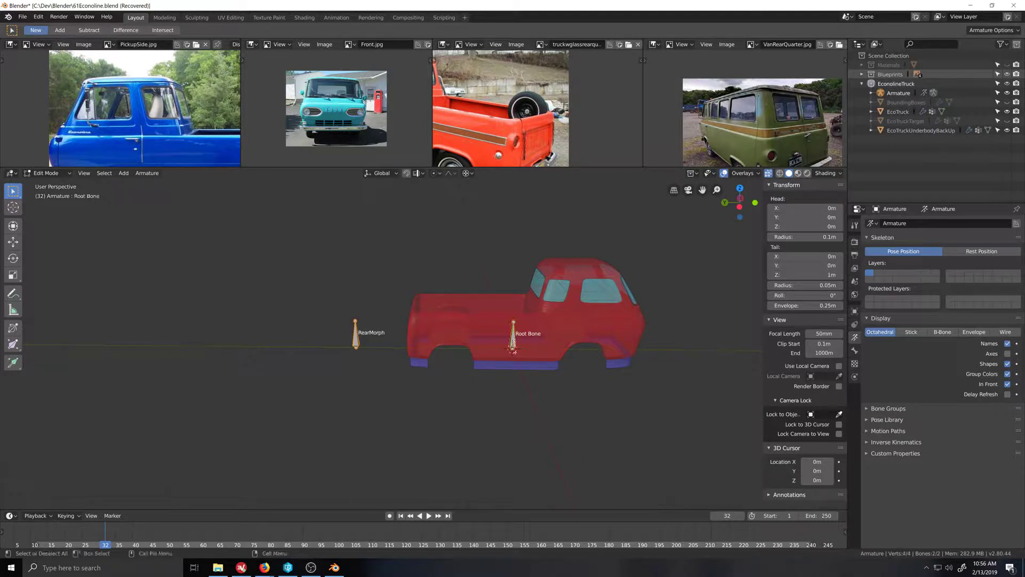
right_click(362, 343)
mouse_move(389, 419)
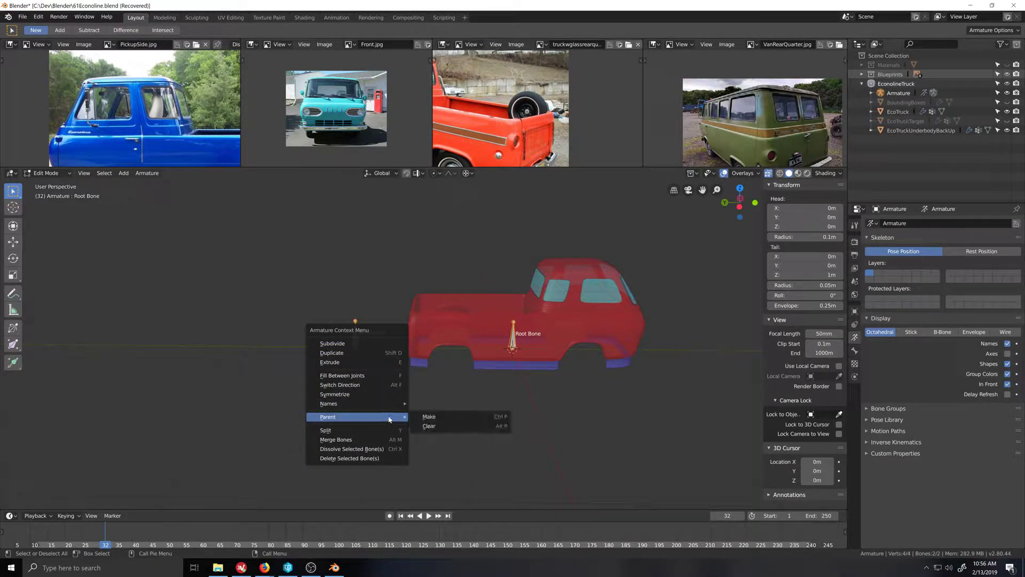
click(451, 417)
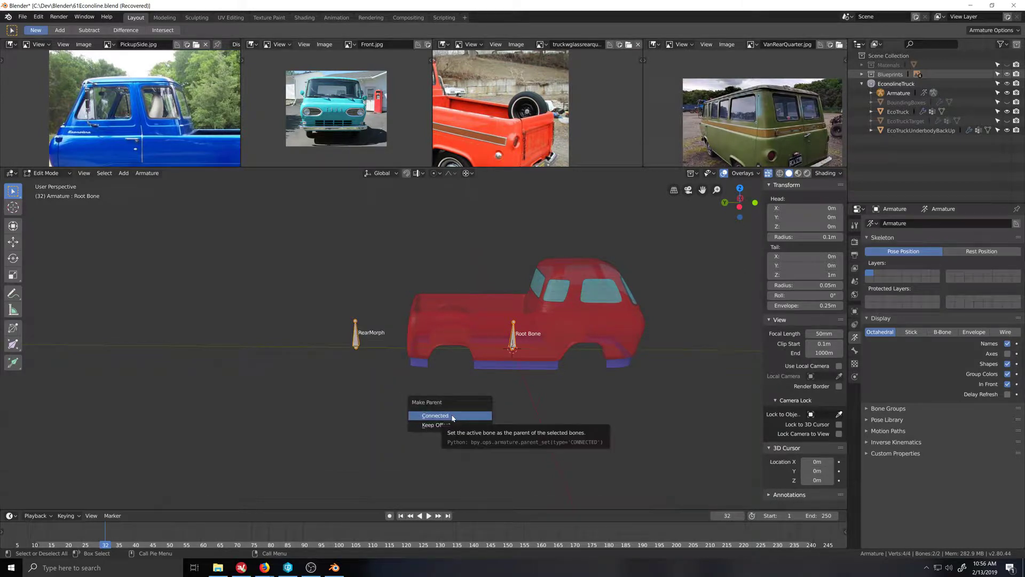
click(447, 425)
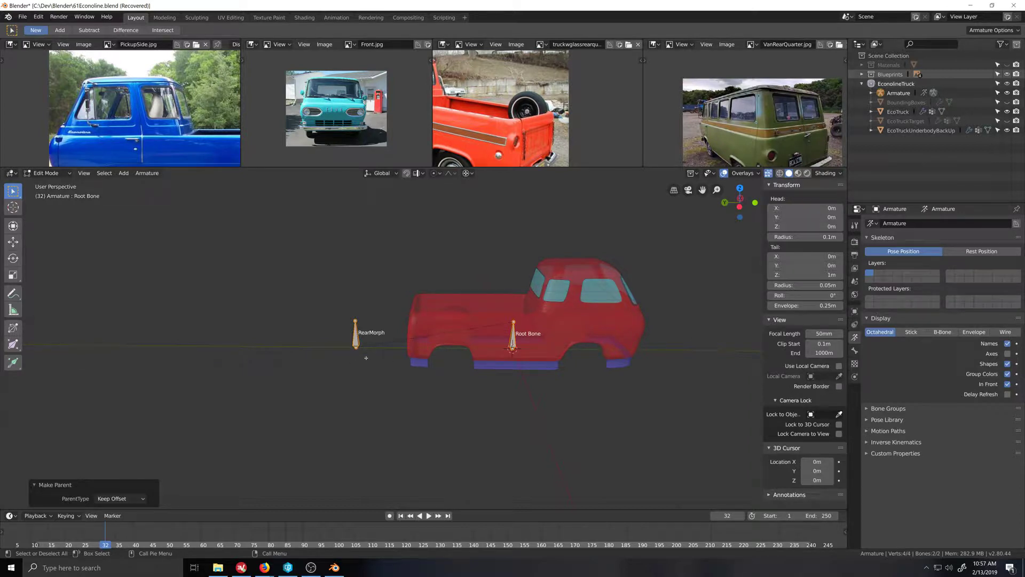
Step: Leave armature editing, select EcoTruck and put it in Weight Paint mode in the left side view
key(ctrl+KP_3)
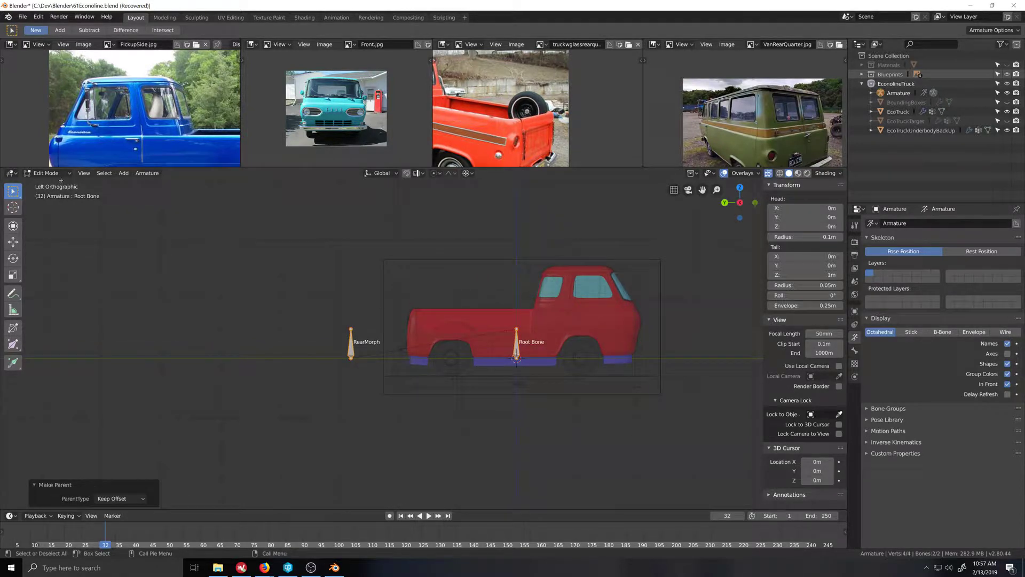
click(62, 174)
click(50, 185)
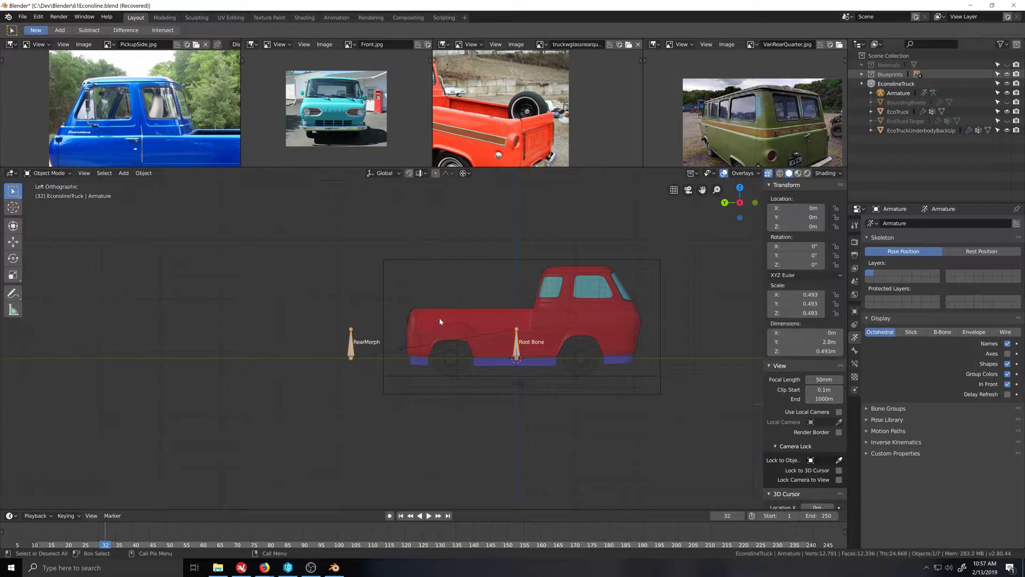
click(440, 320)
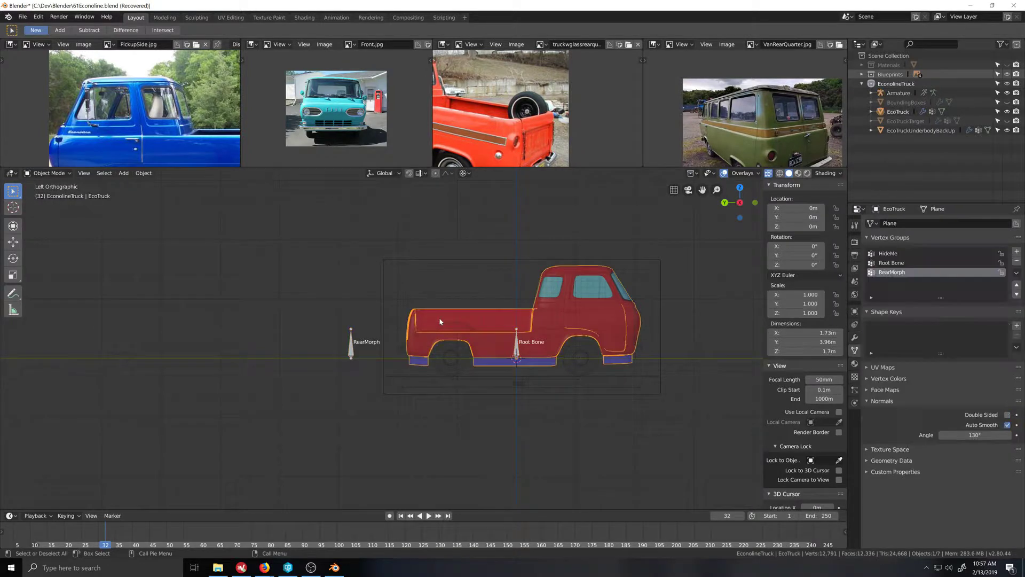
click(67, 173)
click(48, 195)
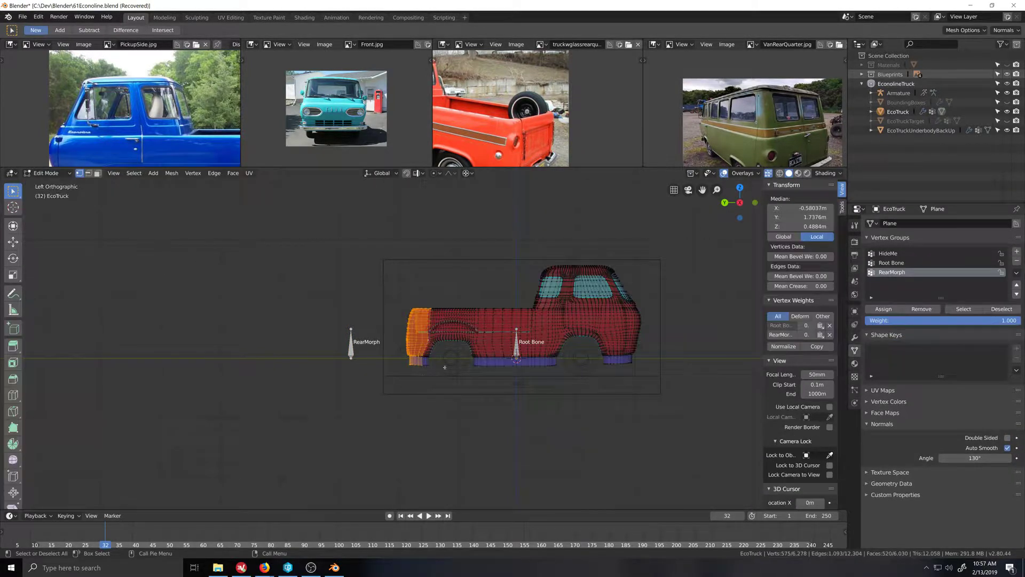
click(47, 173)
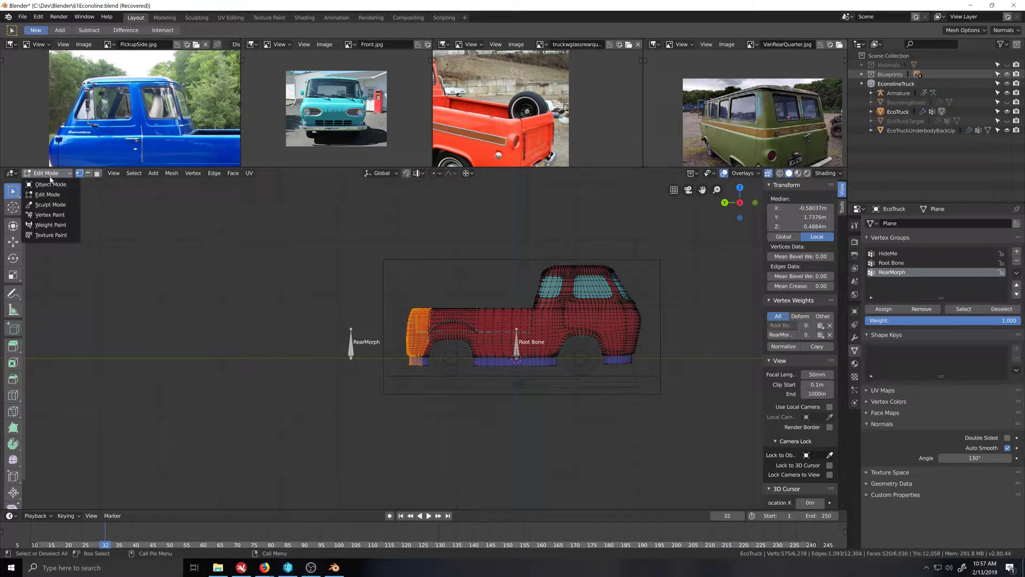
click(48, 226)
scroll(374, 340, down, 3)
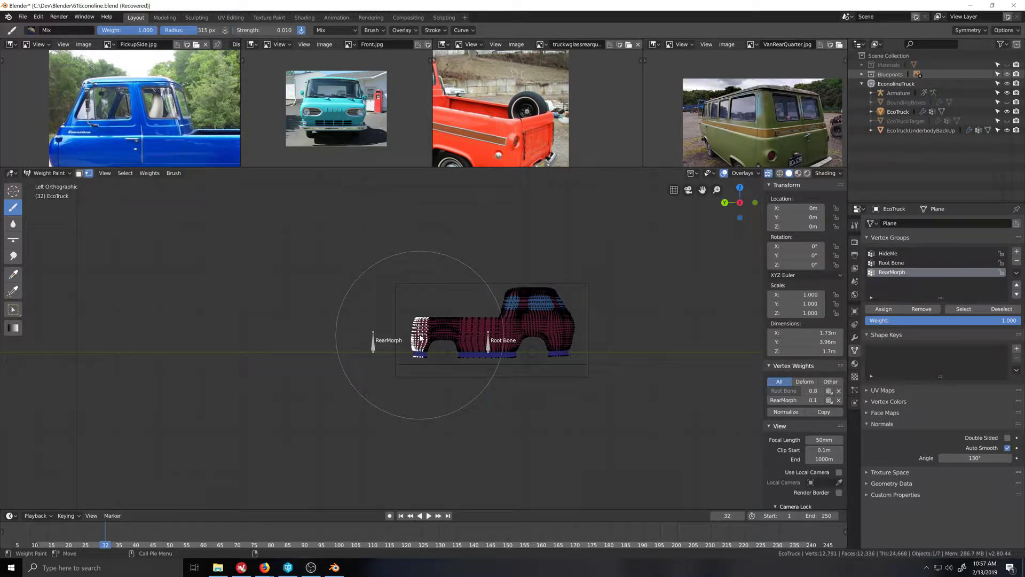
scroll(420, 338, up, 2)
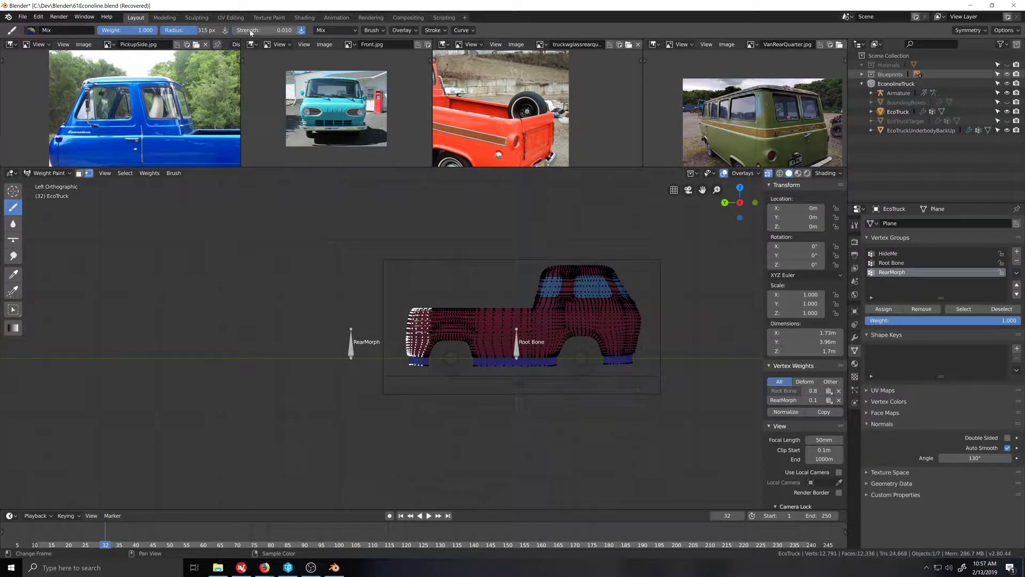
Step: Set the brush strength to 0.1 and dab RearMorph weight over the selected rear vertices
click(268, 32)
text(0.1)
key(Return)
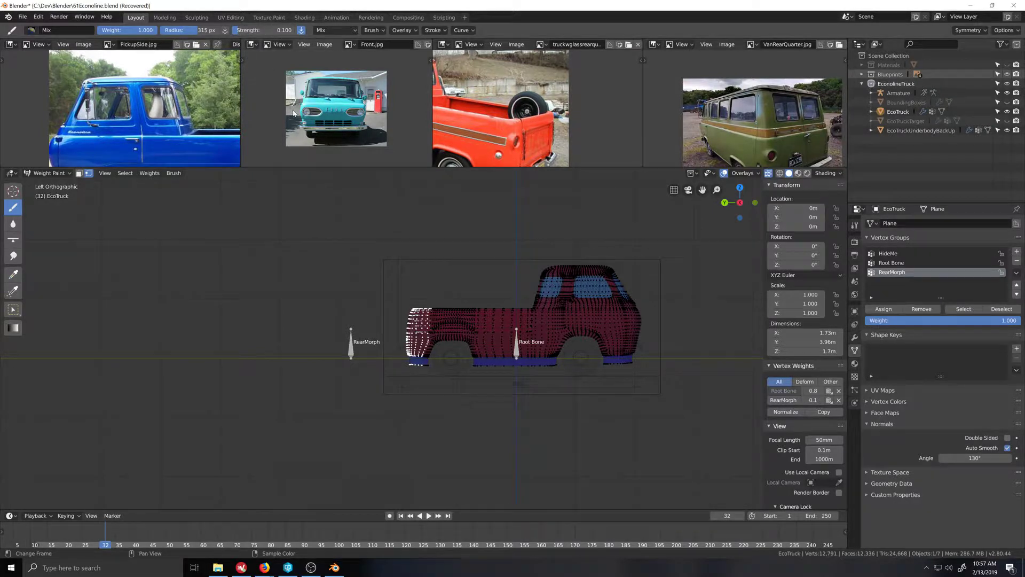
click(417, 337)
click(472, 31)
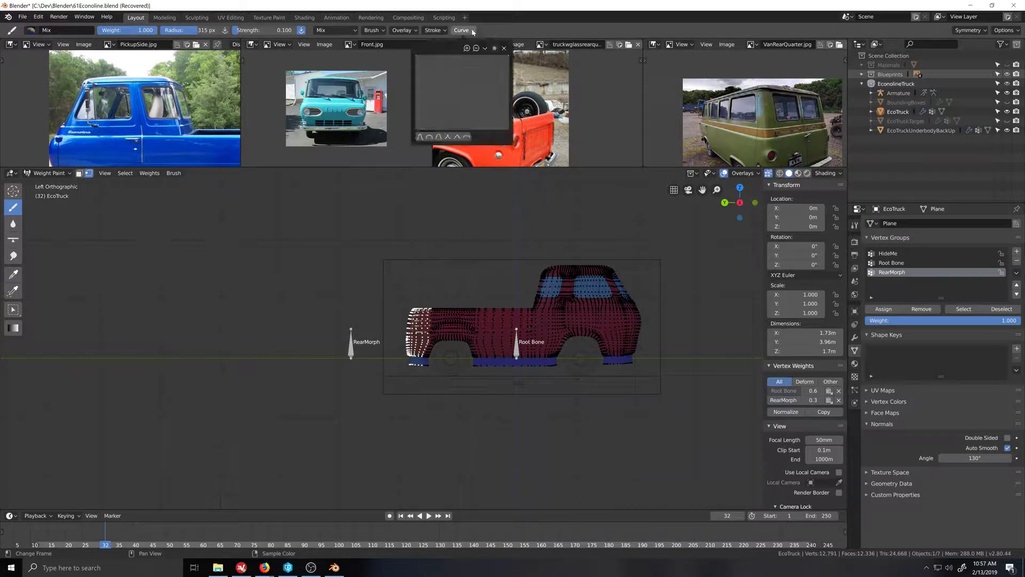
click(443, 31)
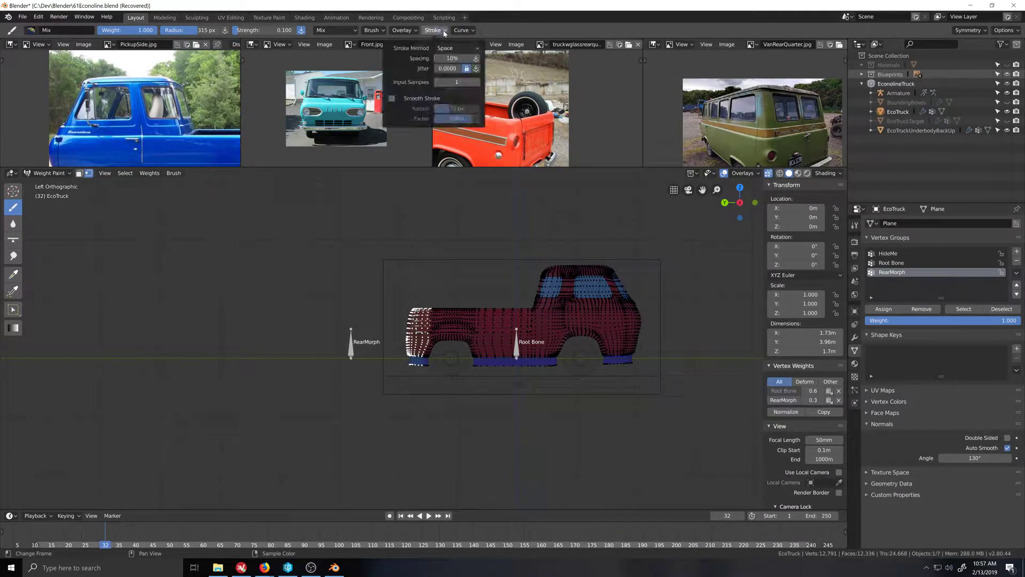
click(383, 31)
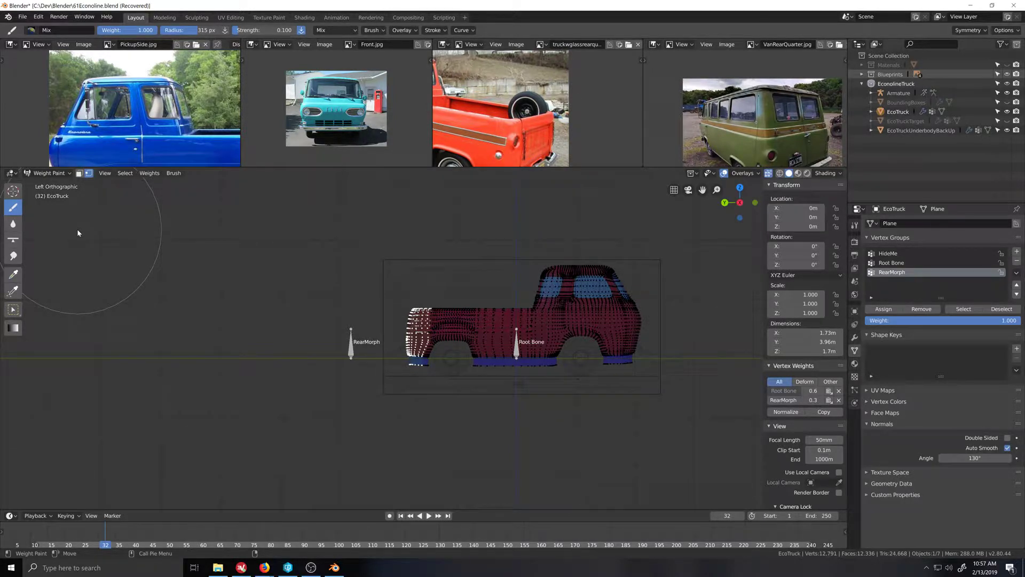
Step: Try another RearMorph weight stroke over the selected rear vertices and undo the painting back to Object Mode
scroll(425, 340, up, 4)
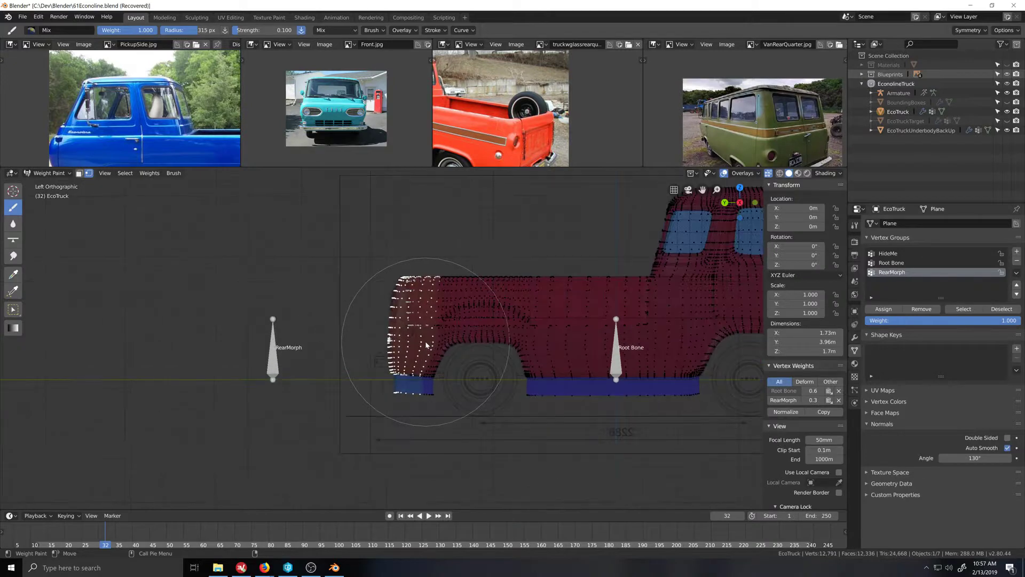
scroll(425, 341, up, 2)
mouse_move(420, 338)
mouse_down()
mouse_move(412, 331)
mouse_move(435, 348)
mouse_up()
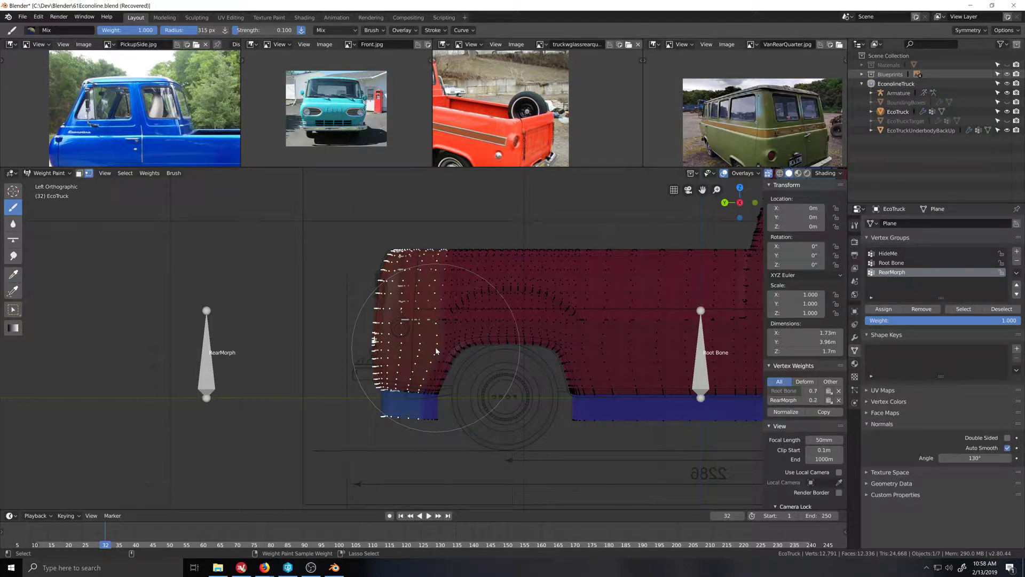
key(ctrl+z)
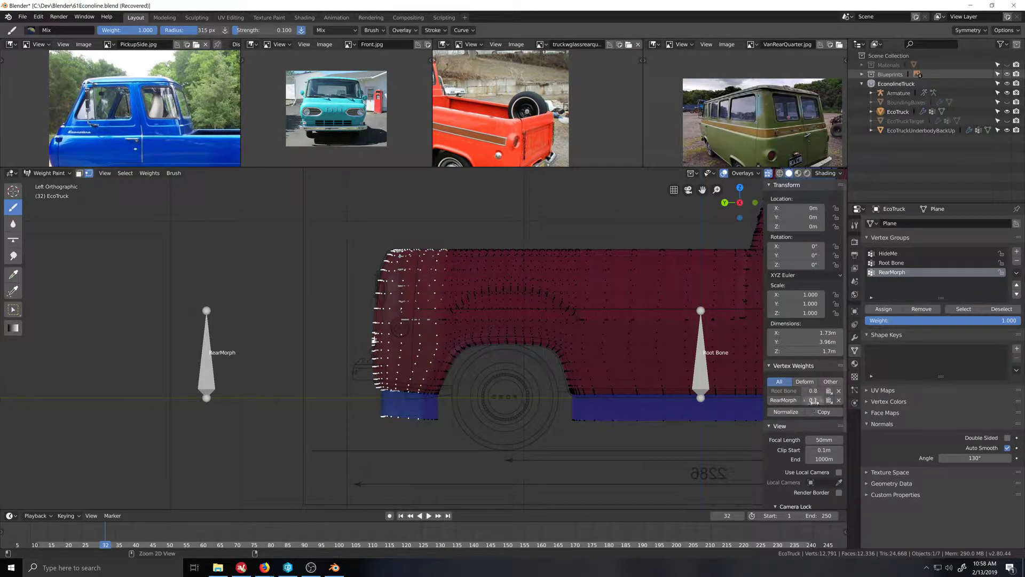
key(ctrl+z)
key(ctrl+z)
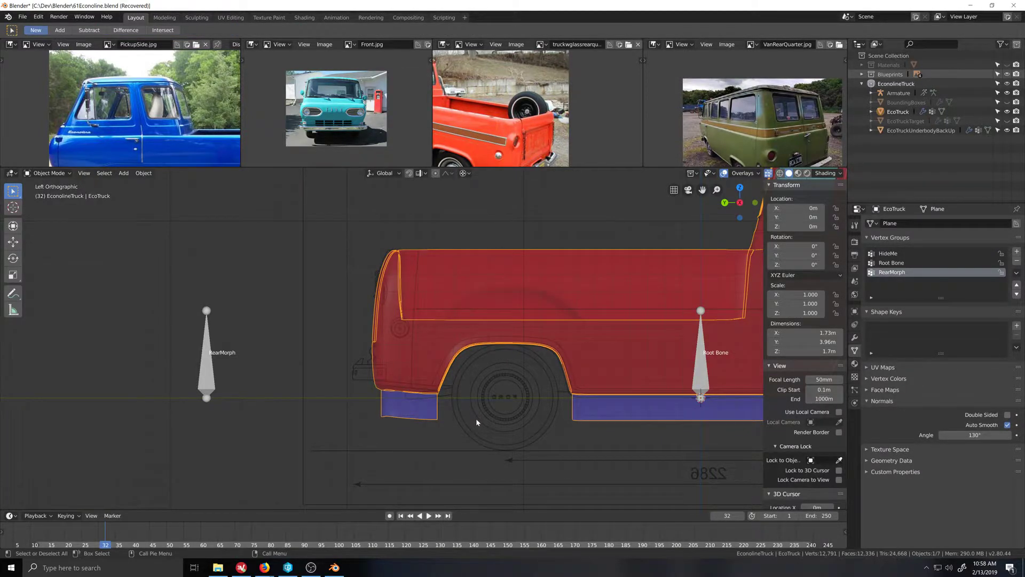
Step: Put the armature in Pose Mode and try moving the RearMorph bone backward, away from the truck
scroll(475, 416, down, 4)
middle_drag(331, 367, 340, 346)
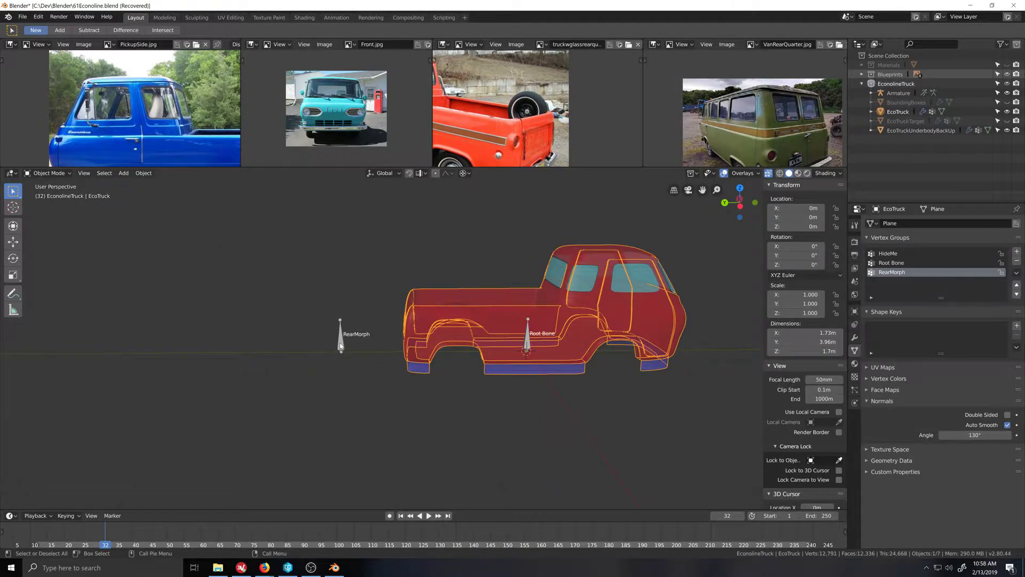
key(Tab)
key(Tab)
click(340, 344)
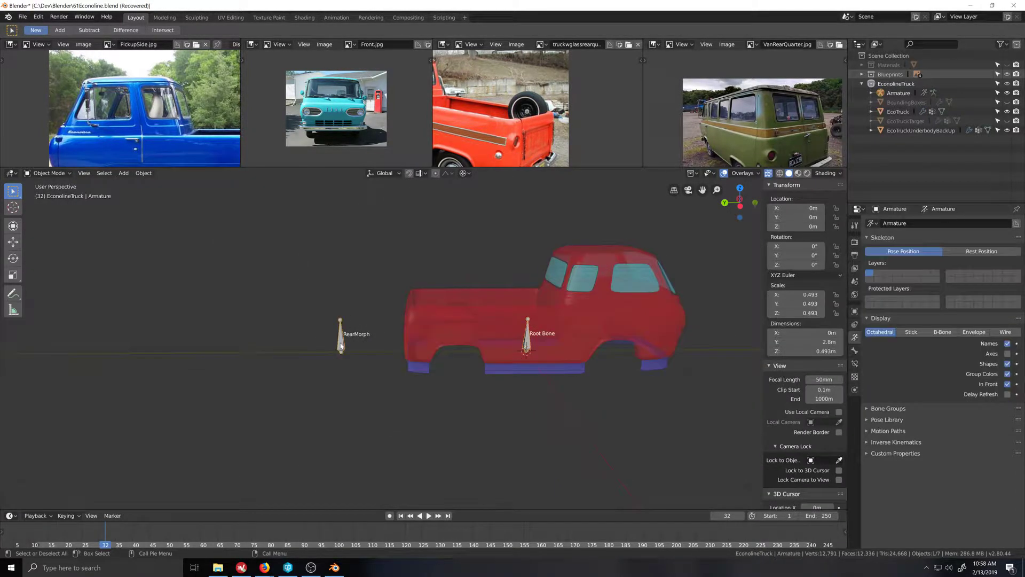
key(ctrl+Tab)
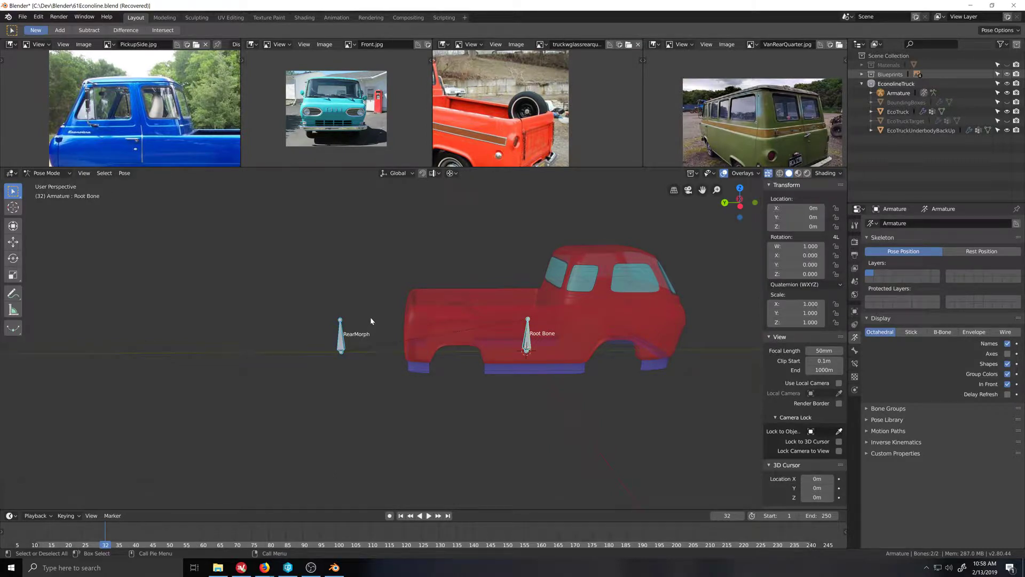
click(342, 346)
key(g)
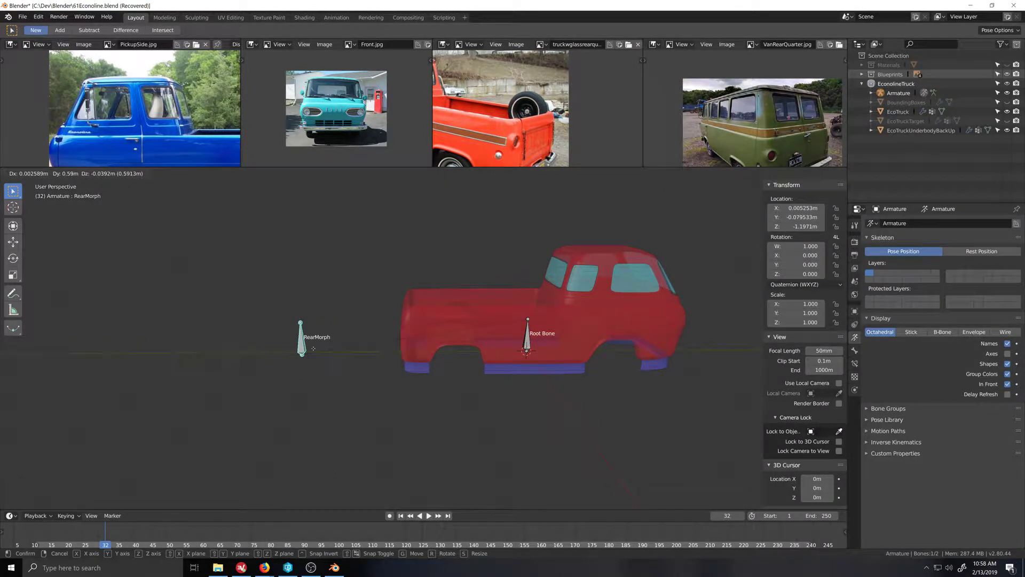
key(Escape)
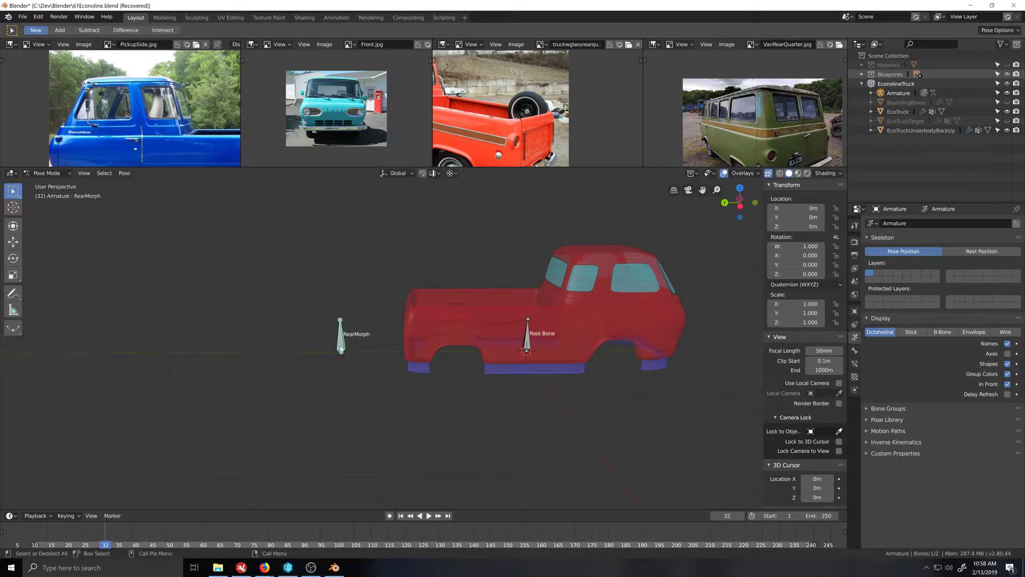
Step: Lock the RearMorph bone's X and Y location and move it backward to a Z location of about -2.377 m
click(836, 217)
click(837, 208)
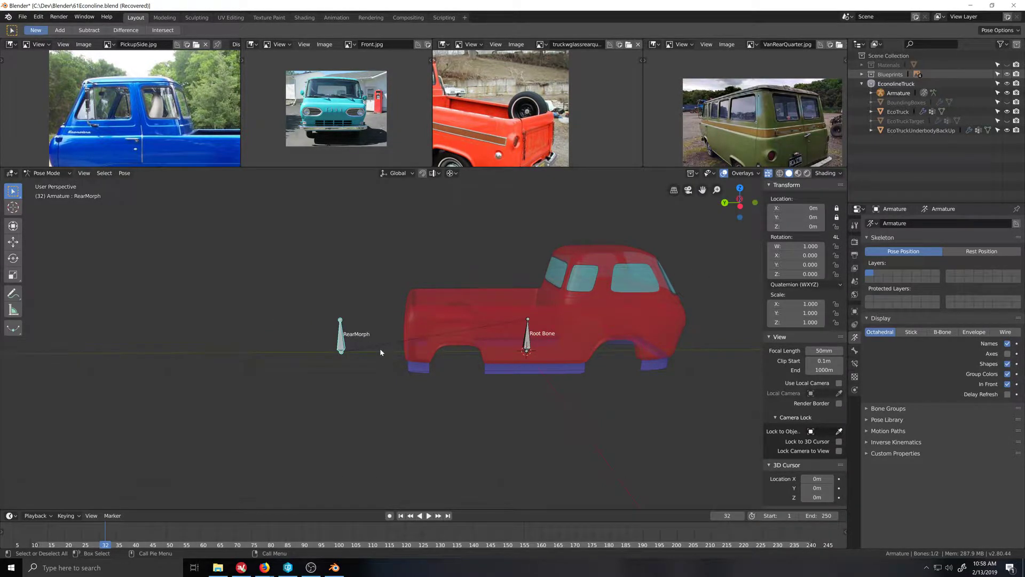
key(g)
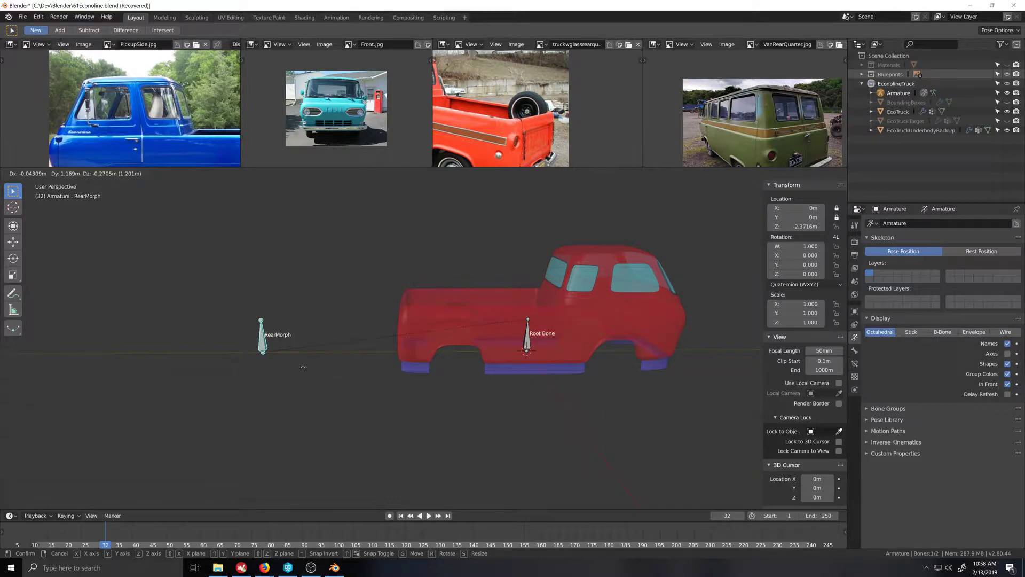
key(Escape)
key(g)
click(277, 357)
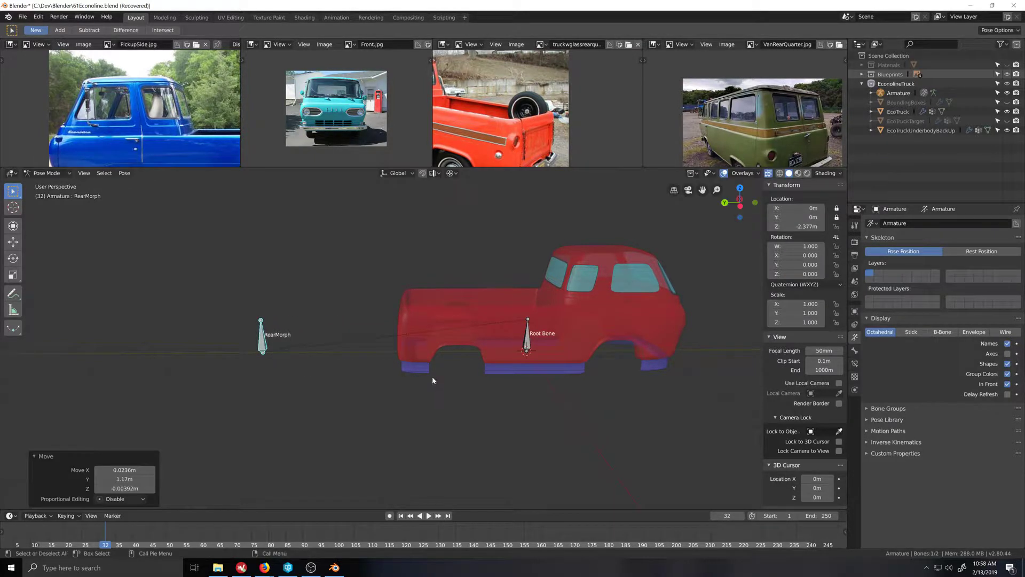
Step: Deselect the RearMorph bone and view the posed truck from the left side in orthographic view
click(421, 352)
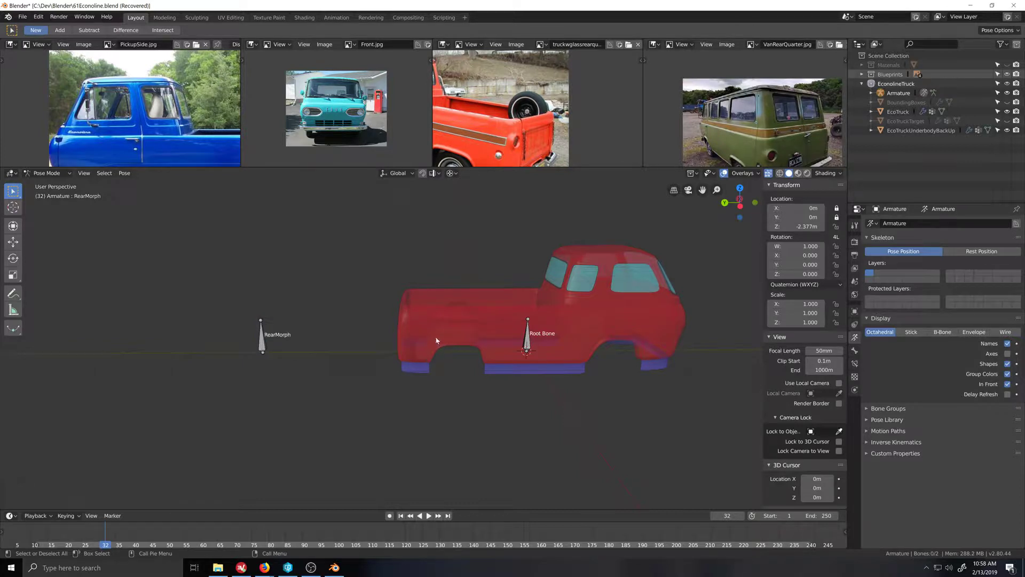
key(ctrl+KP_3)
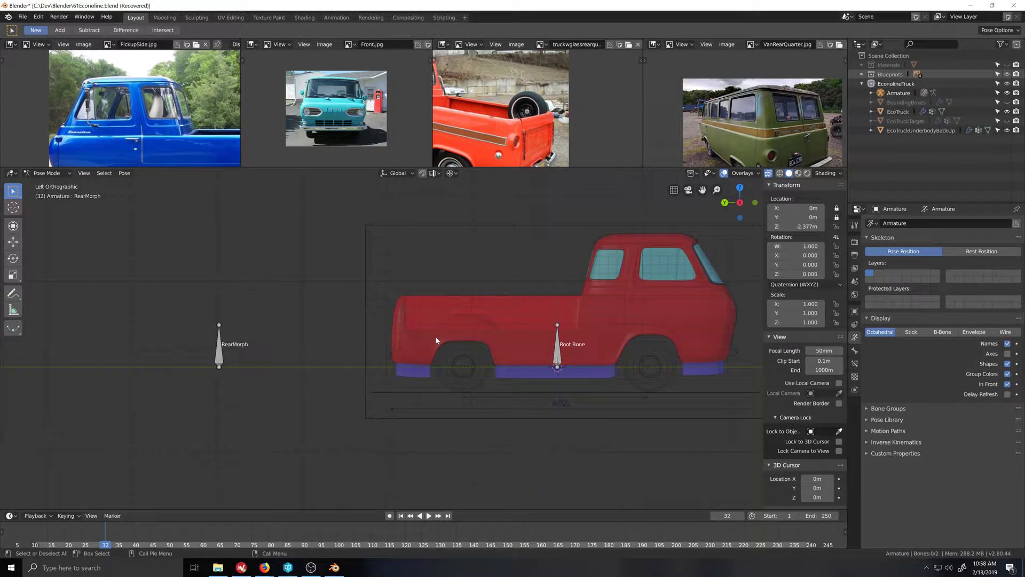
Step: Leave the armature's pose mode for object mode and select the EcoTruck body
key(Tab)
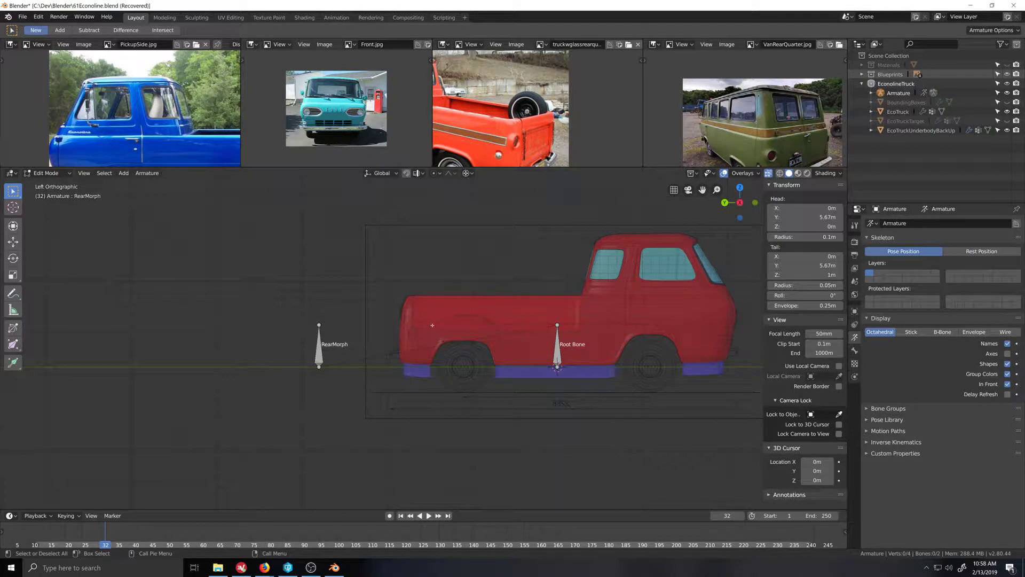
key(Tab)
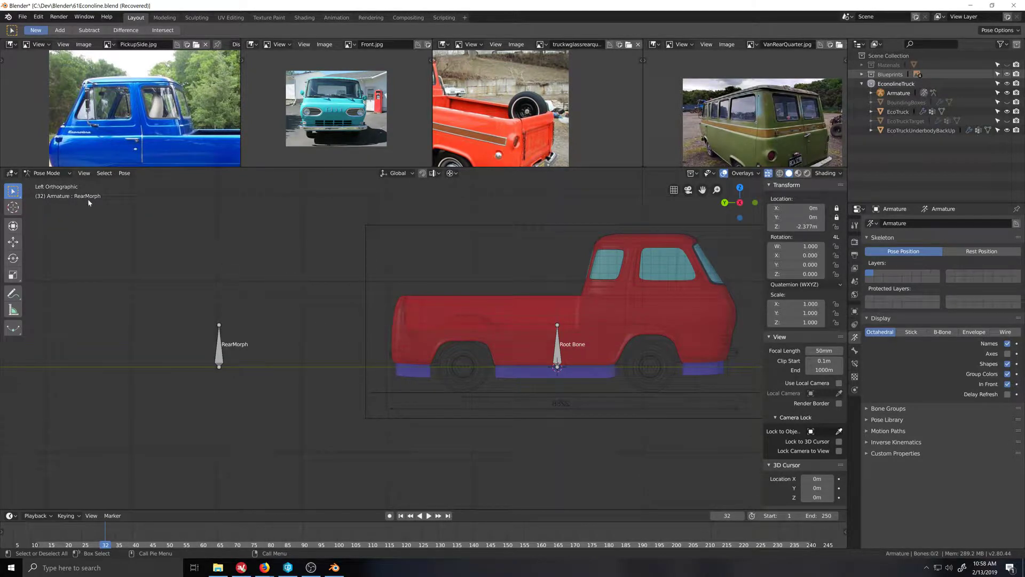
click(47, 173)
click(48, 186)
click(419, 324)
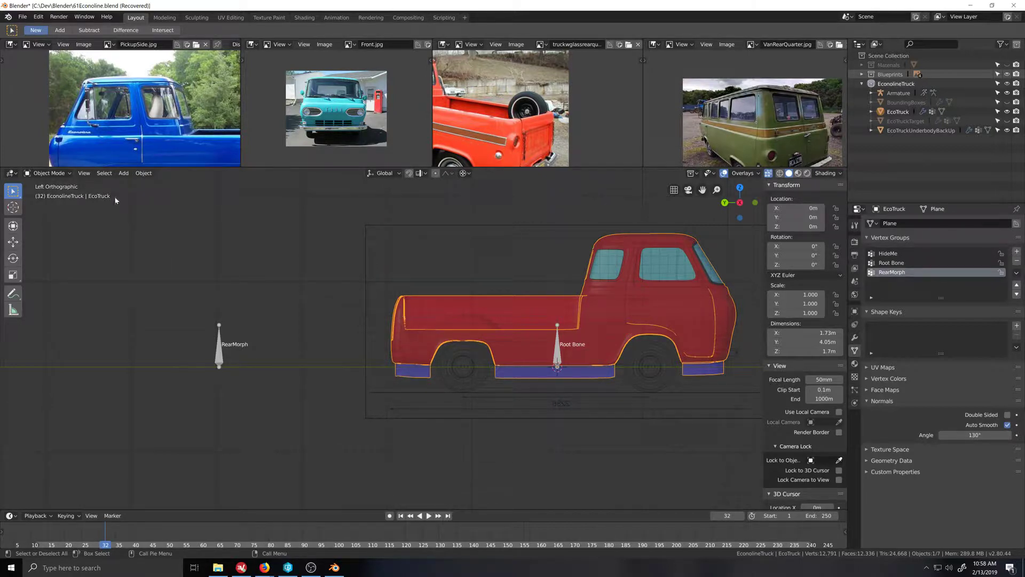
Step: Bring the EcoTruck mesh into Weight Paint mode with its rear-corner vertices selected
click(48, 173)
click(55, 195)
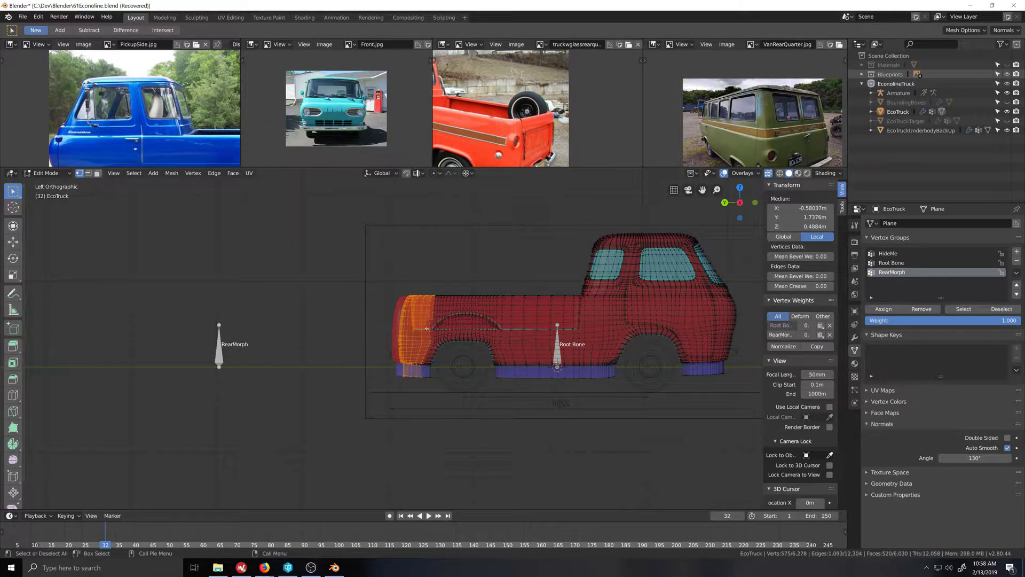
click(53, 174)
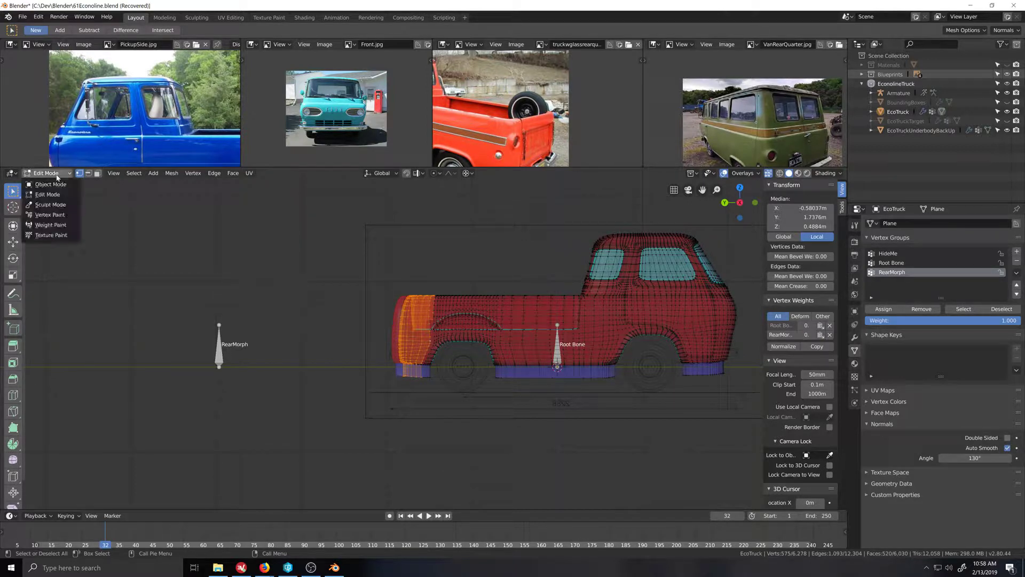
click(55, 225)
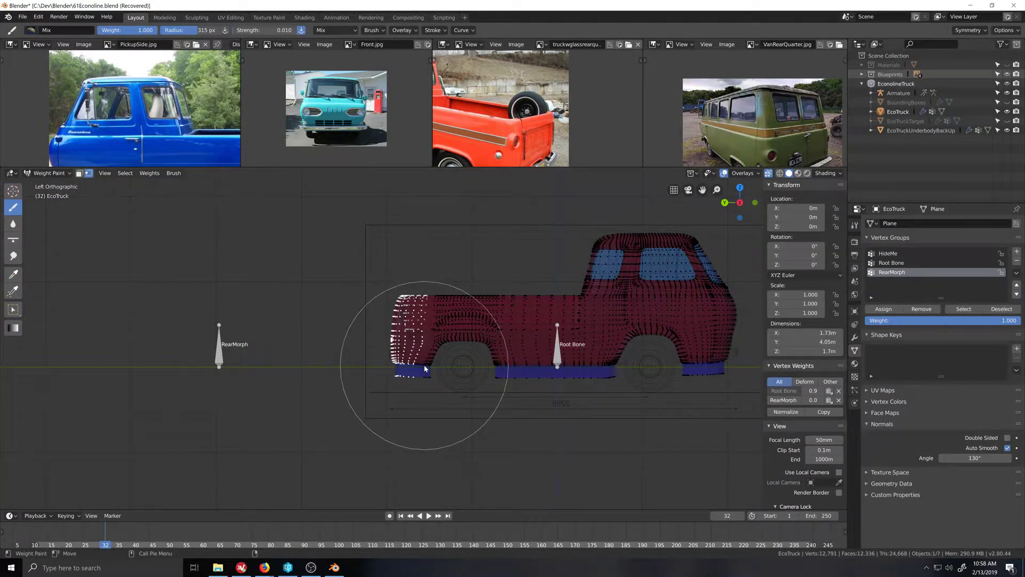
scroll(424, 366, up, 4)
scroll(424, 364, down, 3)
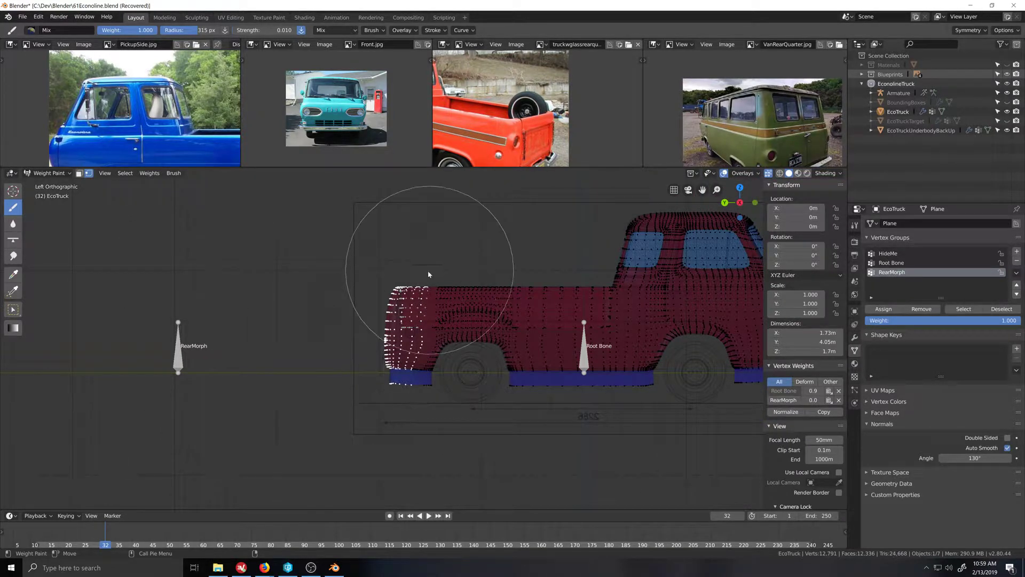
Step: Remove the vertex column nearest the wheel arch from the rear selection and lightly paint RearMorph weight on the rest
click(48, 173)
click(51, 195)
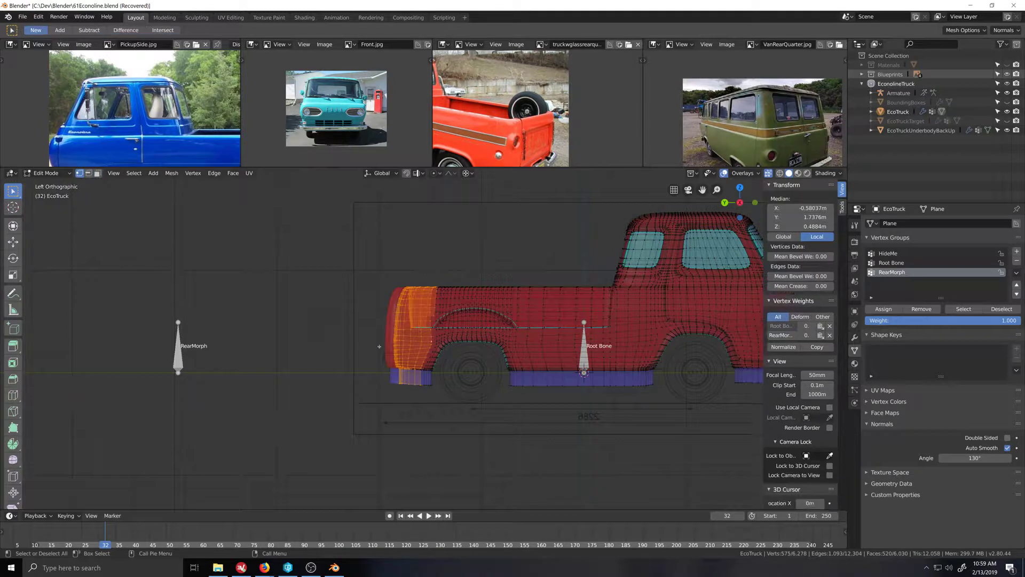
alt+shift+click(431, 335)
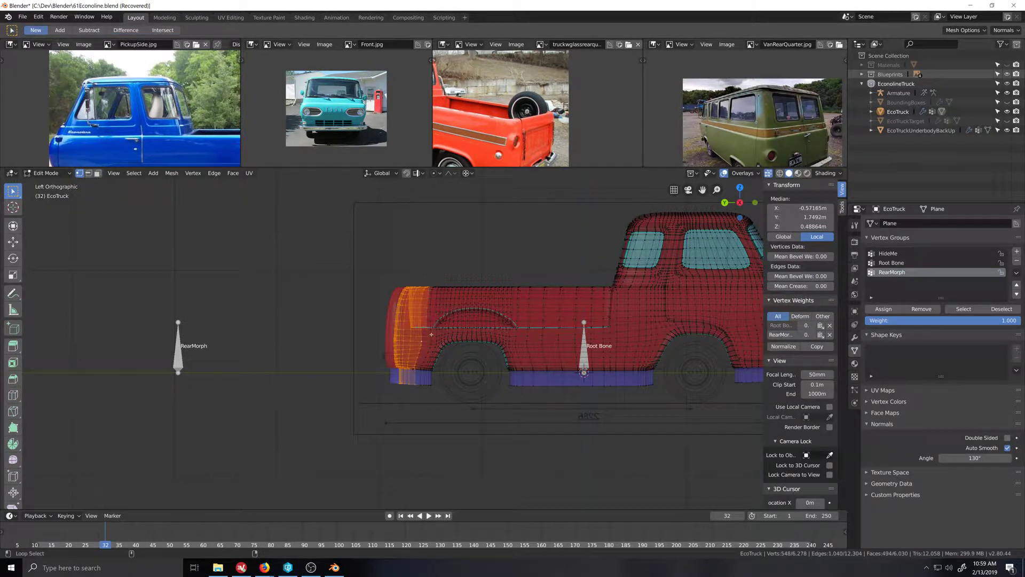
click(63, 177)
click(51, 224)
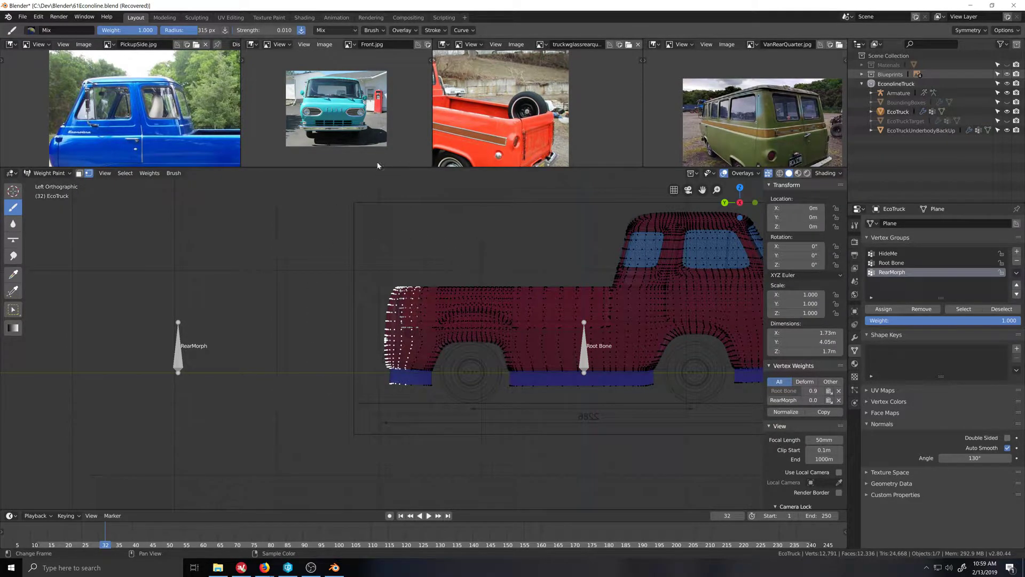
scroll(417, 354, down, 5)
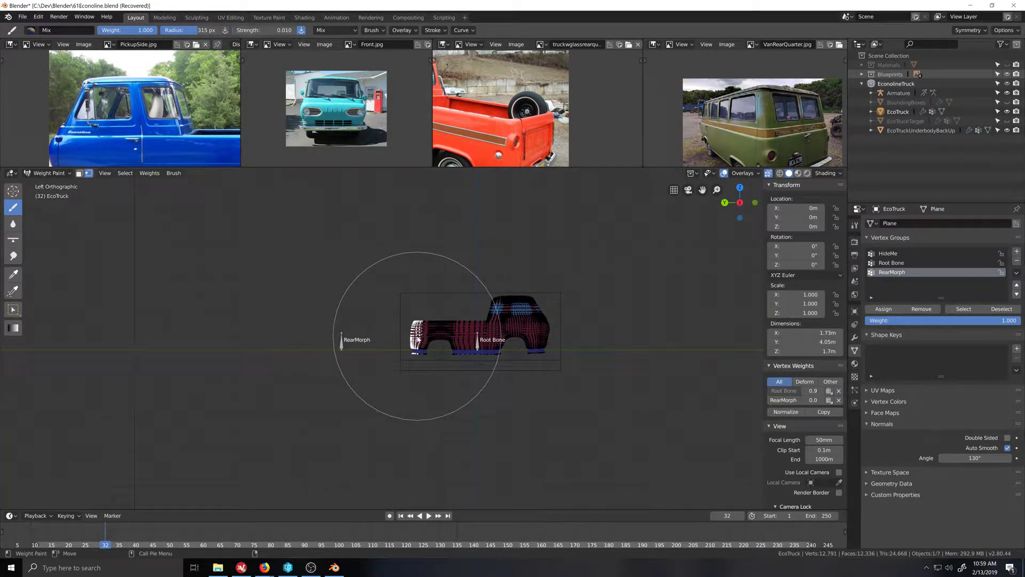
click(417, 336)
click(418, 338)
scroll(352, 342, up, 5)
Step: Shrink the rear selection by another forward vertex column and add a light stroke of RearMorph weight
click(49, 173)
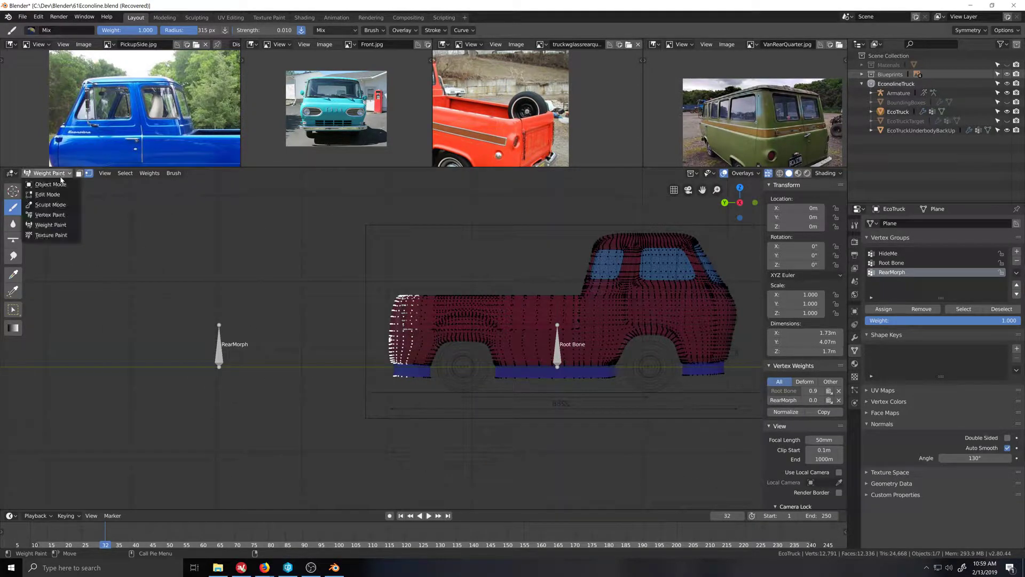
click(53, 193)
scroll(417, 331, up, 4)
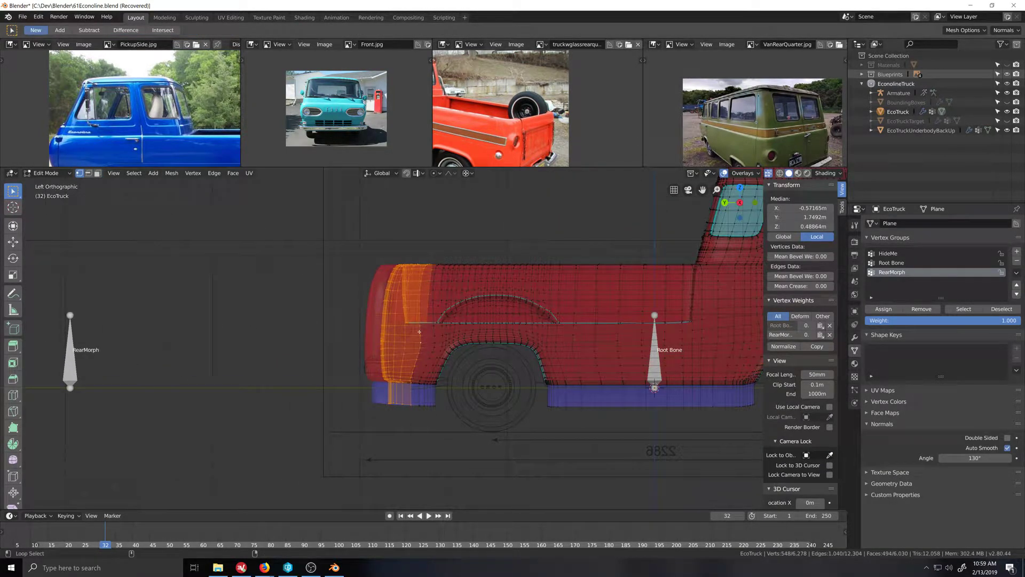
key(ctrl+KP_Subtract)
click(49, 172)
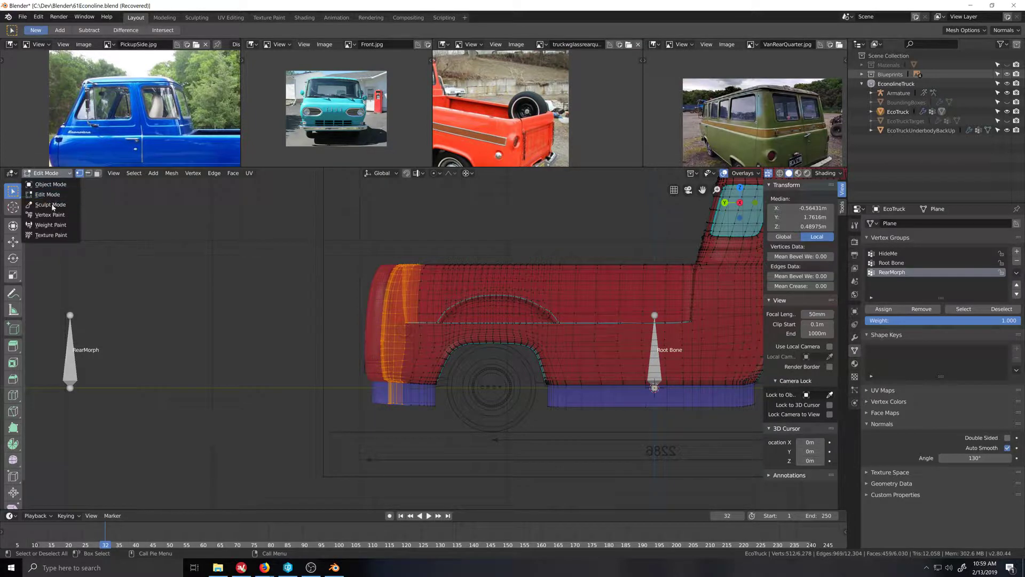
click(53, 222)
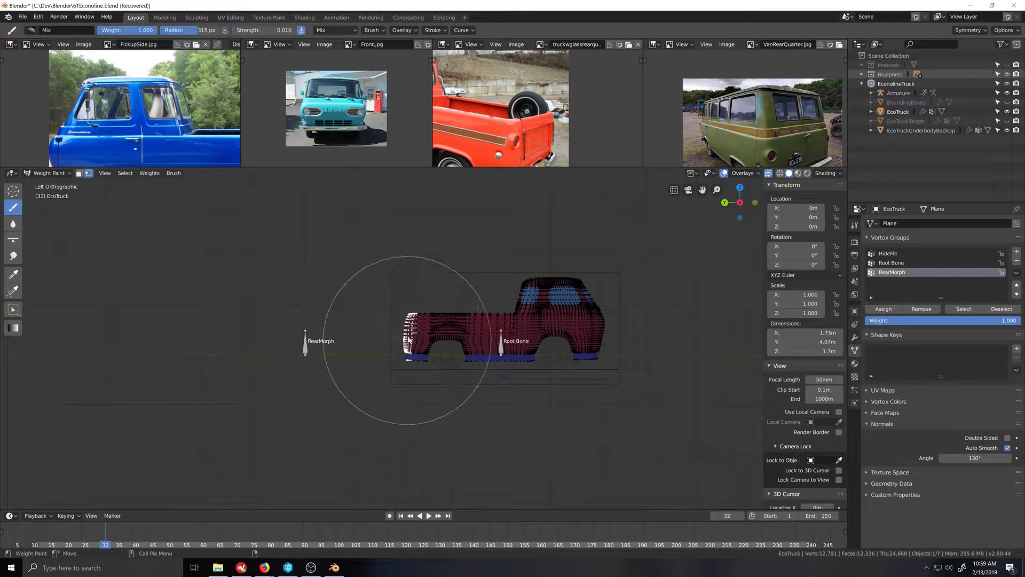
click(407, 337)
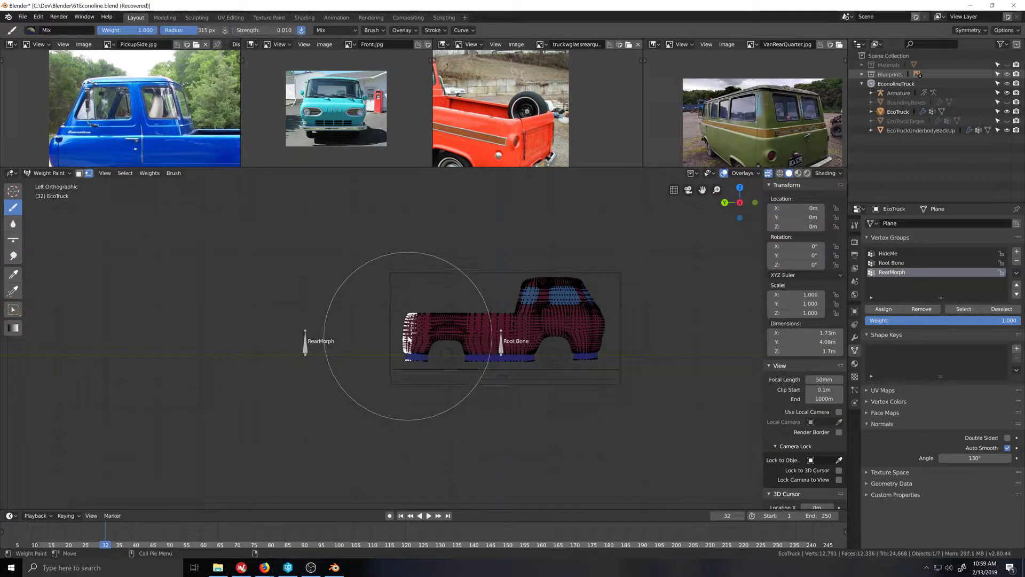
Step: Deselect the next forward vertex loop of the rear corner and paint more RearMorph weight onto the narrower selection
click(56, 174)
click(57, 195)
scroll(394, 340, up, 6)
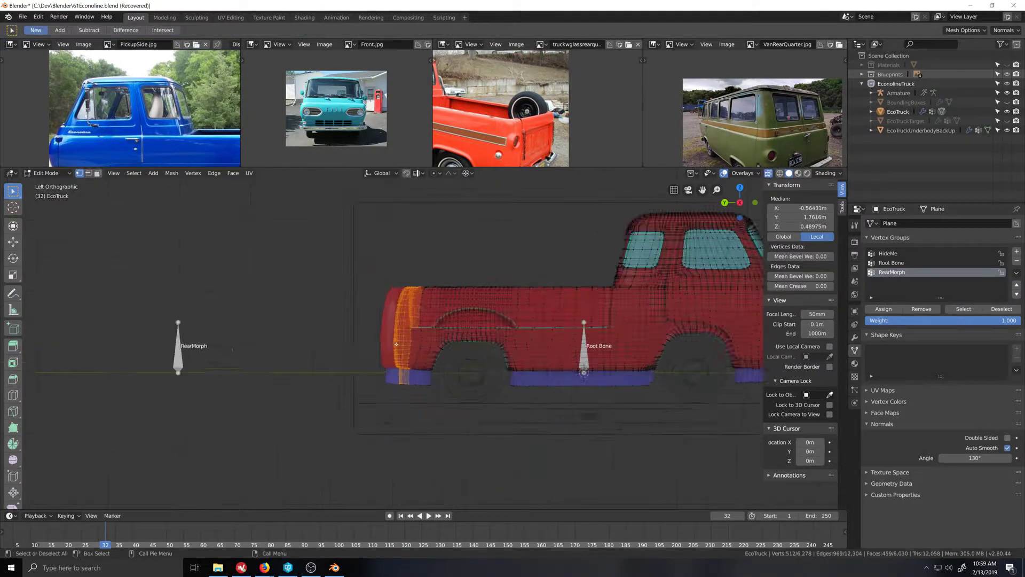
alt+shift+click(400, 339)
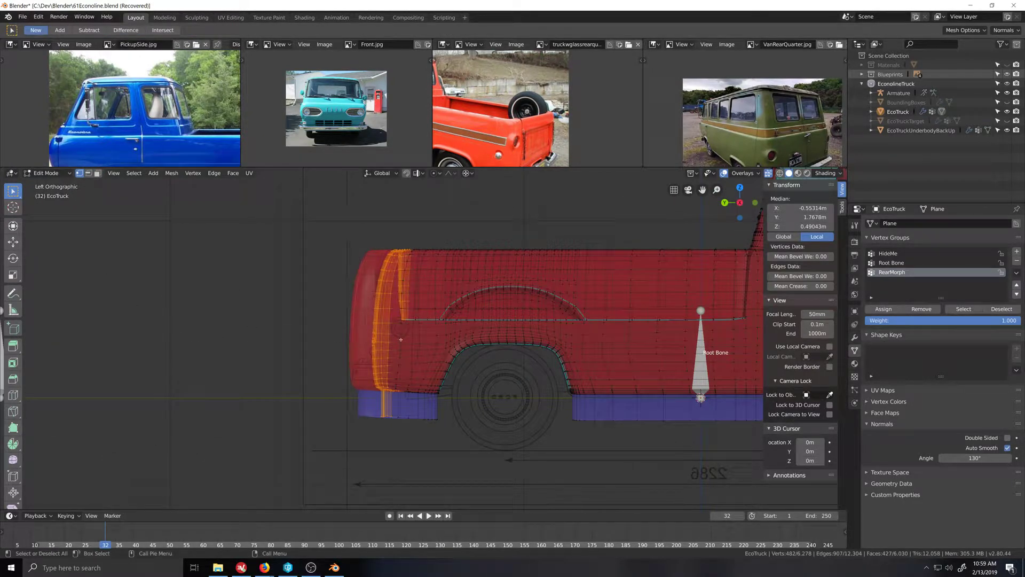
click(54, 176)
click(51, 223)
scroll(343, 353, down, 5)
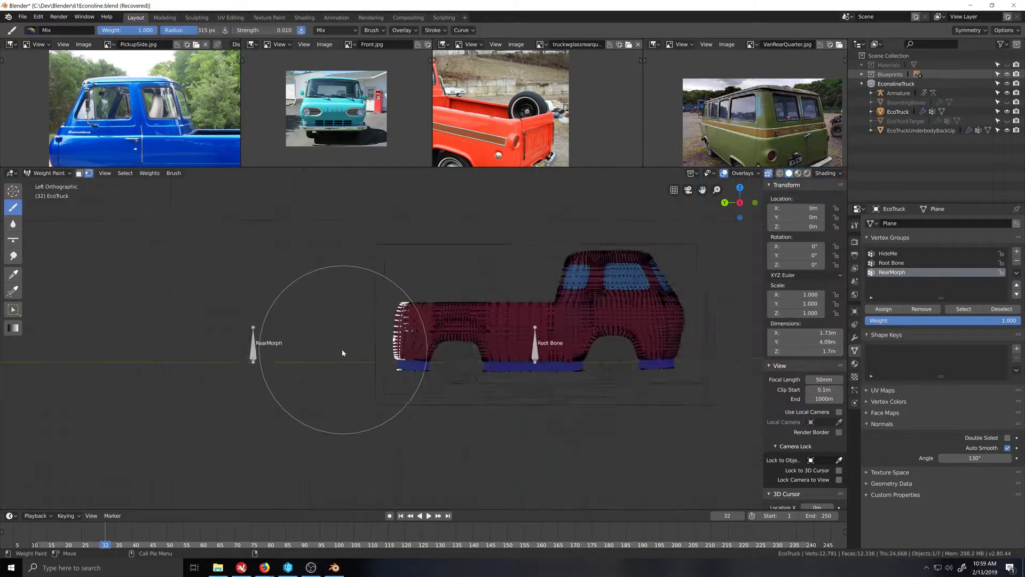
scroll(343, 353, down, 2)
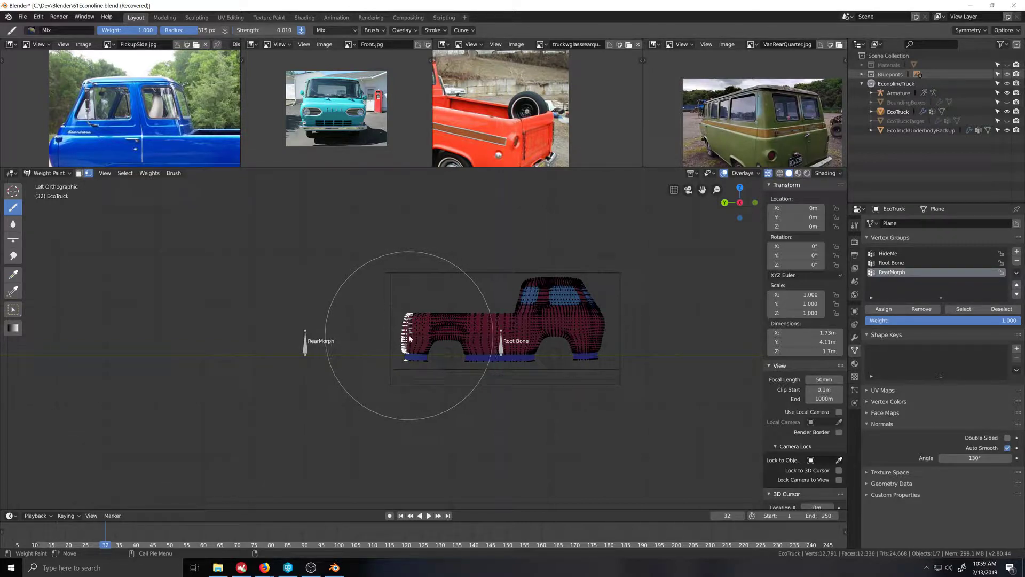
scroll(406, 338, up, 2)
Step: Deselect one more forward loop on the truck's rear side and strengthen the RearMorph weight of the remaining vertices
key(Tab)
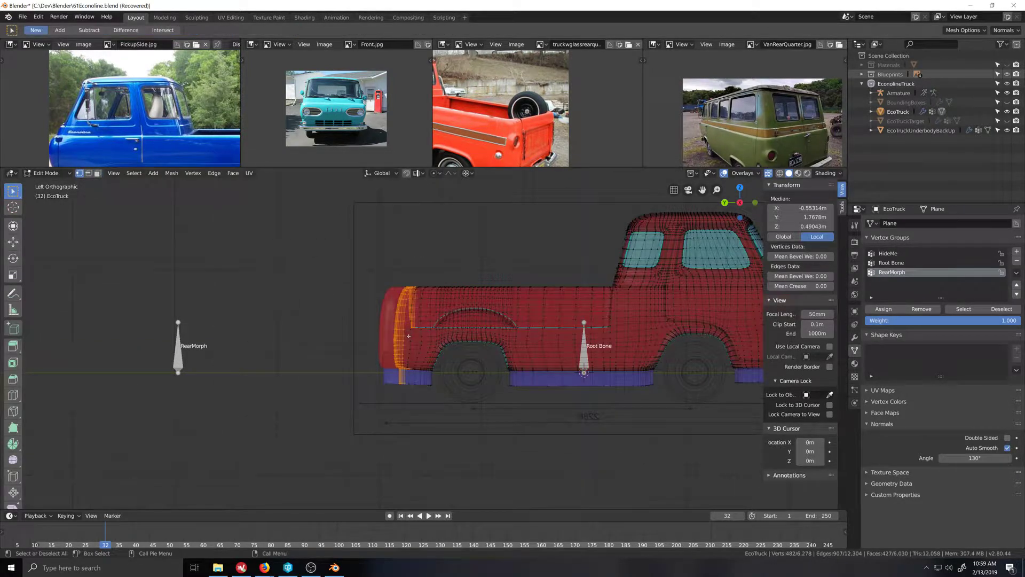
scroll(409, 339, up, 3)
middle_drag(410, 341, 436, 367)
alt+shift+click(430, 364)
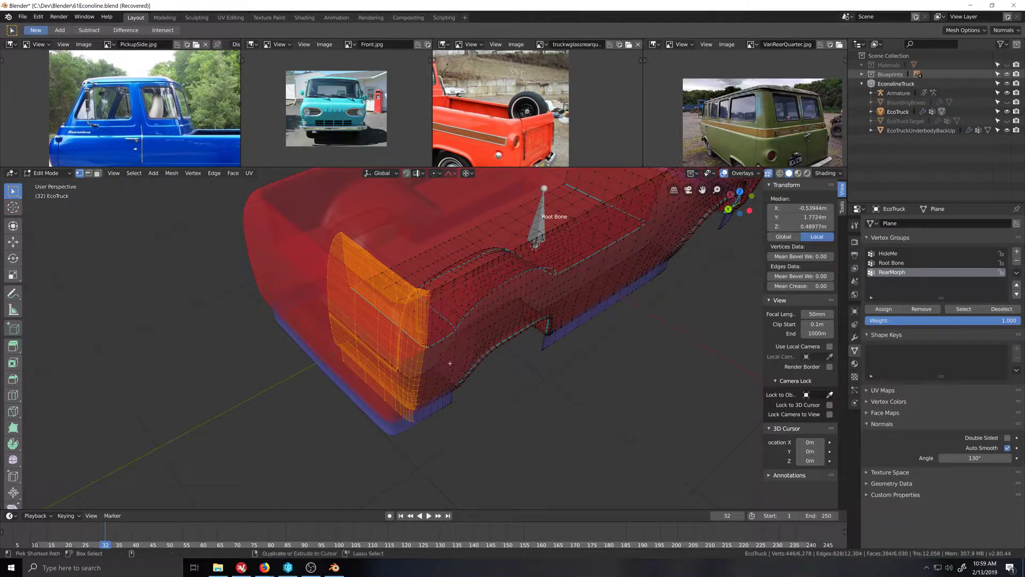
key(ctrl+KP_3)
click(52, 176)
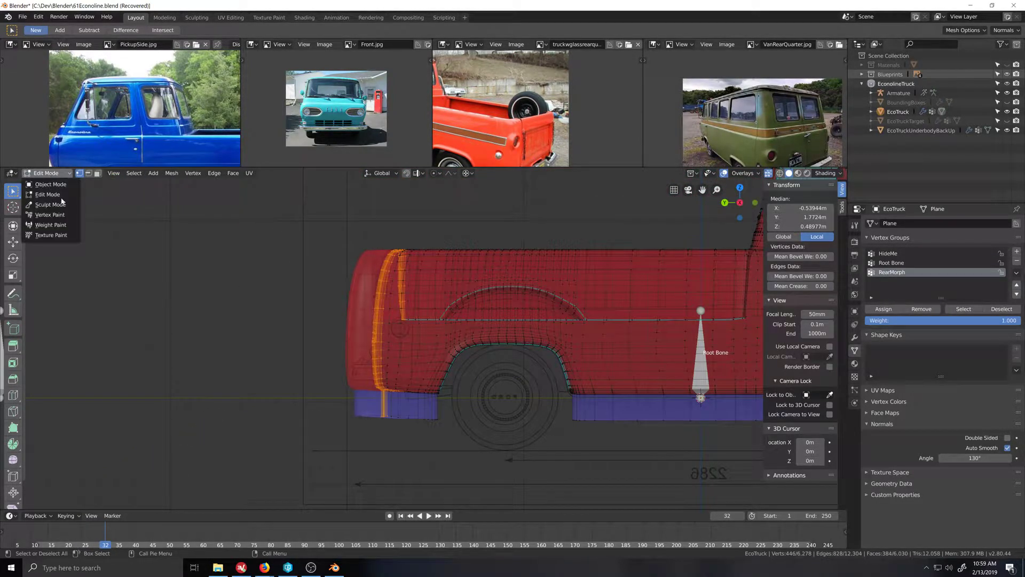
click(50, 224)
scroll(382, 320, down, 6)
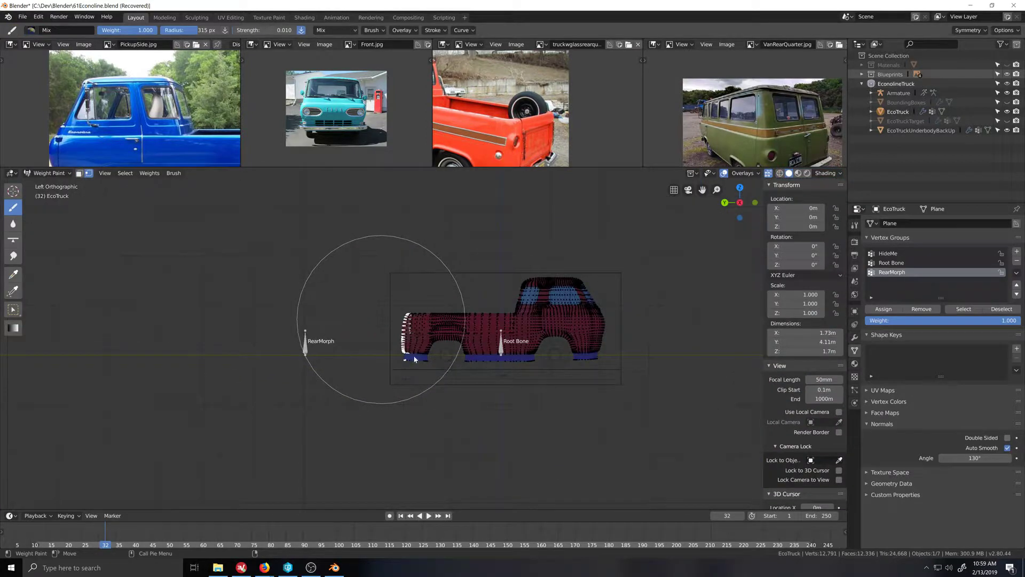
scroll(402, 338, up, 5)
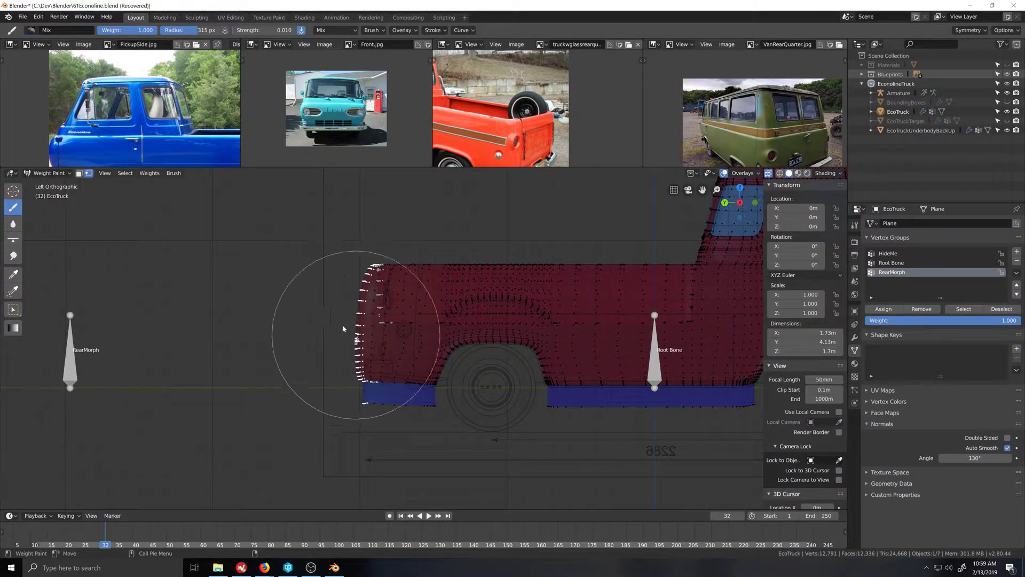
scroll(339, 326, down, 2)
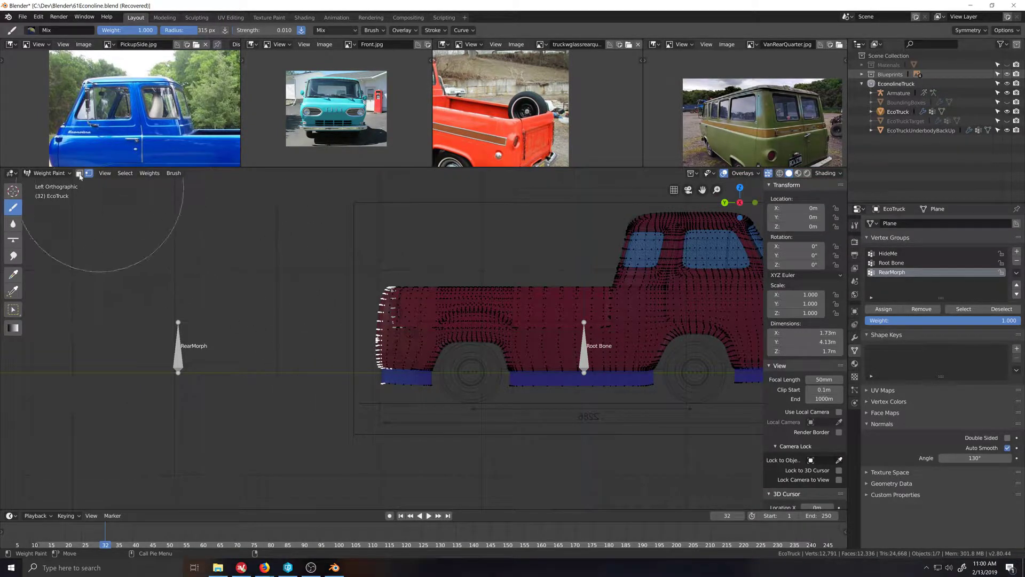
Step: Return the truck to object mode and turn off X-ray to inspect the solid rear end
click(48, 173)
click(51, 196)
middle_drag(469, 384, 515, 402)
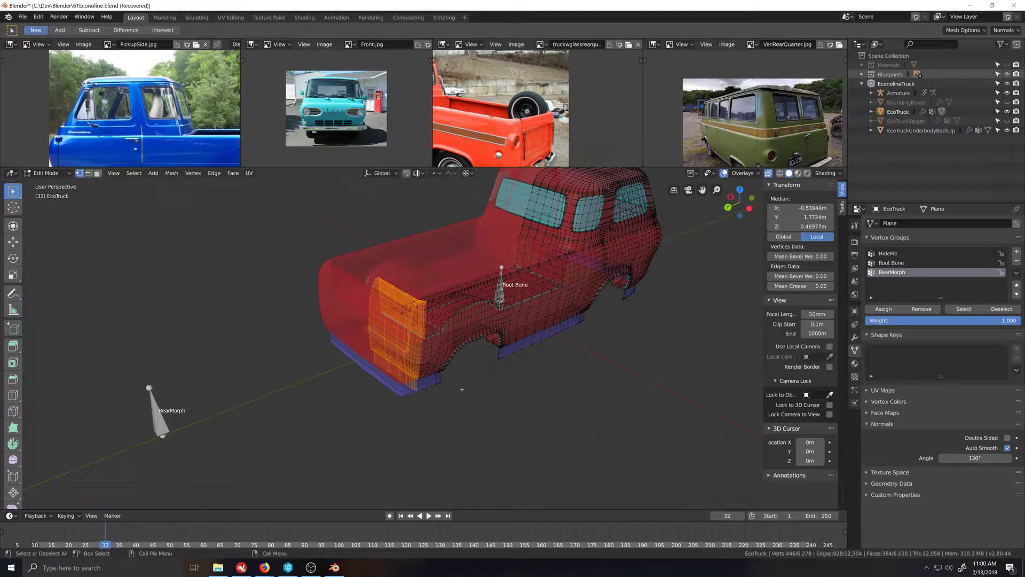
key(Tab)
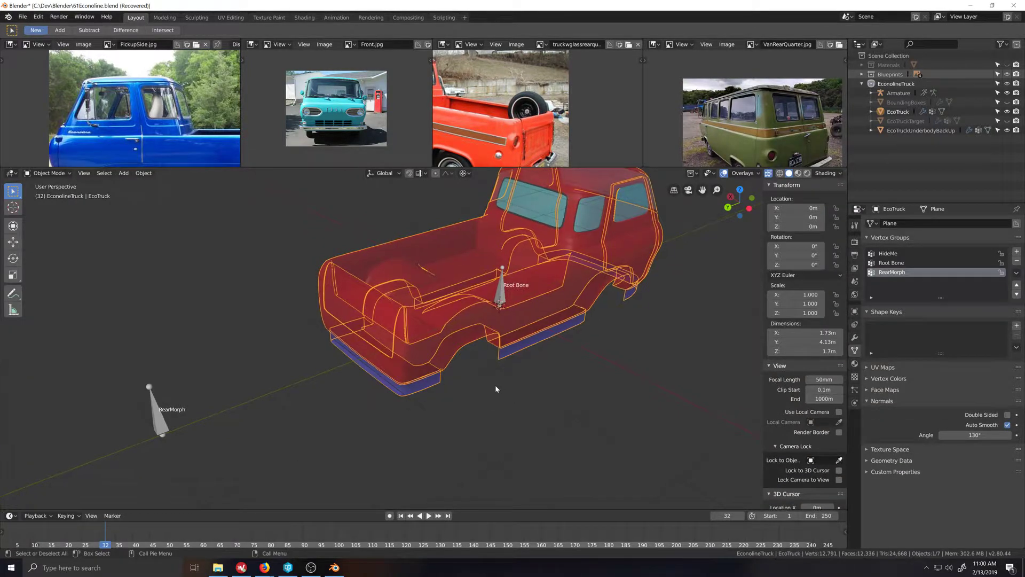
key(alt+z)
middle_drag(461, 373, 321, 389)
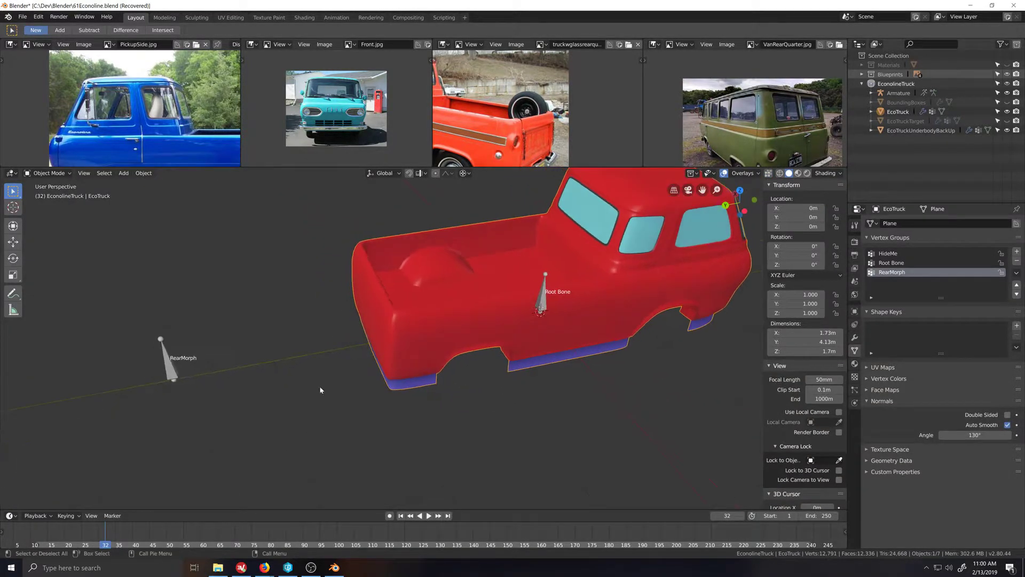
Step: Put the armature in pose mode and try moving the RearMorph bone to test the rear deformation
click(172, 372)
key(Tab)
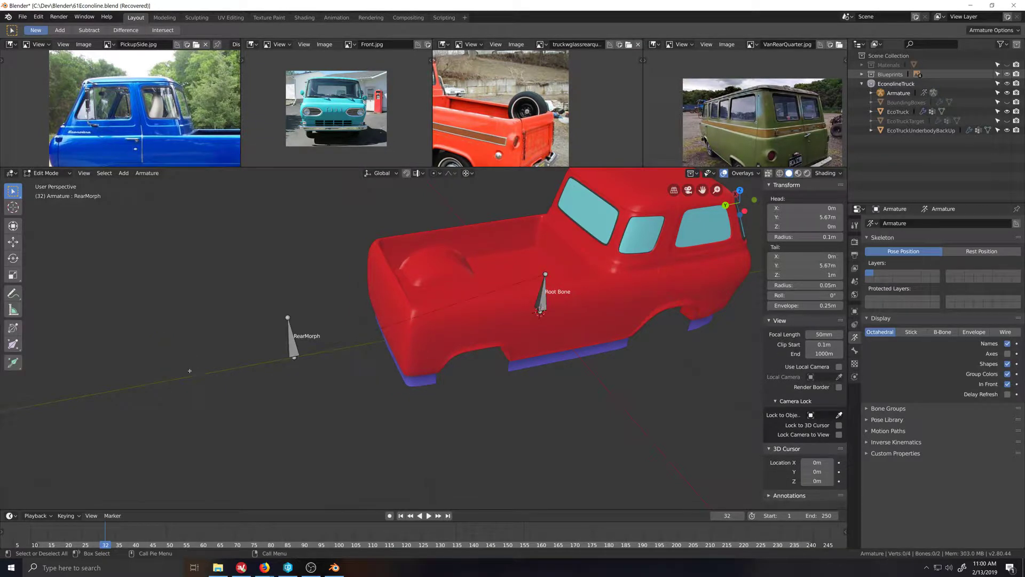
key(ctrl+Tab)
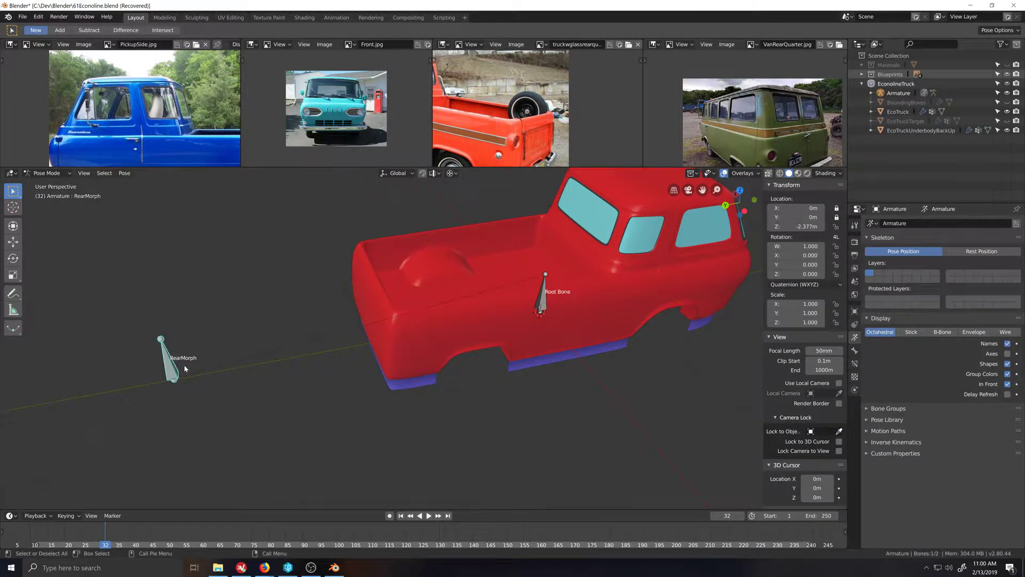
key(g)
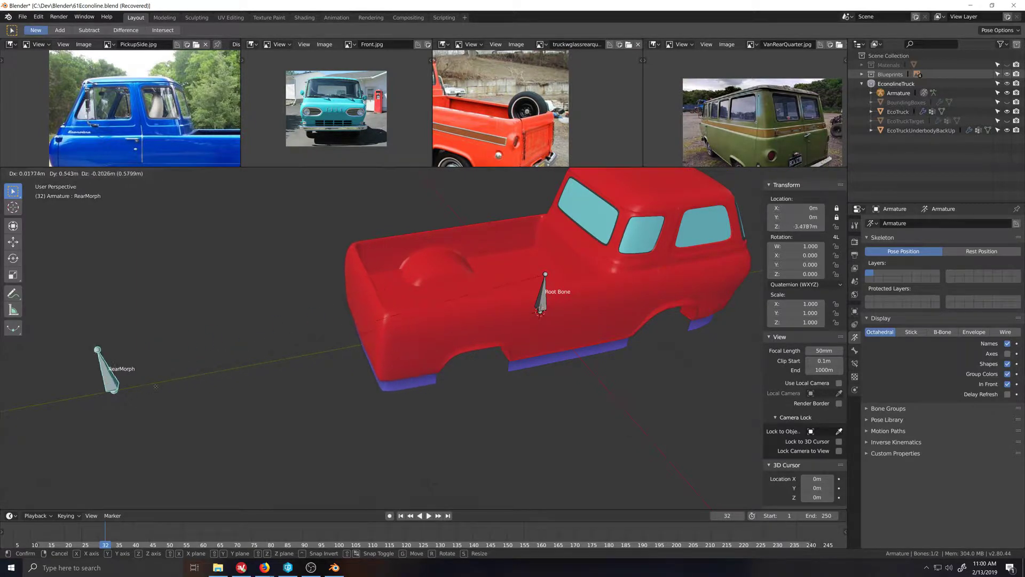
click(174, 391)
Step: Clear the RearMorph bone's user transforms and enable the wireframe overlay on the truck
right_click(176, 368)
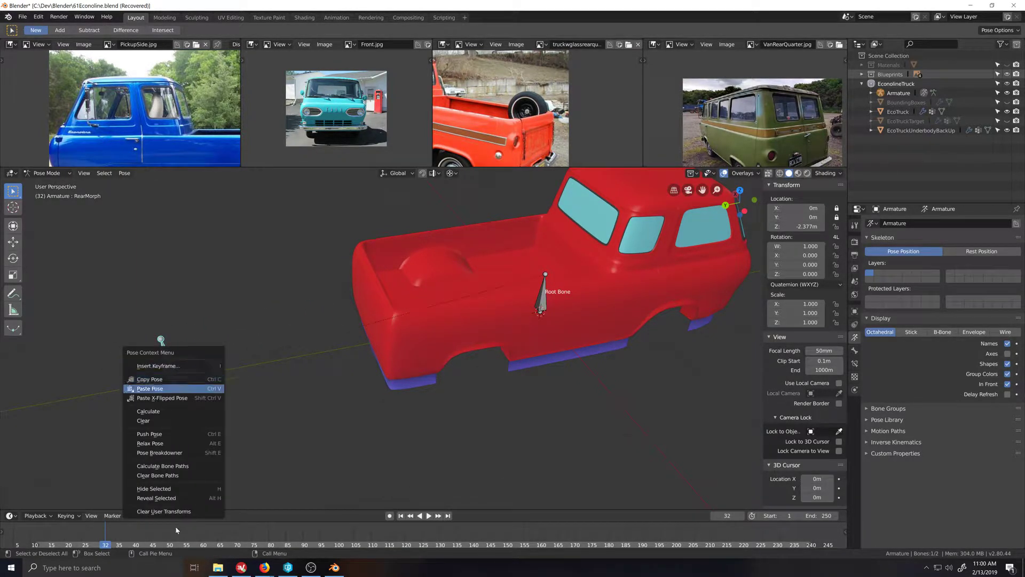
click(176, 512)
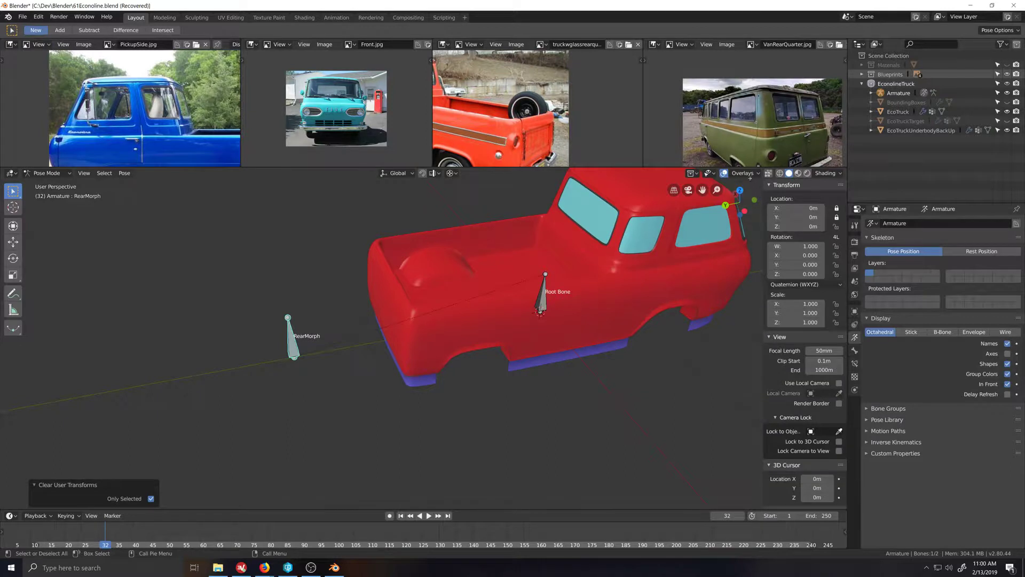
click(757, 174)
click(689, 338)
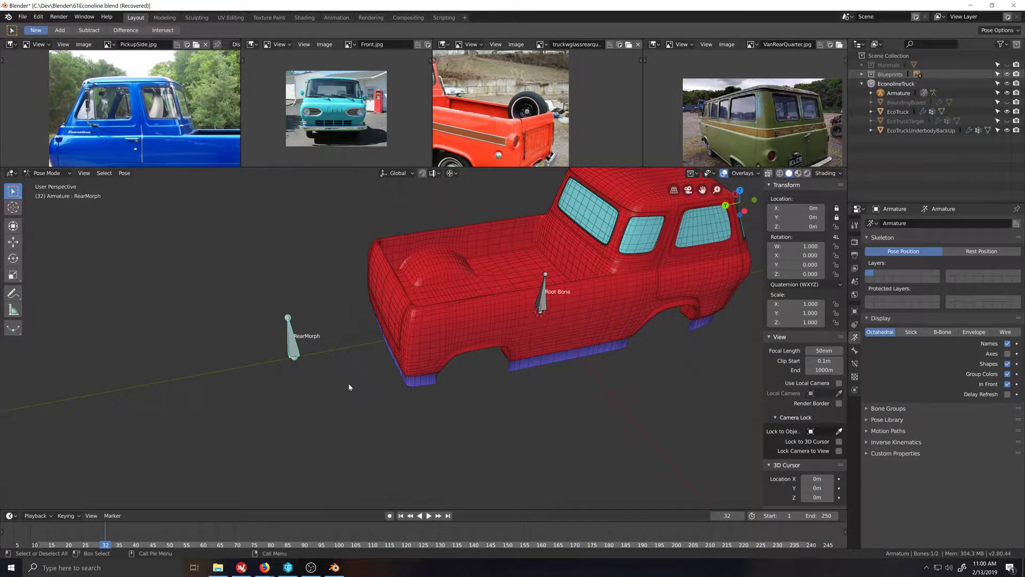
Step: Try moving the RearMorph bone, then place it about 2.2 m farther behind the truck to stretch the rear end
key(g)
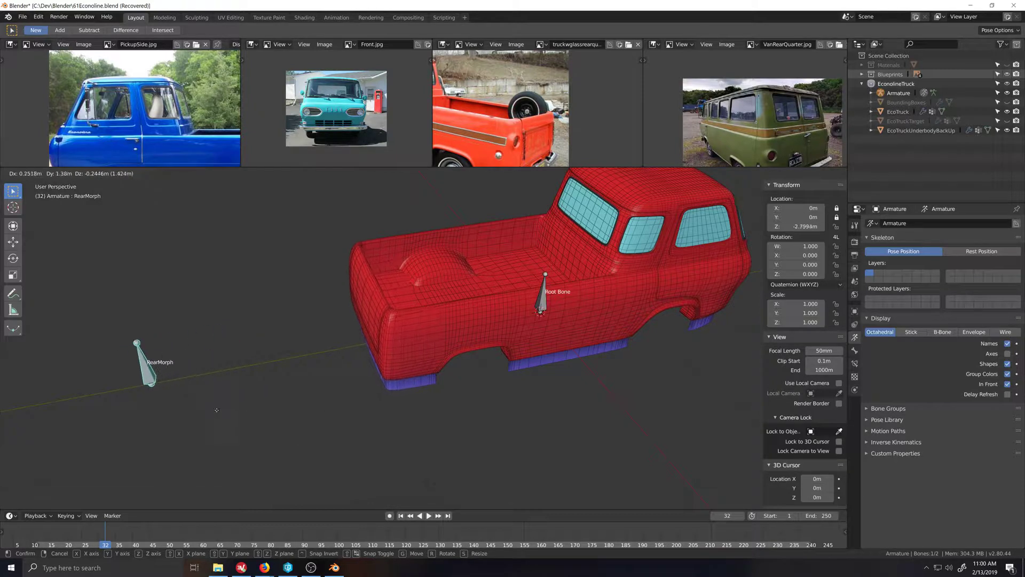
key(Escape)
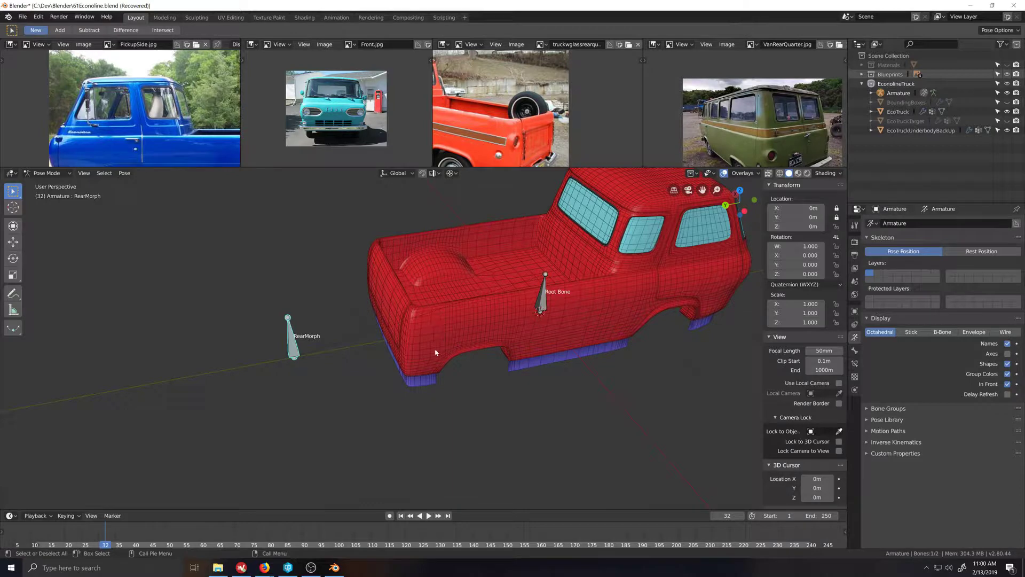
key(g)
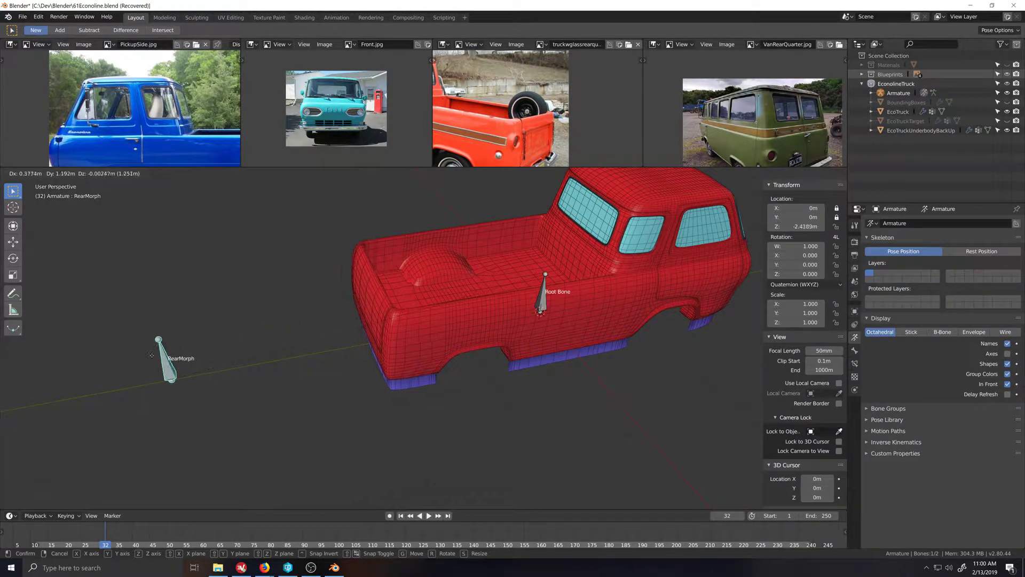
click(59, 399)
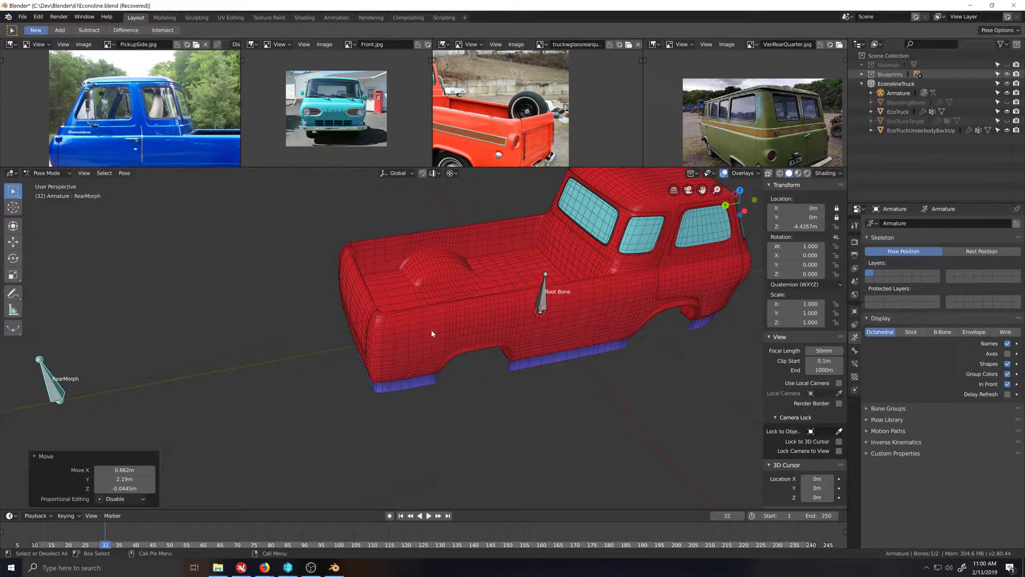
key(g)
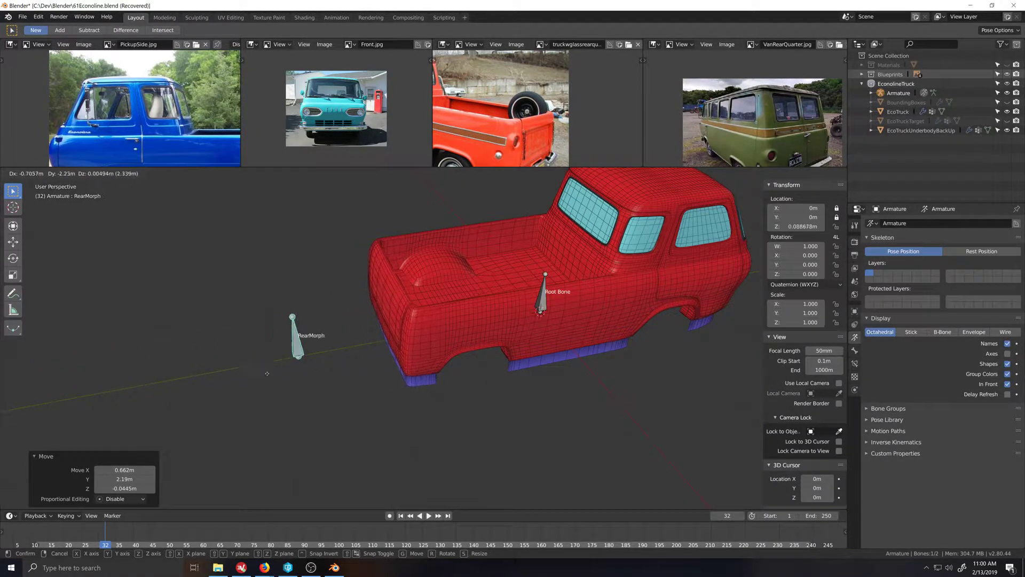
right_click(207, 376)
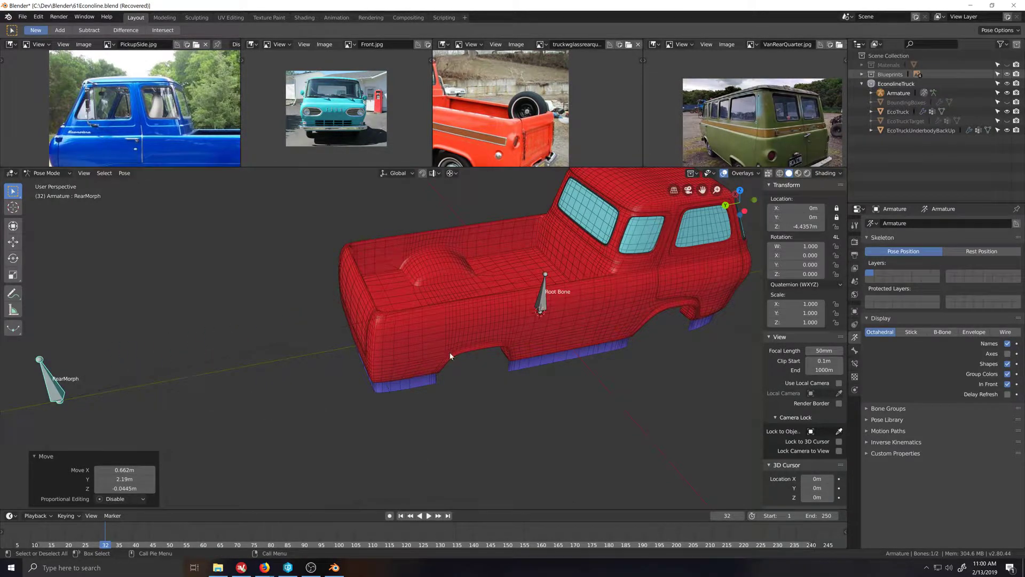
click(451, 353)
middle_drag(460, 369, 447, 356)
key(Tab)
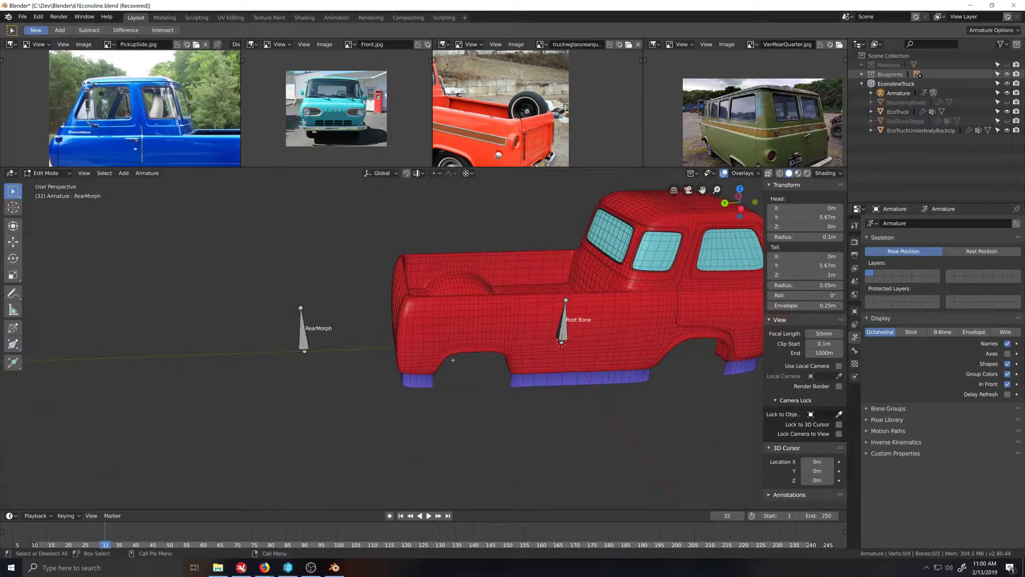
key(ctrl+Tab)
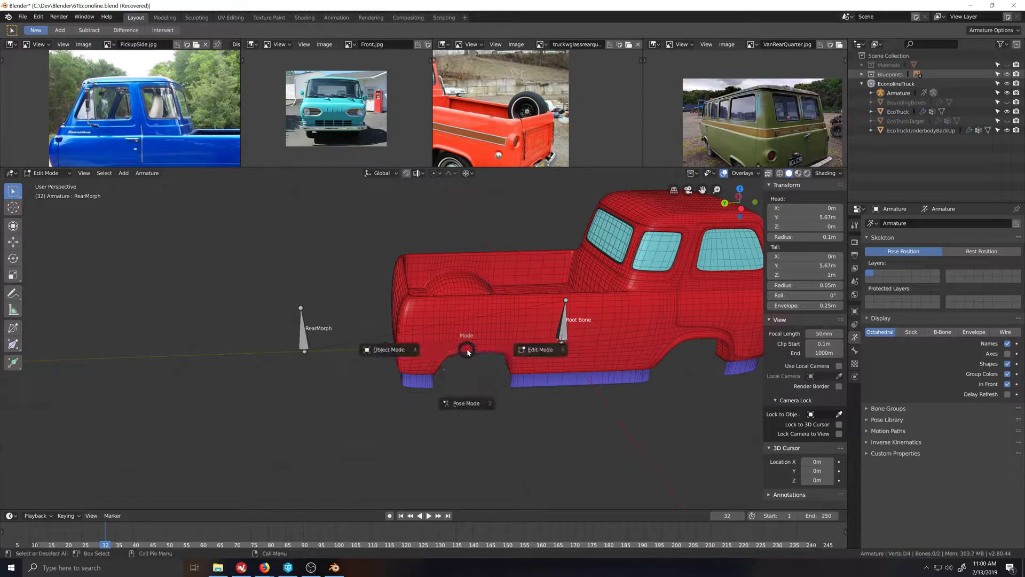
click(541, 350)
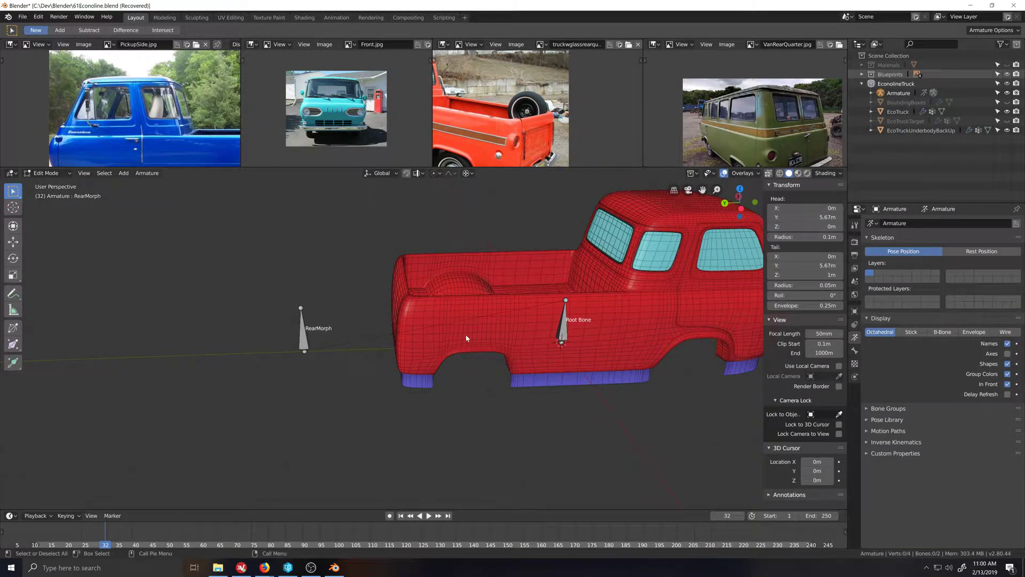
key(Tab)
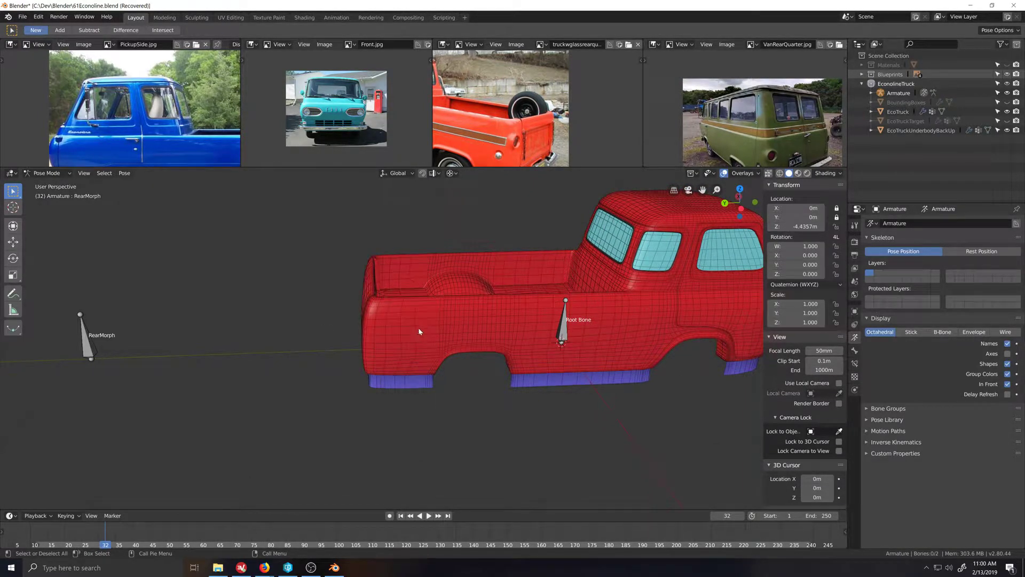
Step: Leave the armature's pose mode for object mode and open the EcoTruck body in edit mode
click(56, 173)
click(48, 184)
click(452, 352)
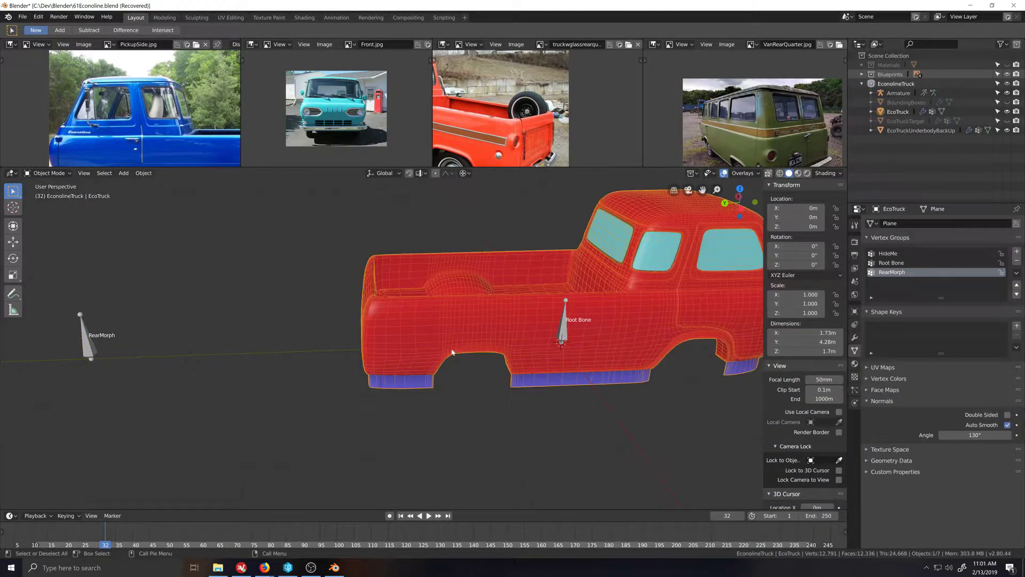
key(Tab)
Step: Select two neighbouring vertical vertex loops on the truck's side just behind the rear wheel arch
scroll(453, 350, up, 5)
middle_drag(453, 346, 451, 334)
alt+click(443, 316)
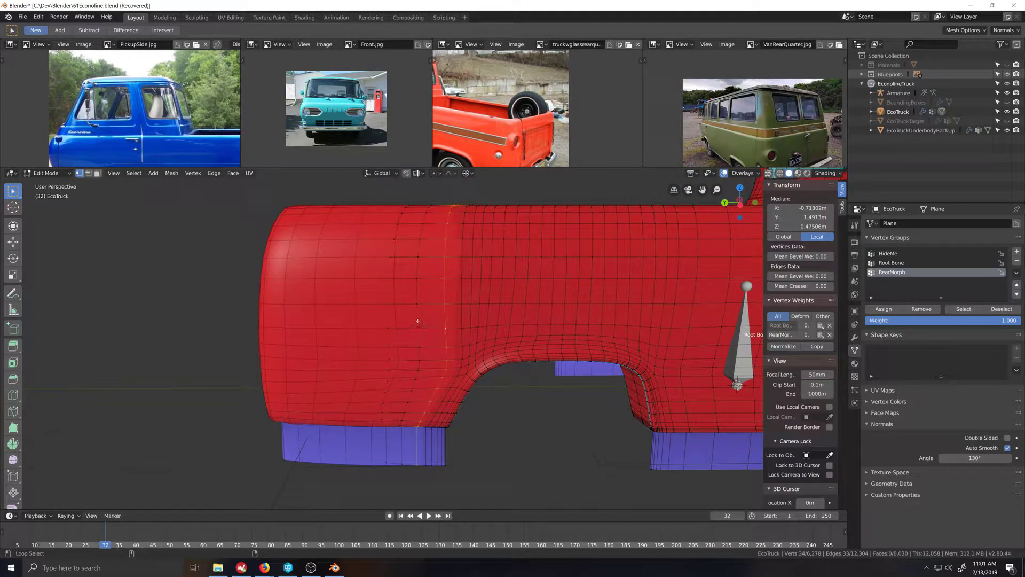
scroll(421, 319, down, 5)
middle_drag(422, 329, 431, 358)
scroll(430, 358, down, 4)
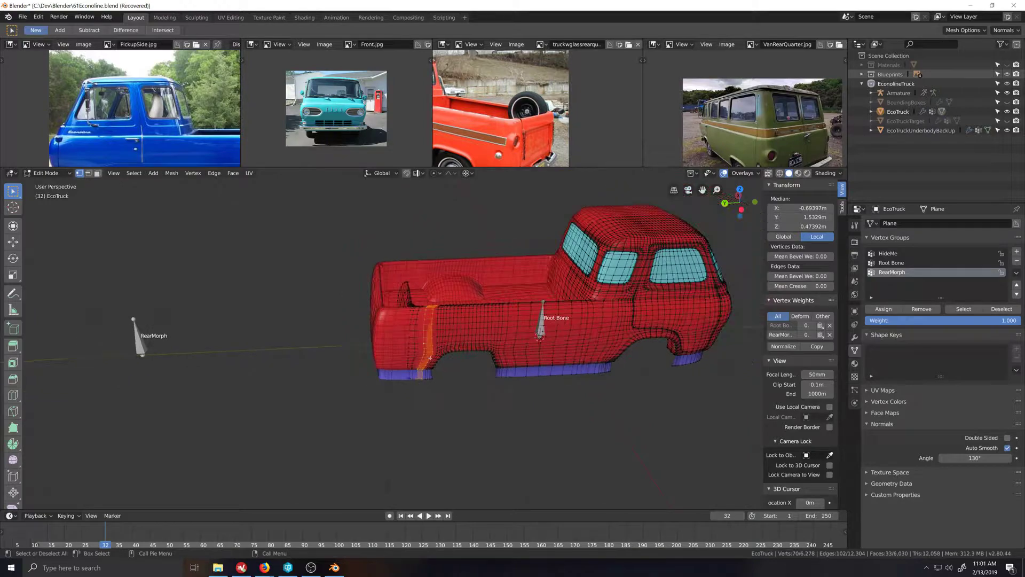
Step: Deselect the bed-floor vertices beside the rear wheel well with circle select, keeping the two loops along the truck's side
scroll(360, 347, up, 4)
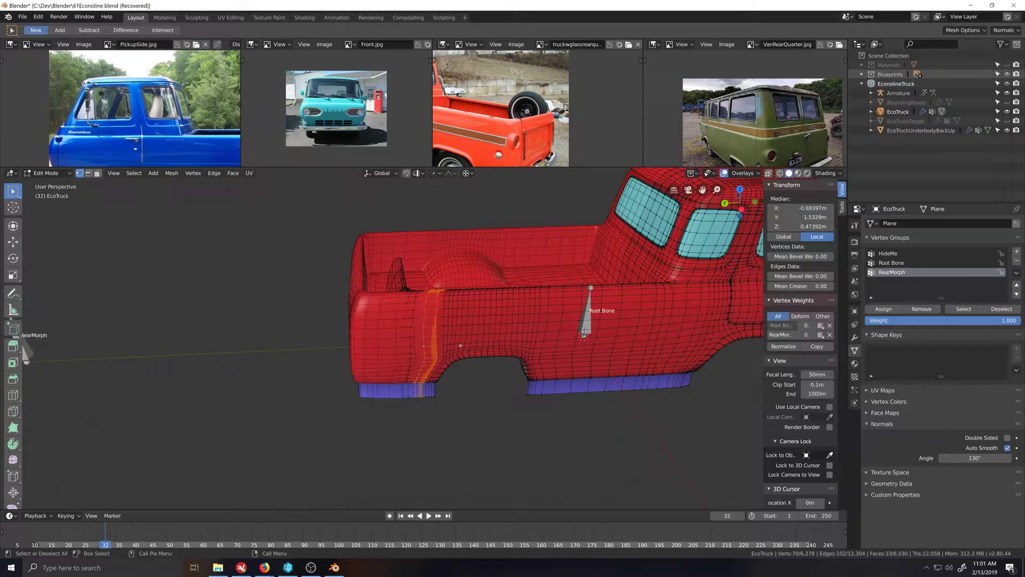
mouse_move(368, 349)
middle_down()
mouse_move(411, 370)
mouse_move(359, 378)
mouse_move(363, 354)
middle_up()
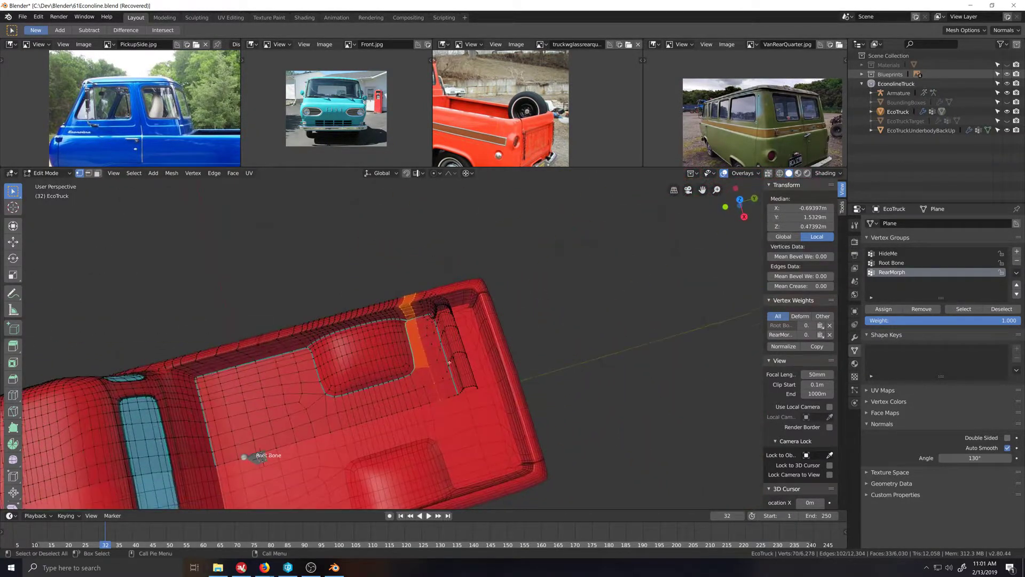
scroll(432, 344, up, 6)
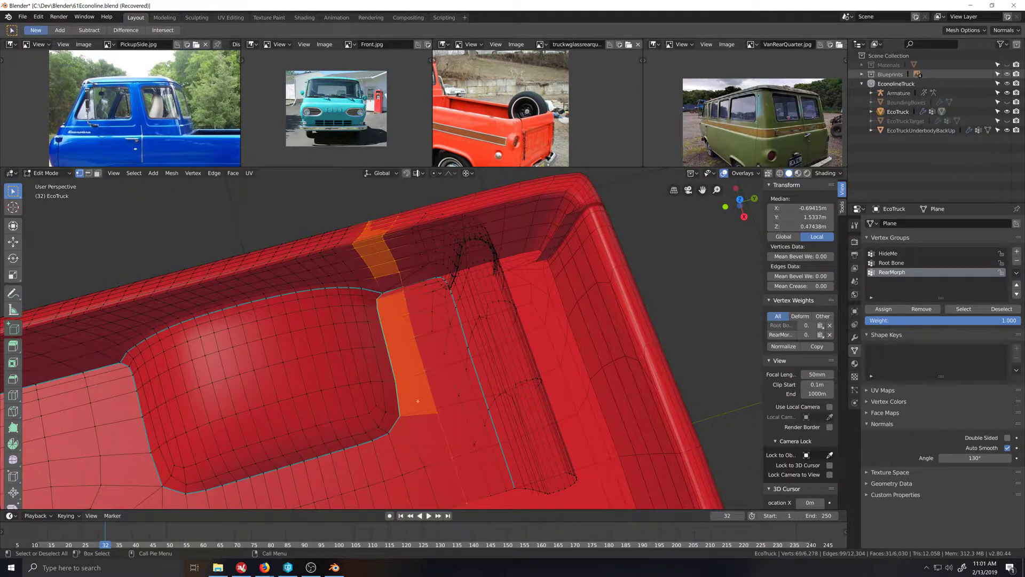
ctrl+shift+click(391, 405)
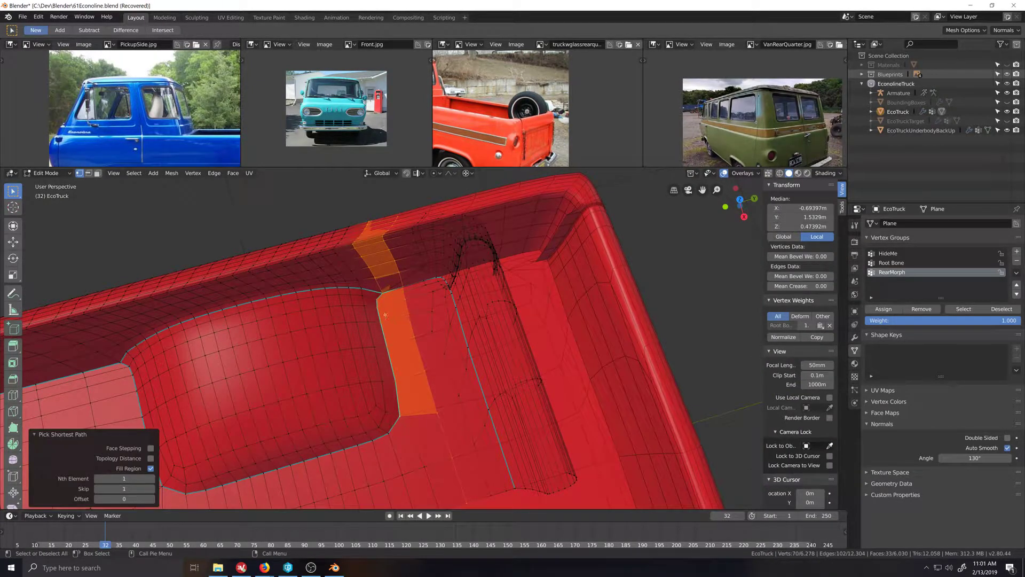
key(c)
middle_drag(380, 302, 402, 409)
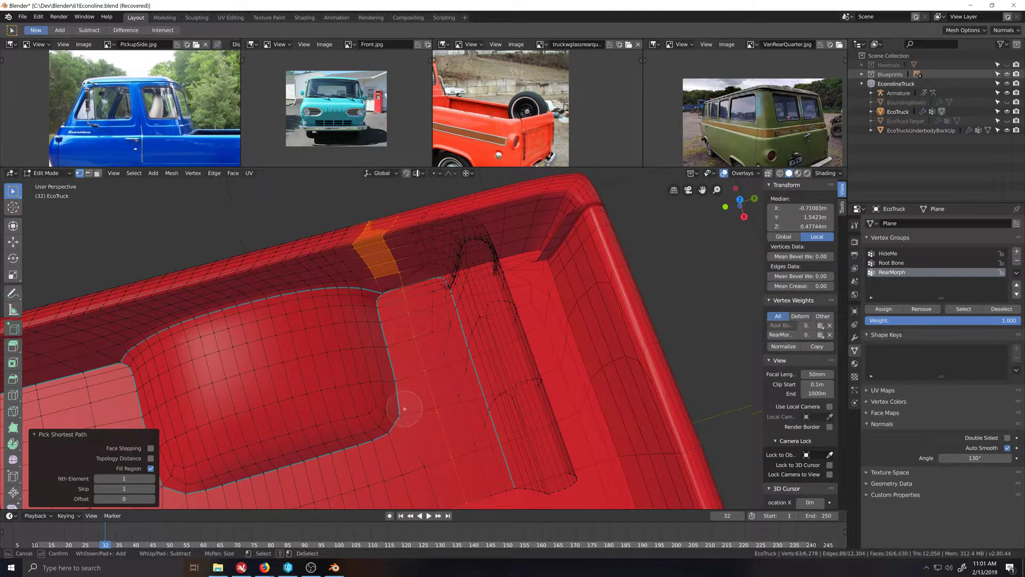
right_click(403, 408)
middle_drag(343, 391, 180, 254)
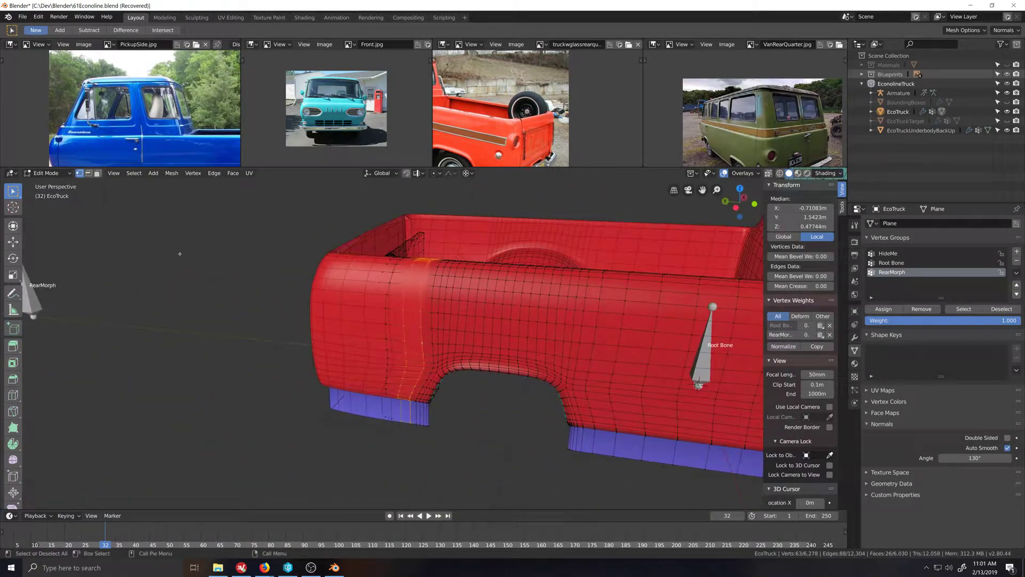
Step: Switch the truck to Weight Paint and reduce the two loops' RearMorph weight with the Subtract brush in left orthographic view
click(54, 176)
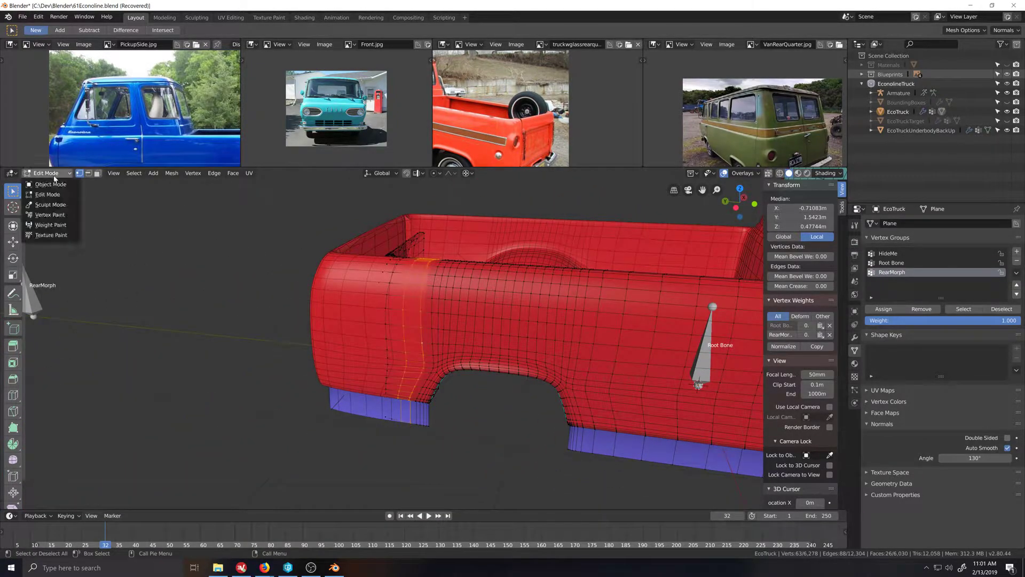
click(56, 227)
click(31, 30)
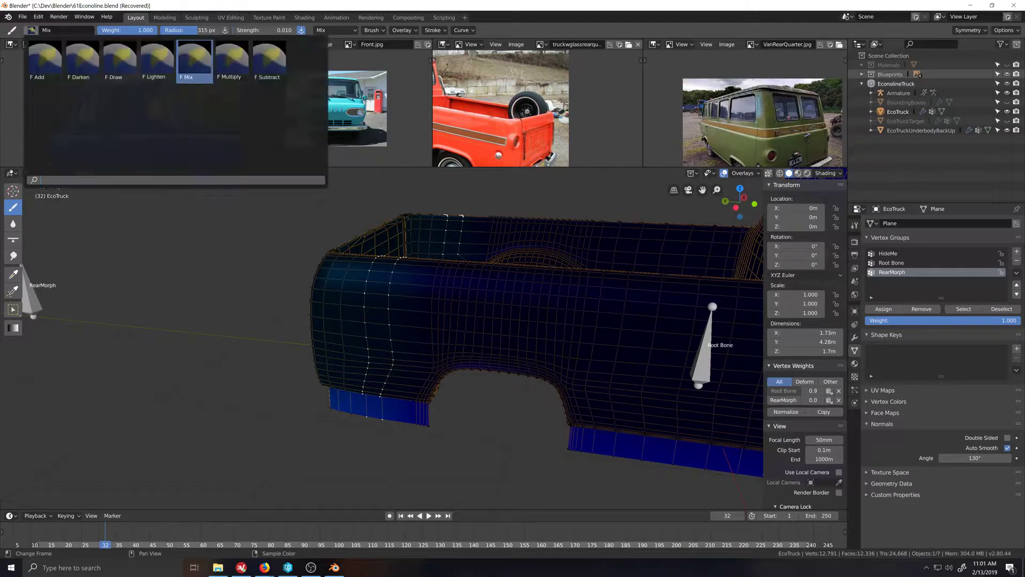
click(267, 68)
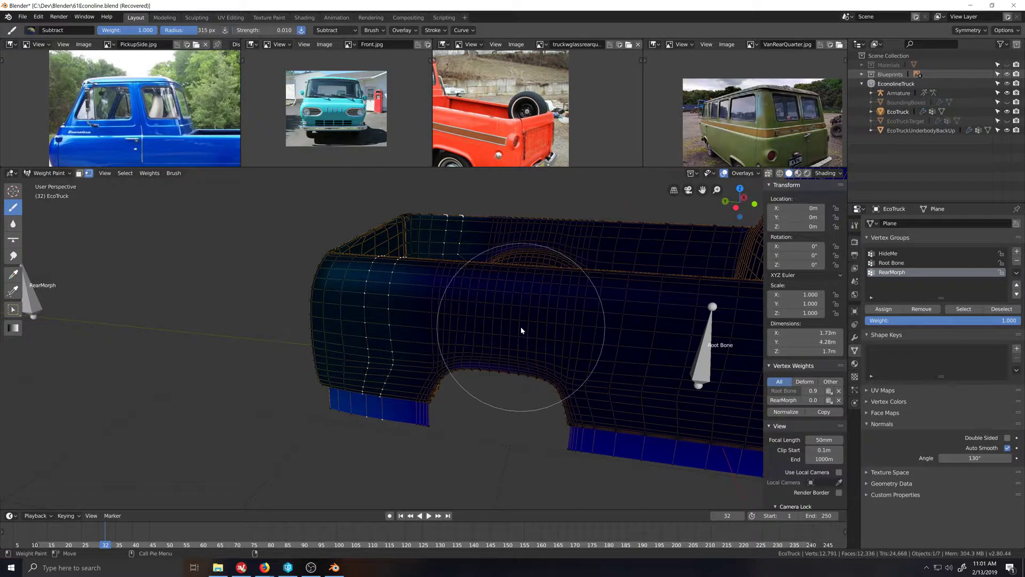
key(ctrl+KP_3)
scroll(461, 369, down, 3)
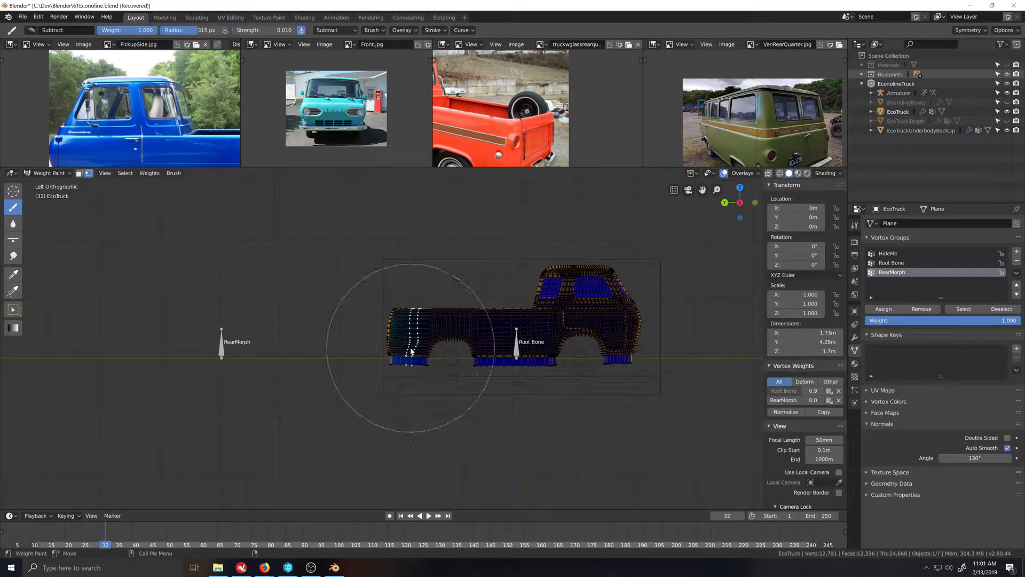
scroll(411, 342, down, 2)
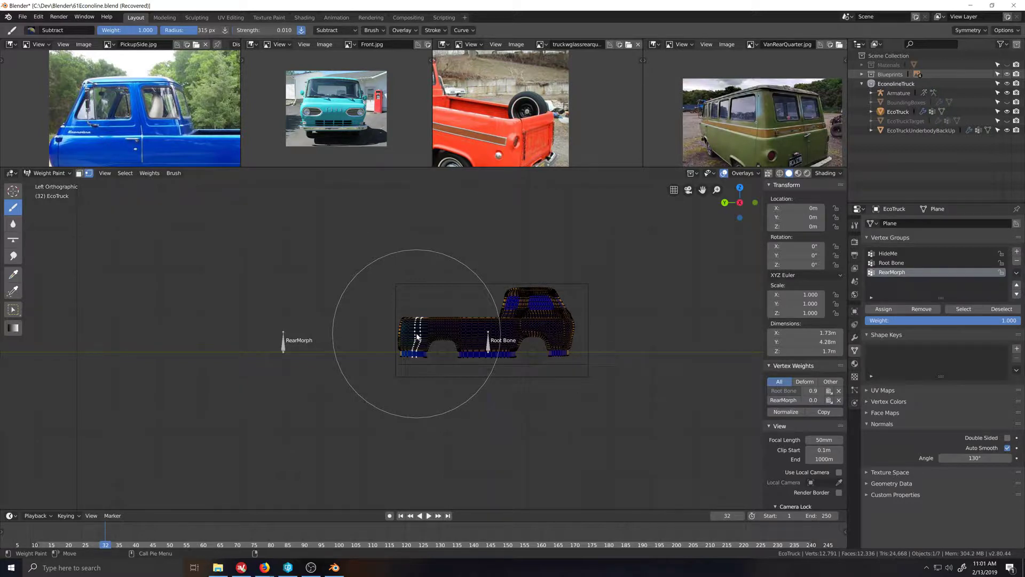
scroll(417, 336, up, 5)
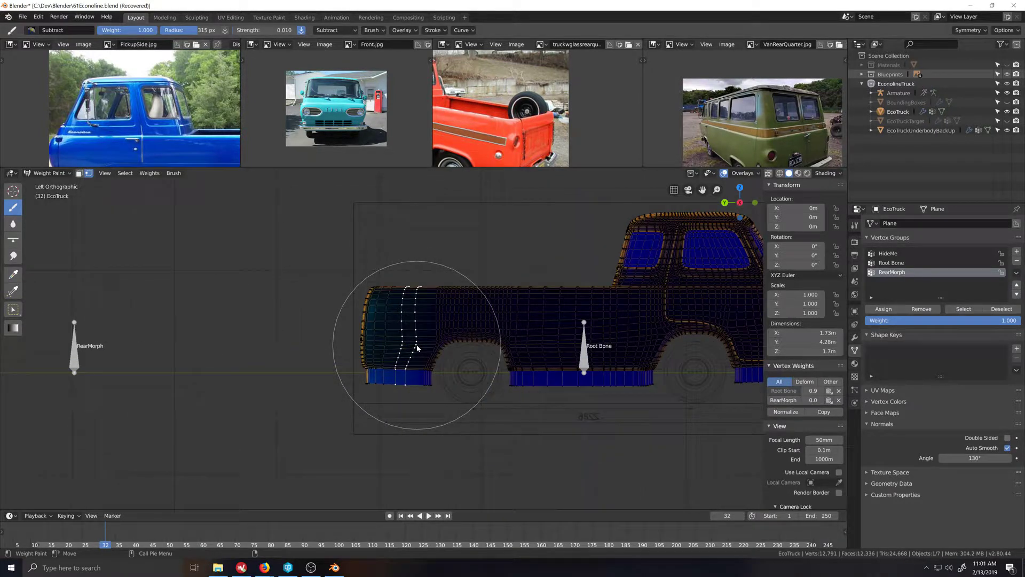
Step: Return to edit mode and deselect the rearmost of the two loops, keeping only the one nearest the wheel arch
click(48, 173)
click(47, 194)
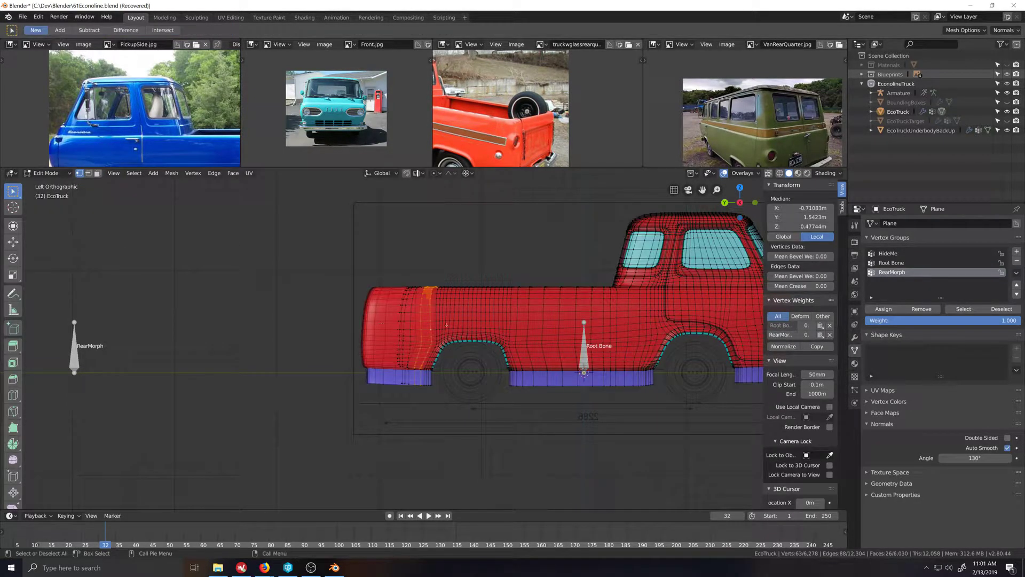
alt+click(421, 317)
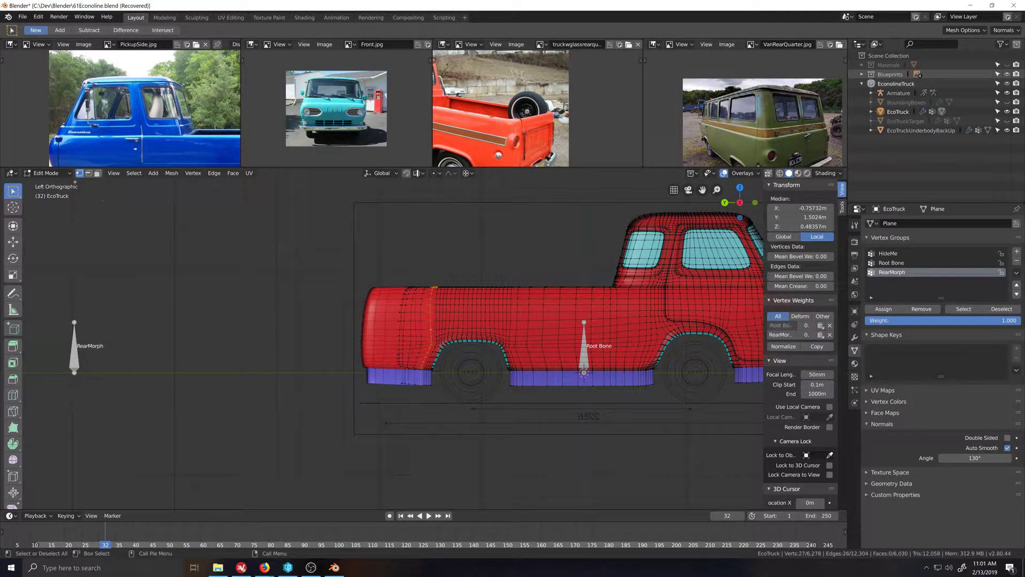
Step: Switch back to Weight Paint, set the brush strength to 0.005 and subtract RearMorph weight from the remaining loop
click(47, 173)
click(47, 228)
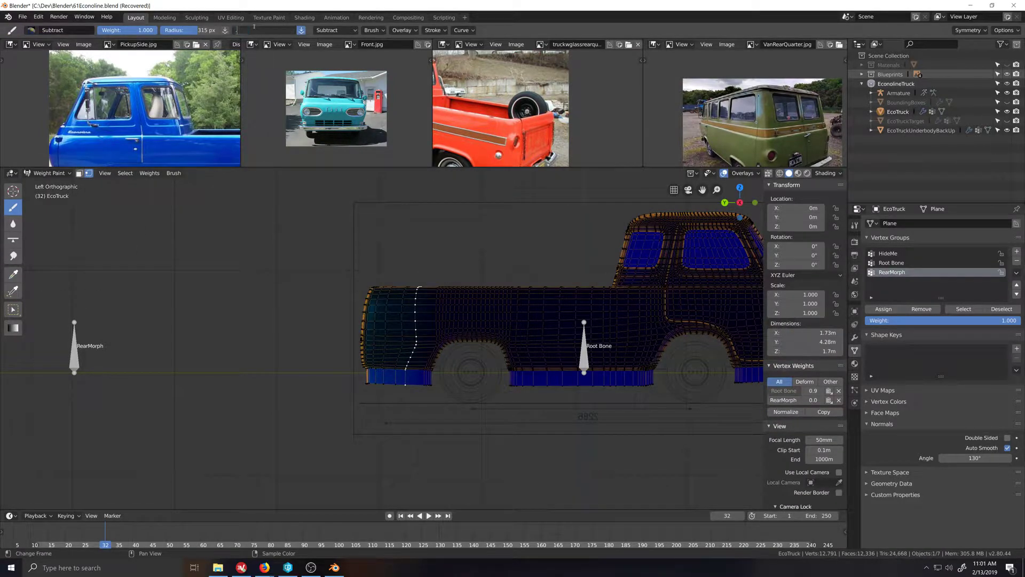
scroll(503, 298, down, 5)
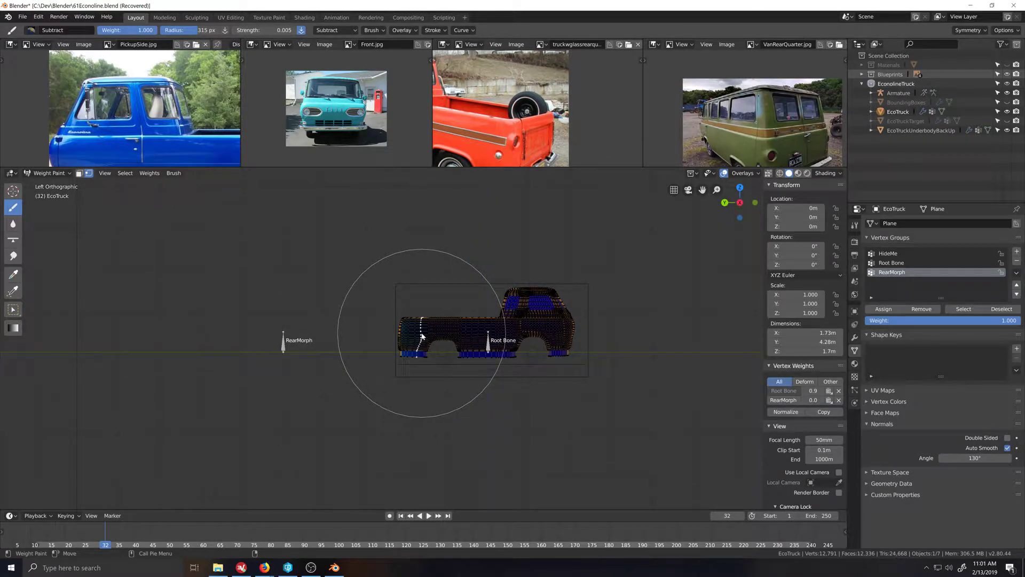
scroll(422, 335, up, 5)
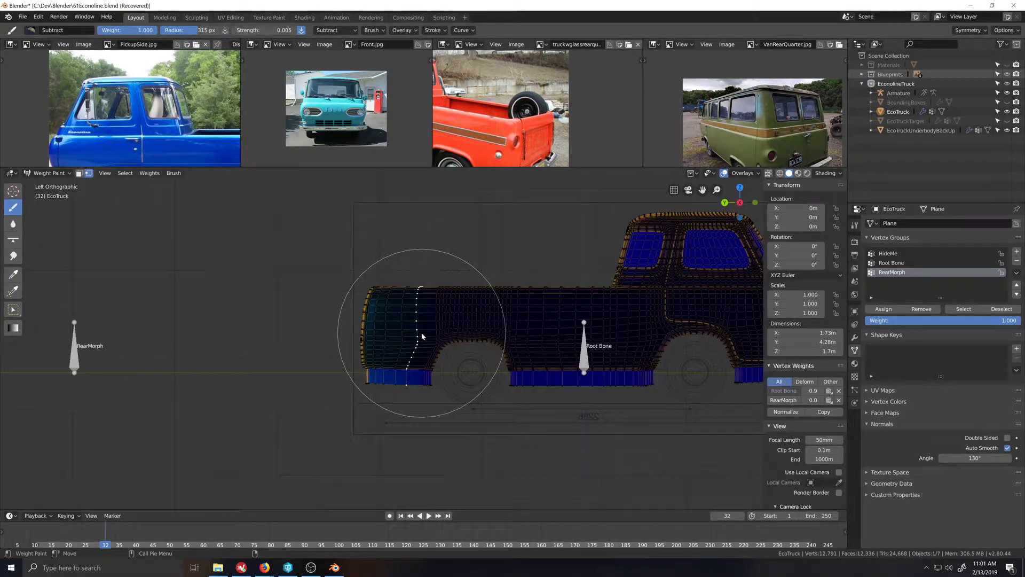
scroll(422, 335, down, 5)
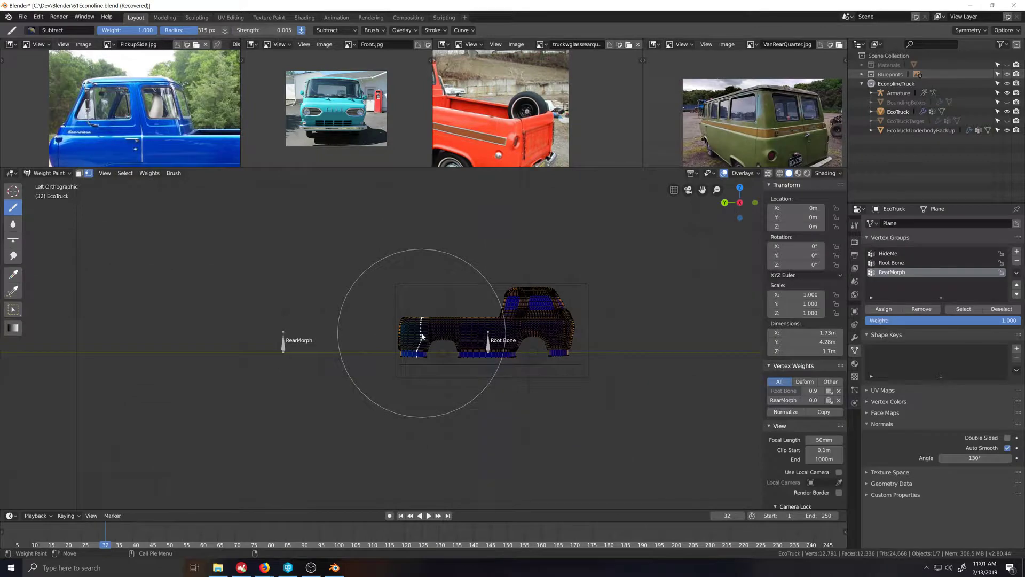
scroll(422, 335, up, 5)
scroll(421, 336, down, 7)
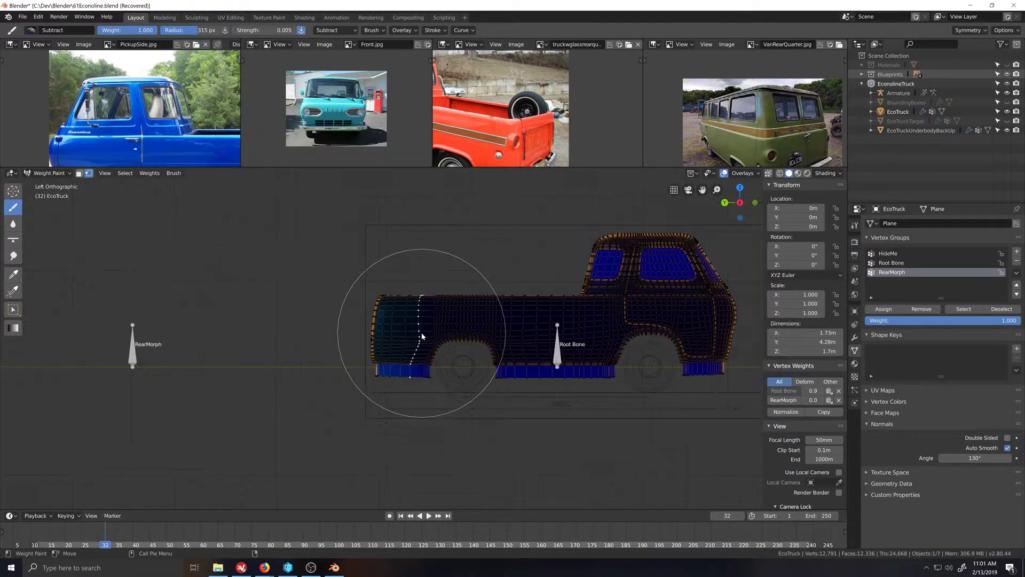
scroll(422, 336, up, 8)
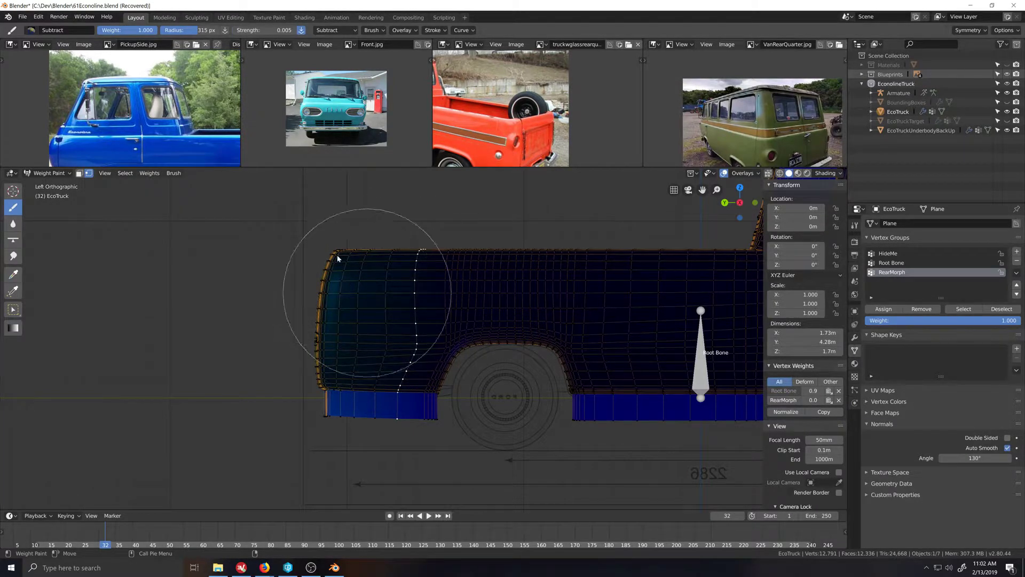
scroll(363, 325, down, 8)
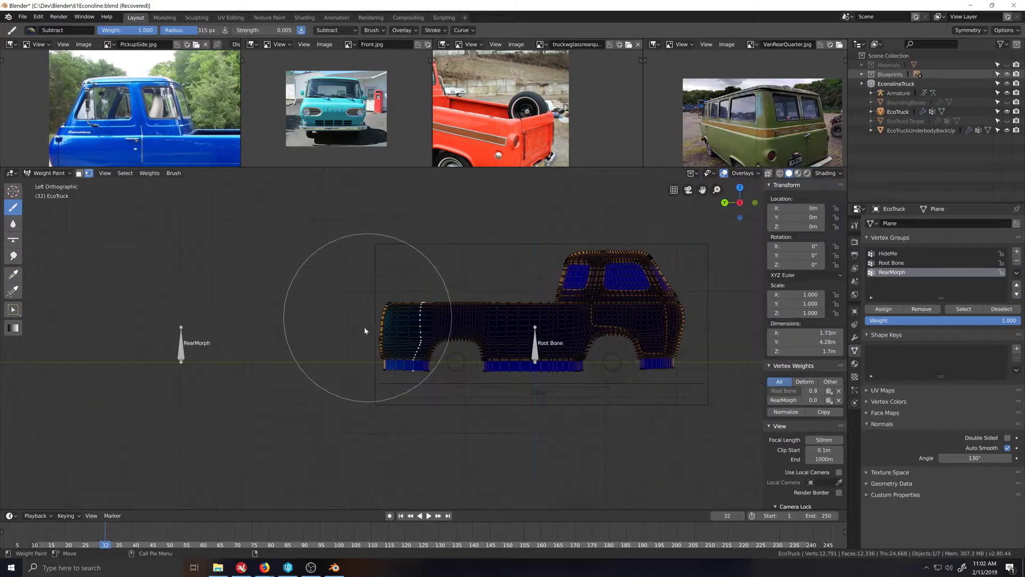
Step: Leave Weight Paint for Object Mode, put the armature into Pose Mode and clear the RearMorph bone's user transforms
click(59, 173)
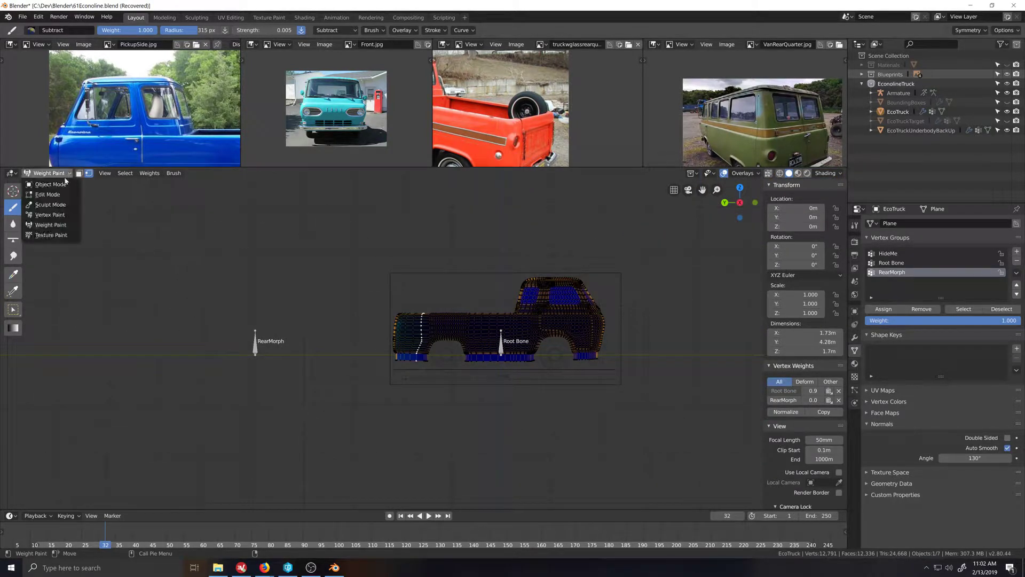
click(48, 184)
mouse_move(460, 355)
middle_down()
mouse_move(483, 358)
mouse_move(465, 362)
middle_up()
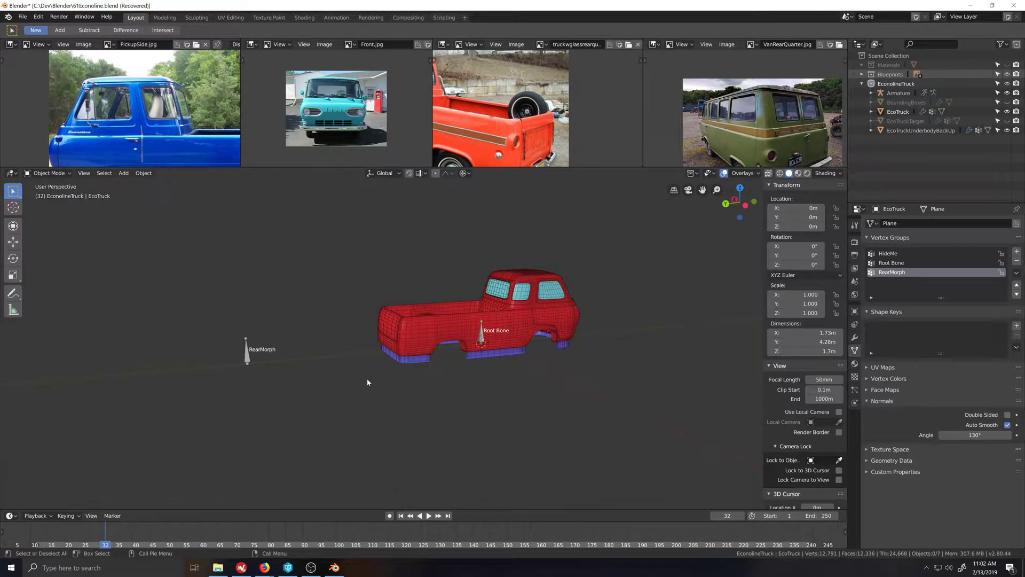
click(245, 355)
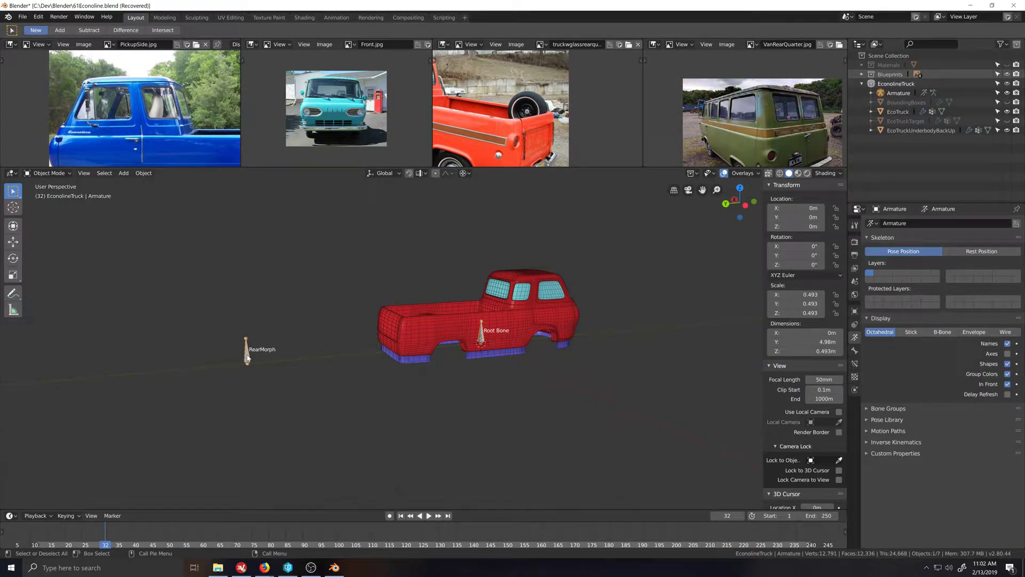
key(ctrl+Tab)
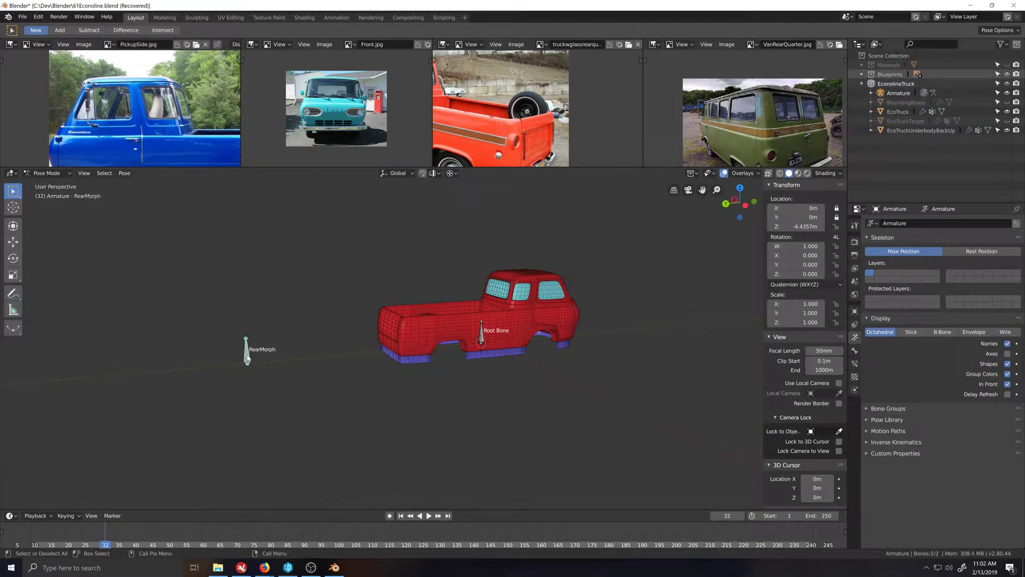
right_click(247, 358)
click(243, 354)
scroll(380, 370, up, 3)
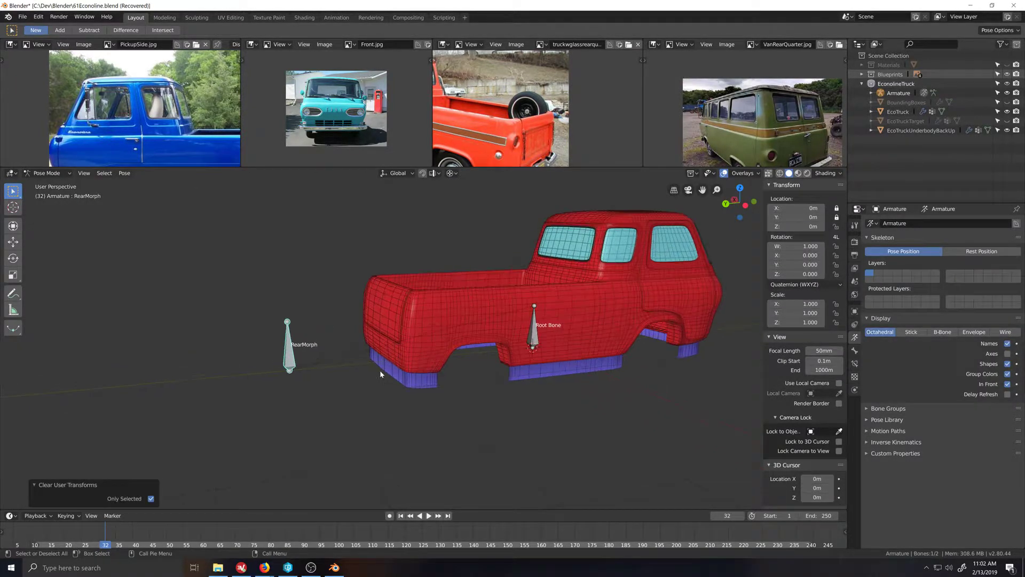
Step: Test how the truck's rear end stretches by repeatedly moving the RearMorph bone backward and cancelling each move
key(g)
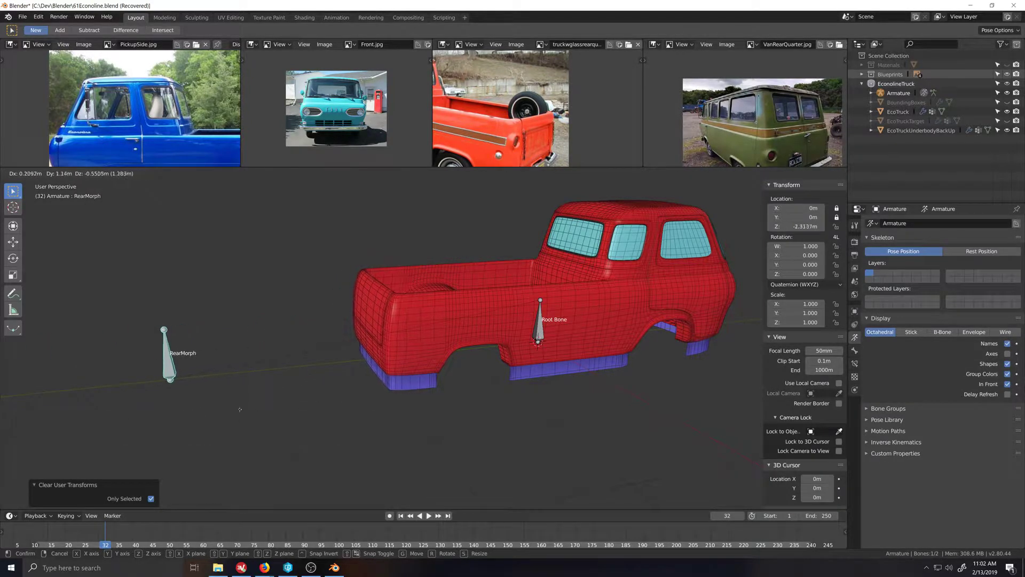
right_click(342, 406)
scroll(348, 404, down, 3)
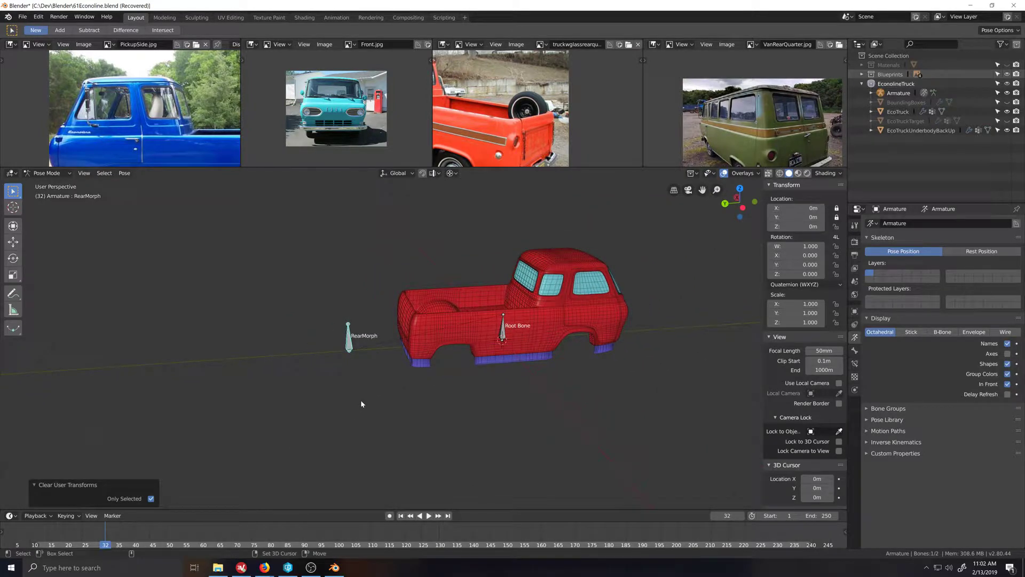
scroll(390, 395, up, 3)
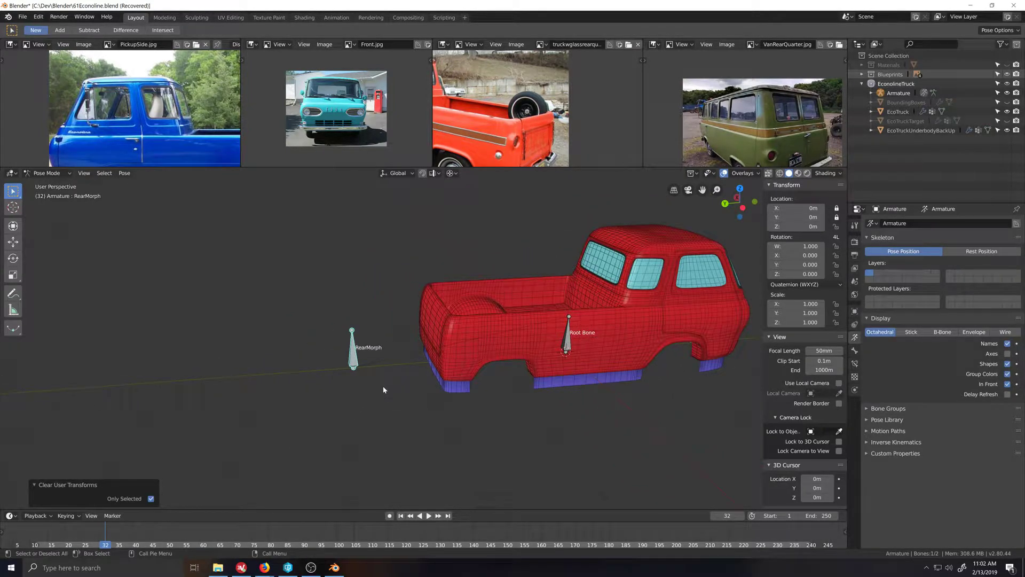
key(g)
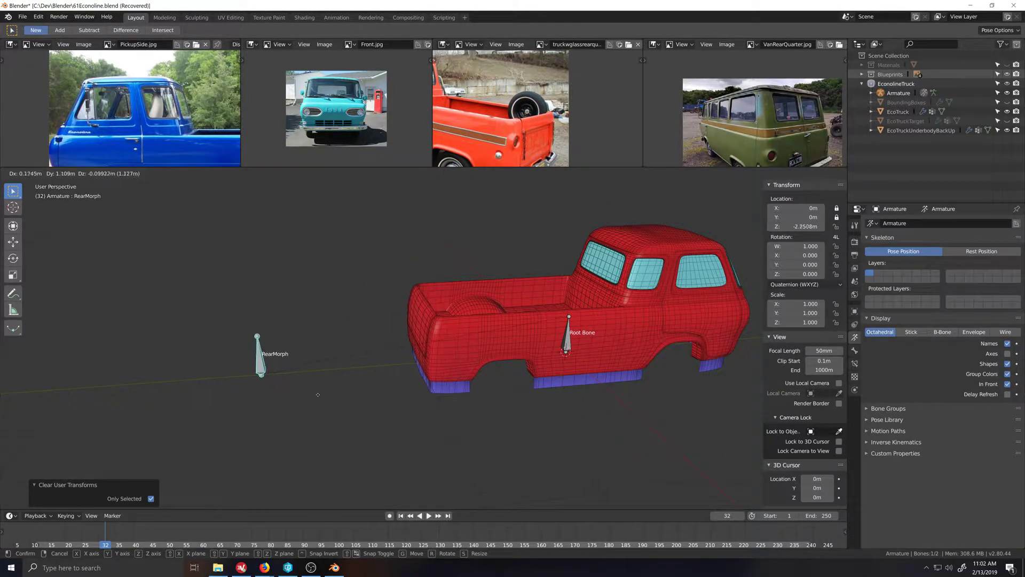
right_click(370, 401)
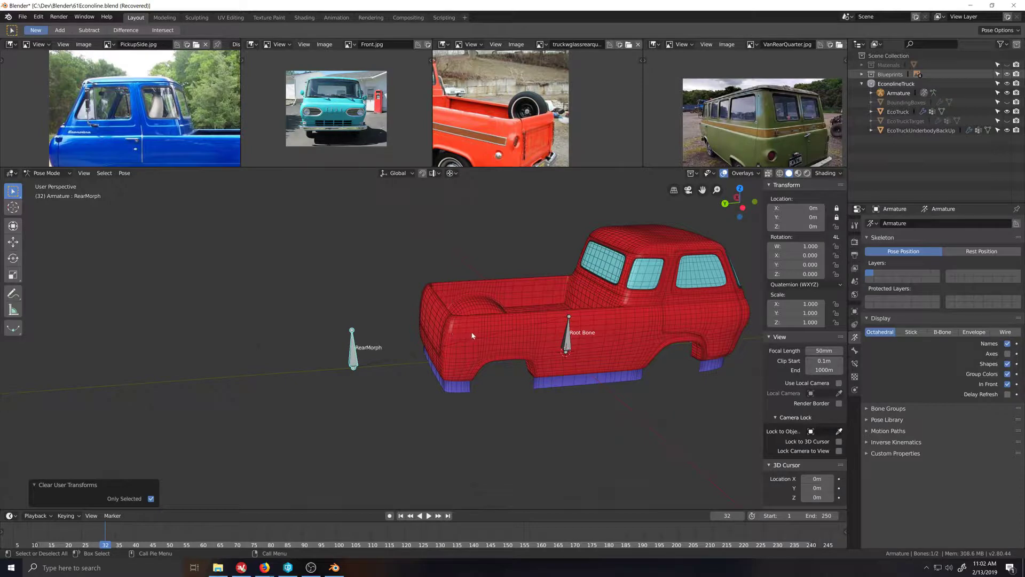
key(g)
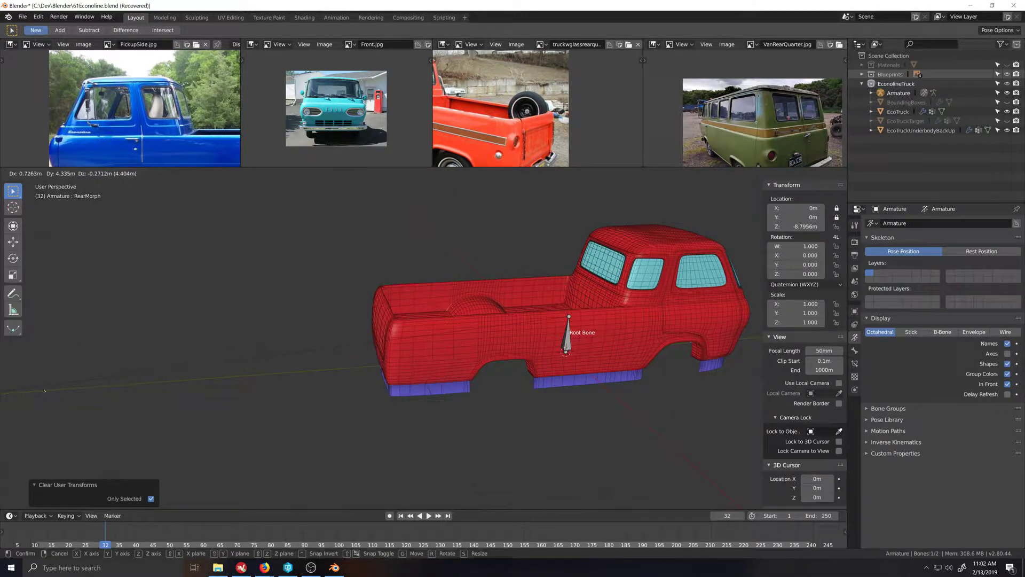
right_click(45, 391)
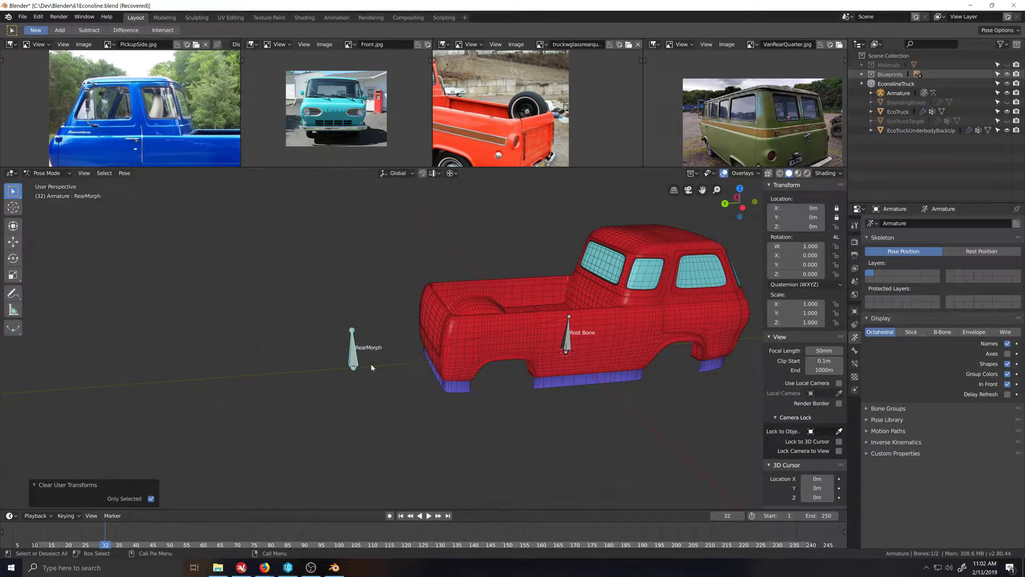
key(g)
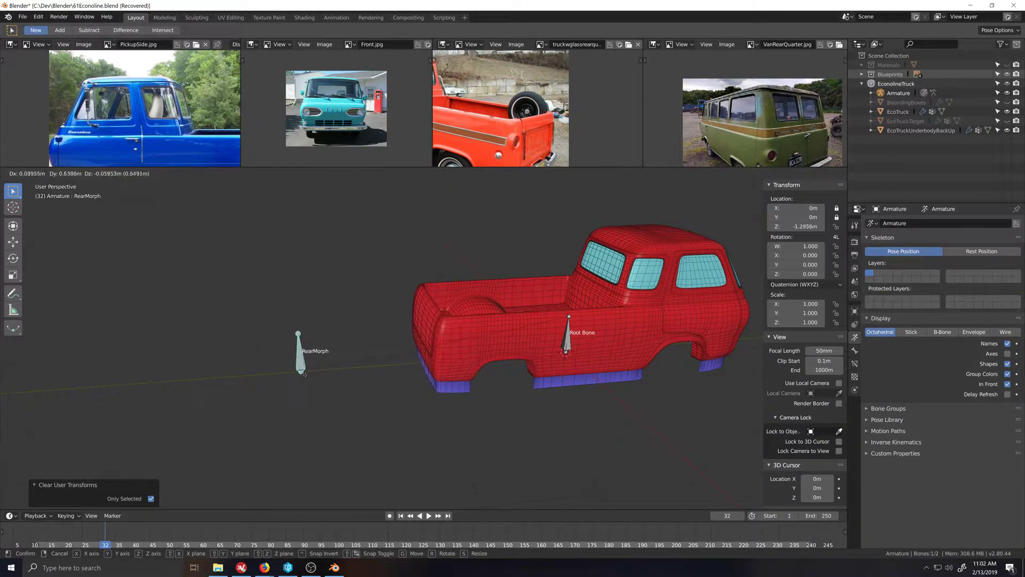
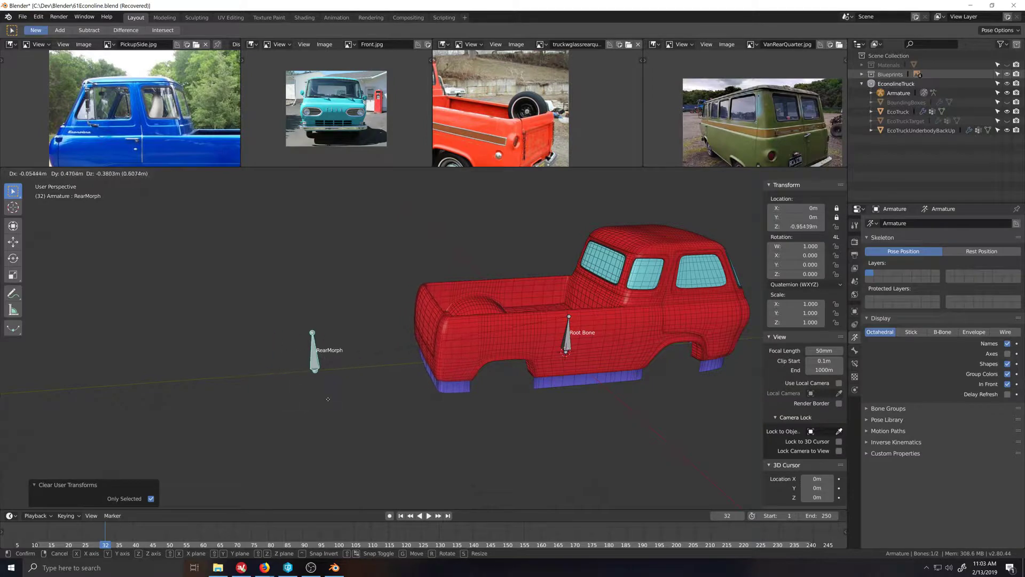
right_click(369, 400)
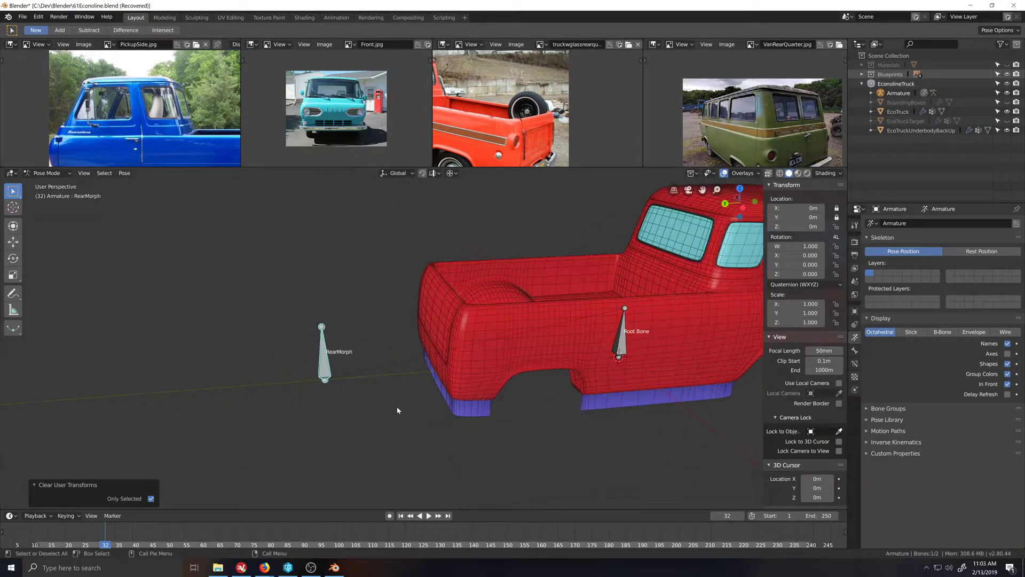
middle_drag(395, 410, 449, 391)
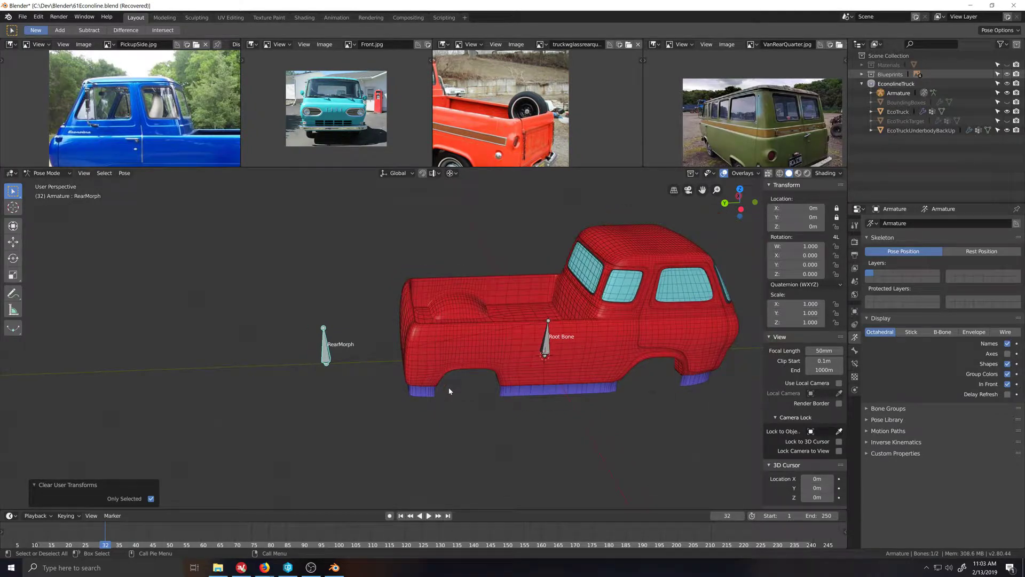
middle_drag(433, 381, 446, 382)
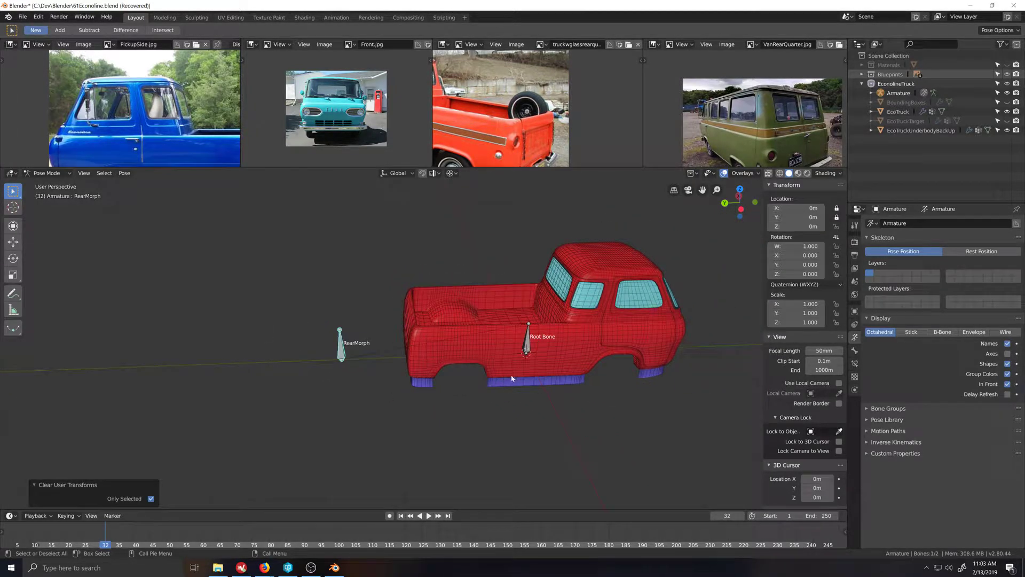
key(g)
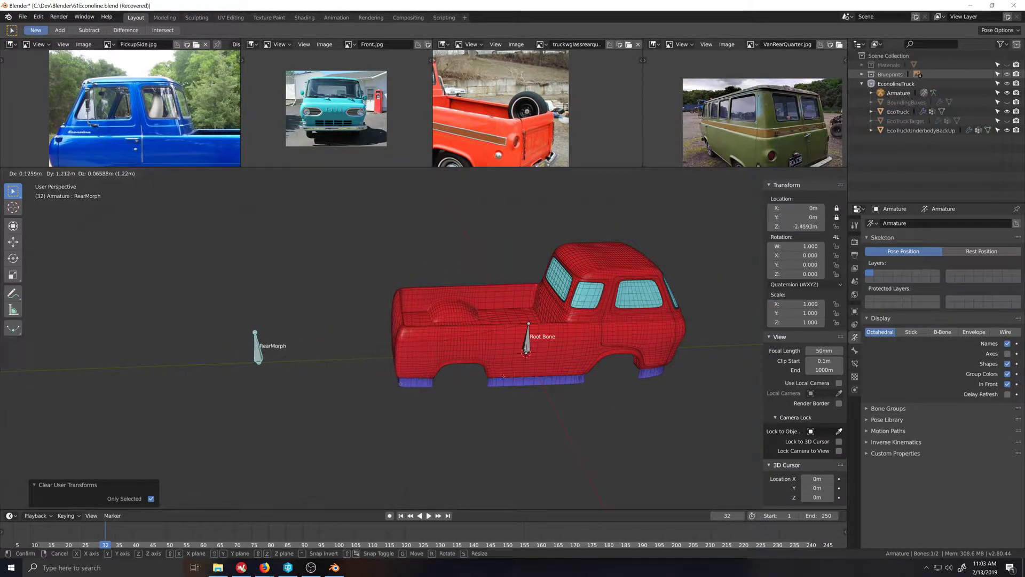
key(Escape)
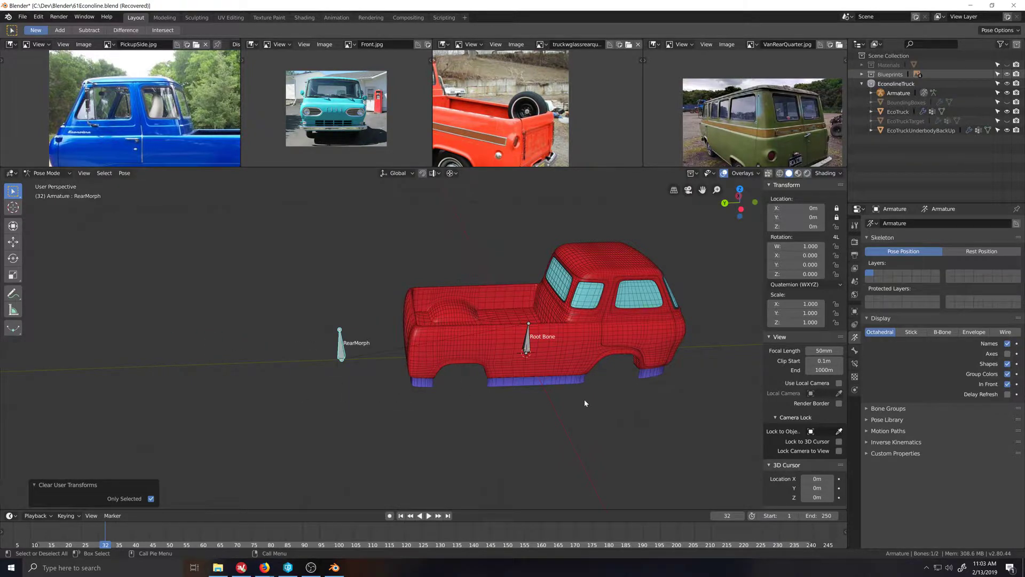
scroll(582, 400, up, 1)
middle_drag(582, 401, 556, 375)
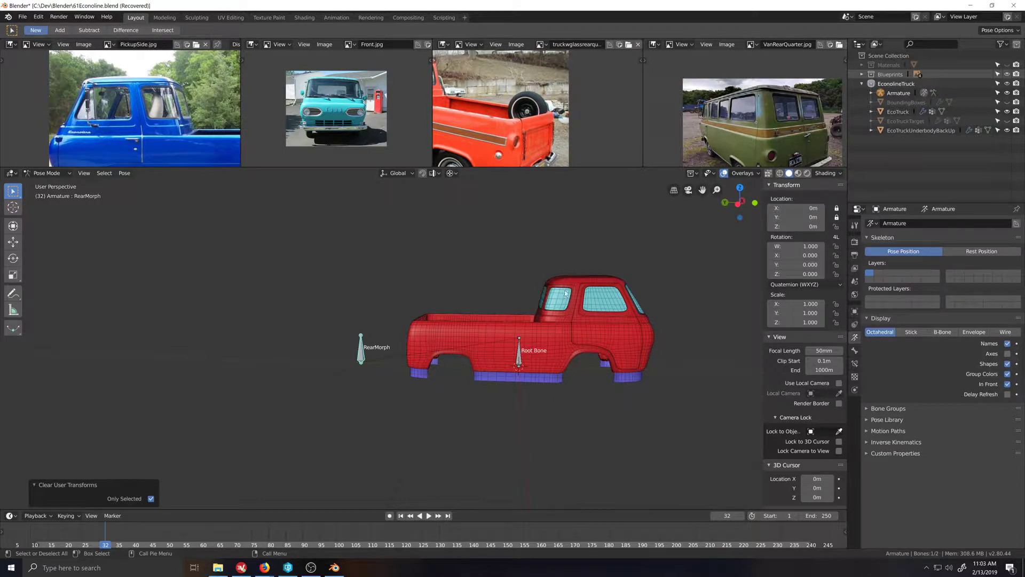
shift+middle_drag(579, 312, 543, 322)
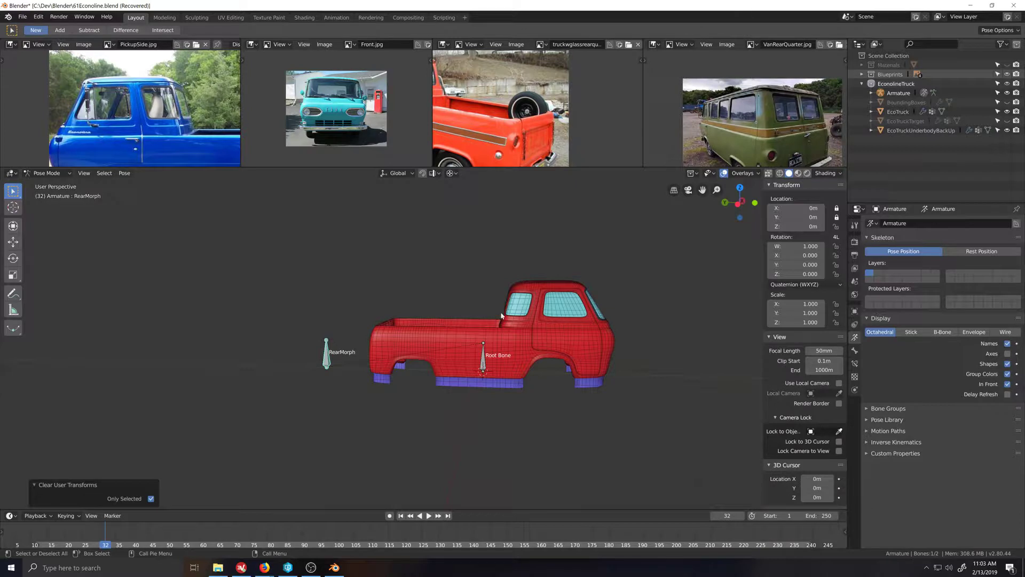
shift+middle_drag(598, 323, 446, 298)
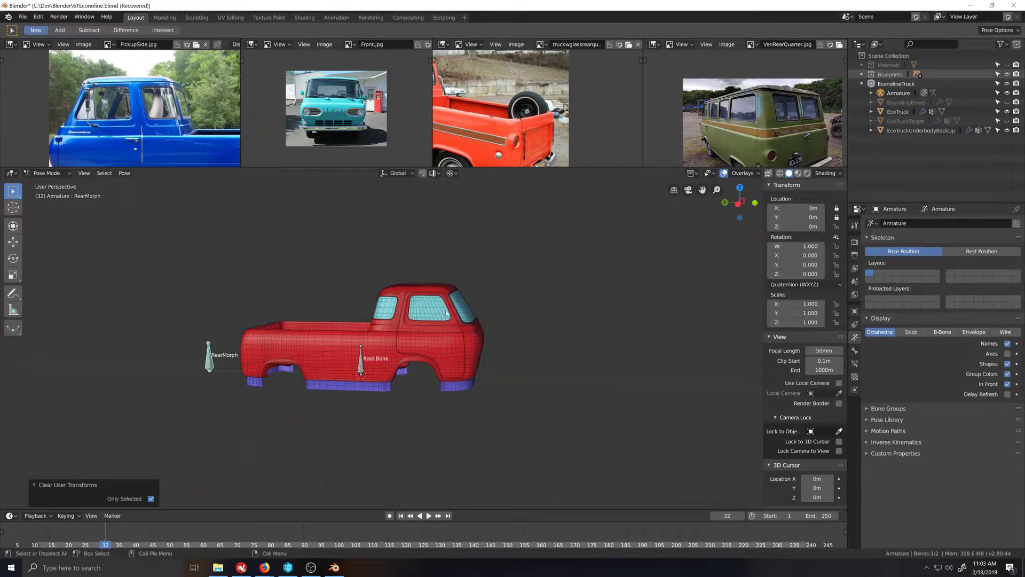
shift+middle_drag(413, 328, 478, 324)
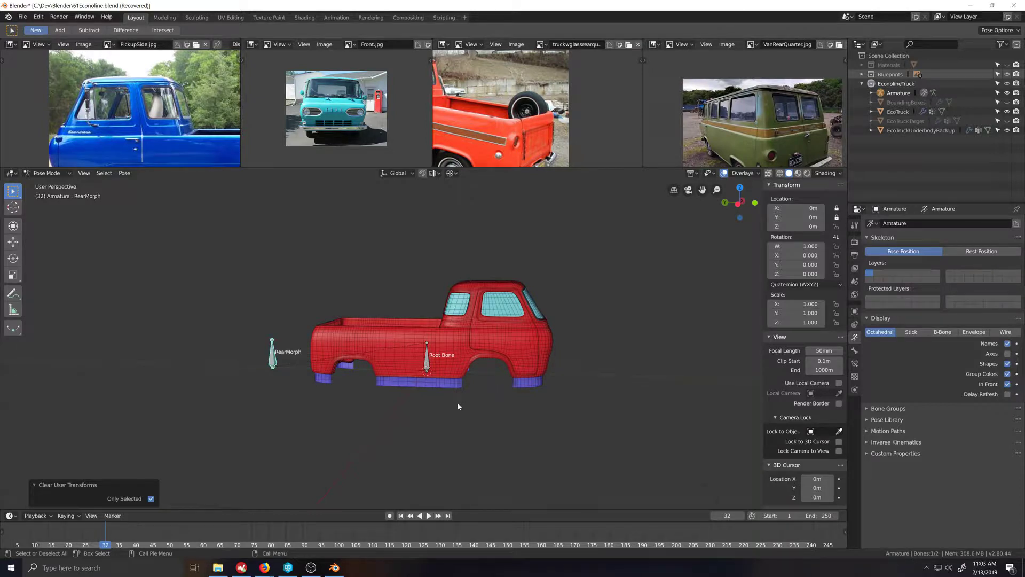
middle_drag(525, 391, 502, 394)
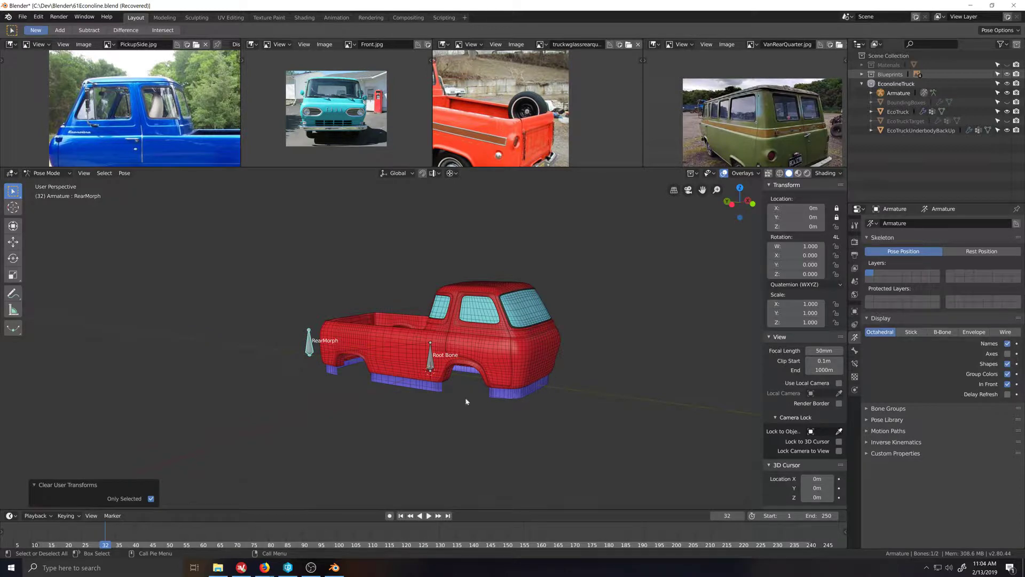
middle_drag(466, 401, 247, 375)
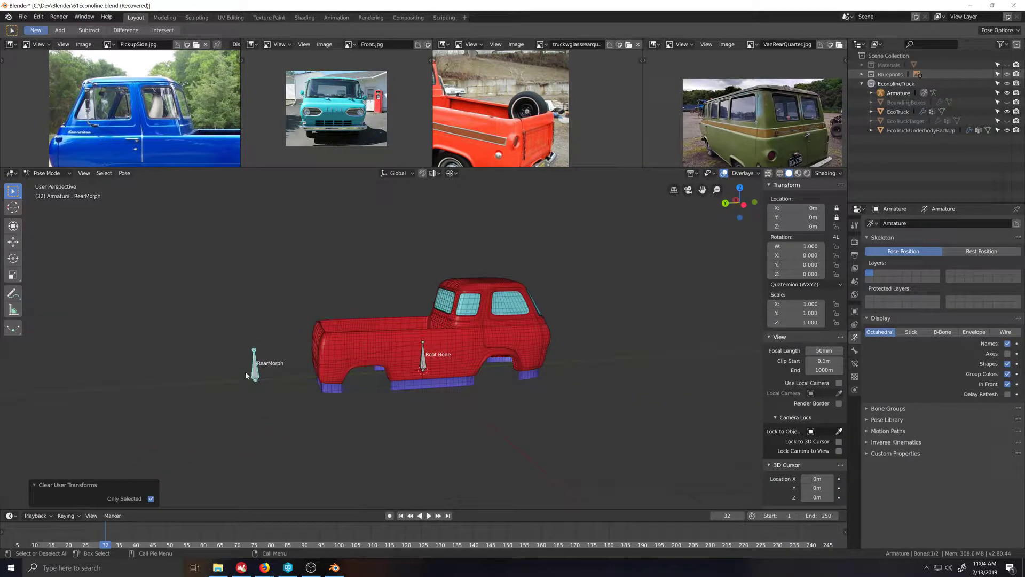
Step: In the armature's Edit Mode, duplicate the RearMorph bone and move the copy about -5.93 m along global Y, ahead of the truck's front
click(60, 174)
click(53, 196)
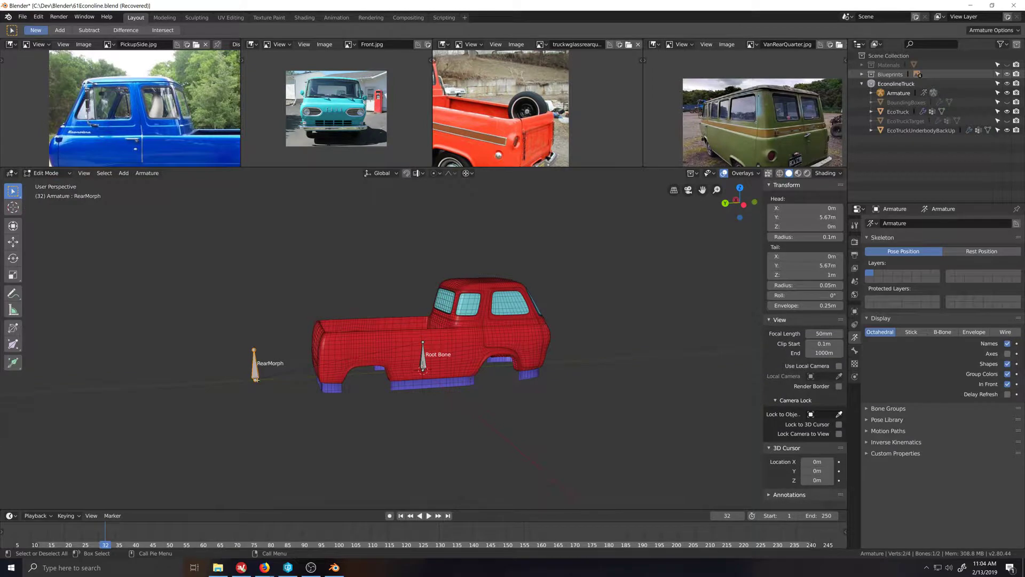
middle_drag(262, 369, 254, 368)
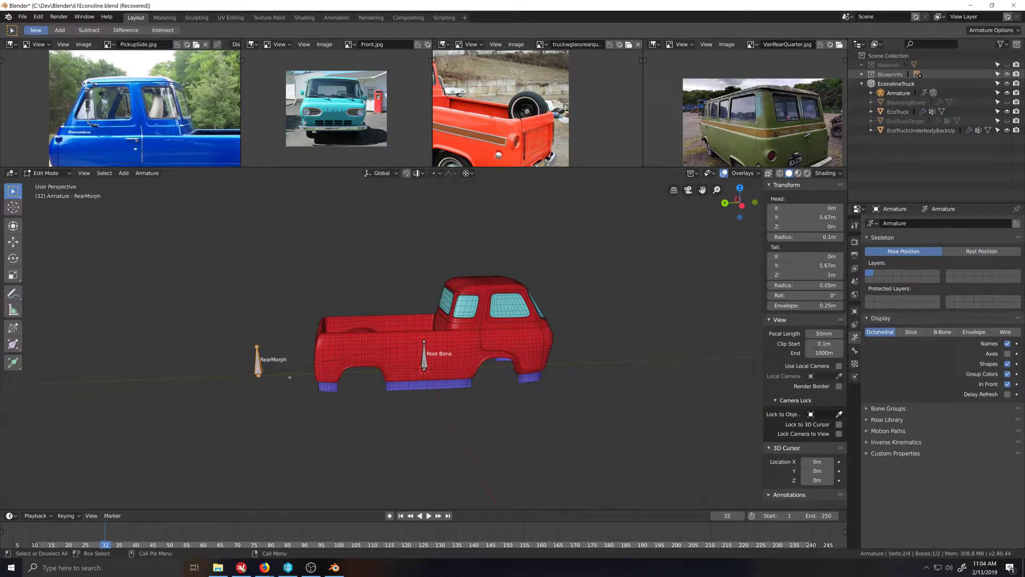
middle_drag(431, 406, 423, 403)
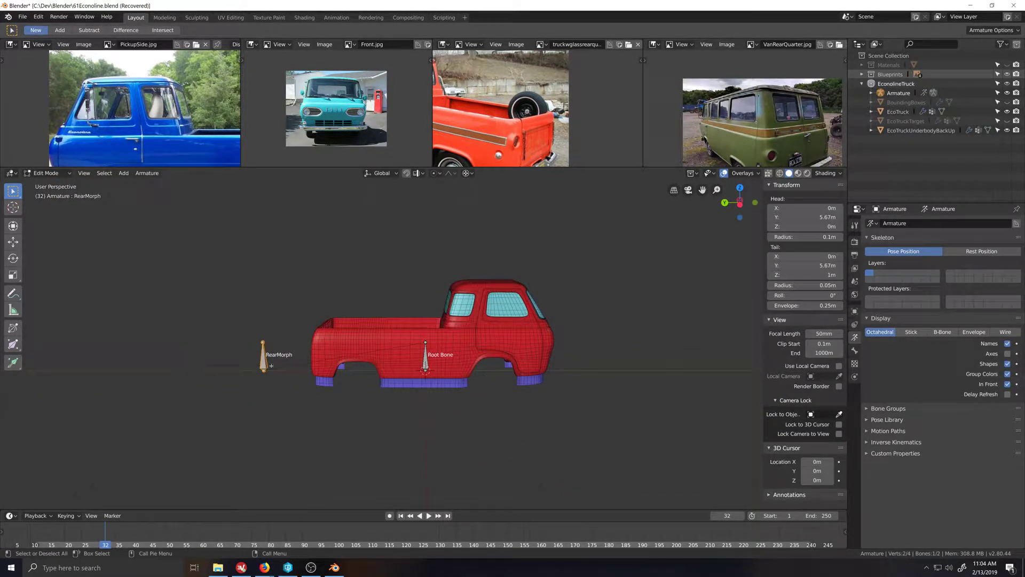
middle_drag(271, 366, 277, 376)
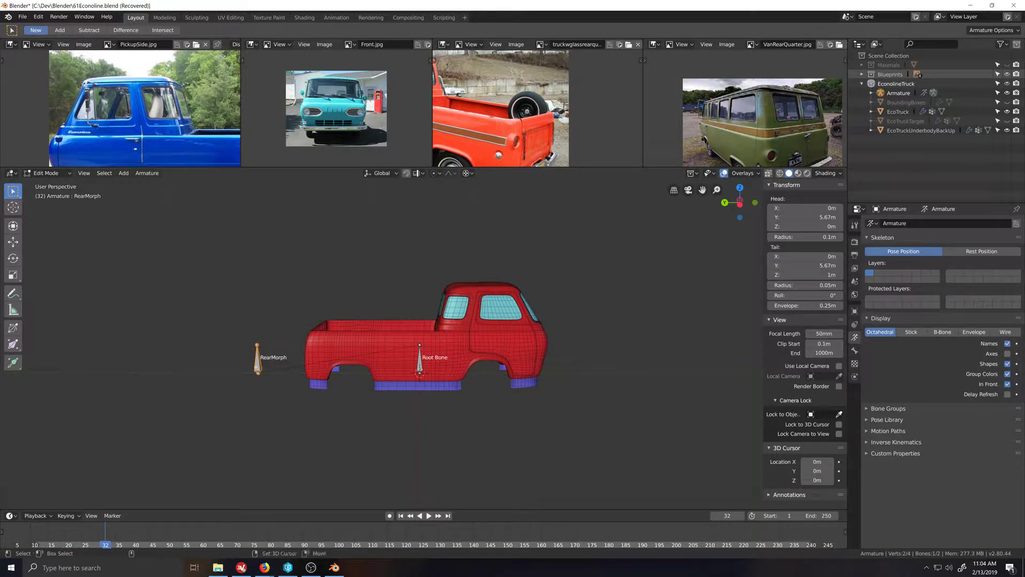
key(shift+d)
right_click(280, 369)
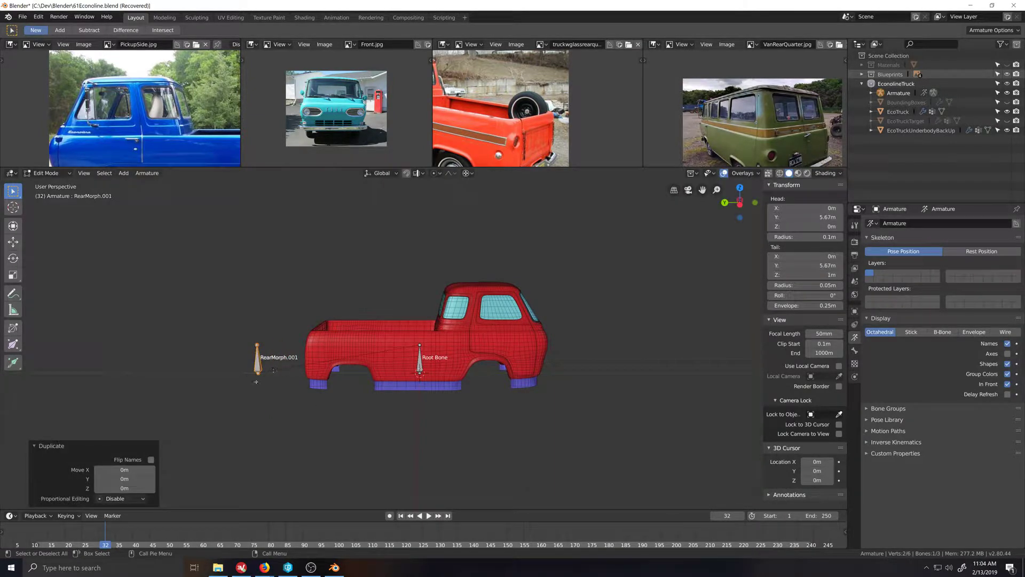
key(g)
key(y)
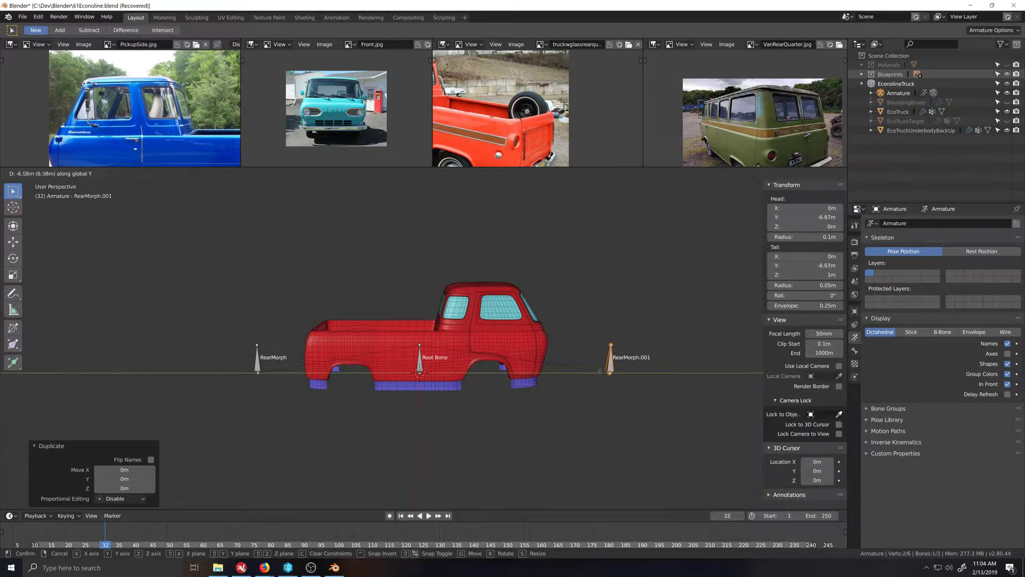
click(598, 374)
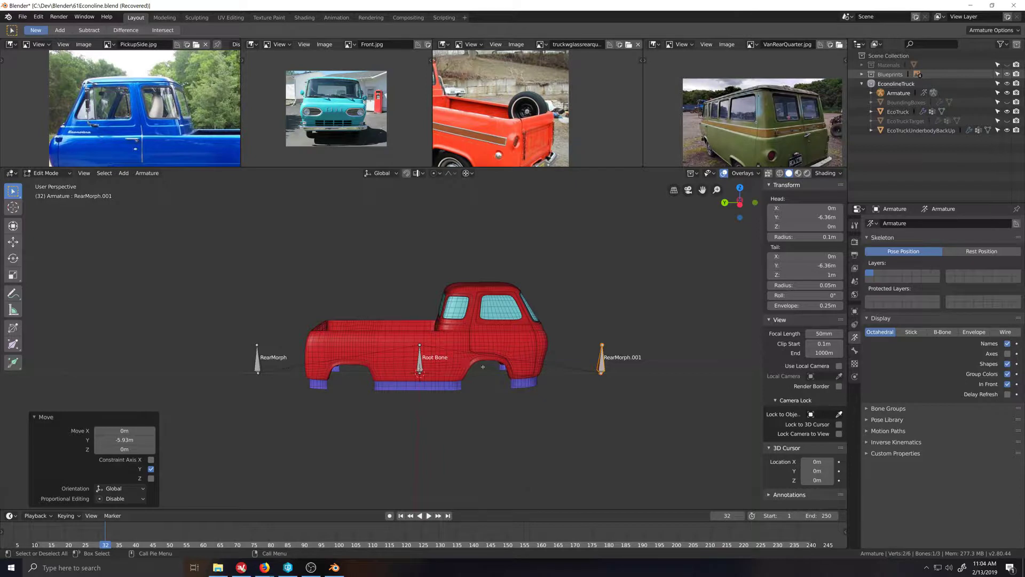
Step: Rename the duplicated bone in front of the truck as FrontMorph
middle_drag(587, 381, 566, 381)
click(855, 350)
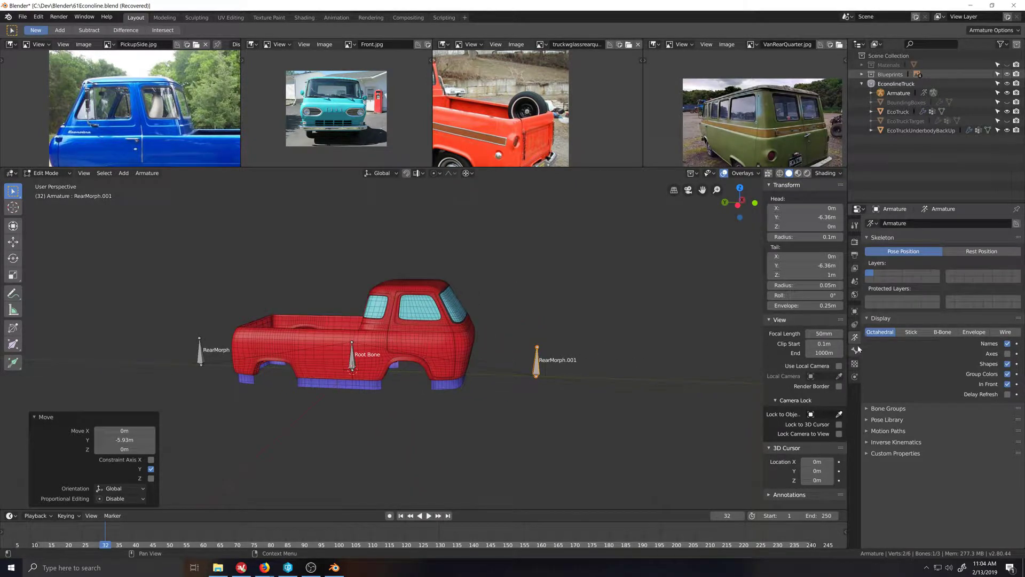
click(903, 224)
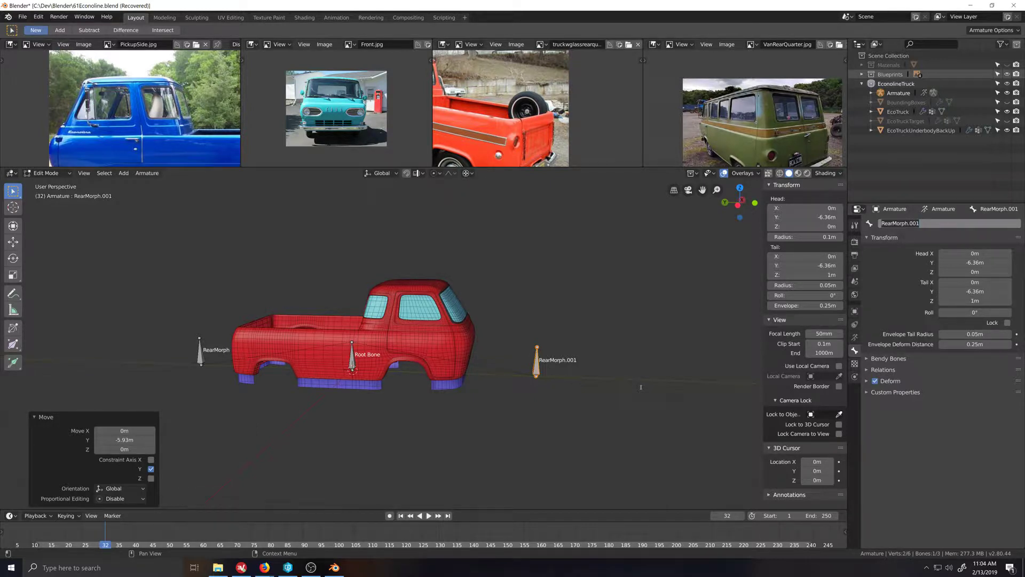
text(FrontMorph)
key(Return)
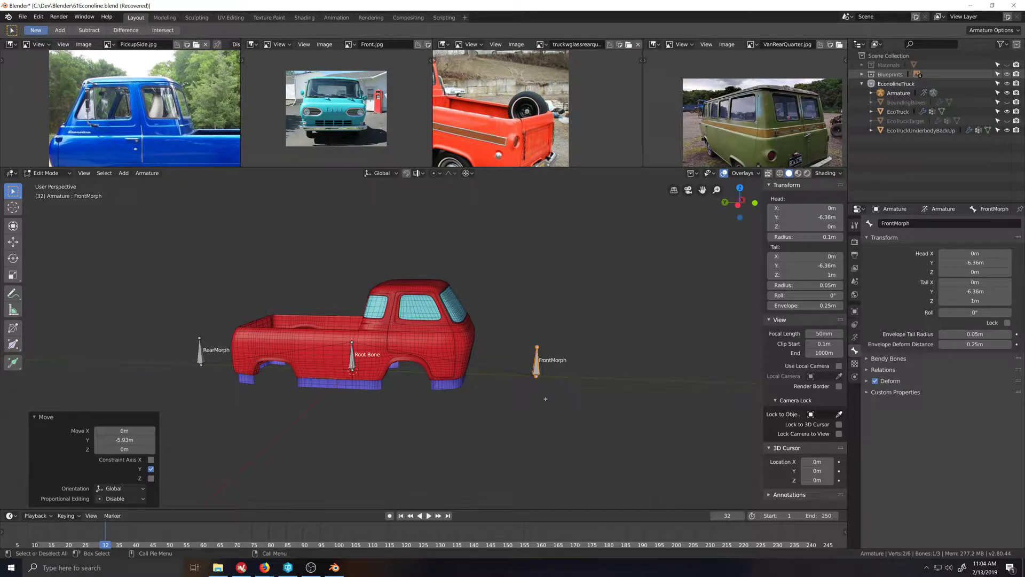
Step: Leave the armature's Edit Mode, select the EcoTruck mesh and add a vertex group named FrontMorph
key(Tab)
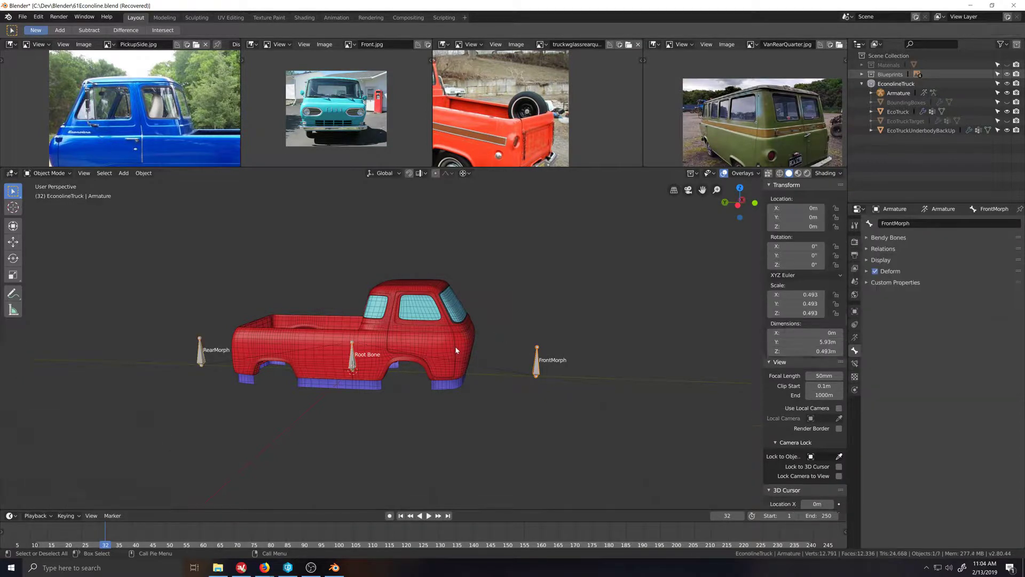
click(455, 346)
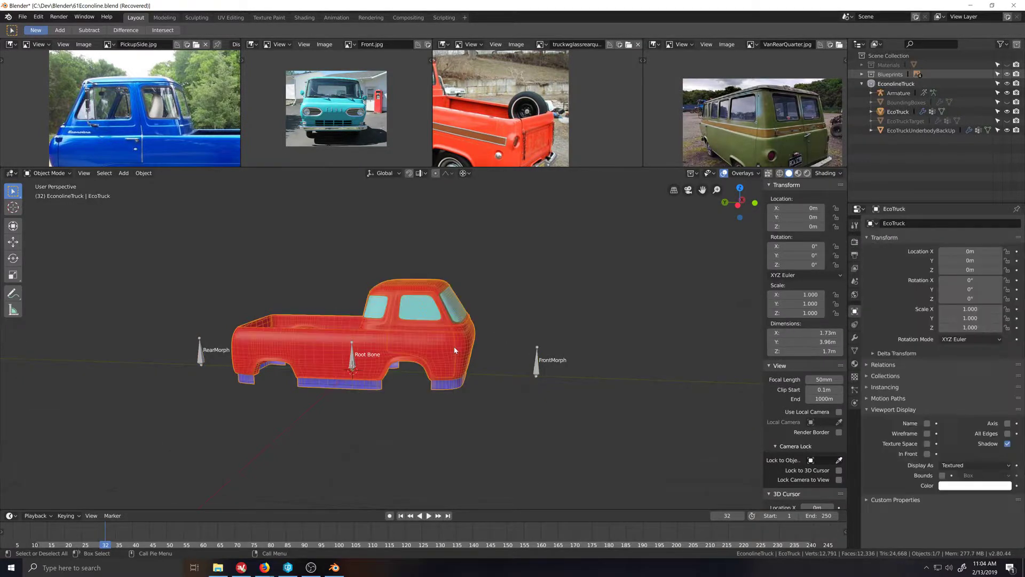
click(855, 350)
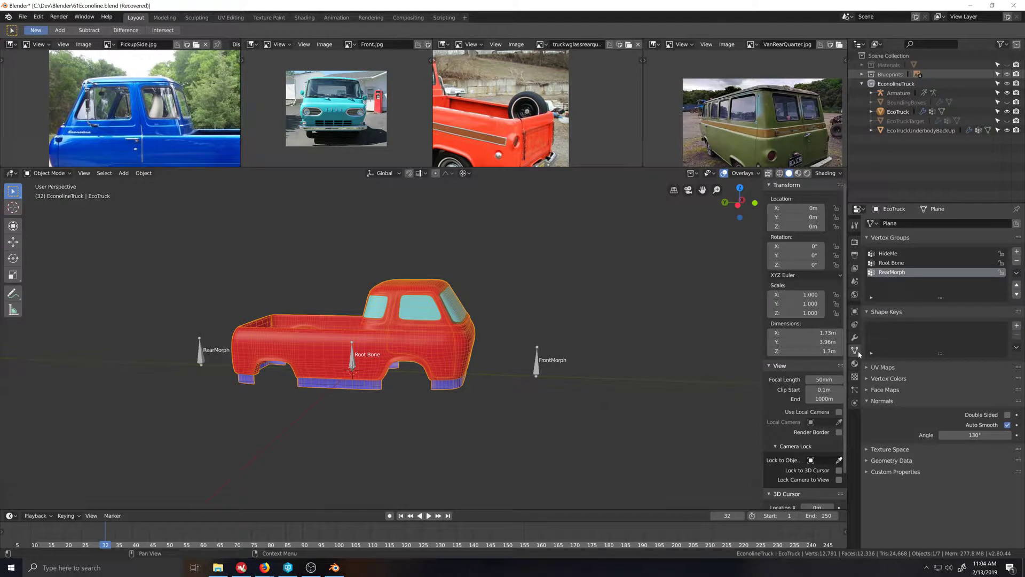
click(1017, 251)
double_click(889, 282)
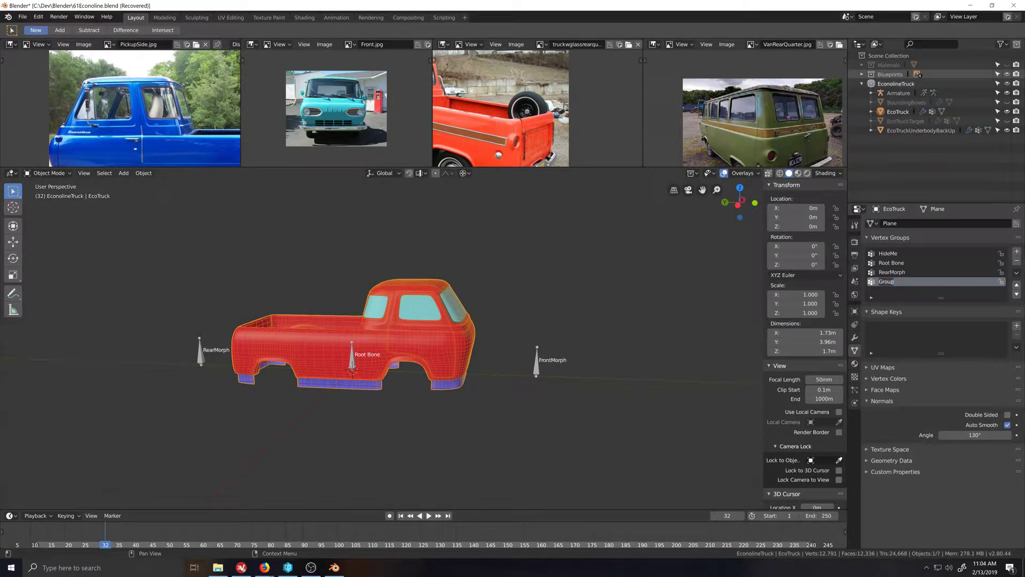
text(FrontMorph)
key(Return)
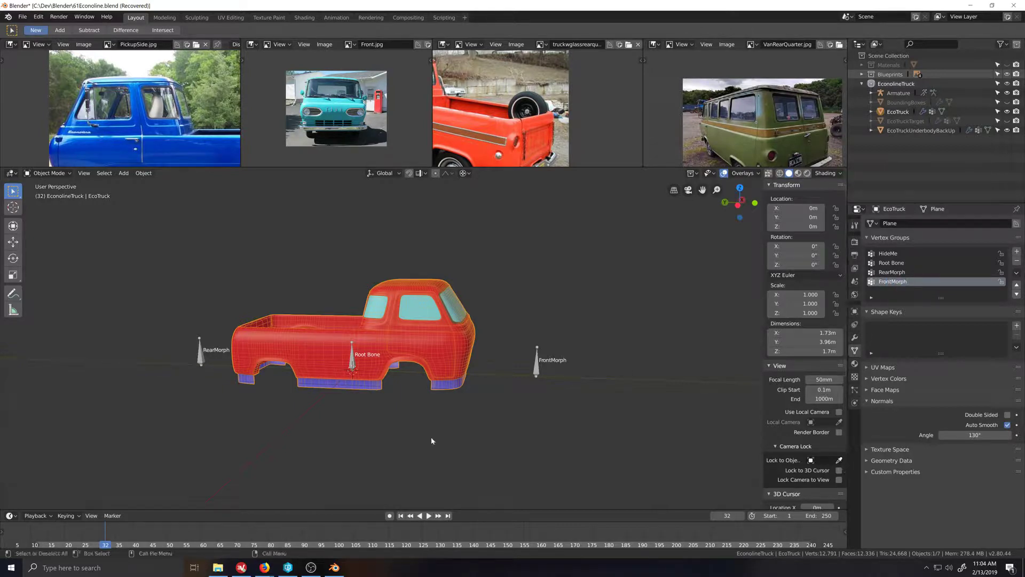
Step: In the truck's Edit Mode, select the vertex row below the windshield from the front's centreline out to the corner
scroll(469, 419, up, 3)
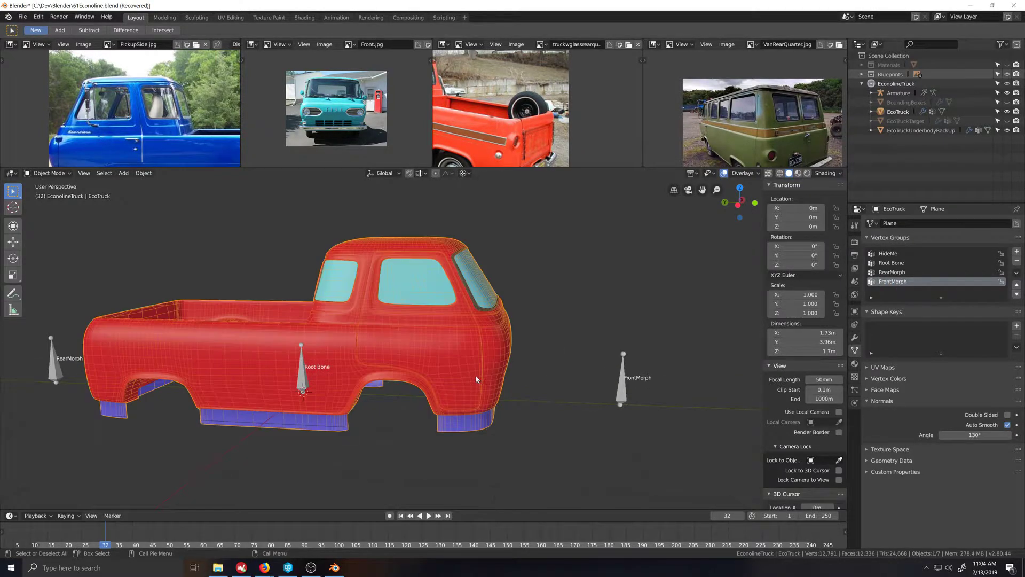
key(Tab)
mouse_move(477, 379)
middle_down()
mouse_move(482, 392)
mouse_move(467, 394)
middle_up()
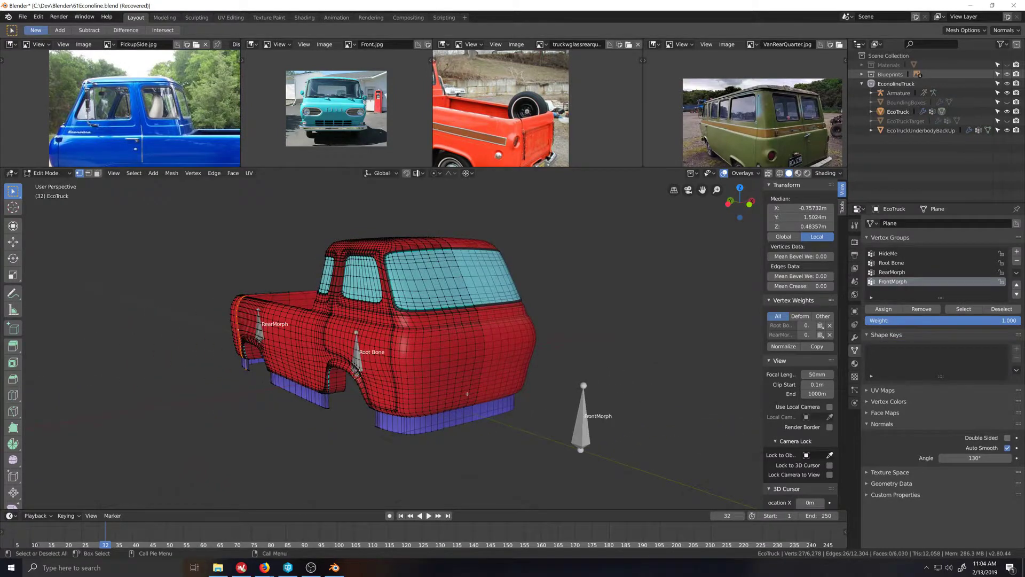
scroll(467, 394, up, 2)
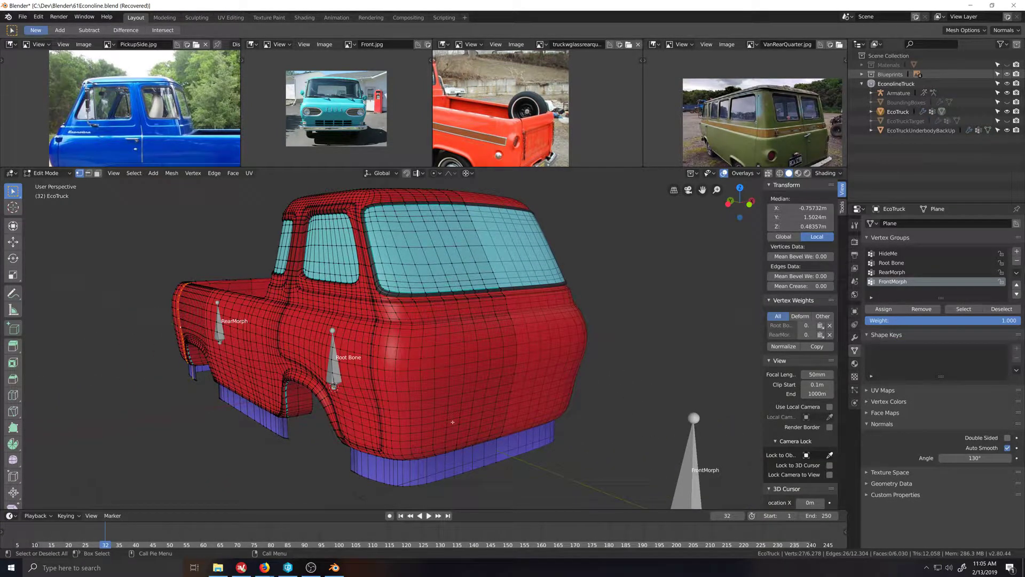
middle_drag(454, 414, 425, 408)
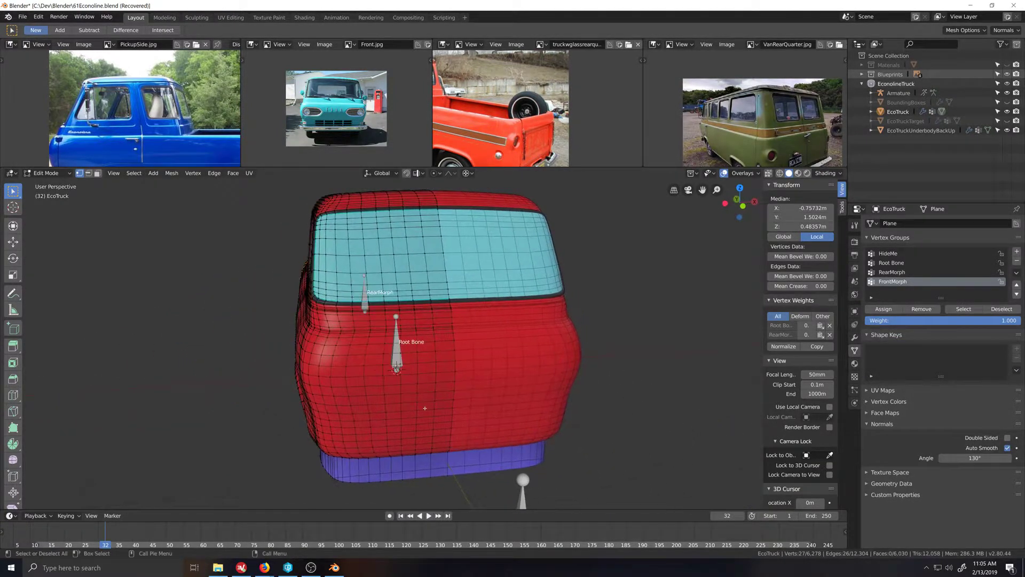
click(453, 327)
middle_drag(453, 327, 464, 341)
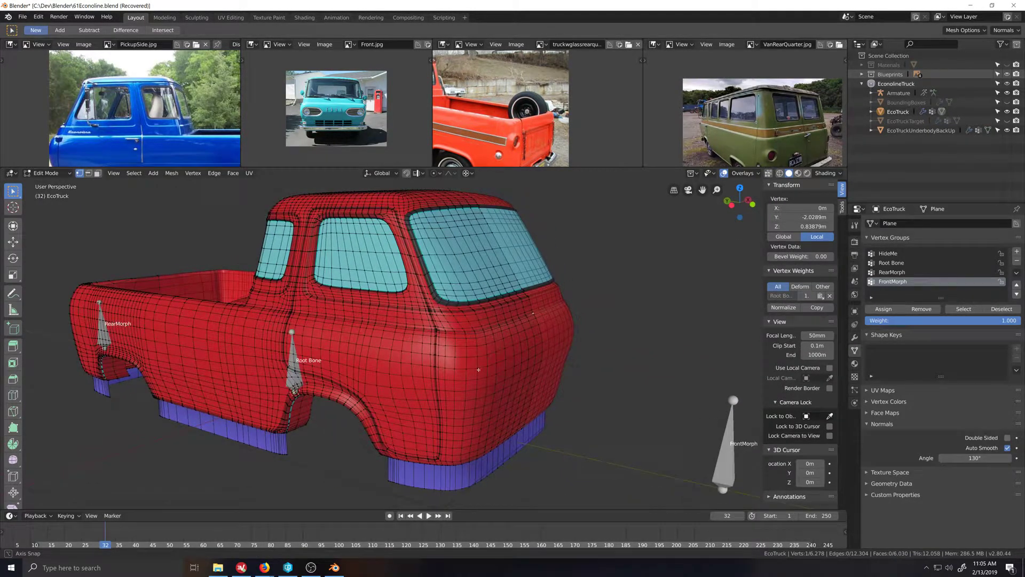
ctrl+shift+click(454, 332)
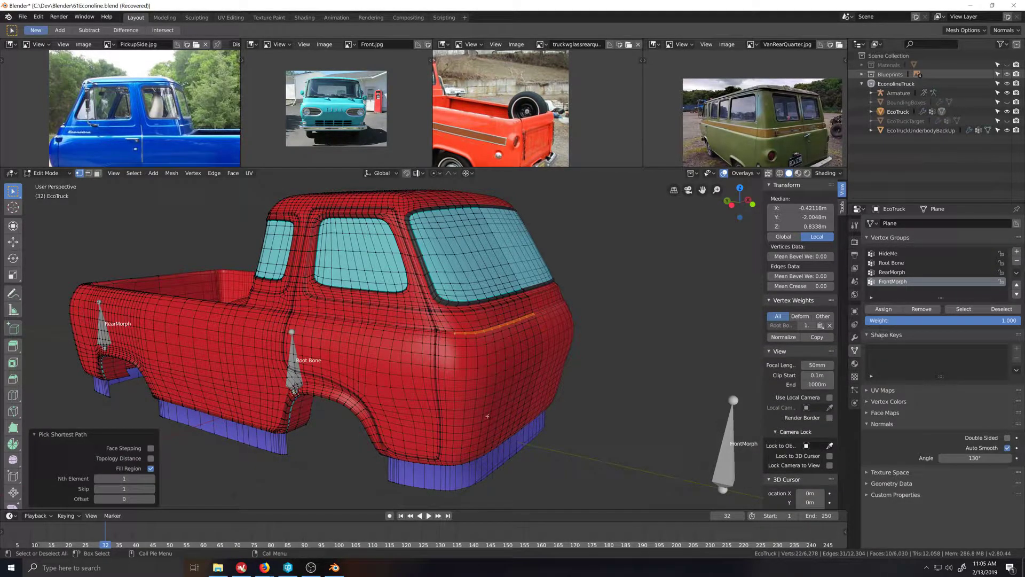
middle_drag(482, 419, 501, 358)
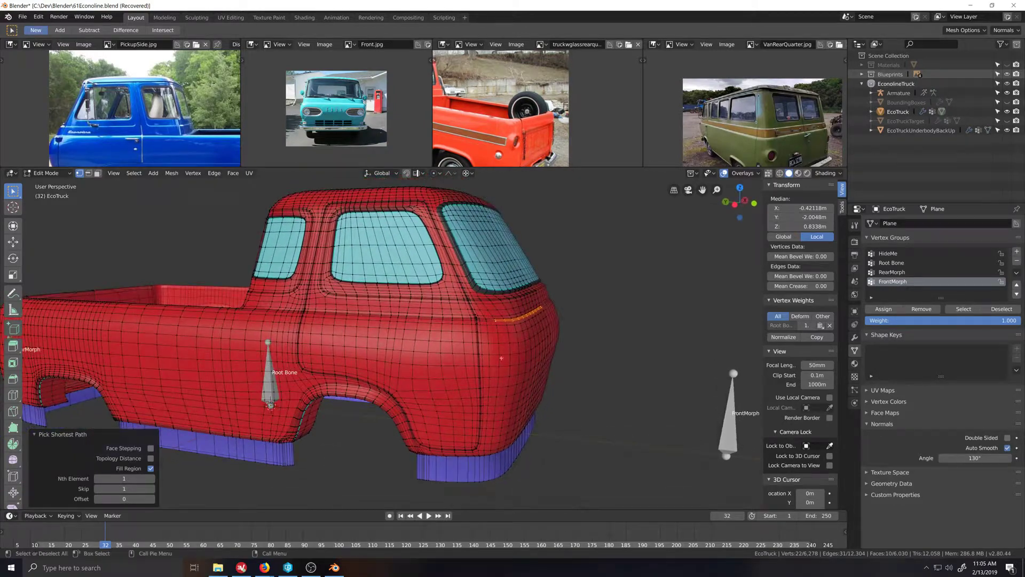
shift+click(494, 319)
shift+click(496, 323)
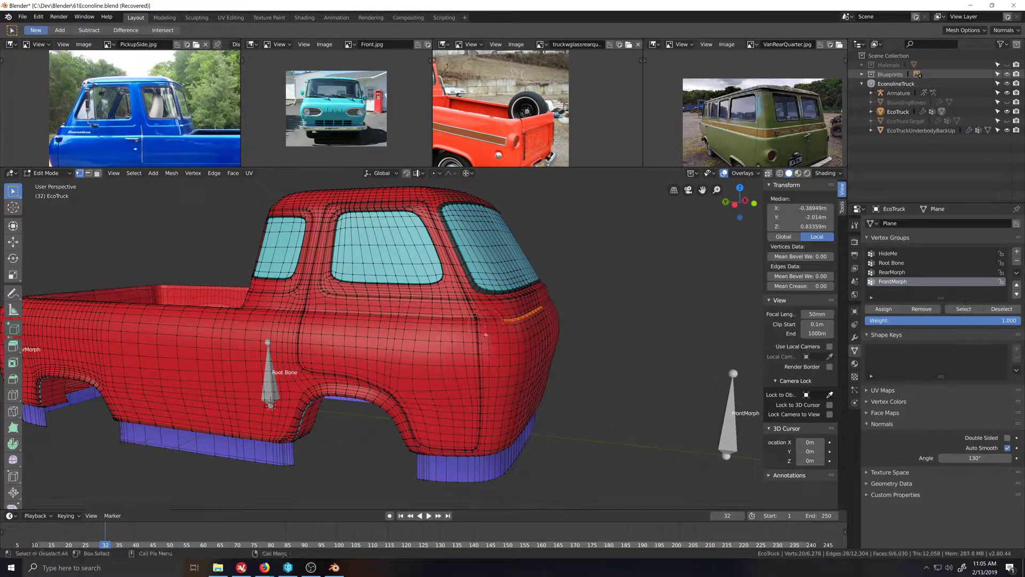
middle_drag(507, 321, 399, 319)
shift+click(402, 321)
shift+click(403, 323)
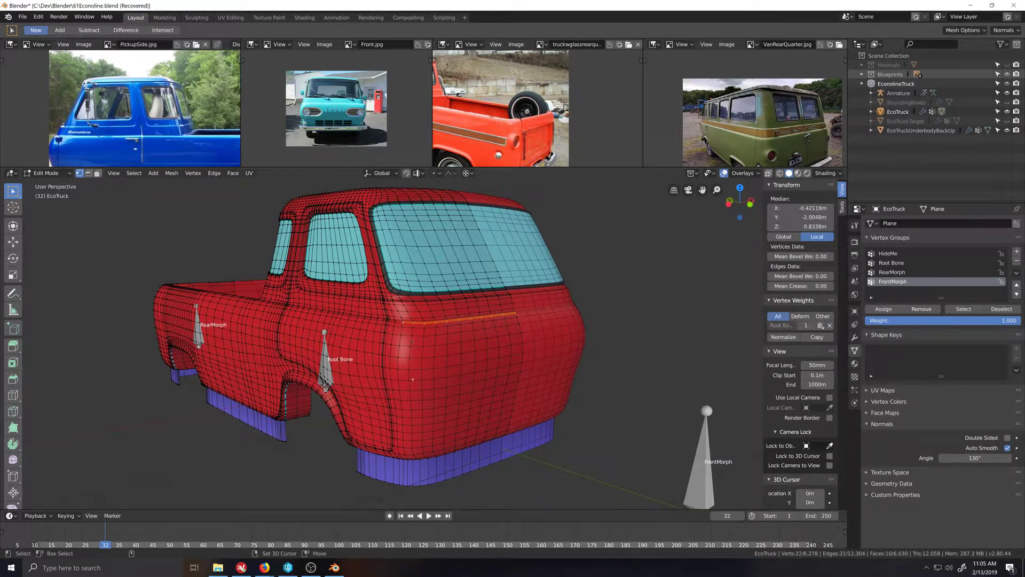
Step: Extend the selection down the front corner and along the lower edge to fill the whole front panel using shortest-path region picks
middle_drag(431, 439, 436, 433)
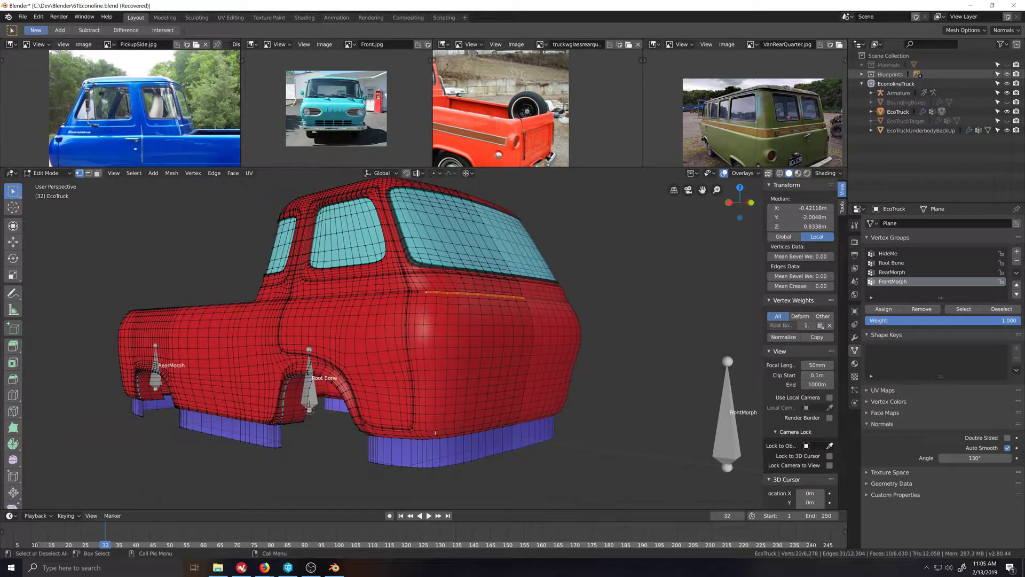
ctrl+shift+click(434, 460)
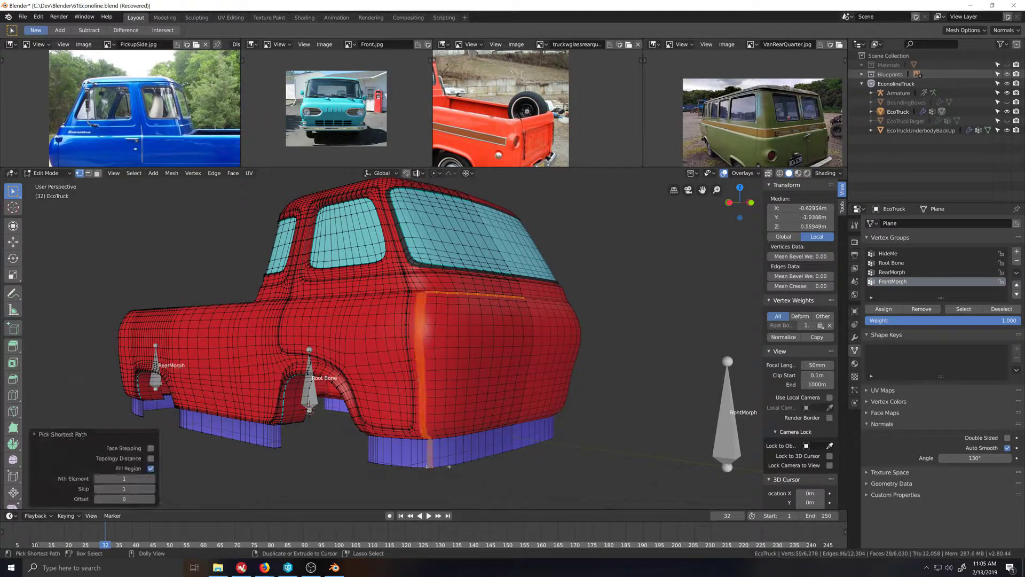
ctrl+shift+click(512, 452)
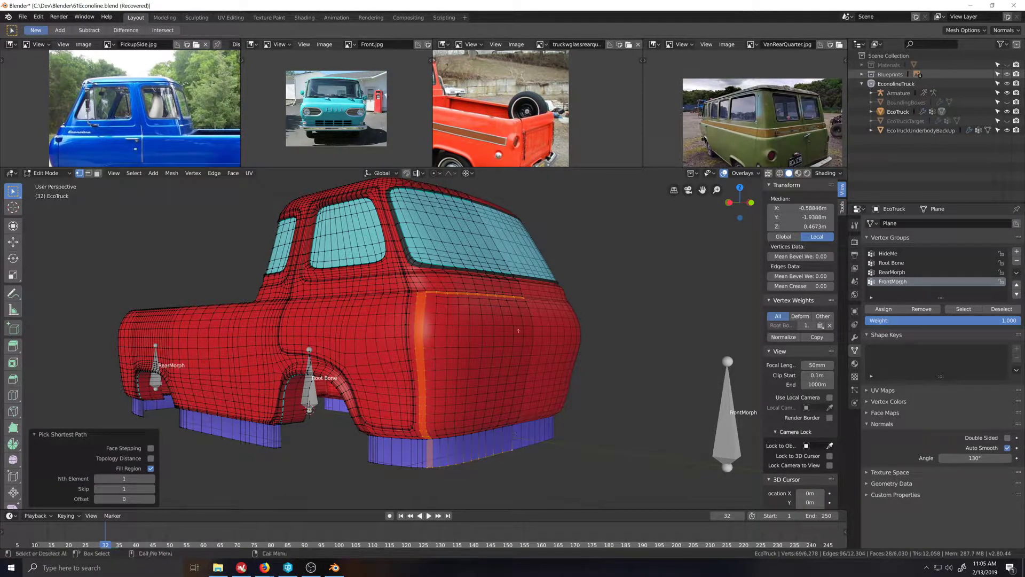
ctrl+shift+click(436, 296)
scroll(437, 295, down, 2)
middle_drag(437, 296, 553, 392)
scroll(470, 406, up, 4)
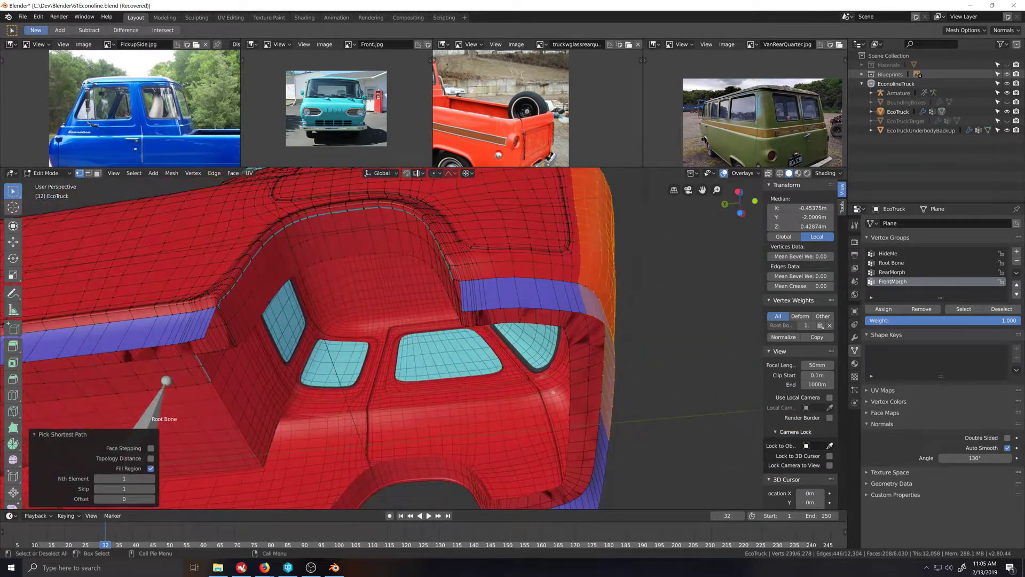
Step: Hide EcoTruckUnderbodyBackUp and, with X-ray on, circle-select the missed vertices near the front panel's lower lip into the selection
click(1007, 131)
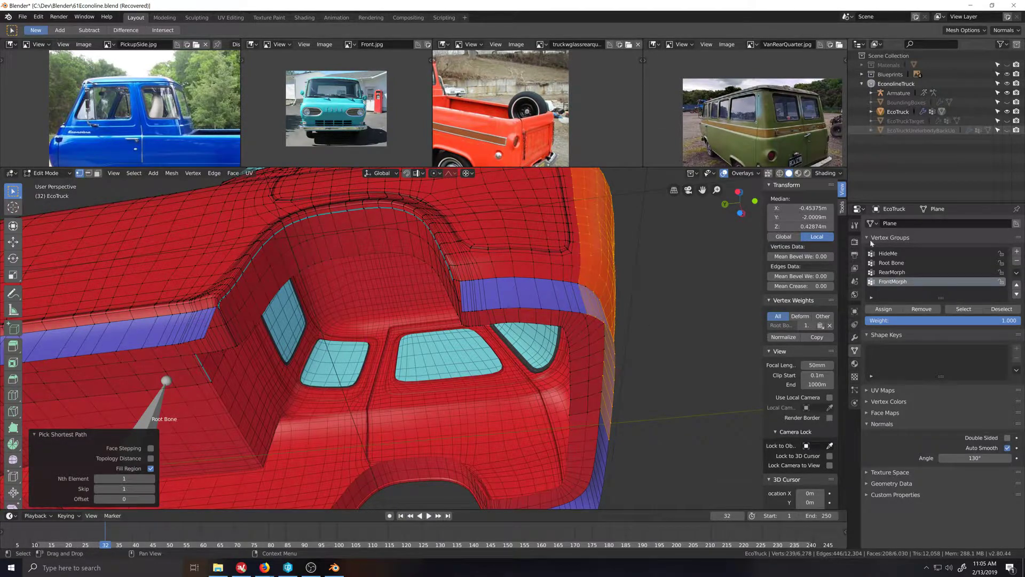
middle_drag(552, 447, 555, 407)
key(alt+z)
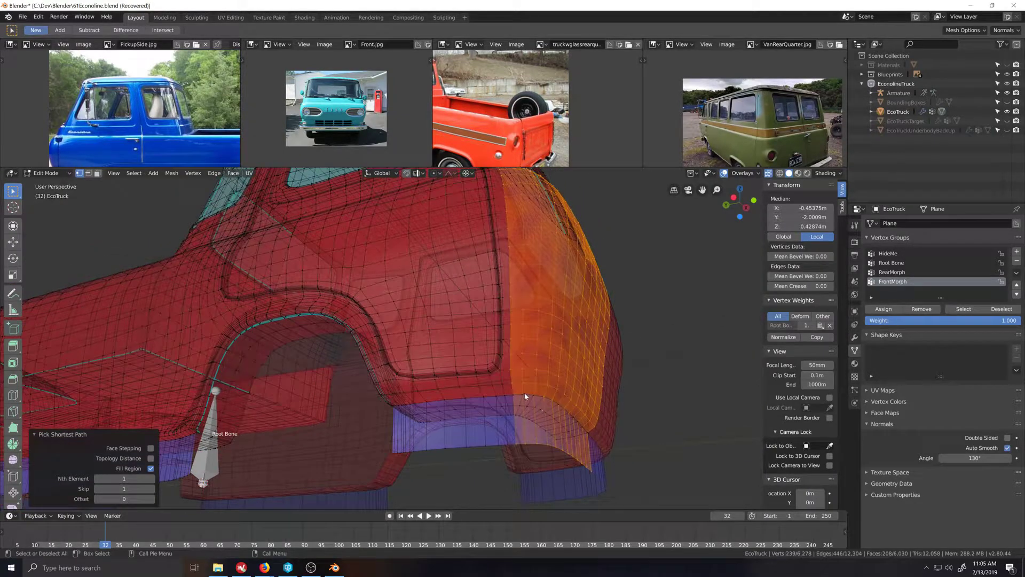
key(c)
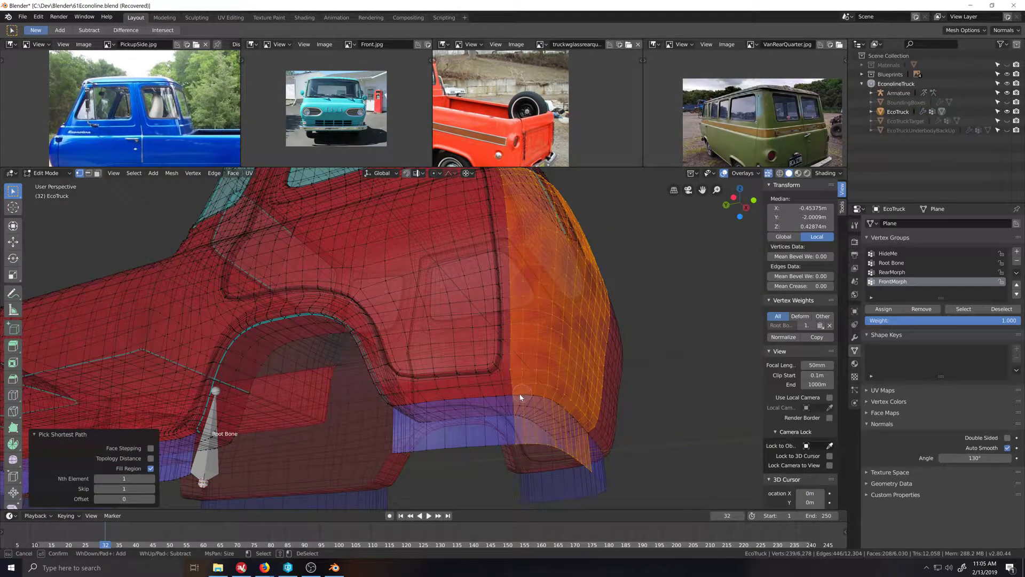
mouse_move(521, 397)
mouse_down()
mouse_move(550, 398)
mouse_move(589, 430)
mouse_up()
key(Escape)
scroll(528, 425, down, 2)
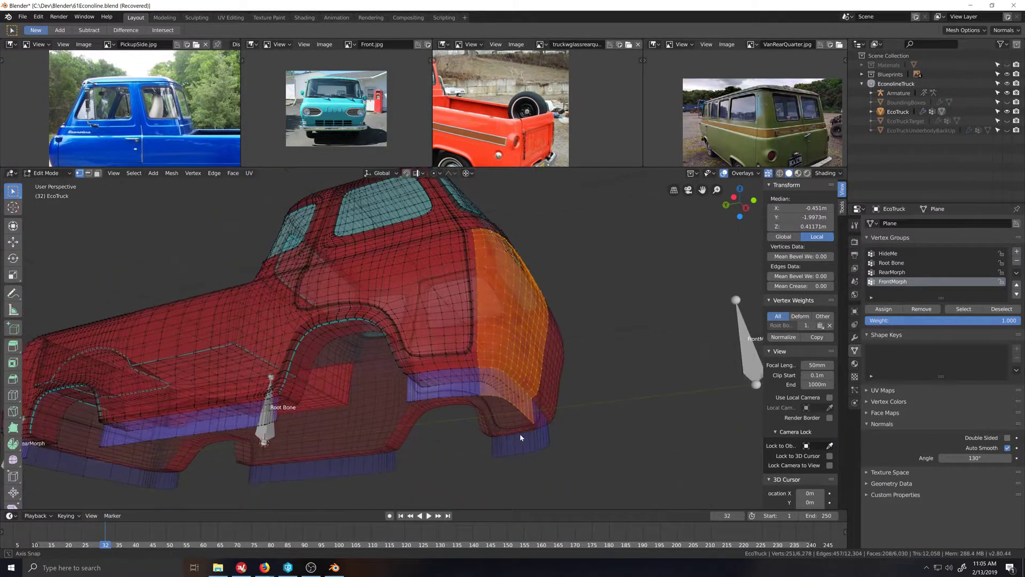
Step: Test the front panel selection by moving it forward along global Y and cancelling each move
middle_drag(520, 434, 516, 436)
middle_drag(583, 374, 588, 358)
key(g)
key(y)
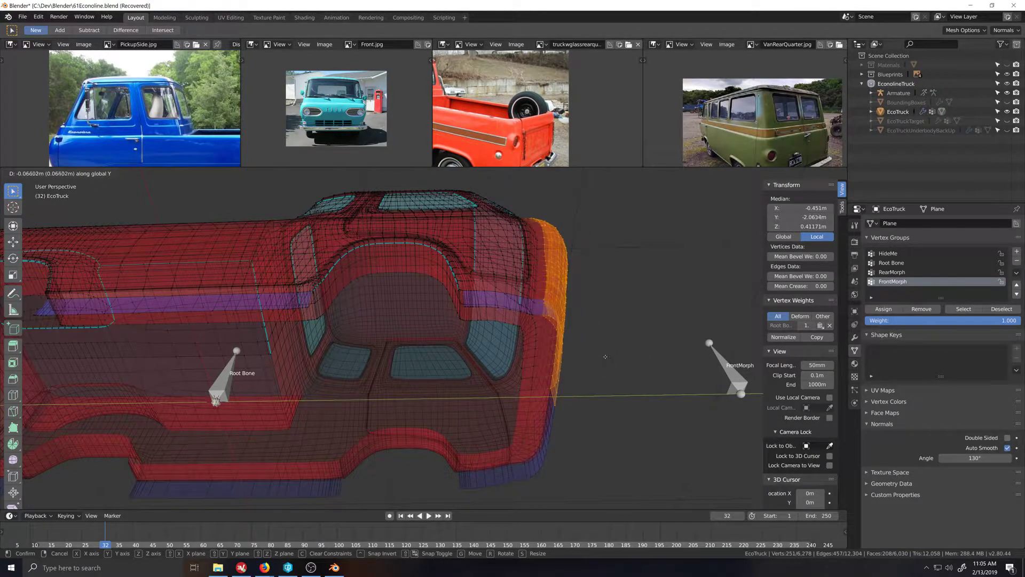
click(640, 354)
middle_drag(640, 355, 536, 465)
key(g)
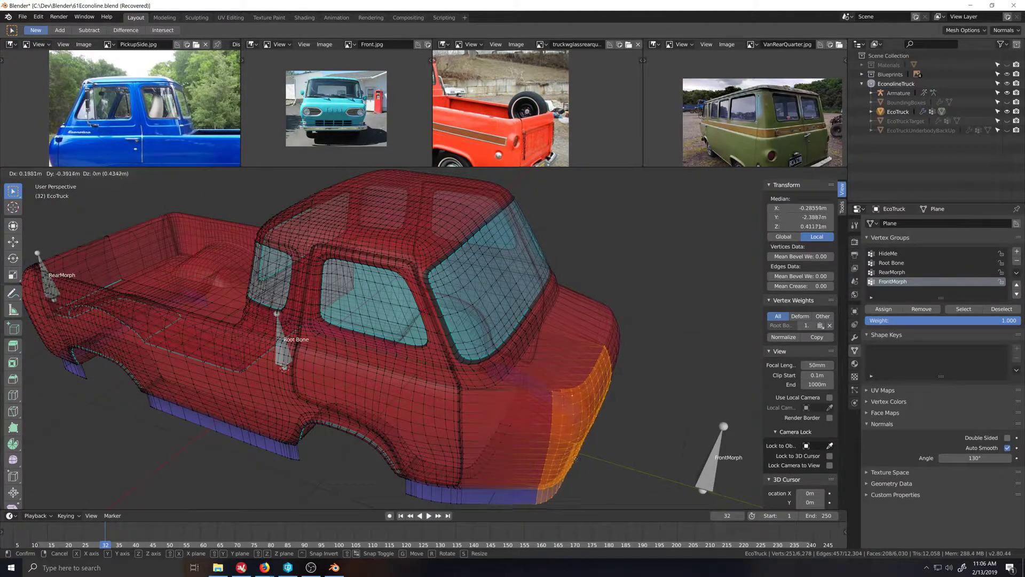
key(y)
right_click(583, 469)
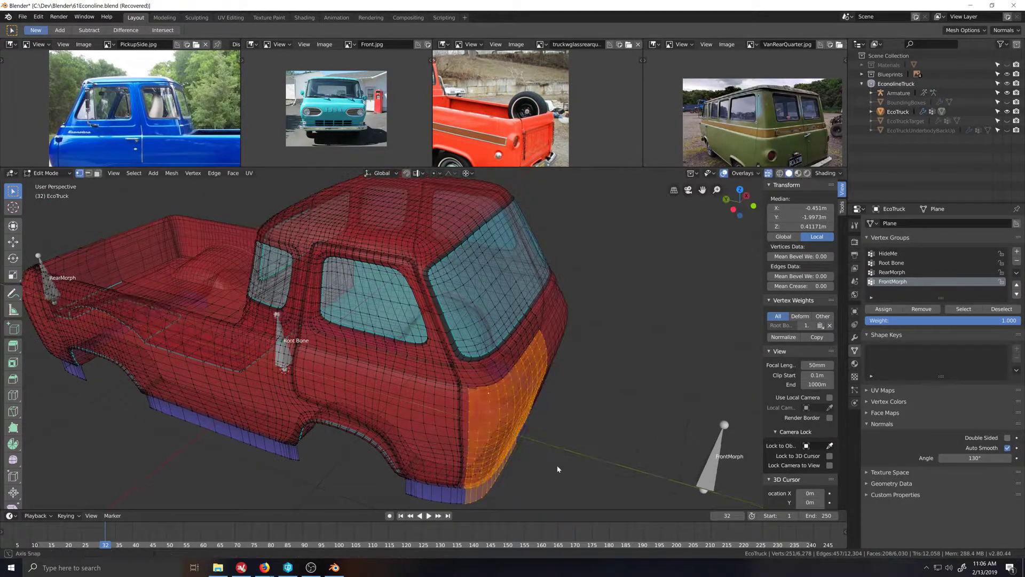
Step: Turn X-ray off and add the missed vertex at the front panel's upper outer corner to the selection
scroll(559, 462, up, 4)
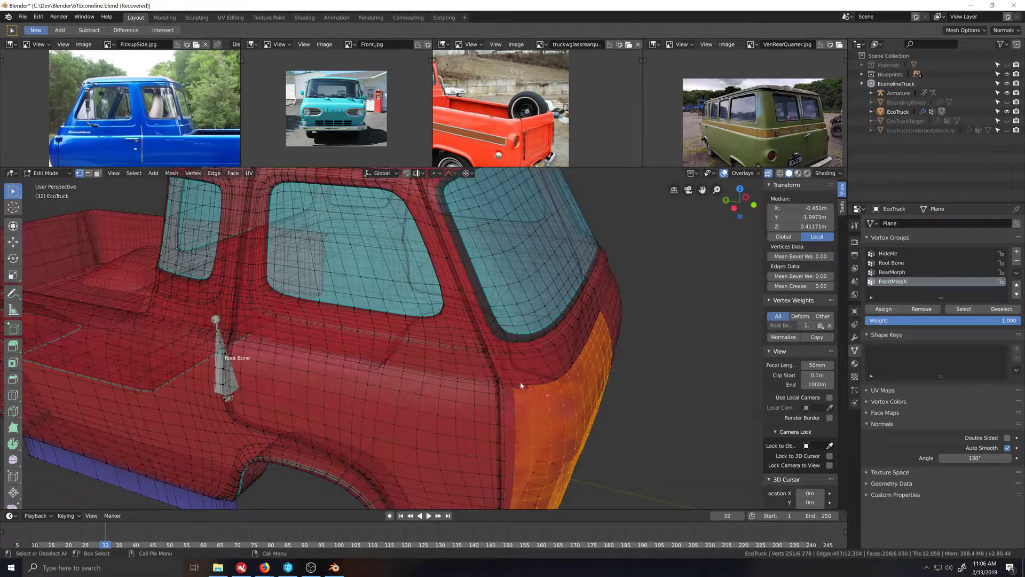
key(alt+z)
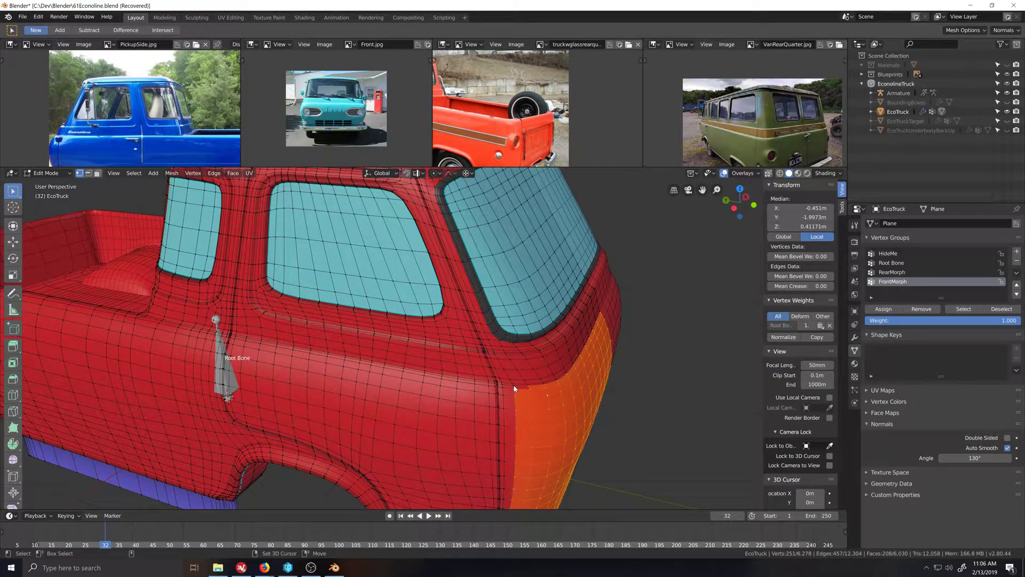
scroll(514, 384, down, 4)
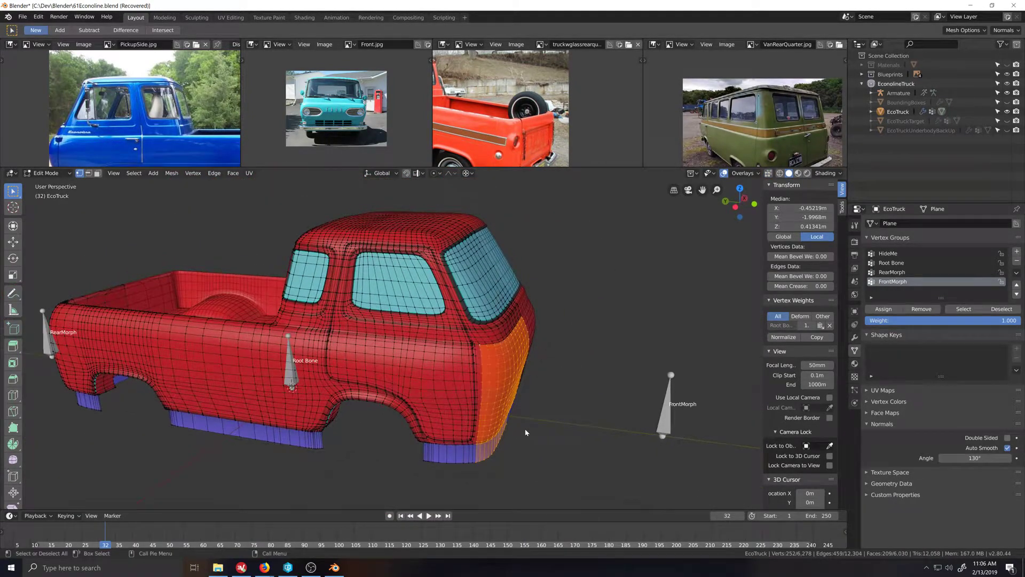
mouse_move(526, 429)
shift+middle_down()
mouse_move(506, 411)
mouse_move(514, 421)
shift+middle_up()
scroll(510, 428, up, 1)
scroll(448, 415, down, 4)
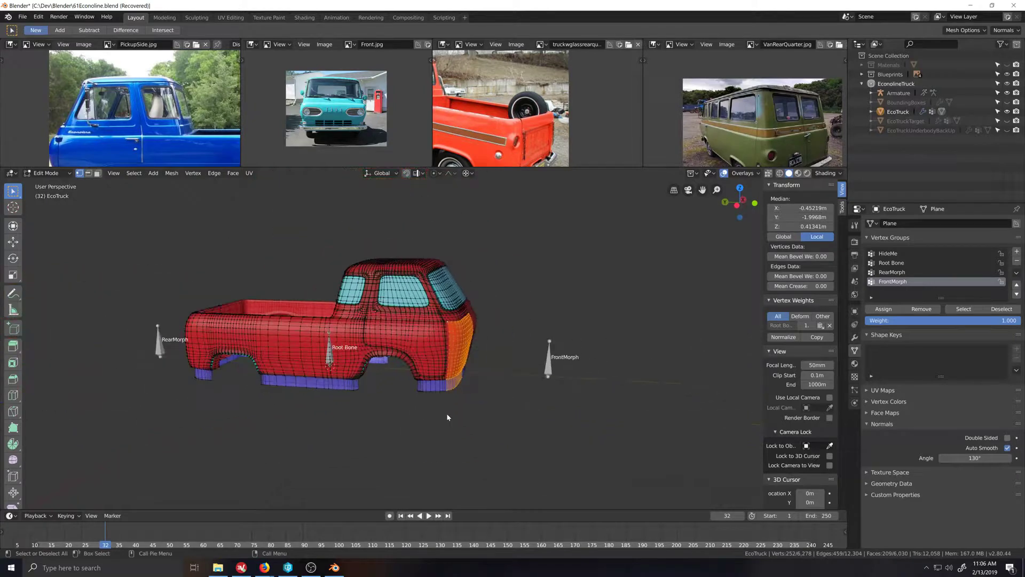
Step: Switch to the left side view with X-ray on and put the truck into Weight Paint mode with the FrontMorph group active
key(ctrl+KP_3)
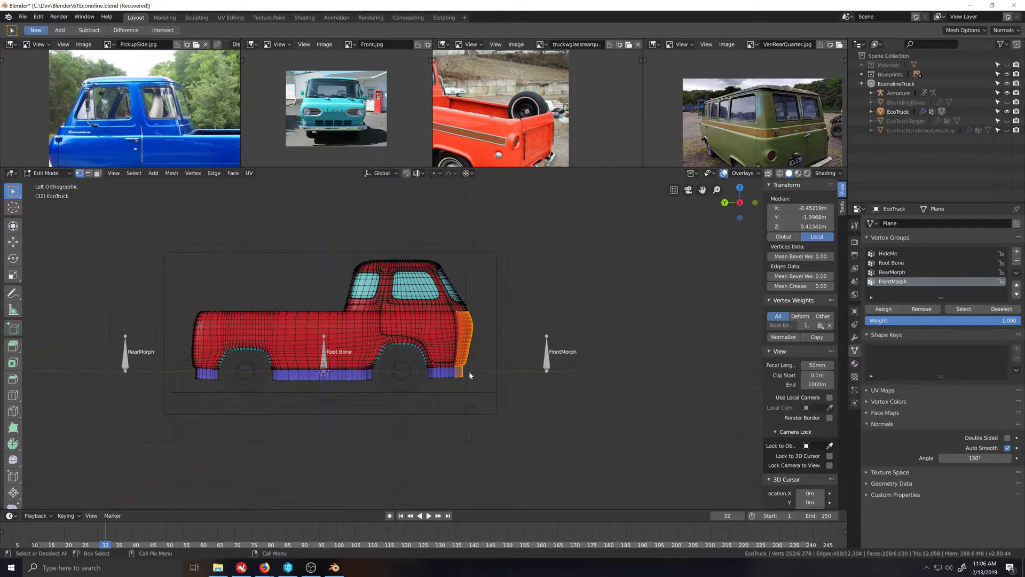
key(alt+z)
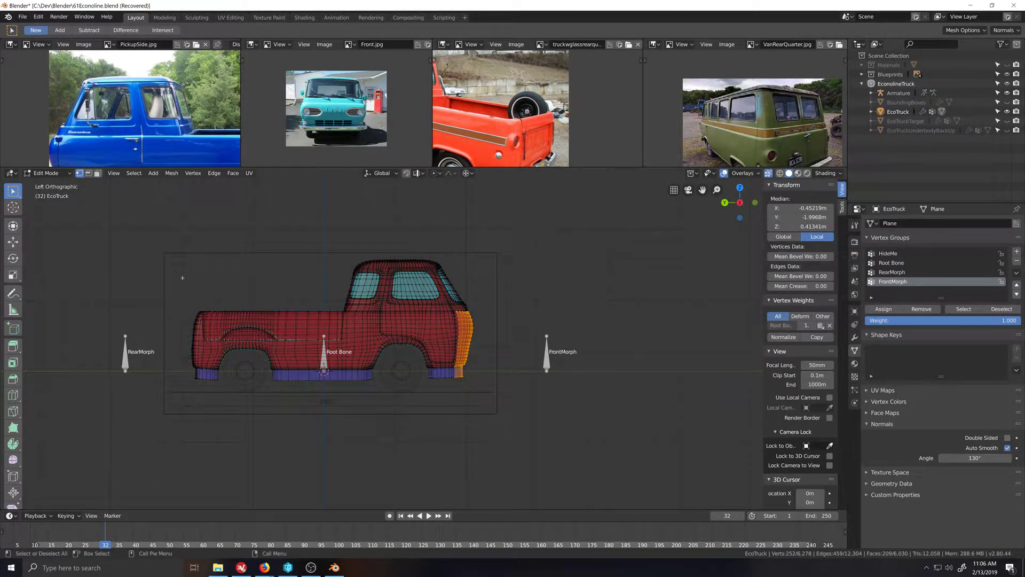
click(47, 173)
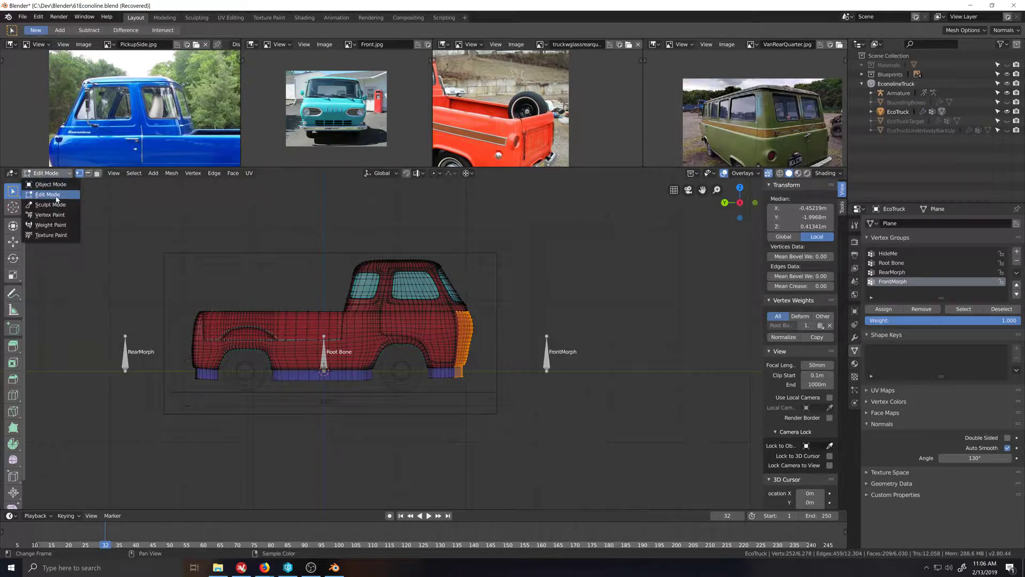
click(51, 225)
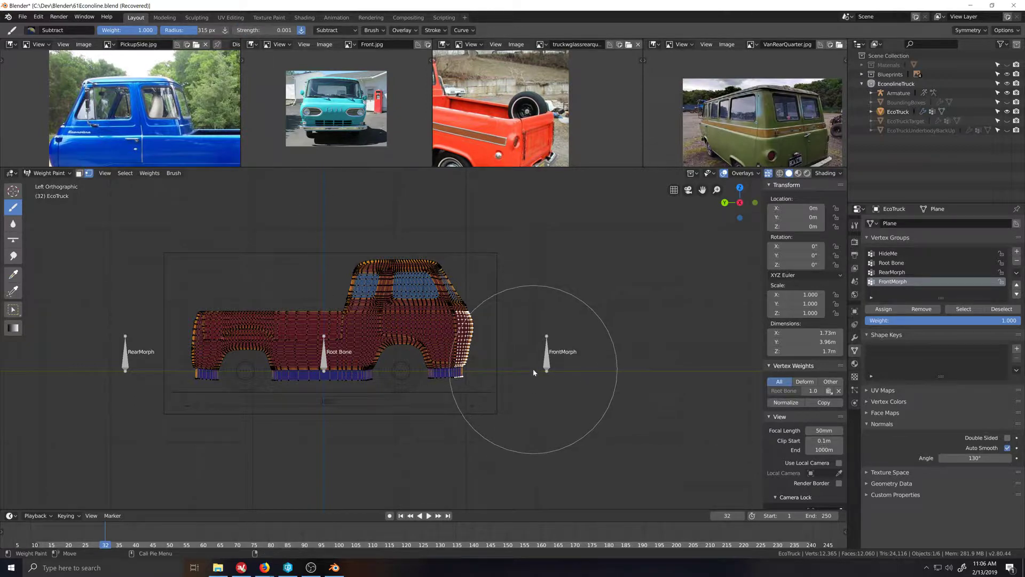
scroll(470, 335, up, 1)
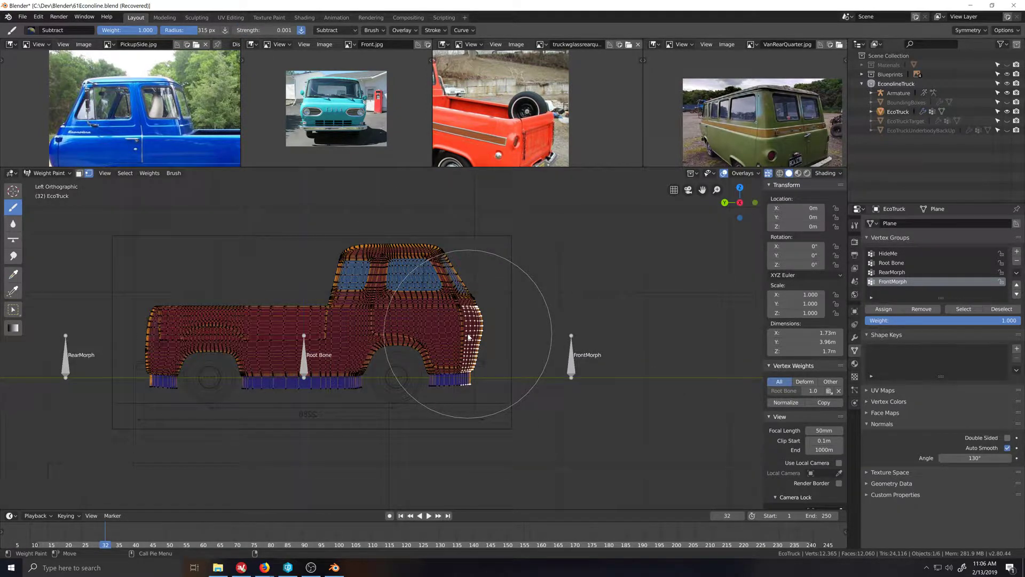
scroll(468, 337, up, 3)
scroll(469, 341, down, 5)
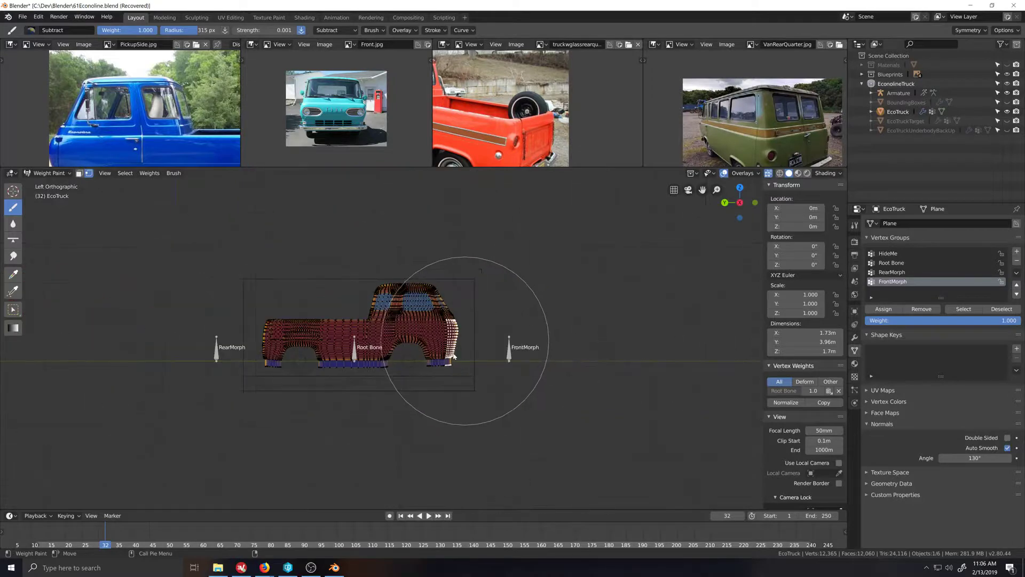
Step: Dab the Subtract brush once over the selected front panel vertices, and return the truck to Object Mode
click(456, 341)
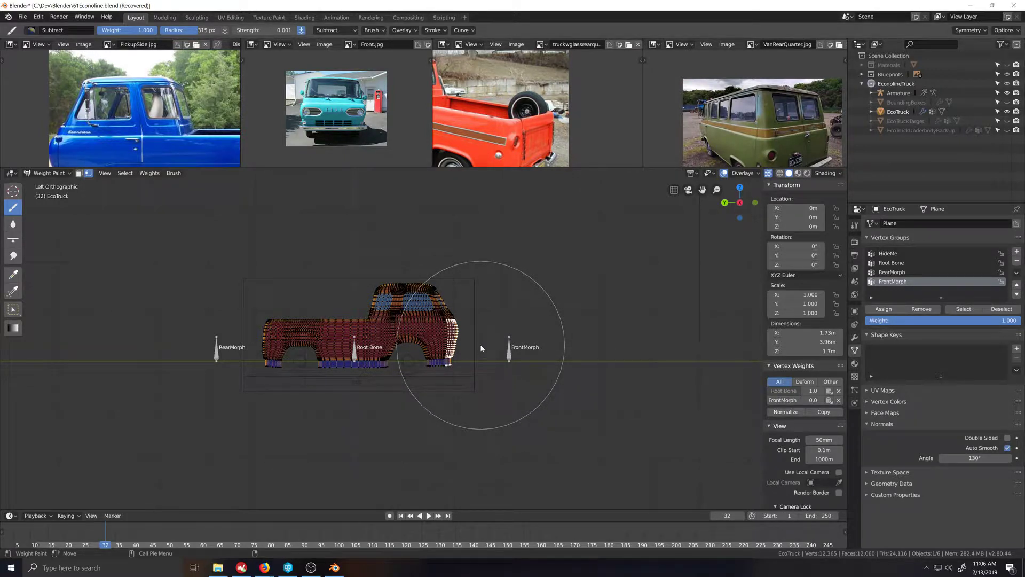
key(Tab)
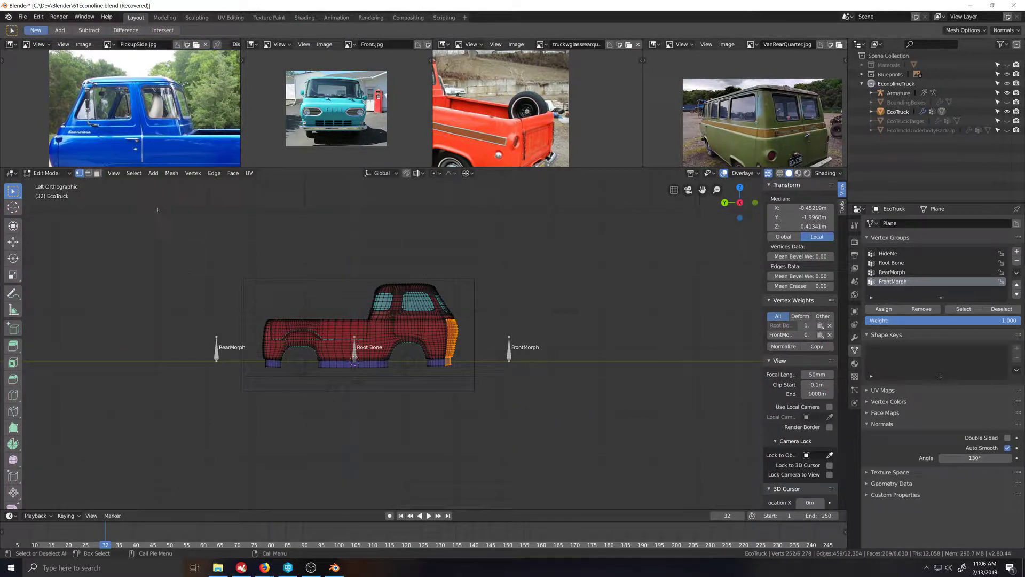
click(47, 173)
click(53, 185)
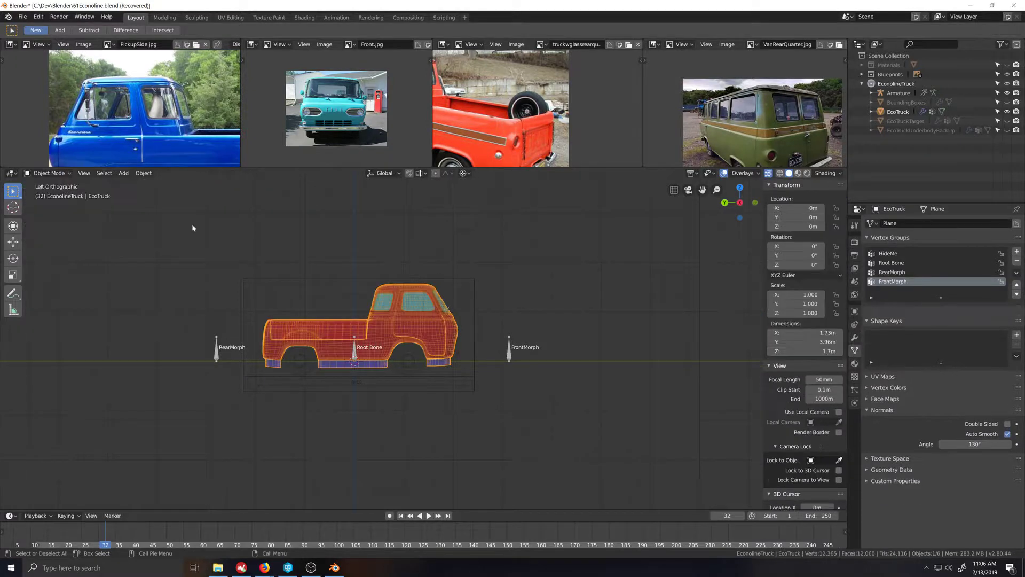
Step: Select the armature, enter Pose Mode and move the FrontMorph bone -0.99 m along global Y, away from the truck's front
click(508, 352)
key(Tab)
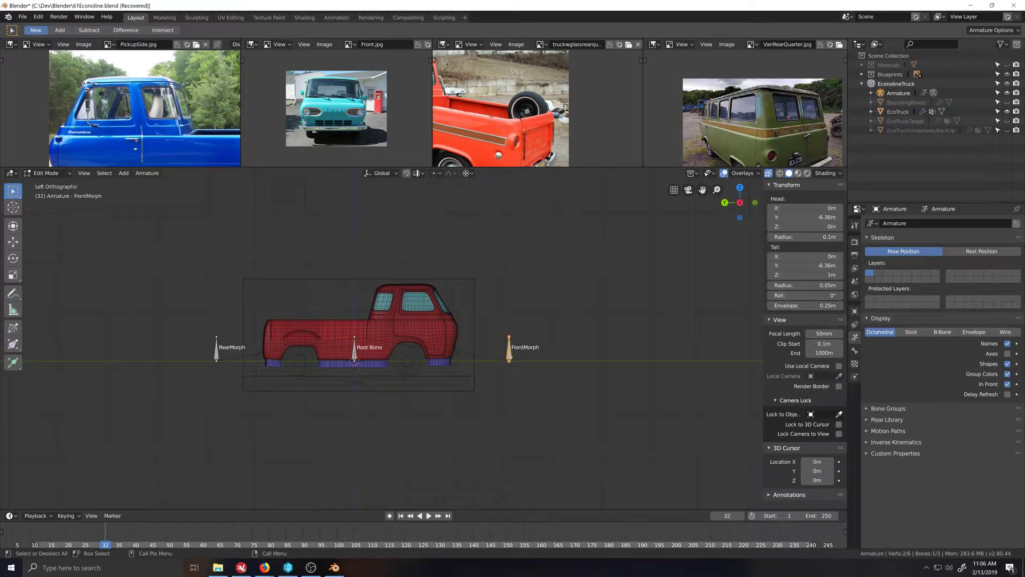
key(Tab)
key(ctrl+Tab)
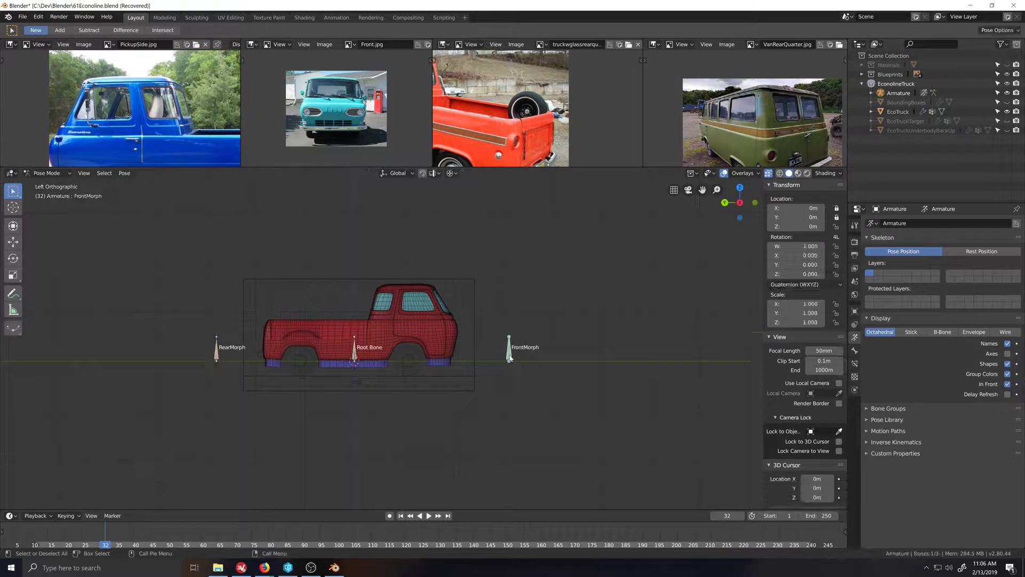
key(g)
key(y)
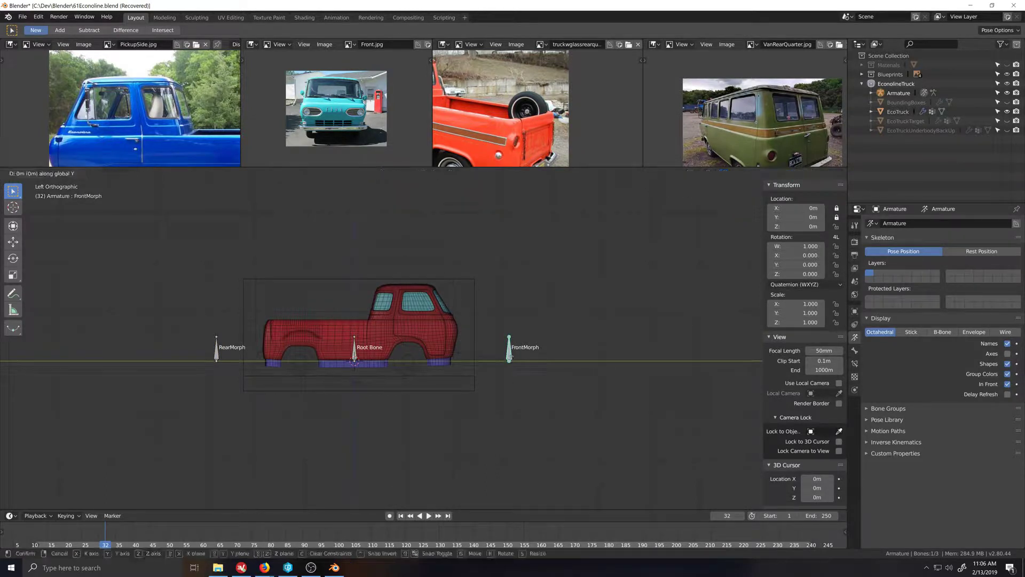
click(518, 405)
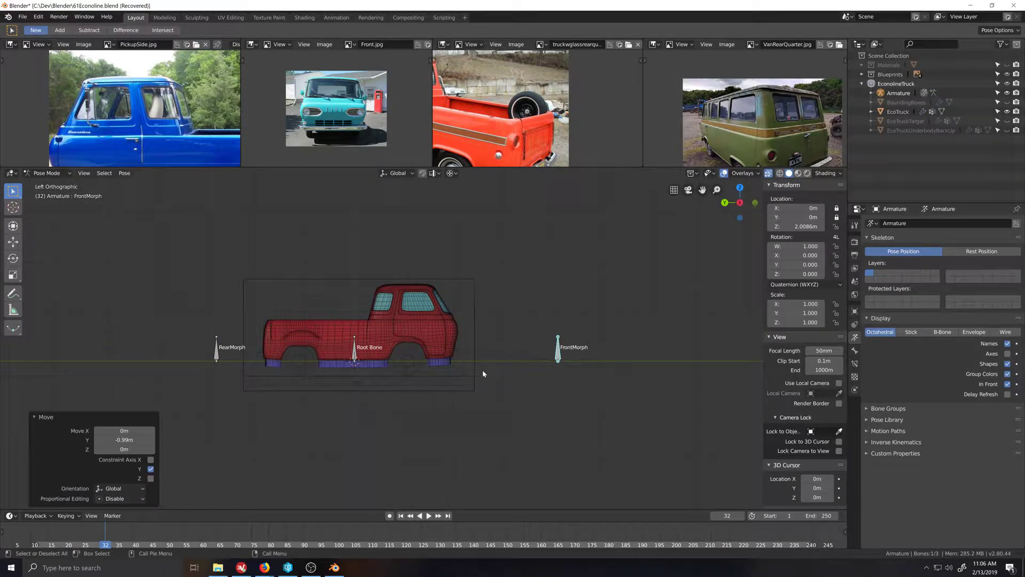
Step: Leave the armature's Pose Mode, select the EcoTruck body and put it back in Weight Paint mode
key(Tab)
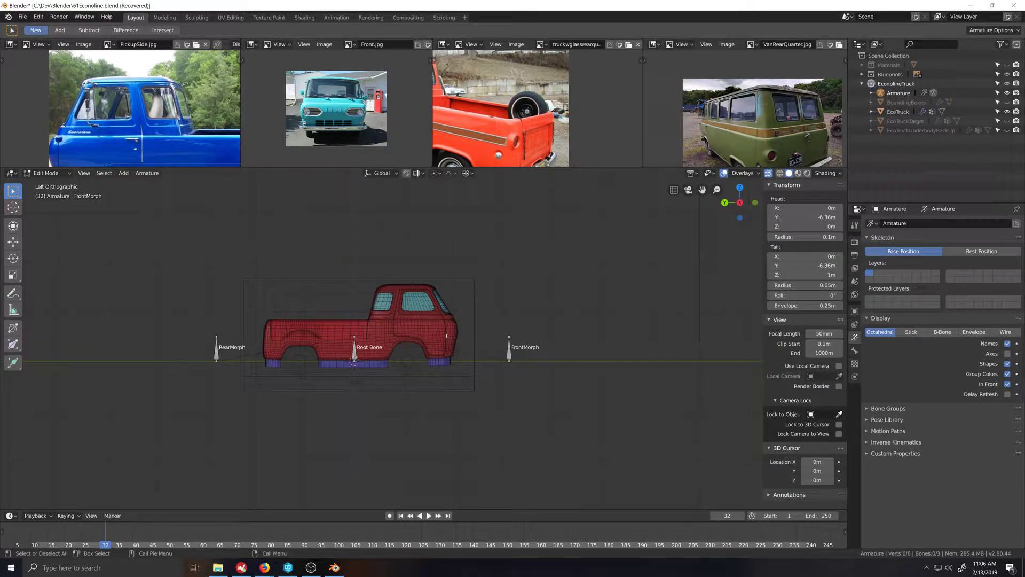
key(Tab)
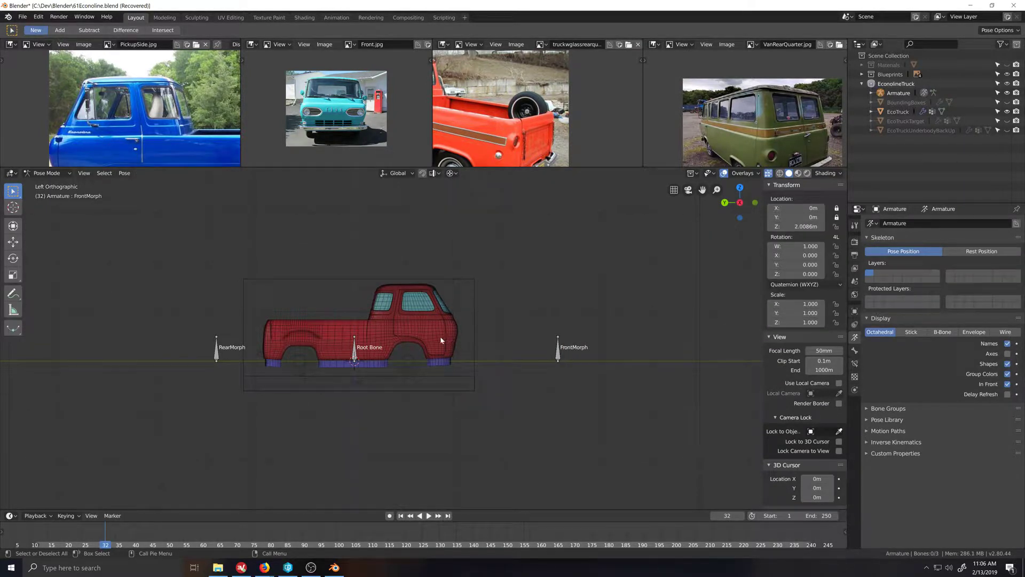
click(47, 173)
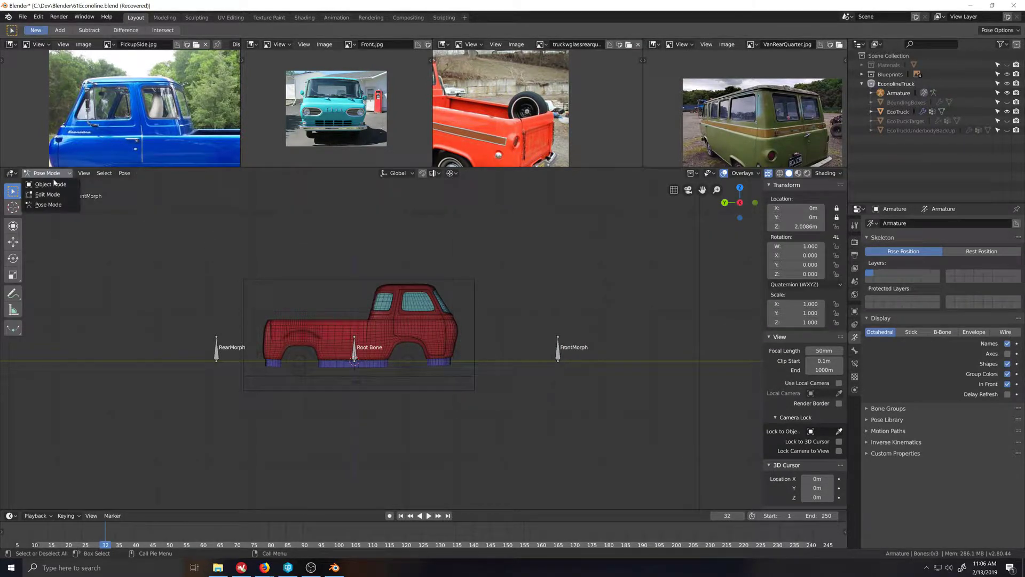
click(51, 184)
click(449, 345)
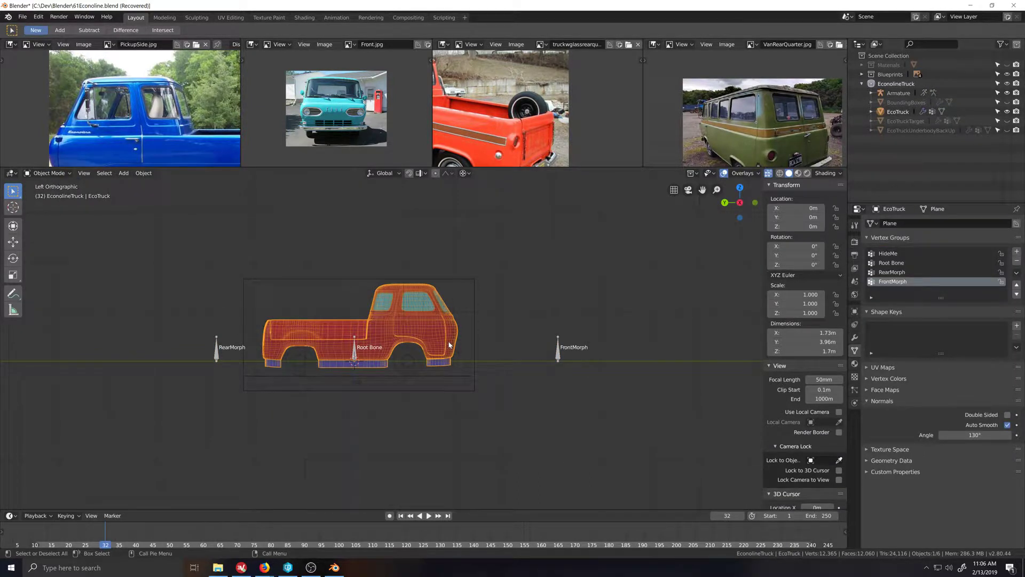
key(ctrl+Tab)
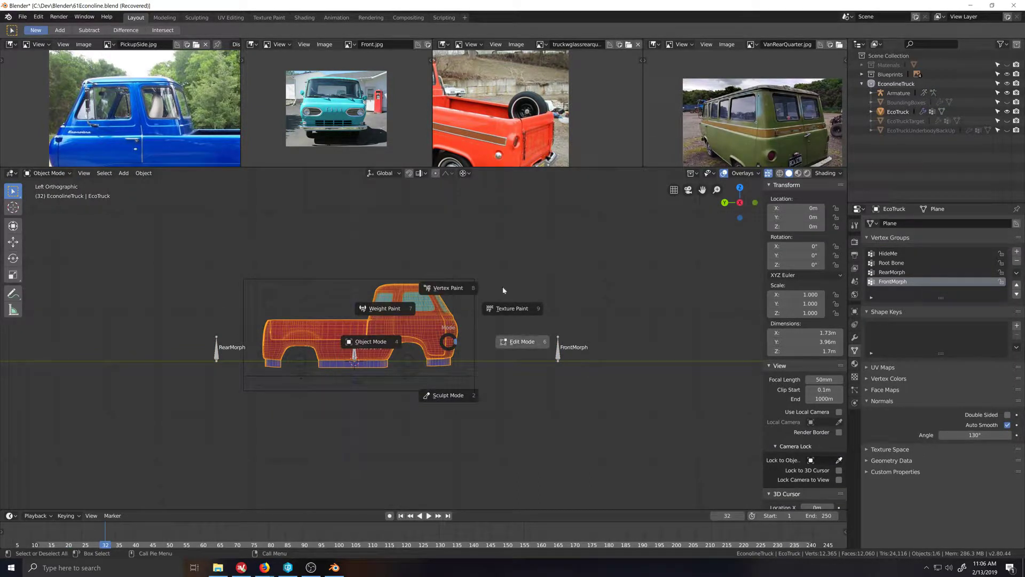
click(390, 310)
Step: Switch to the Mix brush and stroke over the front panel selection at weight 1.000 and strength 0.001
scroll(521, 409, up, 7)
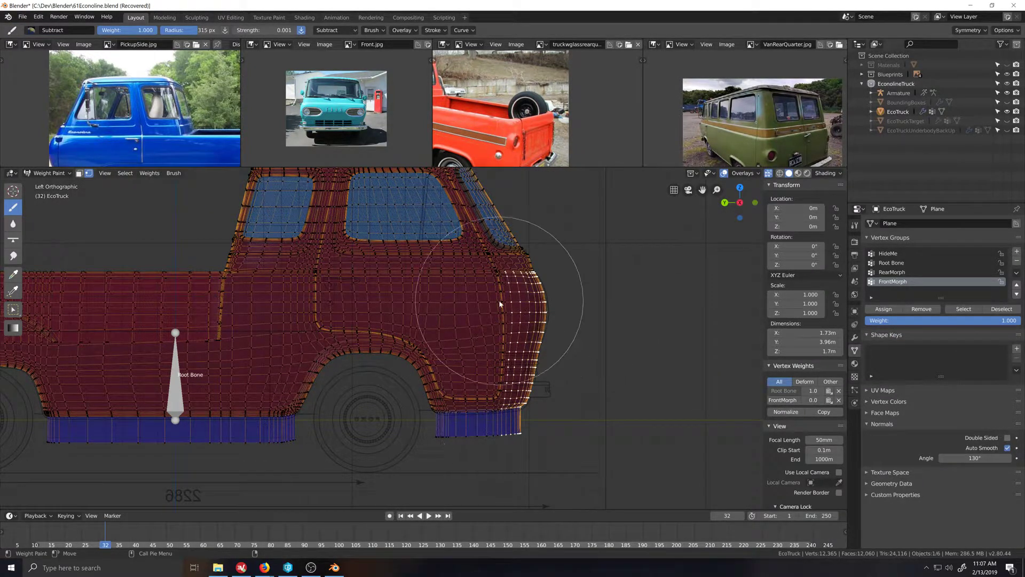
scroll(505, 344, down, 2)
scroll(505, 348, down, 4)
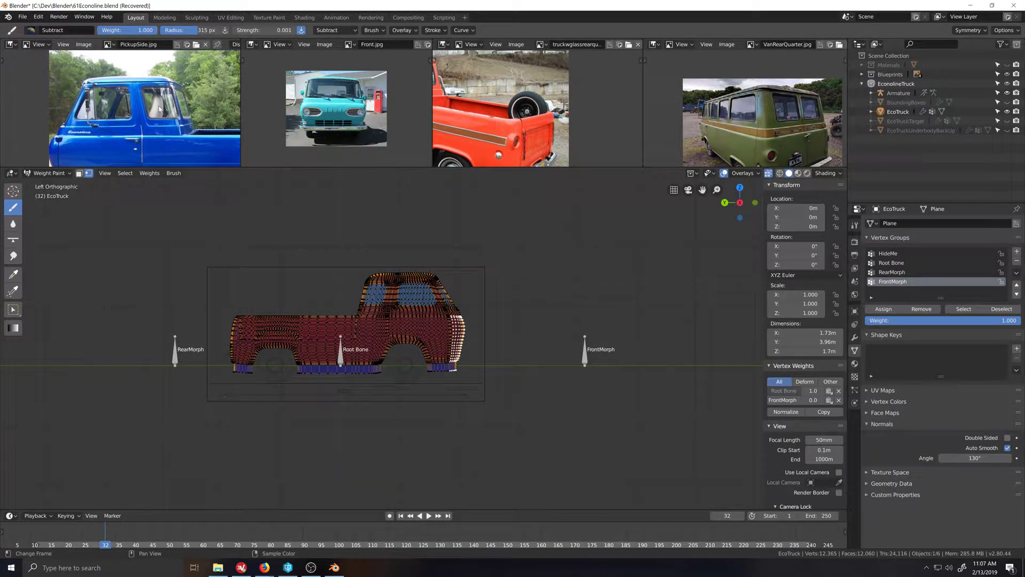
click(31, 30)
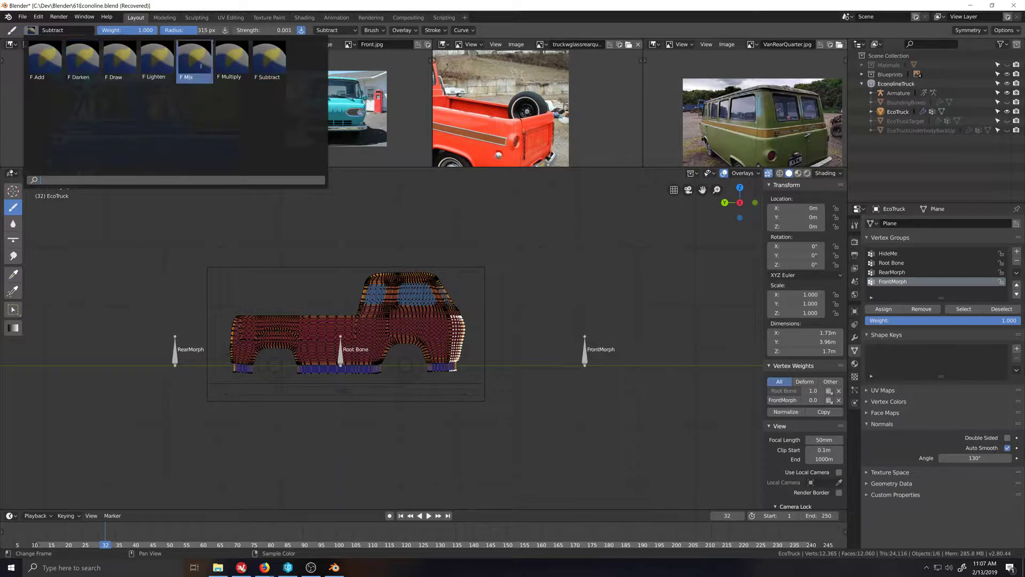
click(194, 61)
drag(453, 364, 459, 341)
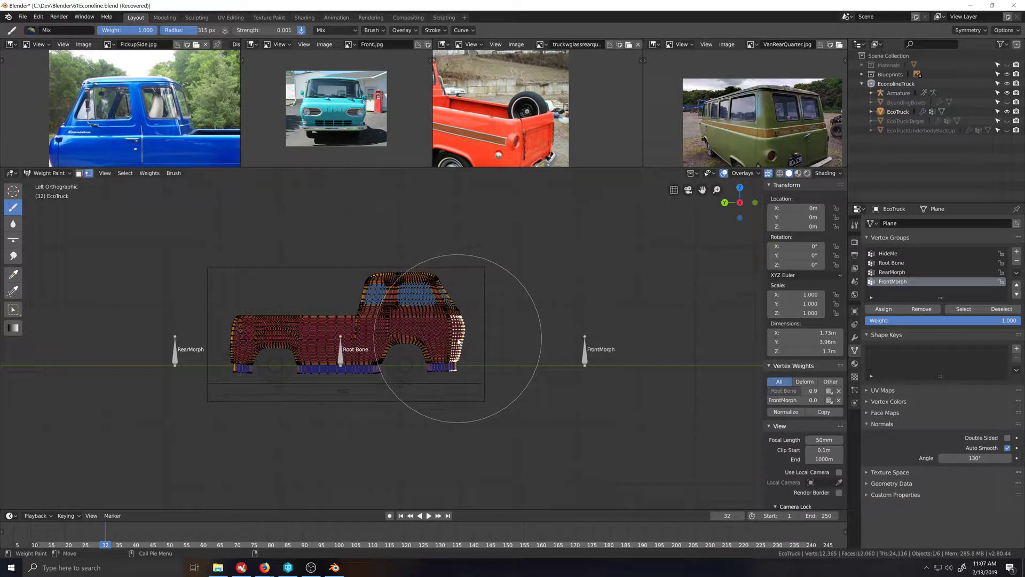
Step: Undo the last four Mix brush strokes on the front panel
scroll(490, 384, up, 6)
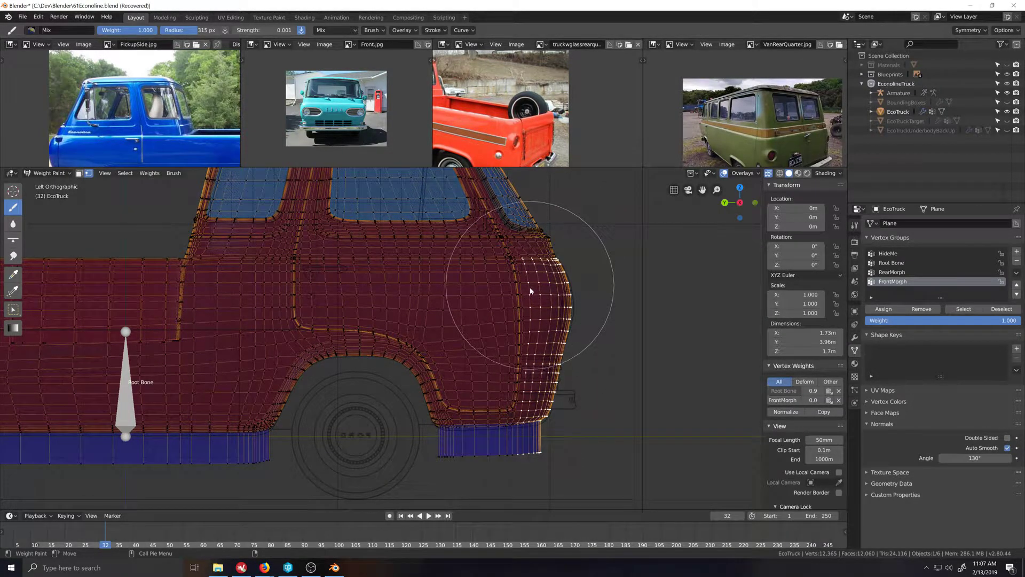
scroll(538, 402, down, 8)
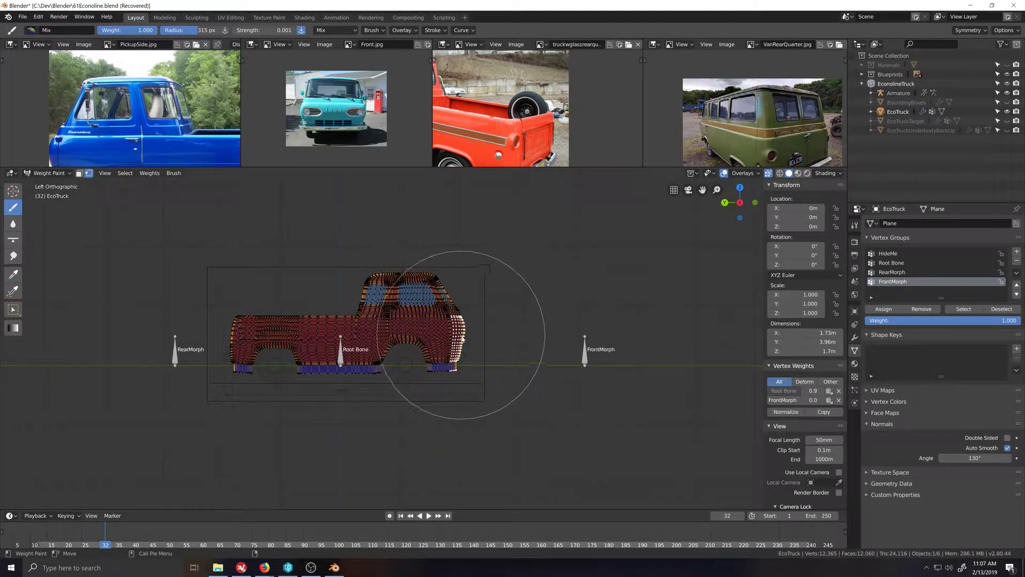
scroll(464, 349, up, 8)
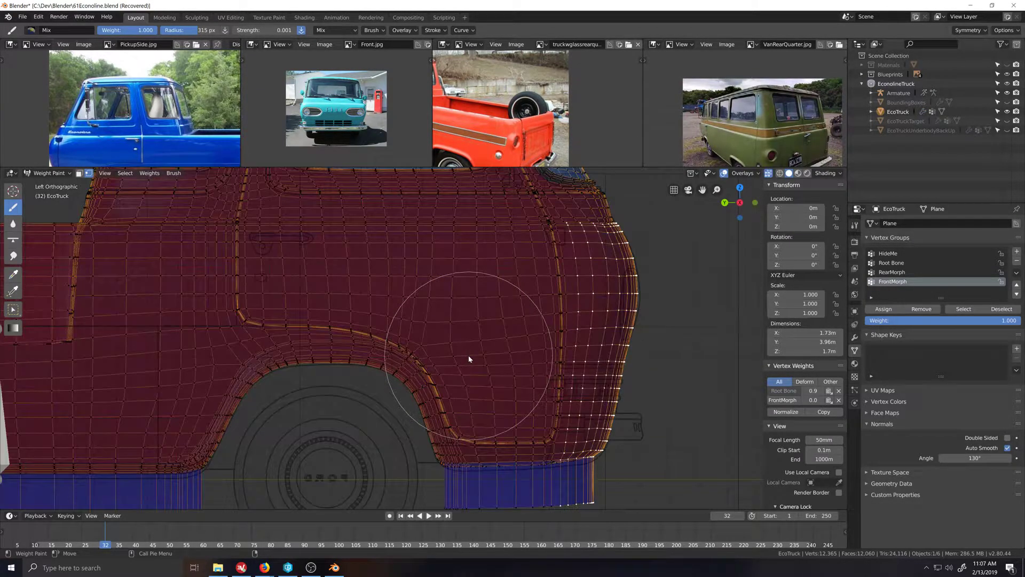
scroll(543, 320, up, 6)
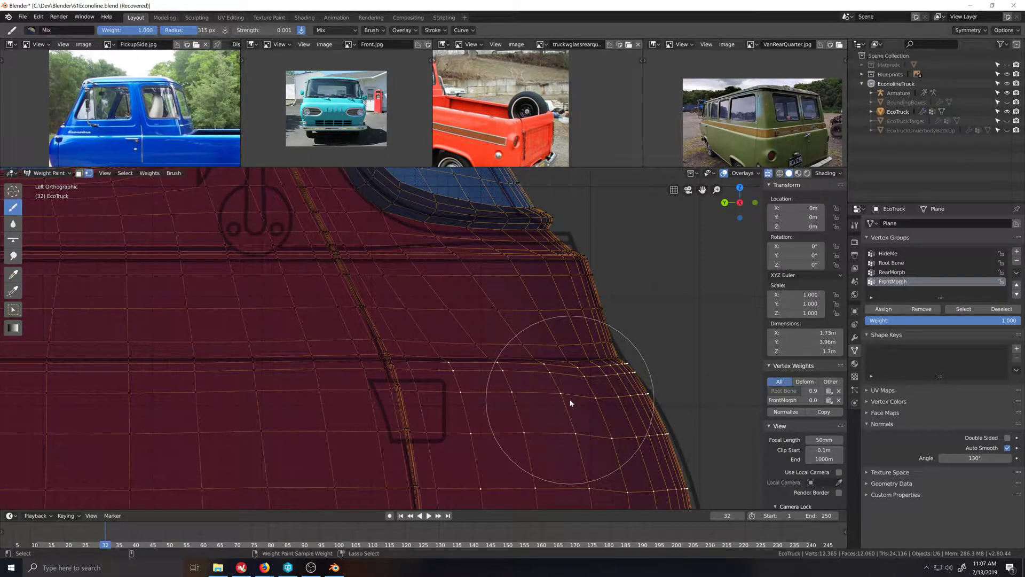
key(ctrl+z)
key(ctrl+z)
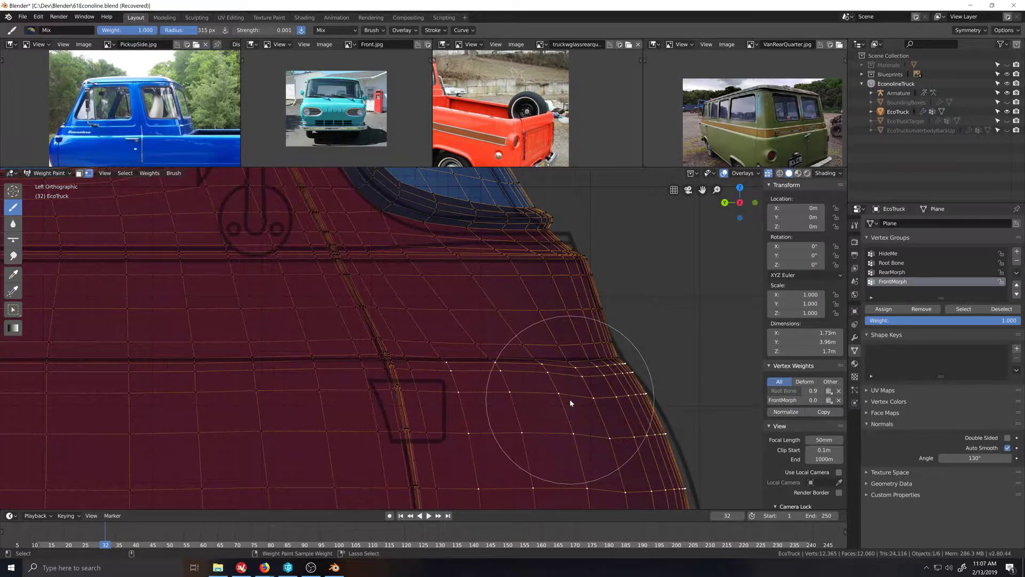
key(ctrl+z)
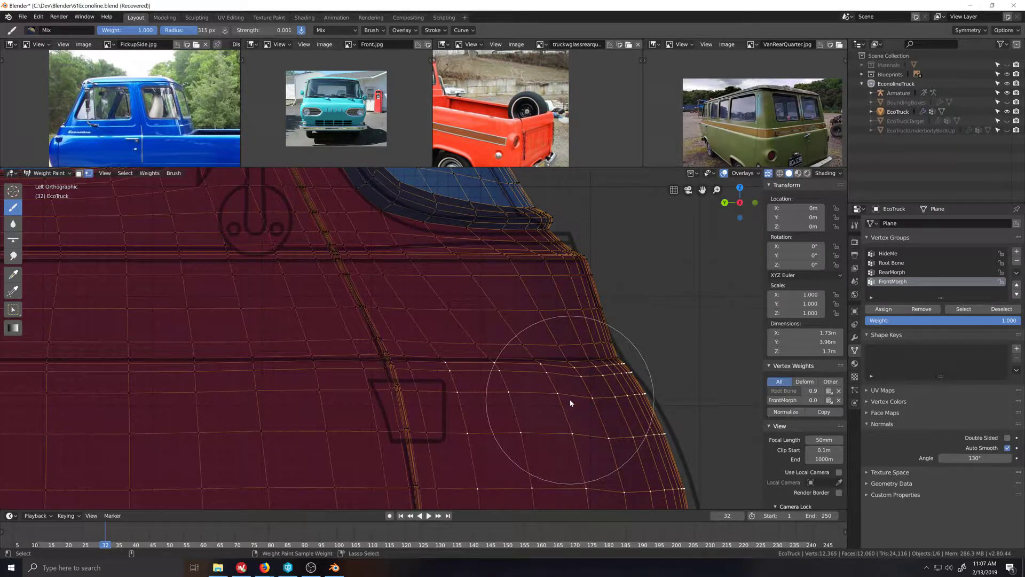
key(ctrl+z)
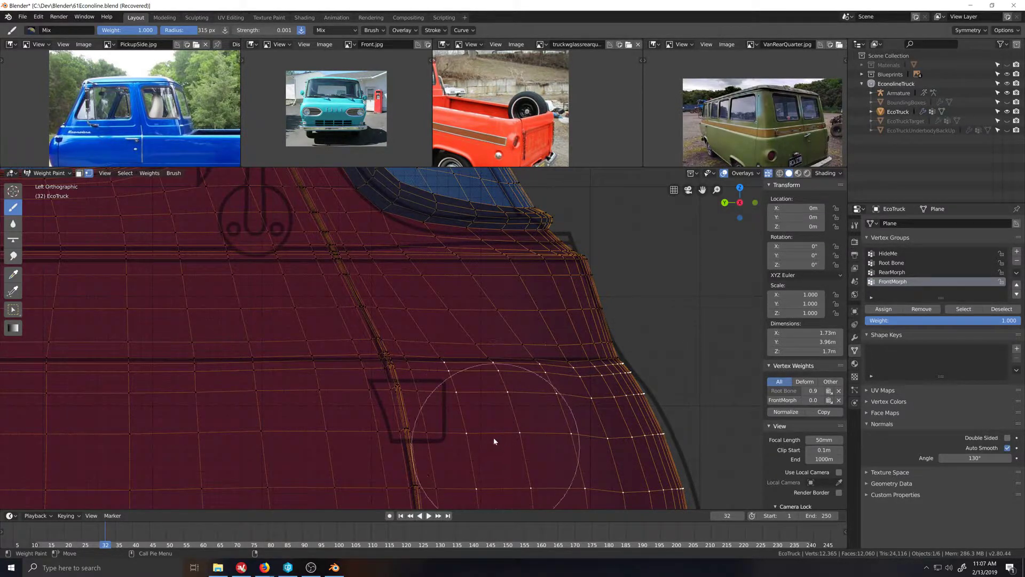
Step: Return the truck to Edit Mode and deselect the outermost vertex columns along the front panel's door-side edge
scroll(464, 397, down, 1)
scroll(464, 397, down, 5)
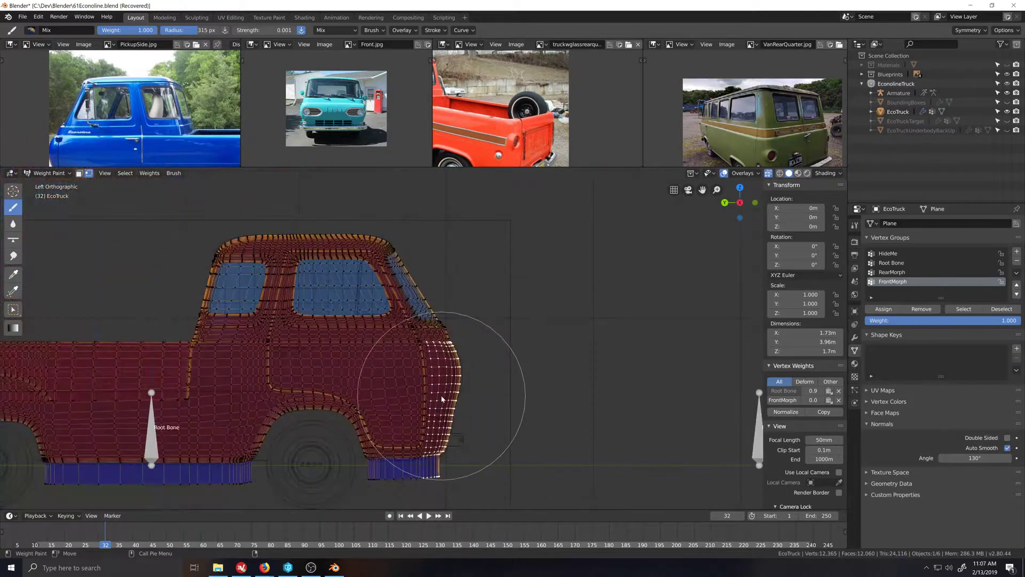
click(69, 176)
click(63, 196)
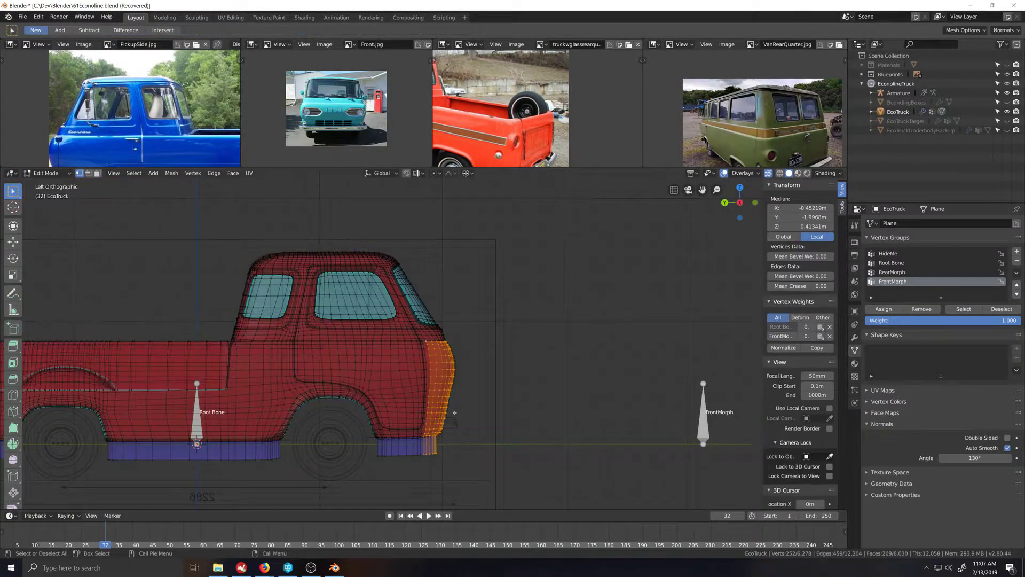
middle_drag(453, 412, 436, 419)
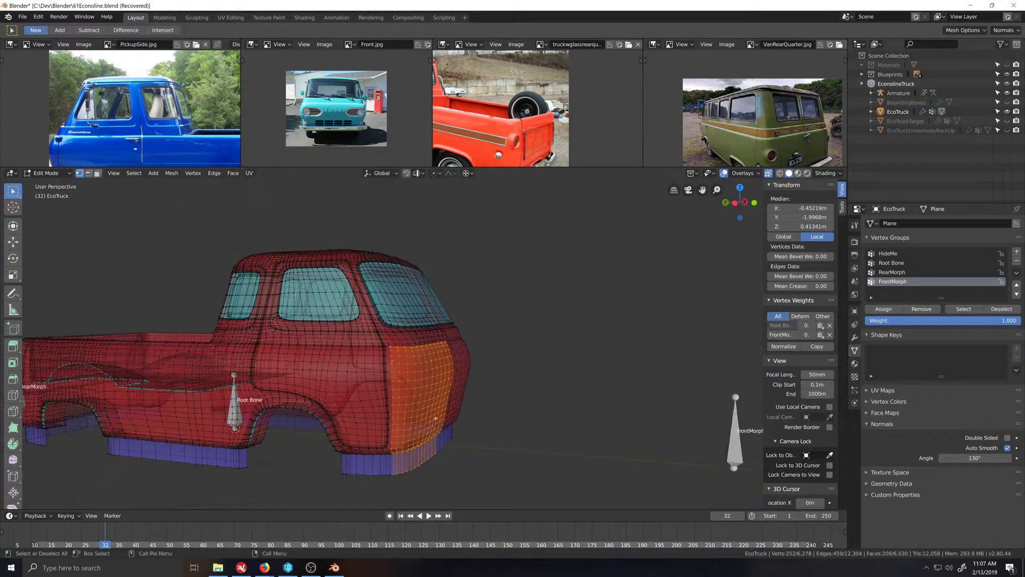
alt+shift+click(405, 347)
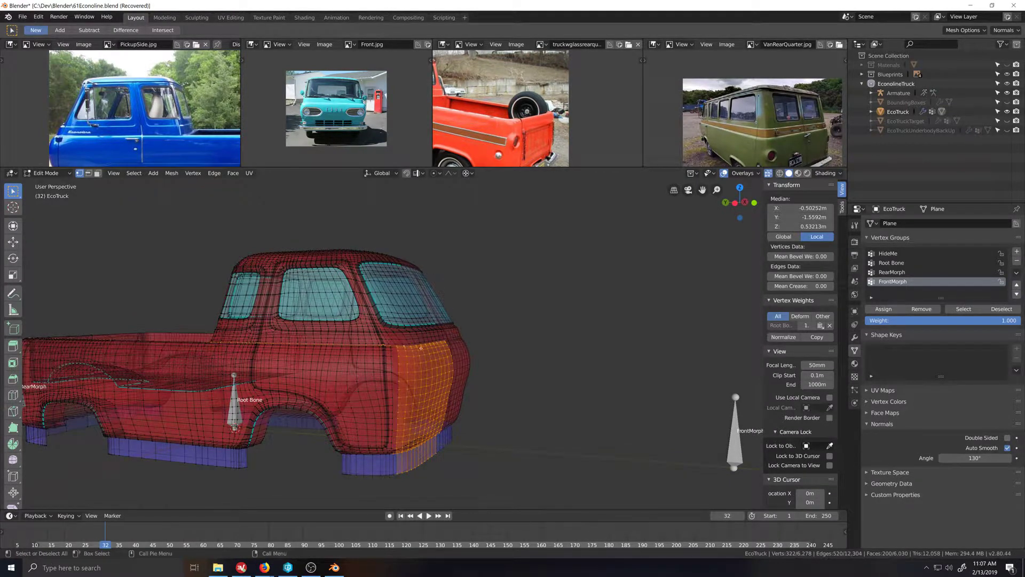
key(ctrl+z)
scroll(421, 348, up, 6)
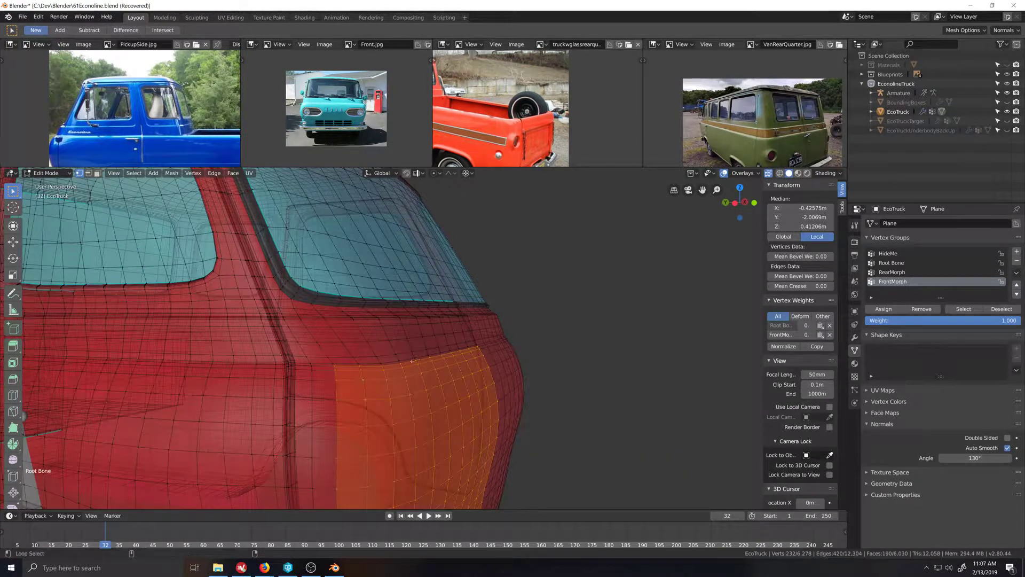
key(ctrl+KP_3)
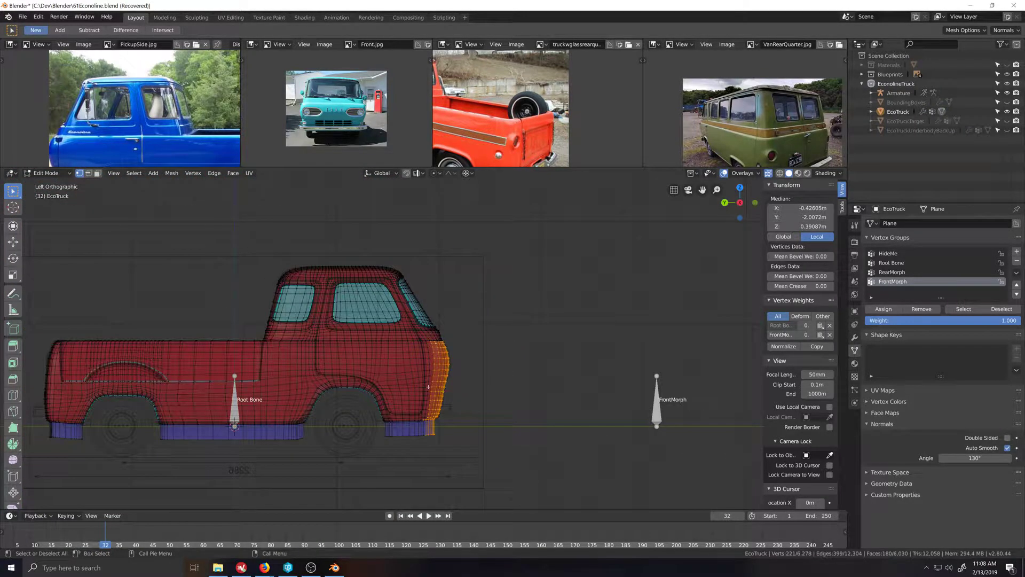
Step: Put the truck back in Weight Paint mode and examine the narrowed front panel selection
click(47, 173)
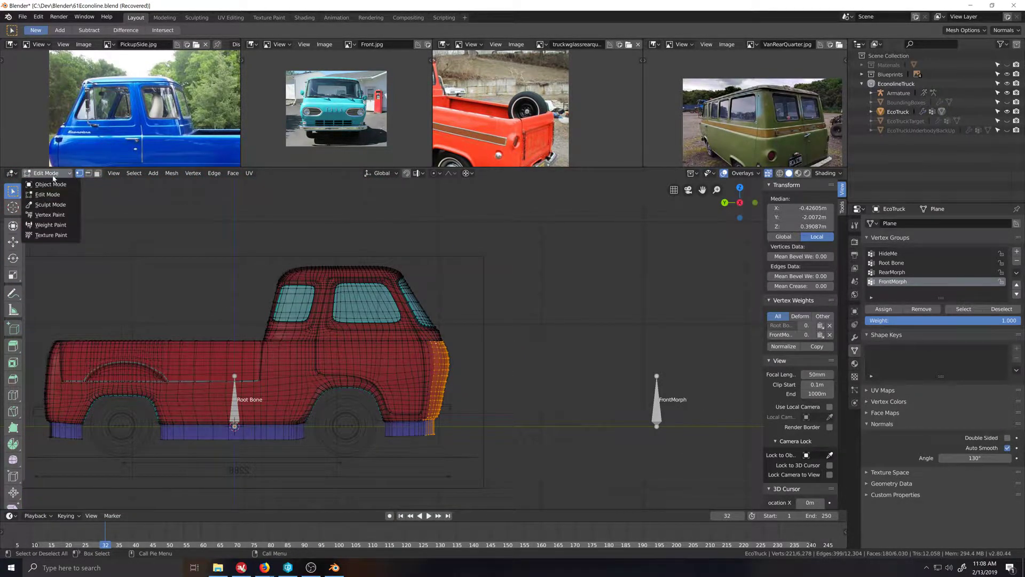
click(51, 225)
scroll(435, 412, down, 6)
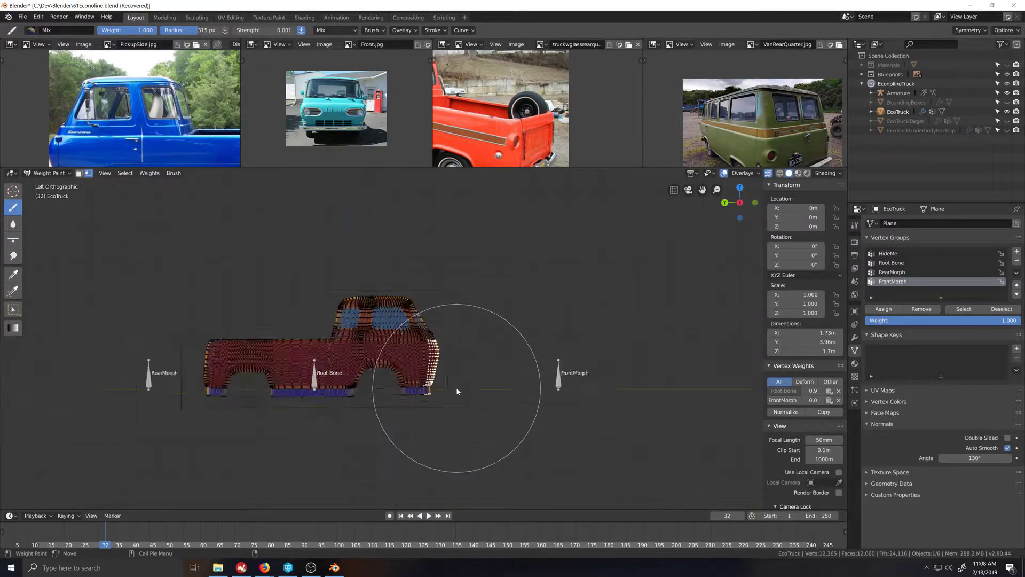
scroll(457, 389, up, 8)
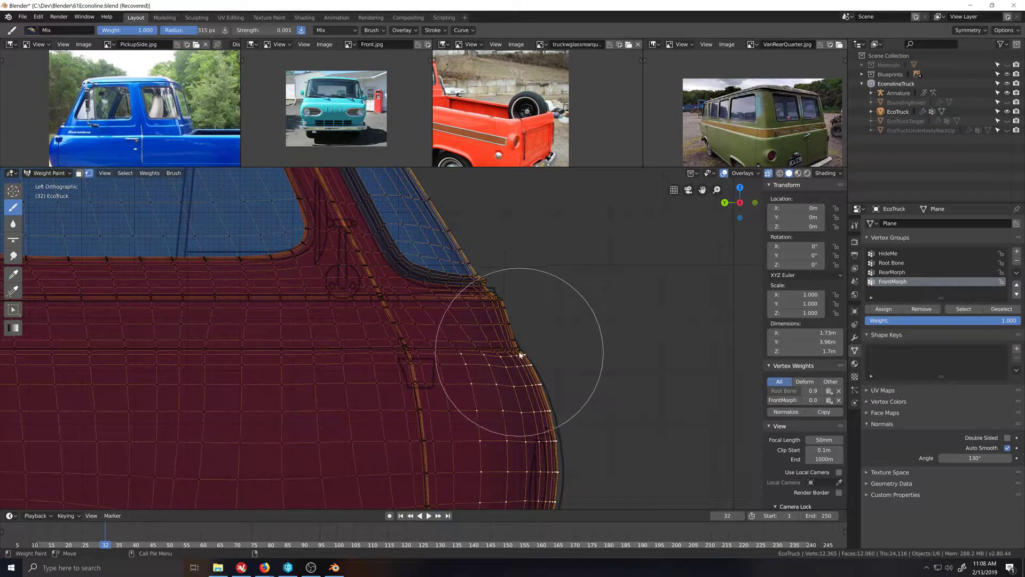
scroll(459, 385, down, 1)
scroll(459, 385, down, 5)
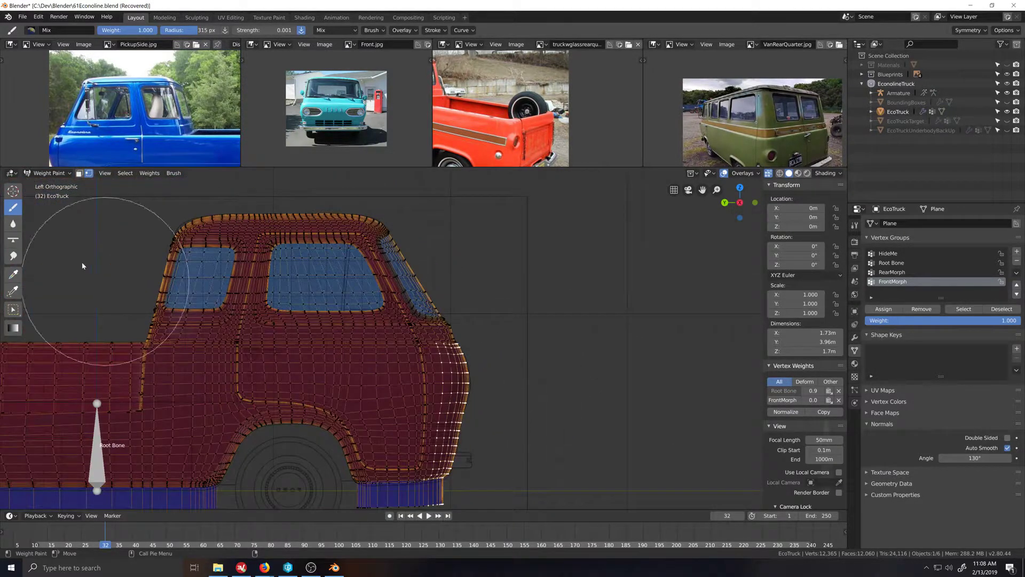
Step: Return the truck to Edit Mode and deselect the outermost vertex columns of the front panel selection on its door side
click(48, 173)
click(49, 195)
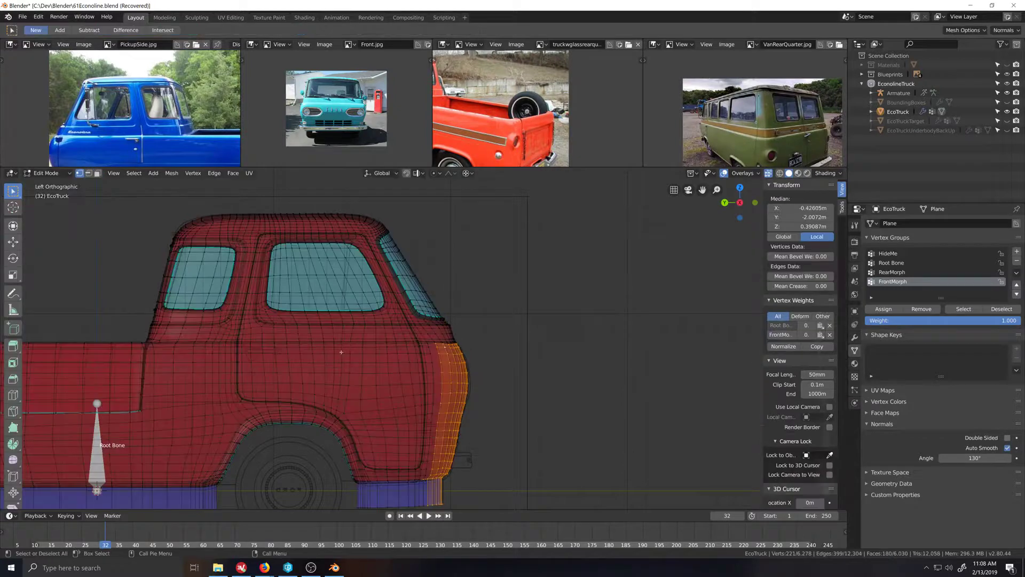
middle_drag(347, 368, 410, 375)
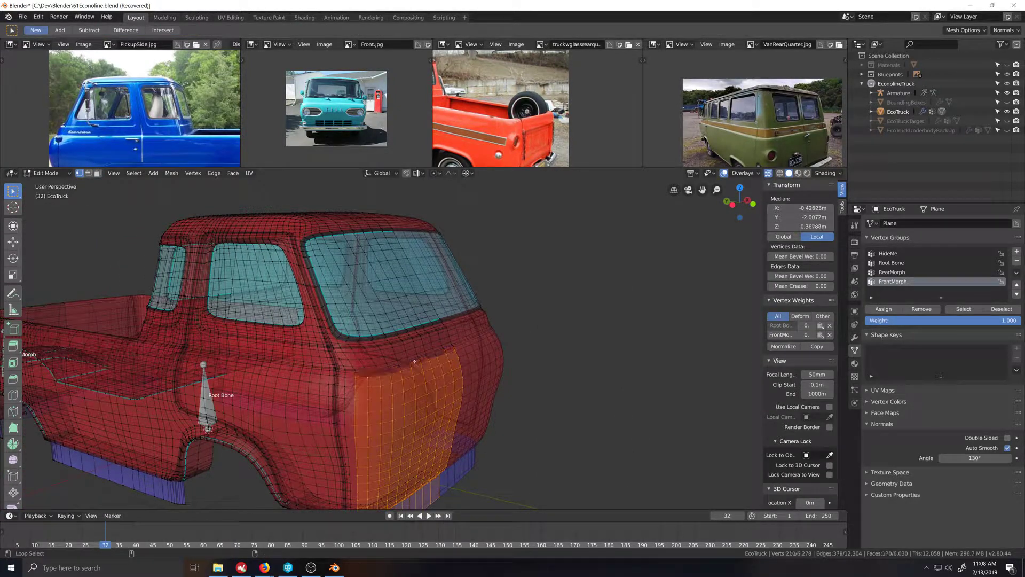
alt+shift+click(357, 396)
key(KP_3)
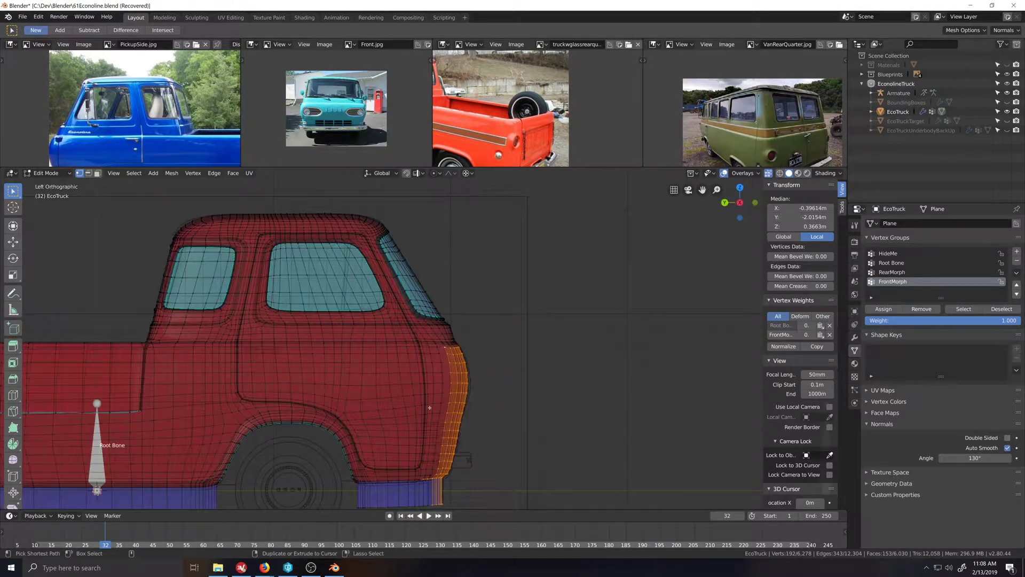
Step: Put the truck in Weight Paint mode and brush the narrowed front panel selection at weight 1.000 and strength 0.001
click(43, 173)
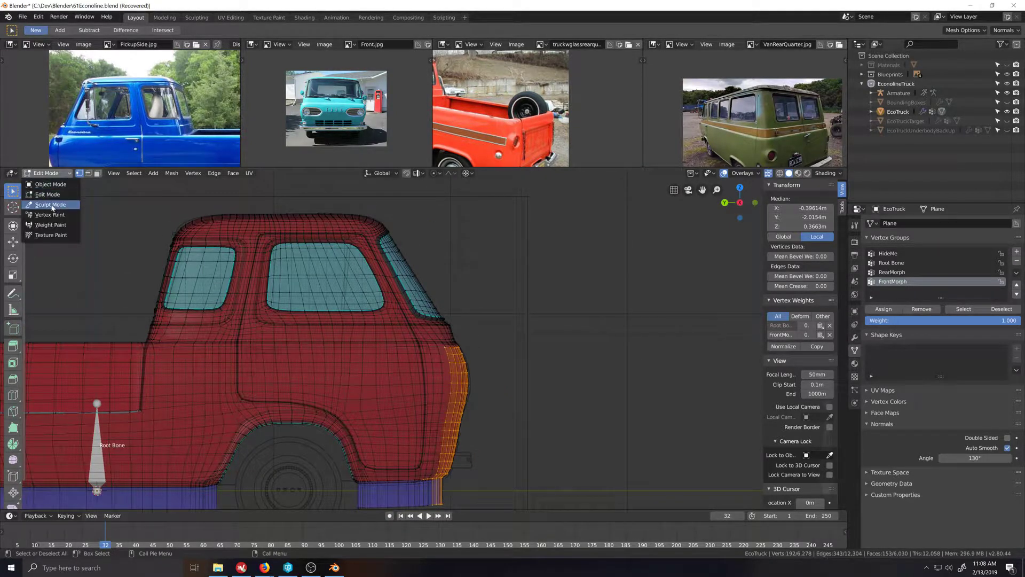
click(51, 225)
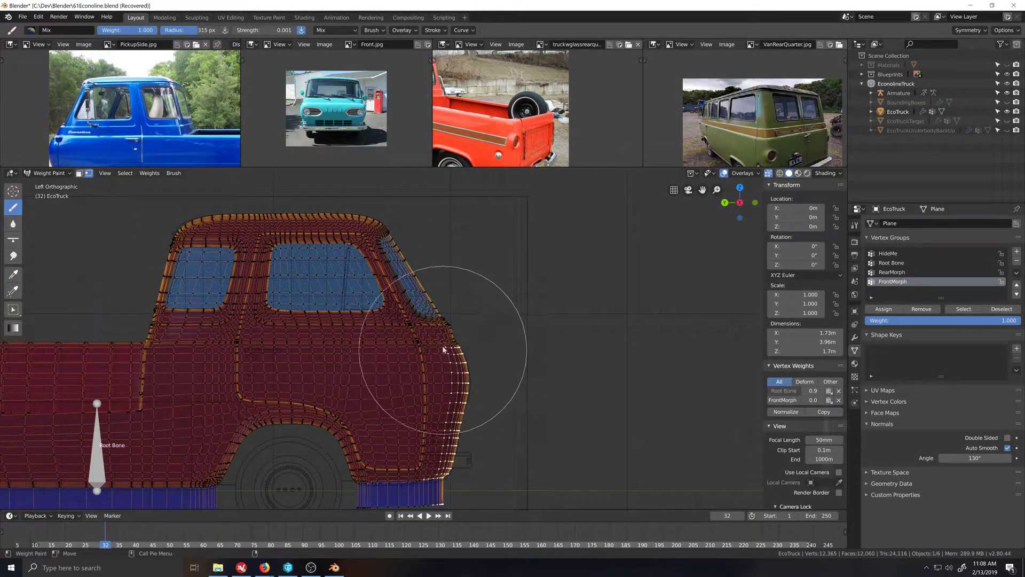
scroll(448, 430, down, 5)
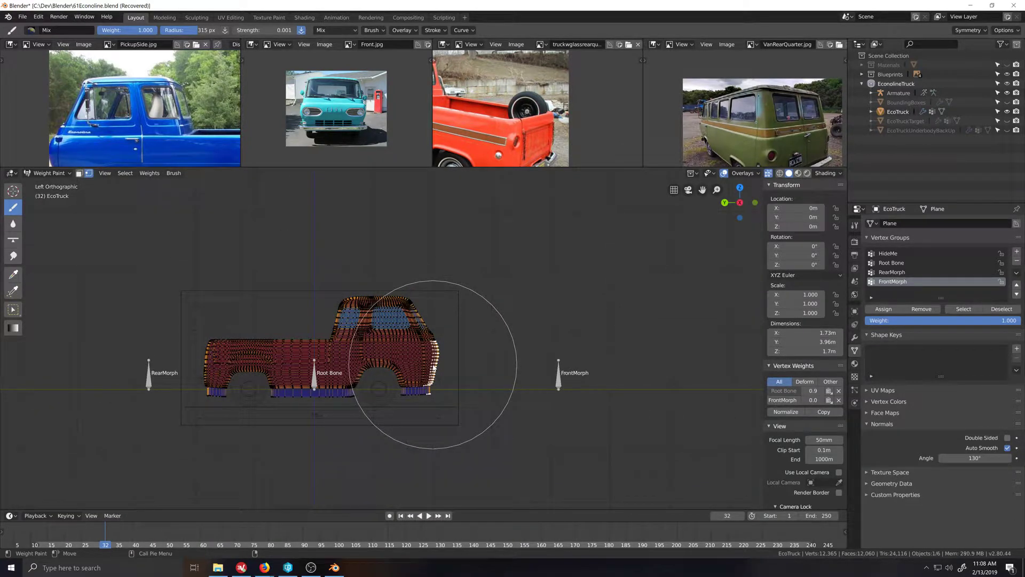
scroll(482, 400, up, 8)
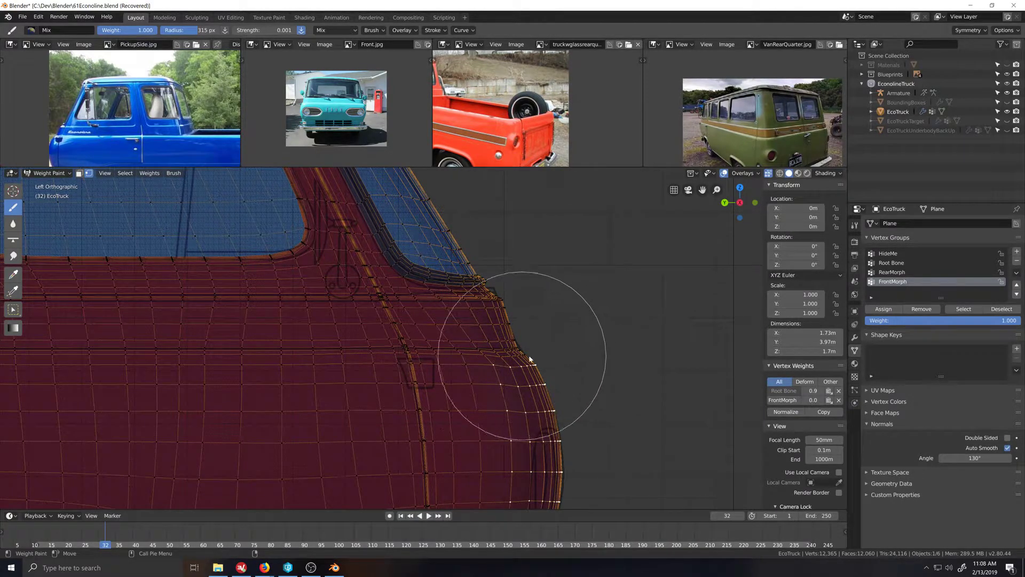
scroll(495, 414, down, 3)
scroll(494, 410, down, 2)
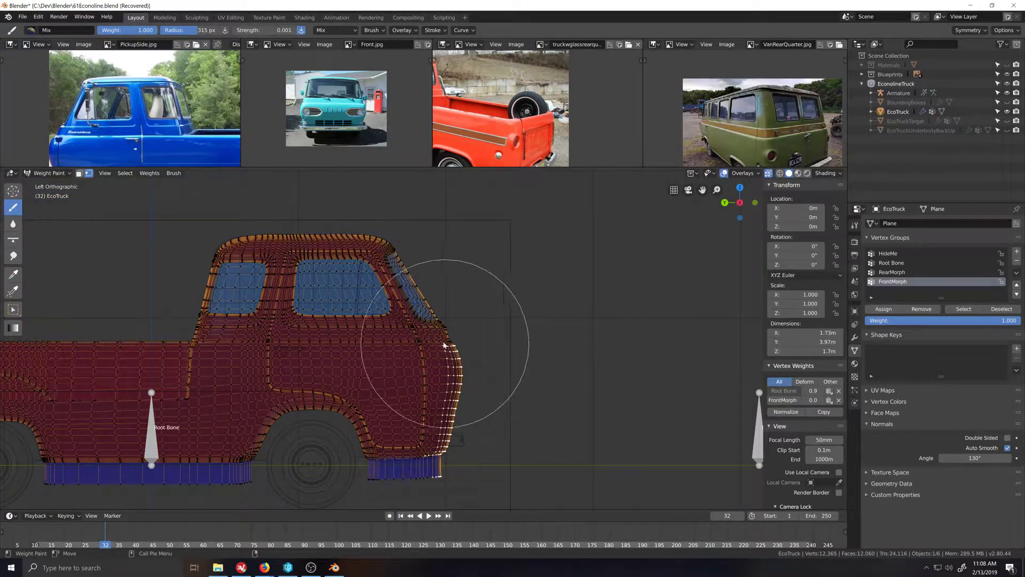
scroll(457, 385, down, 3)
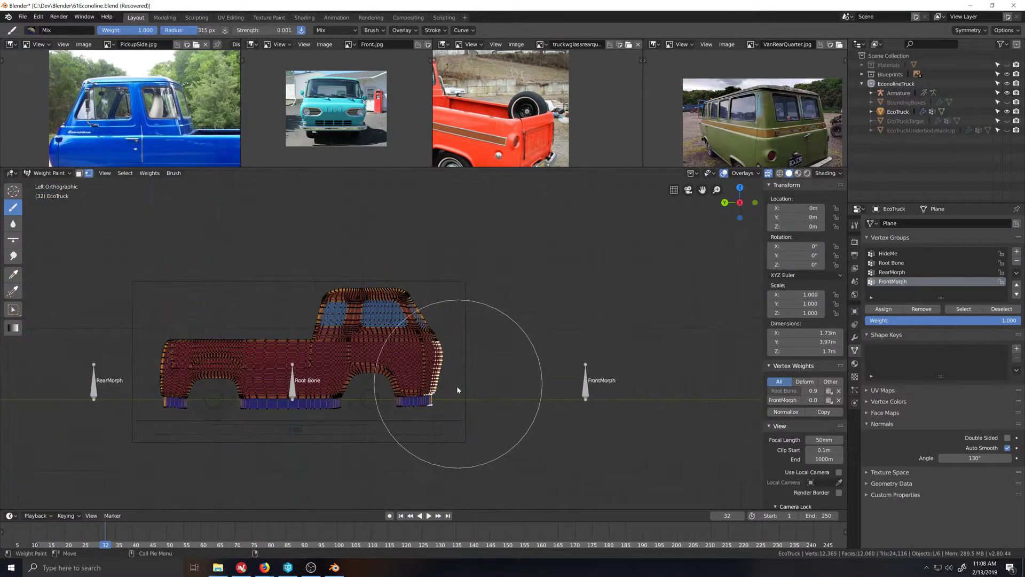
mouse_move(456, 385)
middle_down()
mouse_move(424, 407)
mouse_move(444, 400)
middle_up()
scroll(422, 399, up, 4)
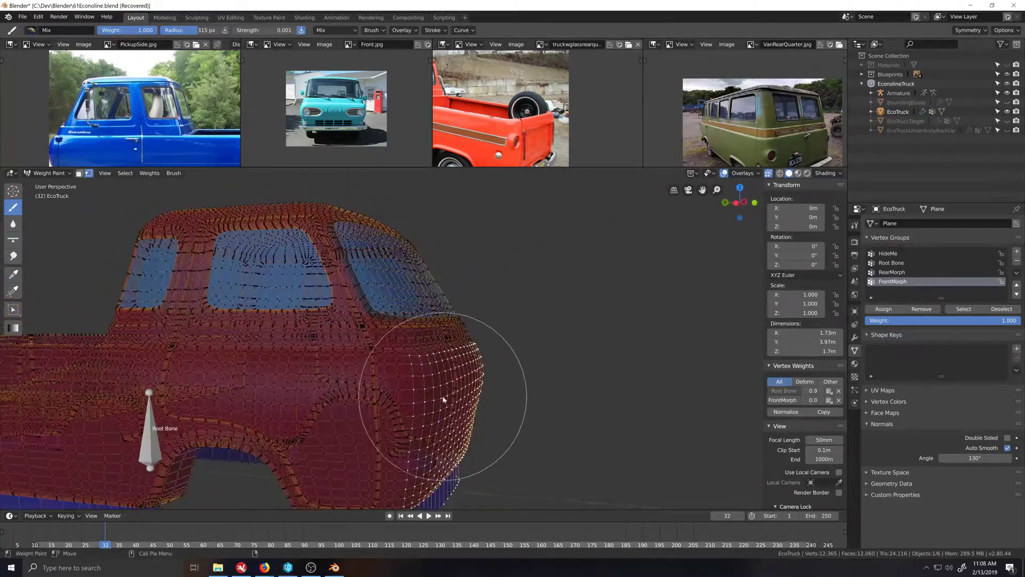
Step: Switch the truck to Edit Mode and deselect the next outermost vertex columns along the front panel's door-side edge
click(62, 177)
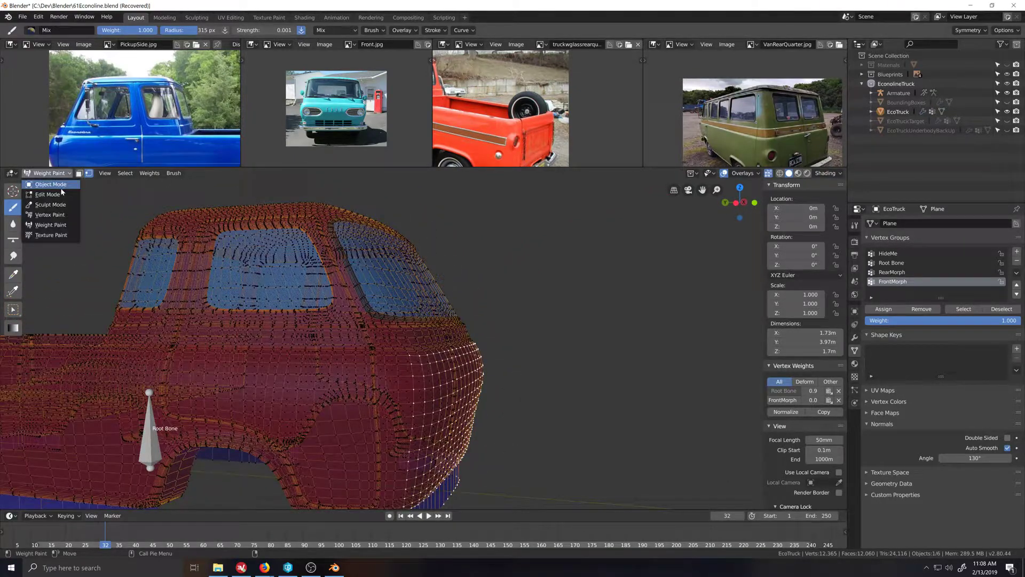
click(45, 196)
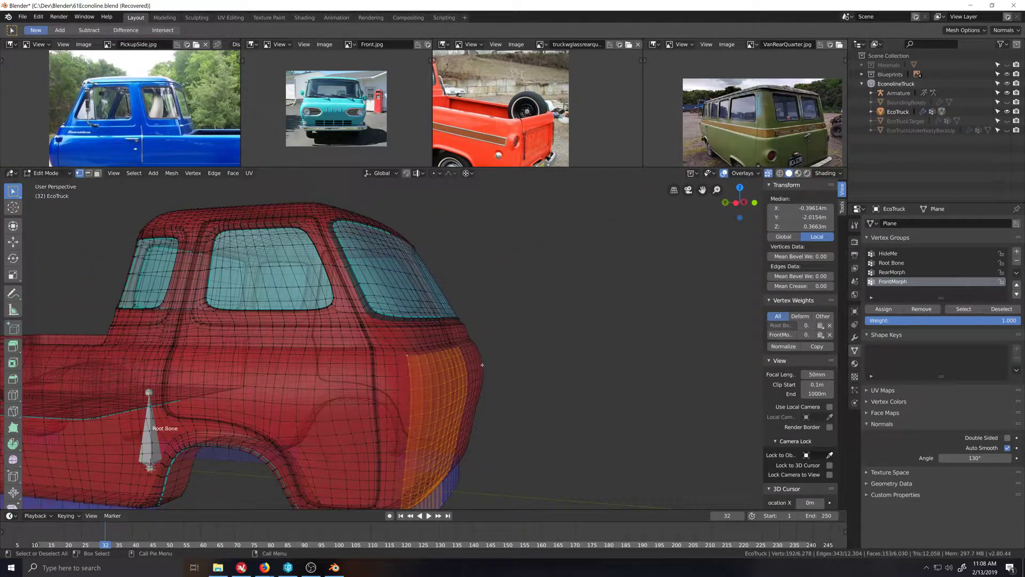
alt+shift+click(426, 354)
alt+shift+click(412, 371)
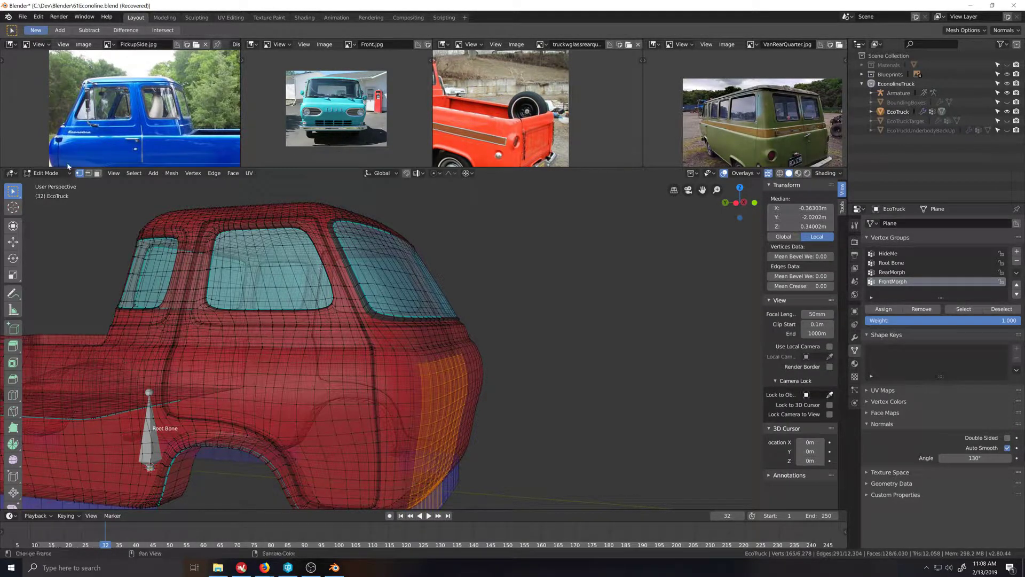
Step: Put the truck back in Weight Paint mode and examine the remaining front panel columns from the side and front corner
click(51, 173)
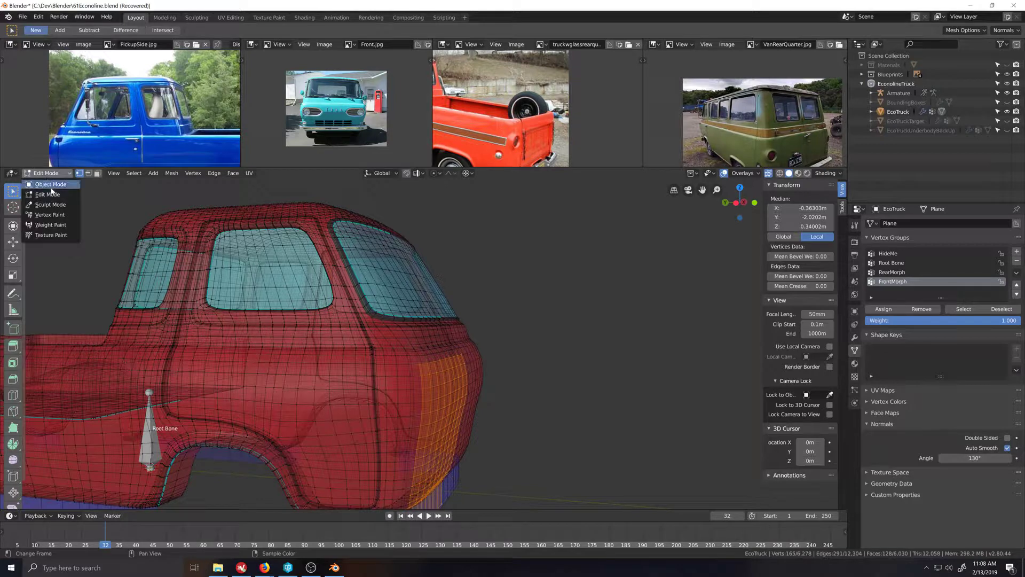
click(50, 225)
key(ctrl+KP_3)
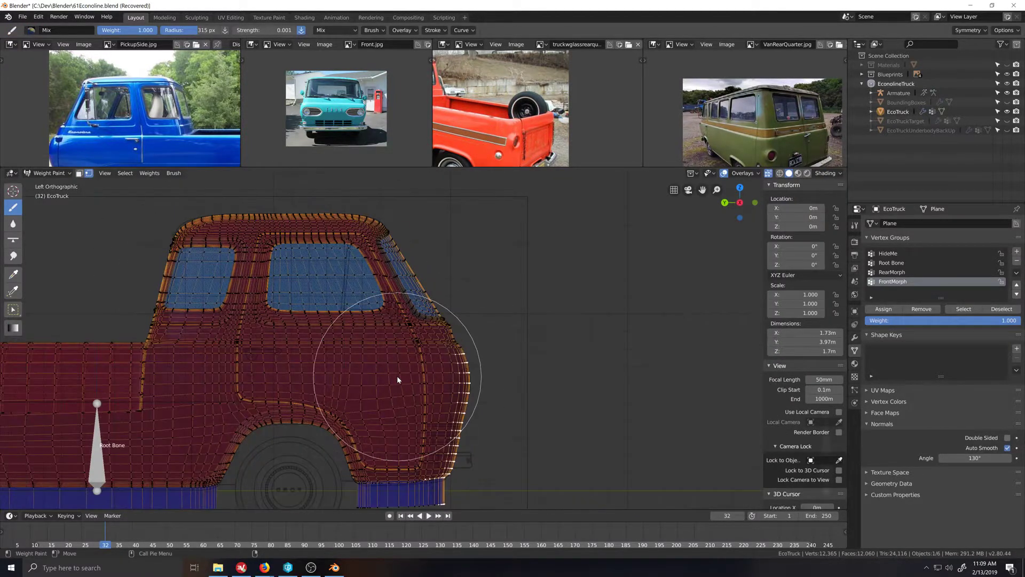
scroll(447, 409, down, 5)
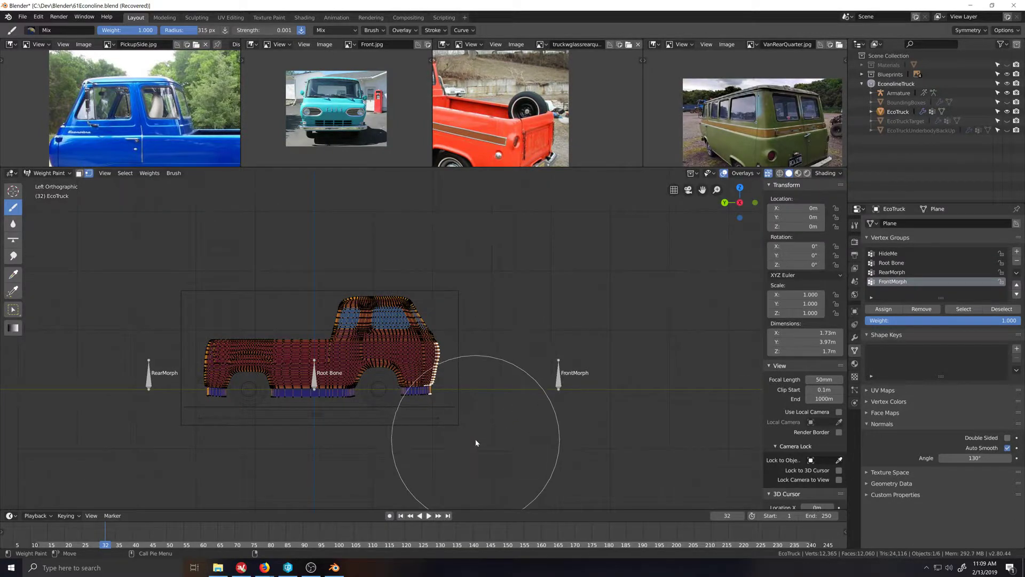
scroll(475, 439, up, 6)
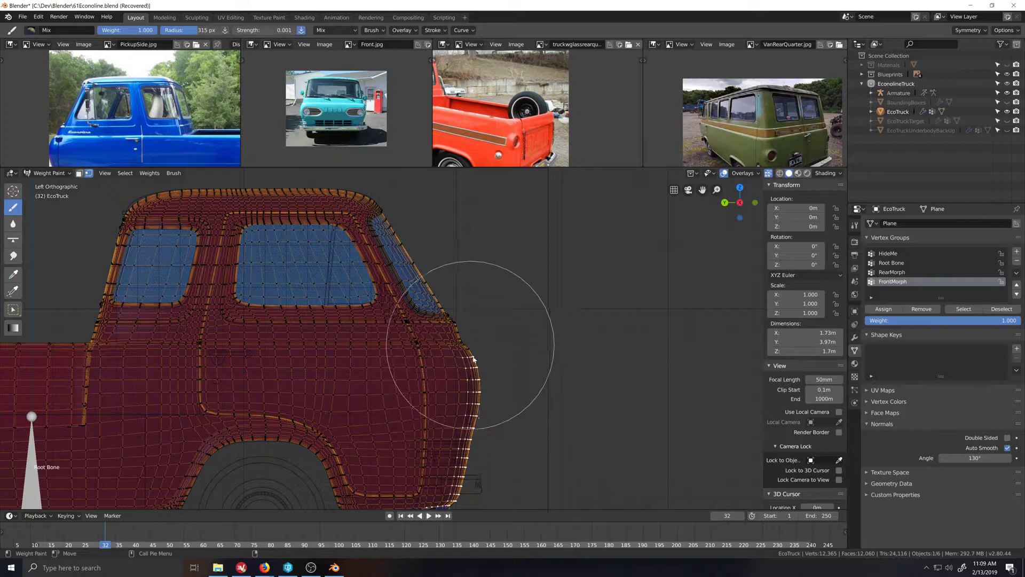
scroll(460, 397, down, 5)
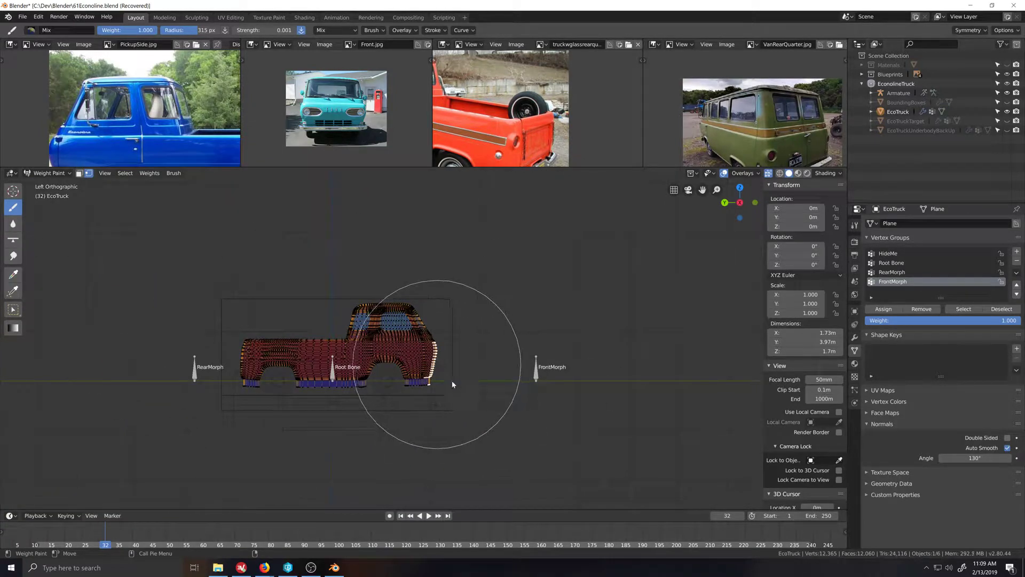
scroll(487, 419, up, 7)
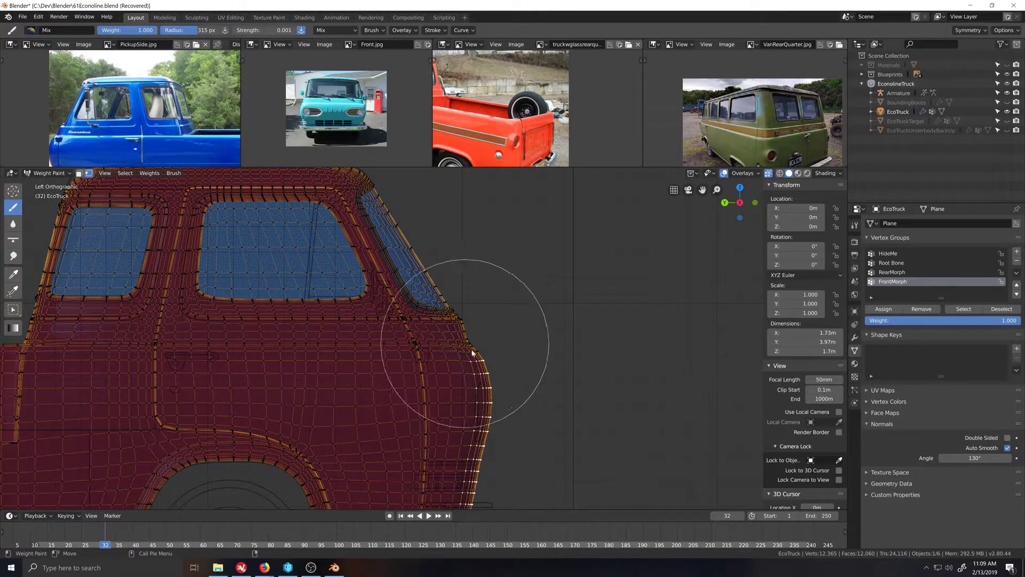
scroll(470, 412, down, 6)
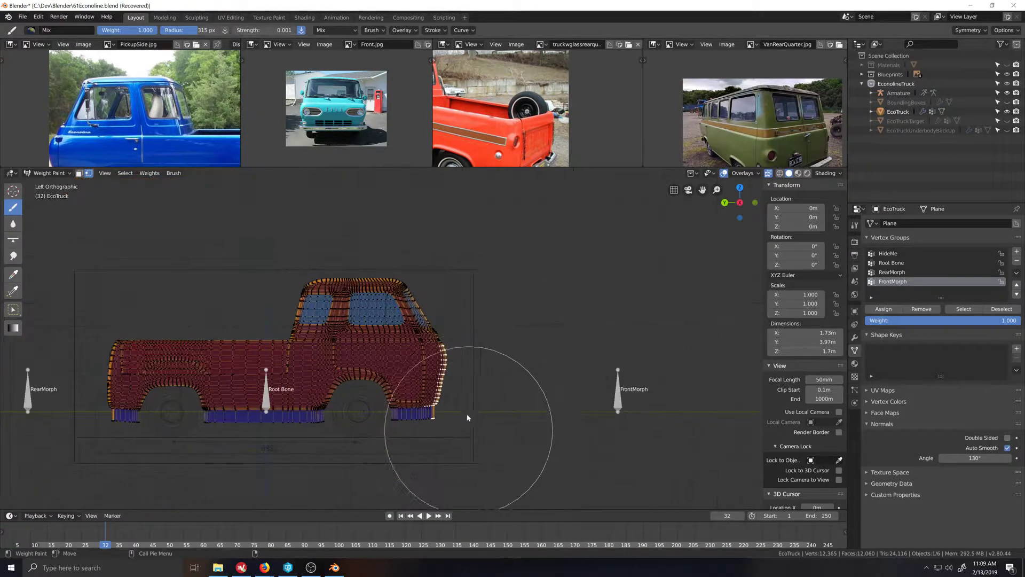
middle_drag(468, 417, 435, 433)
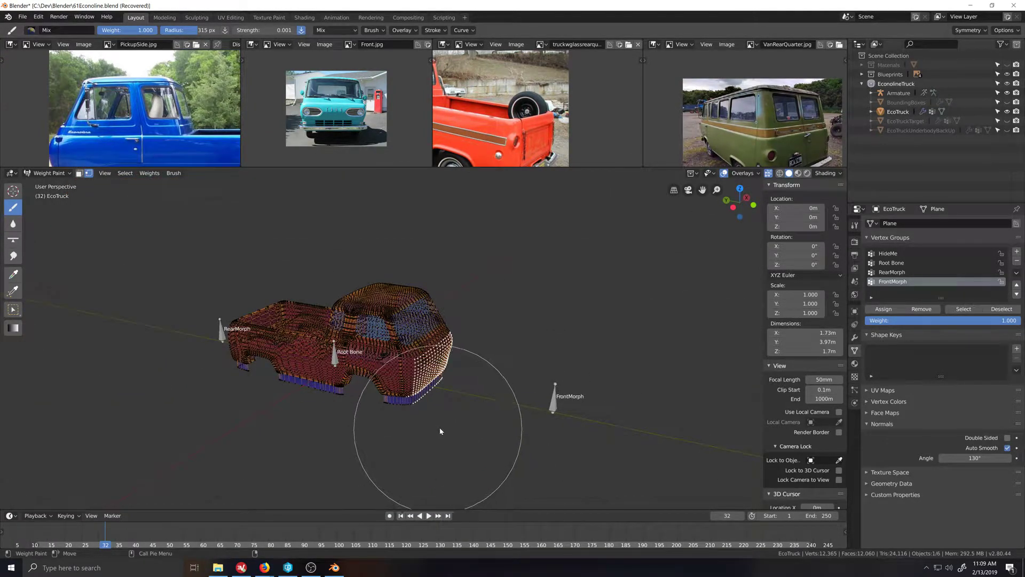
Step: Leave weight painting, select the armature's FrontMorph bone in Pose Mode and clear its user transforms
click(54, 173)
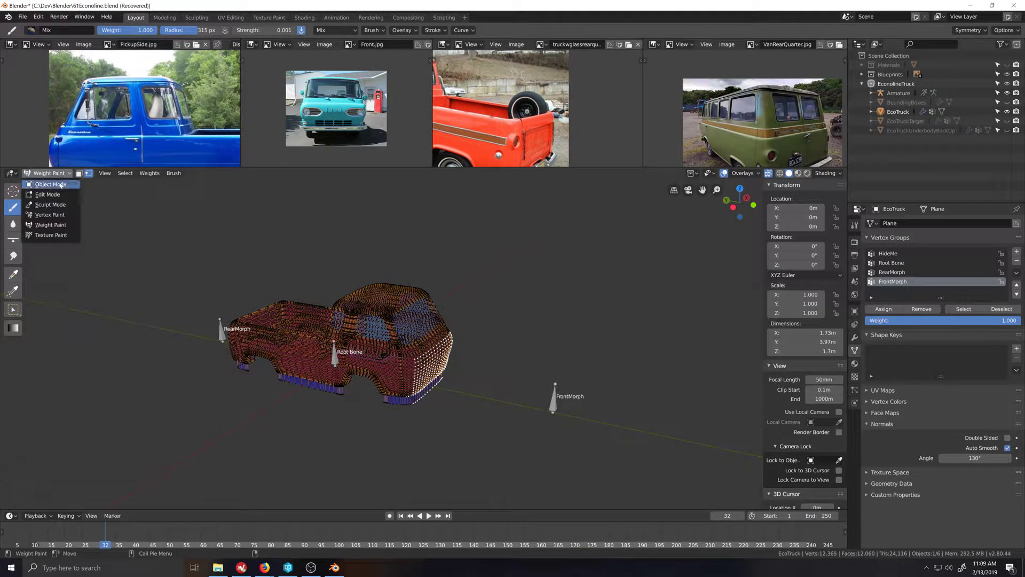
click(51, 184)
click(551, 407)
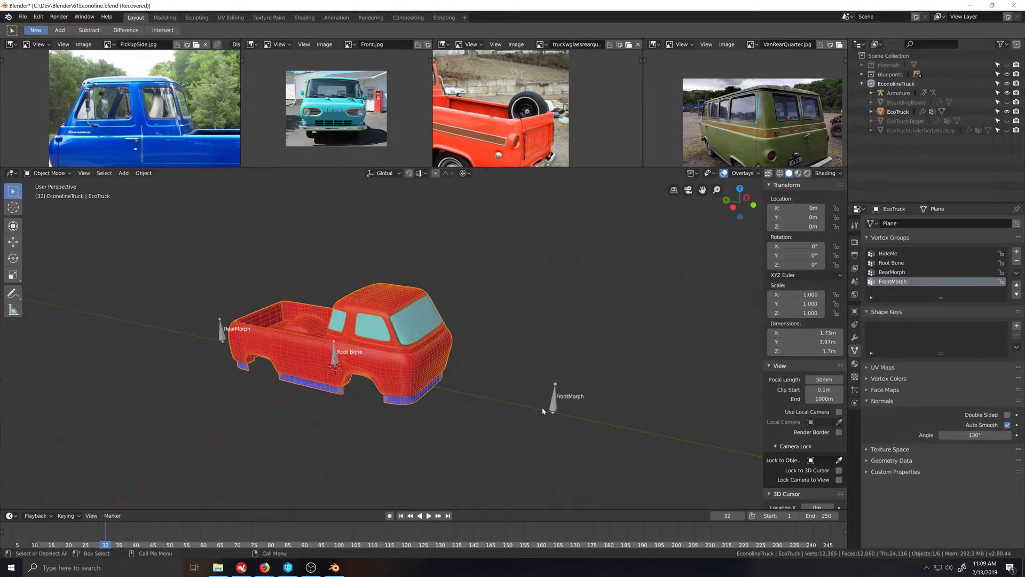
key(Tab)
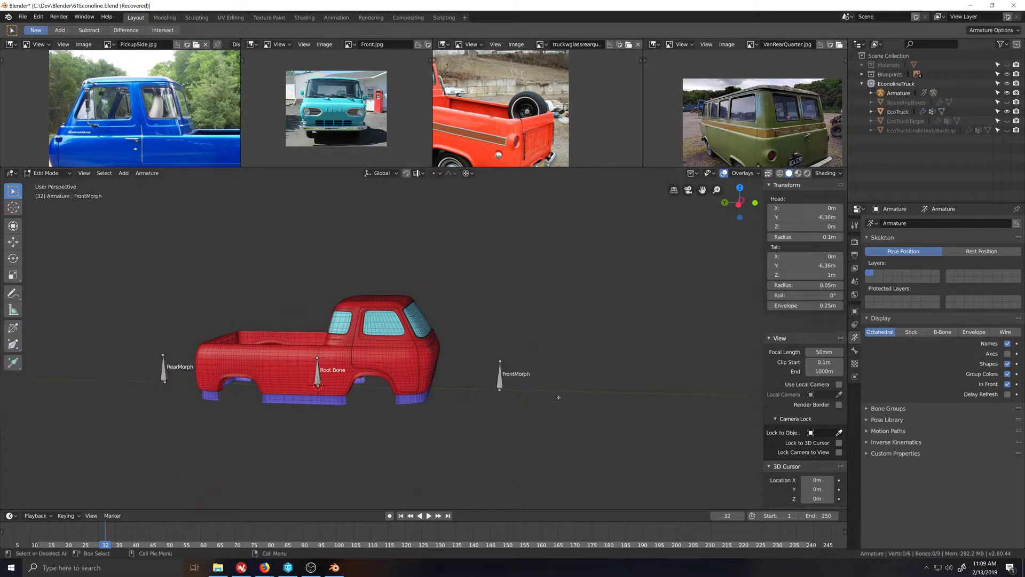
click(503, 398)
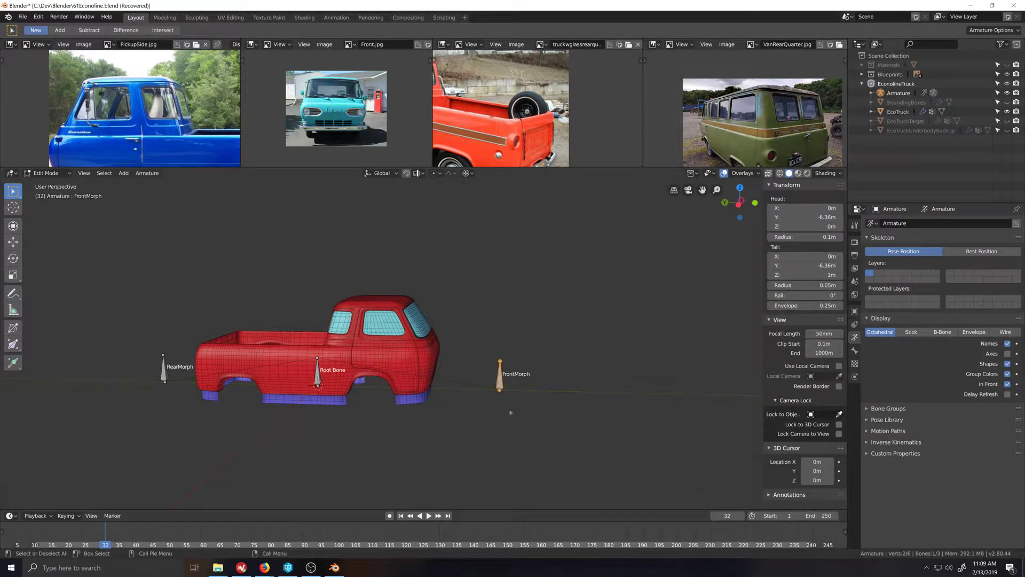
key(ctrl+Tab)
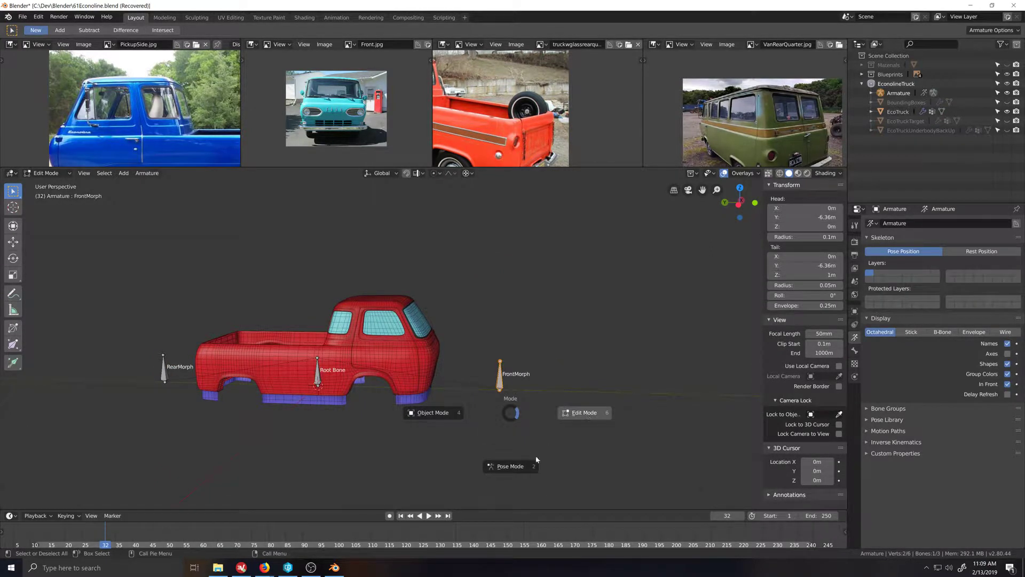
click(500, 467)
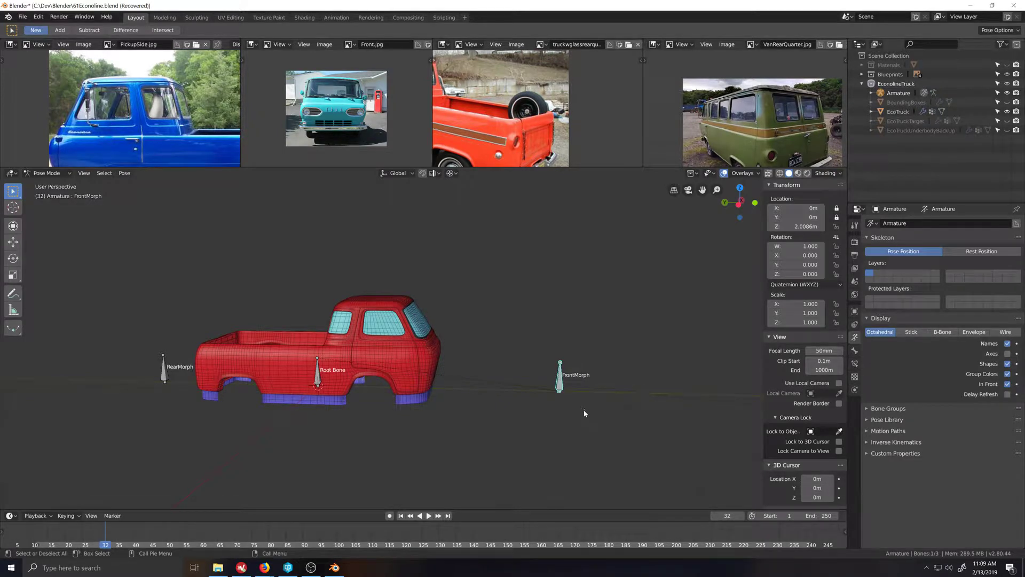
right_click(564, 389)
click(565, 391)
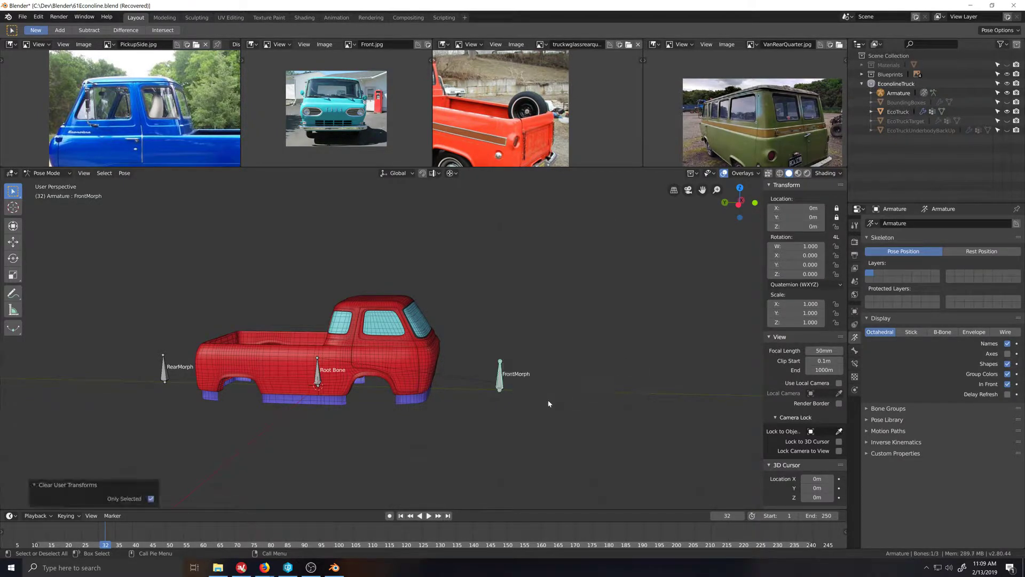
Step: Preview the front end's deformation by moving the FrontMorph bone forward along global Y and back toward the cab, cancelling both moves
scroll(548, 412, up, 1)
key(g)
key(y)
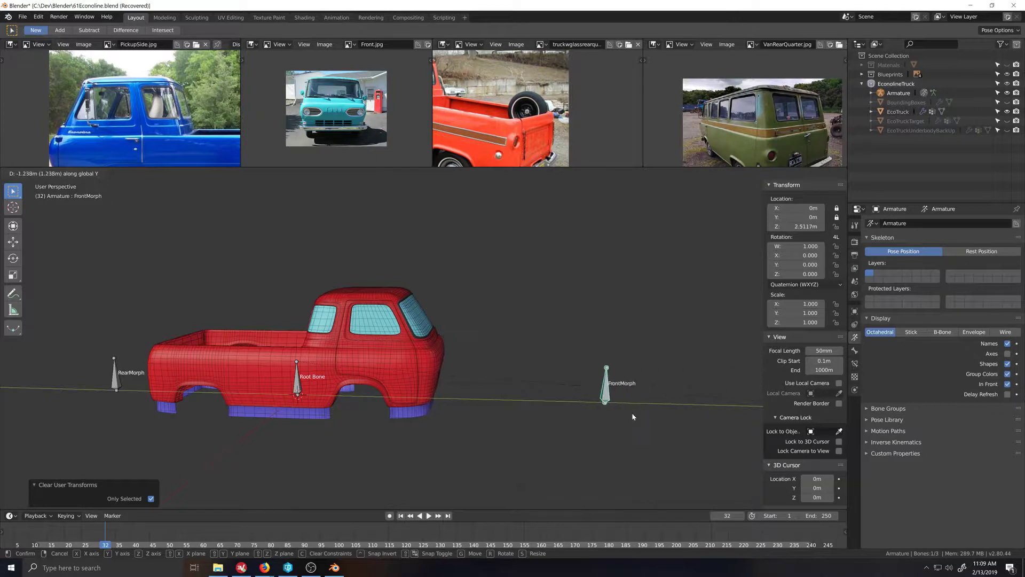
right_click(602, 430)
shift+middle_drag(601, 429, 554, 431)
key(g)
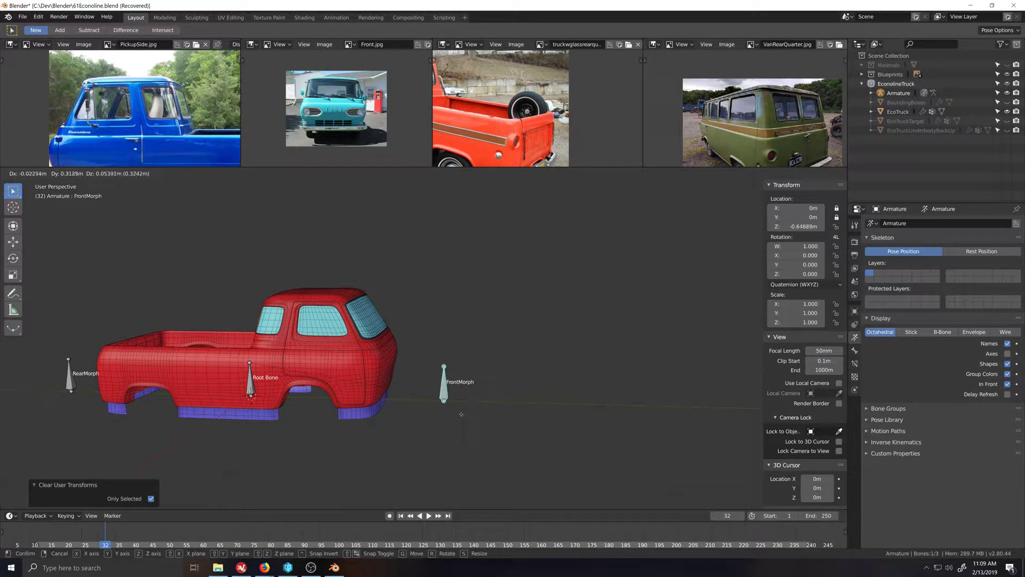
right_click(414, 429)
Step: Inspect the front panel's curvature up close while pulling the FrontMorph bone along global Y and far forward, cancelling both moves
scroll(414, 432, up, 3)
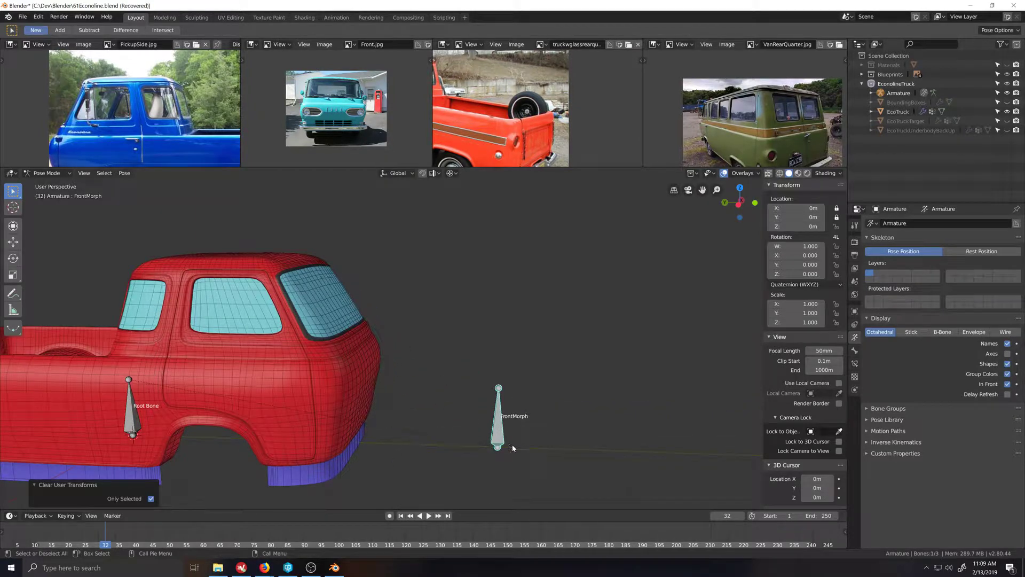
key(g)
key(y)
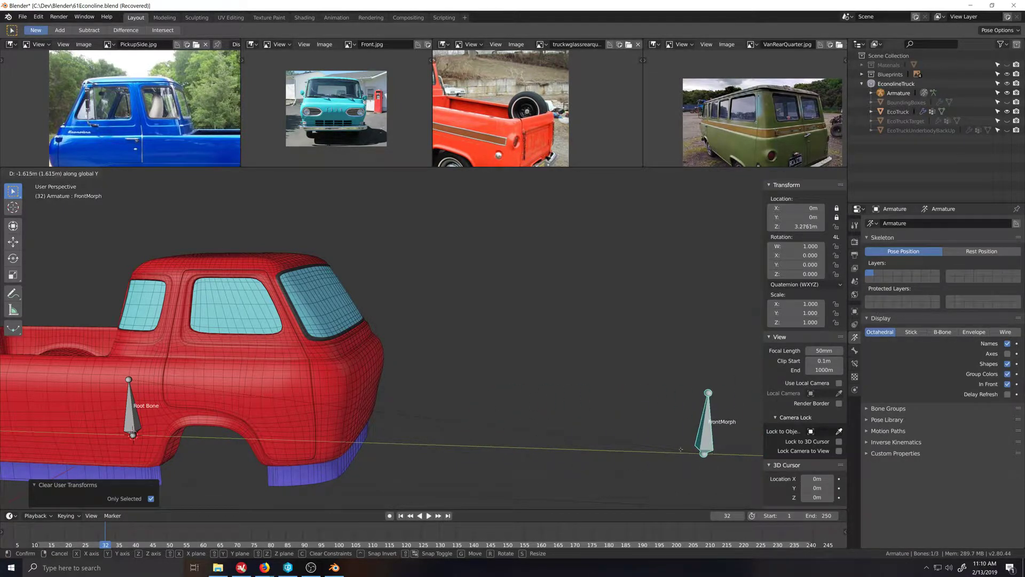
right_click(493, 460)
scroll(497, 461, down, 2)
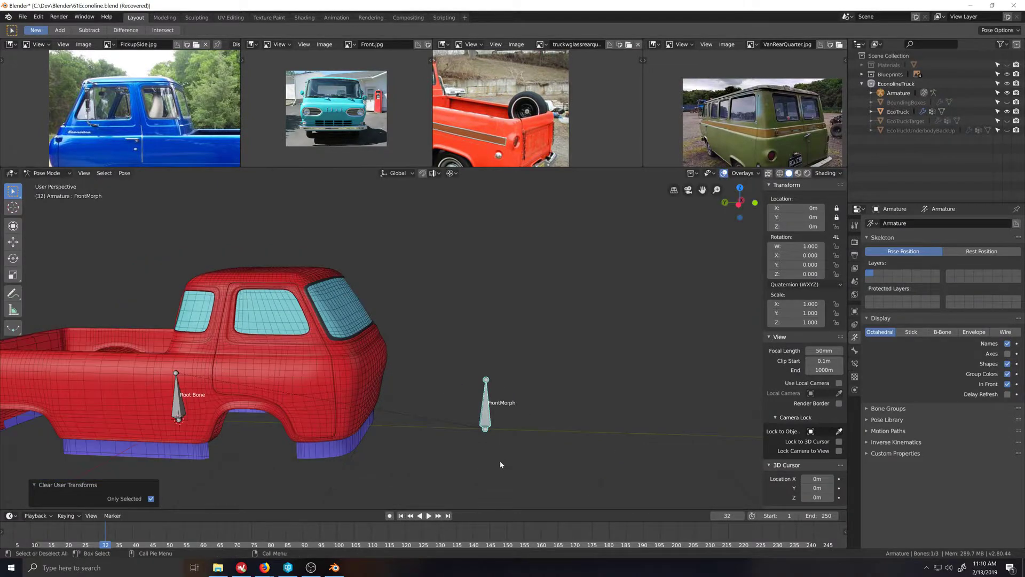
key(g)
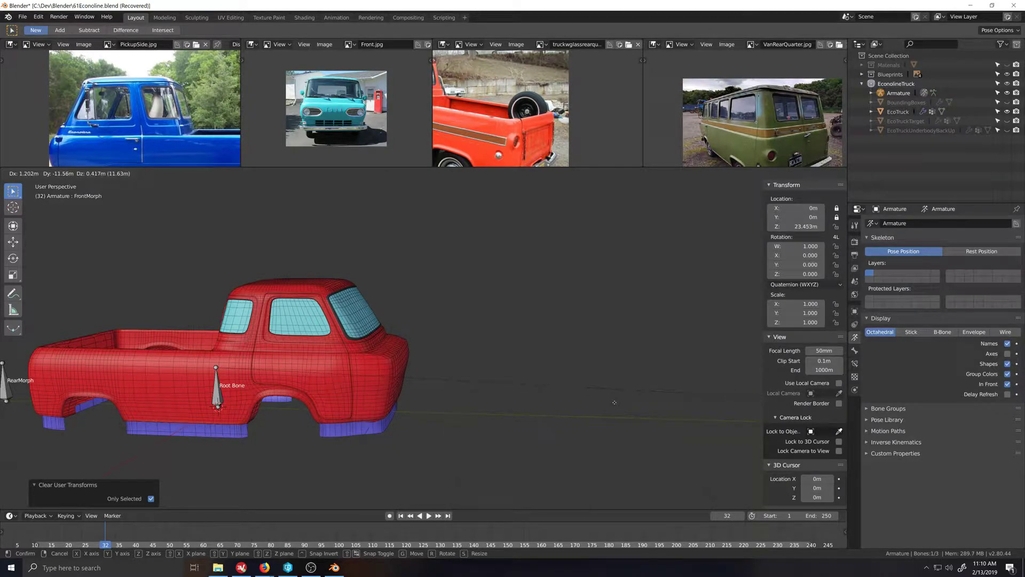
right_click(383, 468)
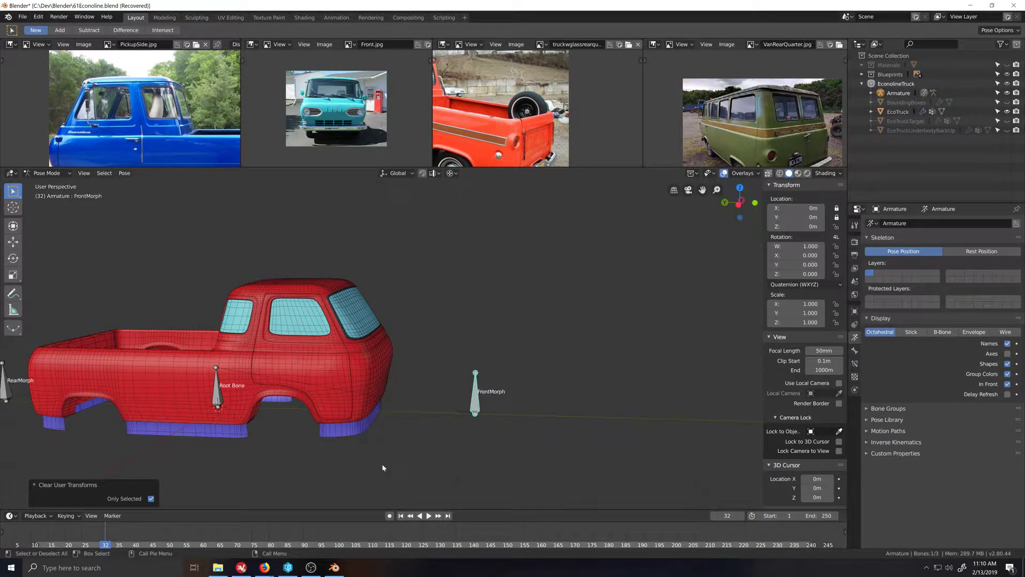
Step: Examine the undeformed truck's front end from the side and front corner, near and far
scroll(448, 438, up, 3)
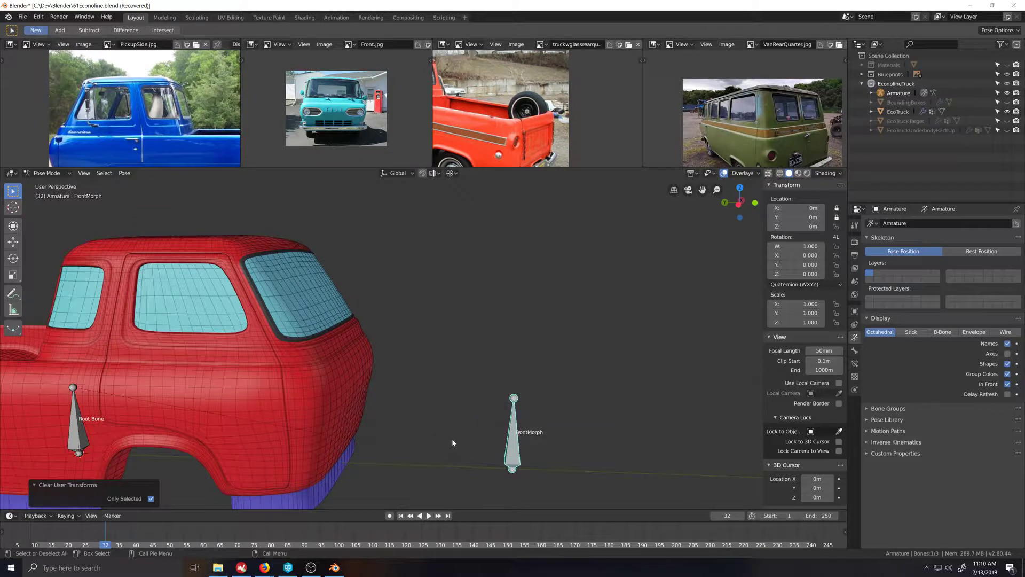
scroll(451, 438, down, 2)
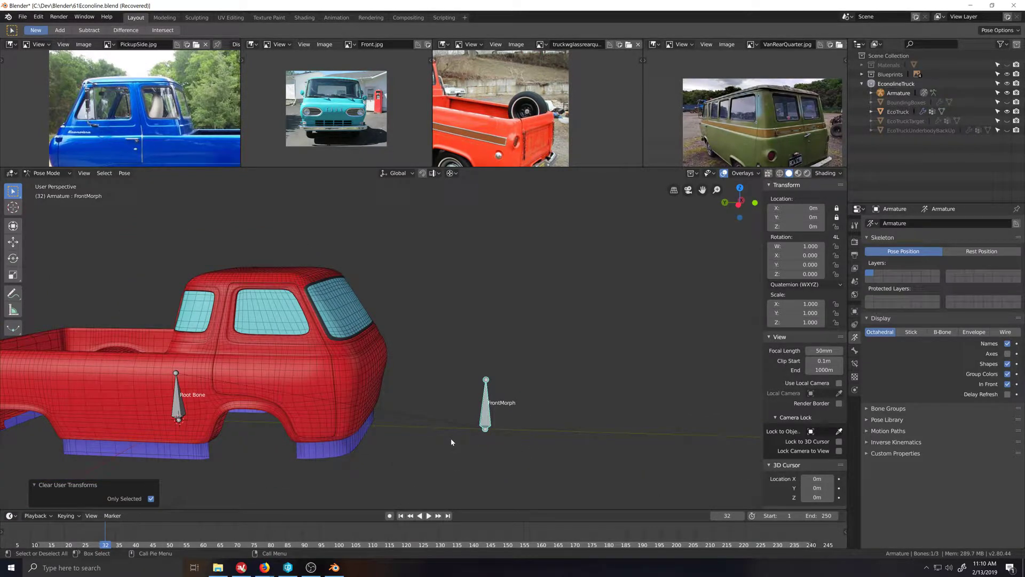
scroll(451, 440, up, 2)
scroll(452, 449, down, 1)
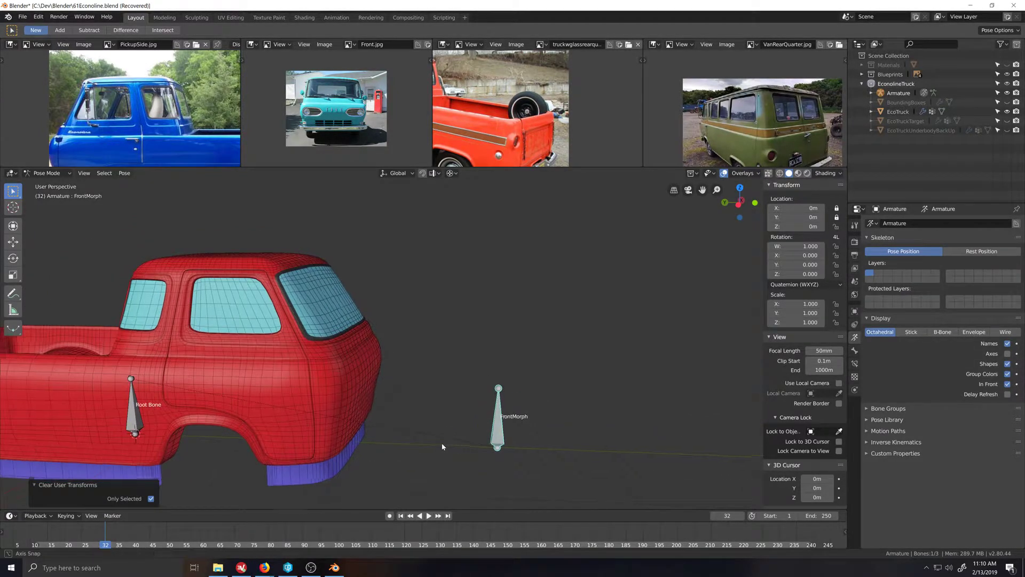
mouse_move(443, 445)
middle_down()
mouse_move(467, 433)
mouse_move(453, 430)
middle_up()
scroll(468, 433, down, 1)
scroll(448, 433, down, 2)
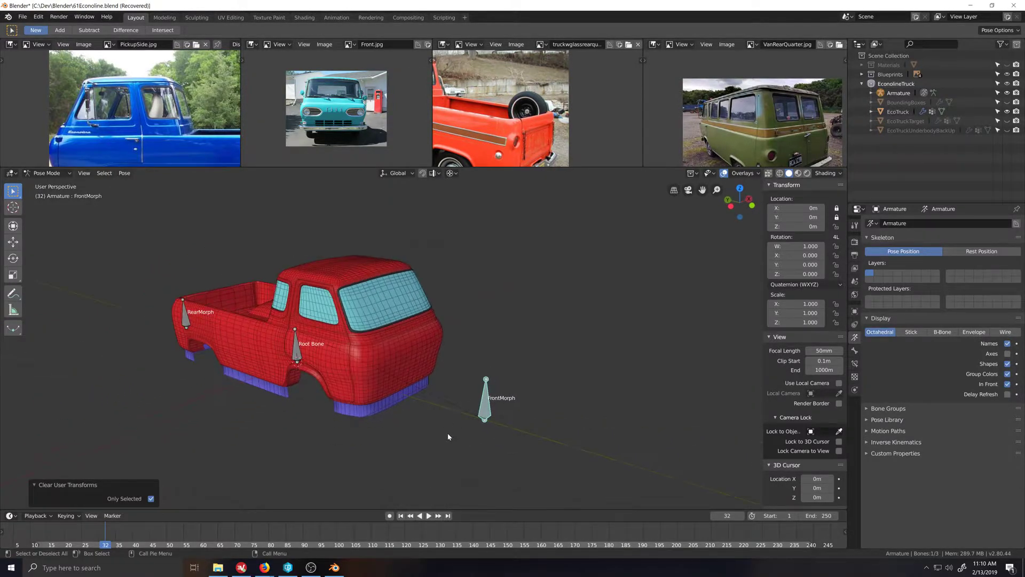
scroll(402, 345, up, 2)
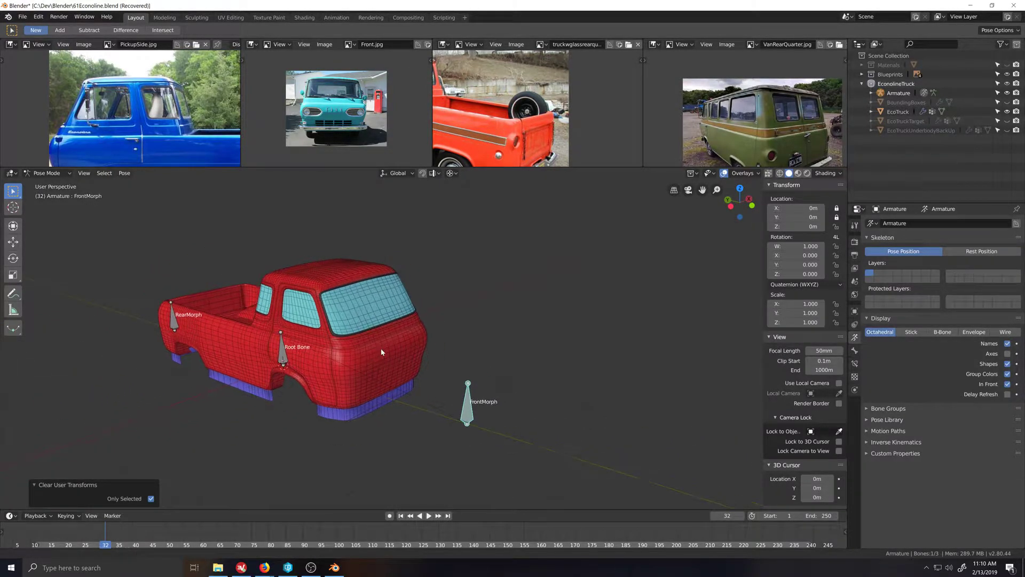
middle_drag(393, 375, 539, 407)
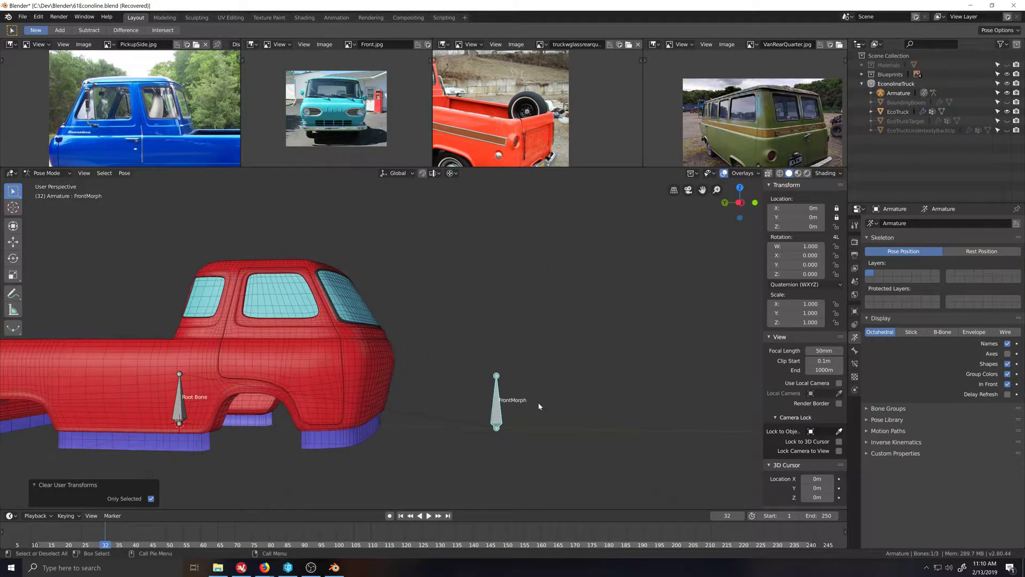
Step: Test the front's stretch by moving the FrontMorph bone about -7.52 m along global Y, and clear its user transforms
key(g)
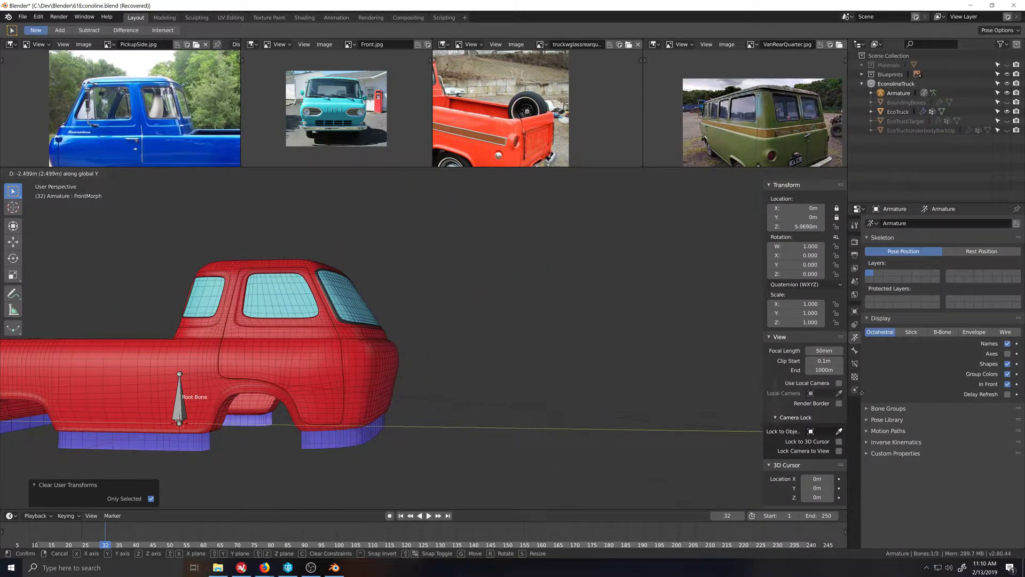
key(y)
click(446, 324)
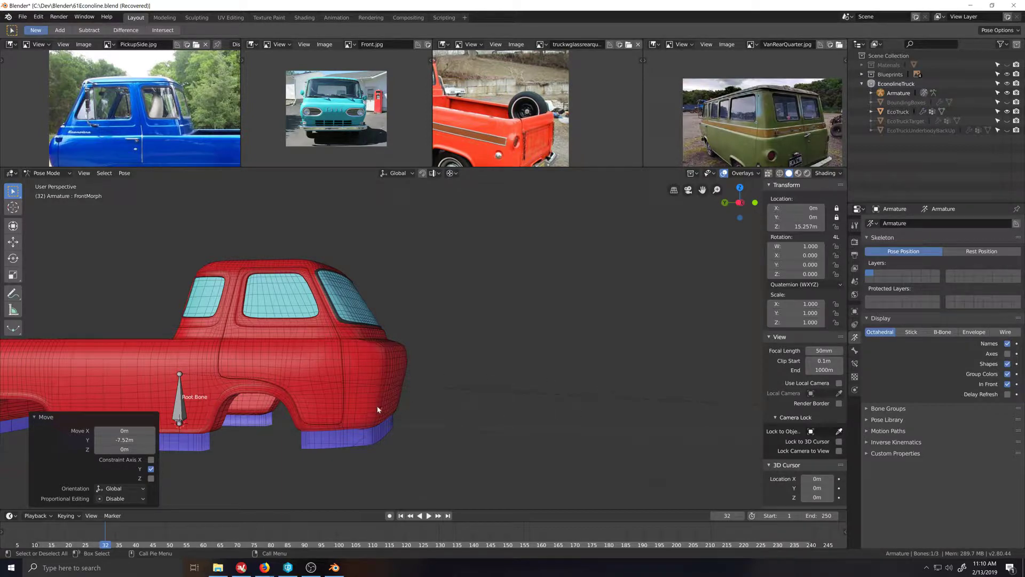
scroll(533, 399, down, 6)
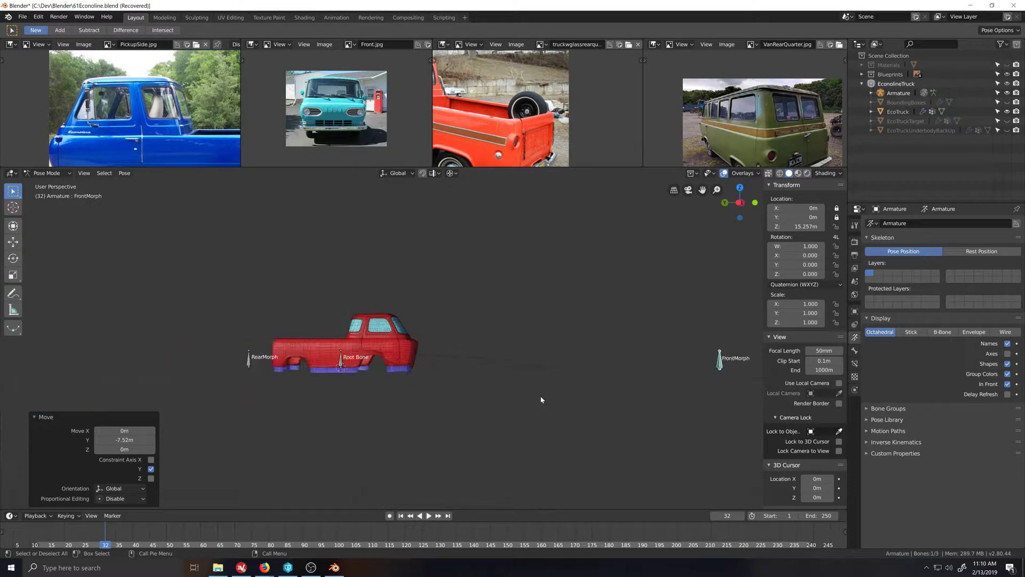
right_click(719, 368)
click(716, 364)
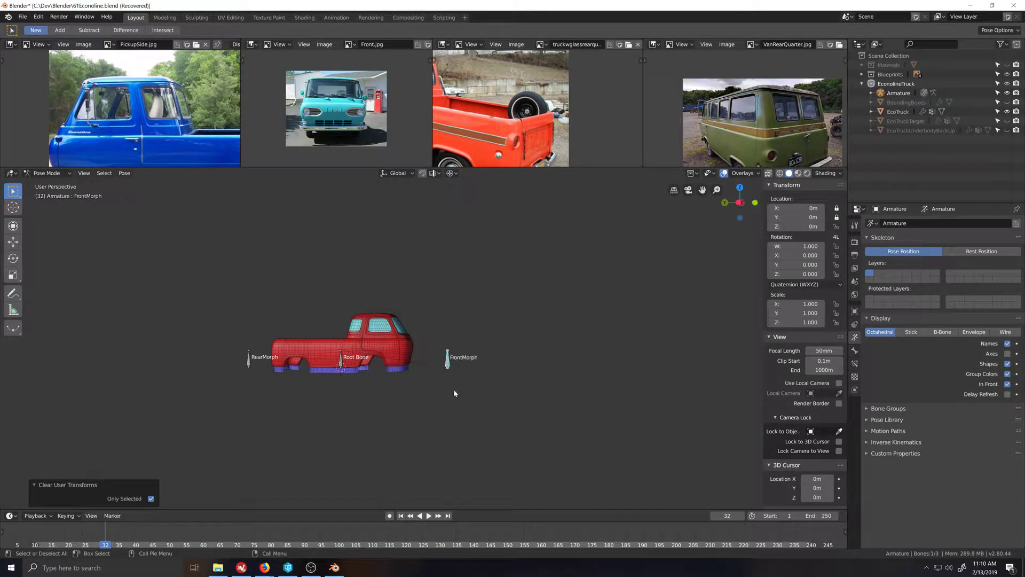
Step: Move the FrontMorph bone about -5.99 m along global Y, inspect the panel below the windshield up close, and clear the bone's transforms
scroll(454, 394, up, 6)
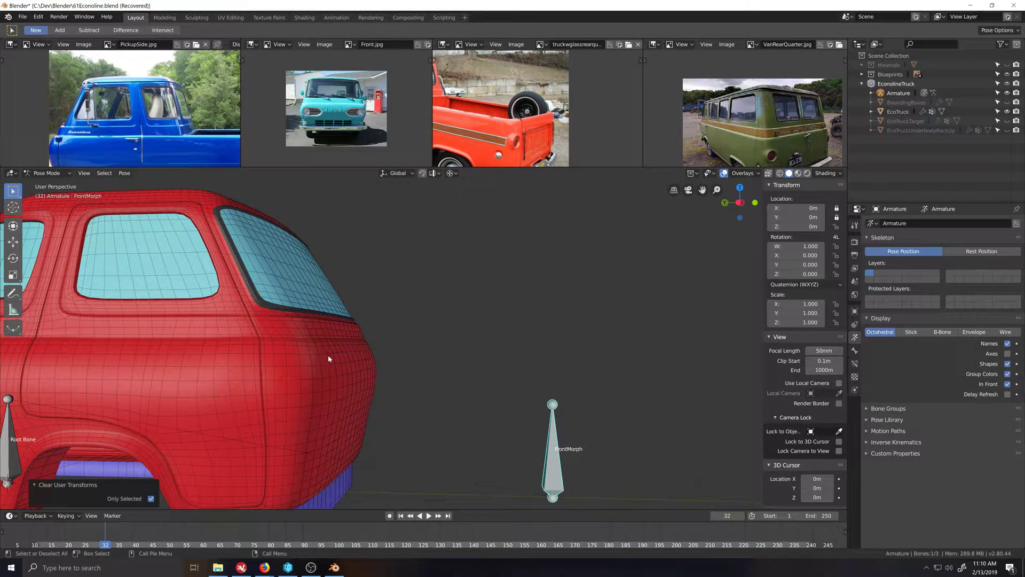
key(g)
key(y)
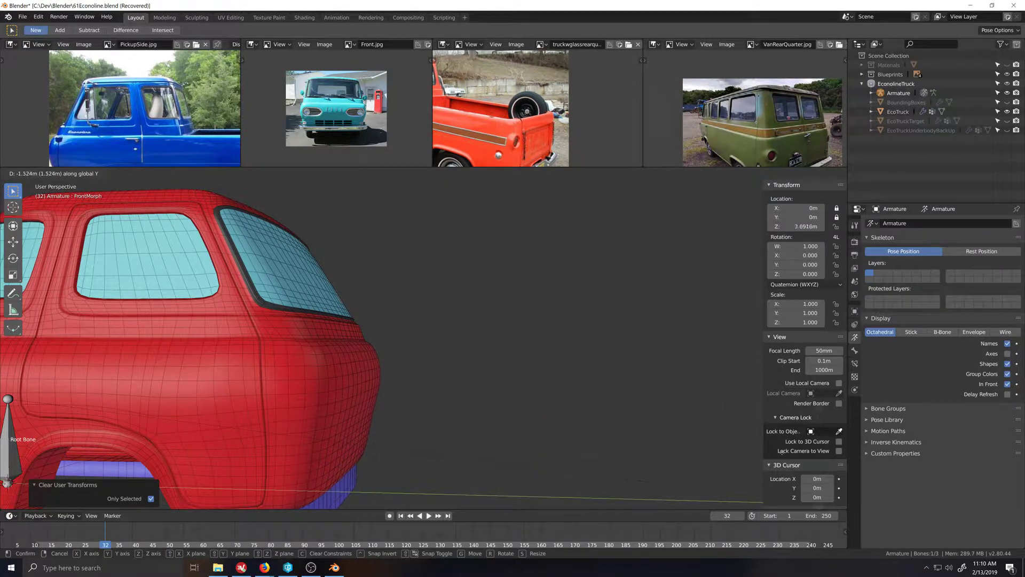
click(308, 357)
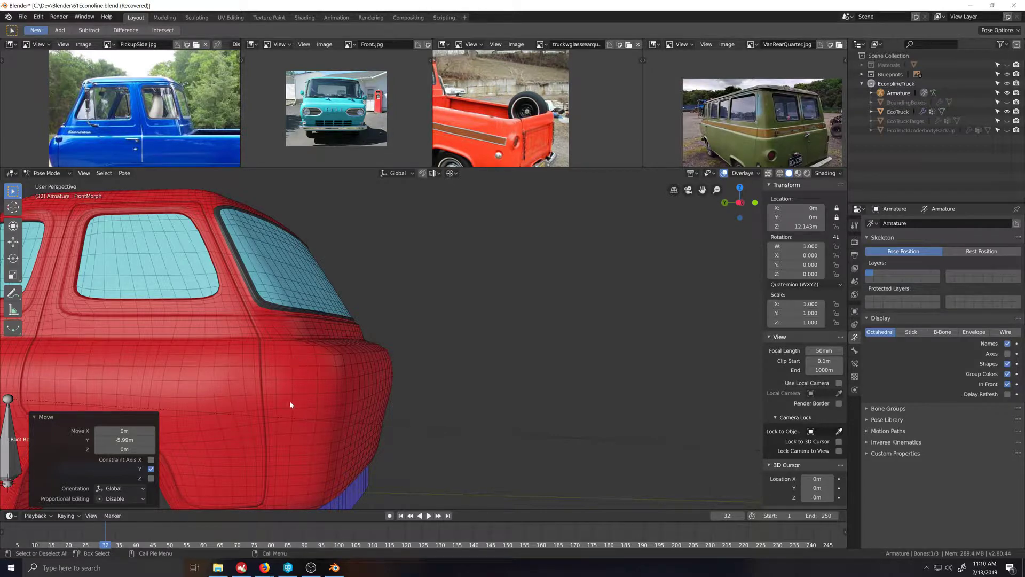
scroll(405, 408, down, 3)
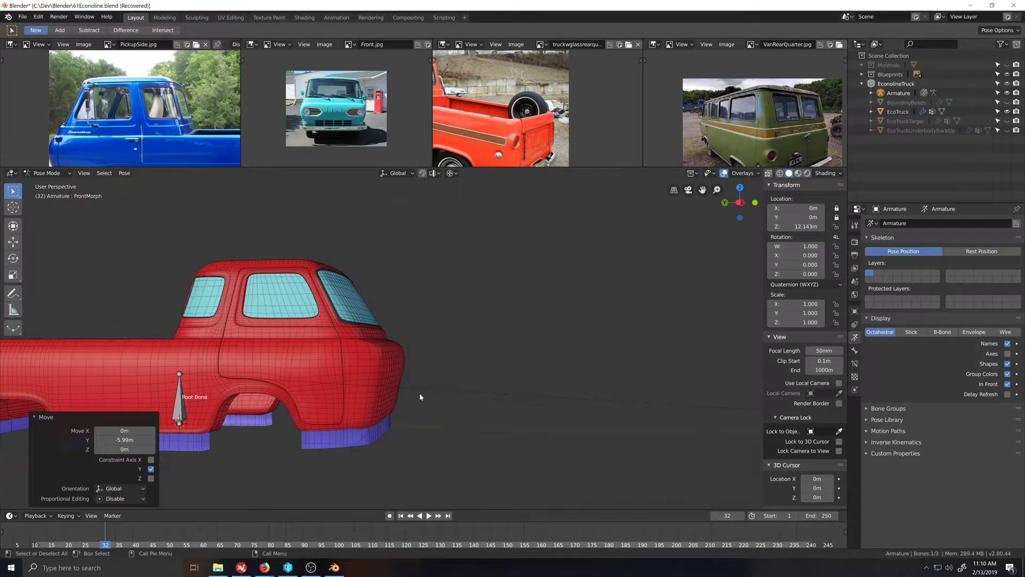
scroll(453, 371, up, 4)
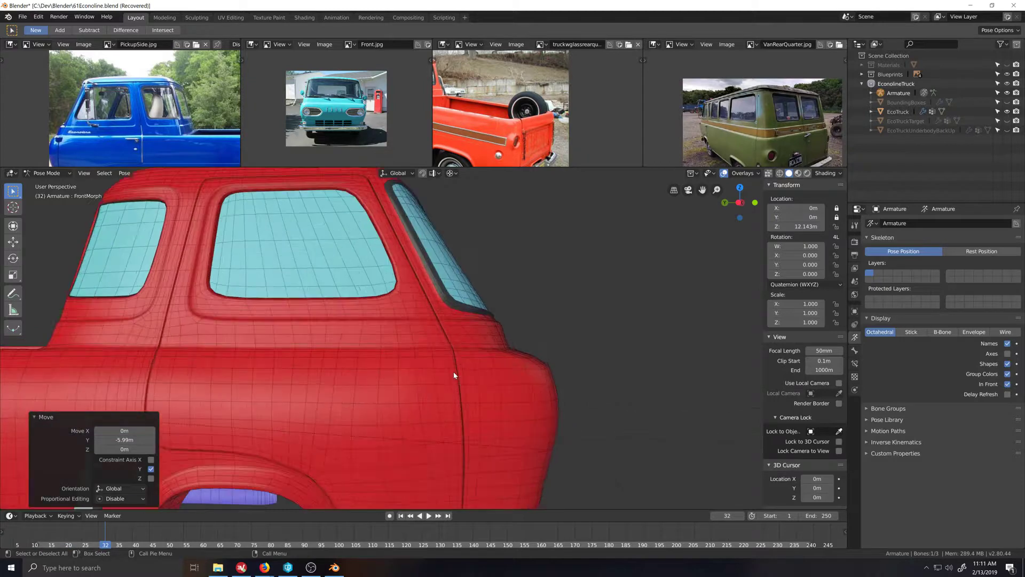
scroll(469, 401, down, 1)
scroll(469, 401, down, 2)
key(alt+g)
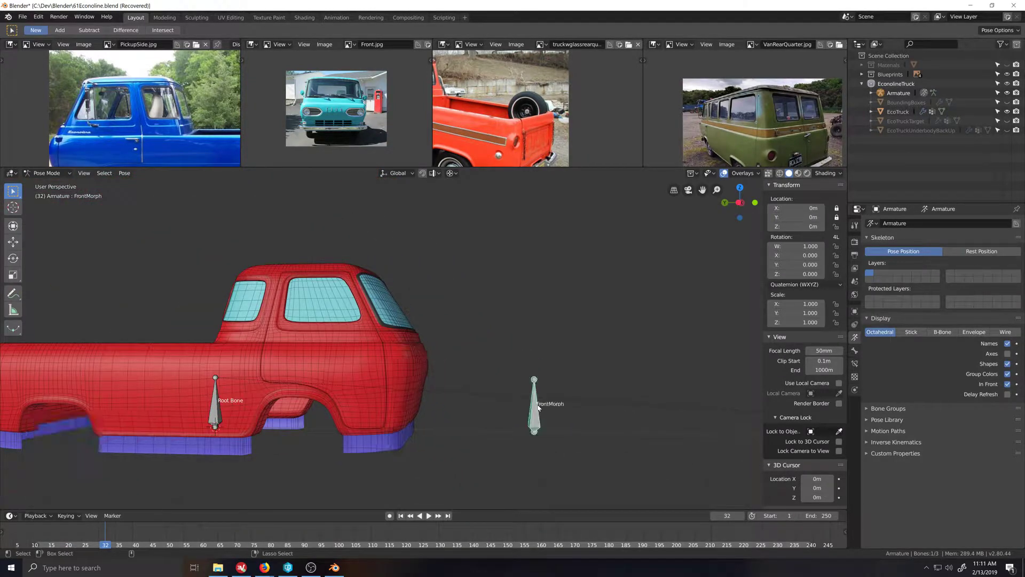
Step: Preview small FrontMorph bone moves, one free and one along global Y, from the side and front corner, cancelling both
key(g)
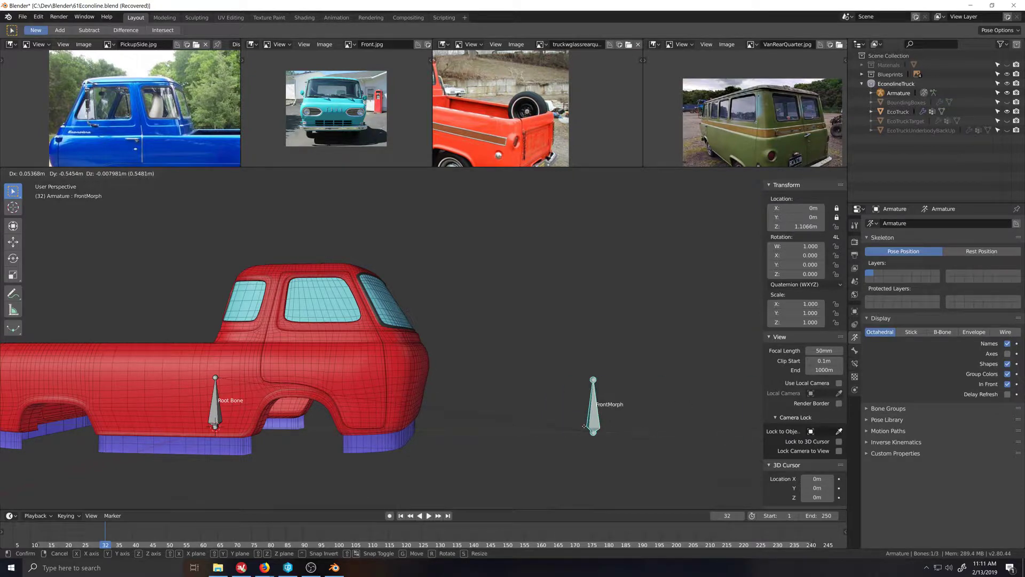
key(Escape)
middle_drag(425, 370, 398, 370)
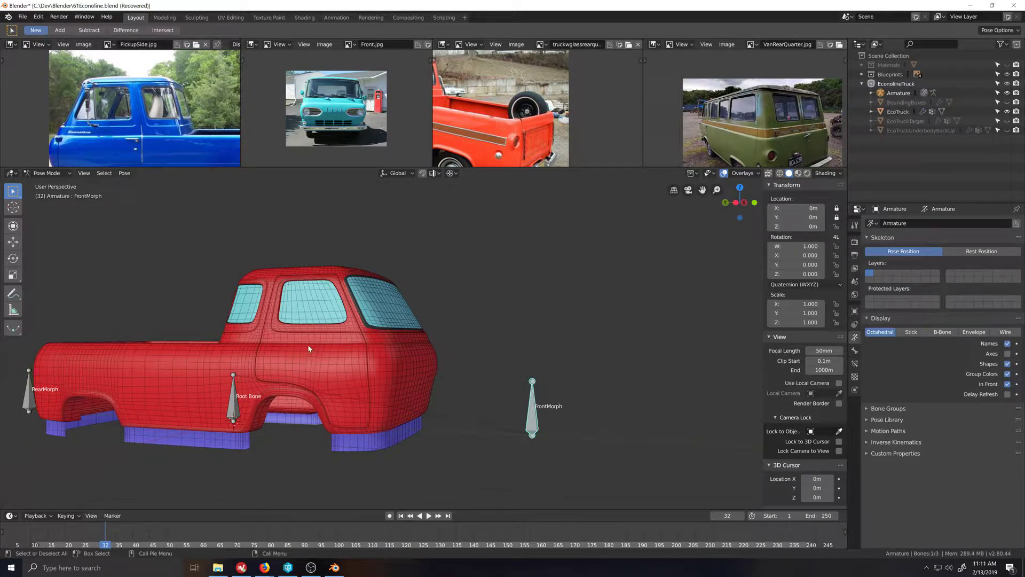
middle_drag(372, 352, 449, 398)
key(g)
key(y)
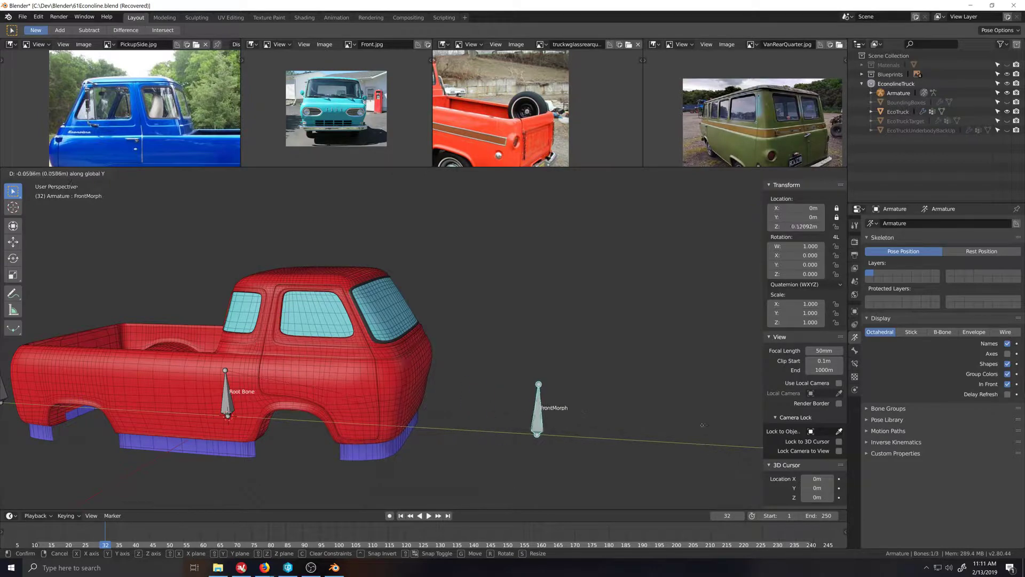
key(Escape)
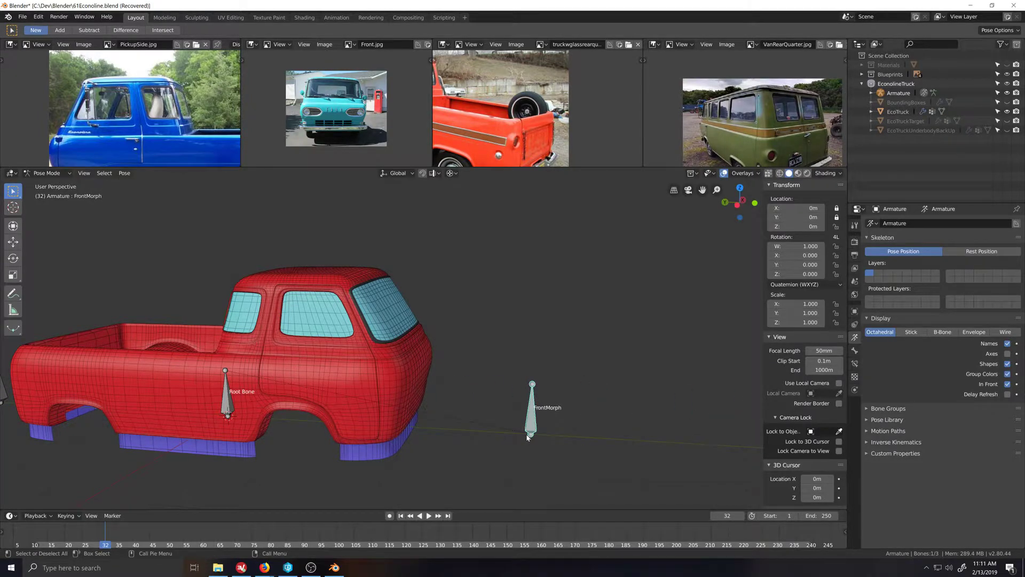
Step: Preview the whole truck's shape by pulling the FrontMorph bone freely forward twice, cancelling each move
scroll(527, 437, down, 2)
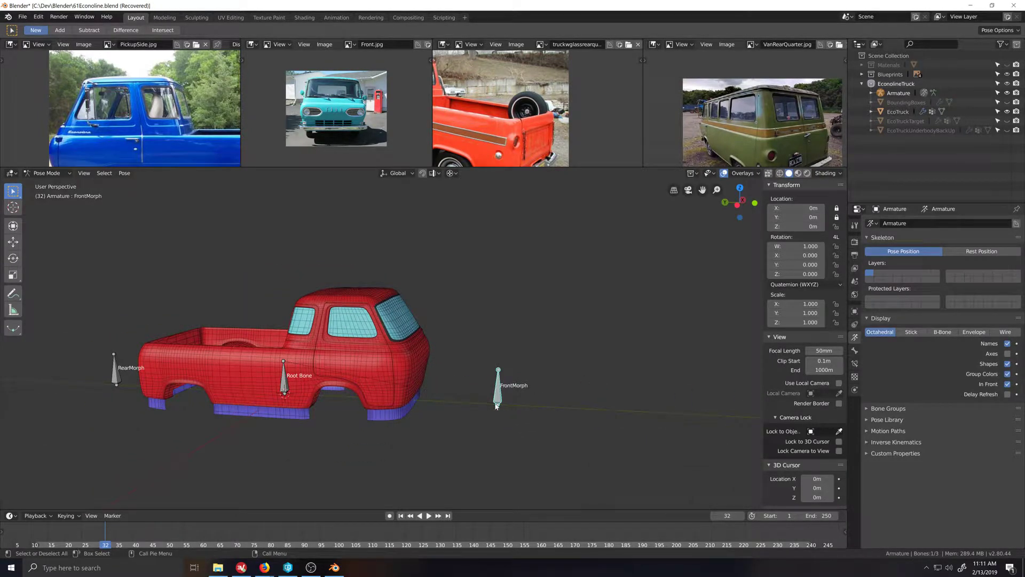
key(g)
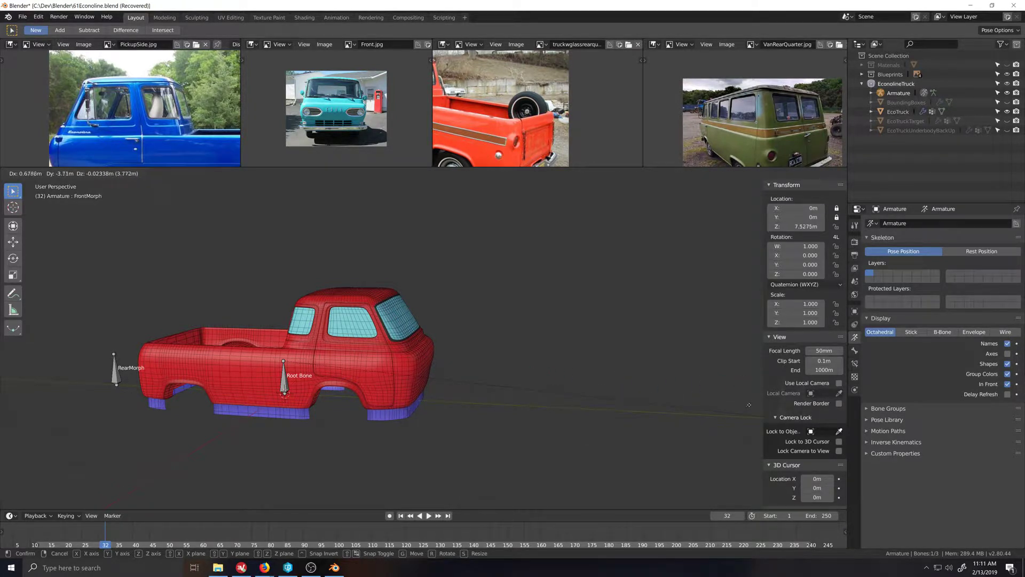
key(Escape)
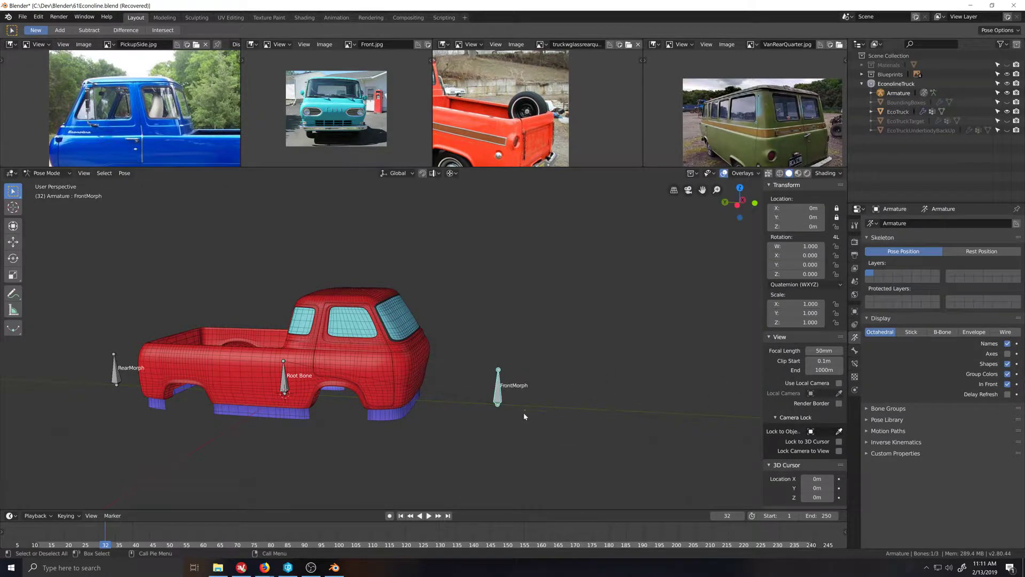
key(g)
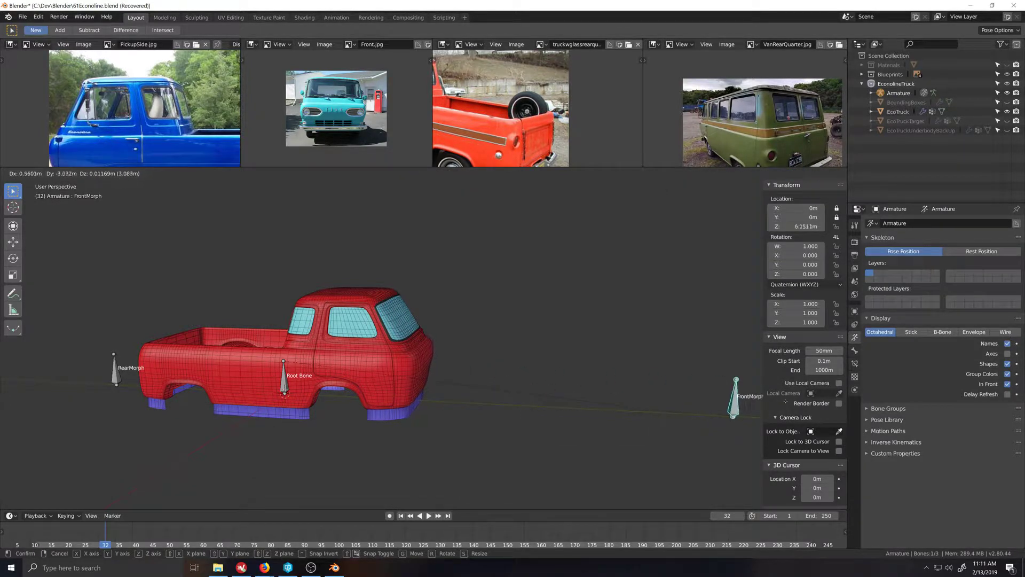
key(Escape)
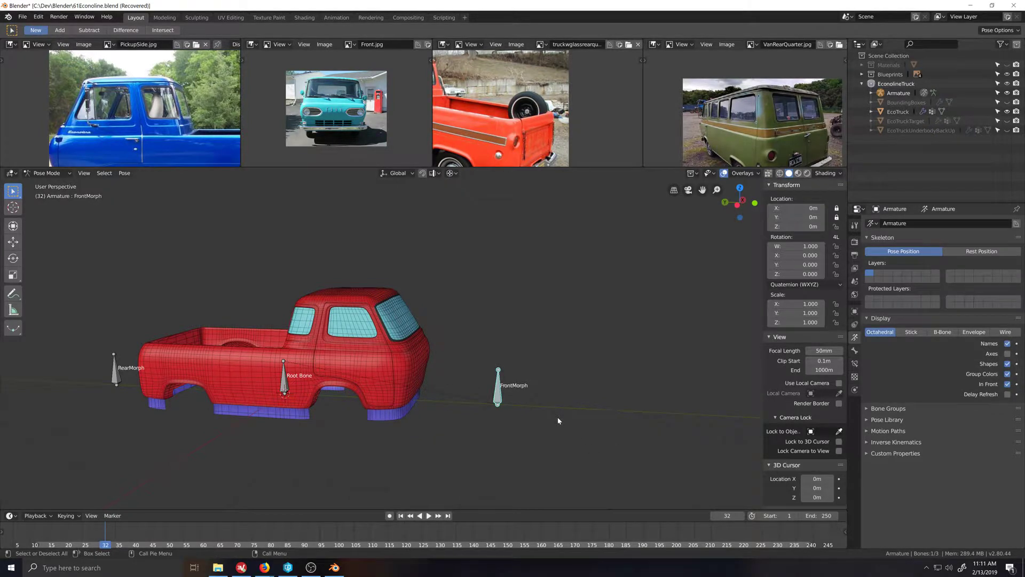
scroll(500, 395, up, 2)
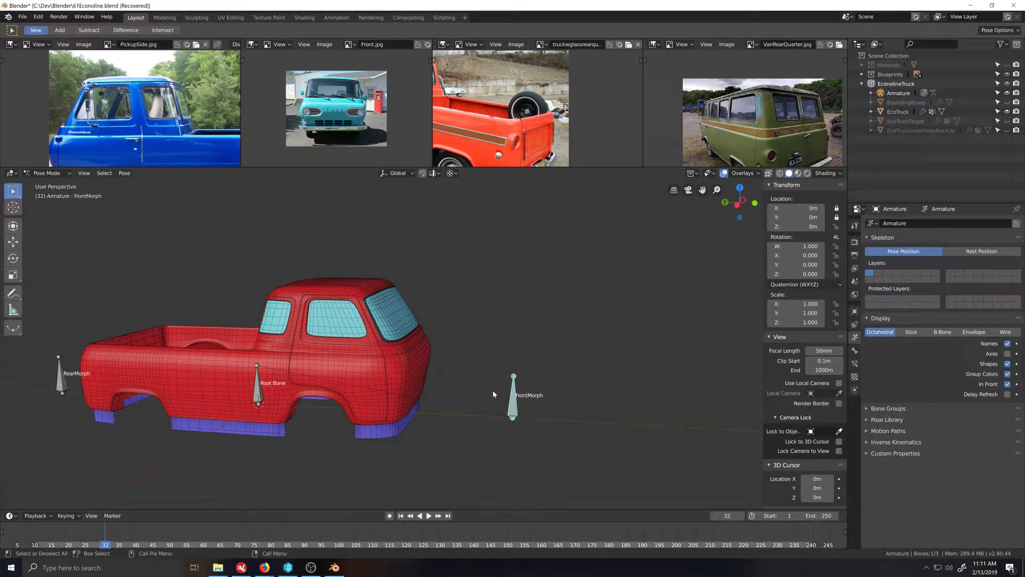
scroll(473, 405, down, 2)
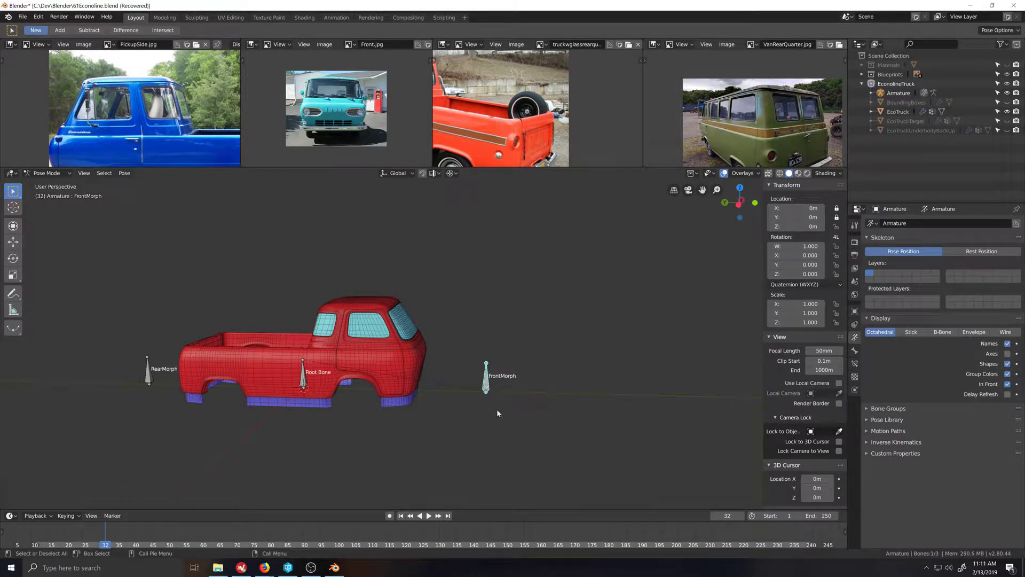
Step: Duplicate the FrontMorph bone in the armature's Edit Mode and raise the copy about 1.23 m along global Z
key(Tab)
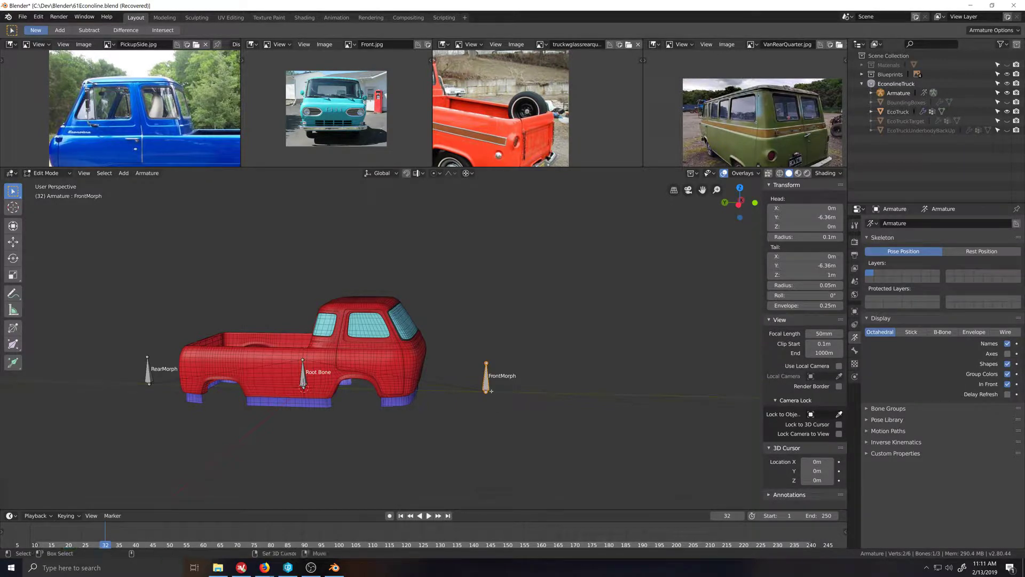
key(shift+d)
right_click(490, 375)
key(g)
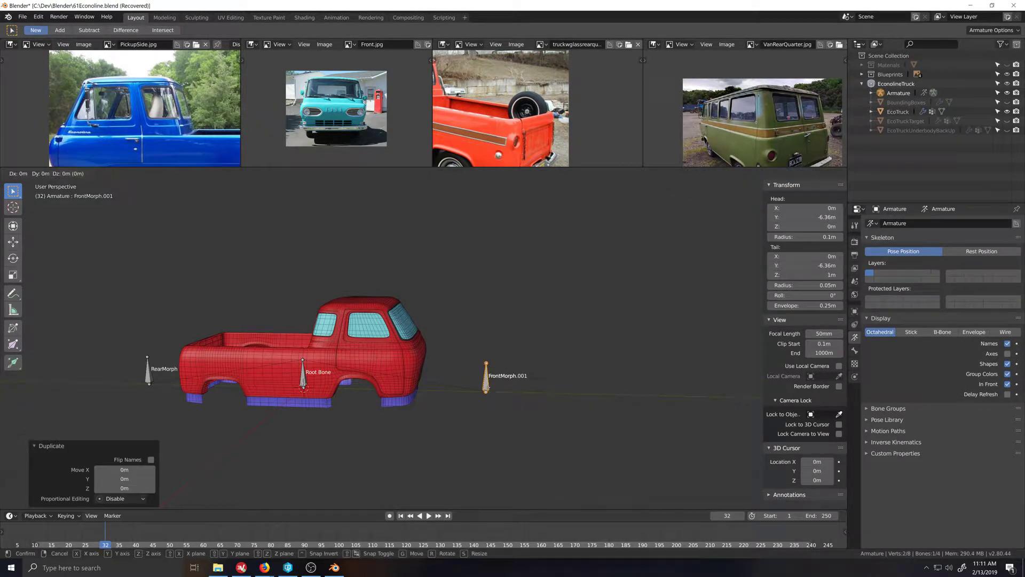
key(z)
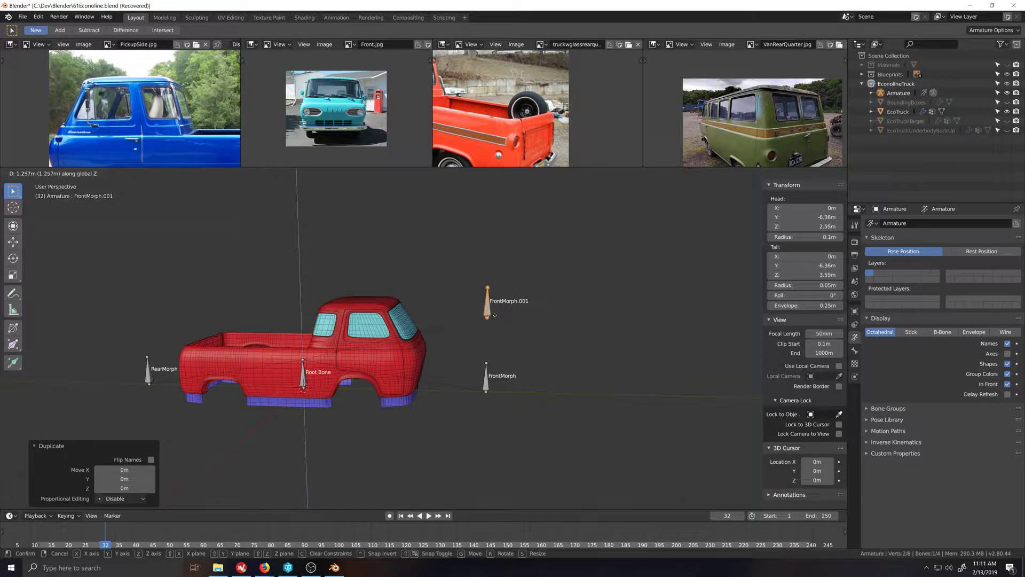
click(493, 316)
Step: Rename the duplicated upper bone as WindMorph in its bone properties
click(855, 350)
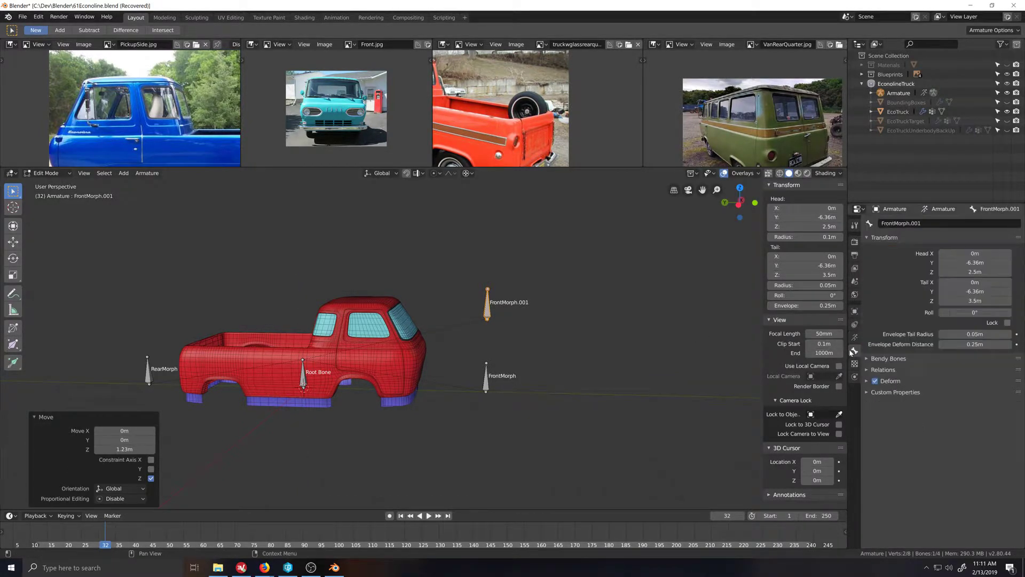
double_click(901, 223)
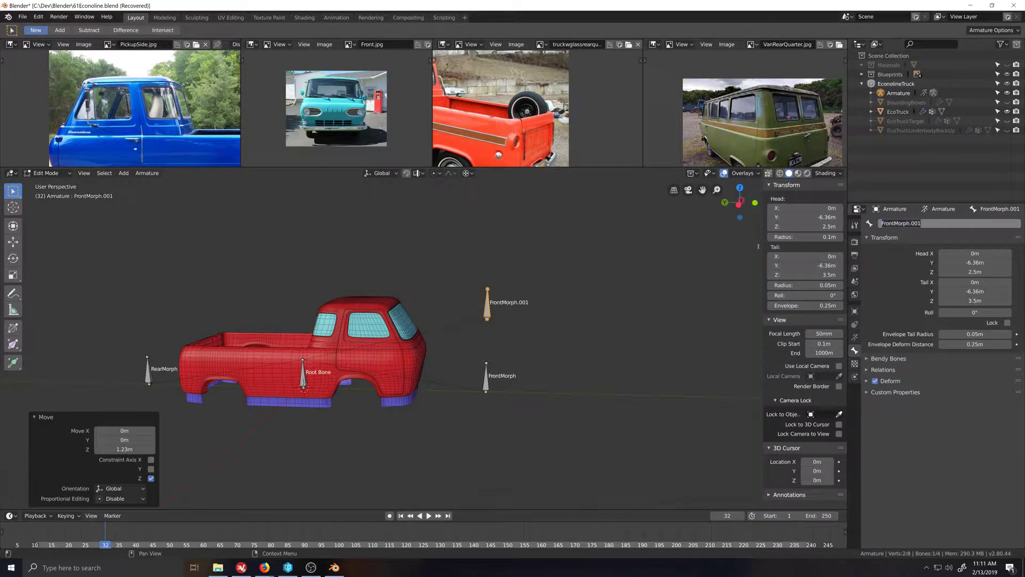
text(WionMorph)
key(Return)
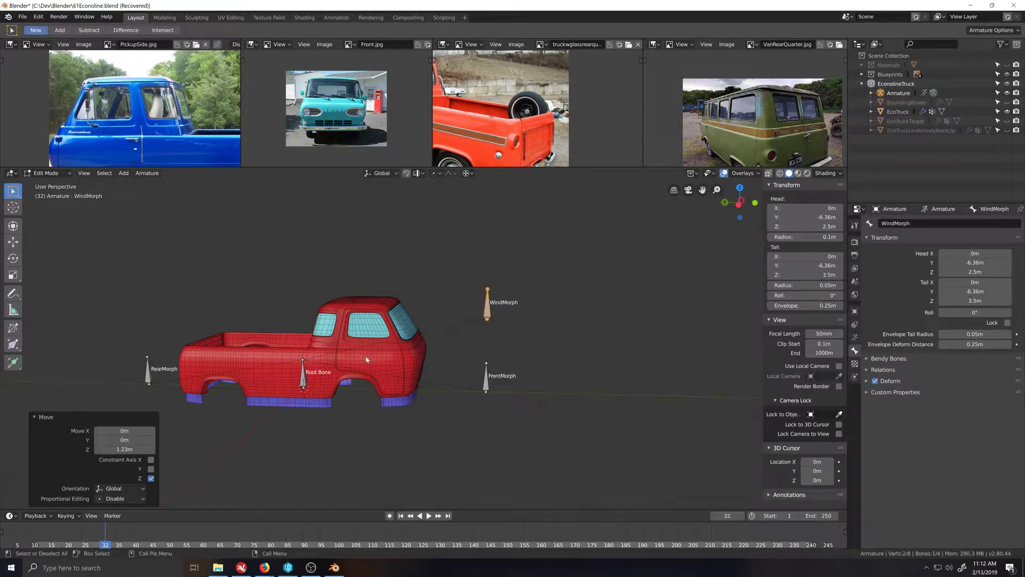
Step: Return the armature to Object Mode and select the EcoTruck body
key(ctrl+Tab)
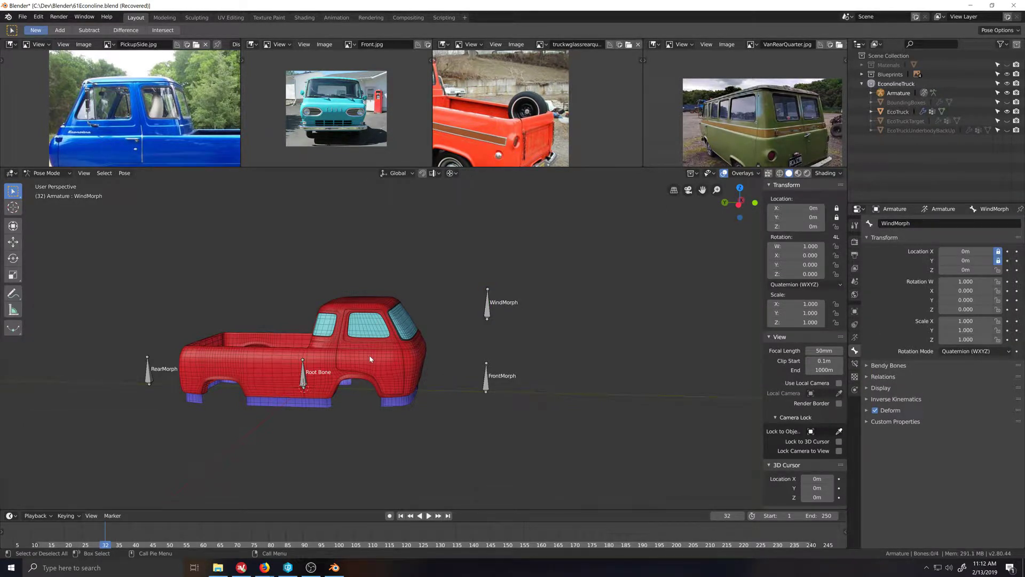
key(ctrl+Tab)
click(374, 357)
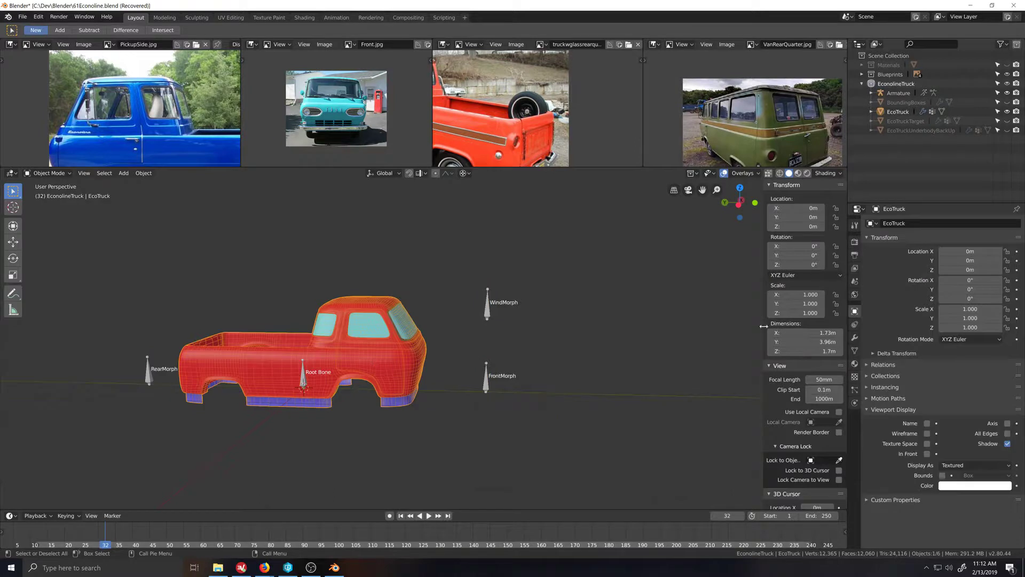
Step: Add a new vertex group named WindMorph to the EcoTruck mesh
click(854, 350)
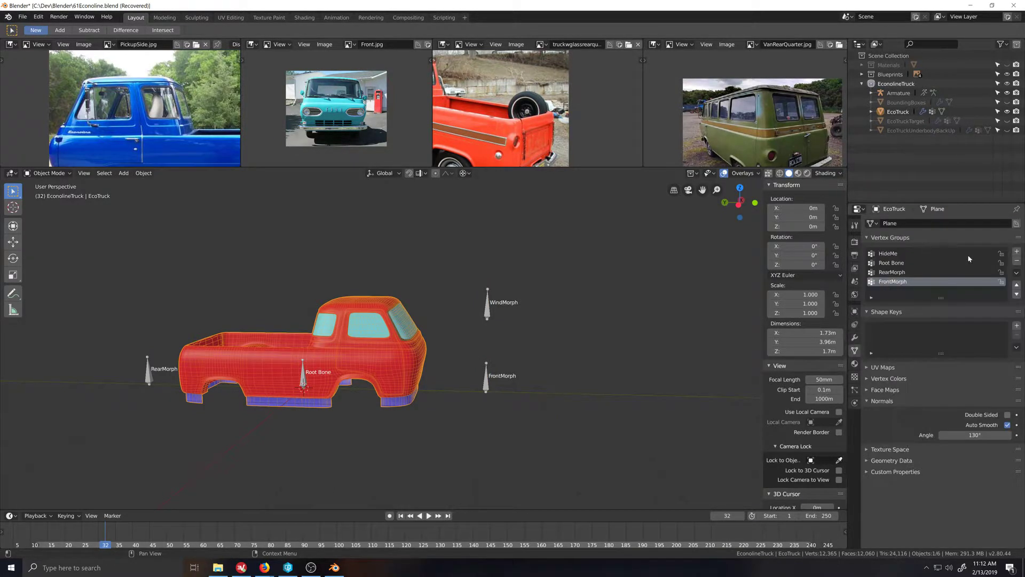
click(1017, 251)
double_click(889, 291)
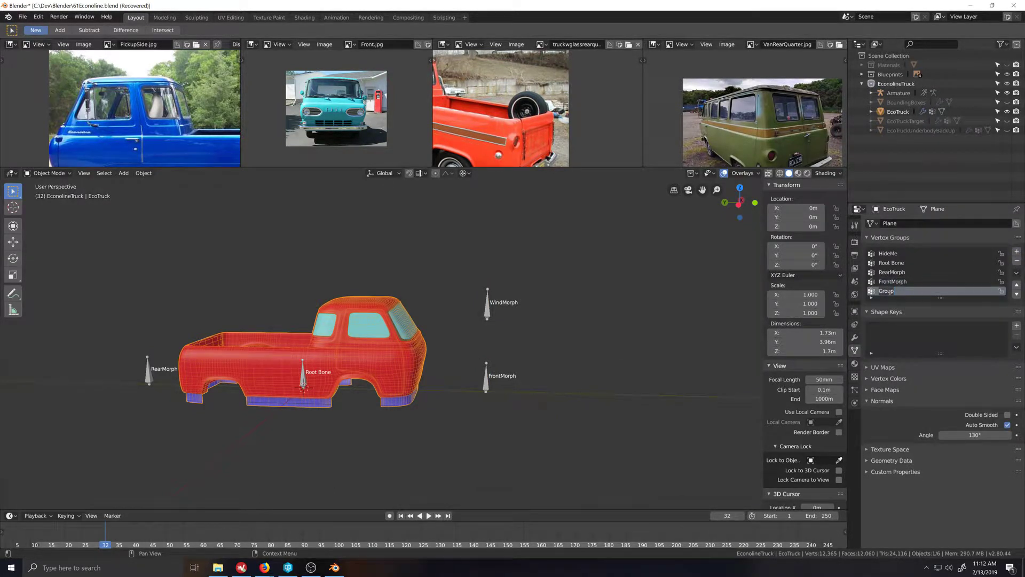
text(WindMorph)
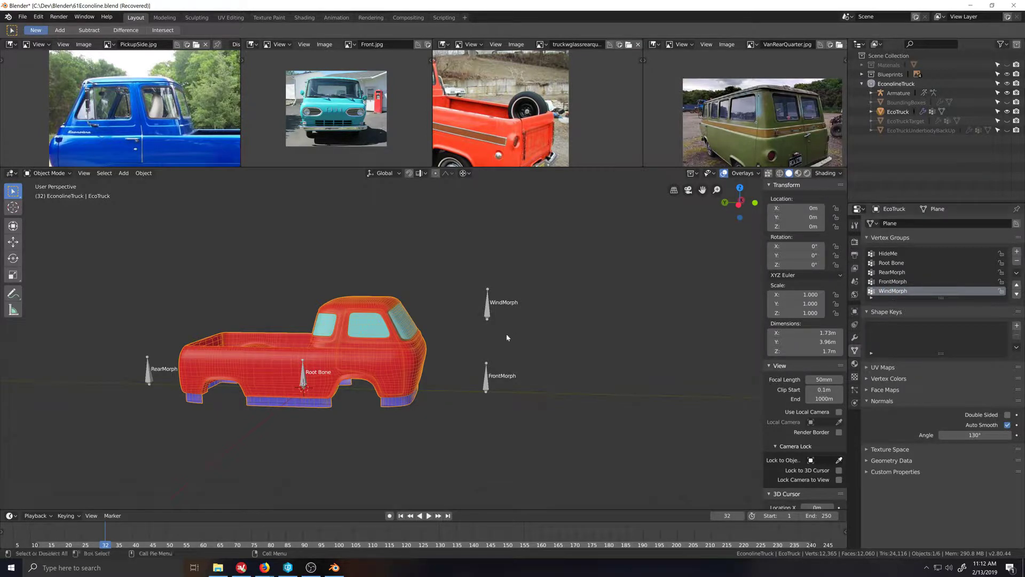
Step: Open EcoTruck in Edit Mode and, in the left orthographic view, select the horizontal edge loop just below the windshield
scroll(403, 350, up, 2)
key(alt+a)
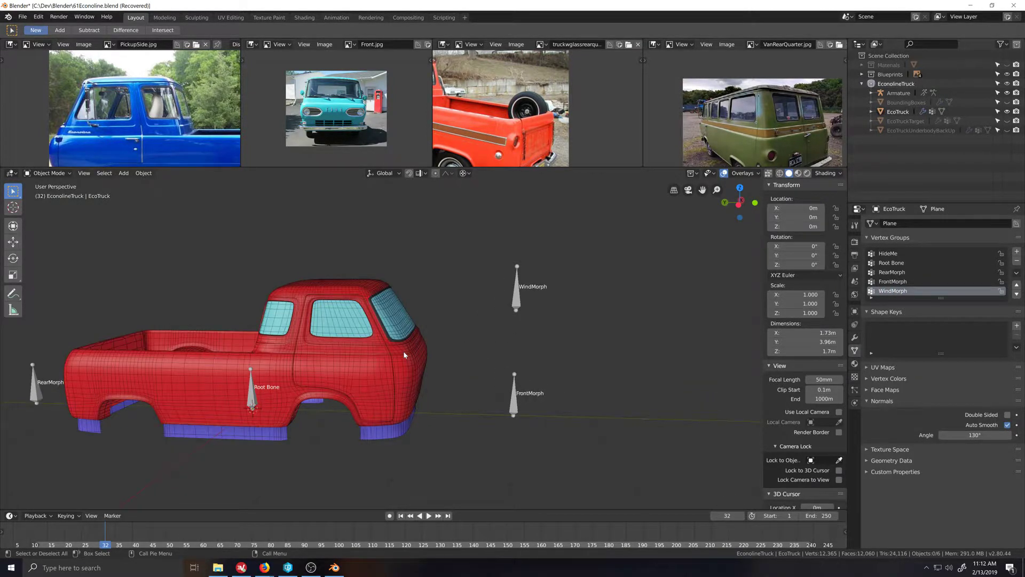
click(402, 351)
key(Tab)
scroll(475, 354, up, 3)
key(alt+a)
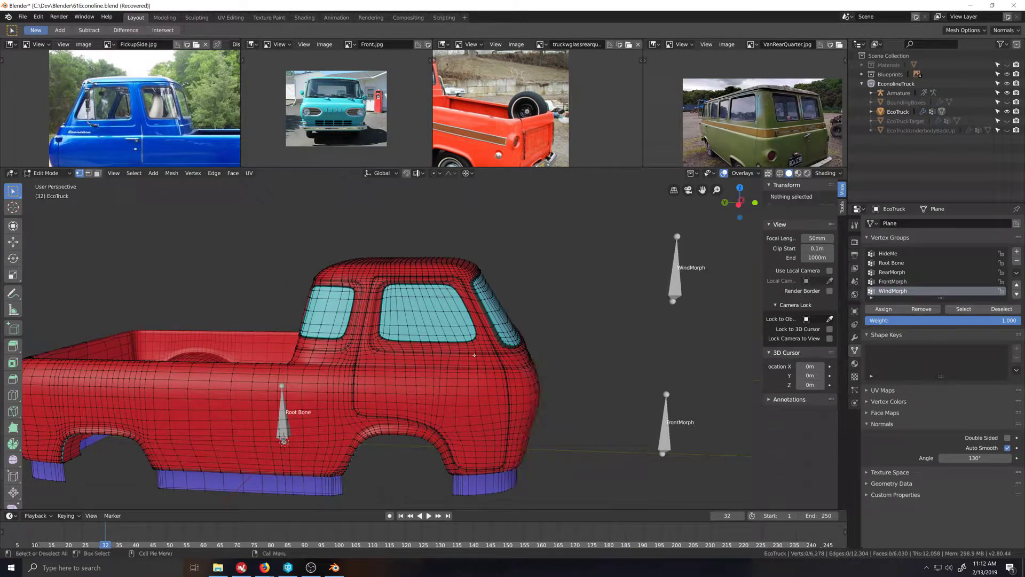
key(ctrl+KP_3)
scroll(474, 355, up, 5)
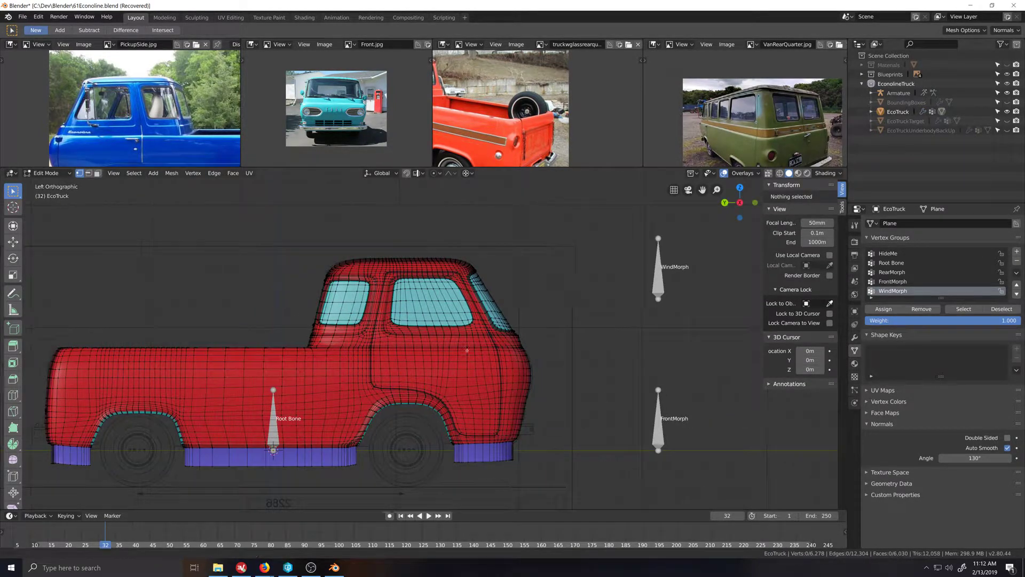
scroll(555, 343, up, 3)
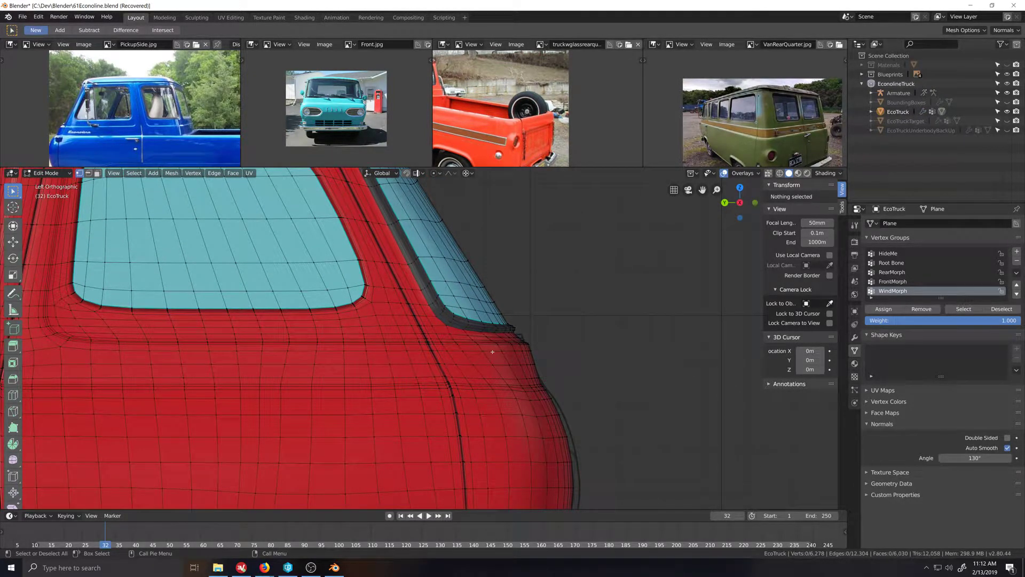
alt+click(480, 339)
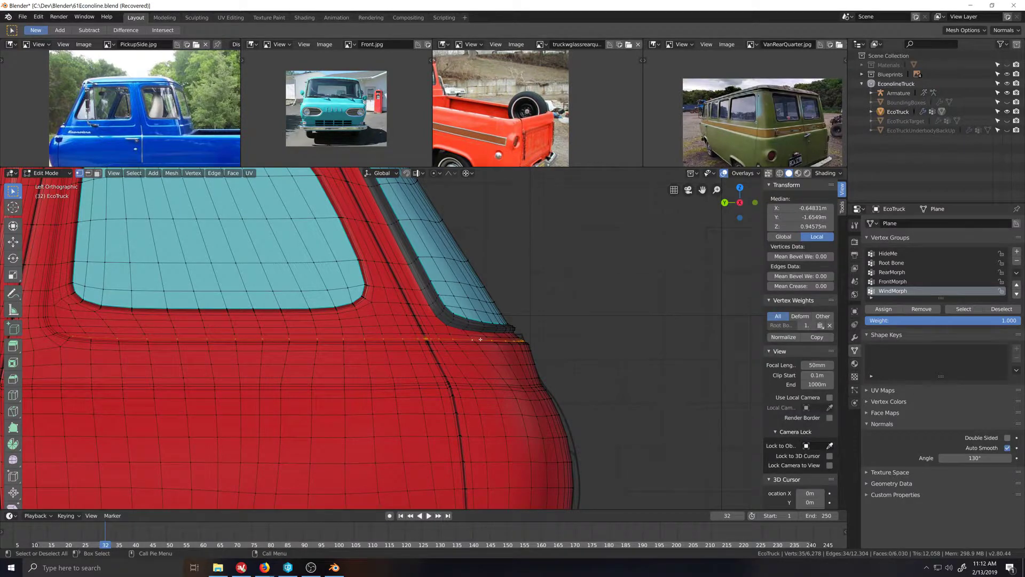
Step: Add the vertical loop crossing the roof and door window to the selection, keeping only its part above the horizontal loop and including the corner vertex
scroll(480, 339, down, 4)
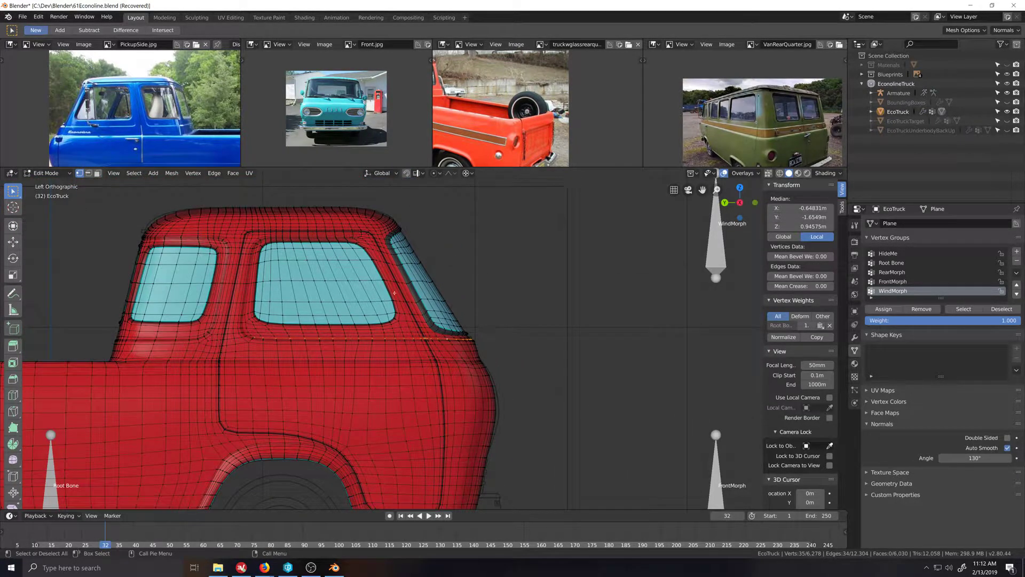
alt+shift+click(388, 369)
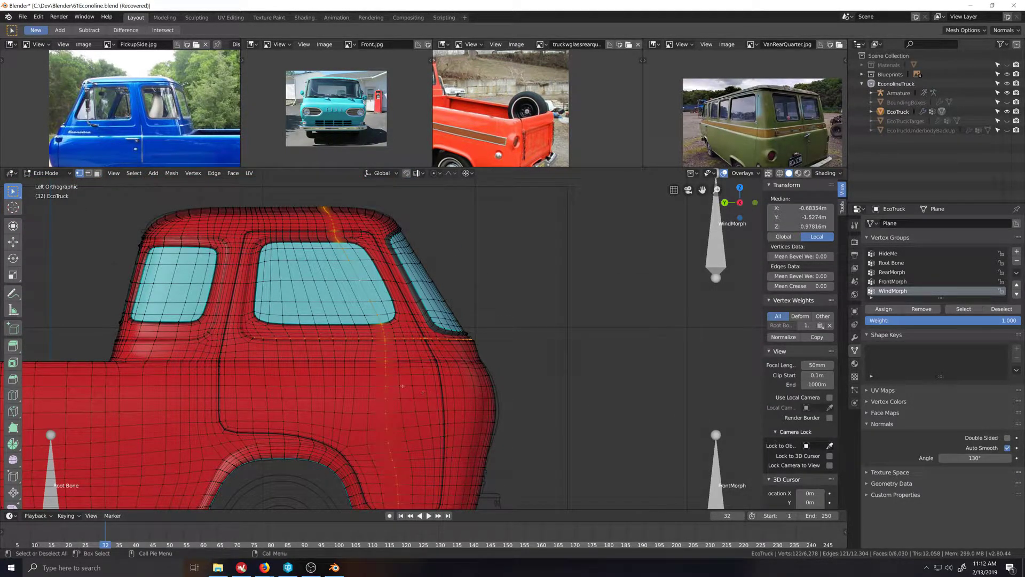
scroll(391, 366, down, 3)
key(alt+z)
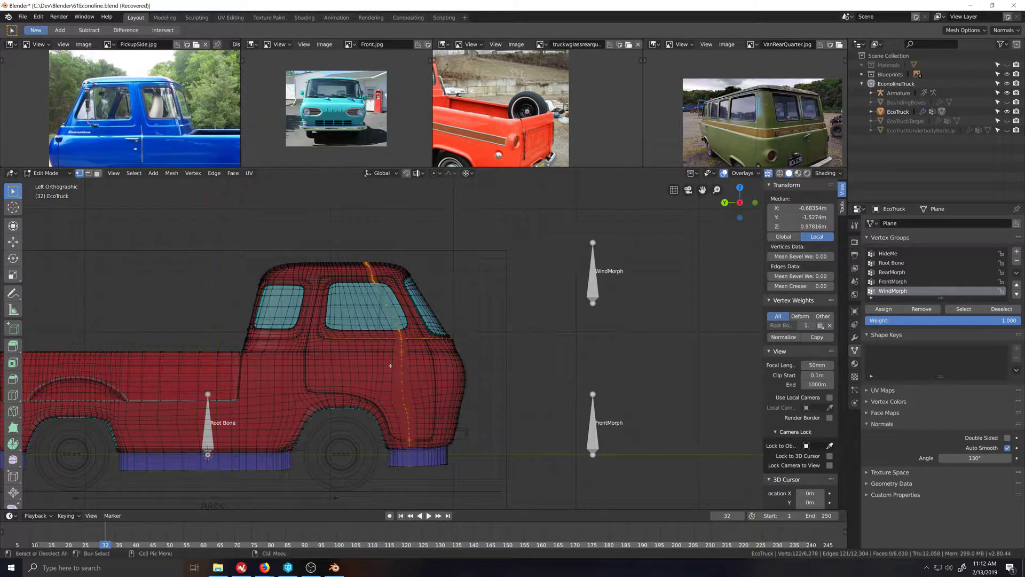
key(c)
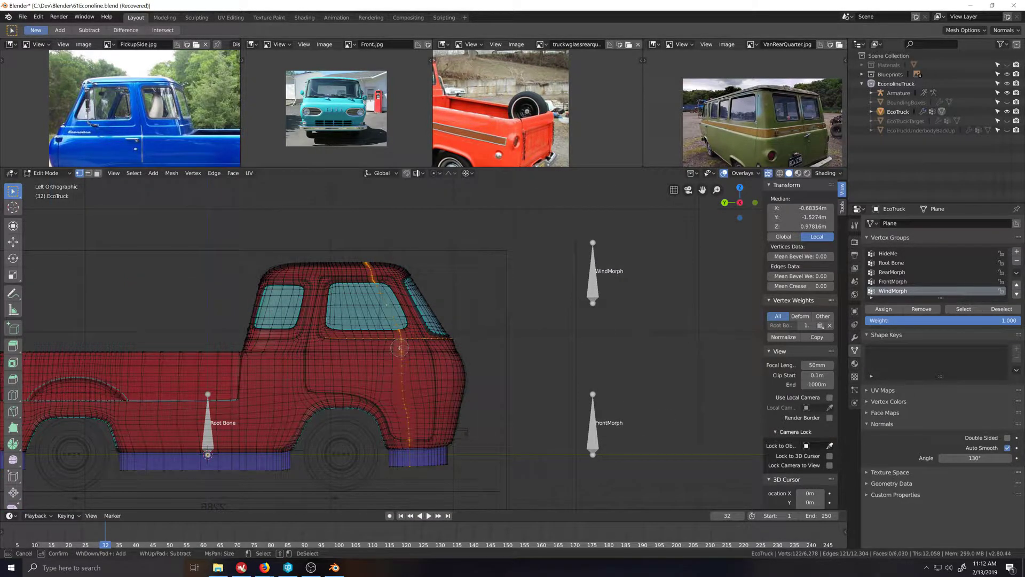
mouse_move(400, 347)
middle_down()
mouse_move(416, 467)
mouse_move(379, 351)
mouse_move(388, 335)
mouse_move(331, 332)
mouse_move(358, 270)
middle_up()
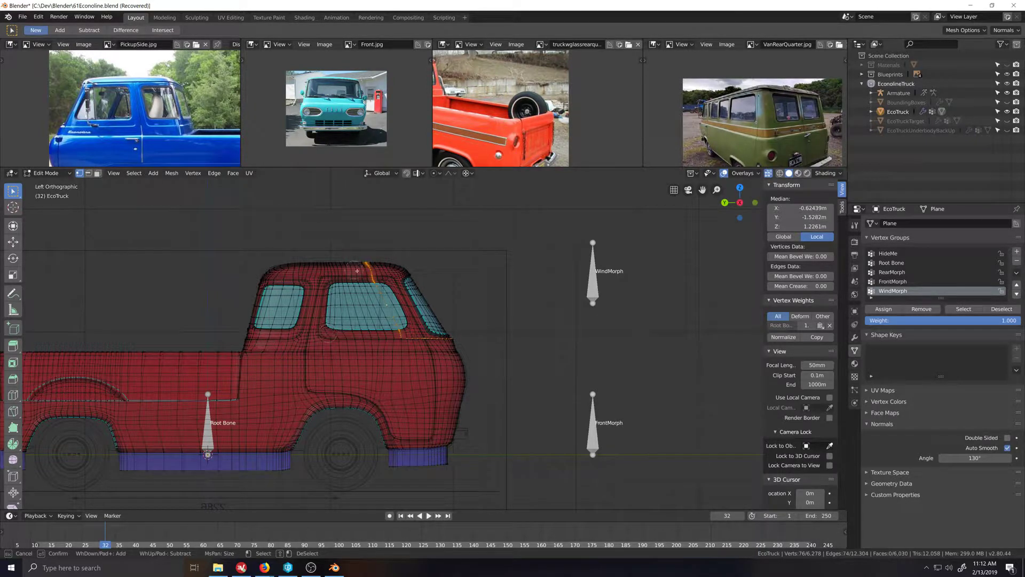
key(Escape)
scroll(386, 342, up, 5)
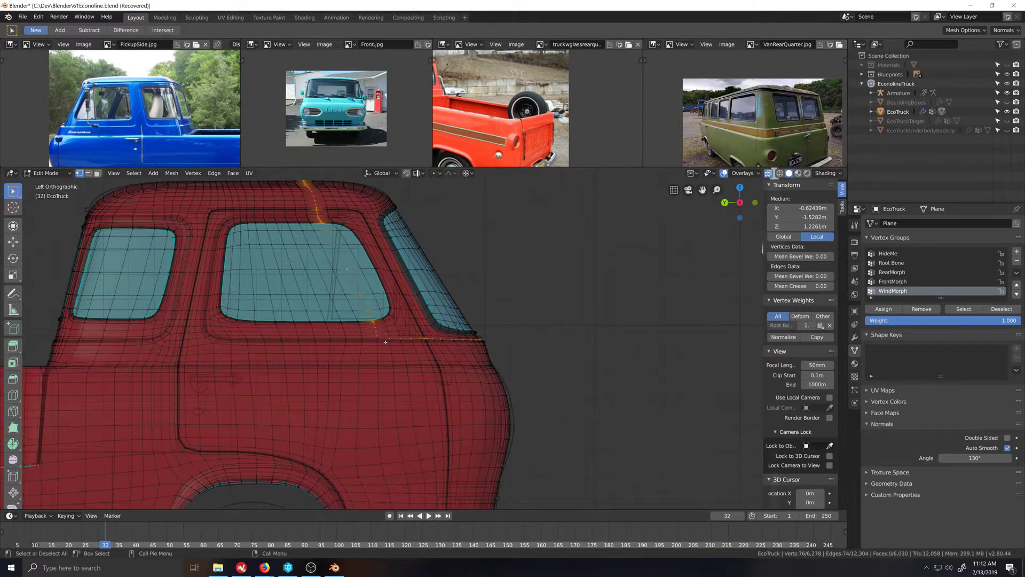
scroll(386, 341, up, 4)
shift+click(327, 340)
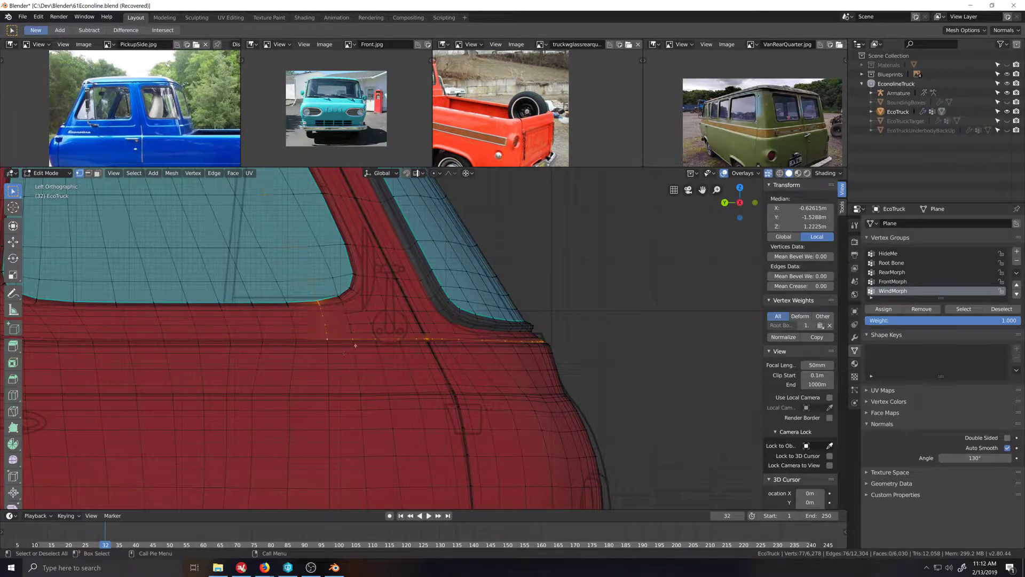
Step: Select the whole windshield section of the cab by hiding its boundary loops and revealing them again as part of the selection
scroll(322, 402, down, 4)
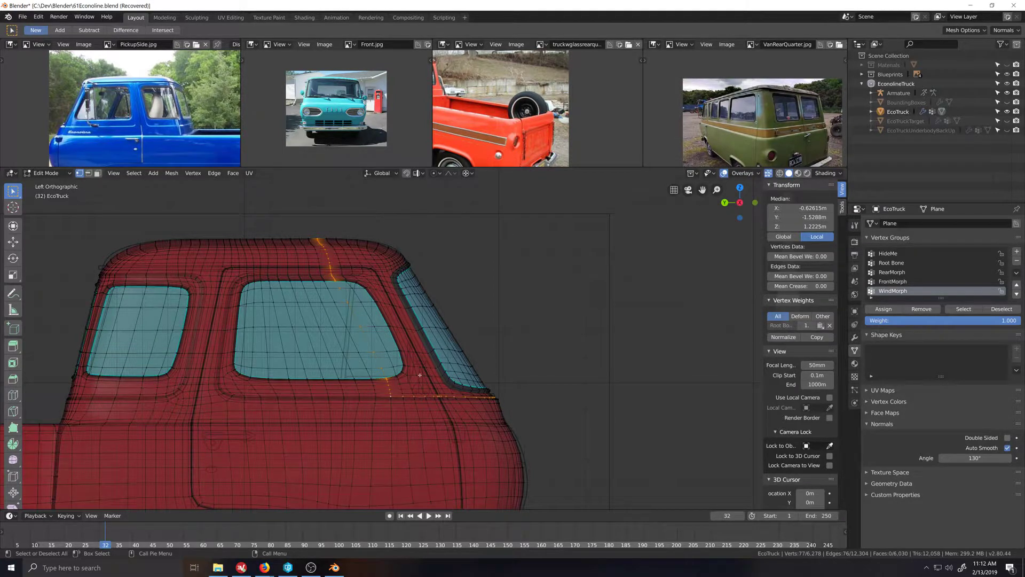
key(h)
key(alt+h)
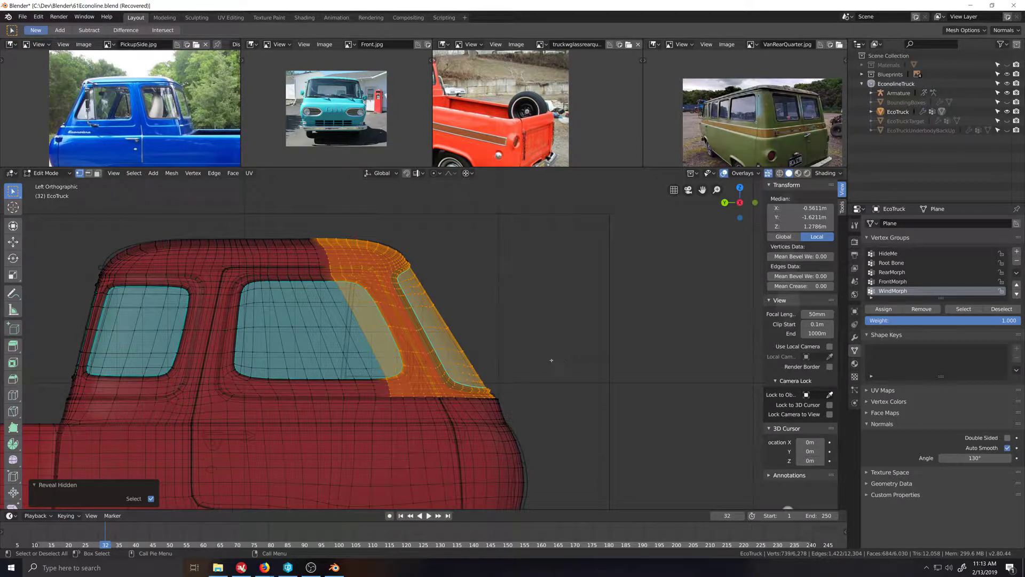
scroll(533, 360, up, 2)
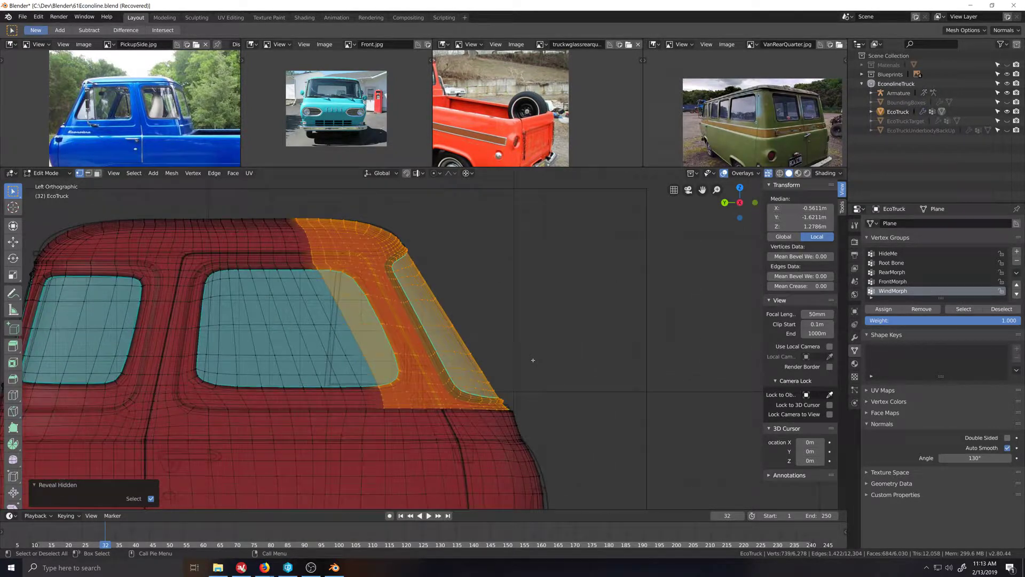
scroll(512, 395, down, 2)
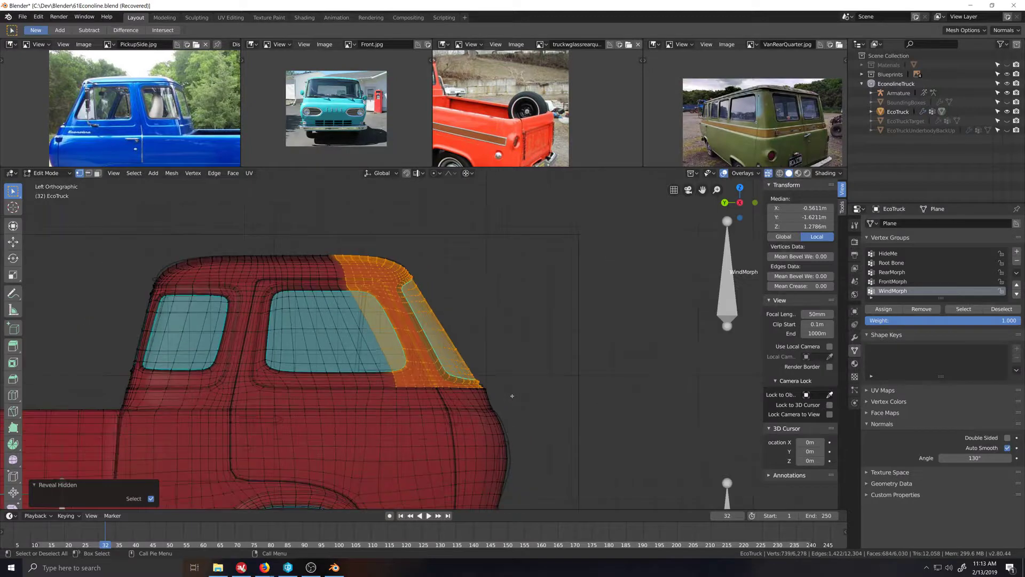
Step: Lock the RearMorph and FrontMorph vertex groups against weight changes
scroll(450, 394, down, 5)
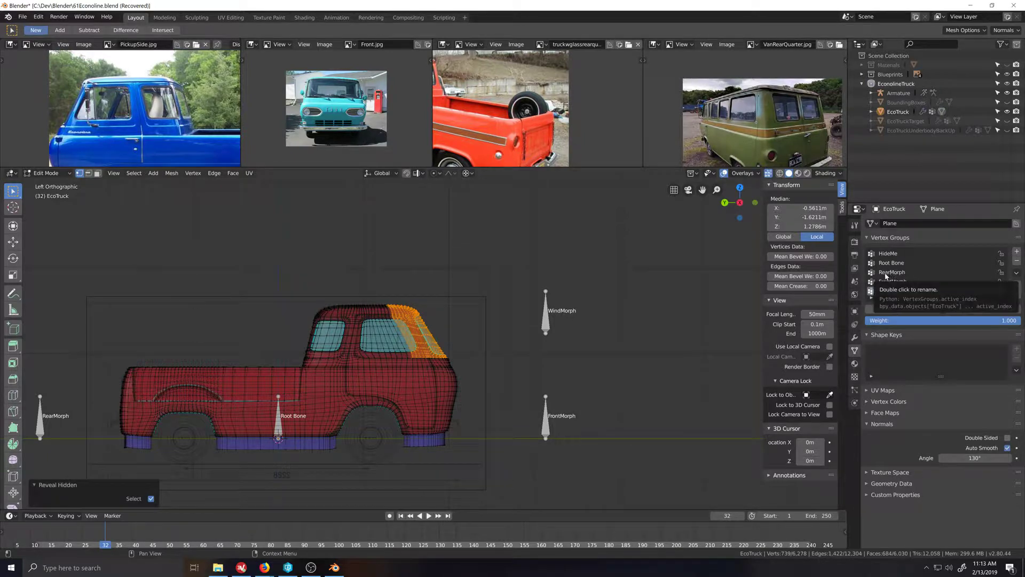
click(1002, 273)
click(1002, 282)
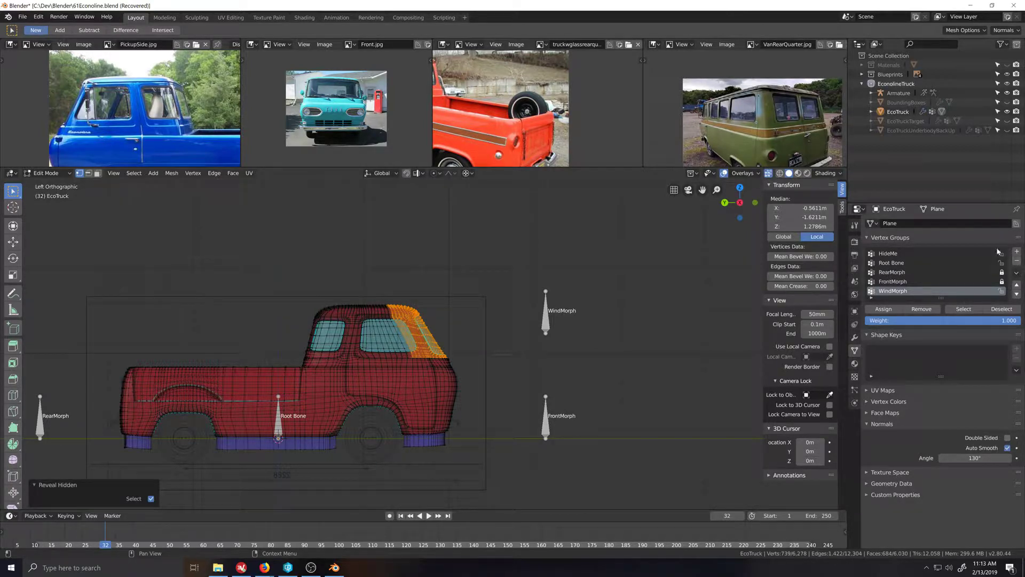
scroll(525, 395, down, 2)
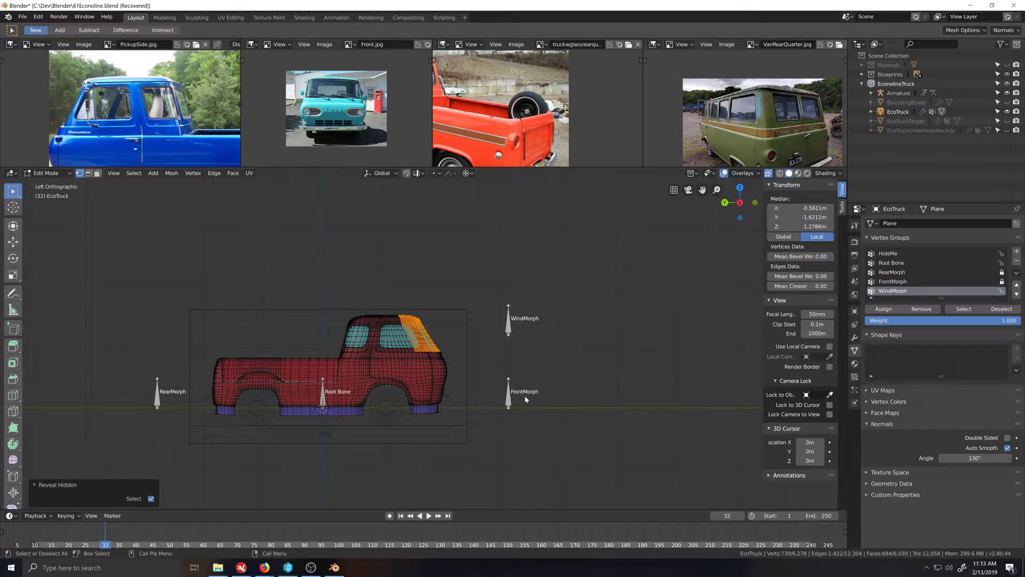
scroll(525, 395, up, 4)
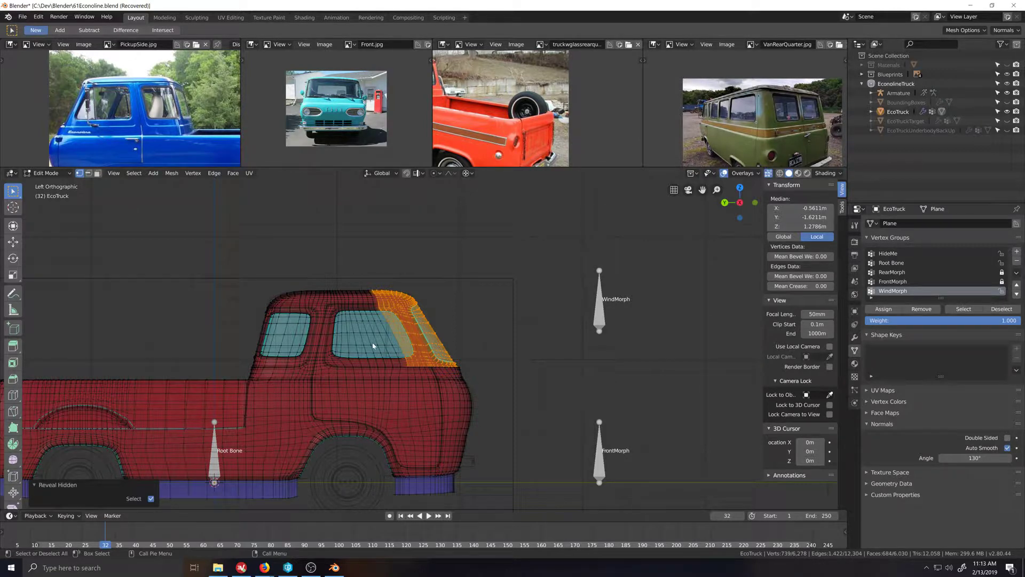
scroll(371, 366, down, 1)
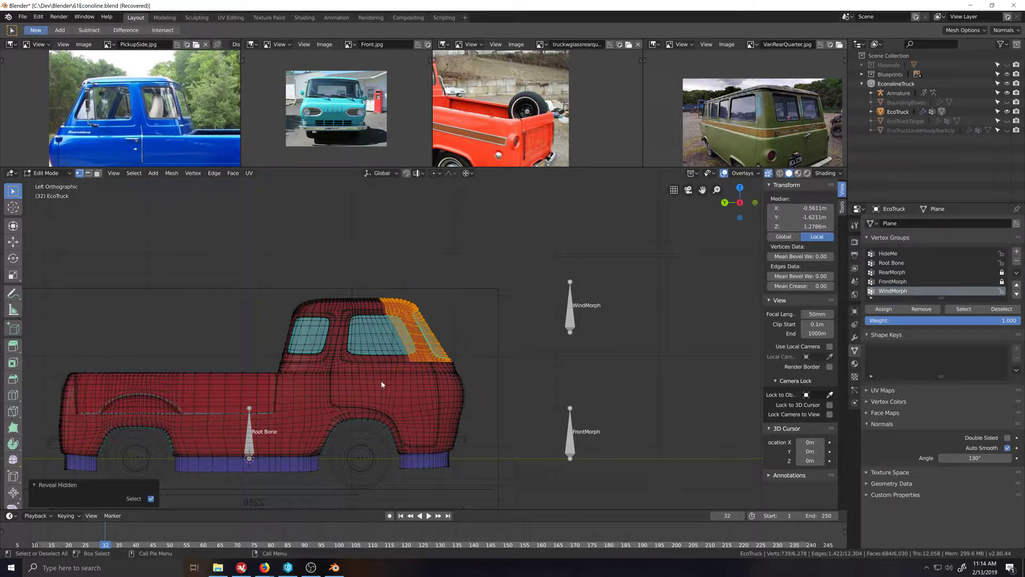
Step: Switch EcoTruck to Weight Paint mode and examine the selected vertices around the windshield and door window
scroll(381, 383, down, 4)
click(68, 173)
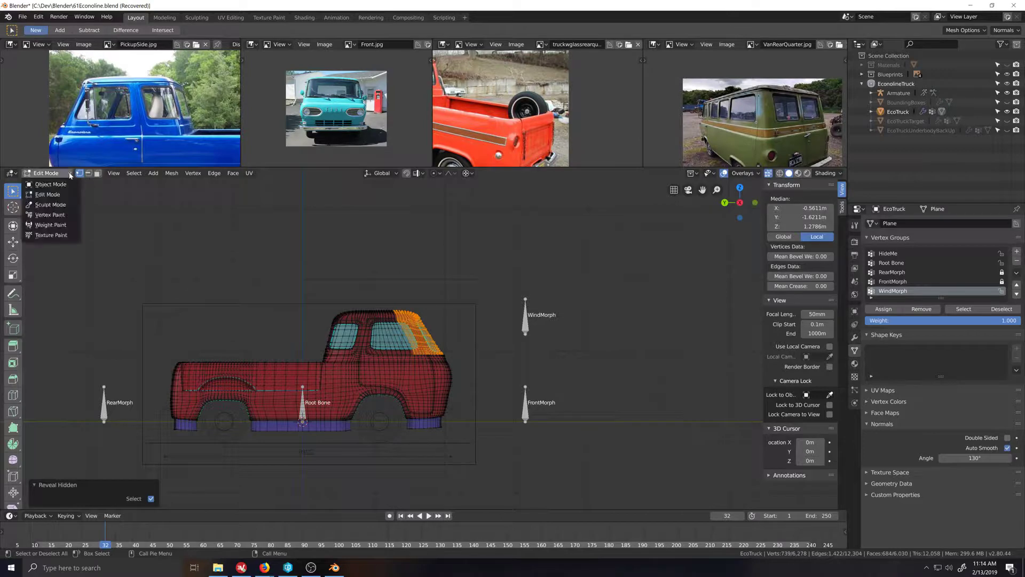
click(50, 225)
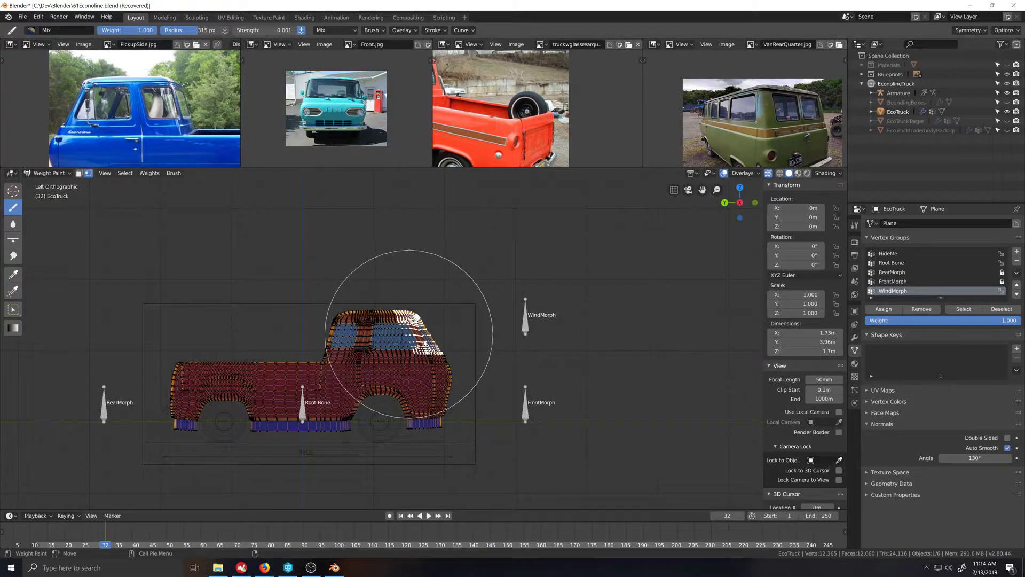
scroll(409, 334, up, 6)
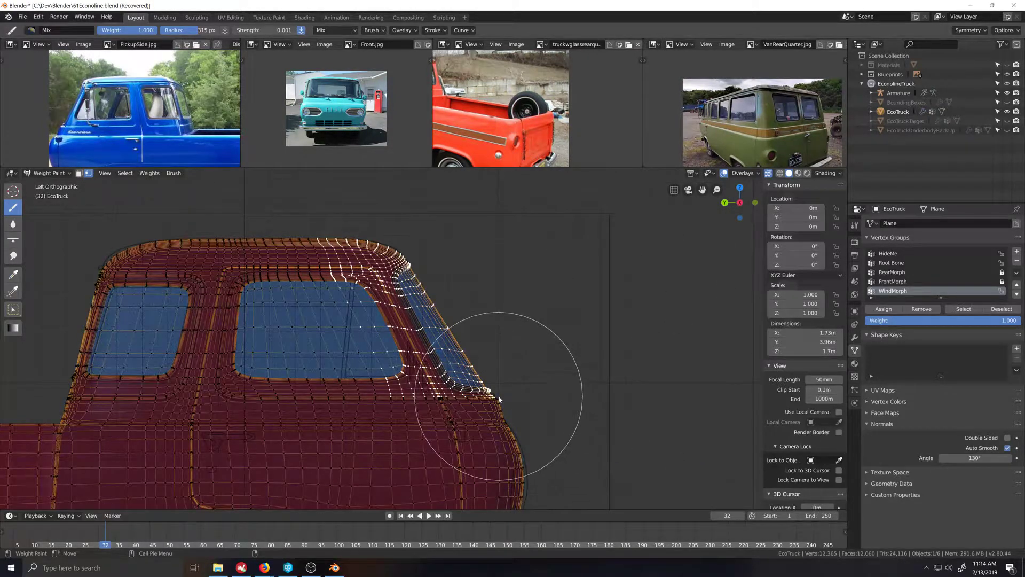
scroll(465, 416, up, 4)
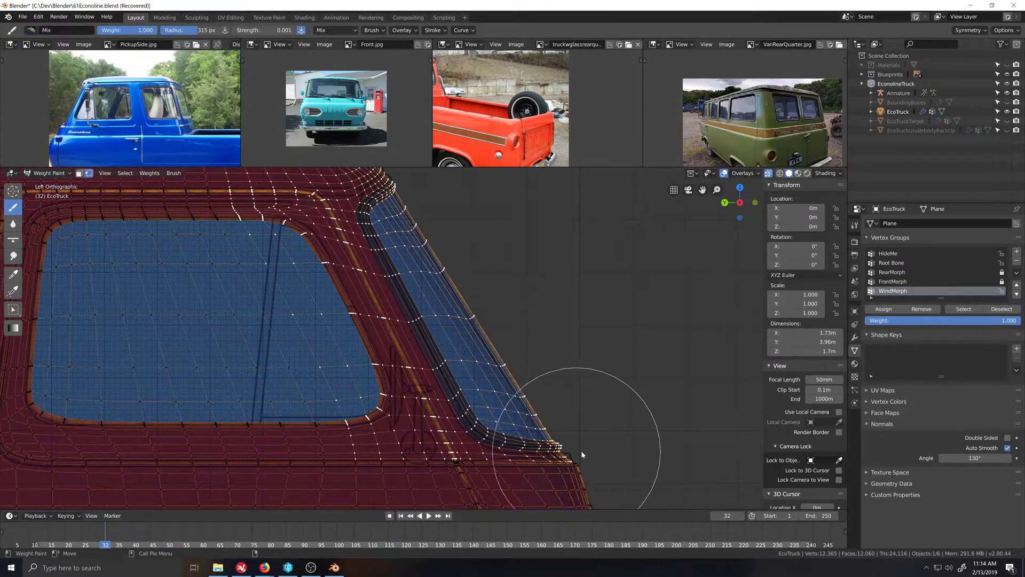
scroll(422, 444, down, 1)
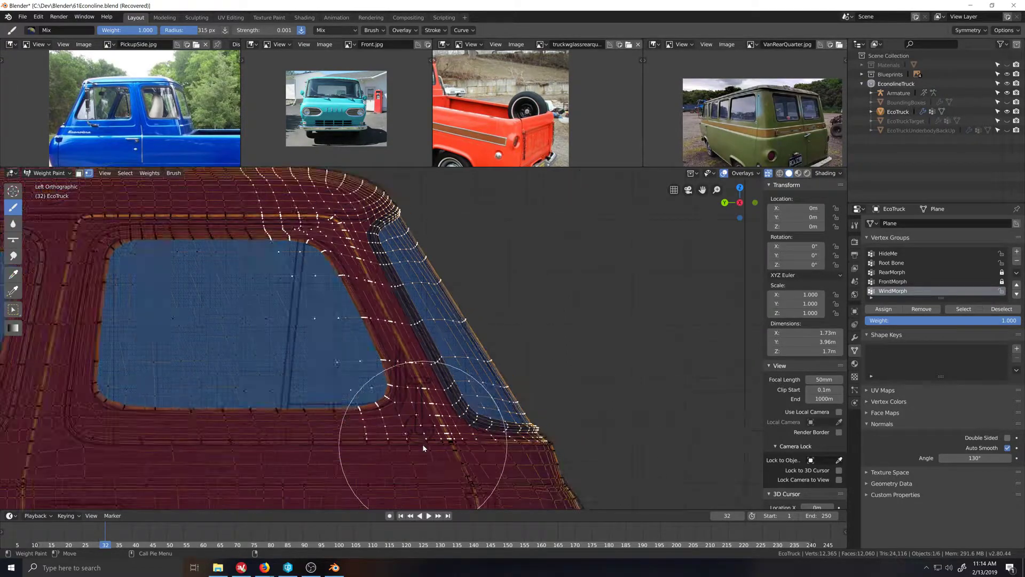
scroll(422, 443, down, 2)
scroll(422, 444, up, 4)
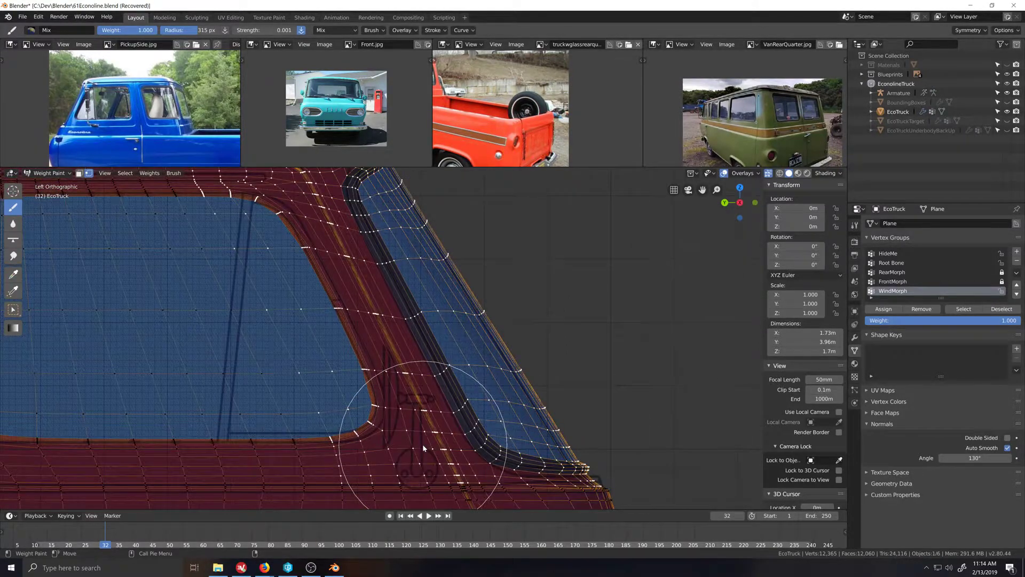
scroll(424, 447, down, 8)
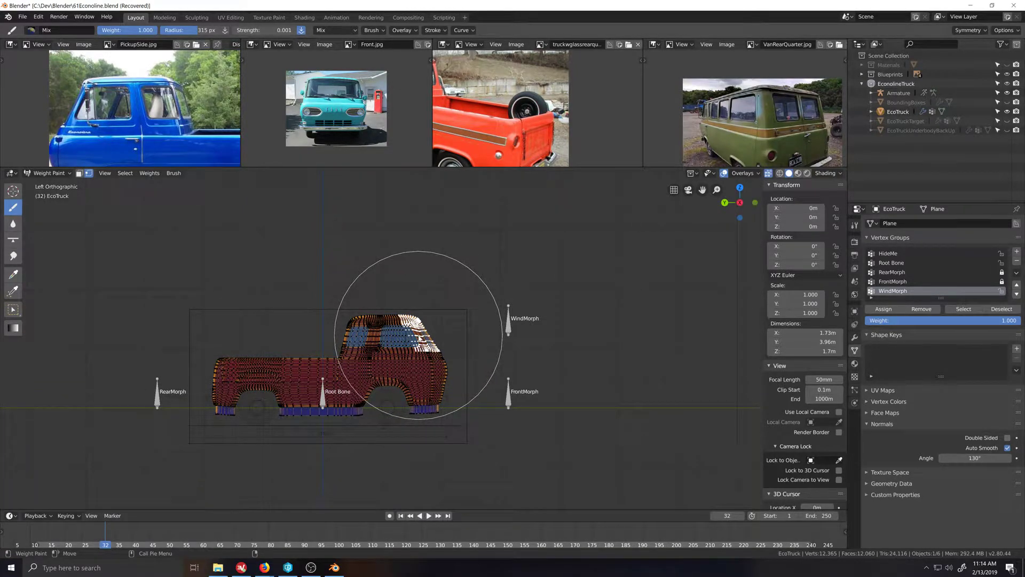
Step: Return to Object Mode, then put the armature in Pose Mode with the WindMorph bone selected
click(65, 174)
click(43, 182)
click(509, 333)
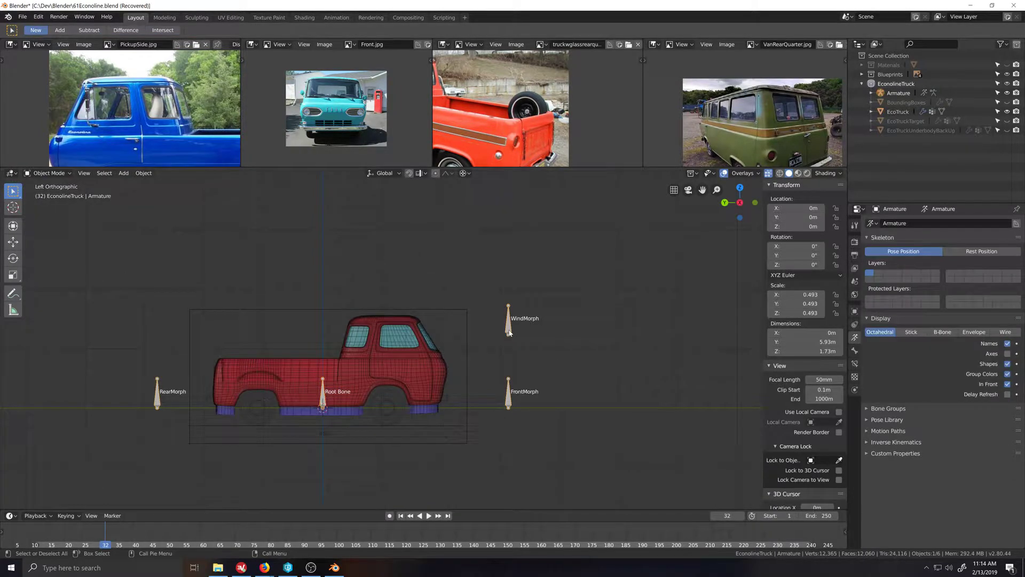
key(ctrl+Tab)
click(509, 333)
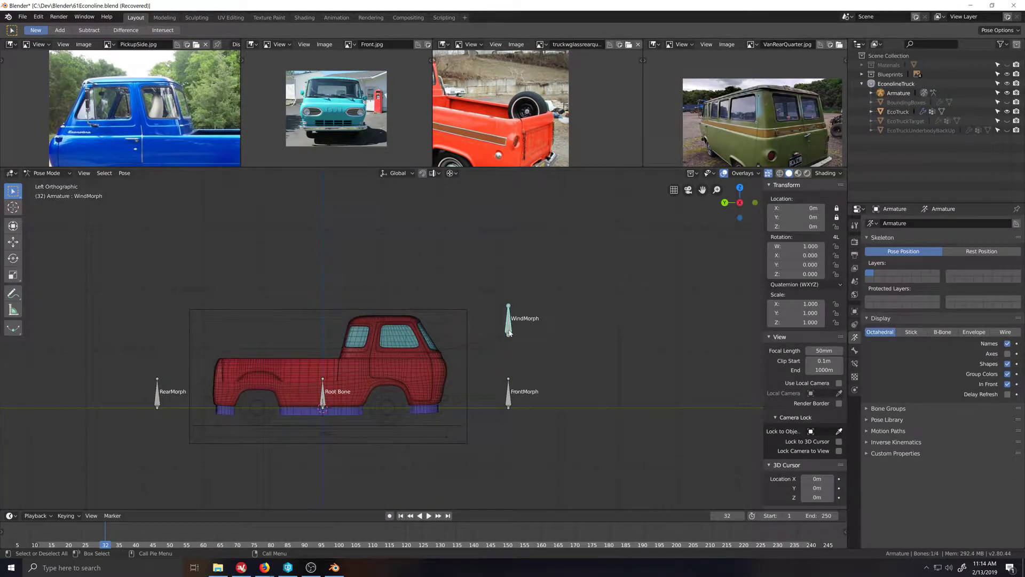
Step: Move the WindMorph bone forward along the global Y axis by about -0.97 m
key(g)
key(y)
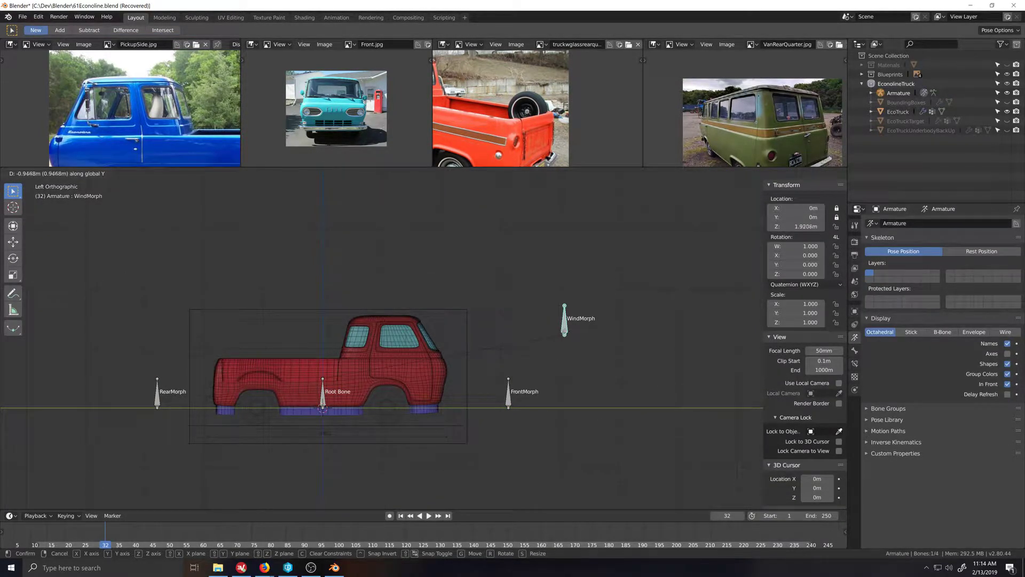
key(Escape)
key(g)
key(y)
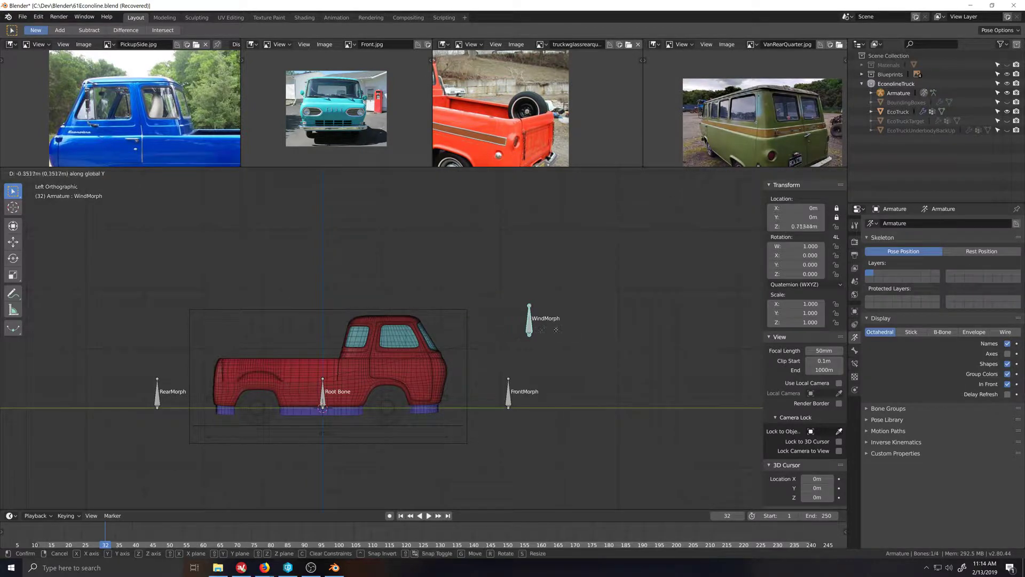
click(576, 331)
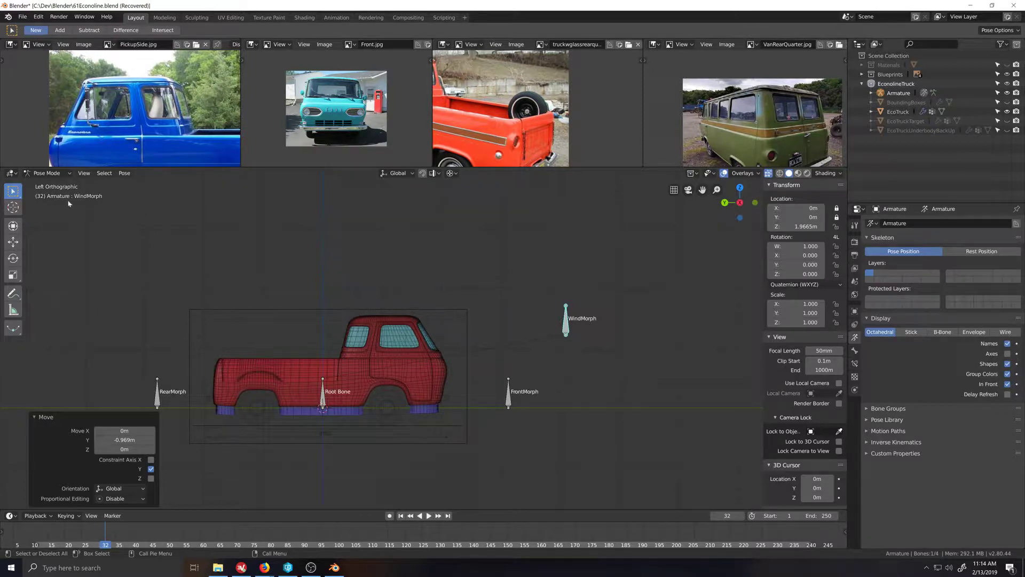
Step: Deselect all armature bones and turn off the Lock Object Modes option
key(alt+a)
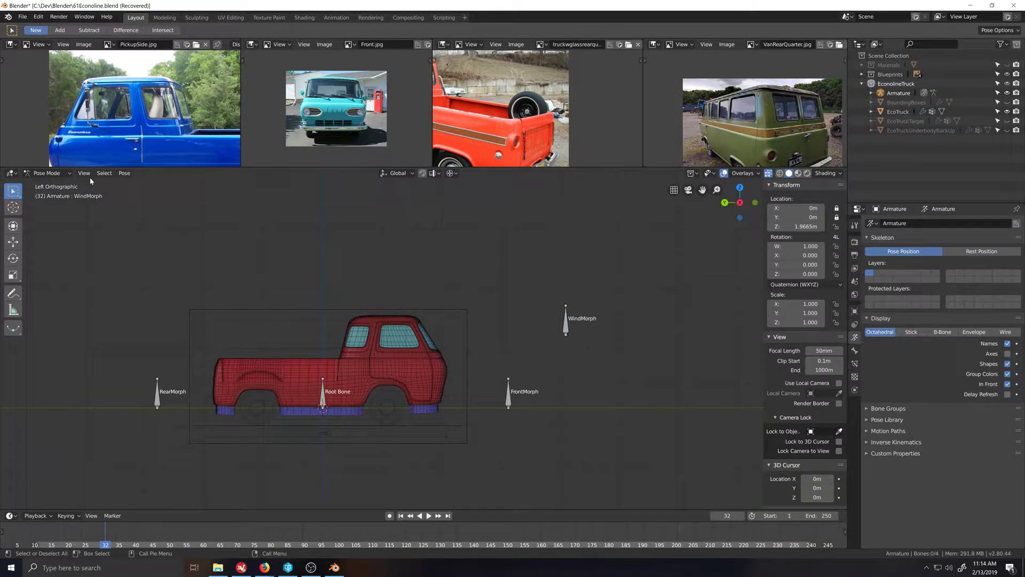
click(40, 21)
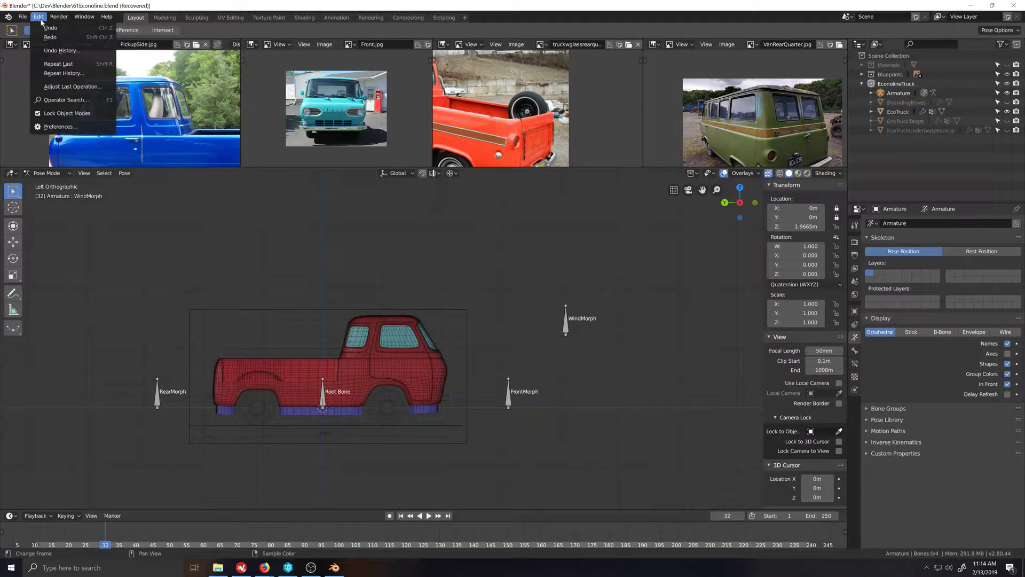
click(38, 117)
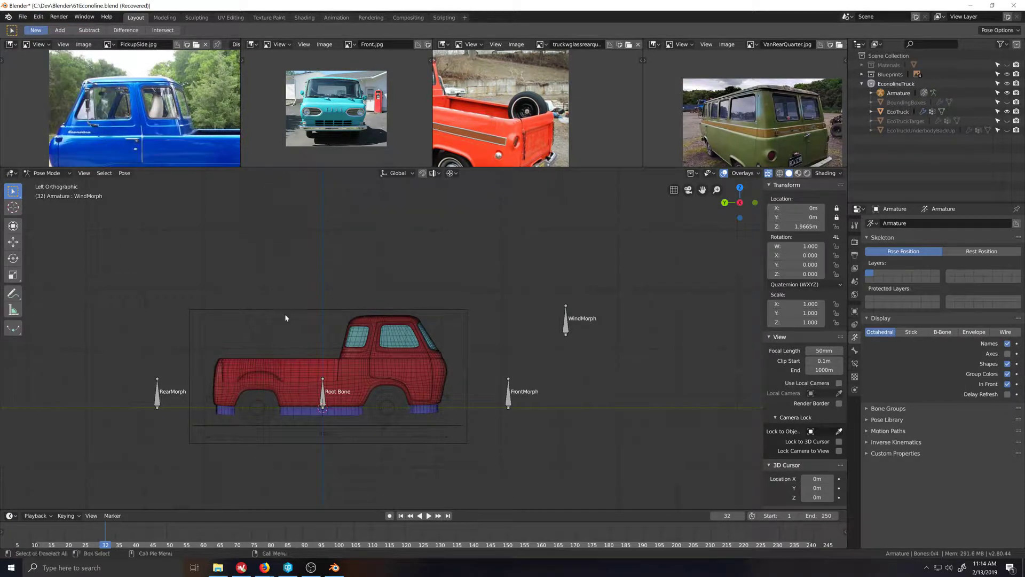
Step: Select EcoTruck while leaving the armature in Pose Mode, and switch the truck to Weight Paint mode
click(406, 352)
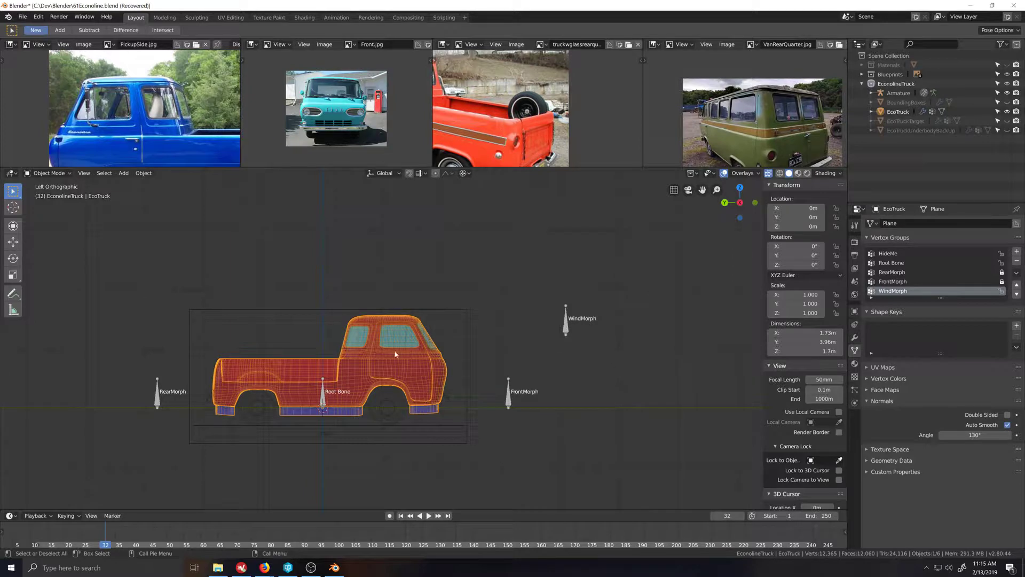
click(567, 332)
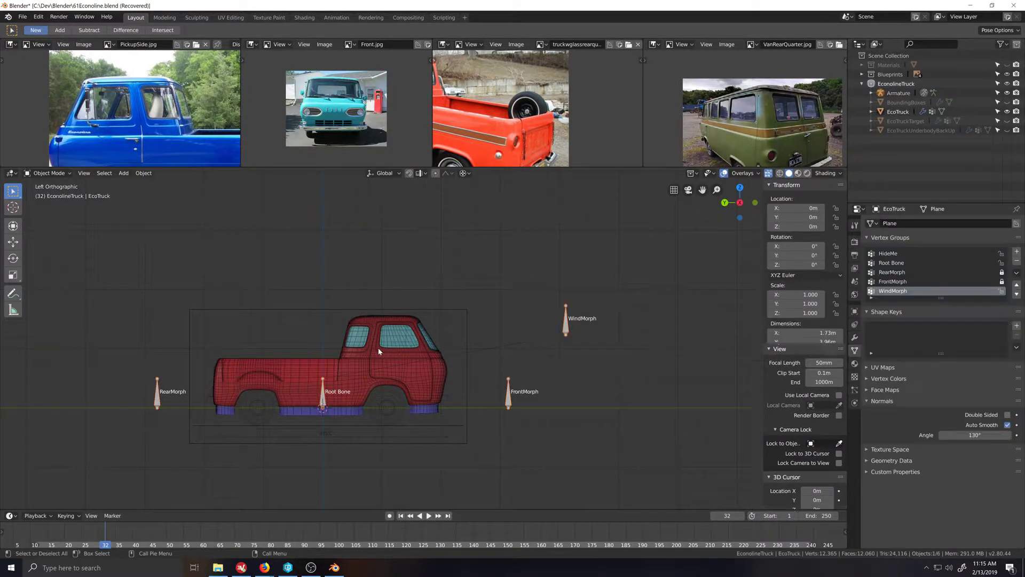
click(401, 347)
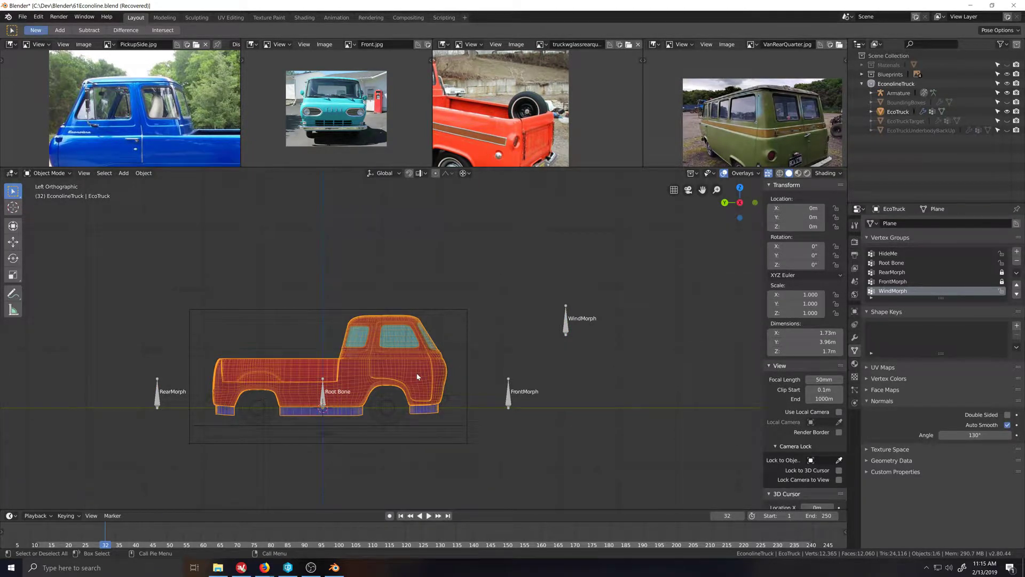
scroll(427, 374, up, 3)
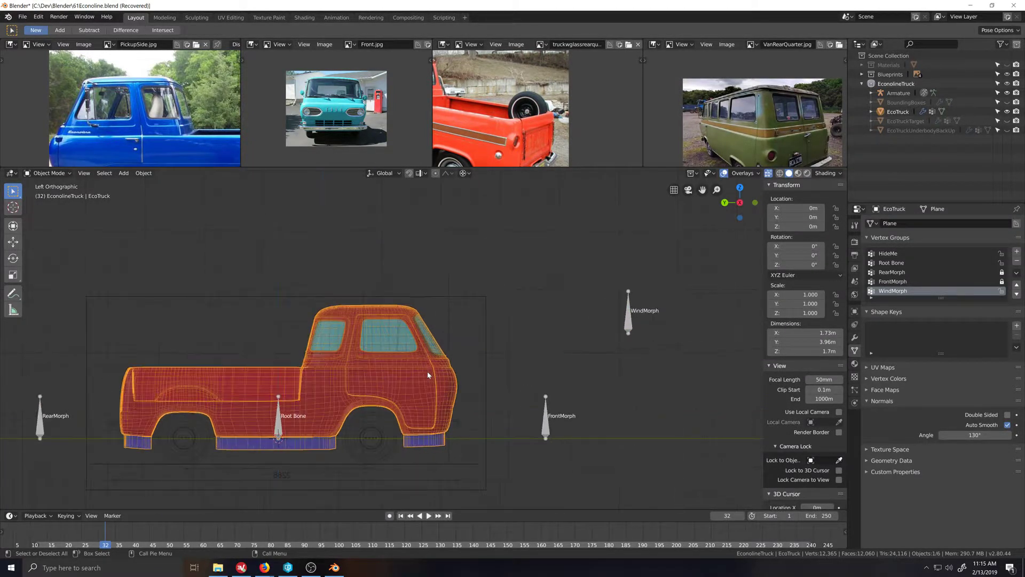
scroll(428, 370, down, 1)
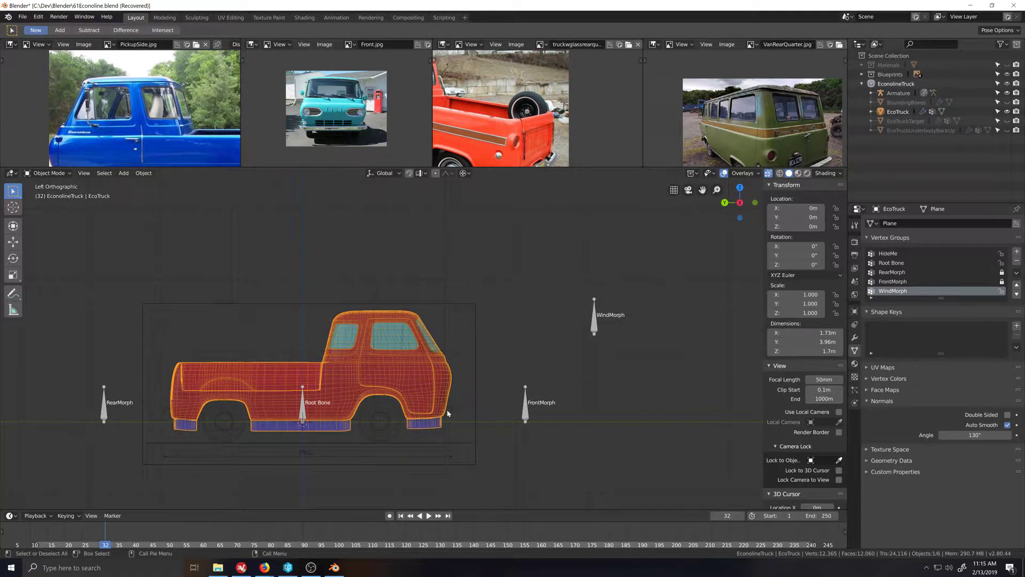
scroll(438, 406, down, 2)
scroll(437, 402, up, 2)
key(Tab)
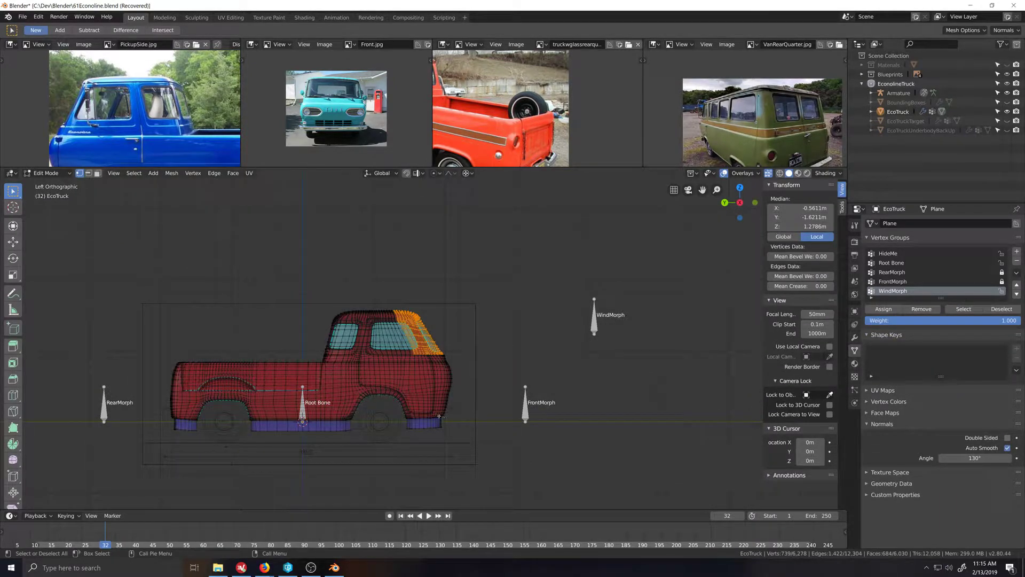
click(47, 173)
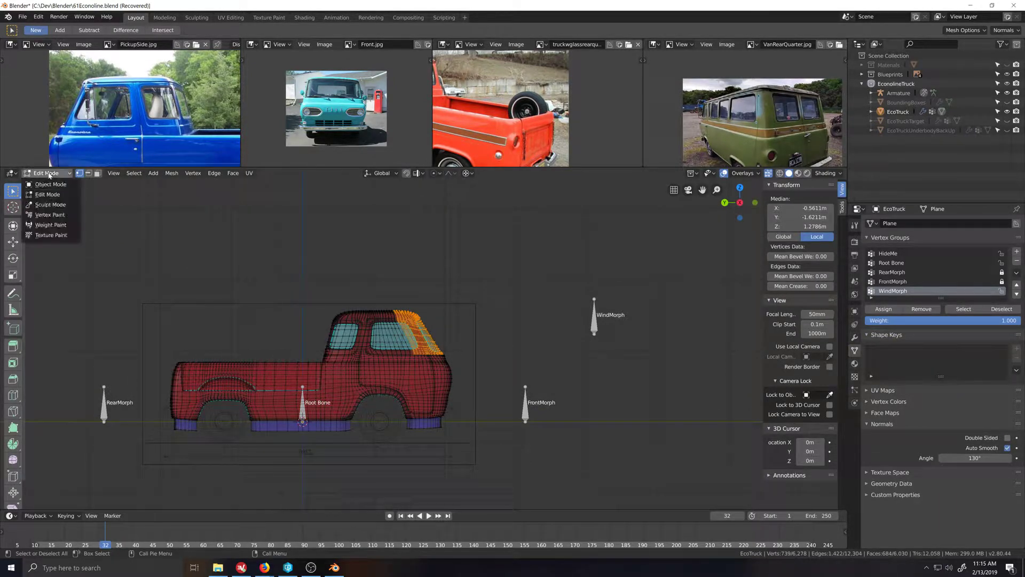
click(53, 224)
Step: Undo the last trial weight strokes on the windshield section
scroll(430, 354, up, 5)
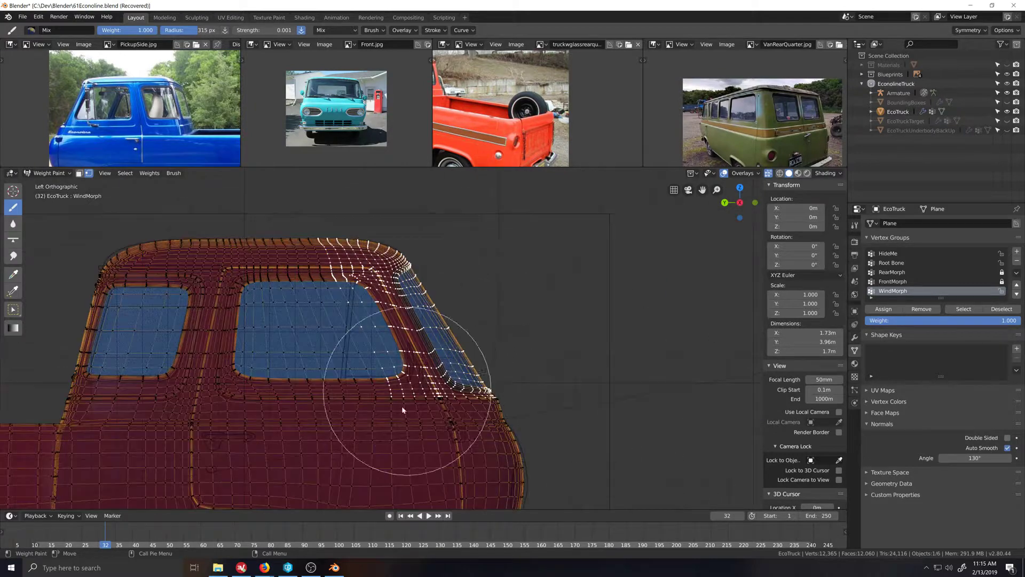
scroll(431, 400, up, 3)
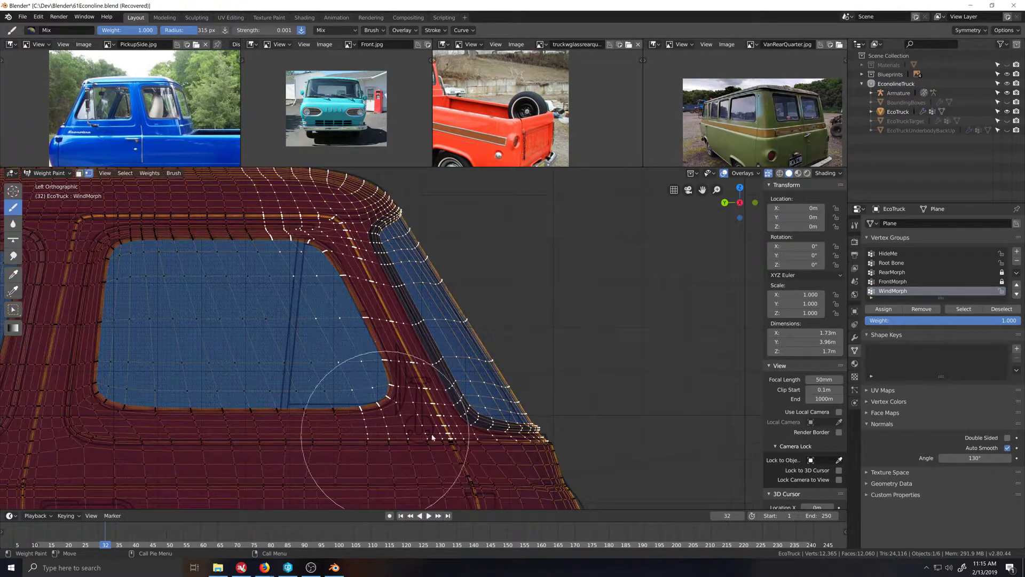
scroll(368, 411, down, 8)
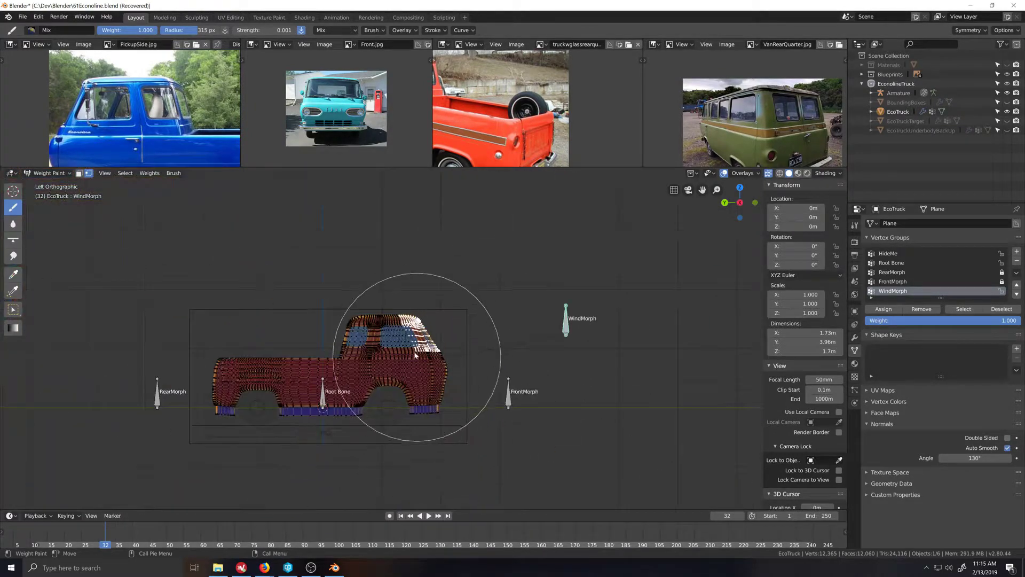
scroll(447, 422, up, 8)
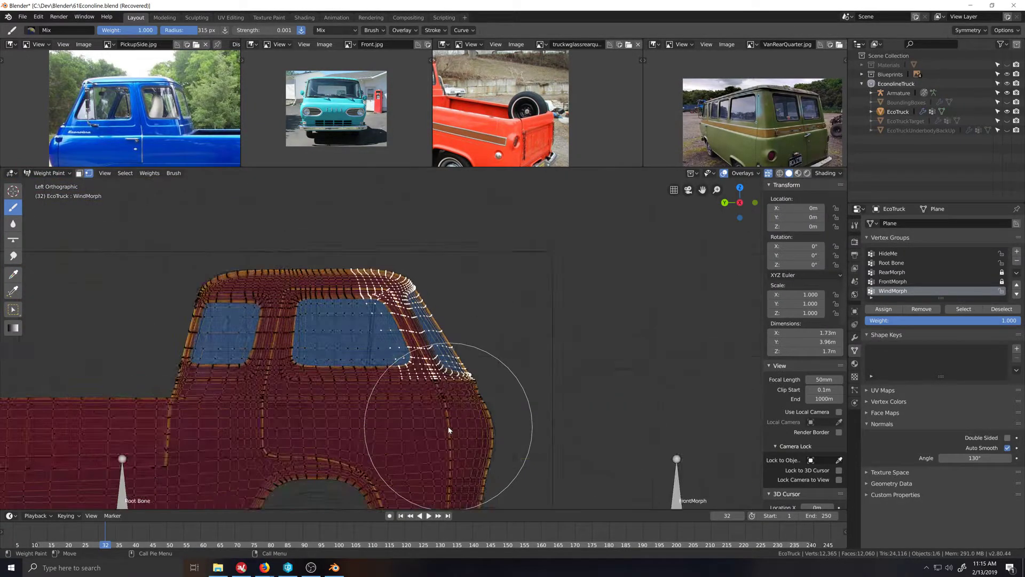
scroll(583, 434, up, 5)
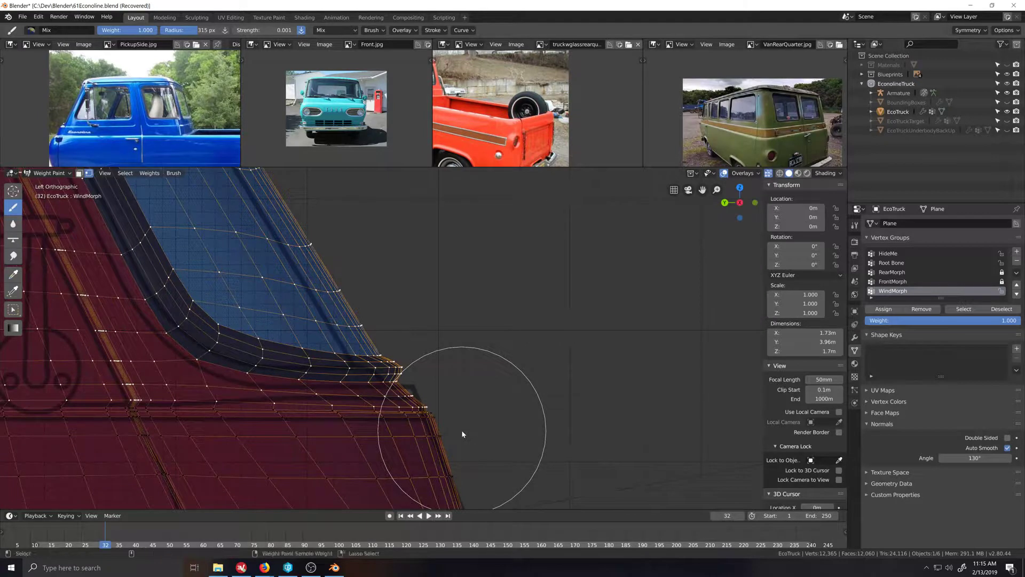
key(ctrl+z)
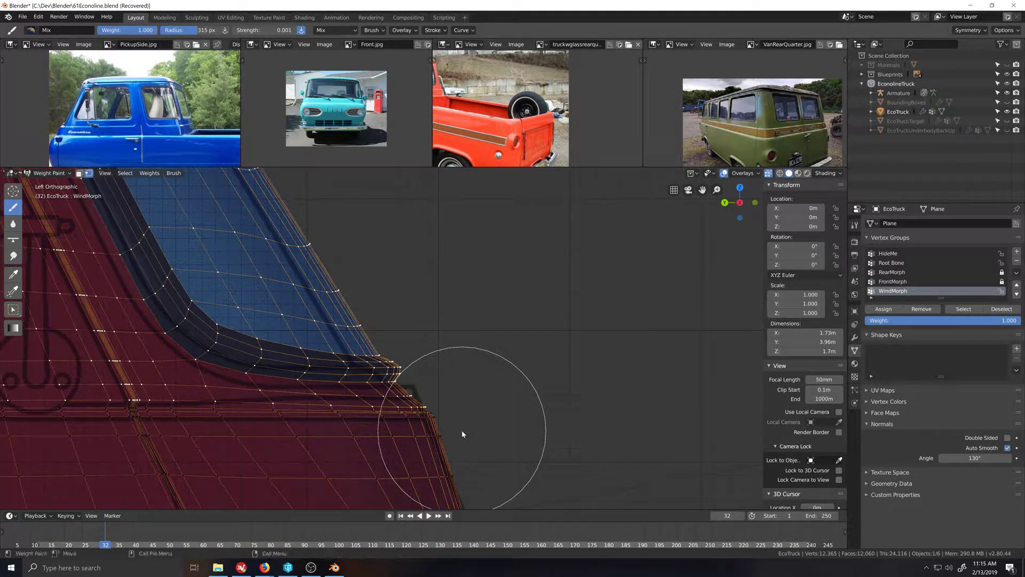
key(ctrl+z)
key(ctrl+z)
key(ctrl+z)
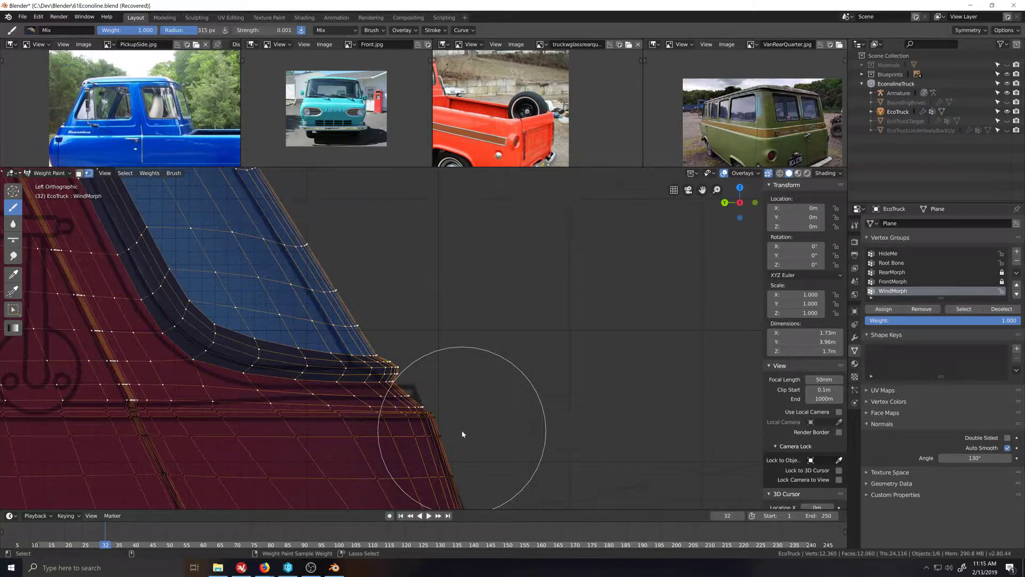
Step: Deselect the bottom row of vertices below the door window and front pillar in Edit Mode, and return to Weight Paint
scroll(342, 415, down, 2)
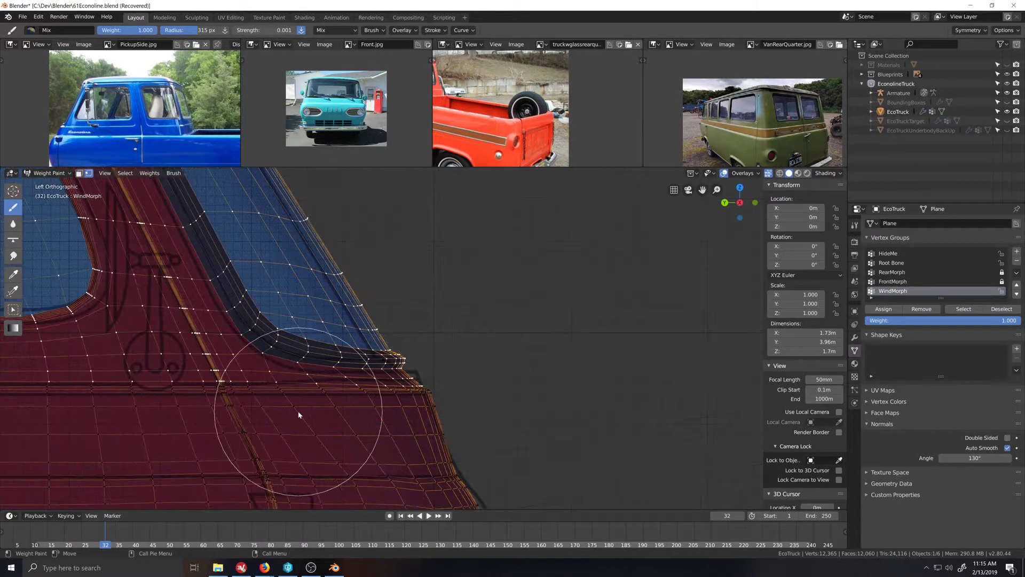
shift+middle_drag(303, 410, 441, 412)
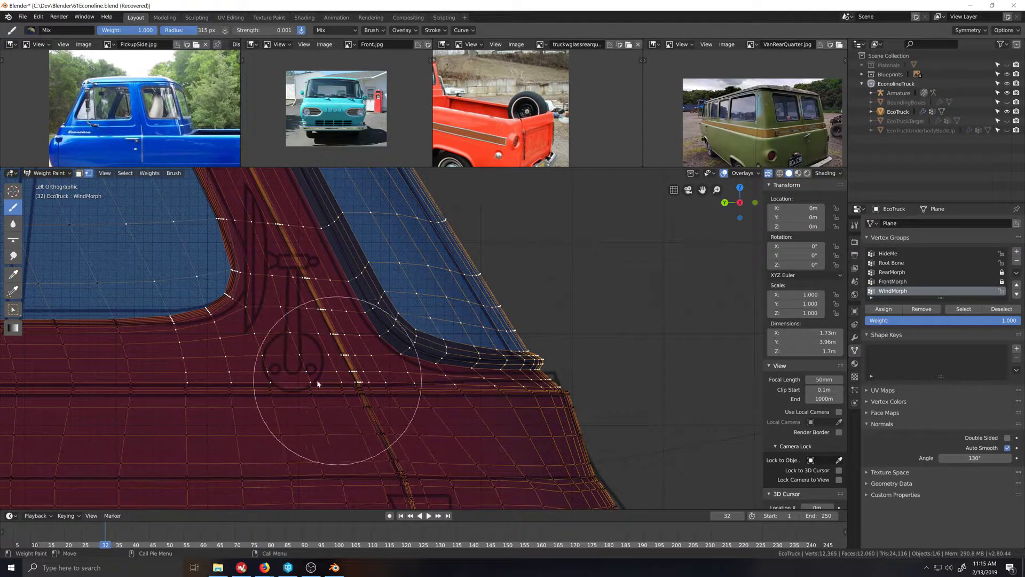
click(48, 173)
click(42, 196)
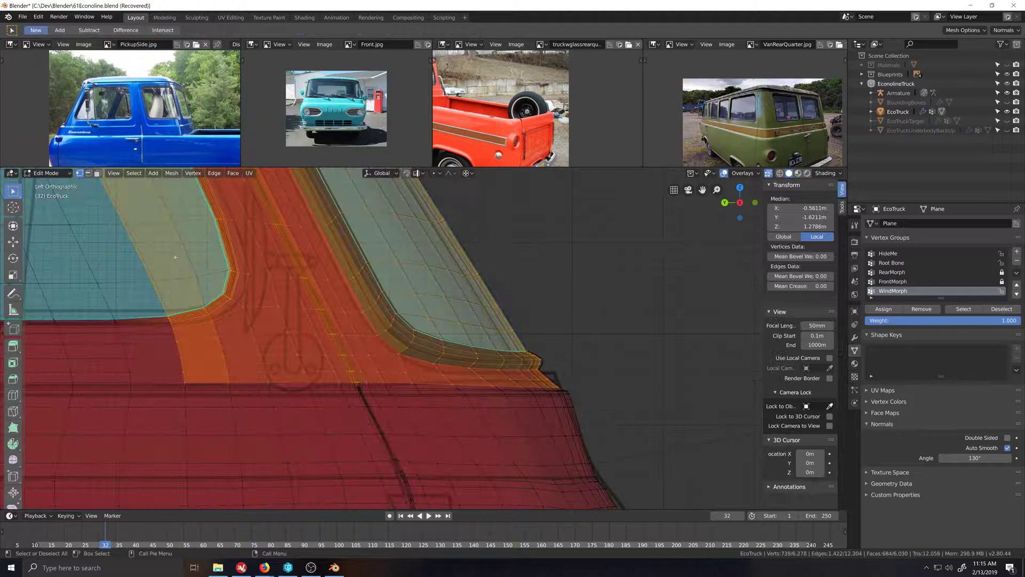
shift+click(383, 381)
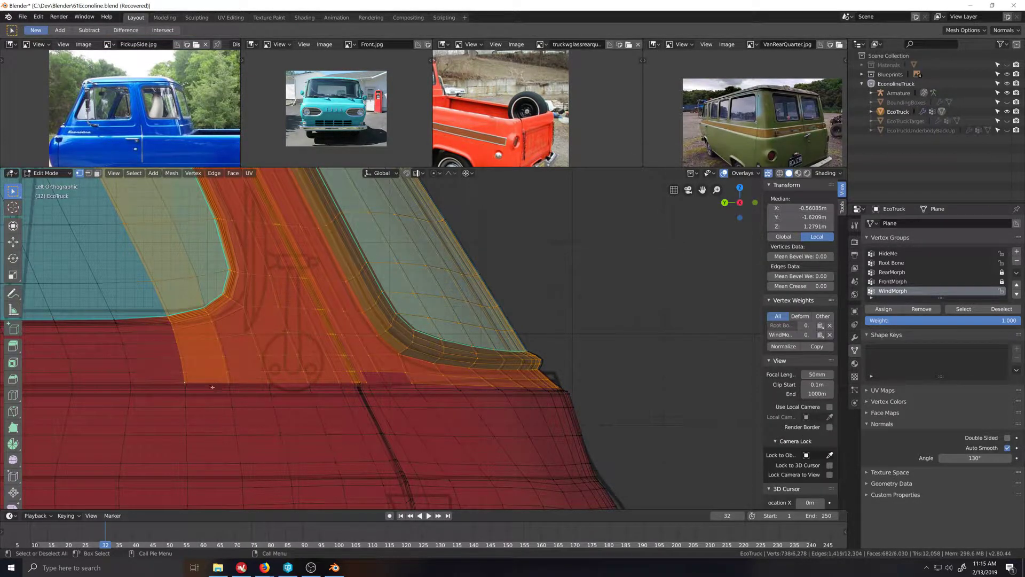
key(c)
middle_drag(184, 386, 375, 384)
key(Escape)
click(45, 173)
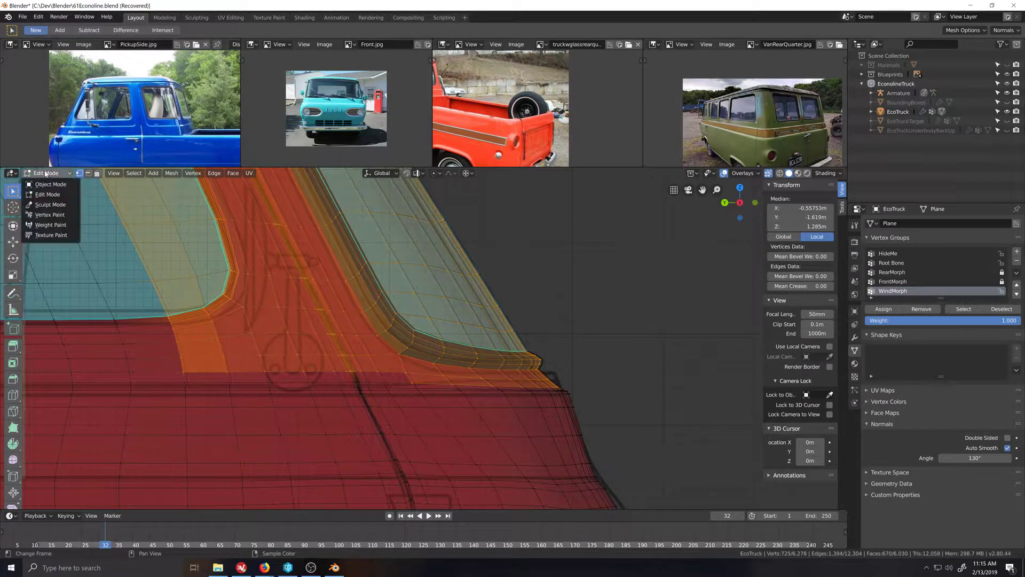
click(52, 226)
Step: Deselect the lowest vertex loop beneath the windshield in Edit Mode, and switch EcoTruck back to Weight Paint
scroll(406, 395, down, 8)
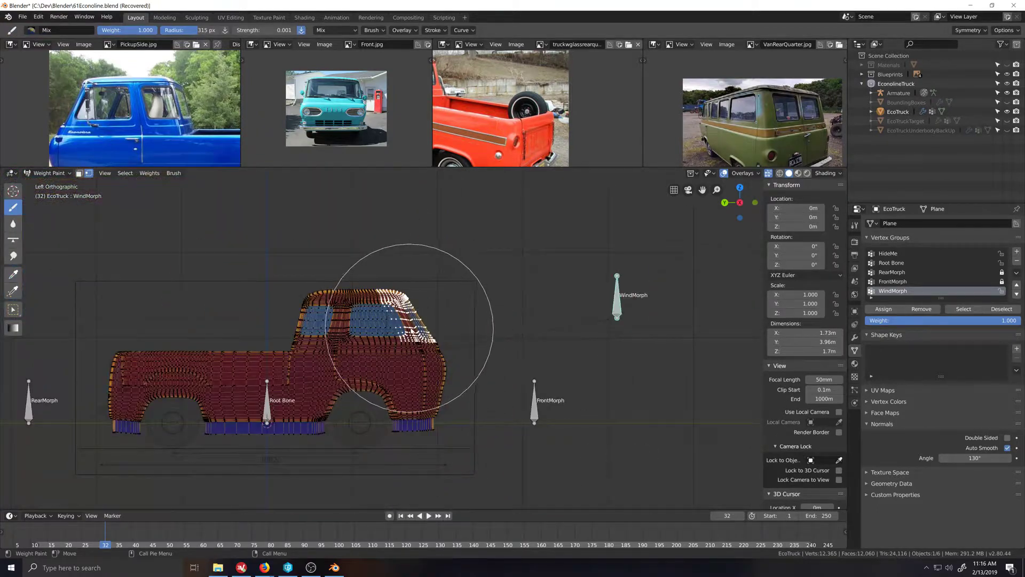
scroll(511, 403, up, 10)
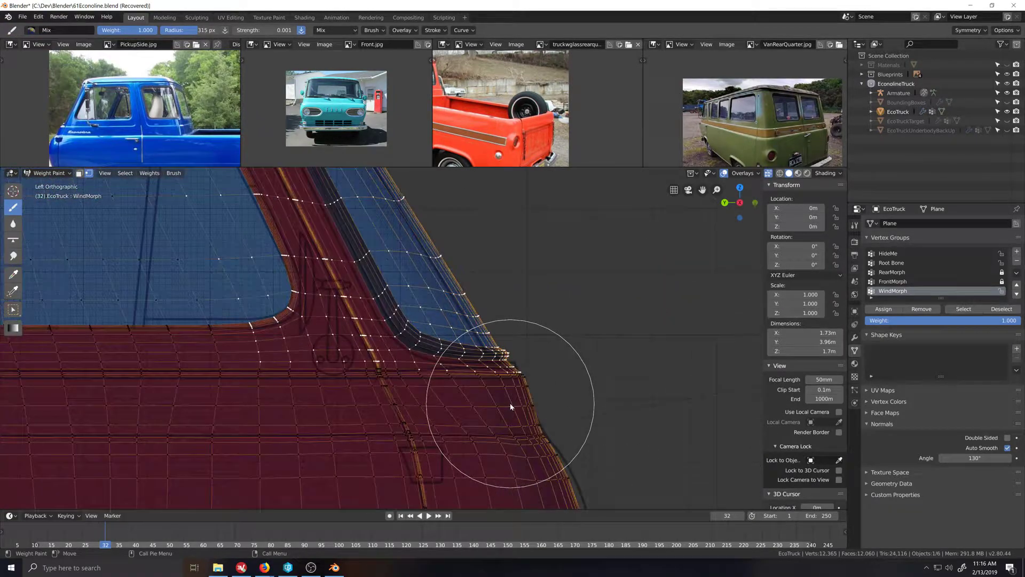
scroll(510, 402, up, 1)
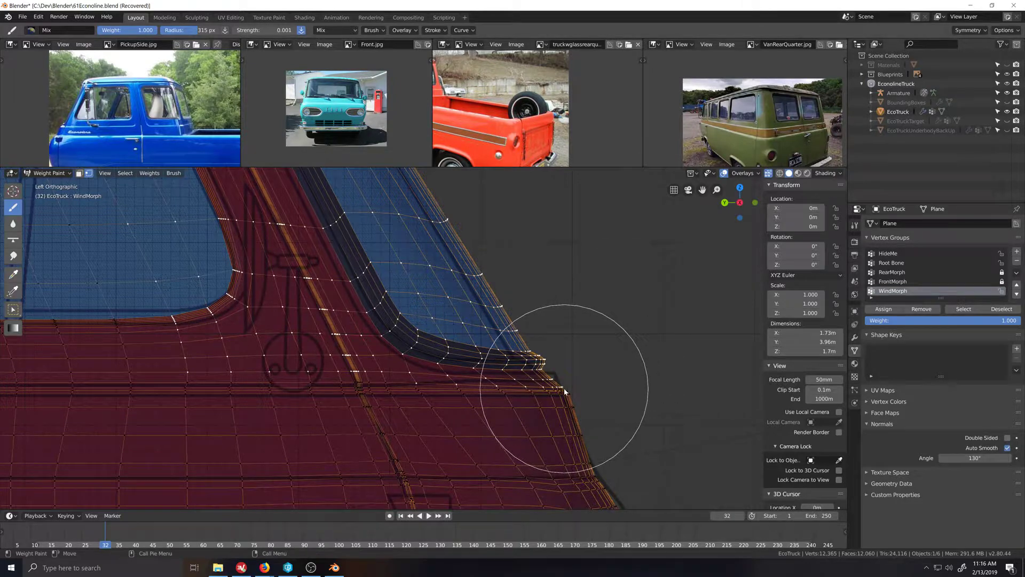
click(49, 173)
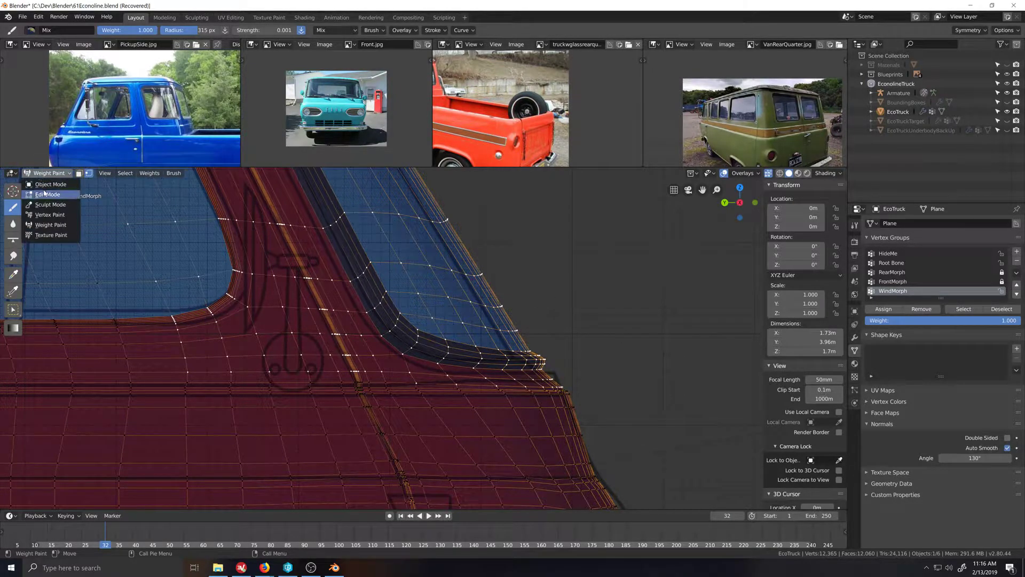
click(48, 195)
alt+shift+click(500, 386)
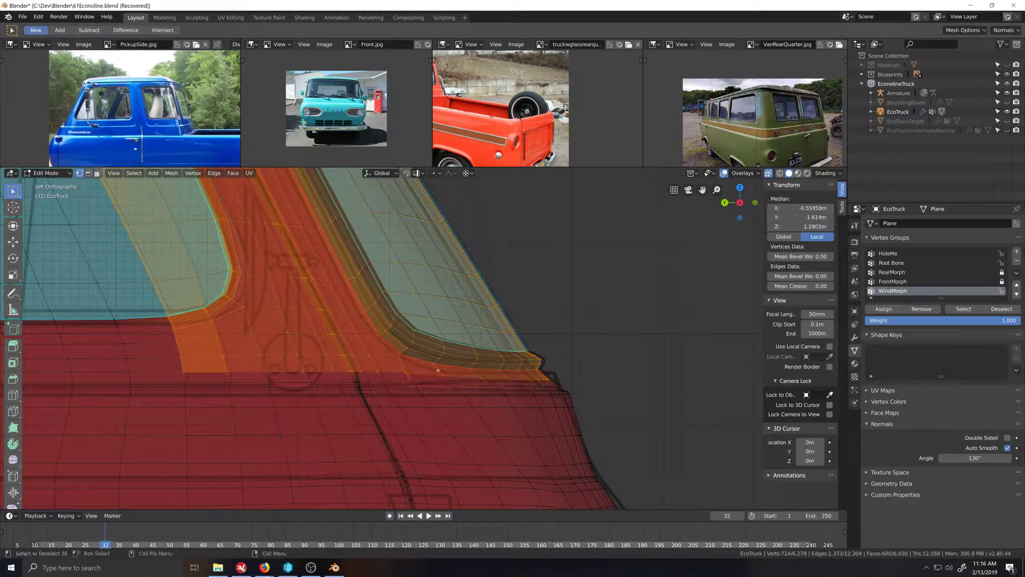
key(ctrl+Tab)
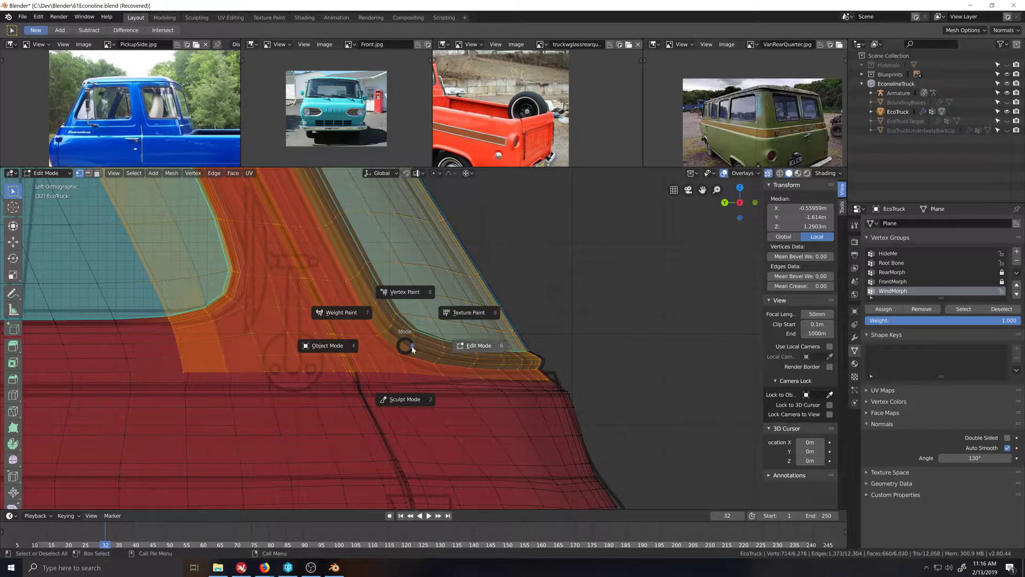
click(334, 313)
scroll(435, 435, down, 5)
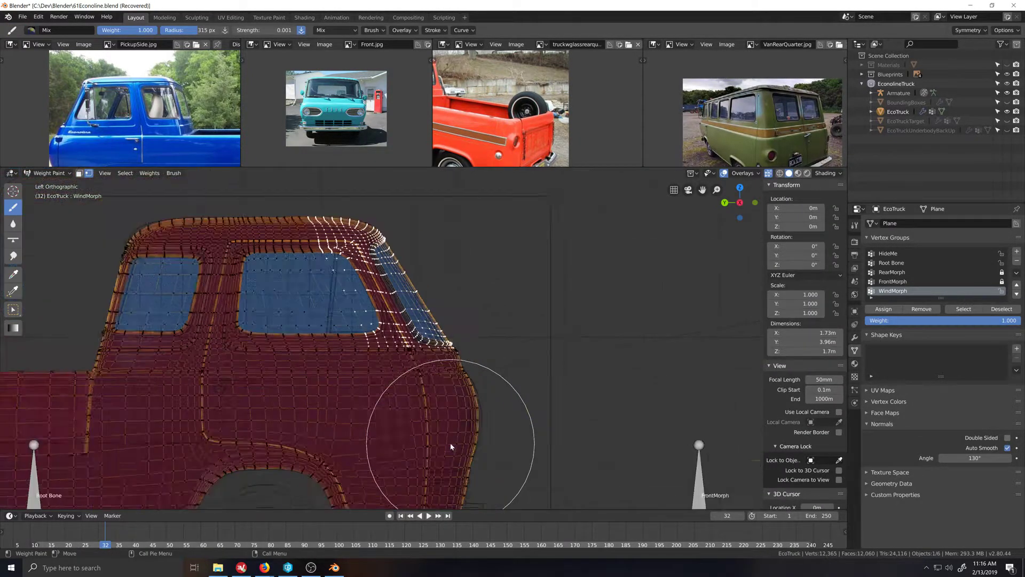
scroll(409, 327, down, 2)
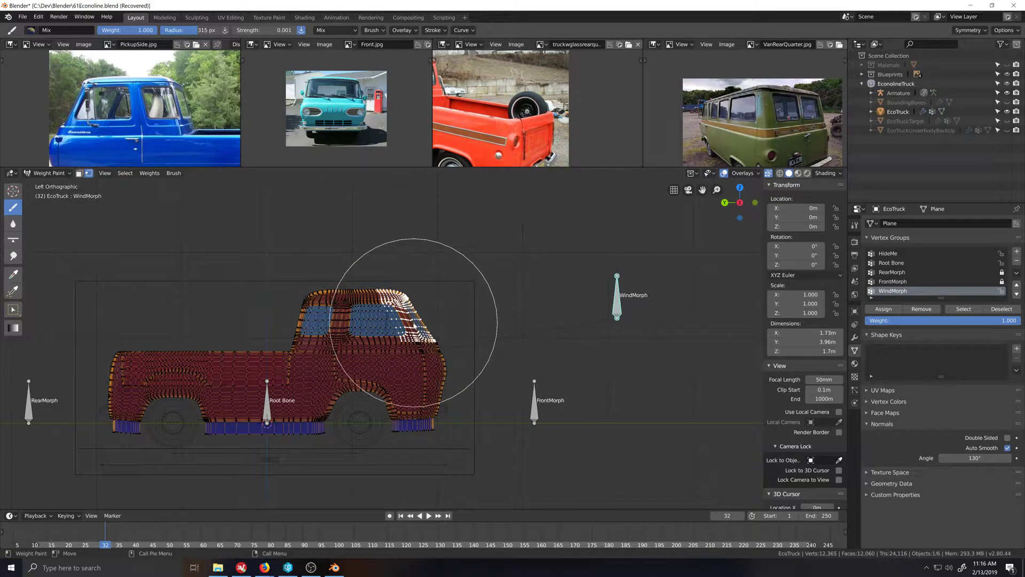
scroll(466, 425, up, 6)
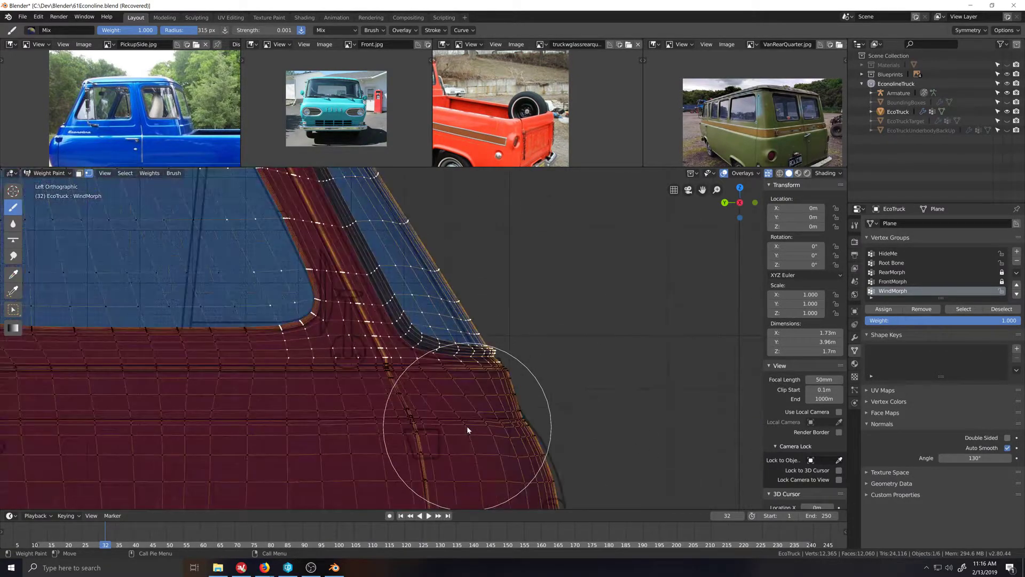
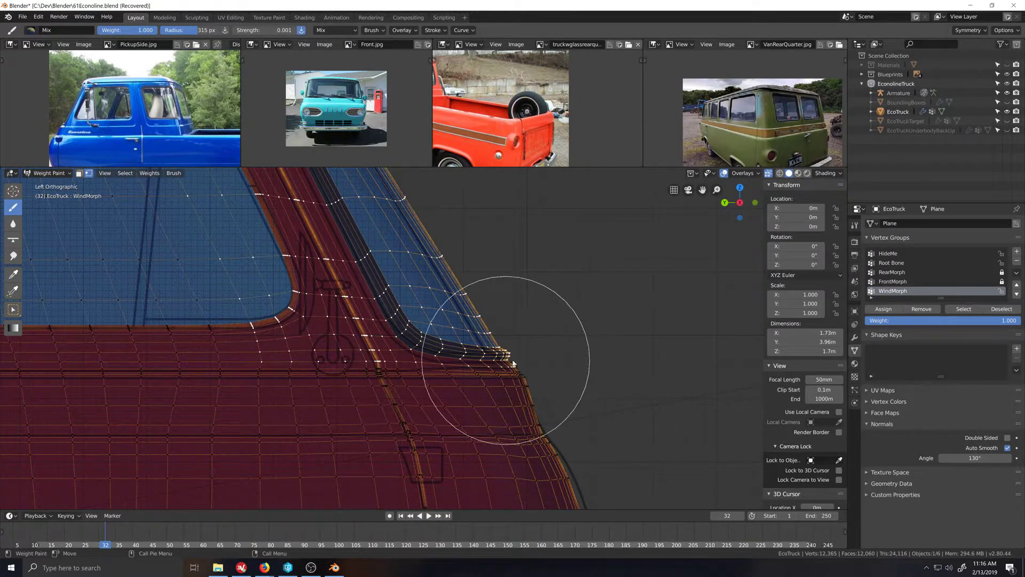
Step: In Edit Mode, deselect the lowest vertex row from the front pillar to below the door window's front corner, and return to Weight Paint
click(48, 173)
click(46, 191)
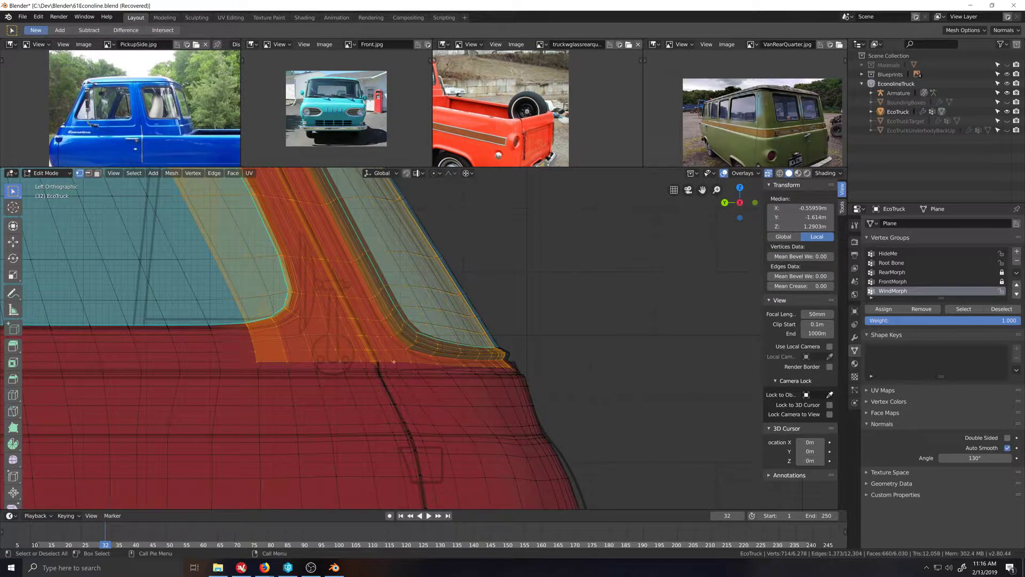
key(c)
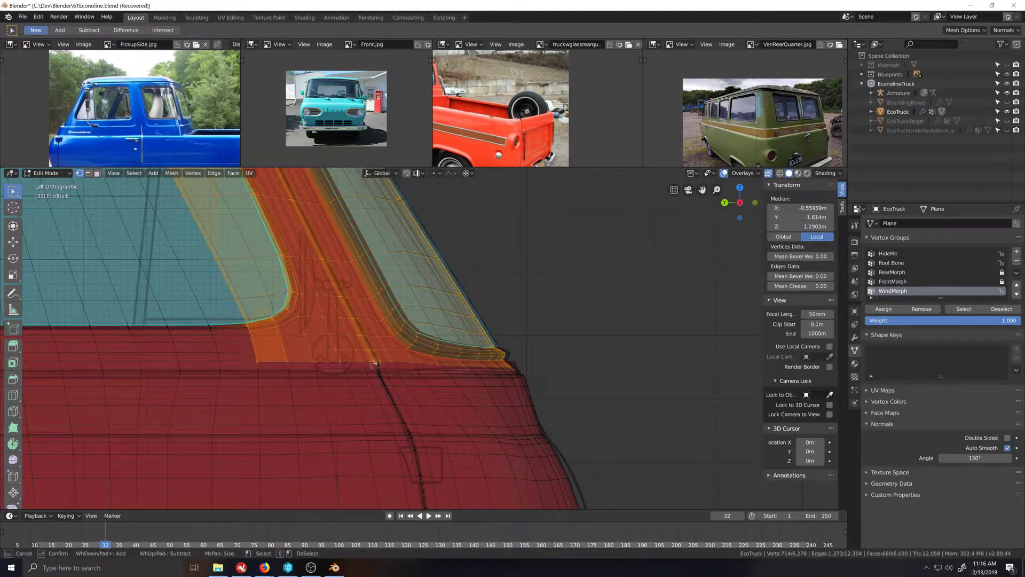
middle_drag(376, 363, 350, 362)
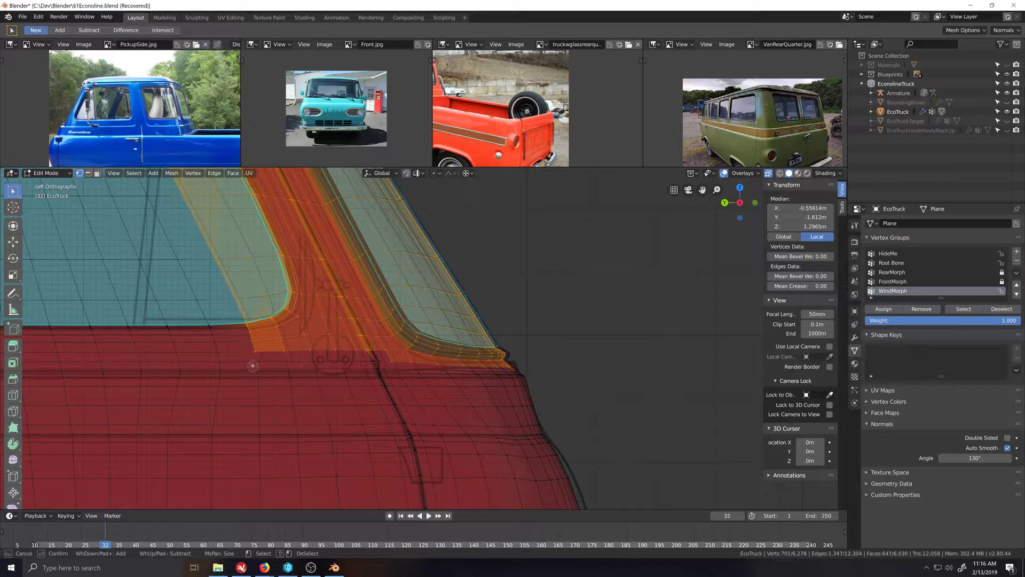
right_click(334, 375)
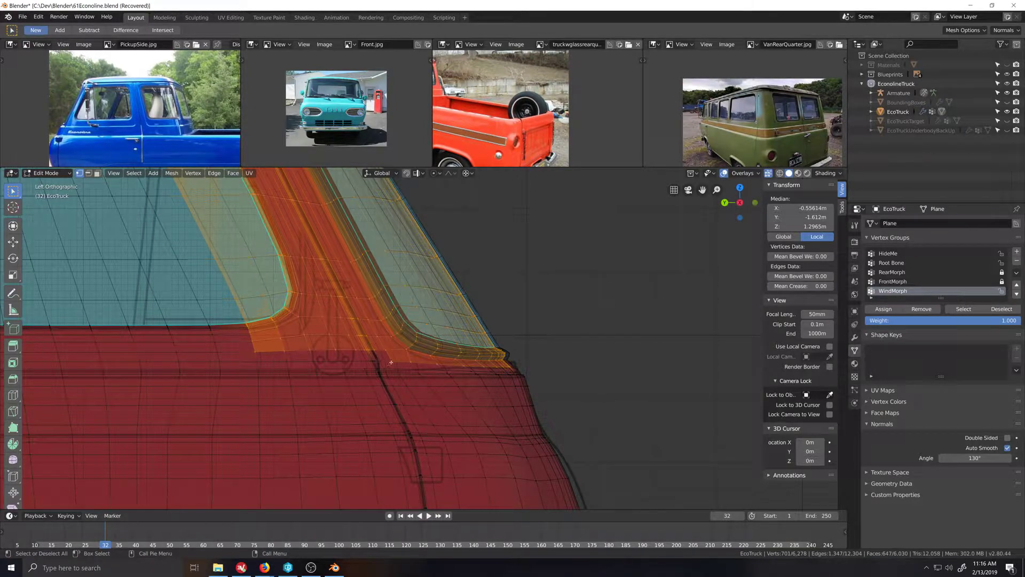
click(55, 178)
click(48, 221)
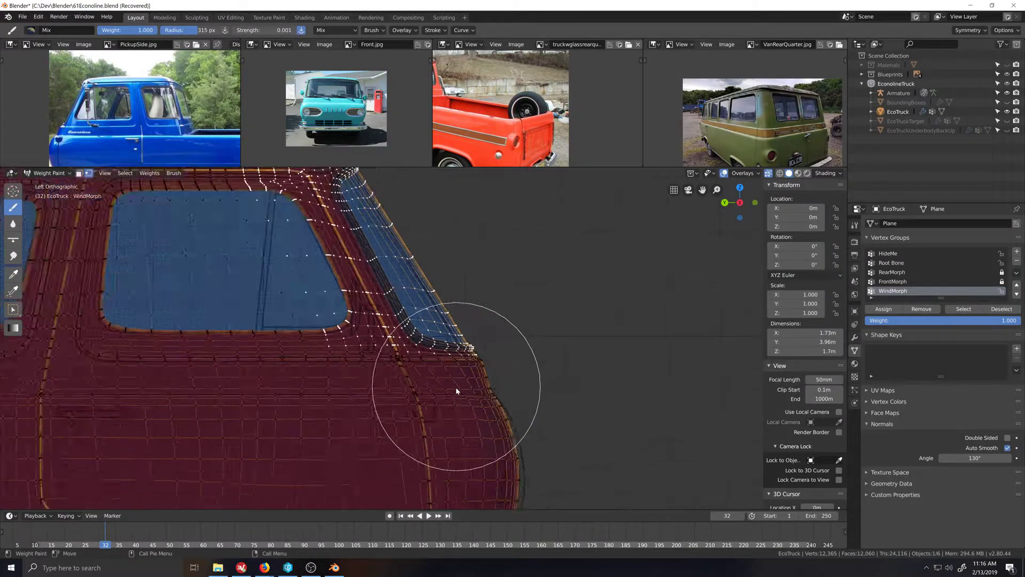
Step: Deselect the single leftover vertex at the foot of the front pillar in Edit Mode, and switch EcoTruck back to Weight Paint
key(Home)
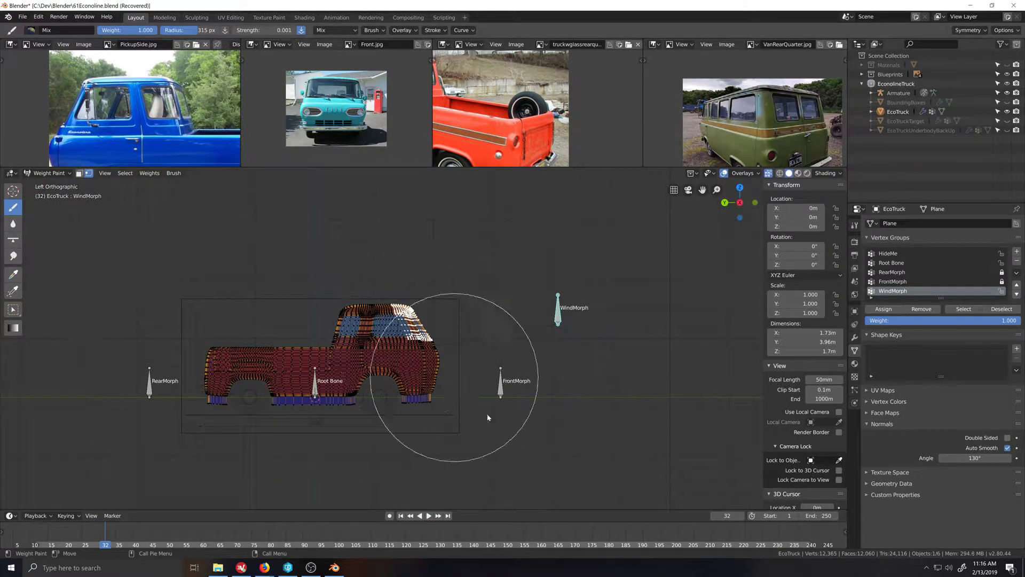
scroll(434, 366, up, 8)
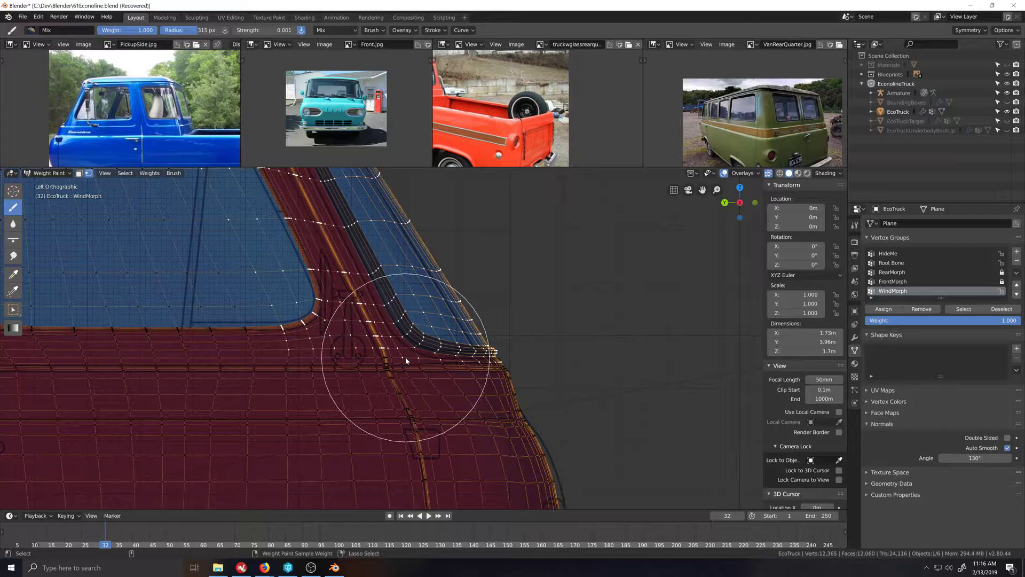
click(49, 173)
click(51, 192)
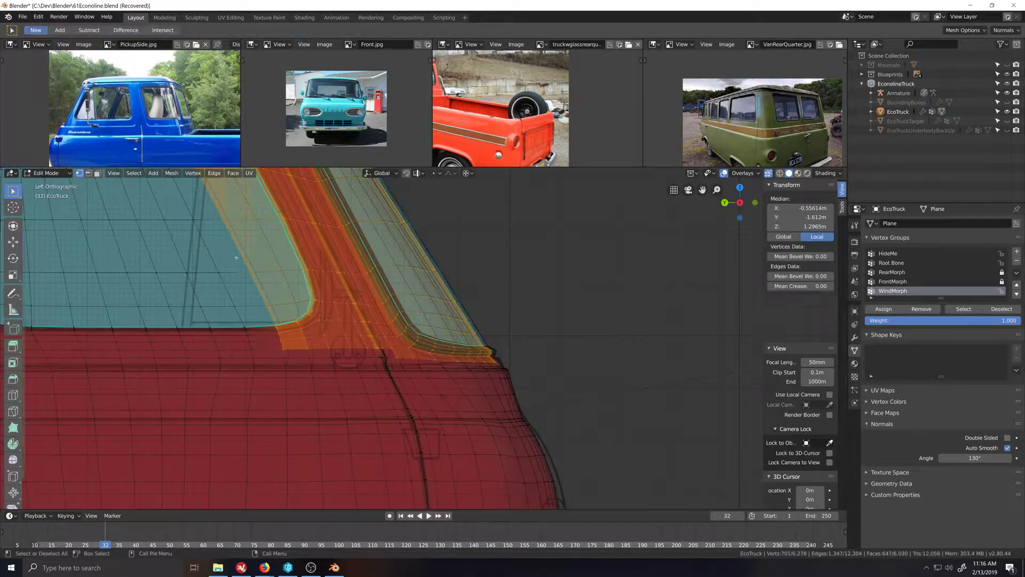
key(ctrl+Tab)
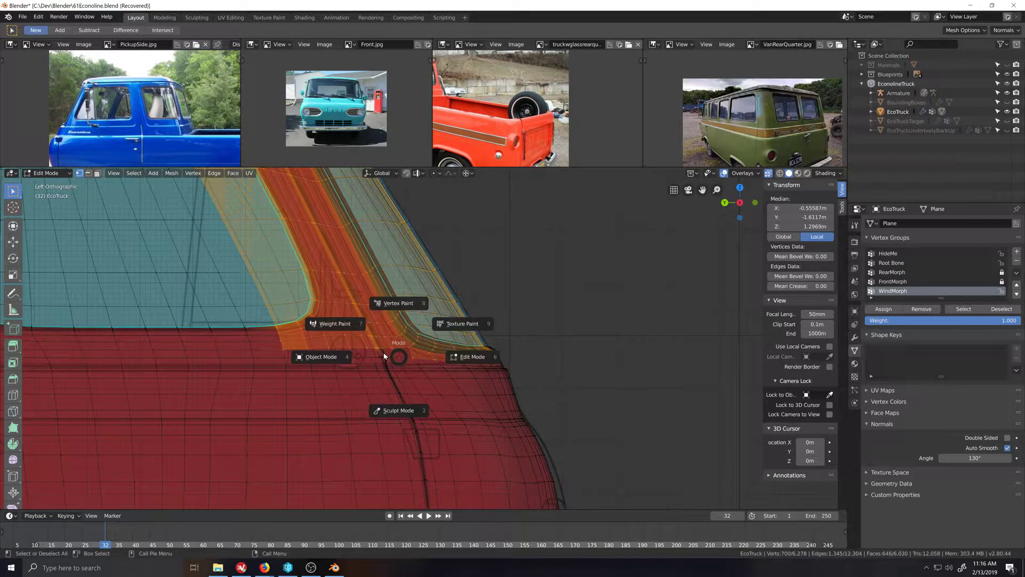
click(327, 330)
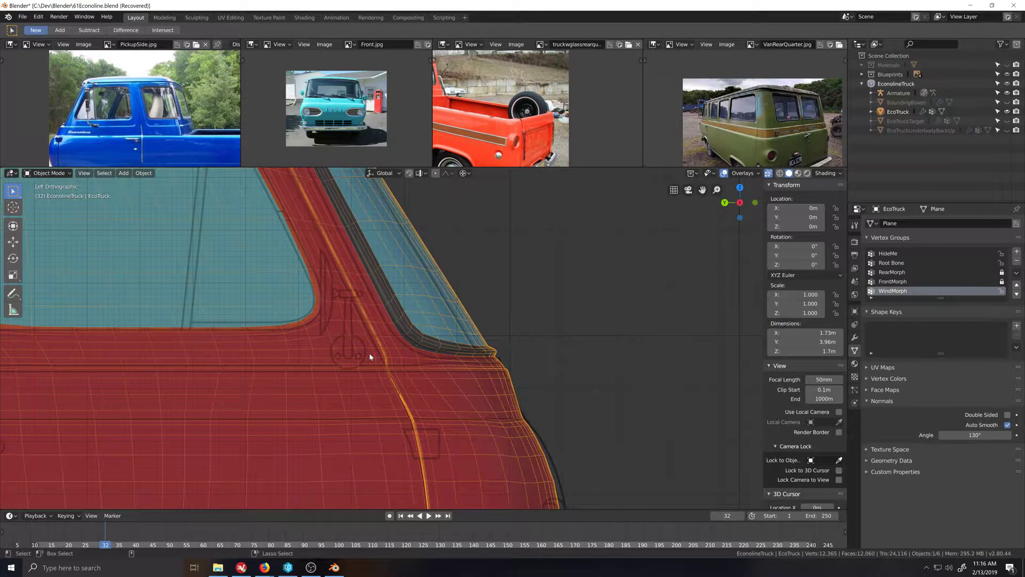
key(ctrl+Tab)
click(306, 323)
scroll(472, 393, down, 8)
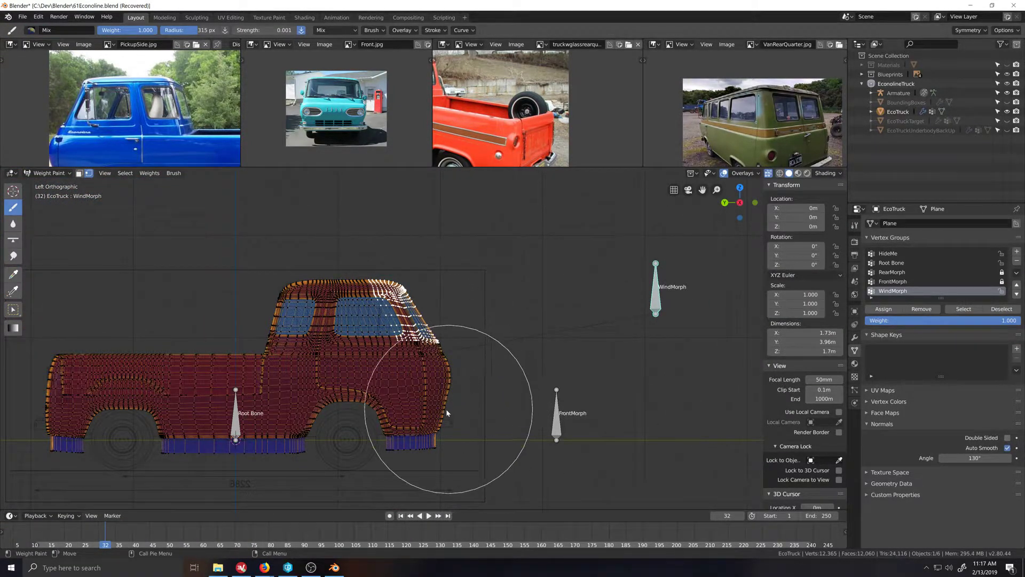
Step: Deselect the bottom vertex loop running under the windshield frame in Edit Mode, and go back to Weight Paint
scroll(447, 410, up, 8)
scroll(448, 425, up, 1)
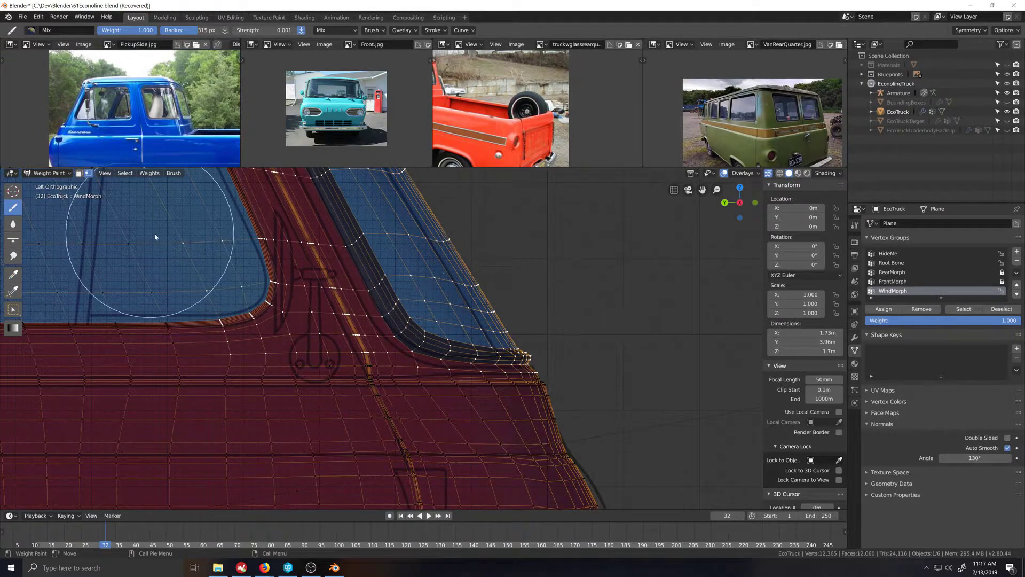
key(Tab)
alt+shift+click(456, 371)
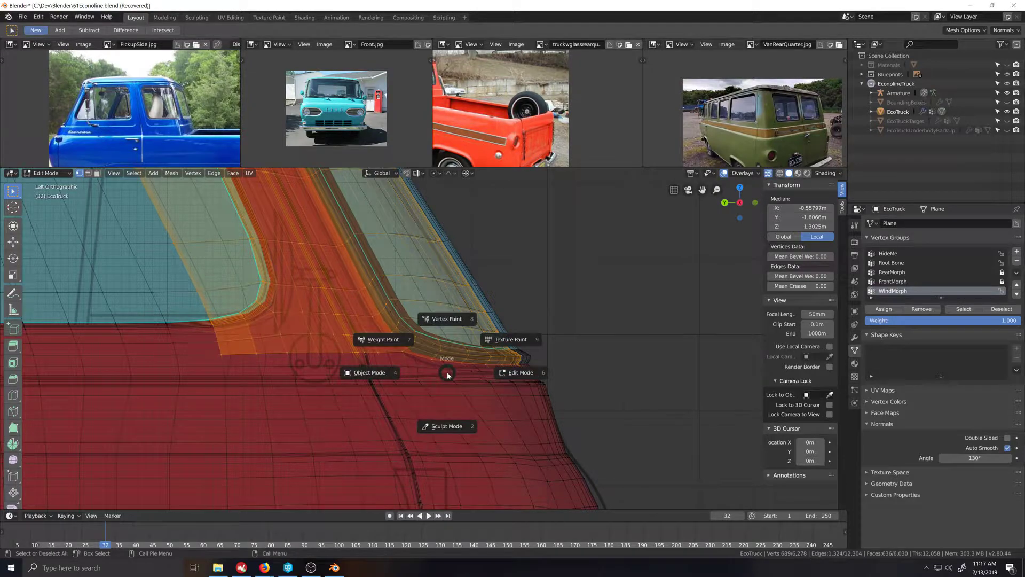
click(441, 370)
Step: Examine the lower boundary of the selected windshield and front pillar vertices against the cab and the WindMorph bone
scroll(442, 381, down, 4)
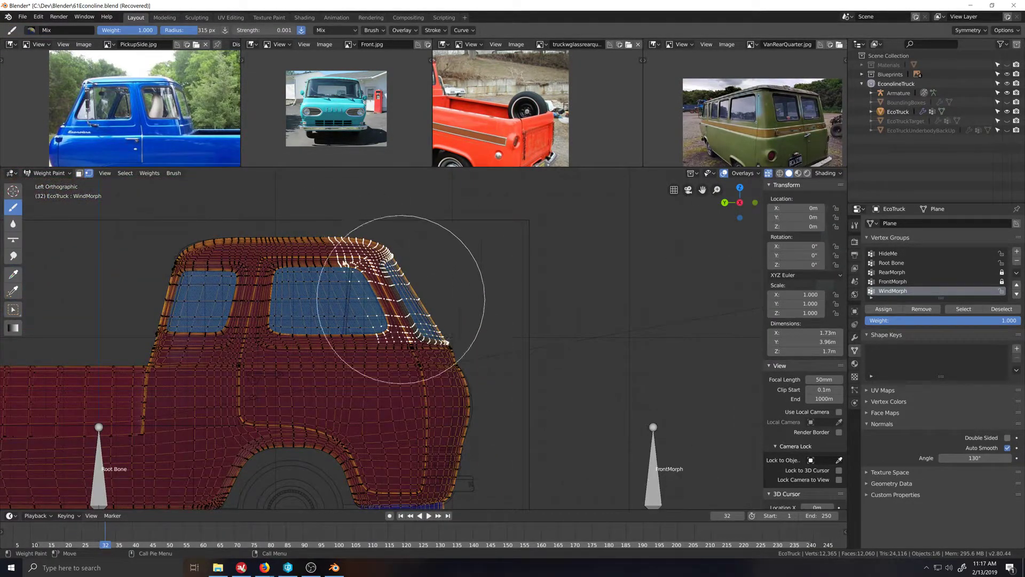
scroll(398, 315, down, 3)
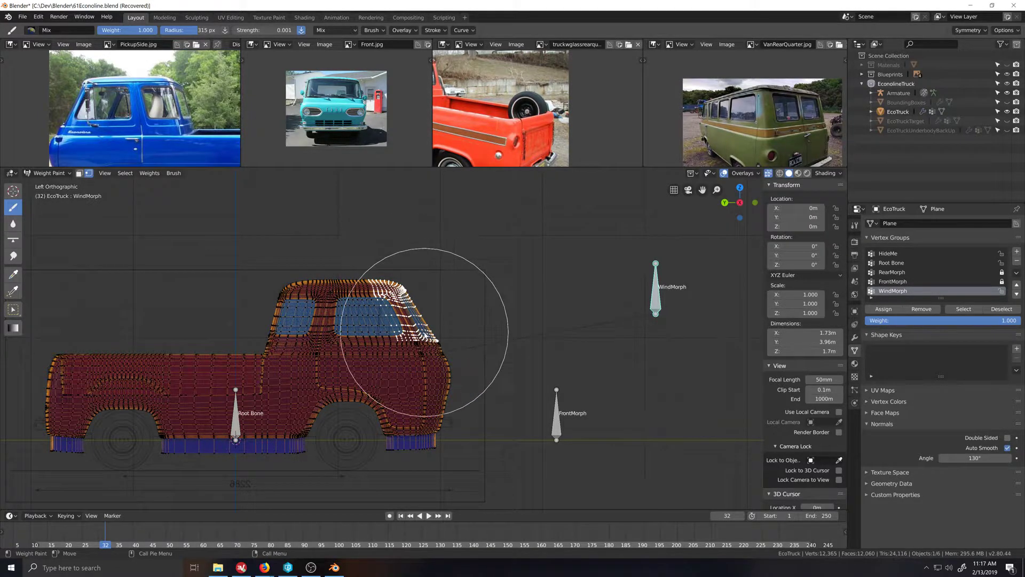
scroll(422, 320, up, 3)
scroll(423, 322, up, 1)
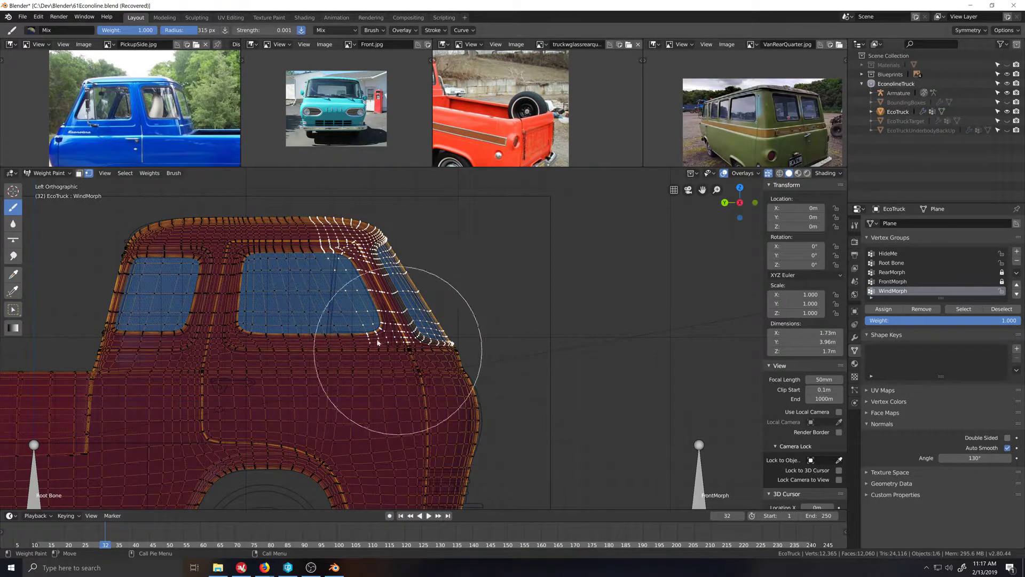
scroll(440, 377, up, 3)
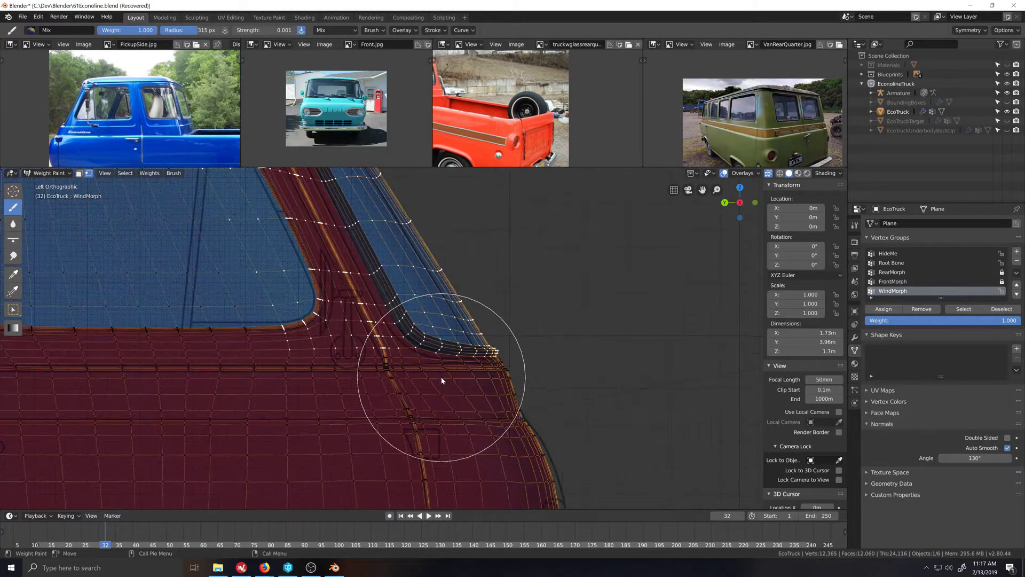
scroll(363, 375, down, 6)
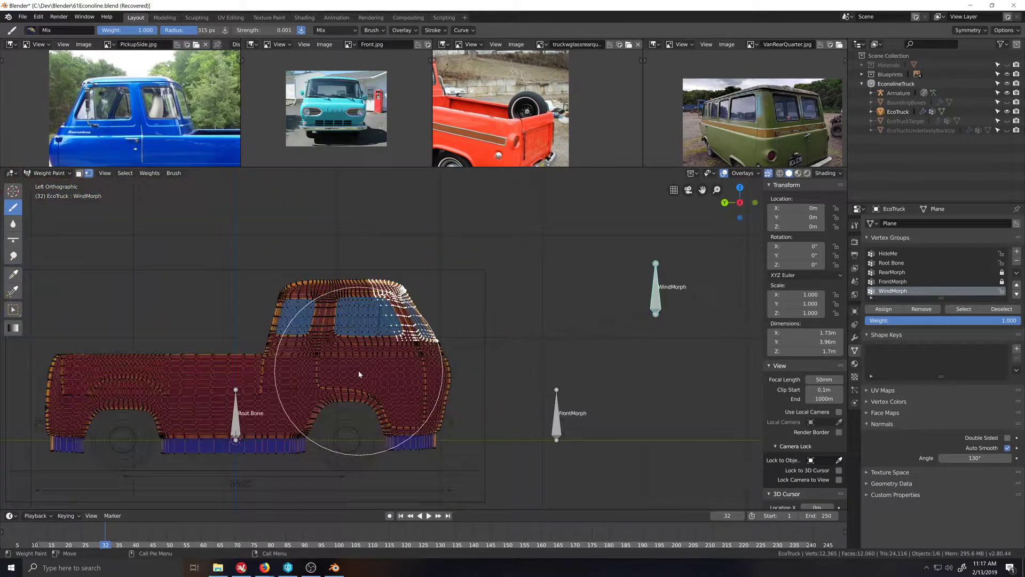
scroll(413, 359, up, 5)
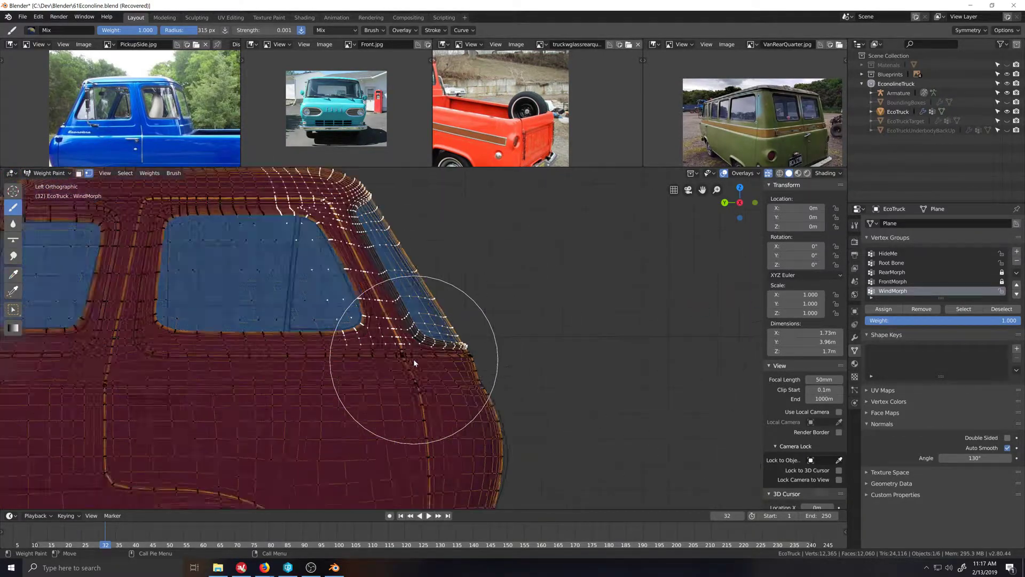
scroll(358, 353, down, 6)
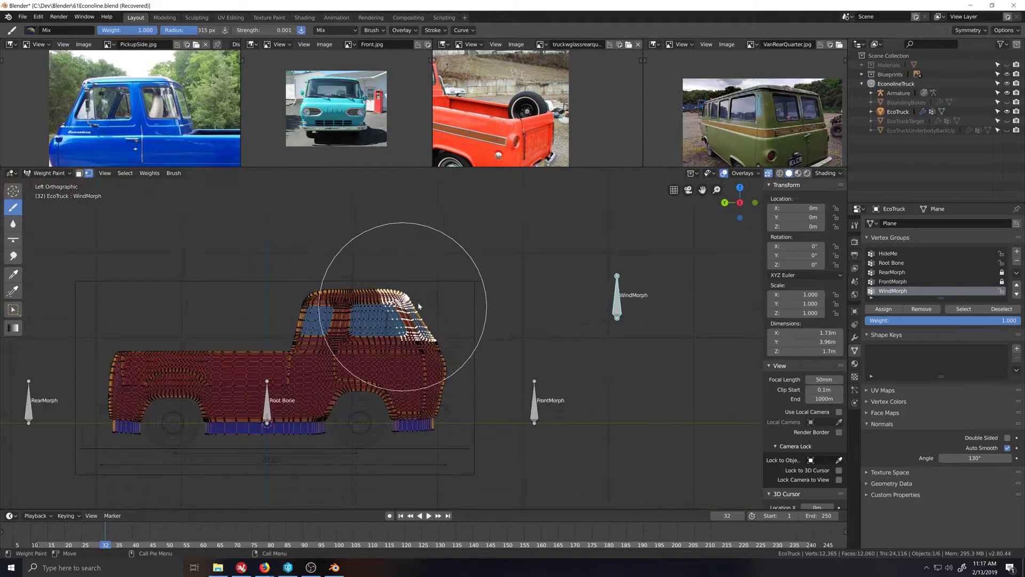
scroll(396, 354, up, 2)
scroll(396, 354, up, 6)
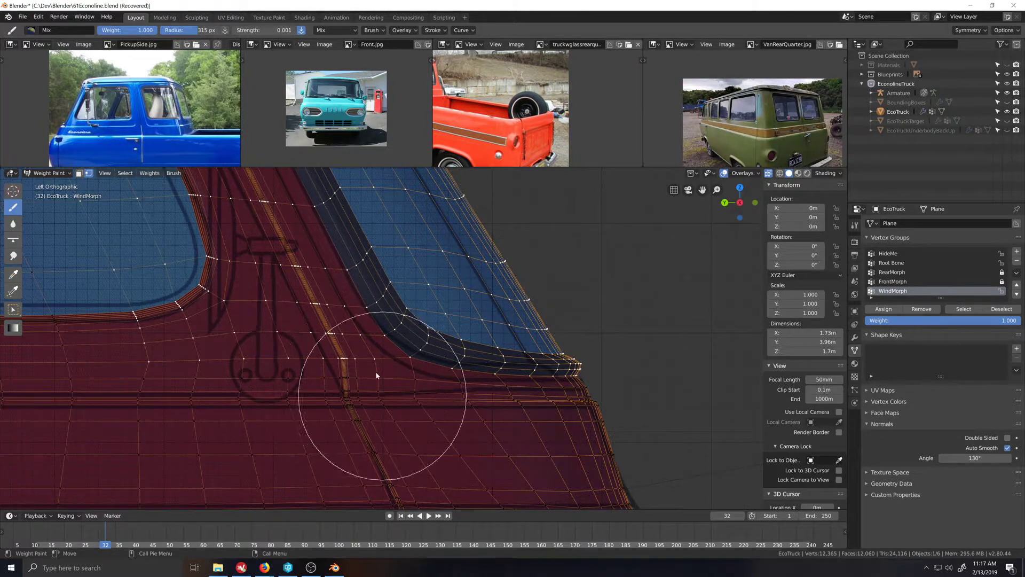
Step: In Edit Mode, circle-deselect the next vertex row up between the front pillar and door window, and return EcoTruck to Weight Paint
scroll(373, 369, down, 2)
click(48, 173)
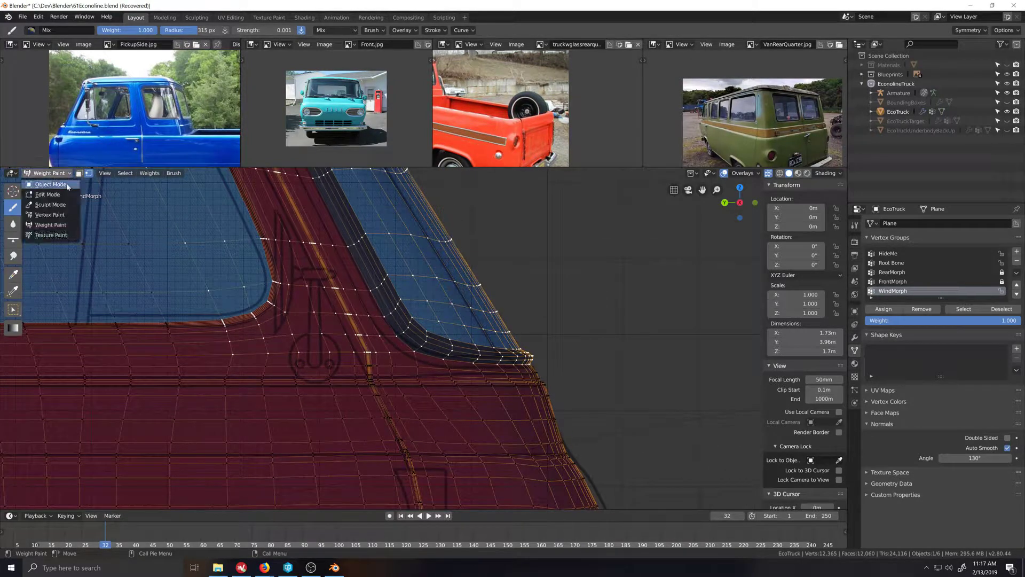
click(44, 193)
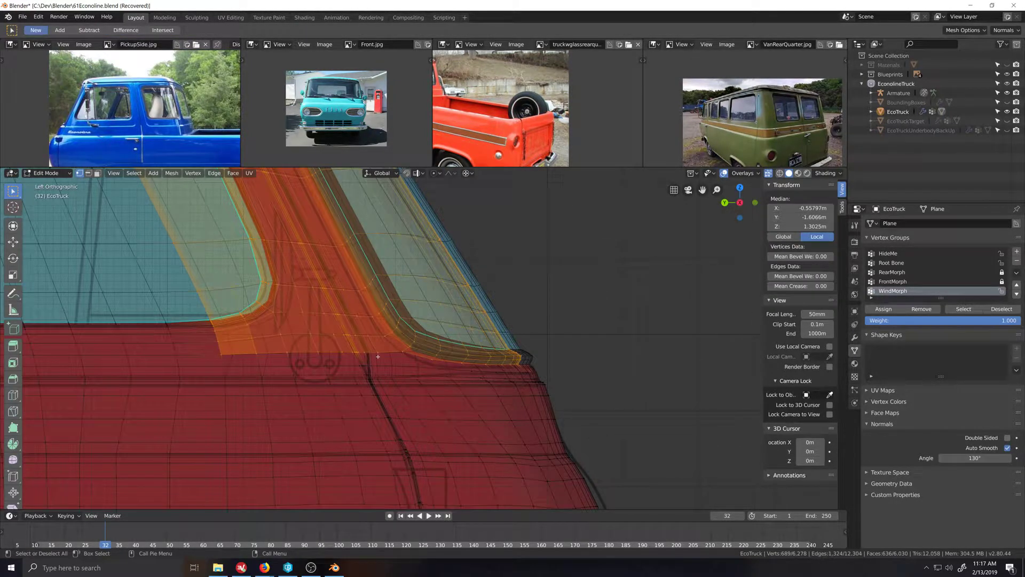
key(c)
middle_drag(378, 356, 270, 355)
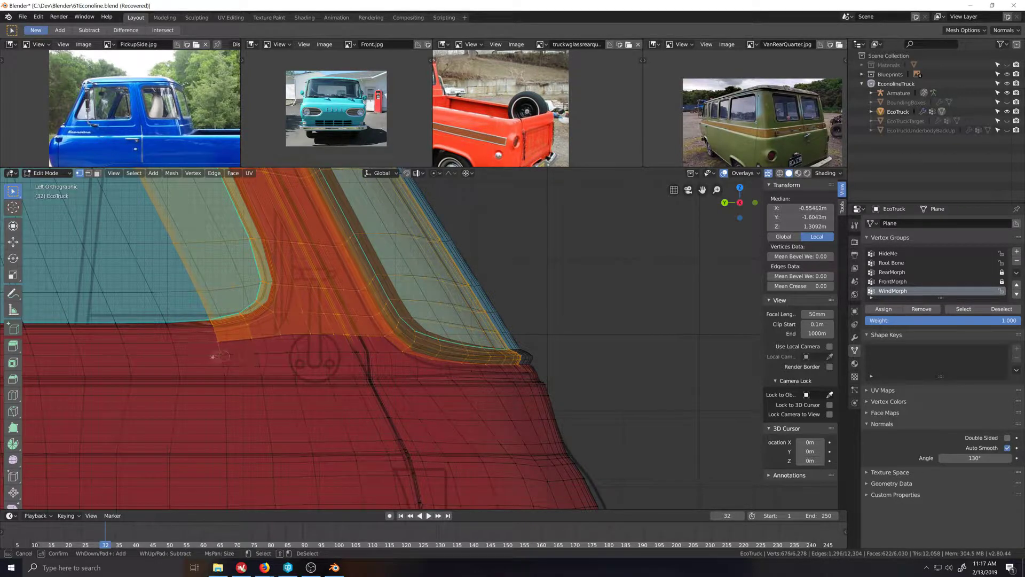
key(Escape)
key(ctrl+Tab)
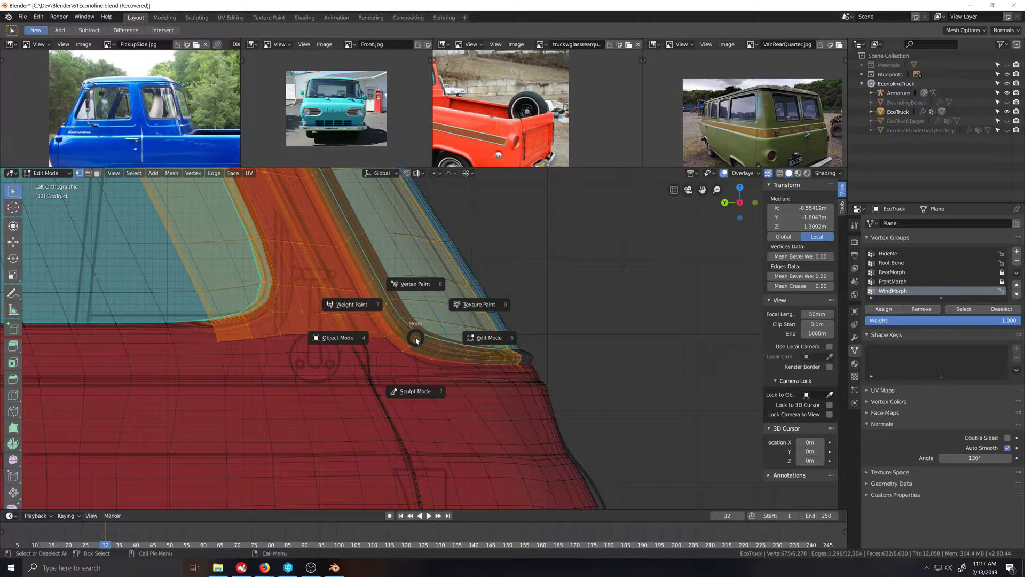
click(314, 297)
scroll(476, 418, down, 7)
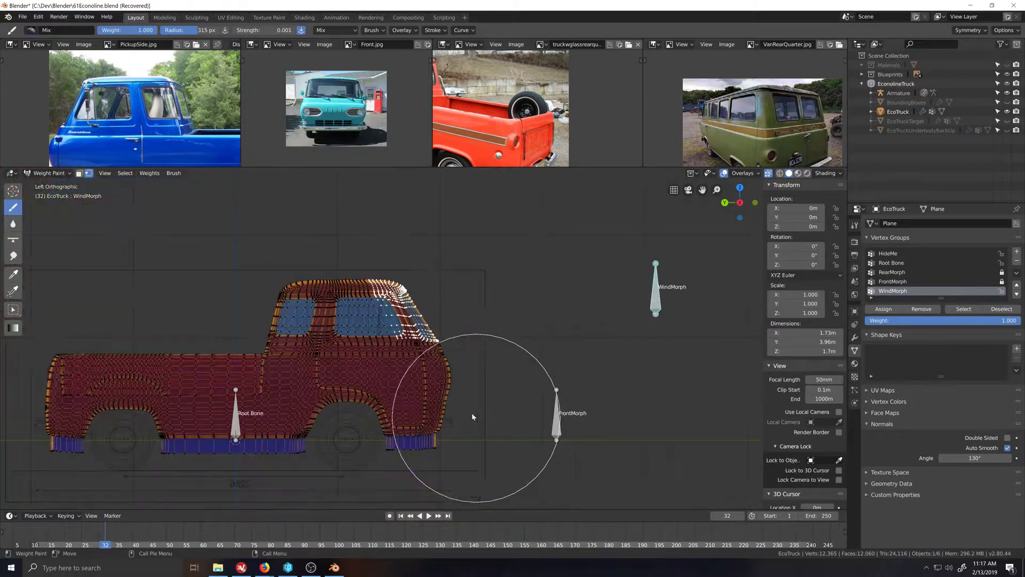
Step: Put EcoTruck in Edit Mode and deselect the lowest remaining vertices along the underside of the windshield frame out to its front corner
scroll(416, 321, up, 8)
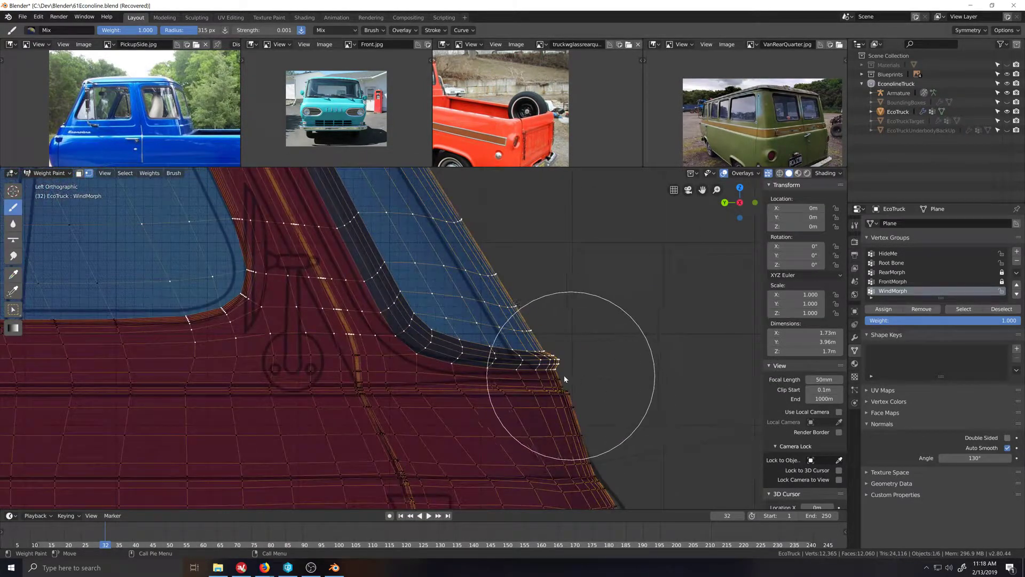
key(ctrl+Tab)
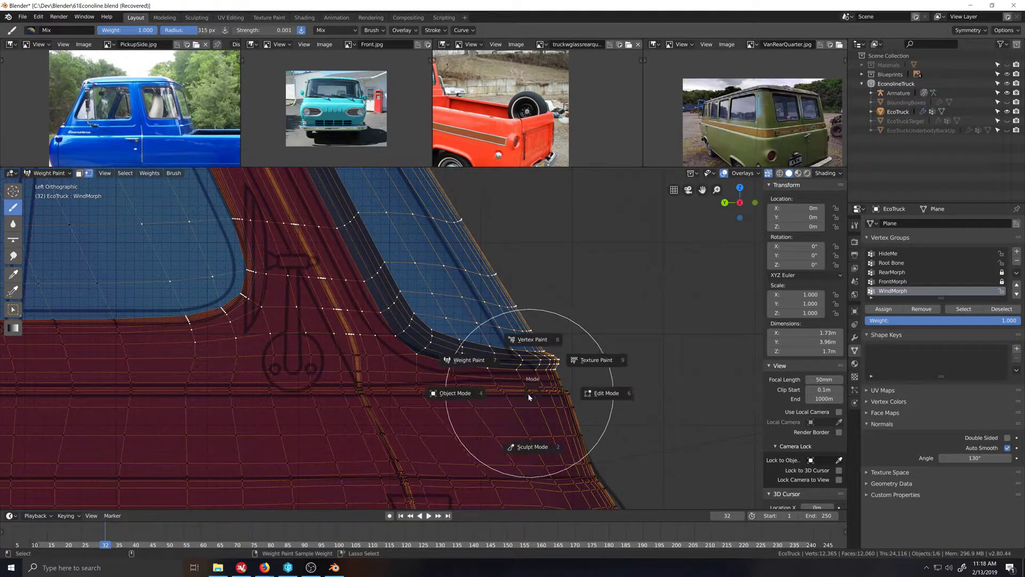
click(636, 378)
key(ctrl+Tab)
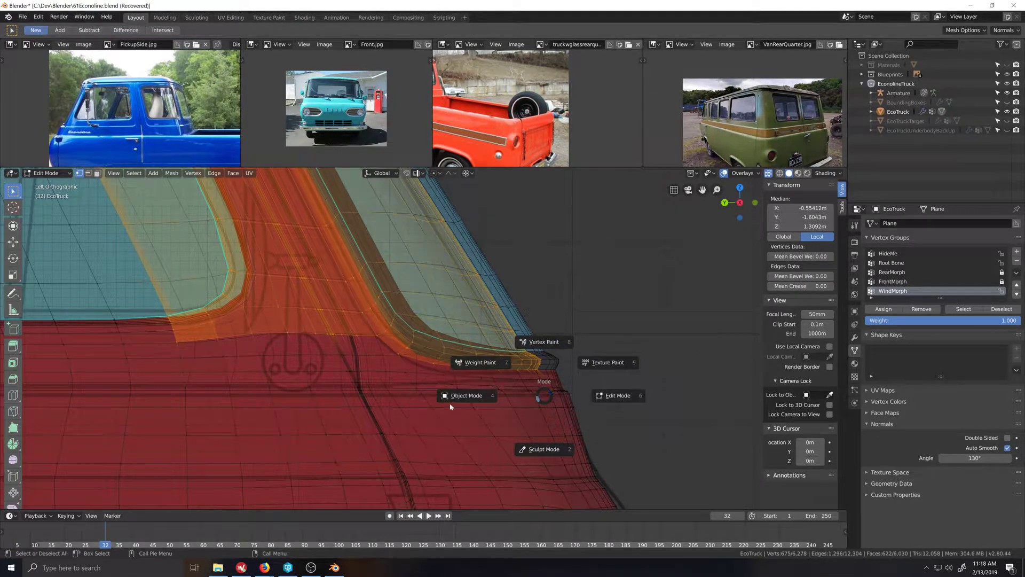
click(603, 396)
key(ctrl+Tab)
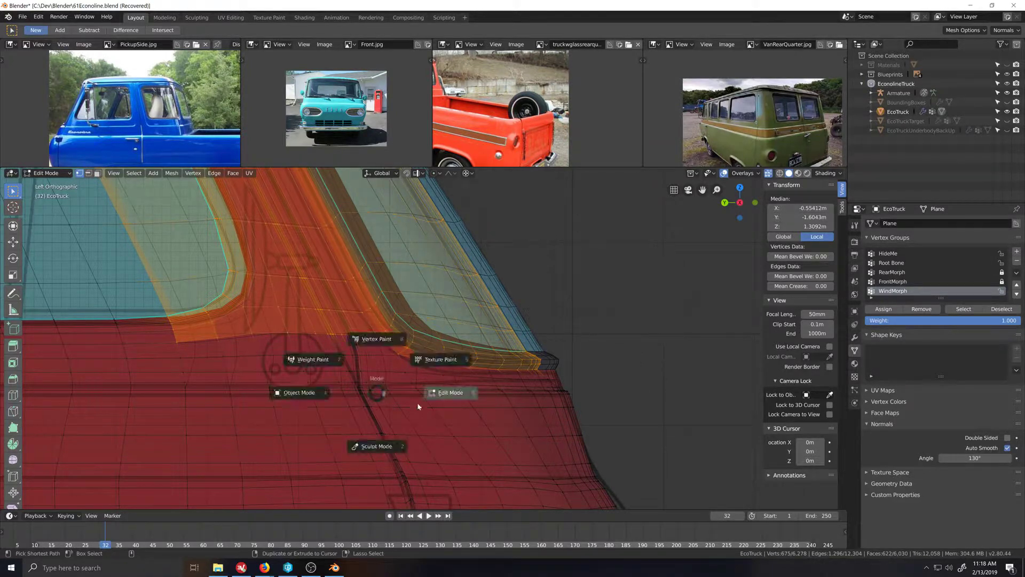
click(450, 399)
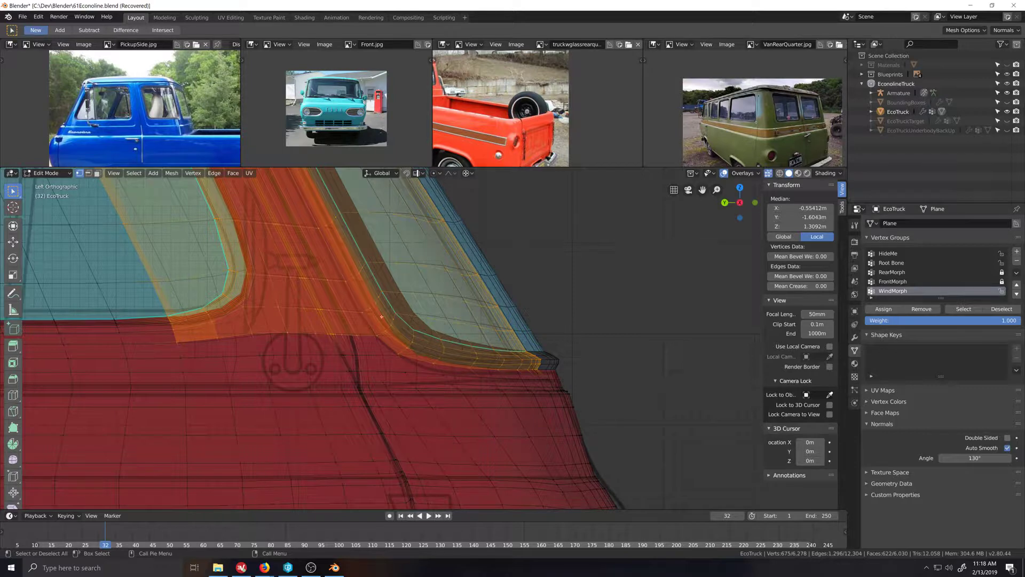
scroll(409, 348, down, 2)
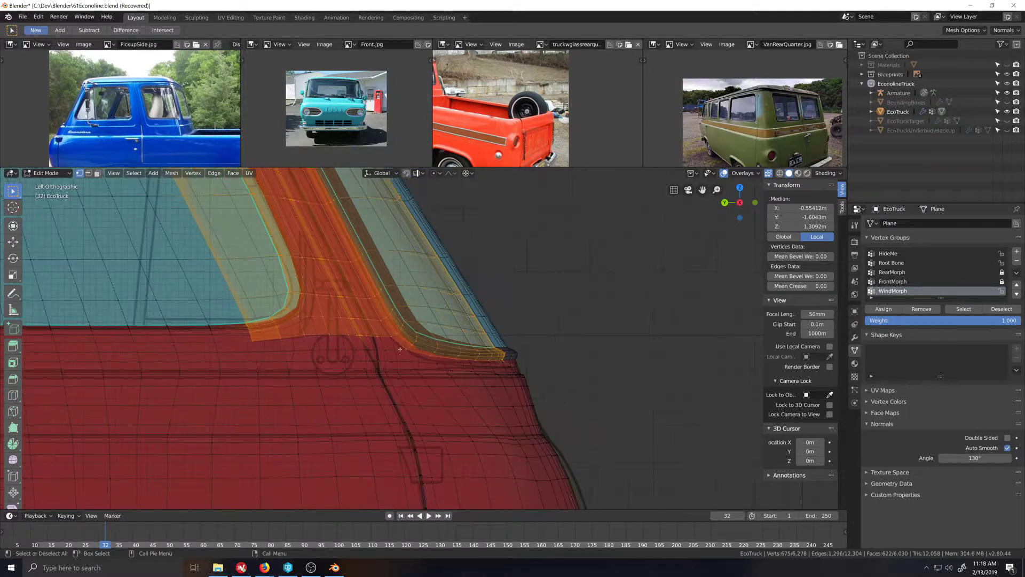
shift+middle_drag(456, 376, 497, 401)
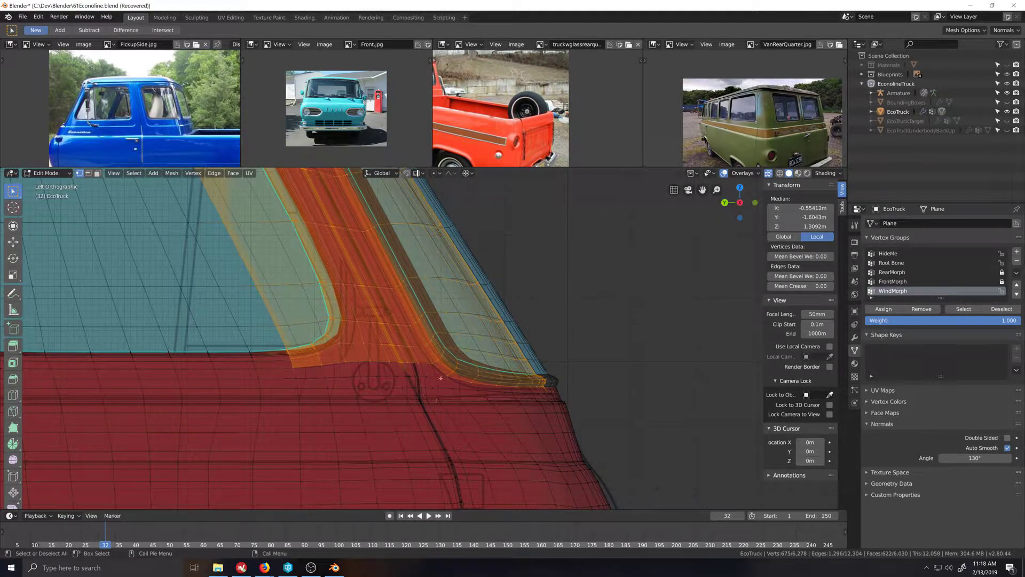
ctrl+click(544, 387)
key(c)
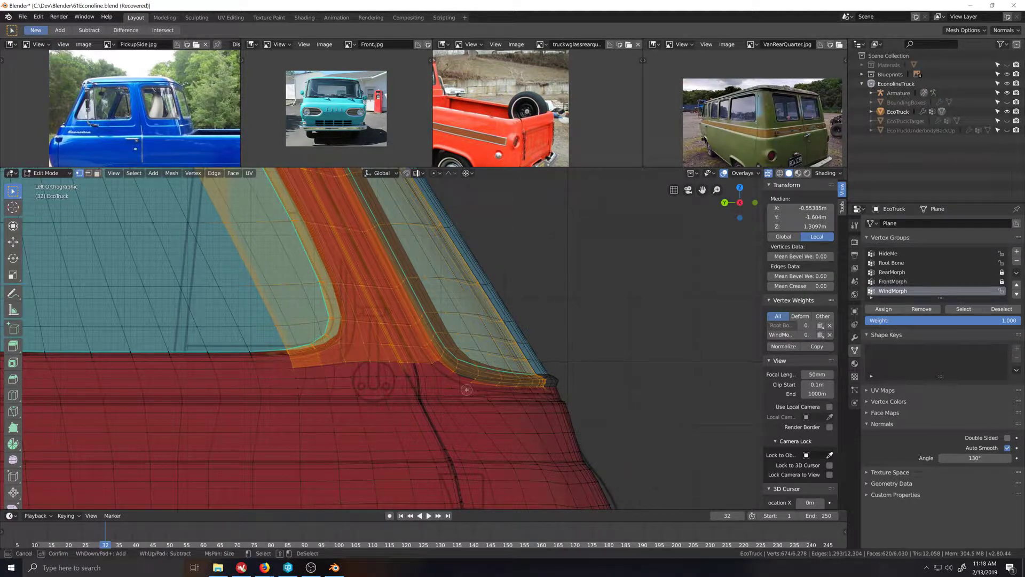
middle_click(540, 391)
key(Escape)
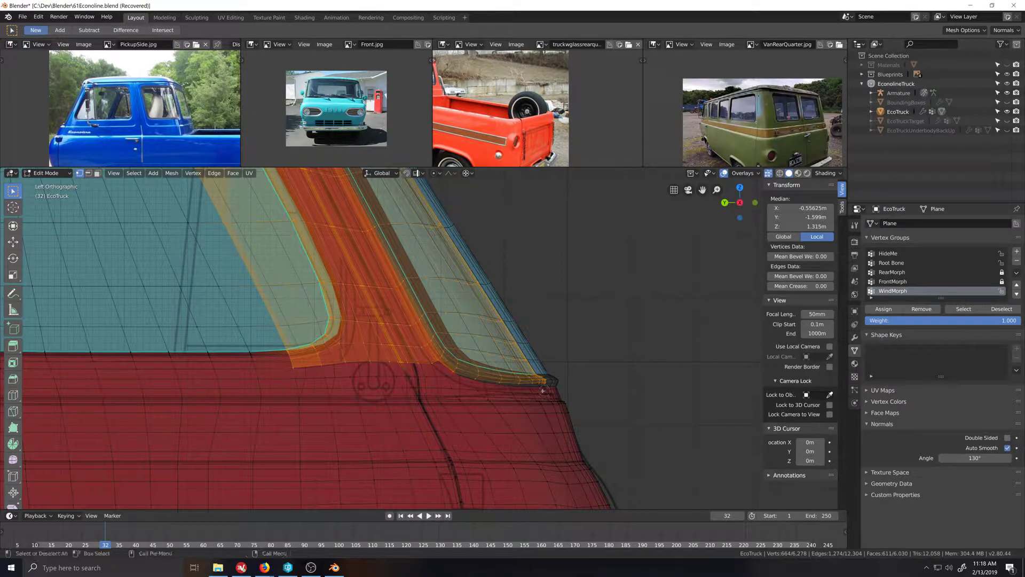
Step: Switch EcoTruck to Weight Paint and compare the trimmed windshield selection with the full truck and the WindMorph bone
key(ctrl+Tab)
click(433, 368)
scroll(454, 373, down, 8)
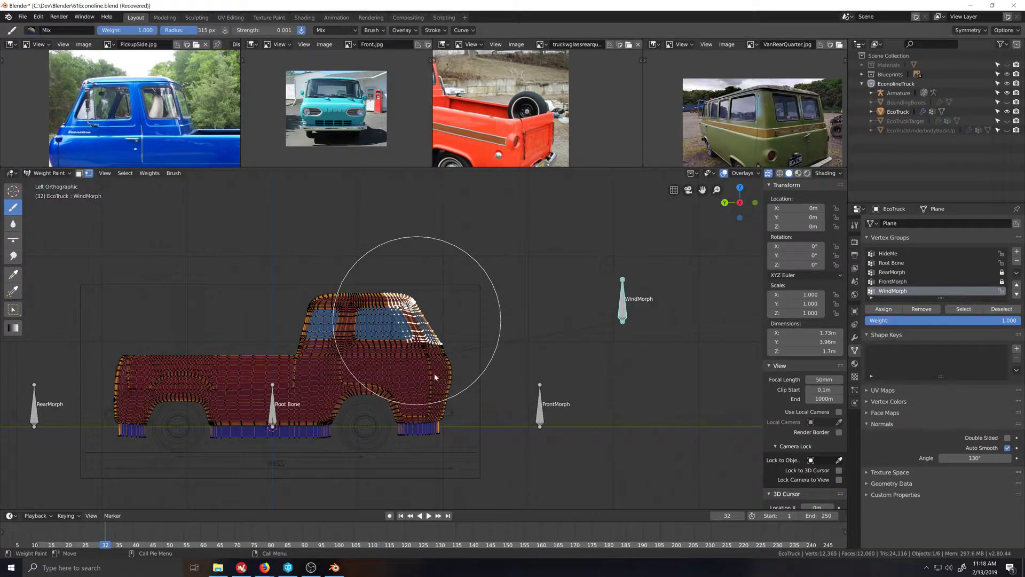
scroll(449, 410, up, 8)
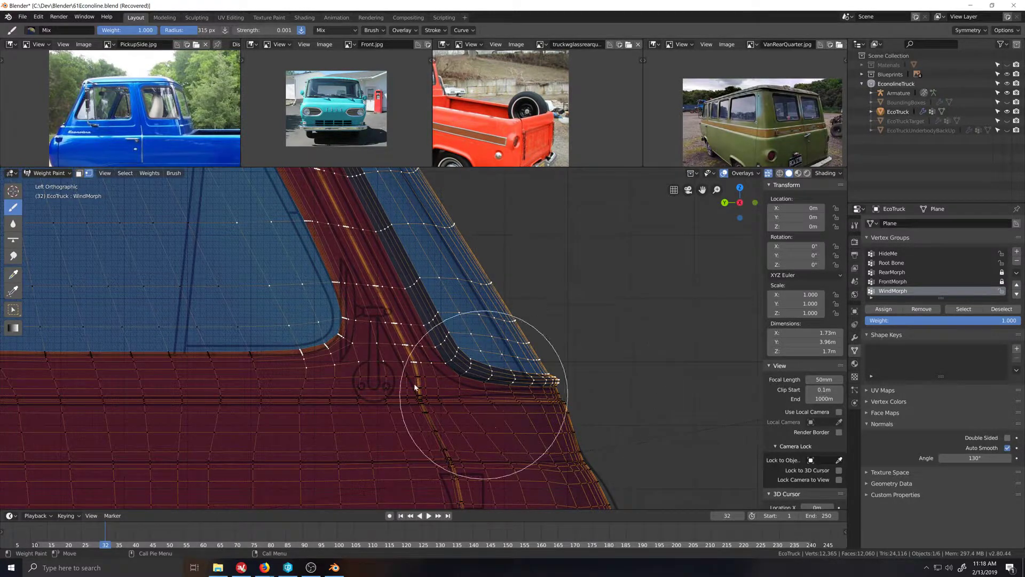
Step: In Edit Mode, circle-deselect the next low row of vertices along the lower windshield frame out to its front corner
click(49, 173)
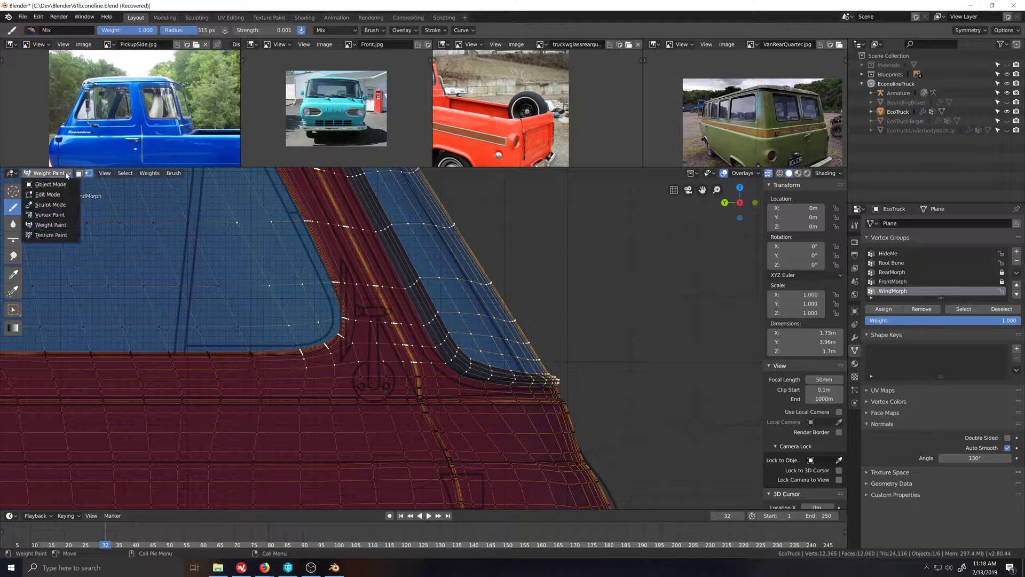
click(57, 195)
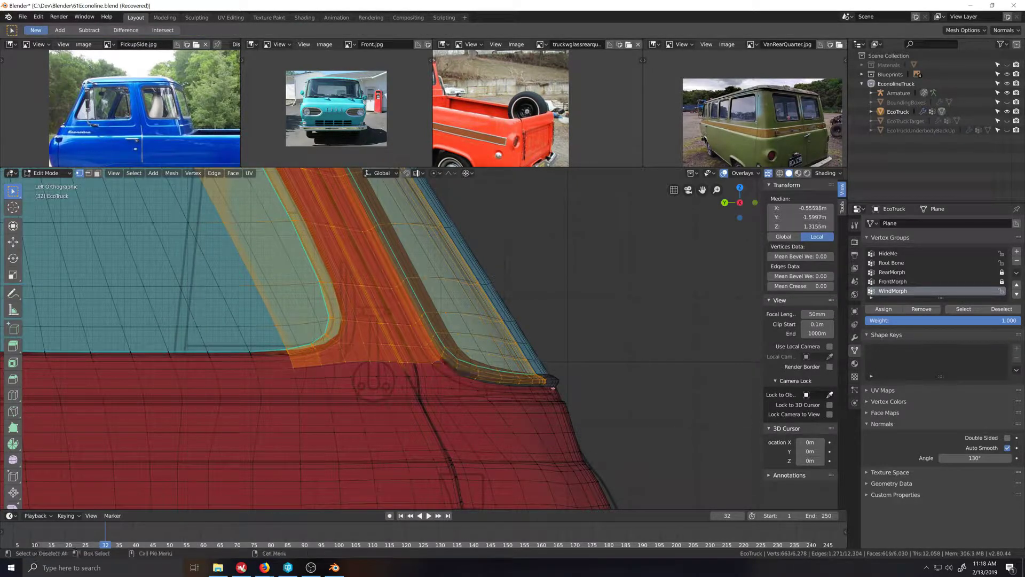
key(c)
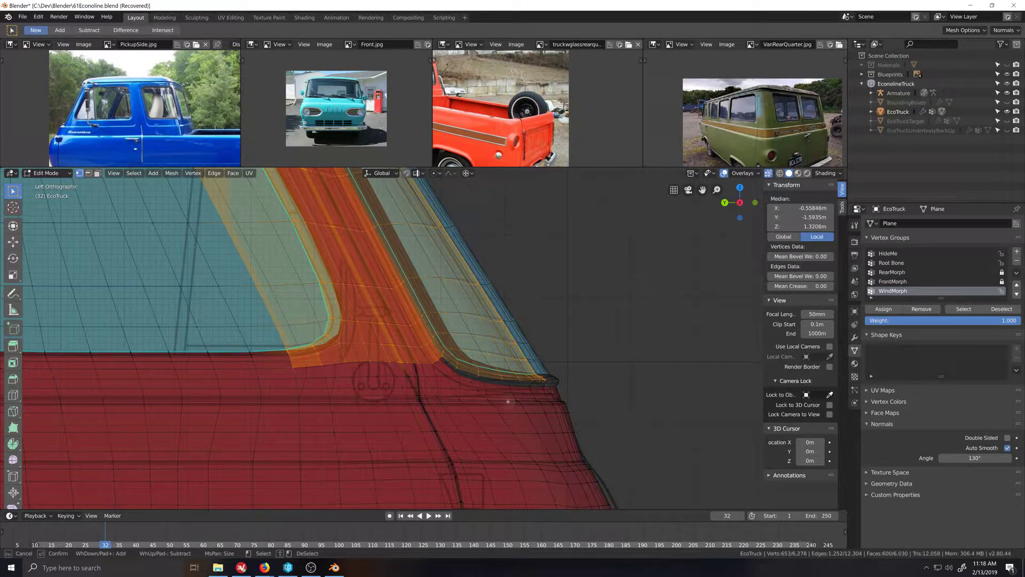
key(Escape)
Step: Inspect the remaining windshield and pillar selection from the side against the whole cab, and put EcoTruck back in Weight Paint
scroll(508, 401, down, 3)
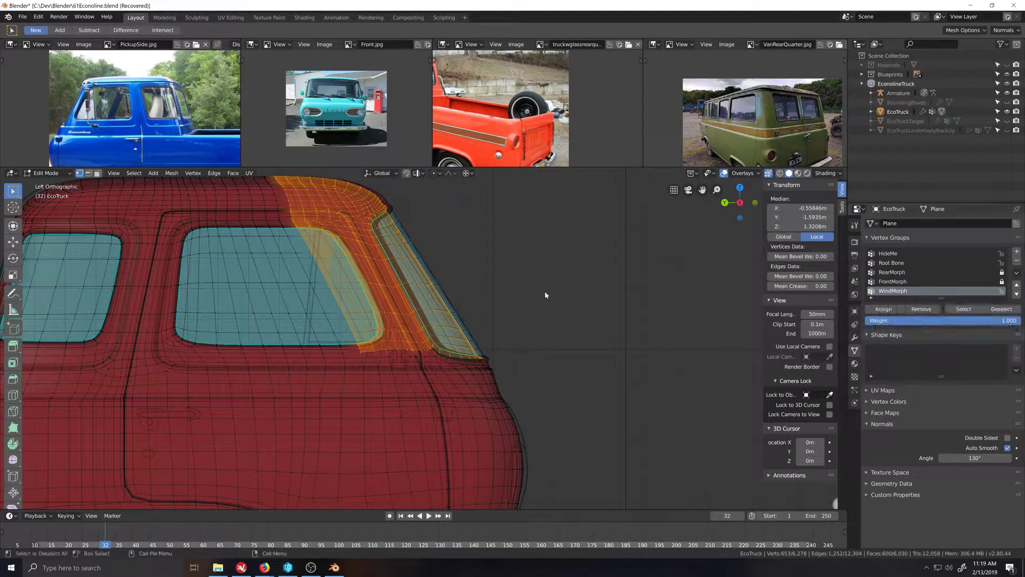
scroll(389, 372, down, 5)
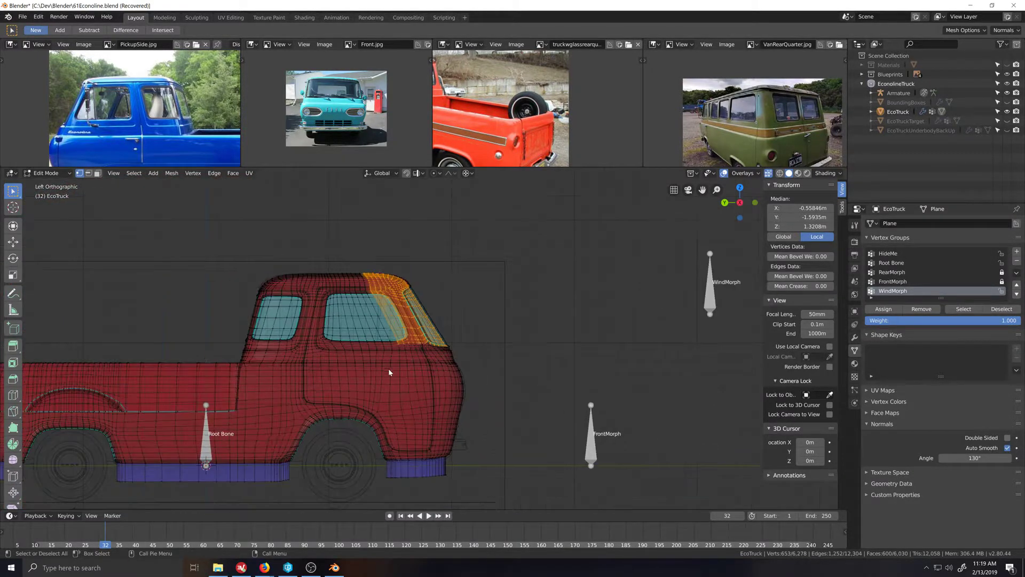
scroll(371, 346, down, 2)
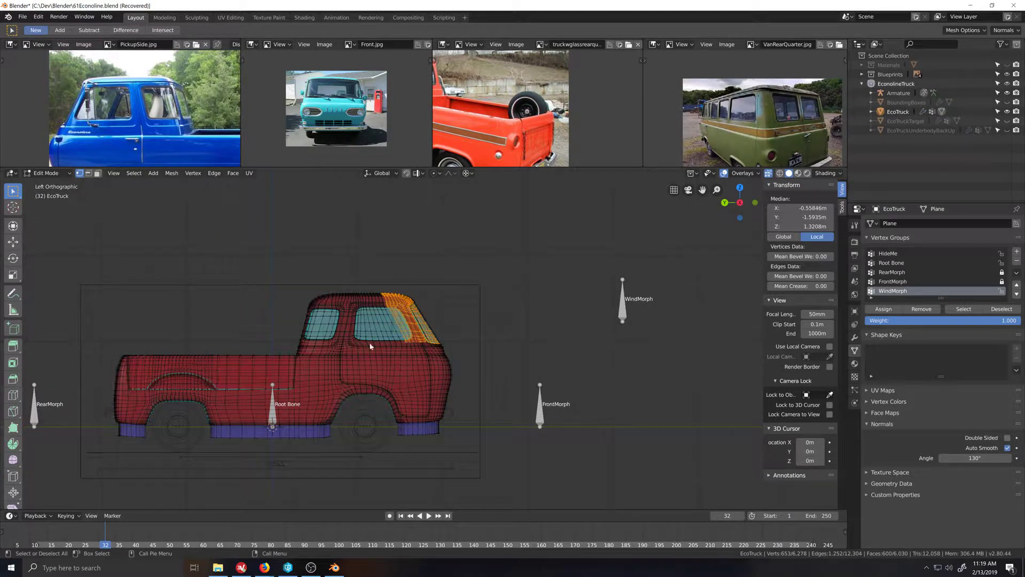
scroll(453, 377, up, 6)
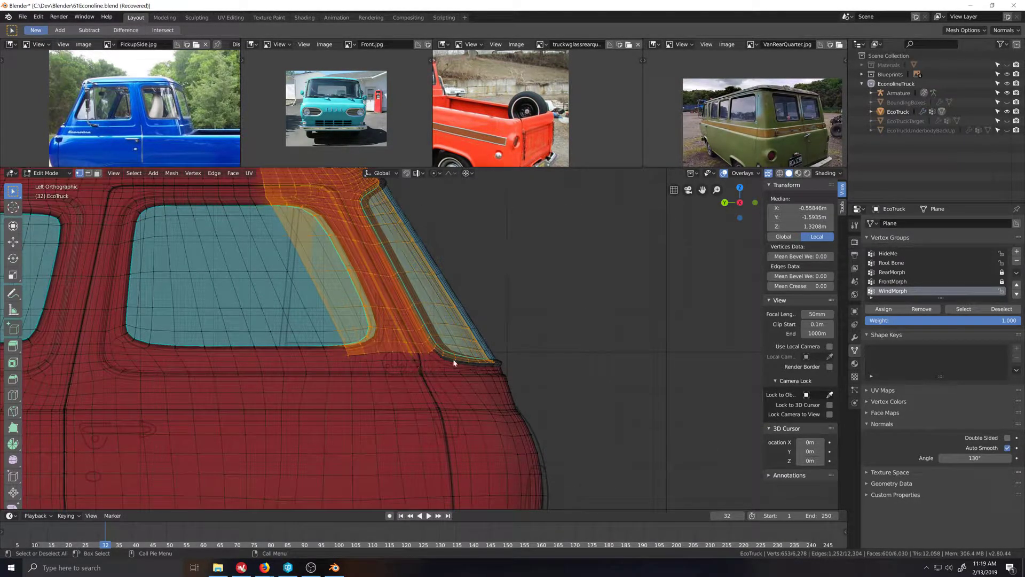
scroll(466, 346, up, 2)
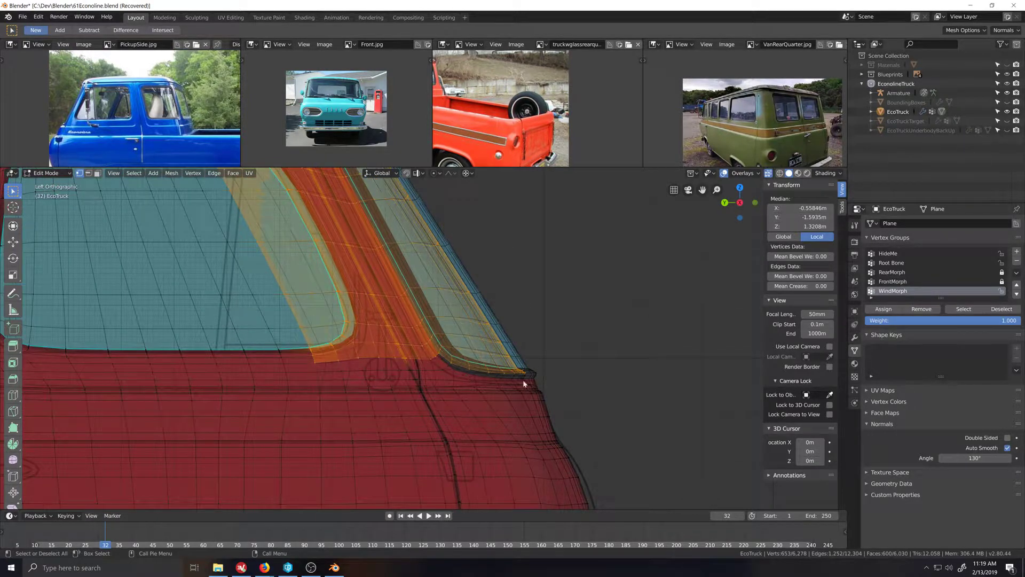
scroll(527, 384, down, 5)
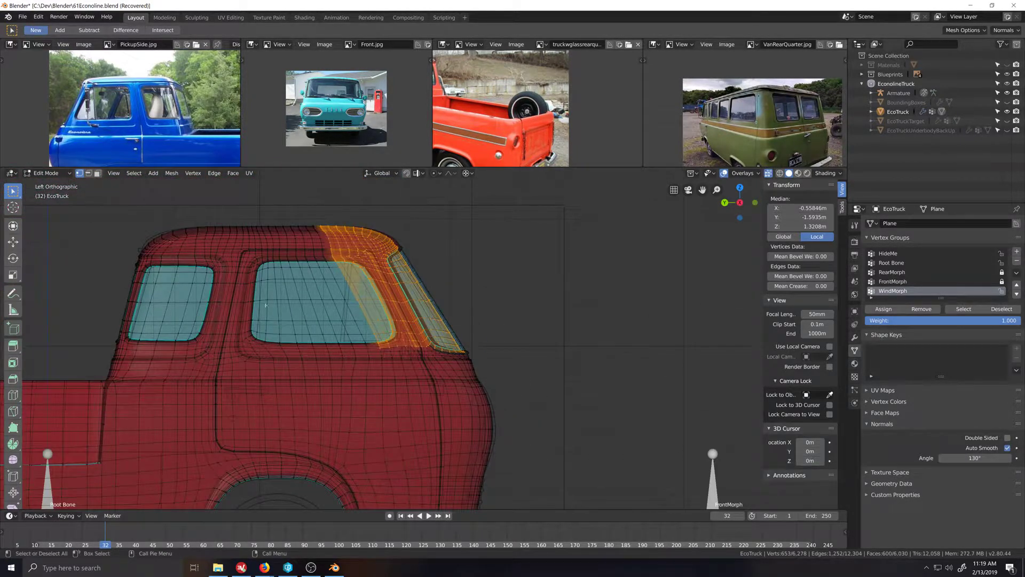
key(ctrl+Tab)
click(231, 283)
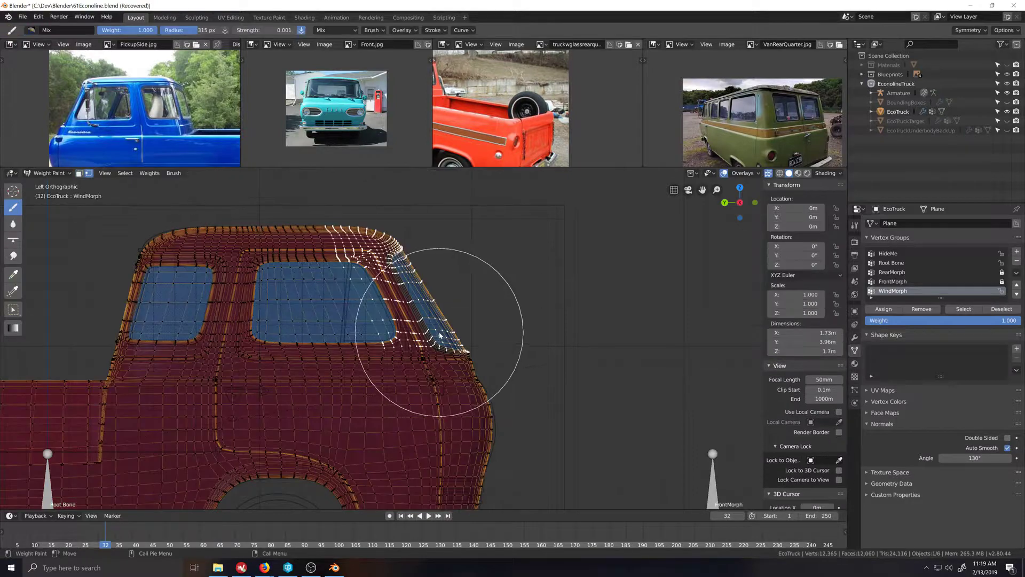
scroll(437, 335, down, 4)
scroll(444, 386, up, 5)
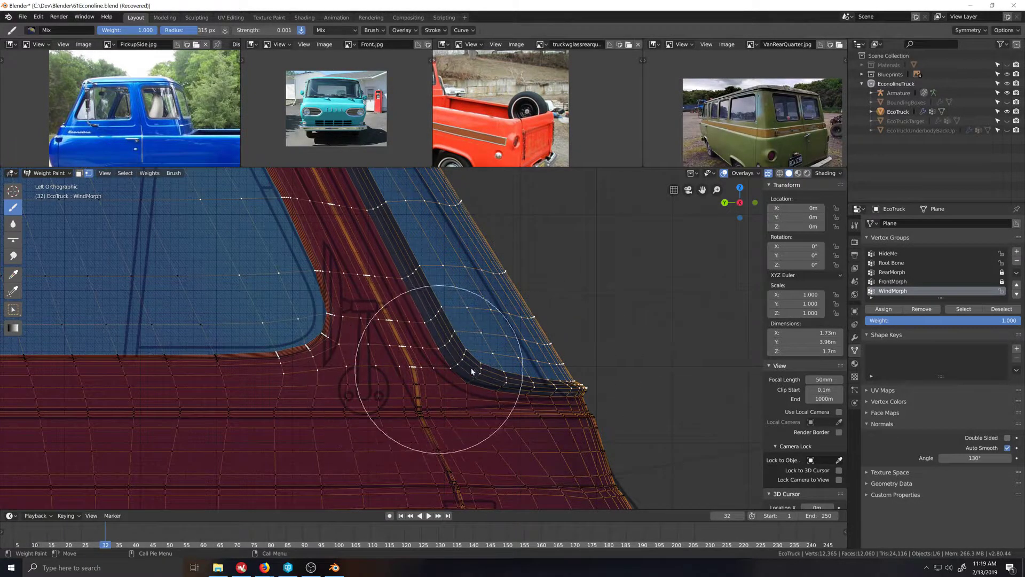
Step: Circle-deselect the following vertex row up along the windshield's lower frame in Edit Mode, and return to Weight Paint
click(49, 173)
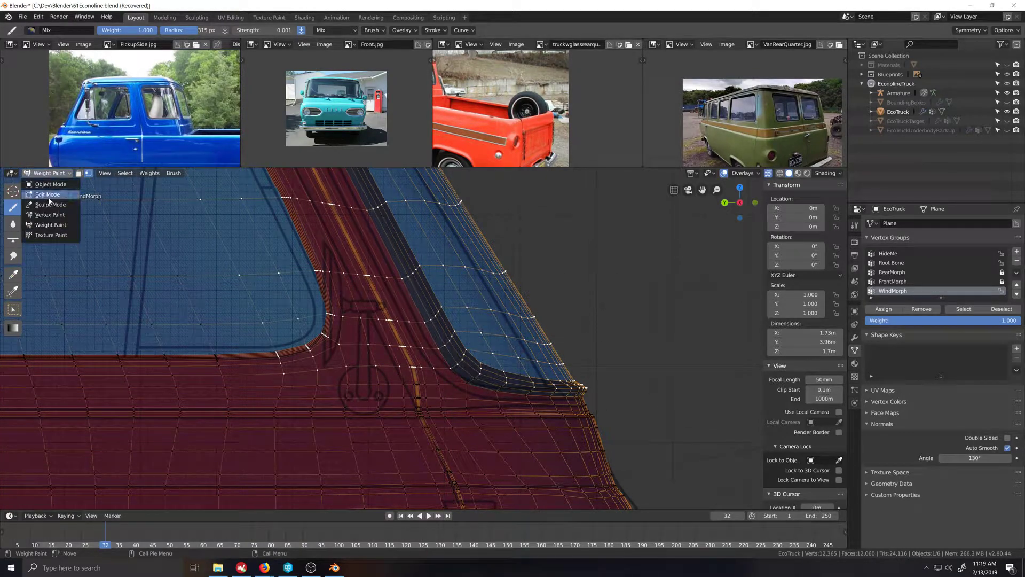
click(51, 193)
key(c)
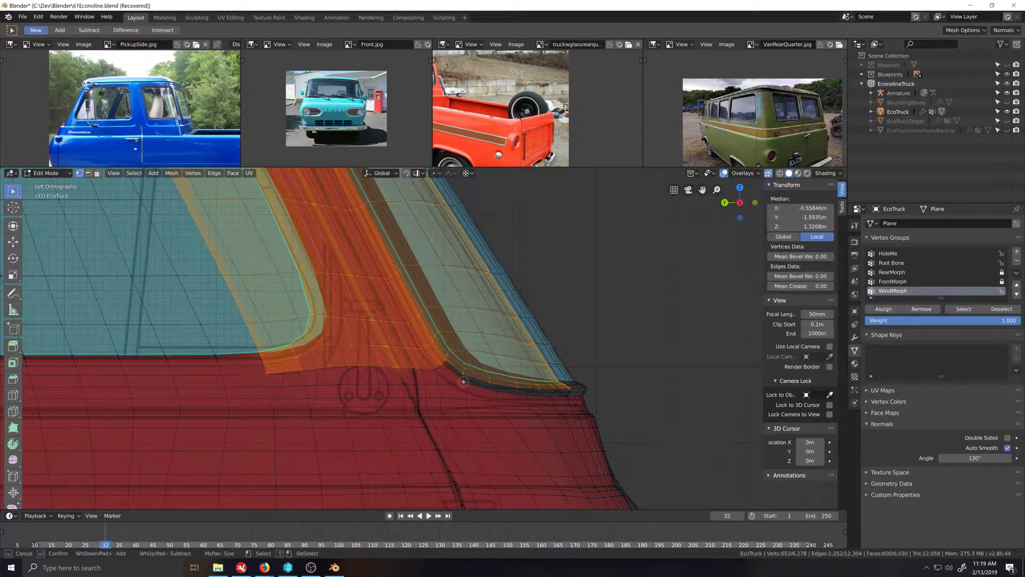
middle_drag(462, 378, 574, 392)
key(Escape)
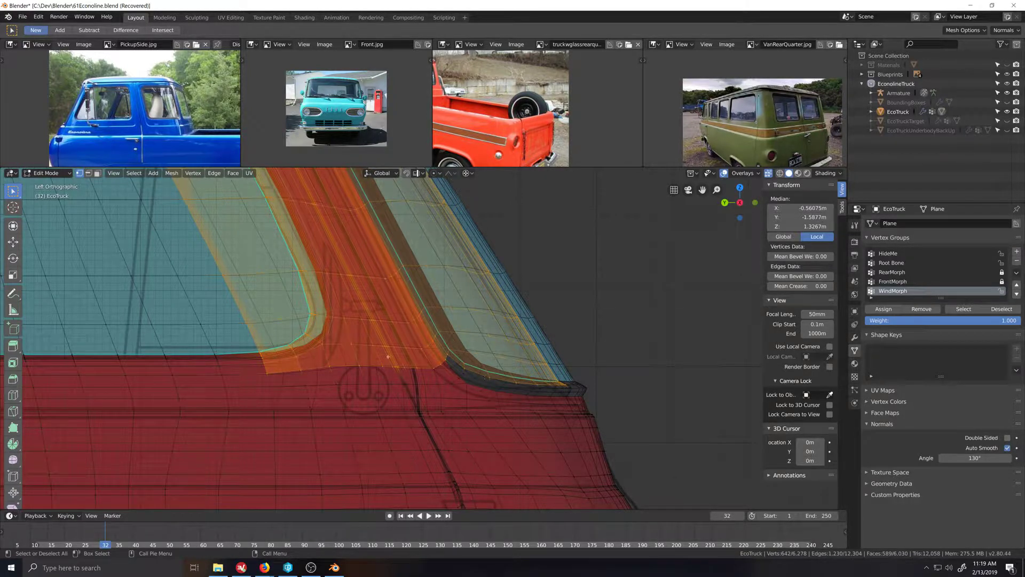
click(46, 174)
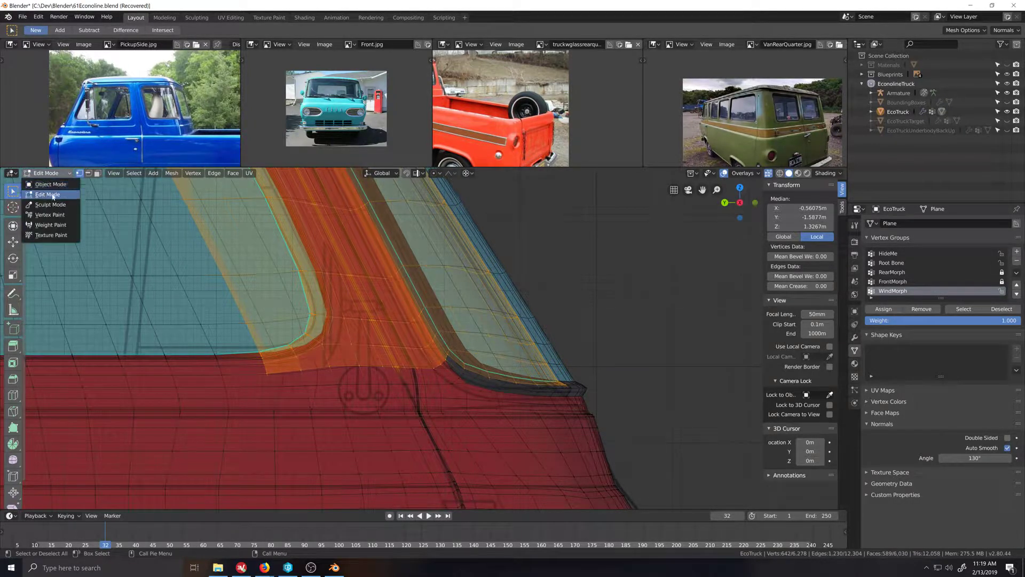
click(48, 225)
scroll(402, 358, down, 5)
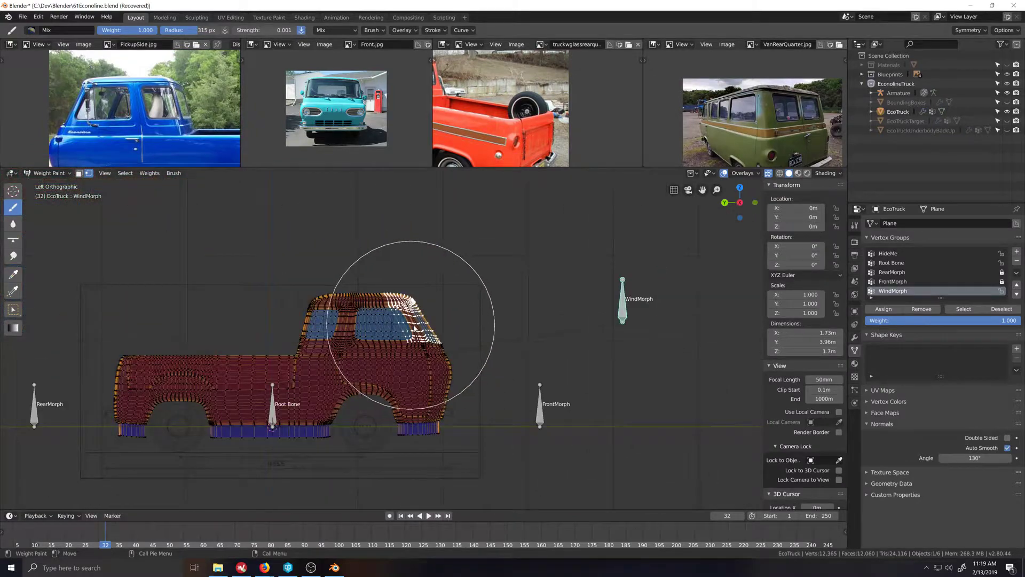
scroll(440, 365, up, 5)
scroll(449, 390, up, 5)
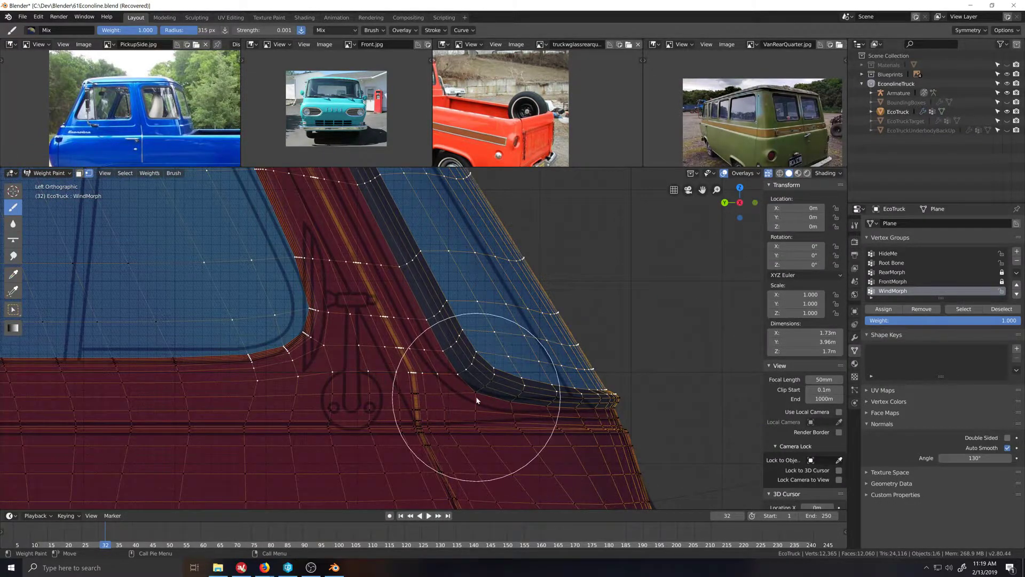
Step: Return to Edit Mode and circle-deselect the vertices along the bottom edge of the windshield glass, from the pillar to the front corner
key(ctrl+Tab)
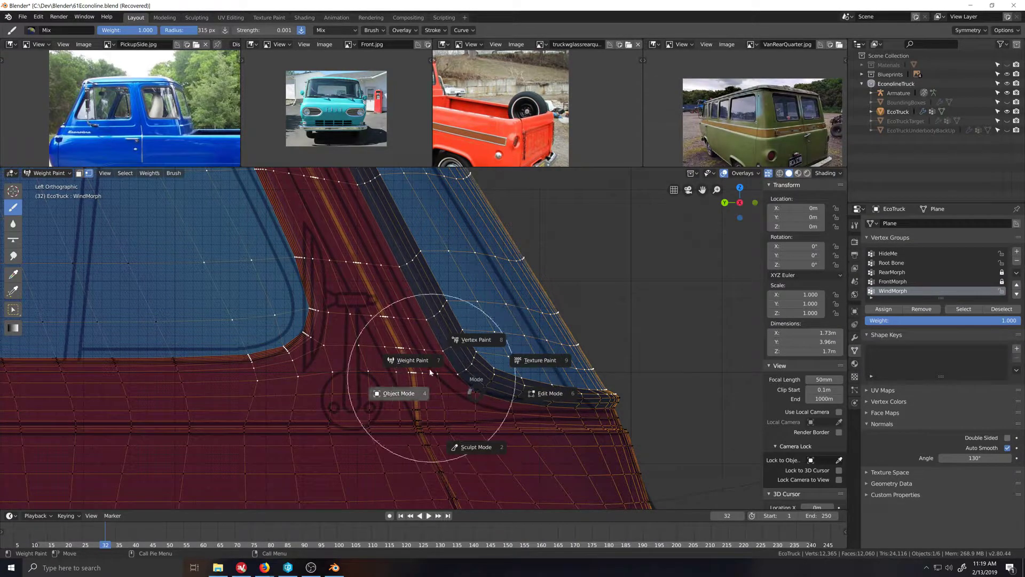
click(501, 378)
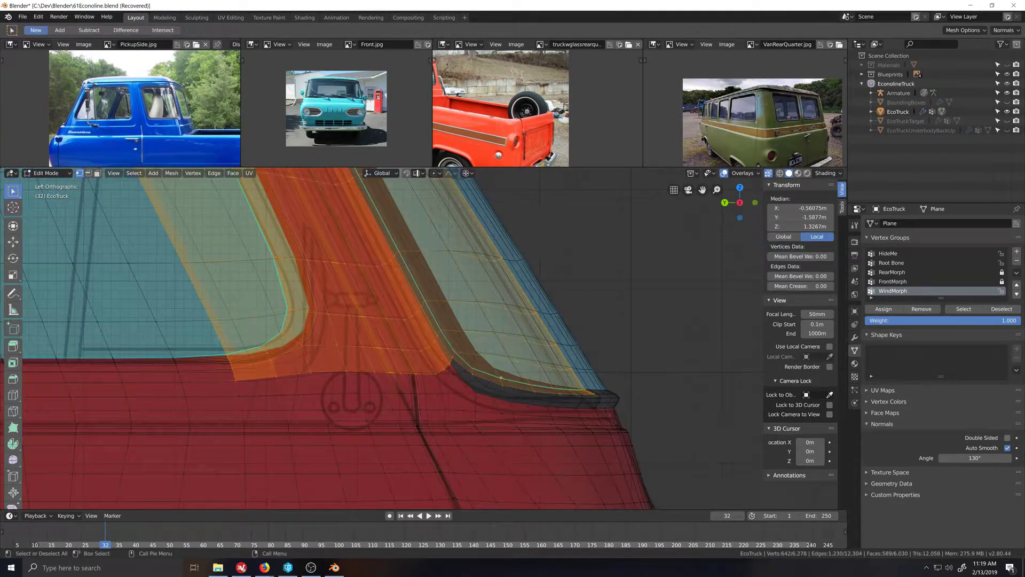
key(c)
shift+click(472, 380)
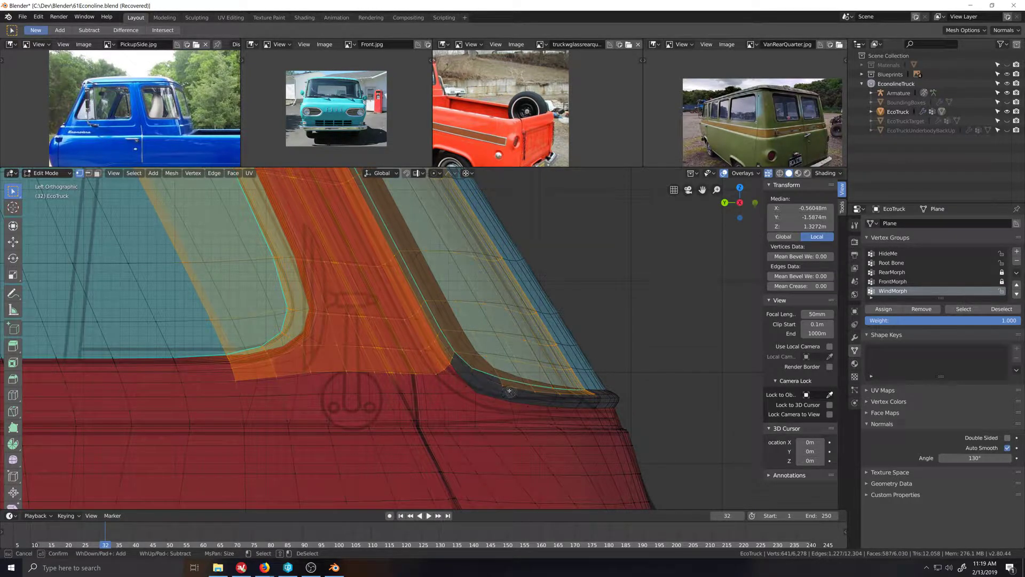
shift+drag(509, 390, 596, 397)
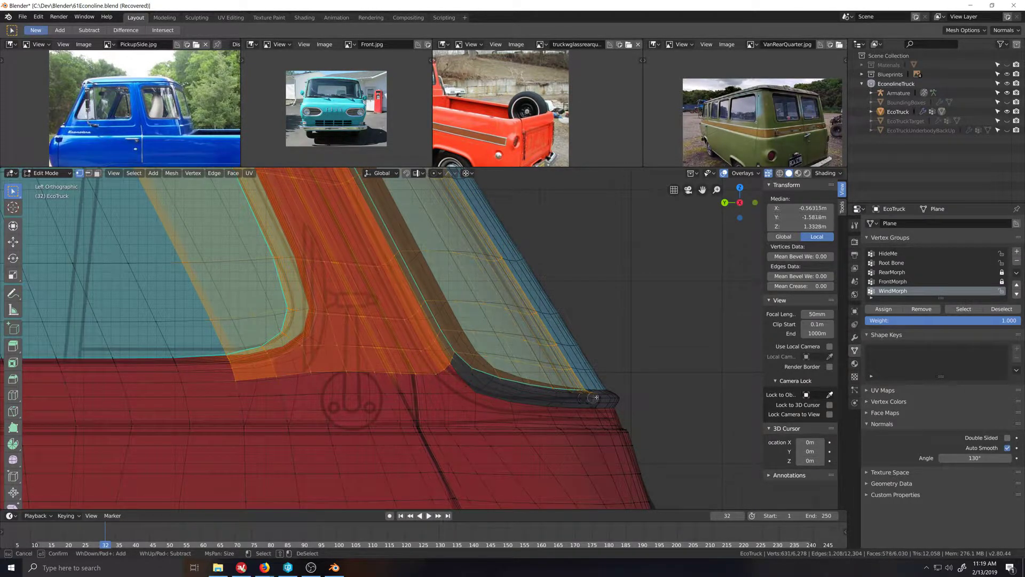
key(Escape)
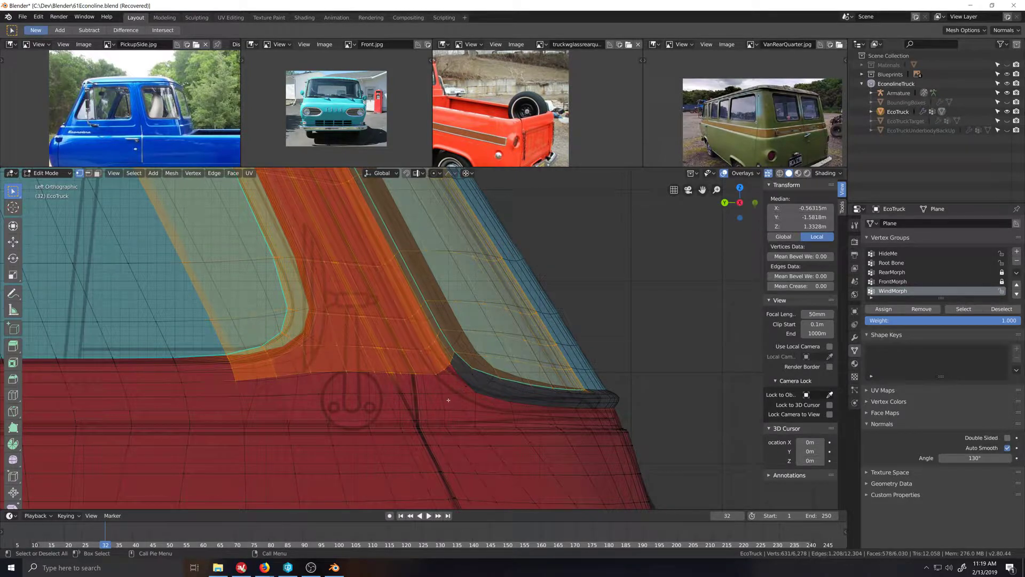
Step: Put EcoTruck in Weight Paint and review the new lower limit of the selection, up close and across the whole truck
scroll(454, 388, down, 1)
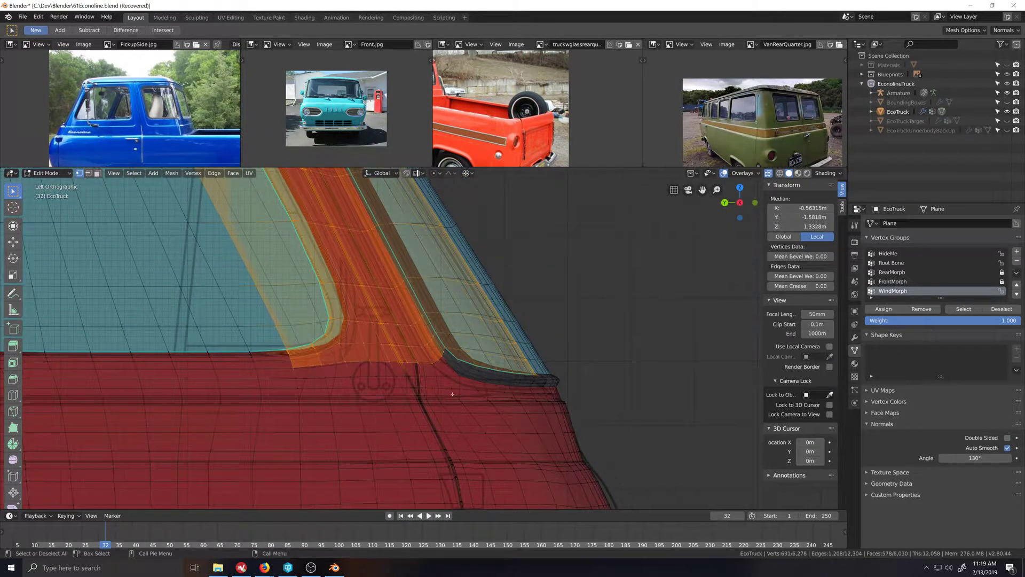
scroll(452, 393, up, 3)
scroll(453, 394, down, 2)
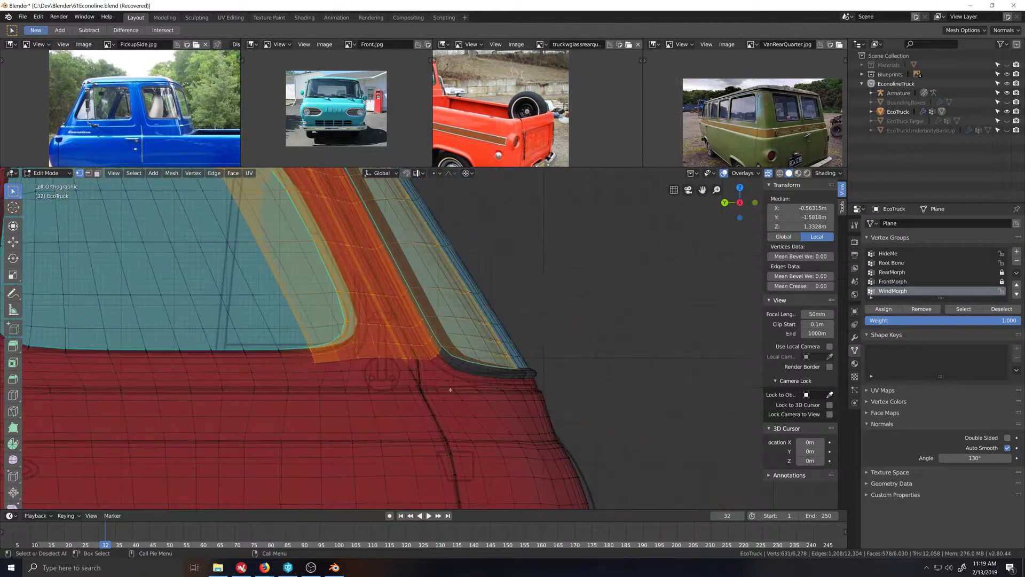
click(47, 173)
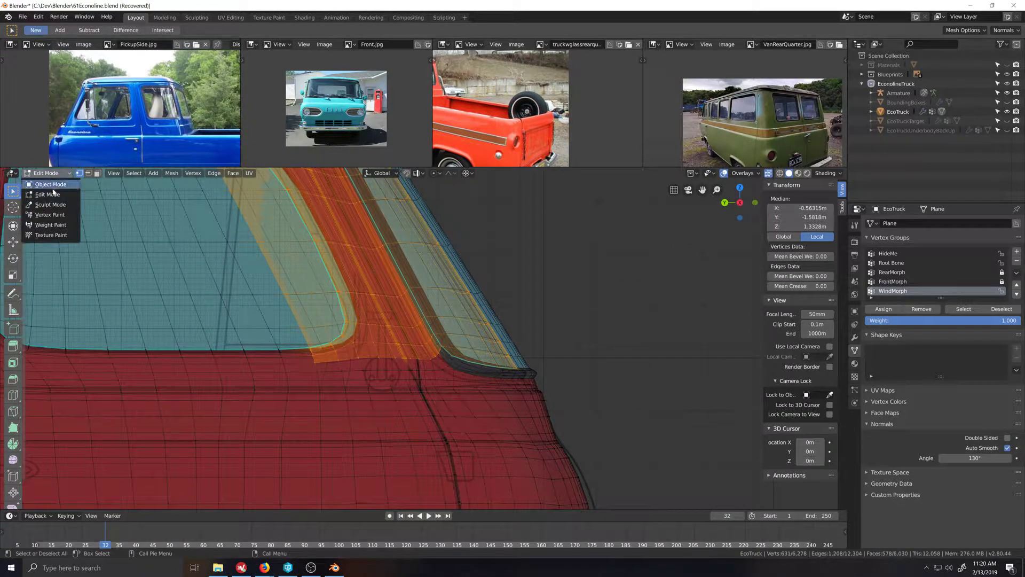
click(52, 225)
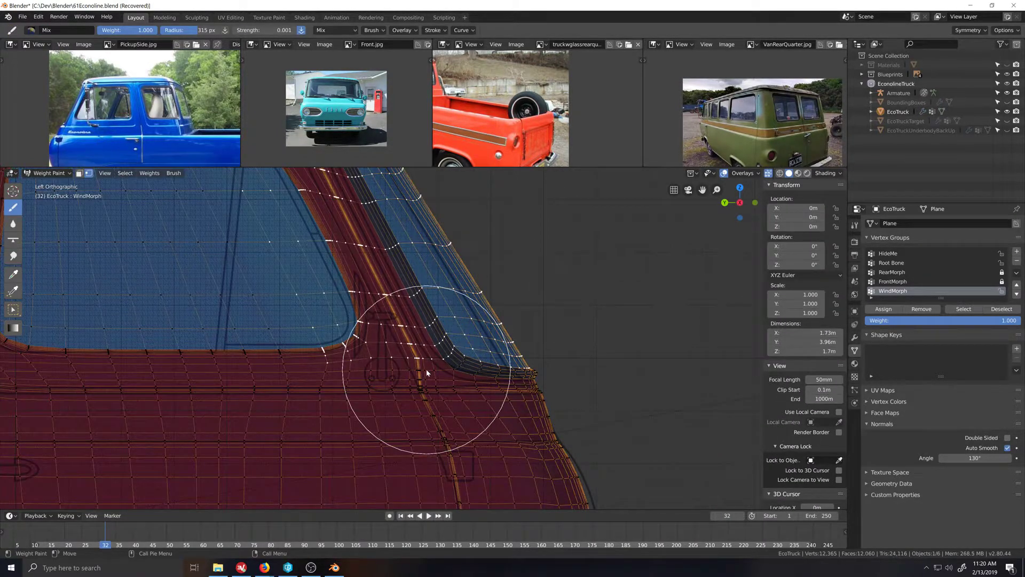
scroll(420, 372, up, 2)
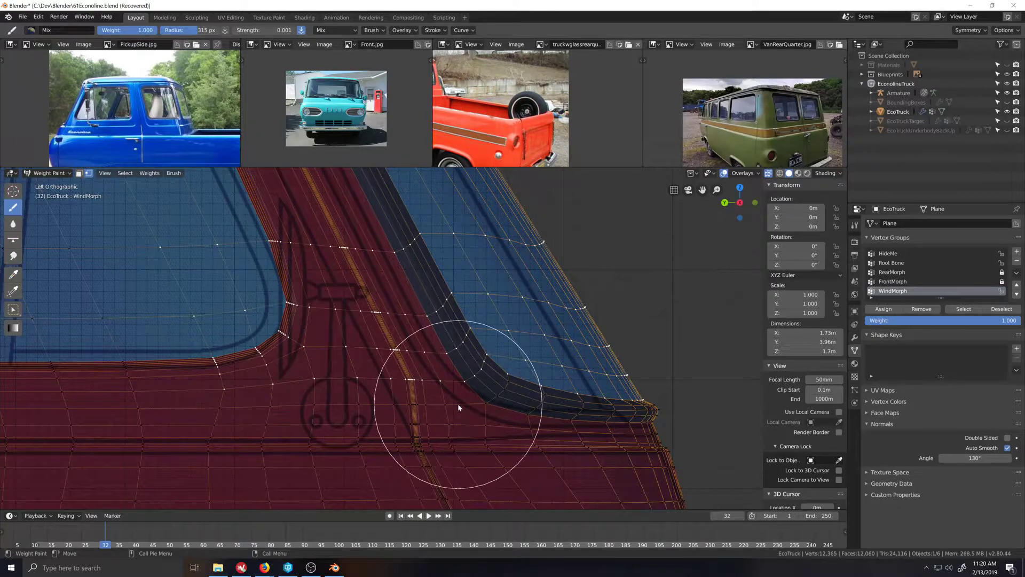
scroll(457, 403, down, 5)
scroll(399, 320, down, 5)
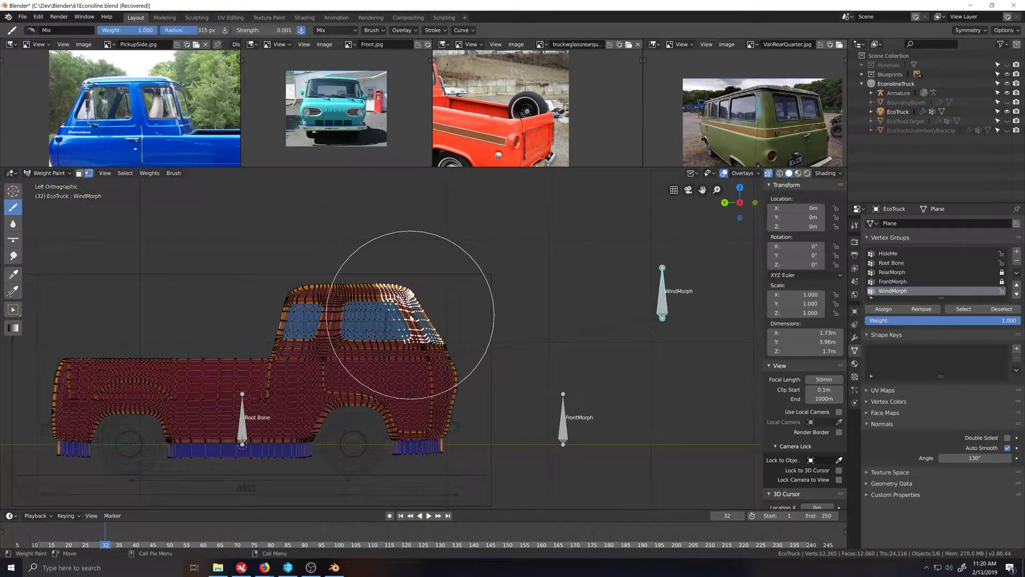
scroll(411, 433, up, 10)
scroll(414, 427, up, 2)
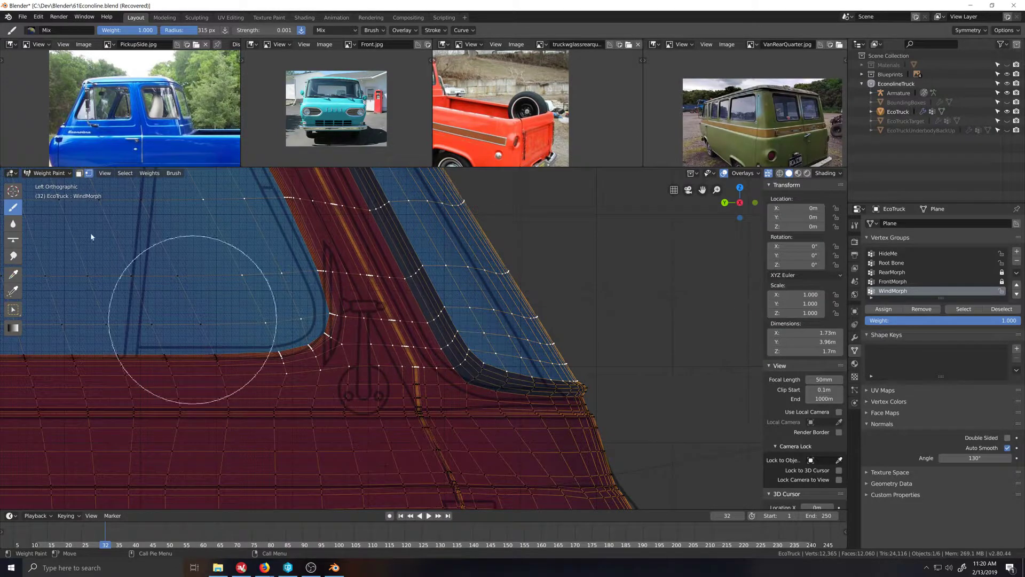
Step: Return EcoTruck to Edit Mode and circle-deselect the lowest selected vertices across the pillar base and the windshield's lower edge
click(58, 174)
click(47, 194)
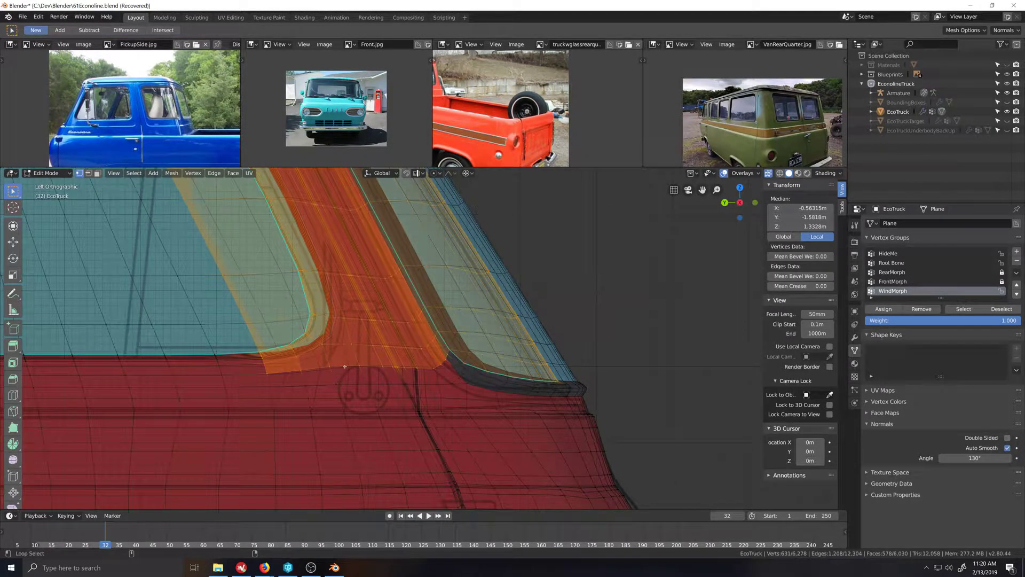
key(c)
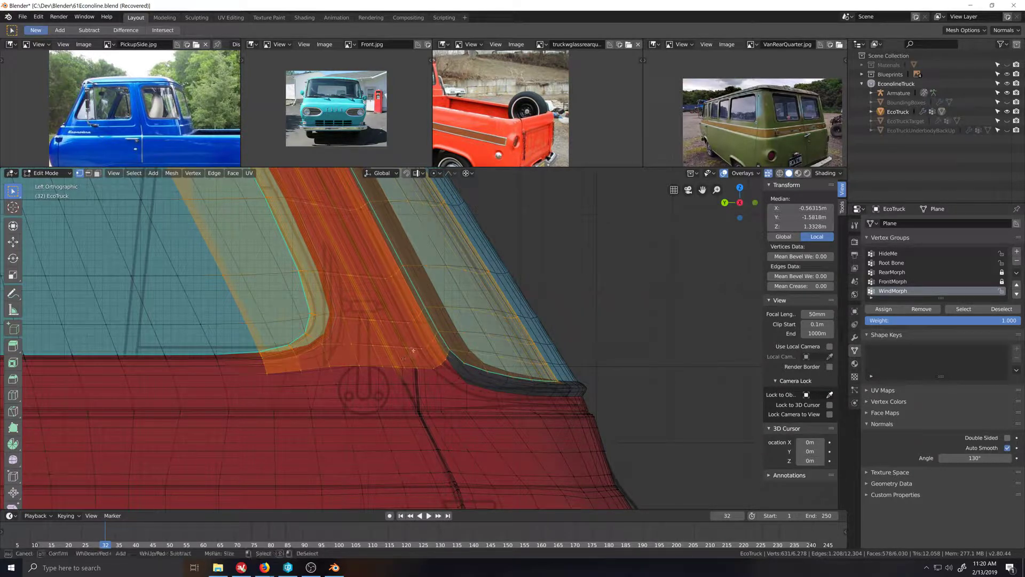
middle_drag(432, 368, 258, 378)
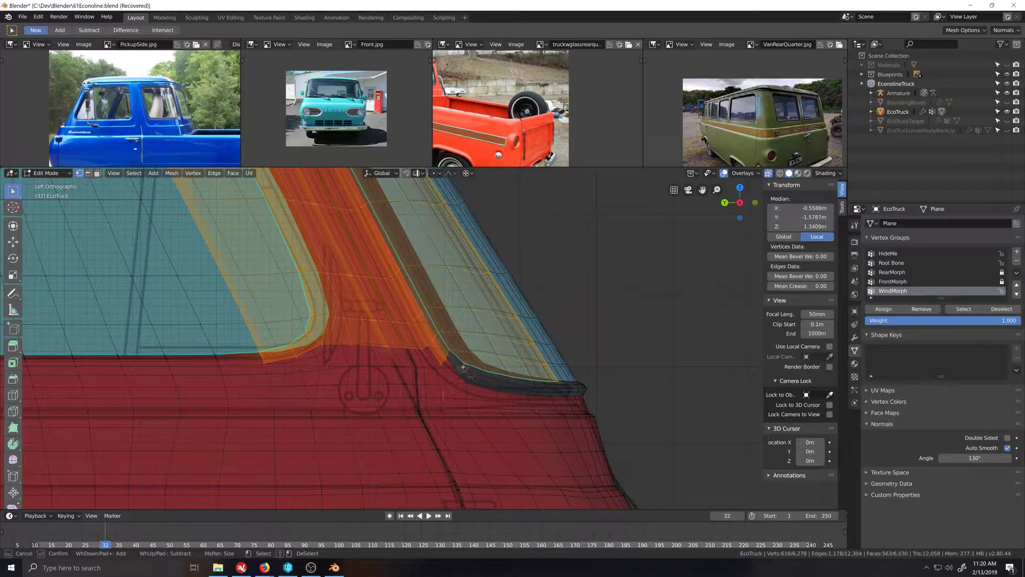
middle_drag(463, 367, 554, 380)
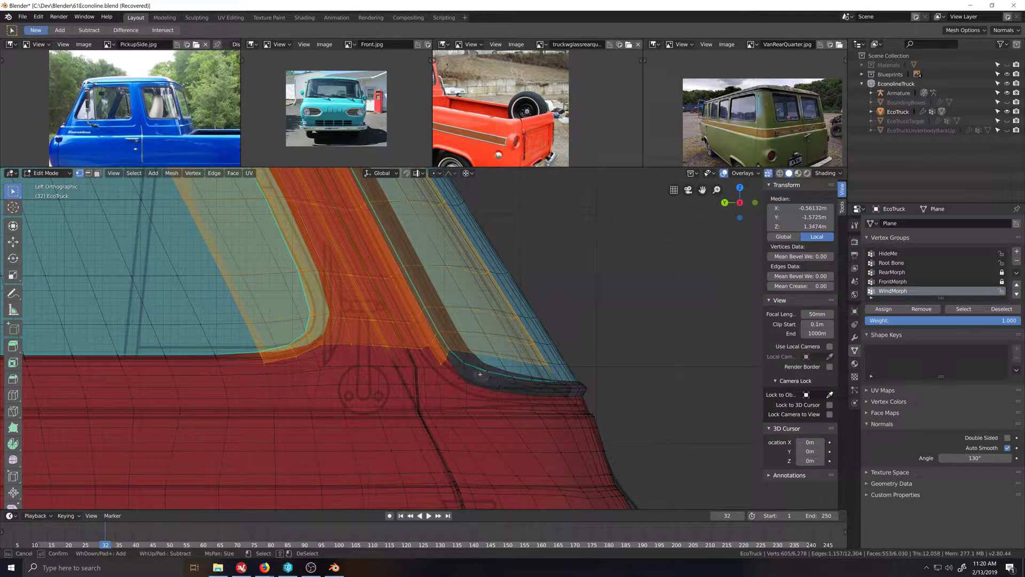
middle_drag(444, 369, 444, 358)
key(Escape)
Step: Put EcoTruck back in Weight Paint and compare the trimmed pillar and windshield selection with the whole truck from the side
click(47, 173)
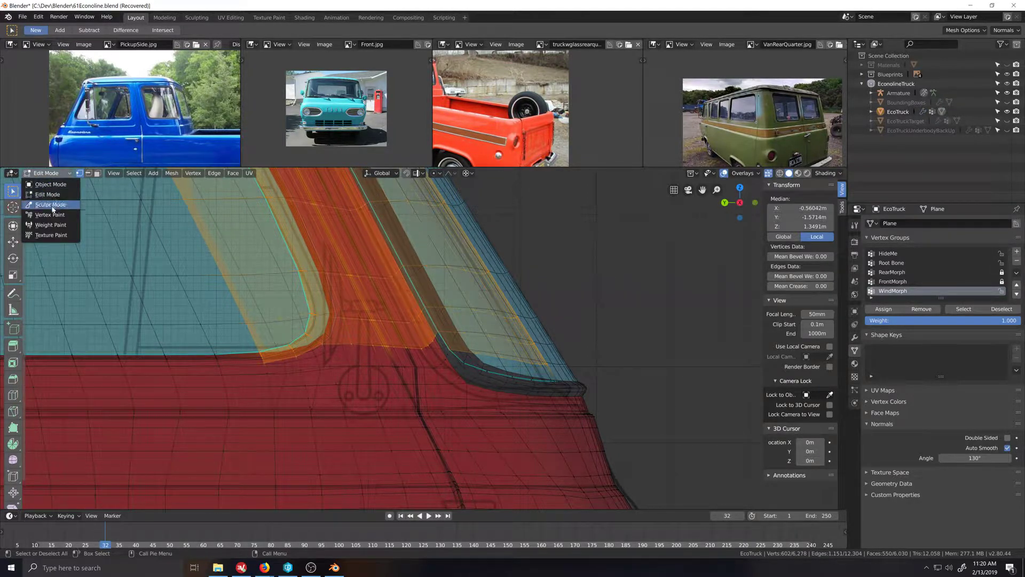
scroll(151, 275, down, 5)
scroll(264, 271, down, 1)
scroll(330, 321, up, 4)
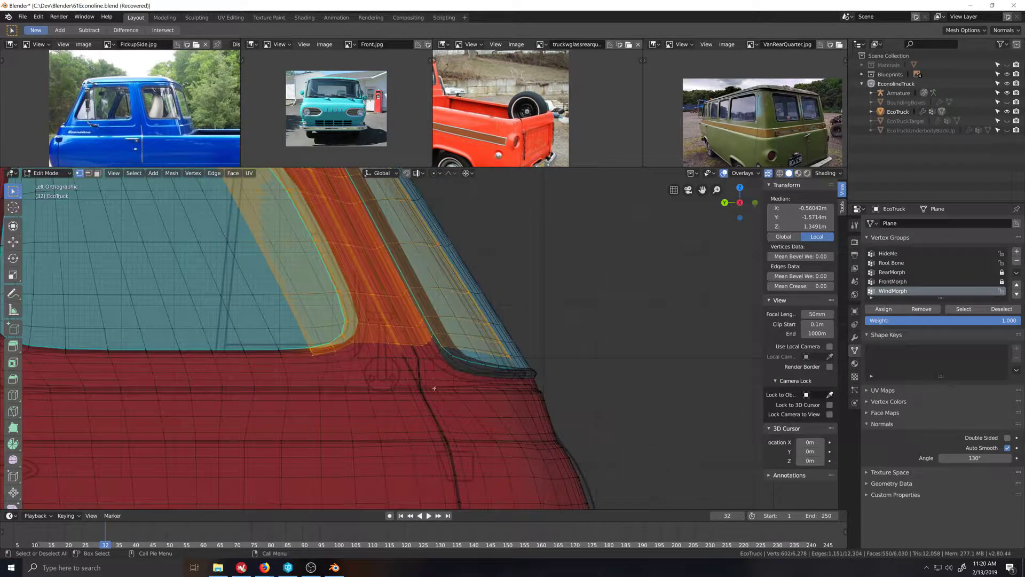
key(ctrl+Tab)
click(422, 367)
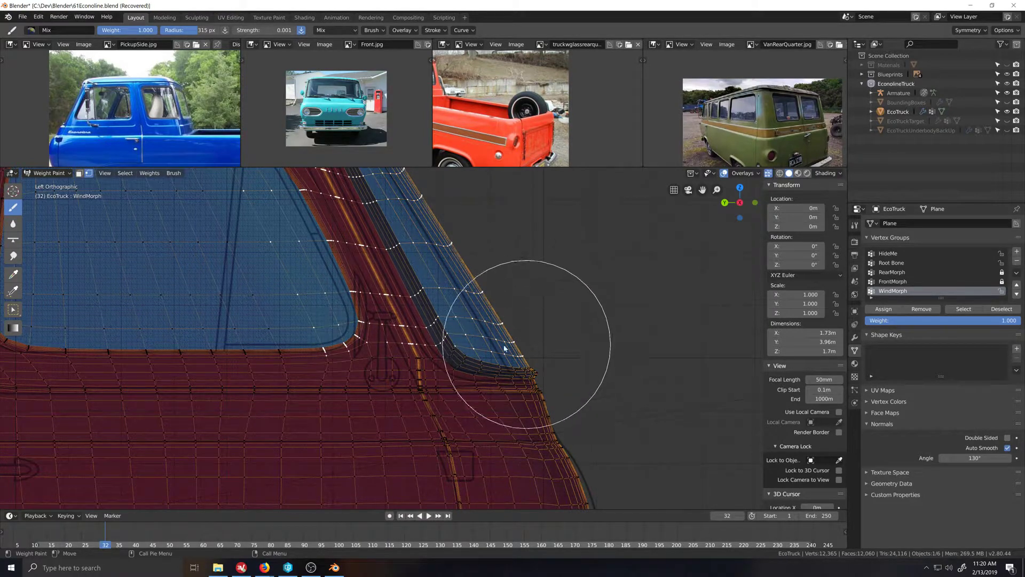
scroll(491, 344, down, 6)
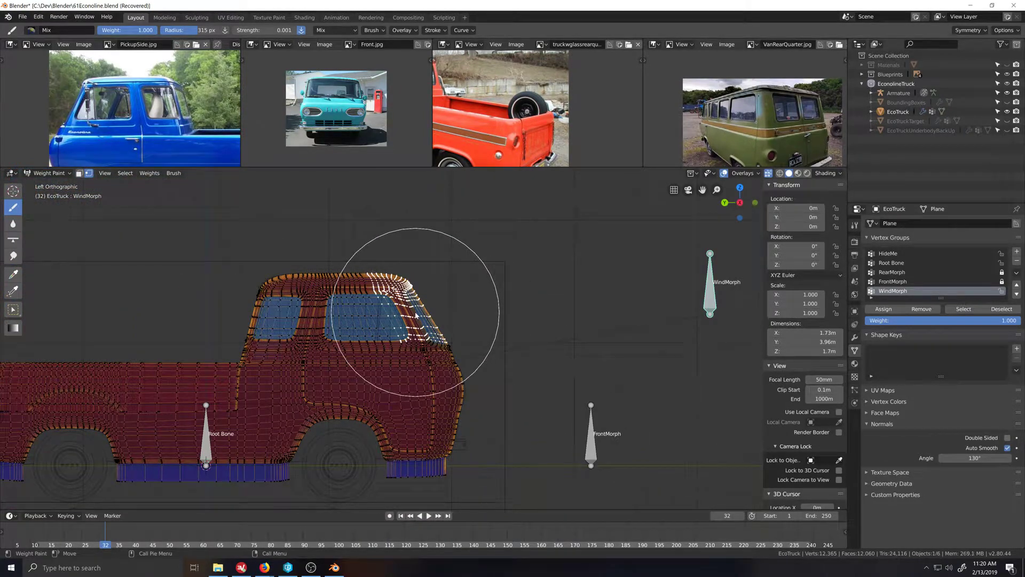
scroll(440, 402, up, 6)
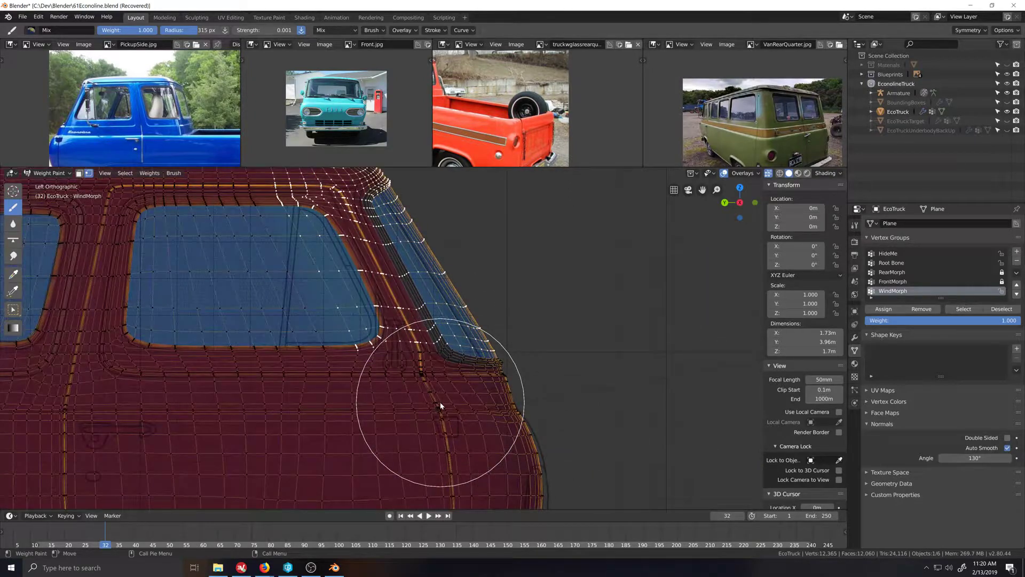
scroll(441, 400, down, 6)
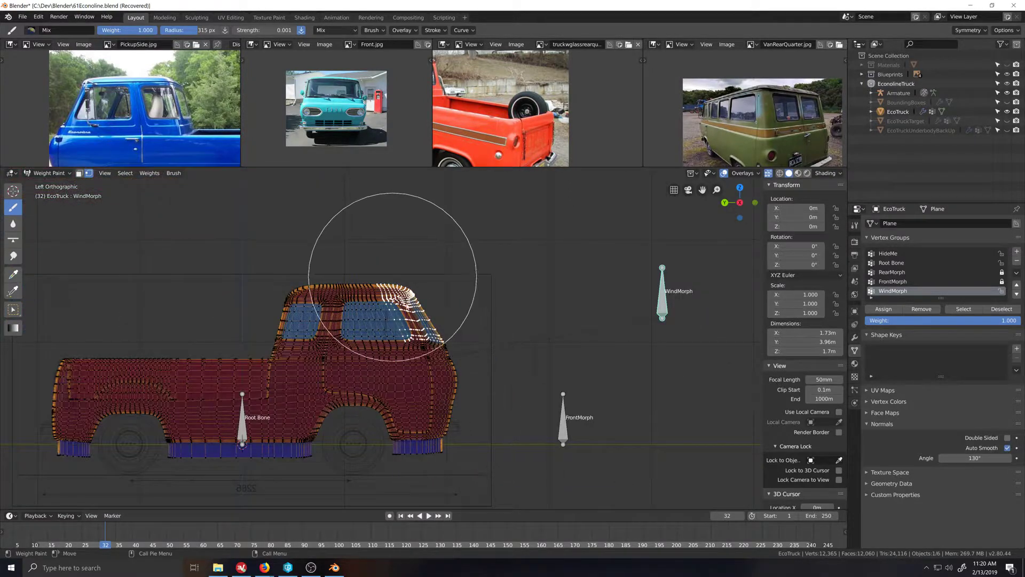
scroll(434, 389, up, 6)
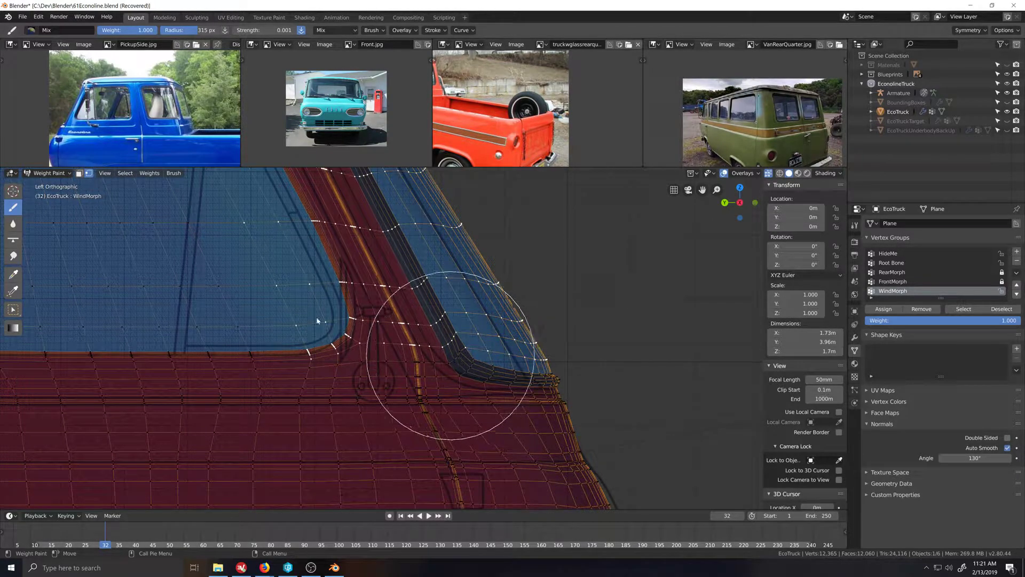
Step: Turn off vertex selection masking, zoom in on the windshield's lower corner, and set the brush radius to 10 px
click(88, 173)
scroll(493, 393, up, 5)
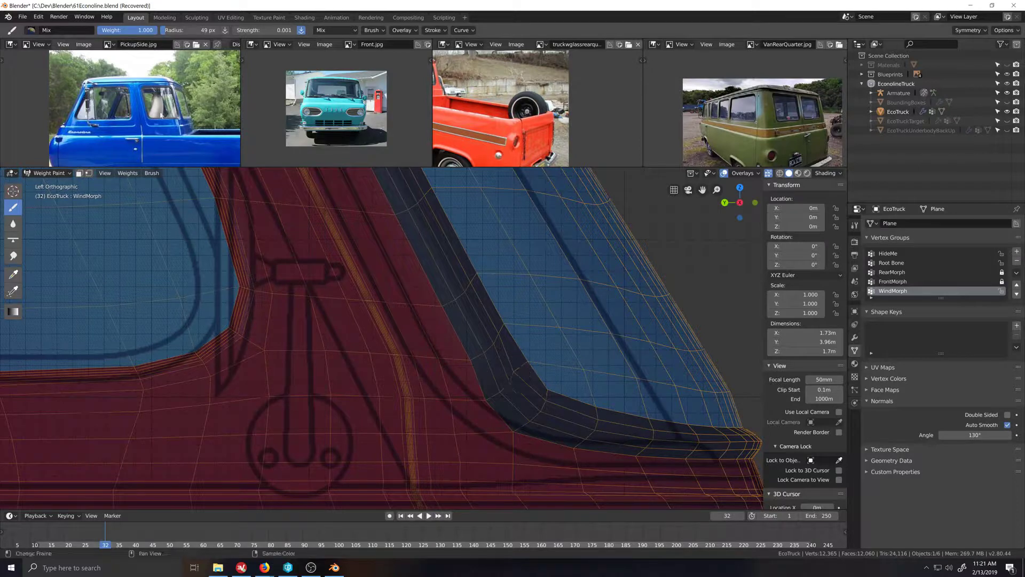
double_click(184, 32)
text(1)
key(Return)
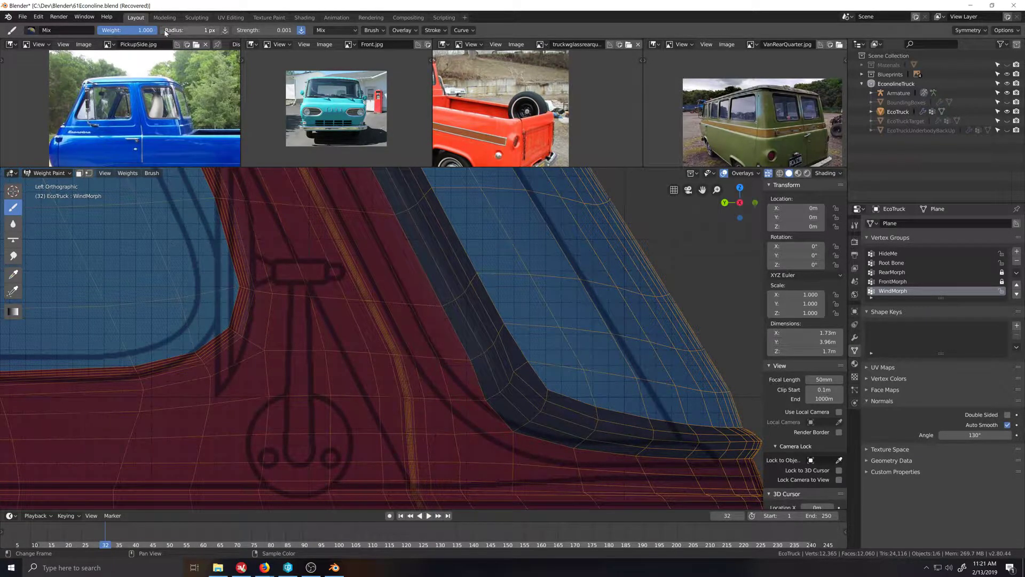
double_click(184, 32)
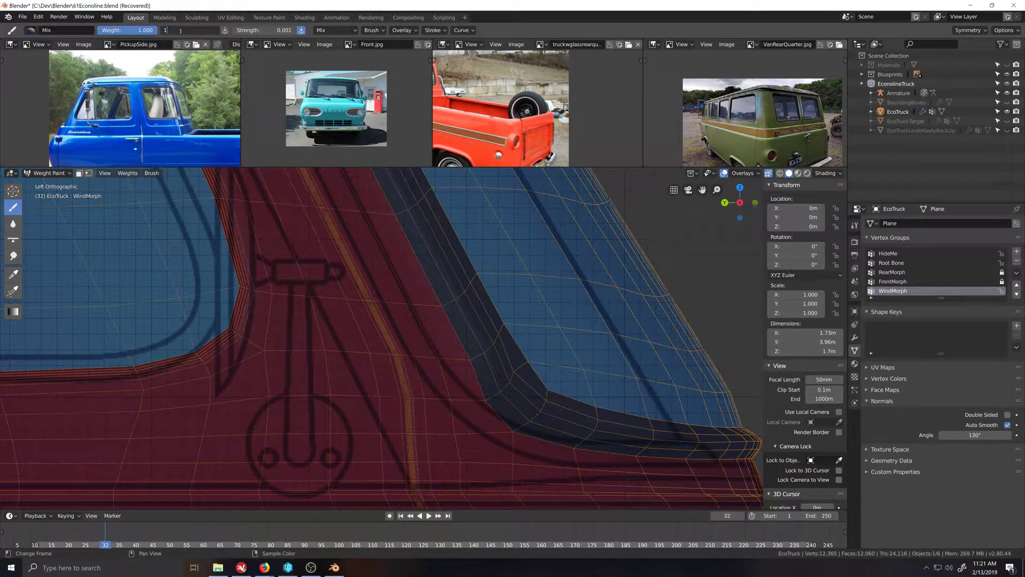
text(10)
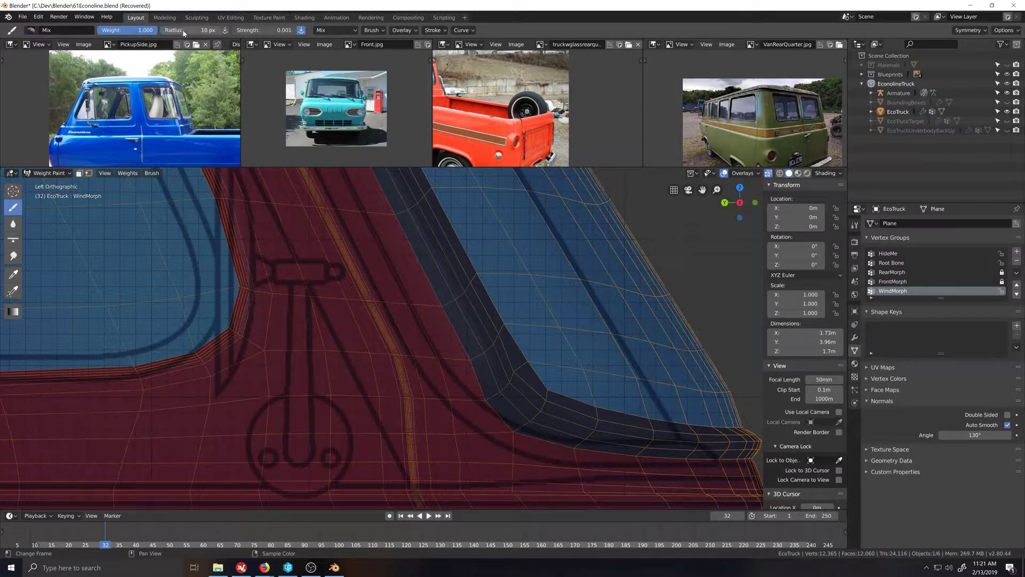
key(Return)
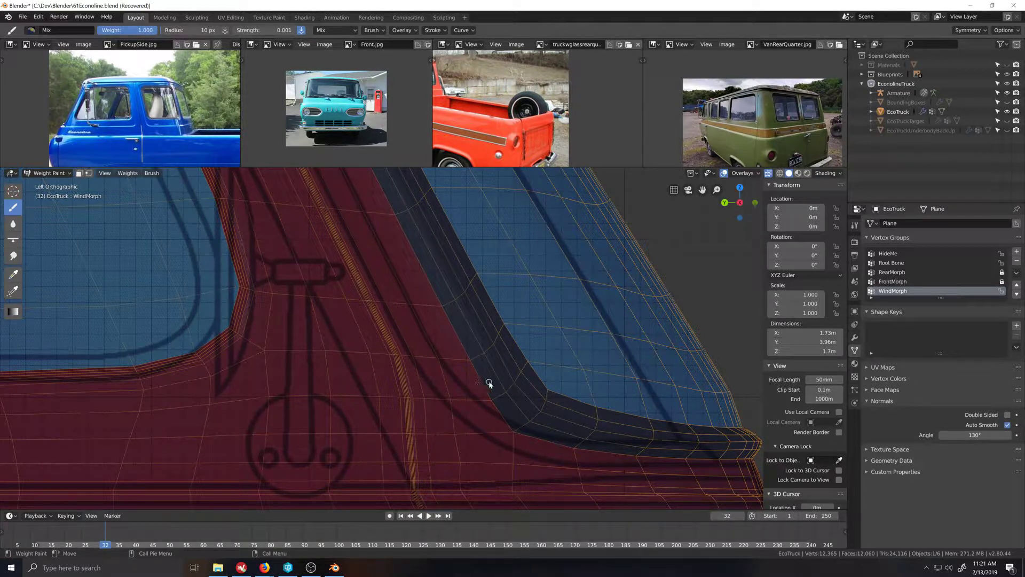
Step: Turn on vertex selection masking for EcoTruck and set the weight brush radius to 200 px
click(89, 174)
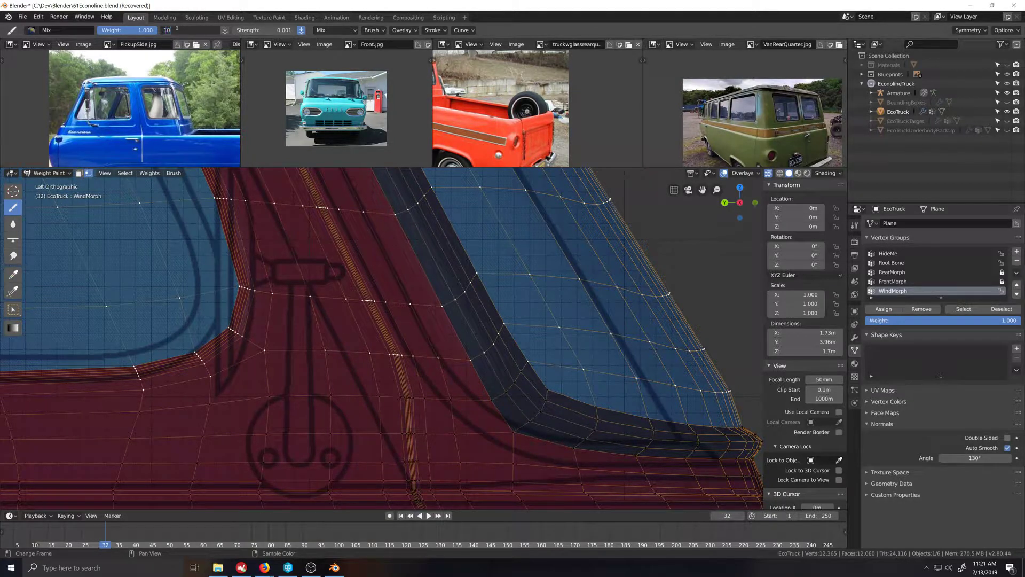
text(200)
key(Return)
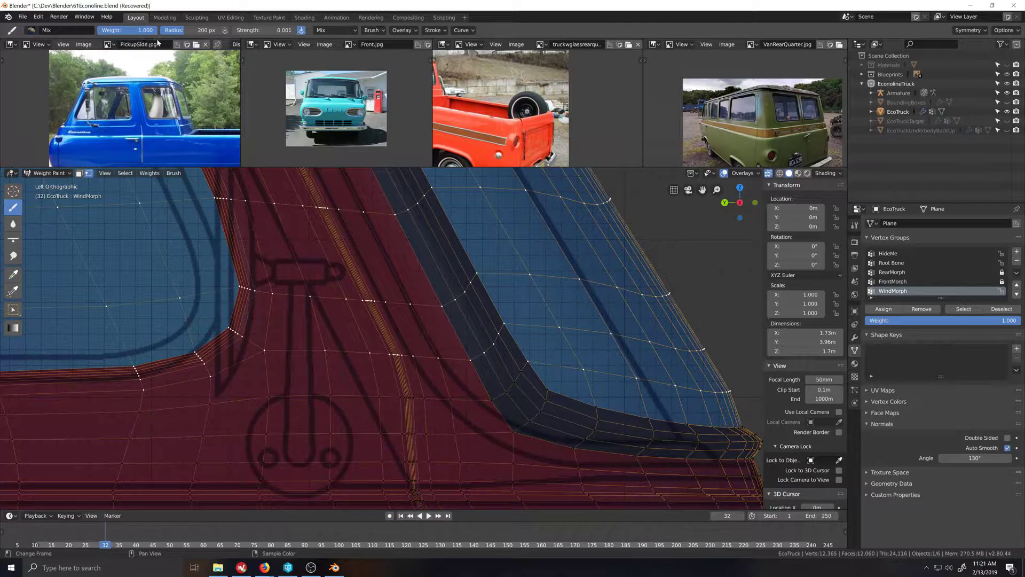
Step: Examine the masked vertex rows around the windshield's lower corner, up close and against the whole truck with its bones
scroll(512, 409, down, 3)
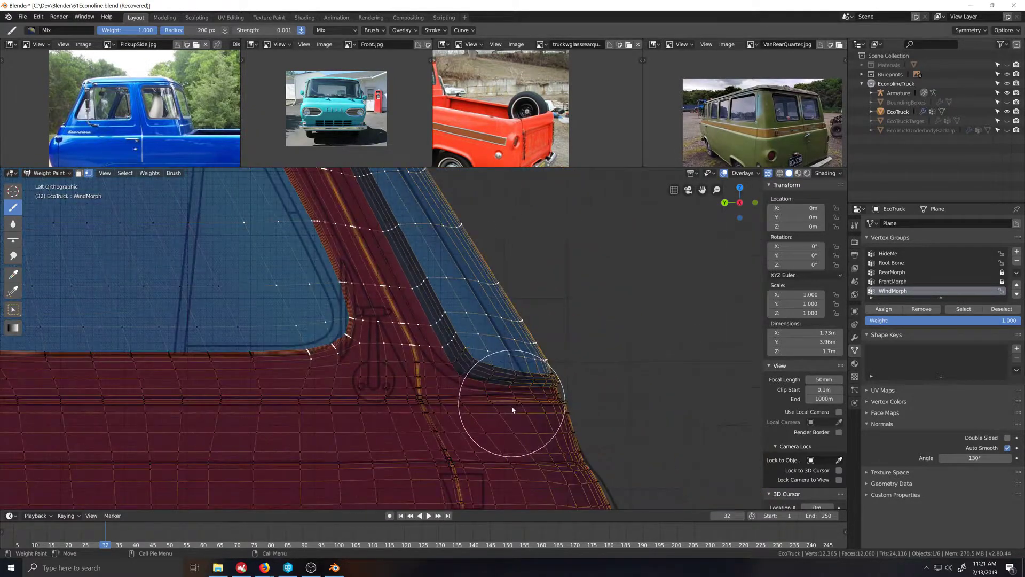
scroll(528, 435, down, 2)
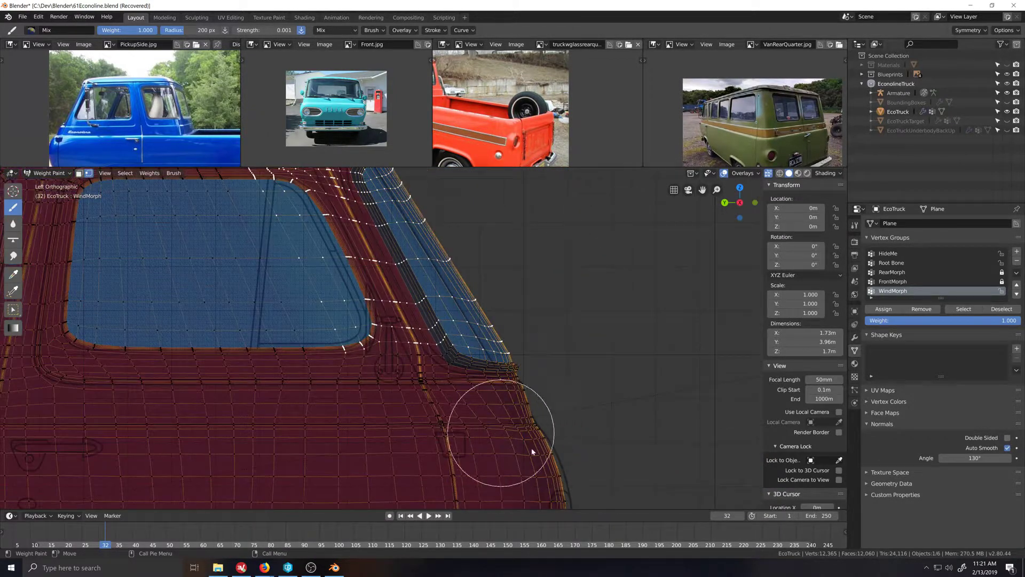
key(Tab)
key(Tab)
scroll(499, 419, up, 2)
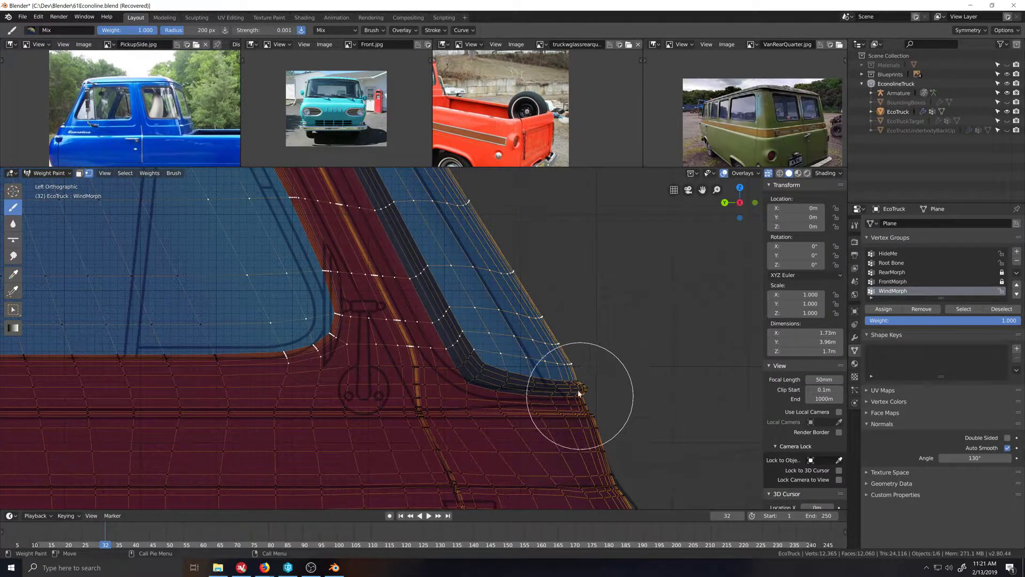
scroll(569, 355, down, 6)
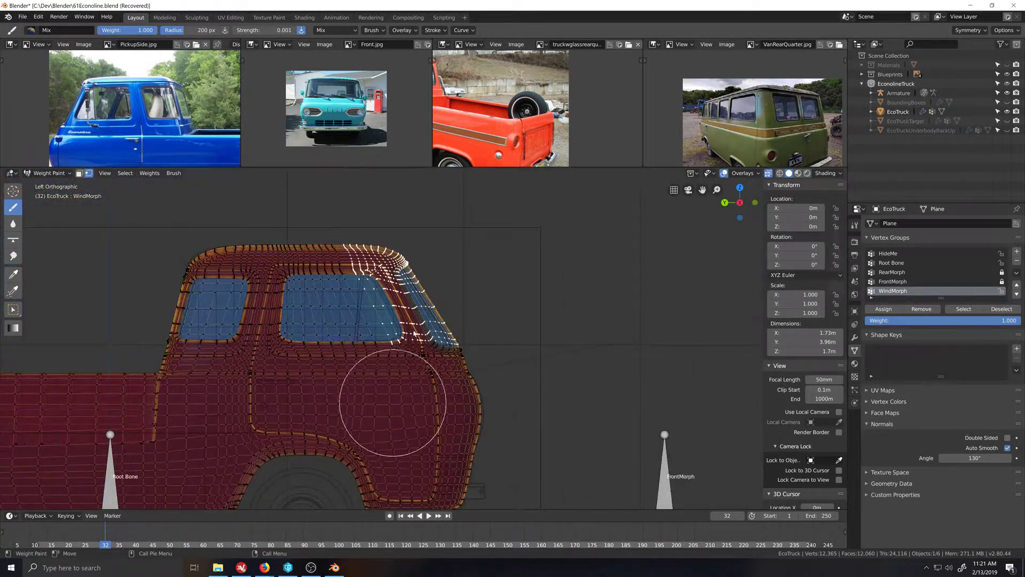
scroll(411, 320, up, 1)
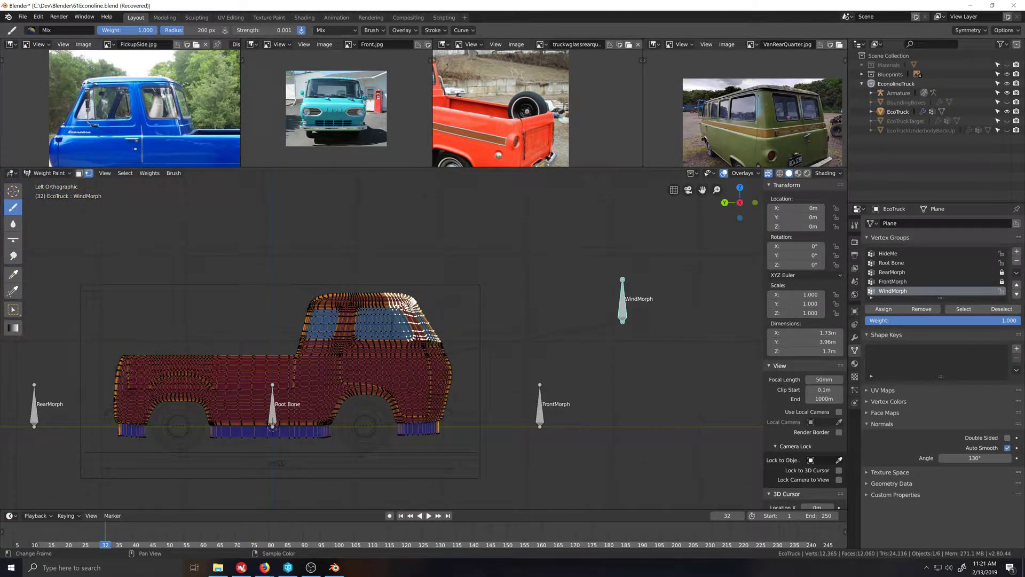
Step: Set the weight paint brush radius to 350 px
click(183, 30)
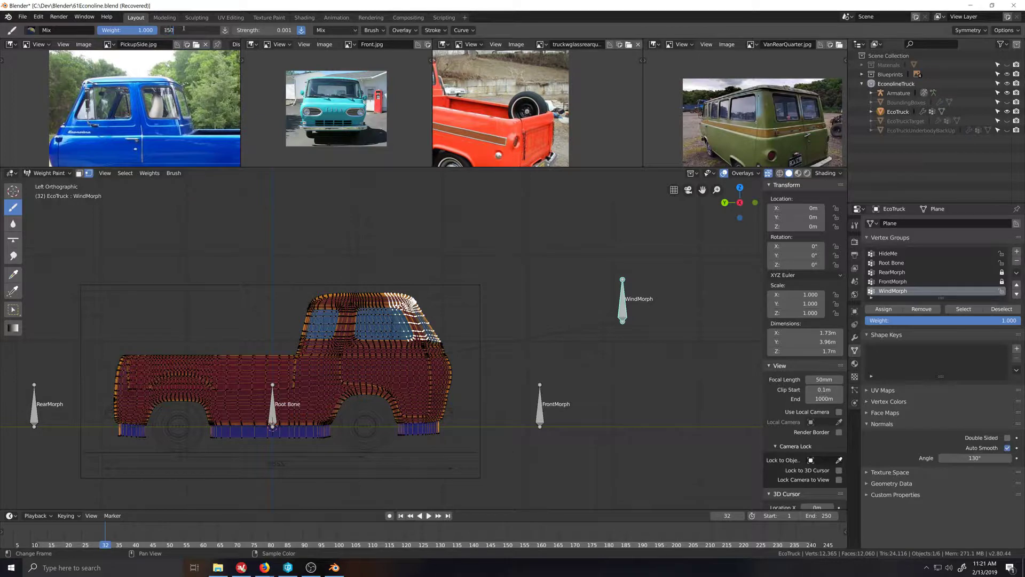
text(350)
key(Return)
Step: Examine the WindMorph deformation around the lower corners of the cab's windshield and door window, both up close and on the whole truck
scroll(432, 347, up, 3)
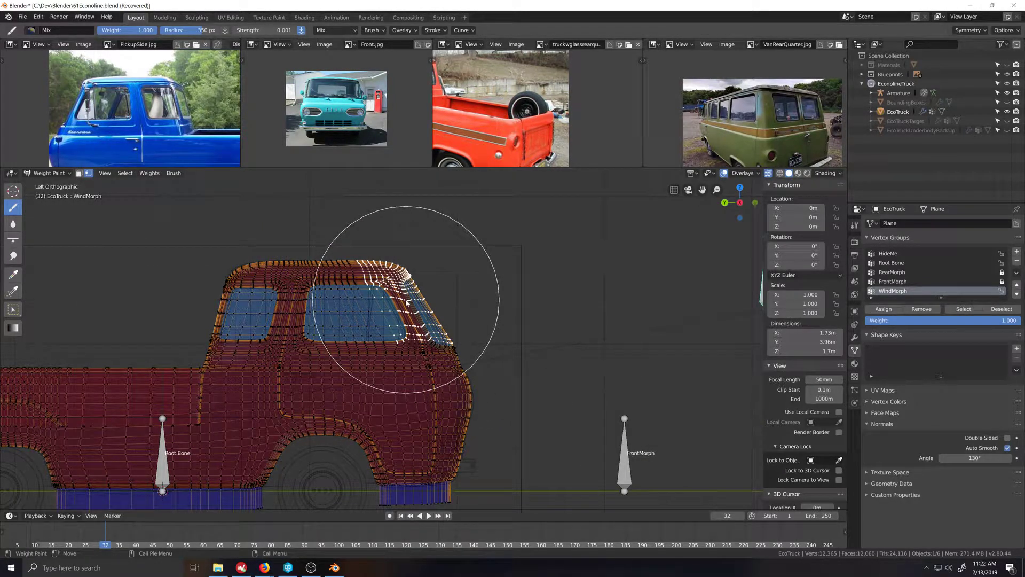
scroll(443, 424, up, 5)
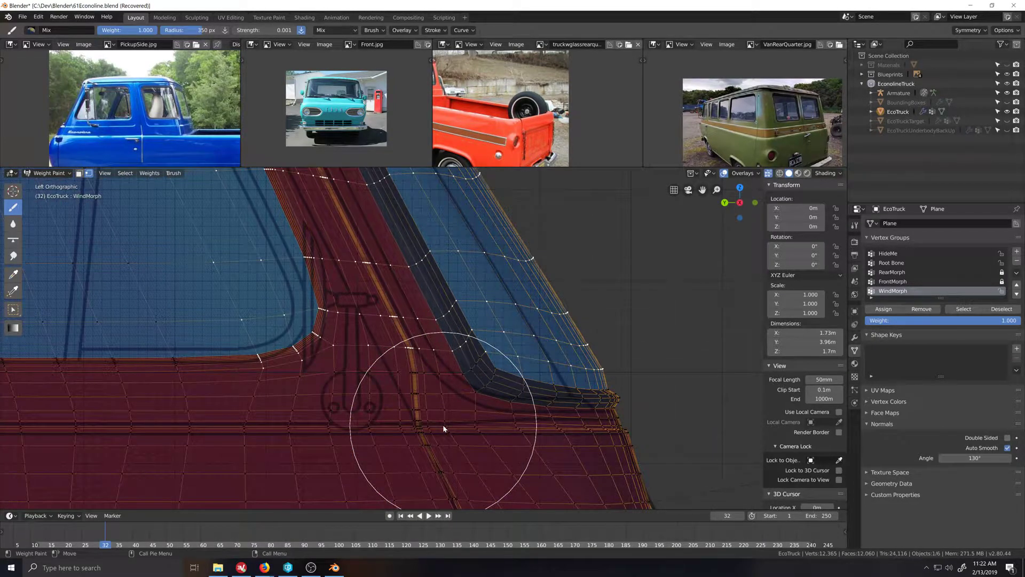
scroll(444, 425, down, 6)
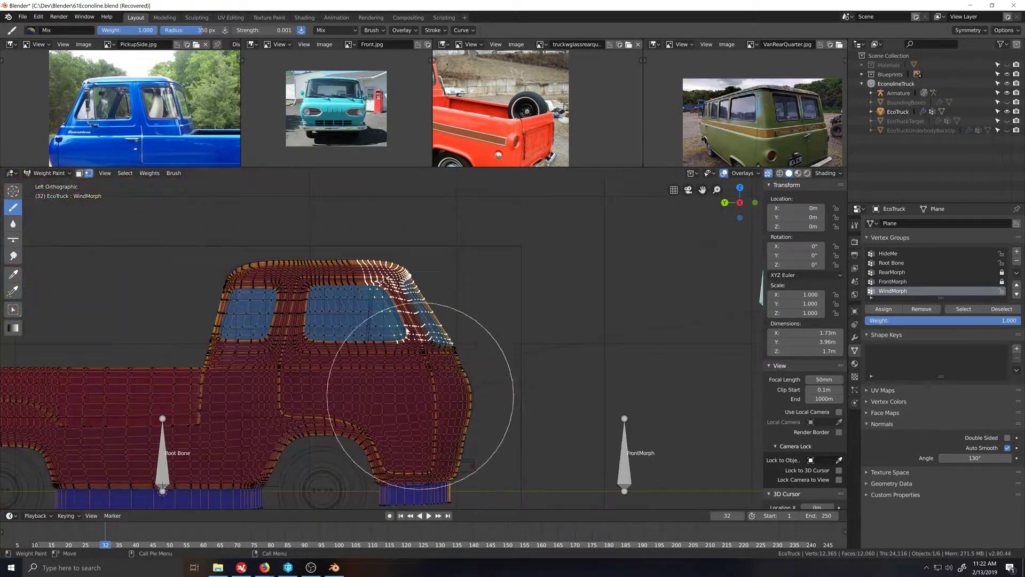
scroll(422, 409, up, 5)
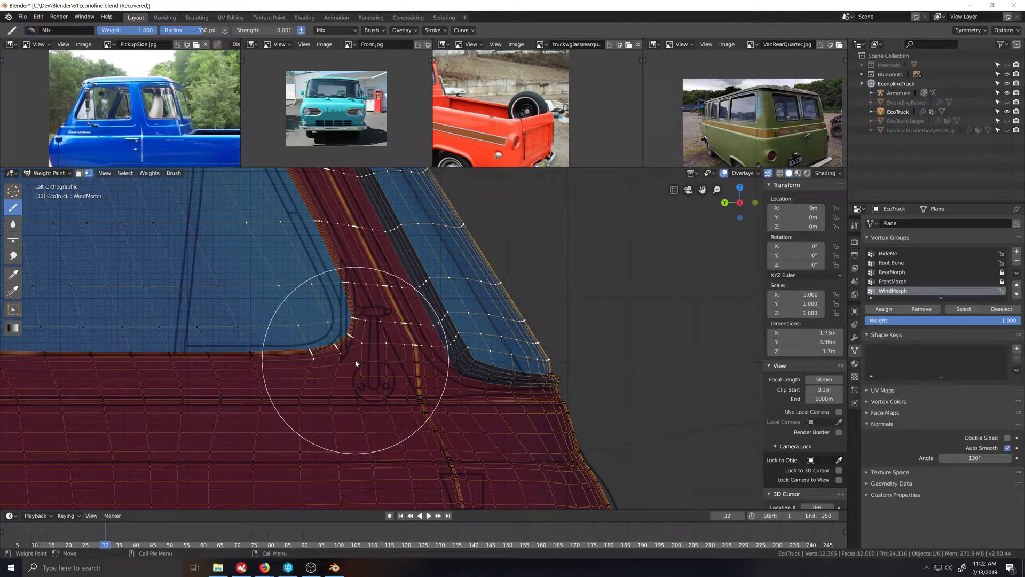
scroll(354, 360, down, 5)
scroll(338, 366, down, 3)
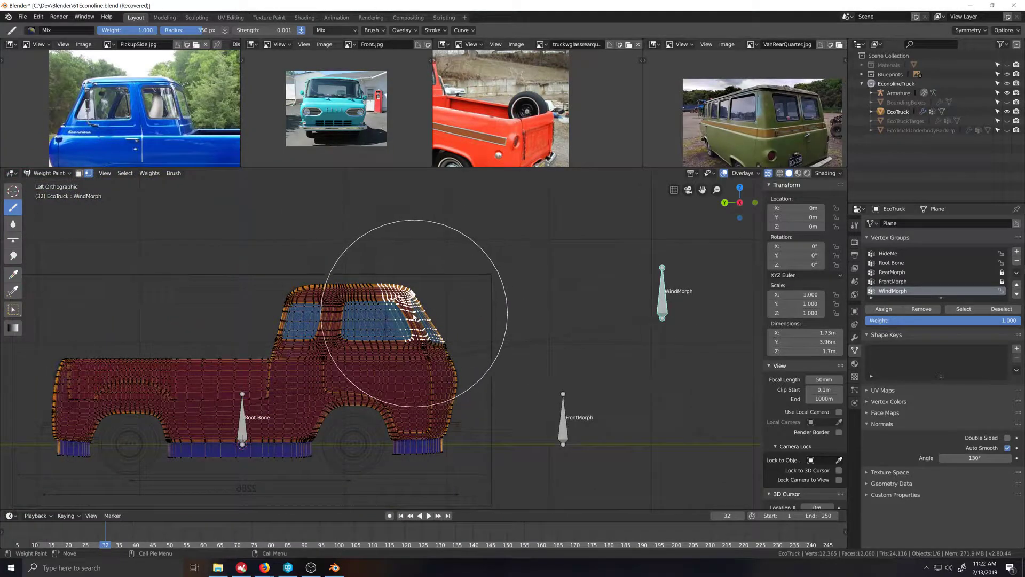
scroll(437, 401, up, 5)
scroll(436, 401, up, 3)
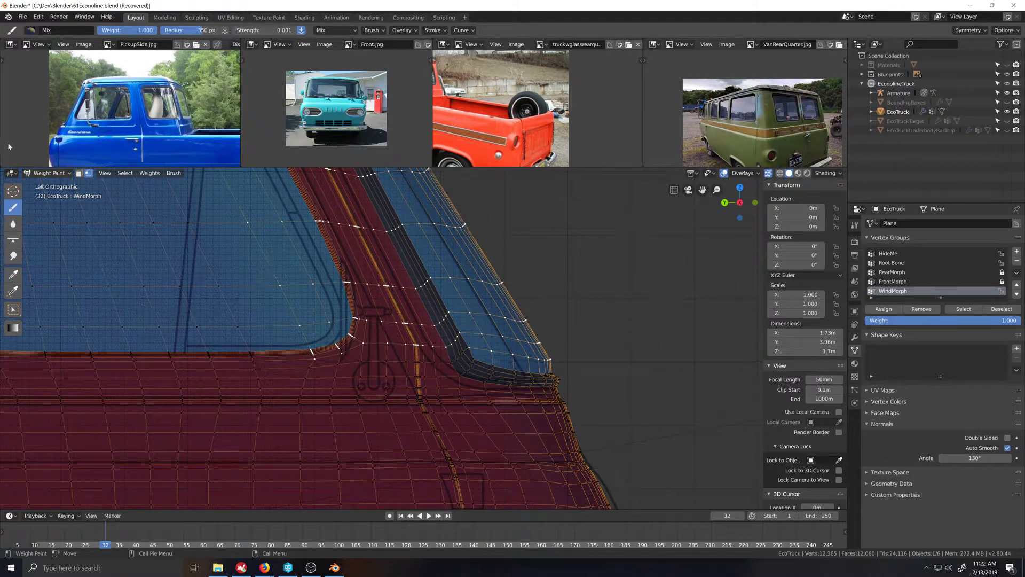
Step: Switch the truck mesh to Edit Mode and try to loop-deselect the lowest row of selected vertices below the door window
click(48, 173)
click(47, 195)
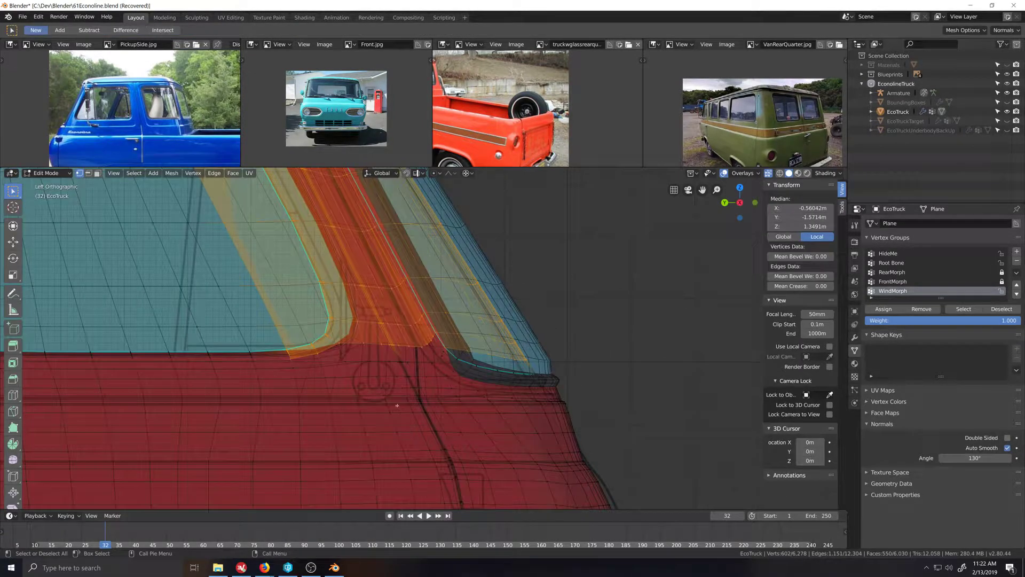
key(alt)
alt+shift+click(370, 343)
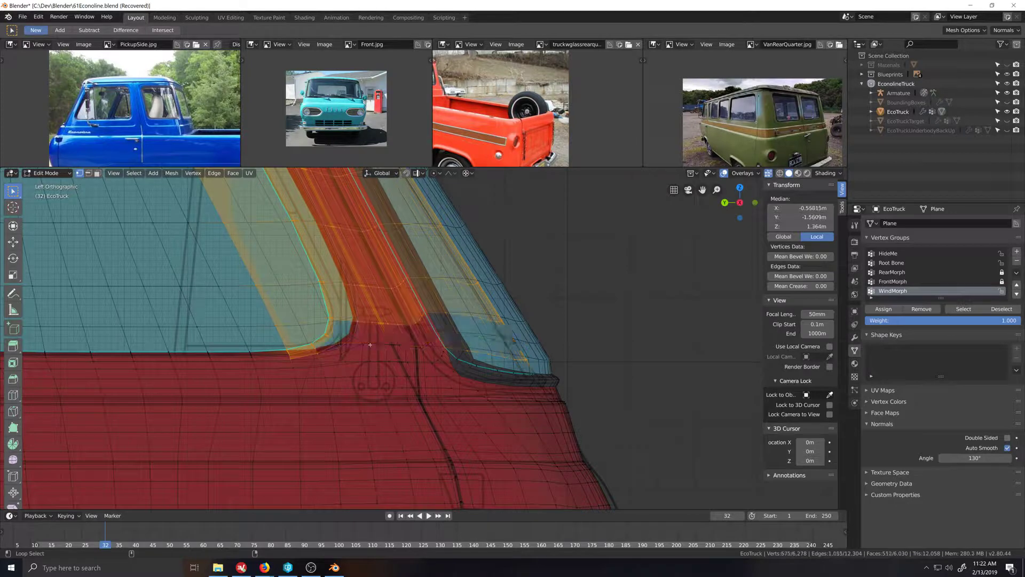
alt+shift+click(370, 344)
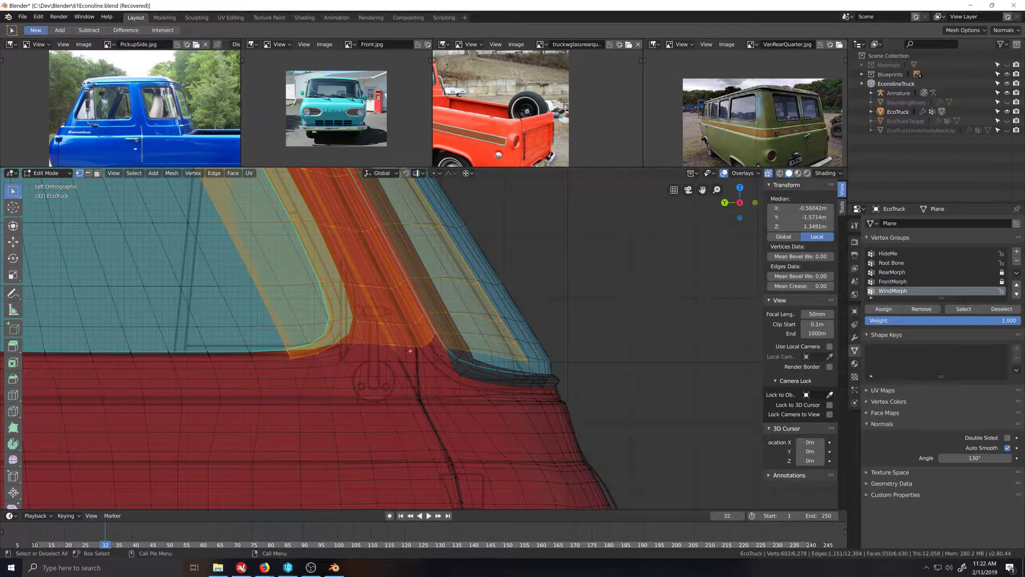
Step: Use Circle Select to deselect the lowest selected vertices along the door window's front corner, the pillar base and the windshield
key(c)
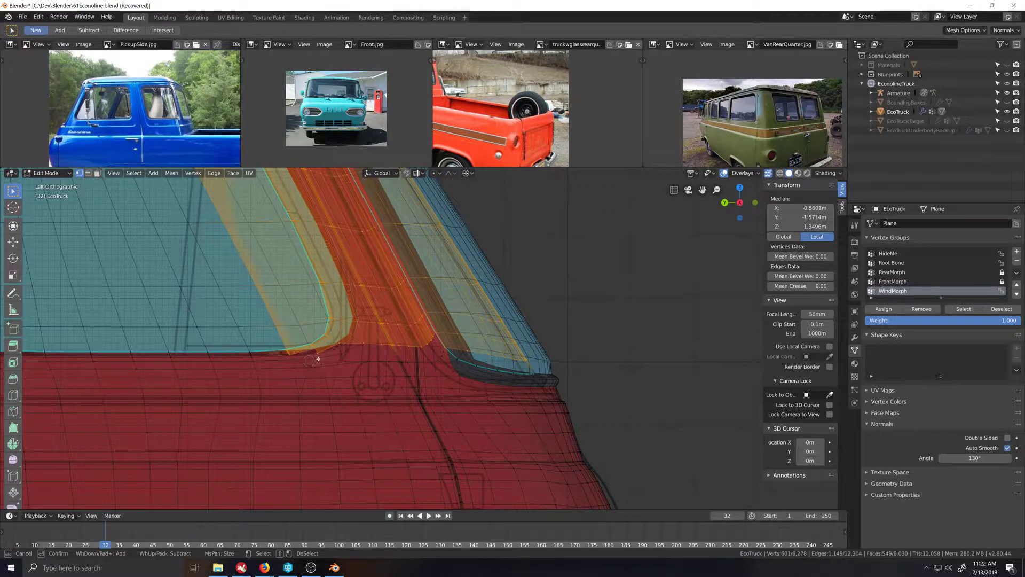
middle_click(319, 357)
middle_click(289, 353)
middle_click(311, 348)
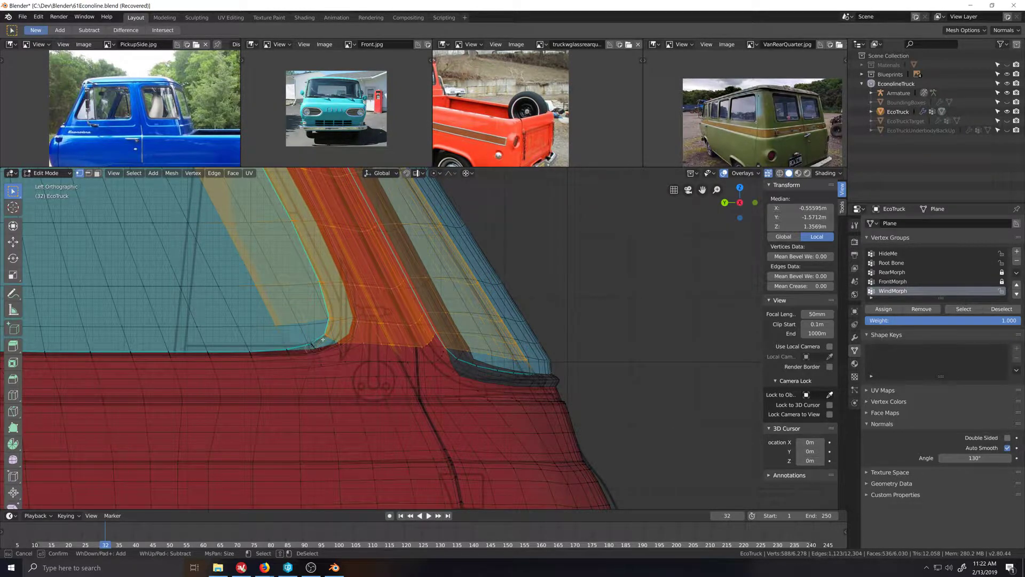
middle_click(327, 335)
middle_click(349, 336)
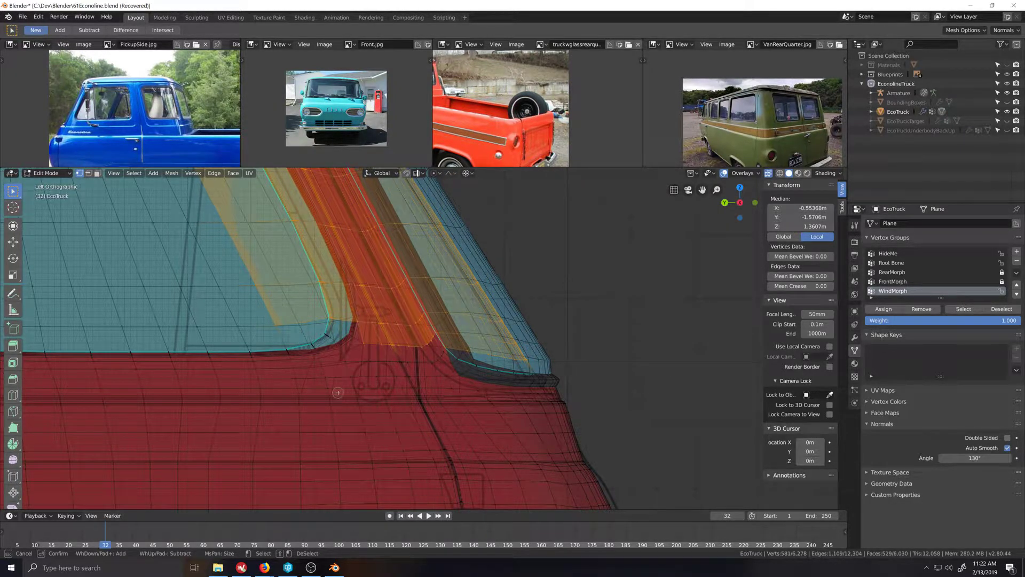
middle_drag(358, 341, 525, 359)
right_click(421, 409)
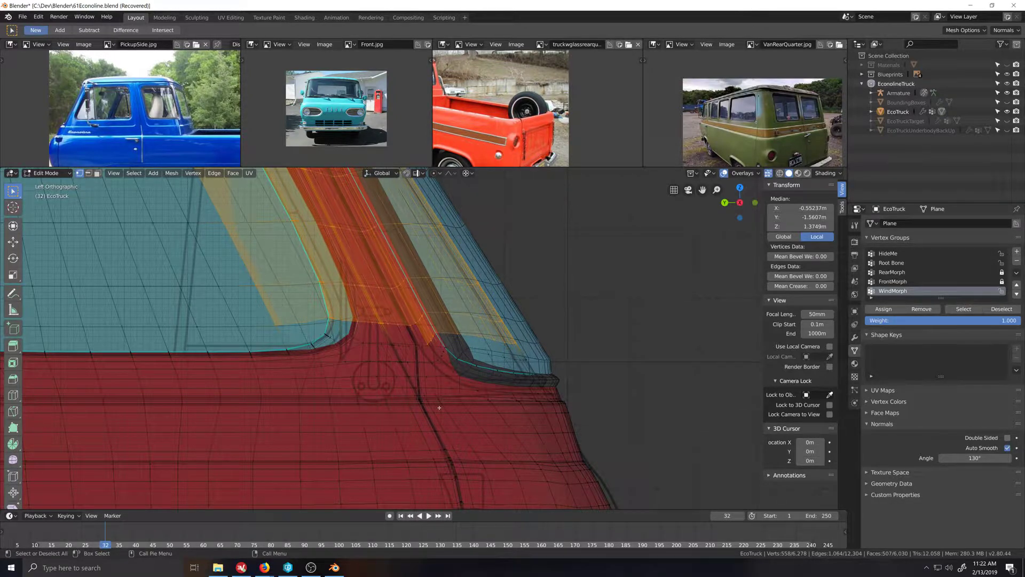
Step: Remove the remaining stray vertices at the base of the windshield pillar from the selection
shift+click(427, 345)
shift+click(431, 340)
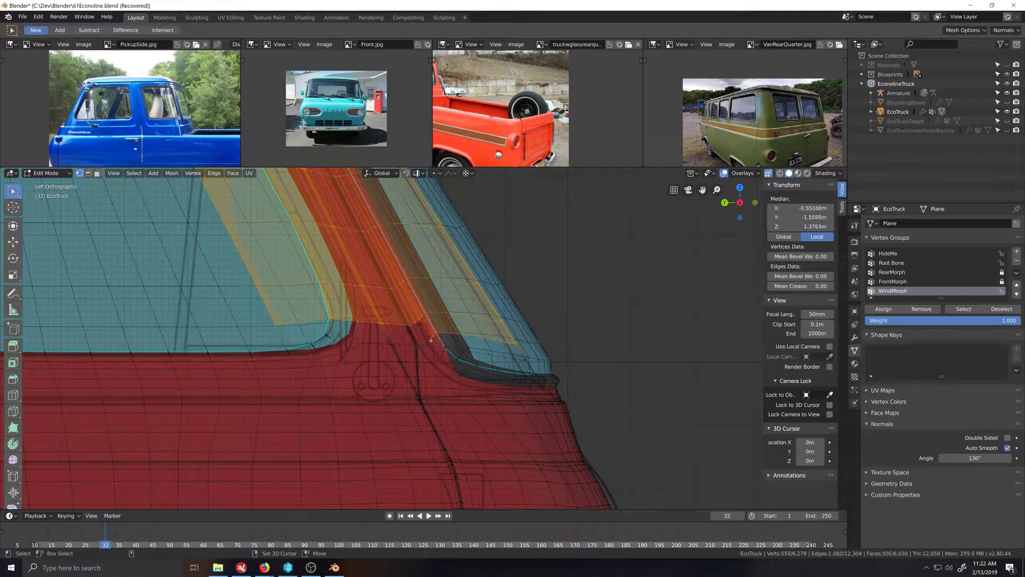
shift+click(433, 337)
scroll(476, 393, down, 3)
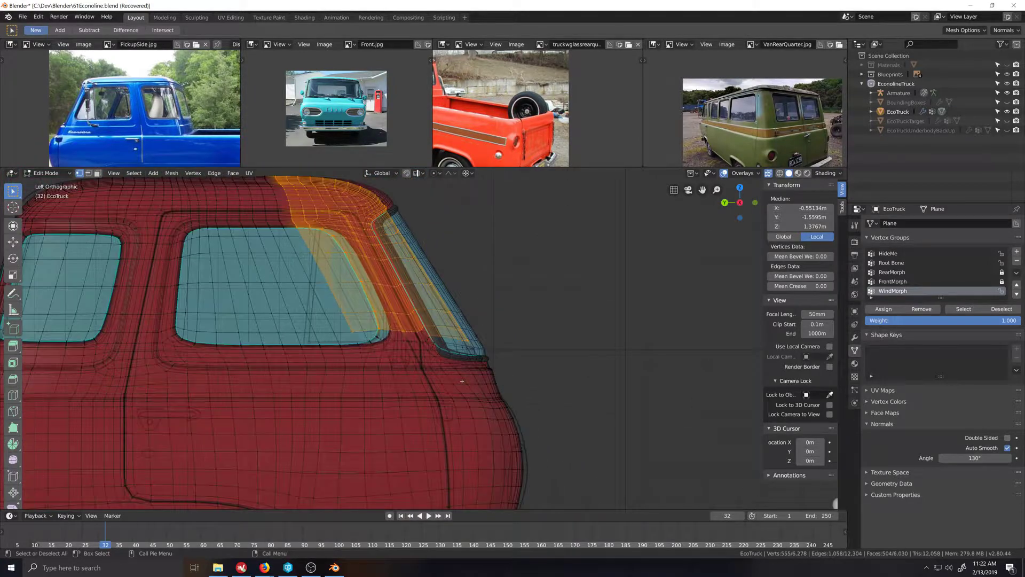
Step: Return to Weight Paint mode in left view and inspect the mesh around the windshield's lower corner
click(53, 173)
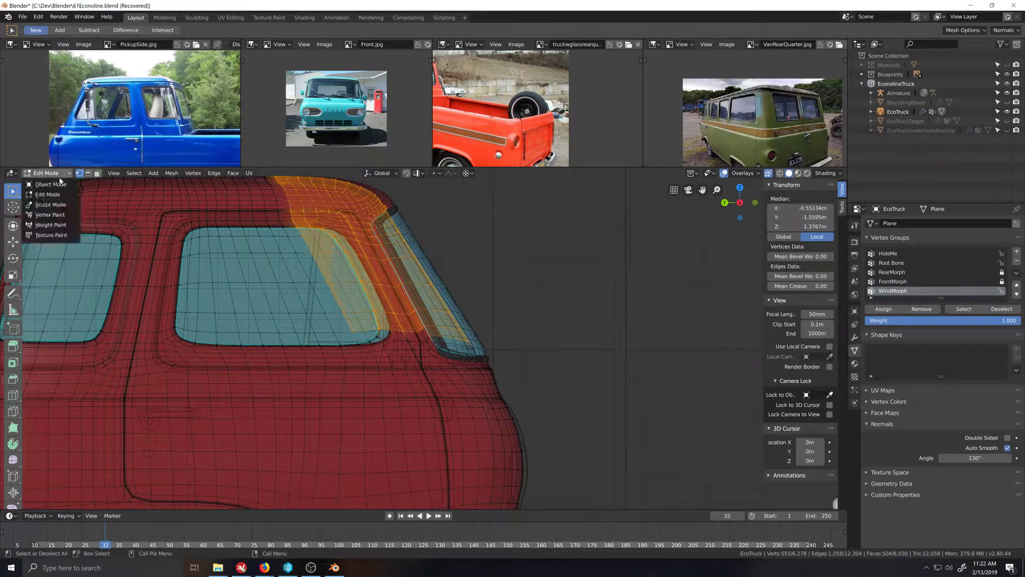
click(50, 225)
key(ctrl+KP_3)
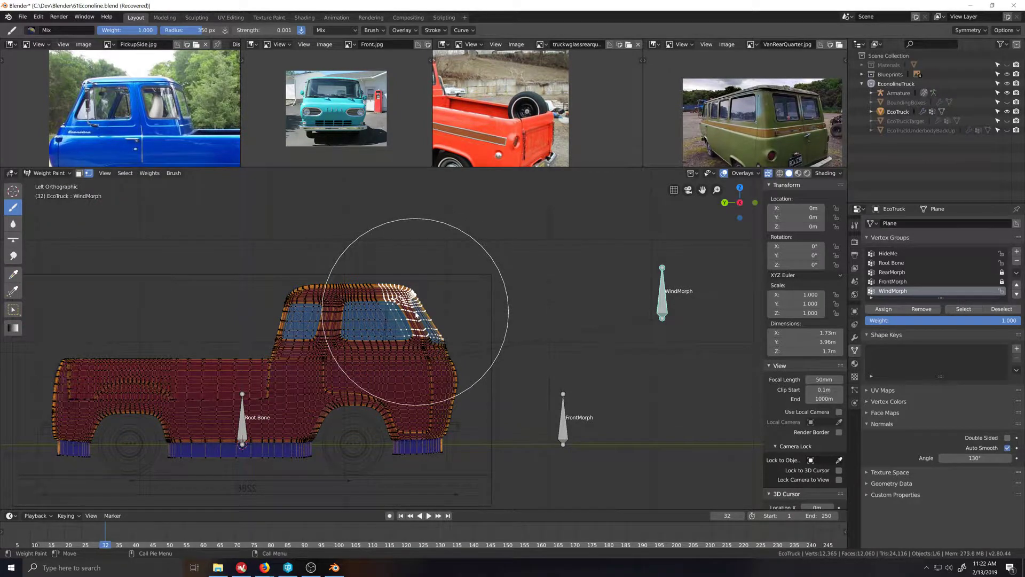
scroll(444, 376, up, 3)
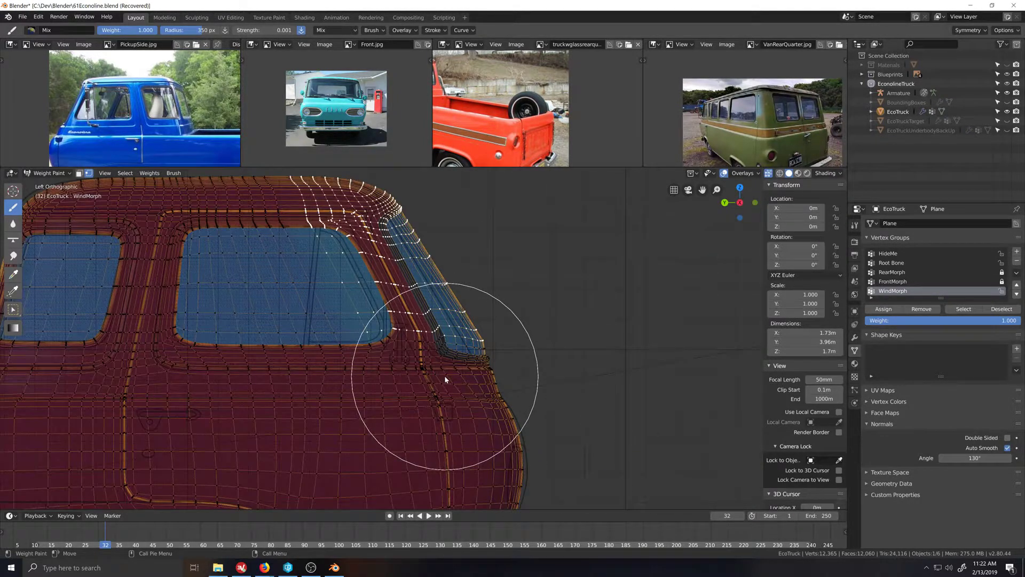
scroll(385, 293, down, 4)
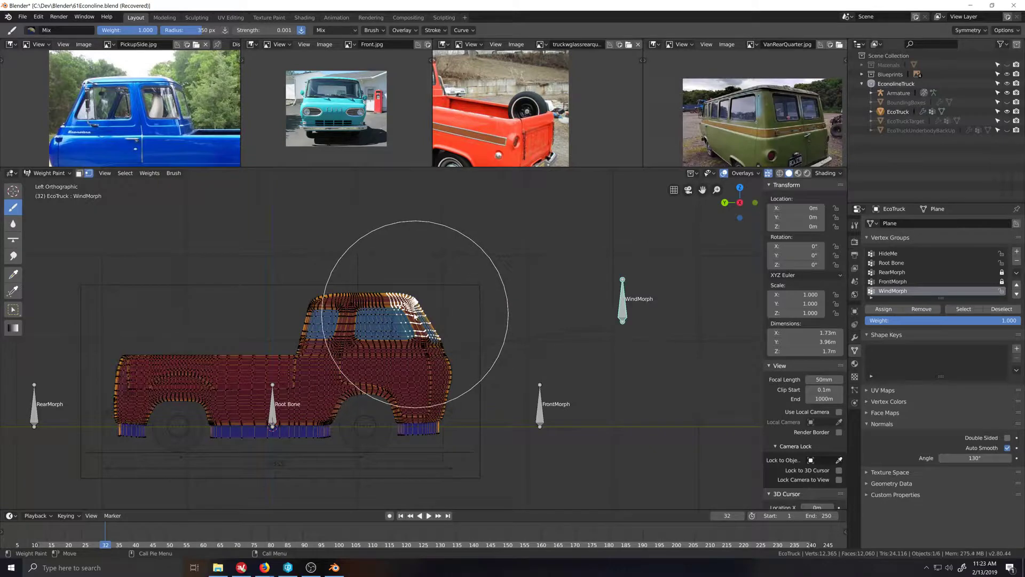
scroll(412, 320, up, 5)
scroll(454, 385, up, 2)
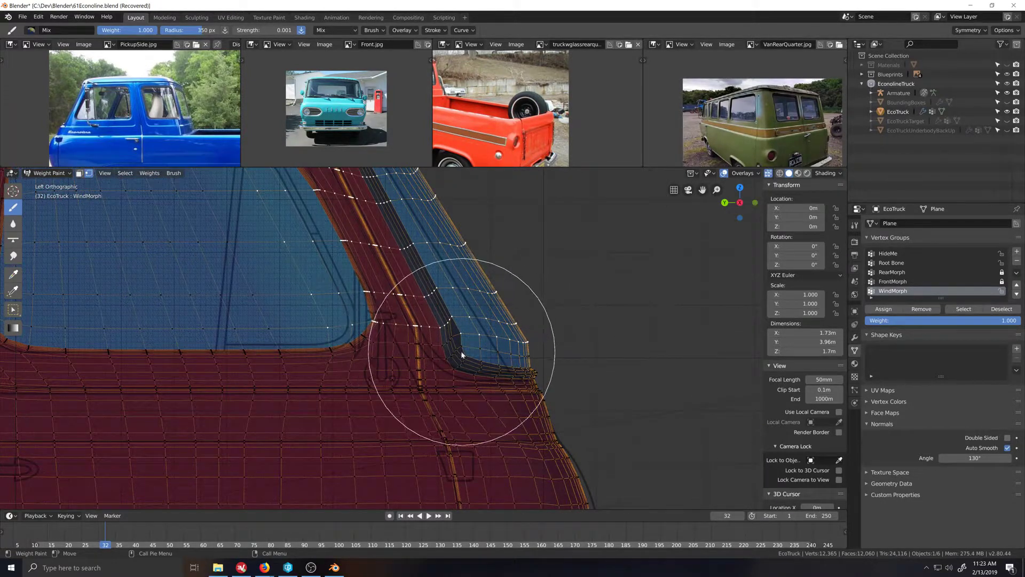
scroll(479, 360, up, 3)
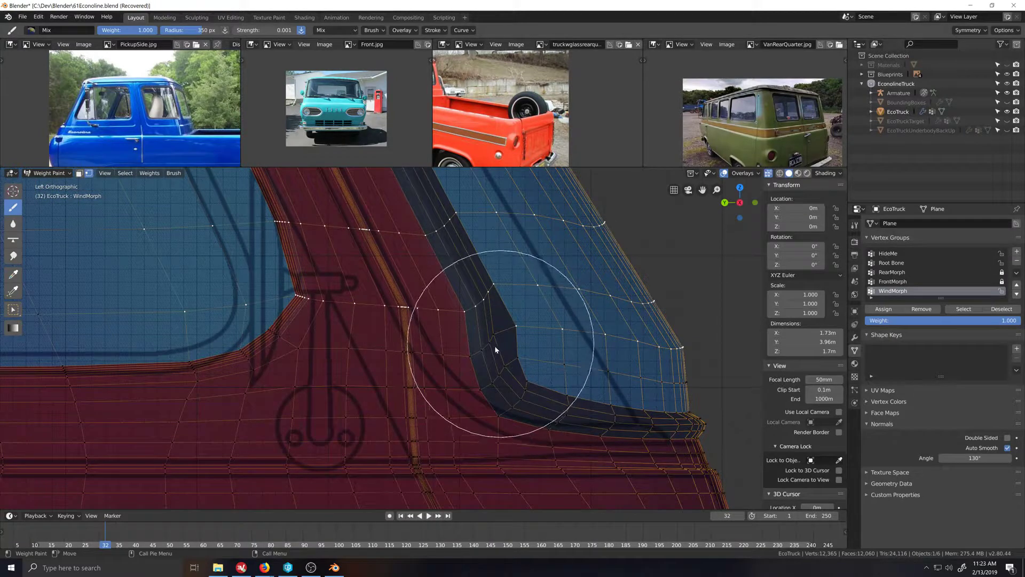
scroll(494, 345, up, 3)
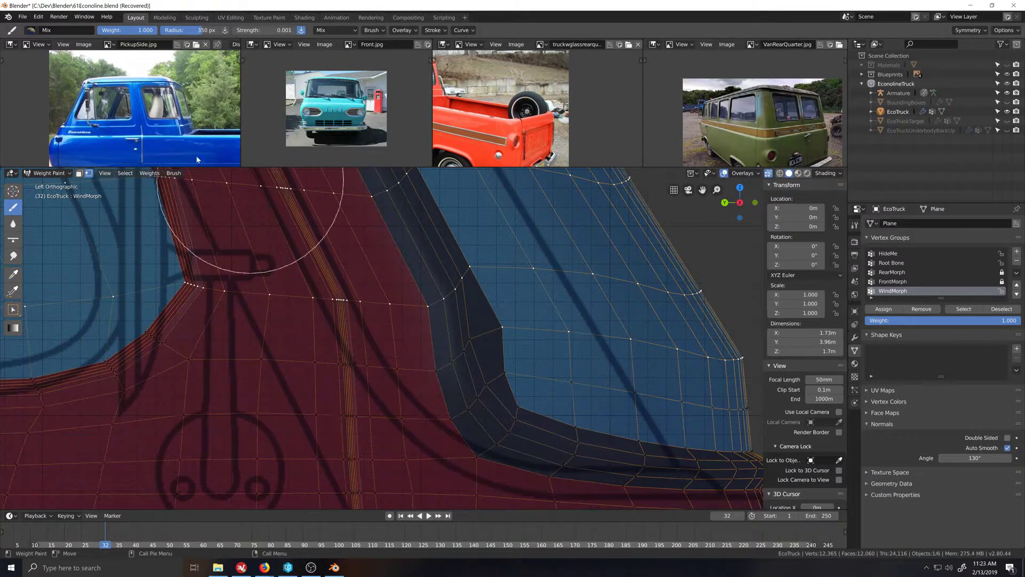
Step: Turn off vertex selection masking and set the weight paint brush radius to 10 px
click(89, 174)
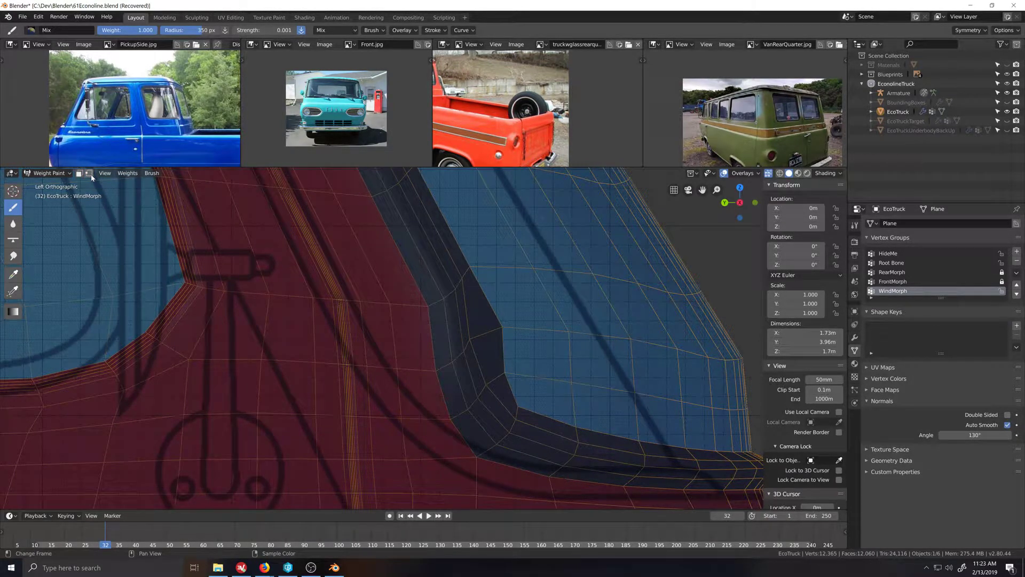
click(185, 30)
text(10)
key(Return)
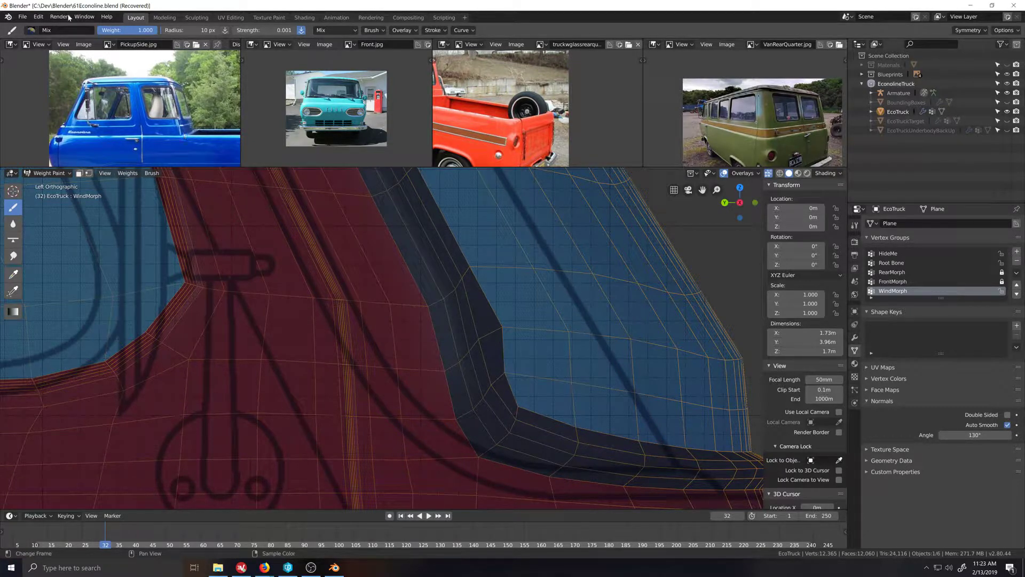
Step: Choose the Subtract brush and reduce the WindMorph weight along the inner edge of the windshield frame's lower corner
click(59, 30)
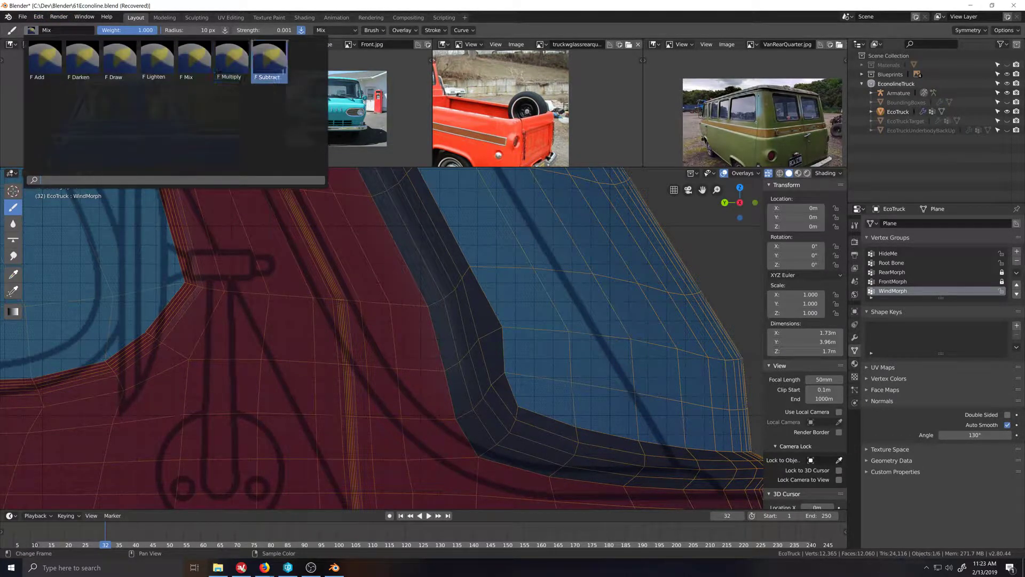
click(269, 61)
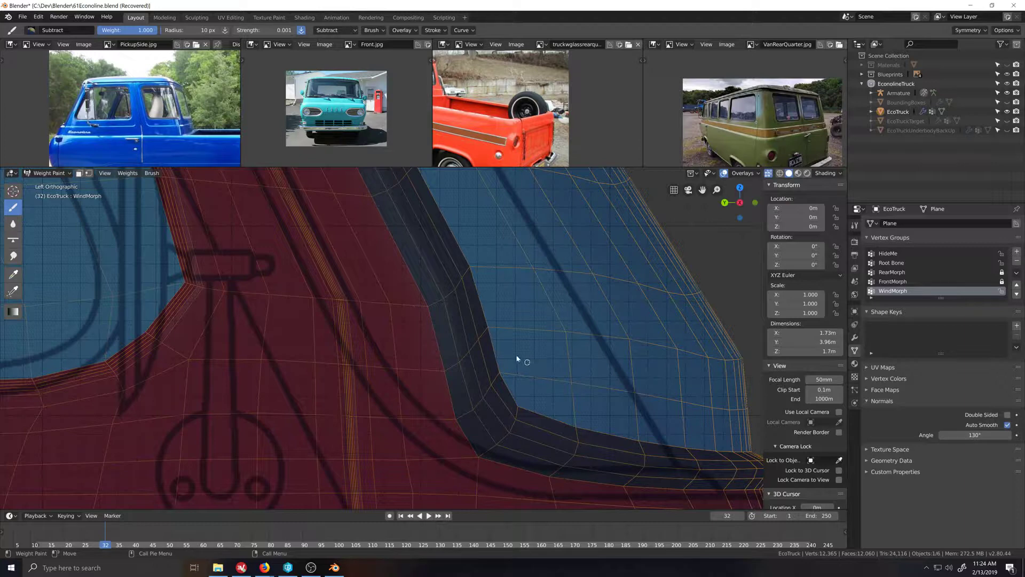
scroll(484, 304, down, 3)
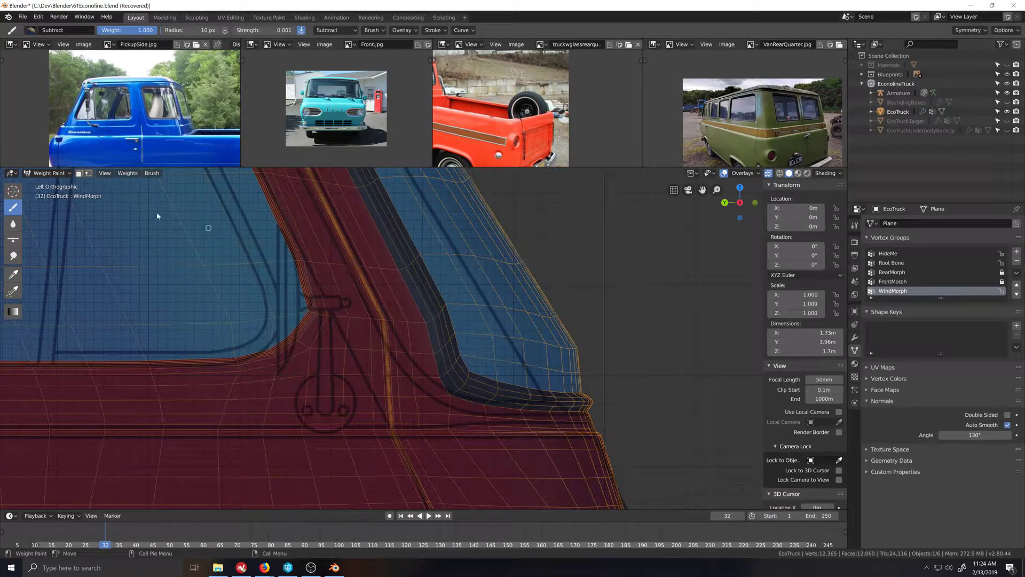
Step: In Edit Mode, use Circle Select to deselect the lowest row of selected vertices across the windshield and its frame
click(48, 173)
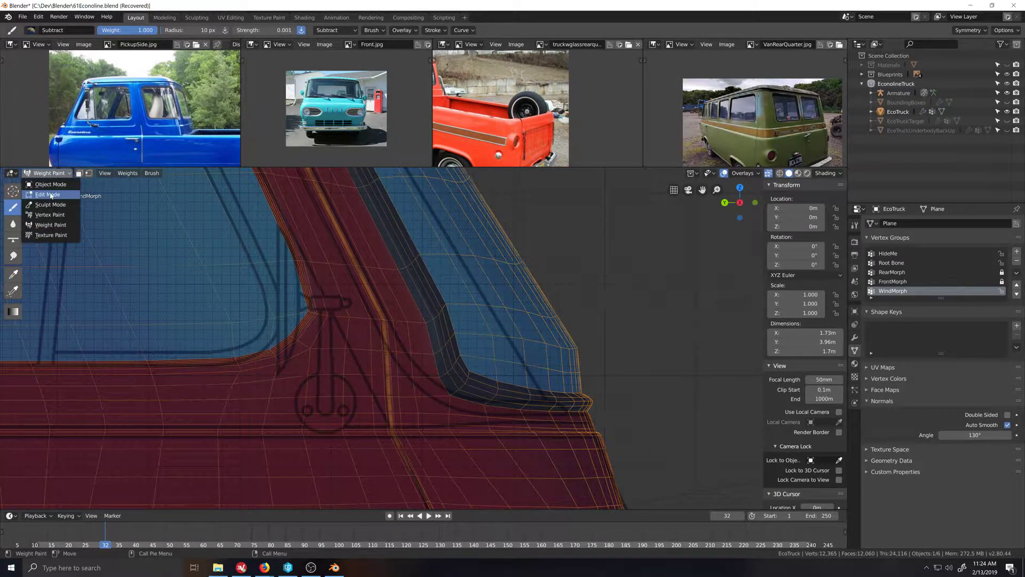
click(48, 194)
scroll(439, 346, down, 1)
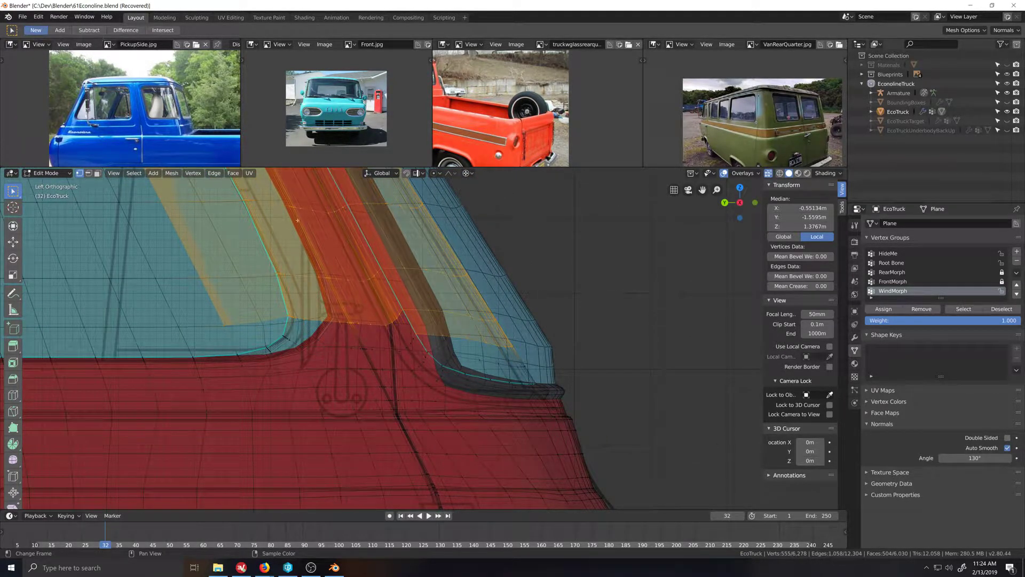
scroll(436, 349, up, 1)
key(c)
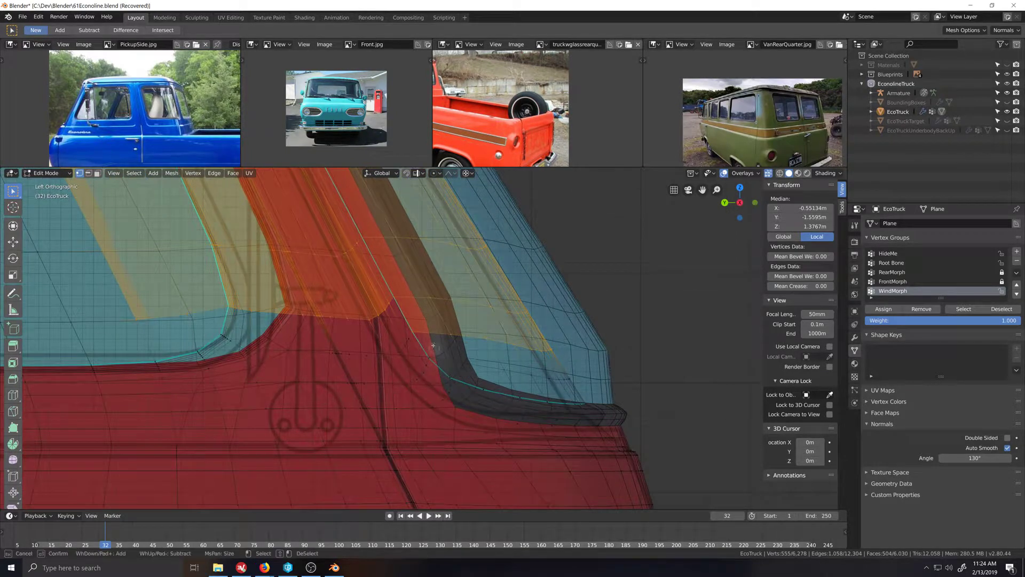
middle_drag(417, 338, 580, 344)
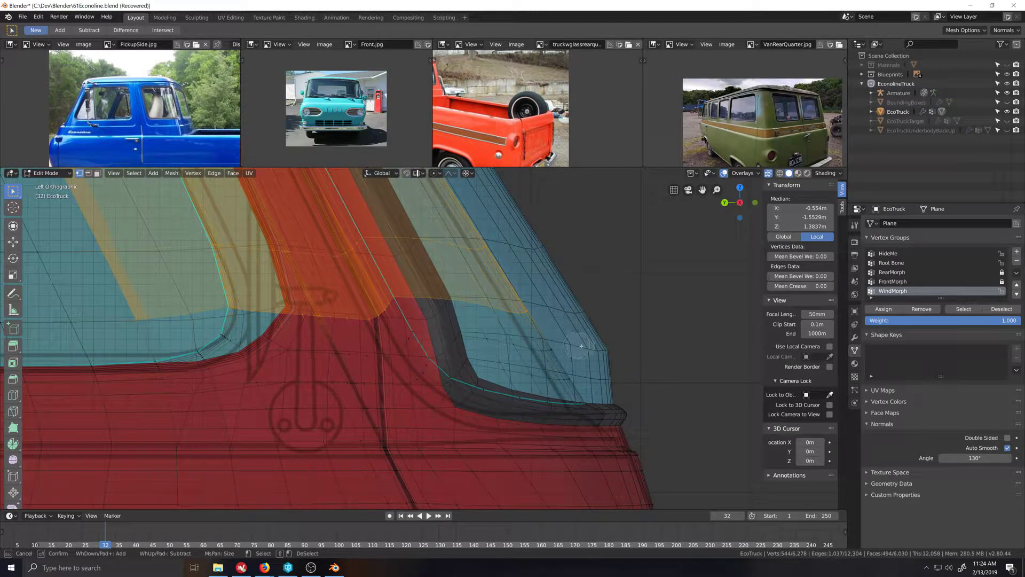
right_click(448, 366)
scroll(448, 365, down, 3)
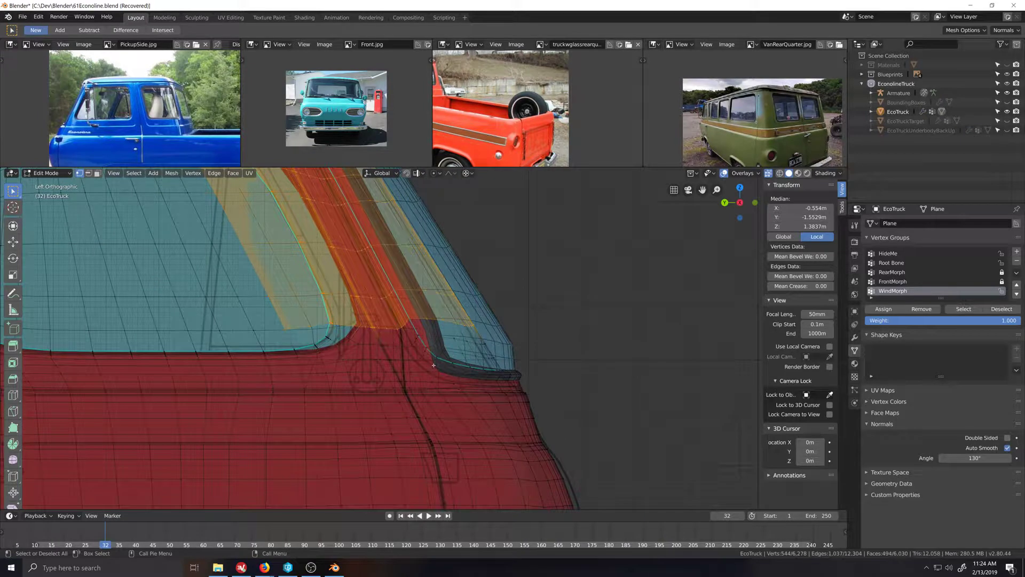
click(52, 180)
click(52, 175)
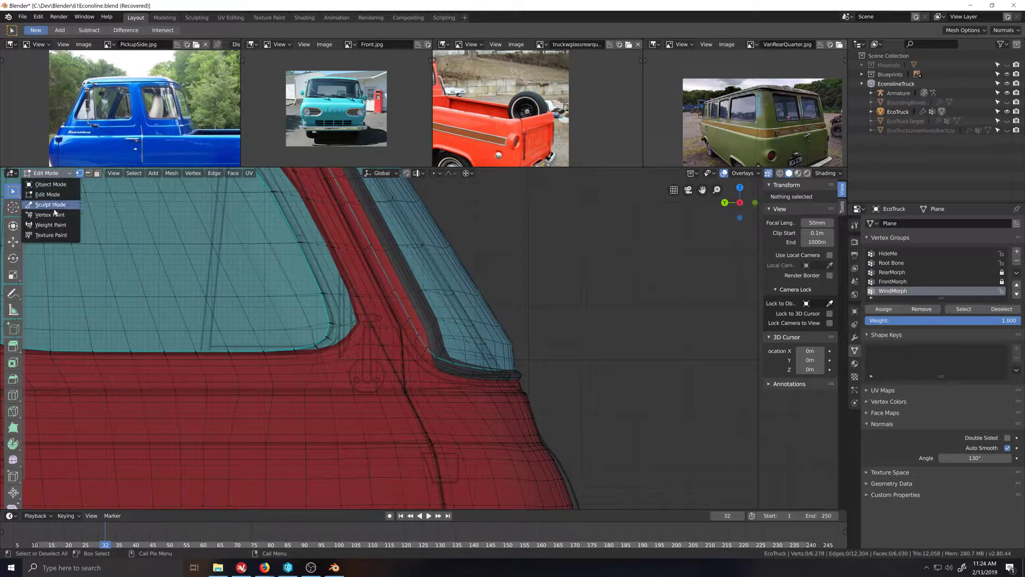
key(ctrl+z)
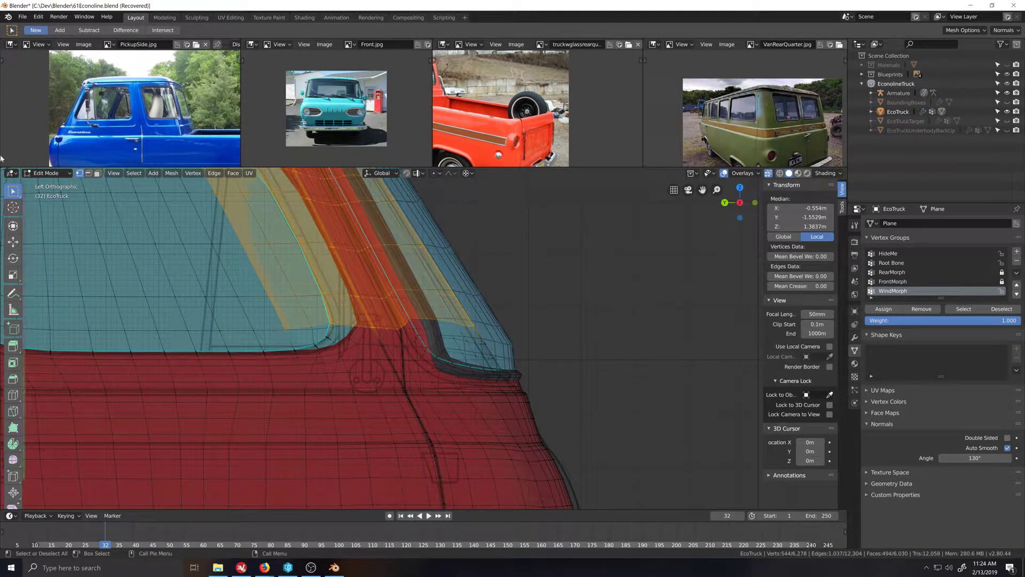
Step: Use Circle Select in Edit Mode to deselect the lowest selected vertices across the front side glass and windshield pillar
click(43, 174)
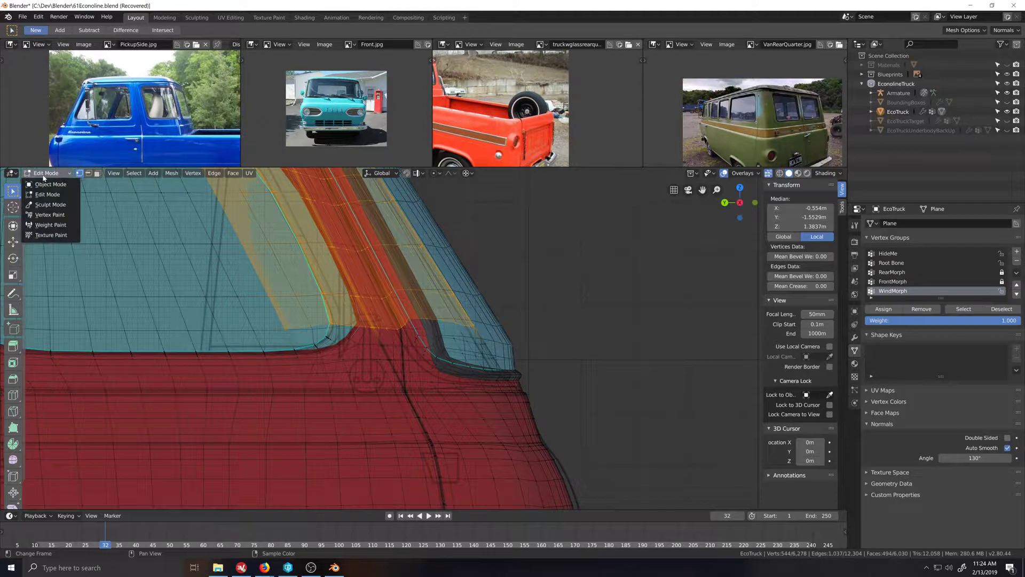
click(51, 224)
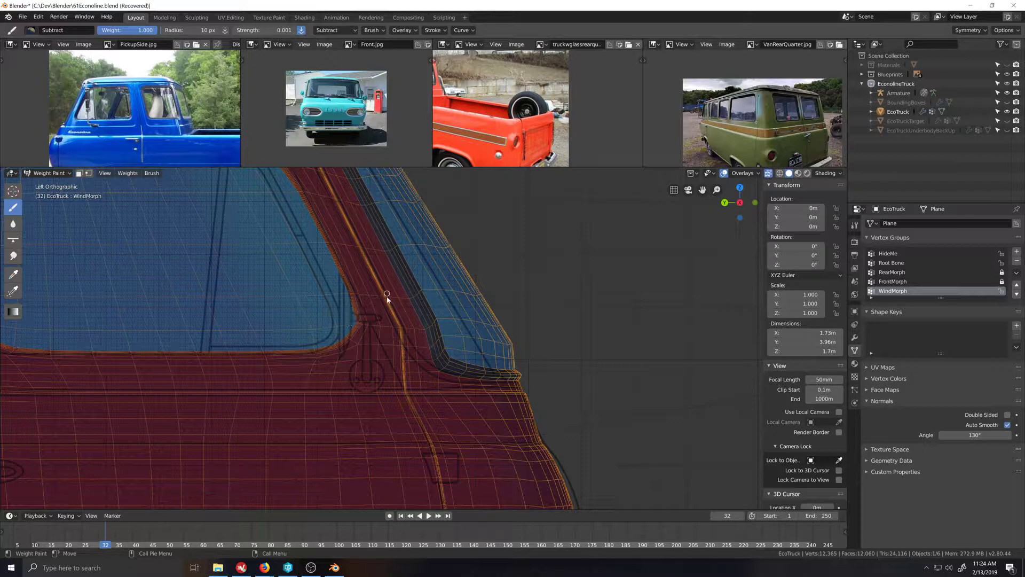
click(48, 173)
click(42, 195)
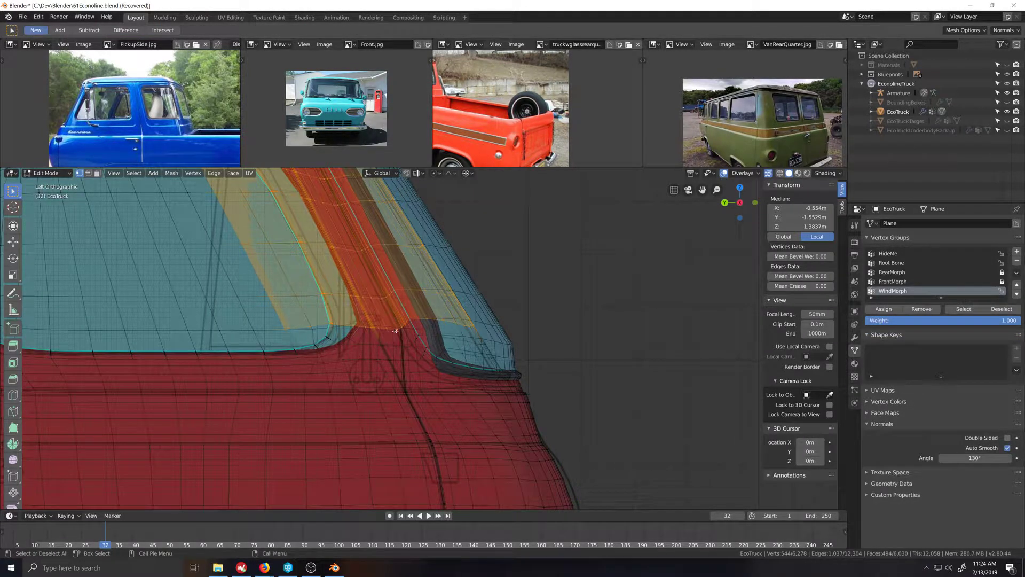
key(c)
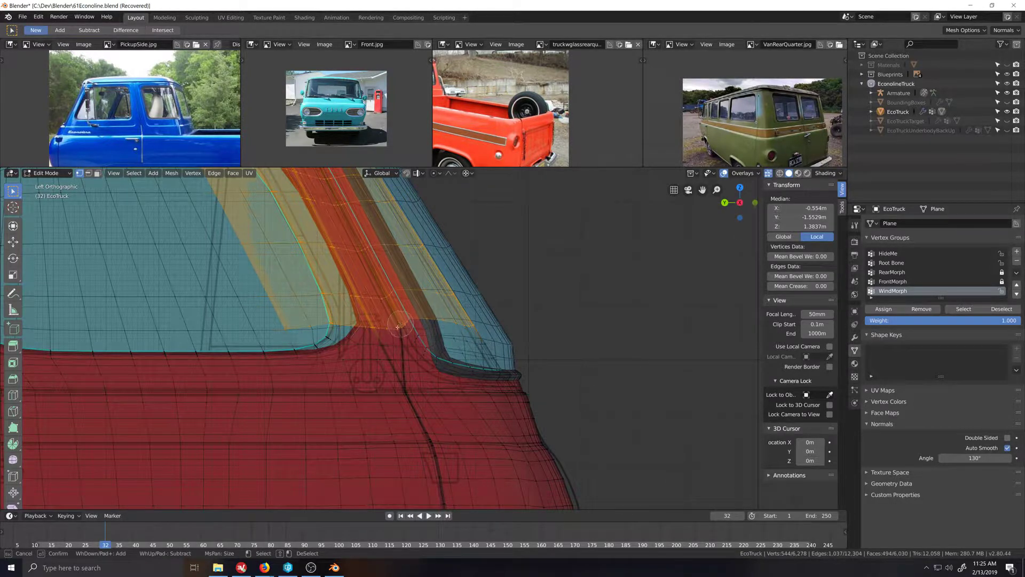
middle_drag(377, 333, 274, 334)
right_click(275, 334)
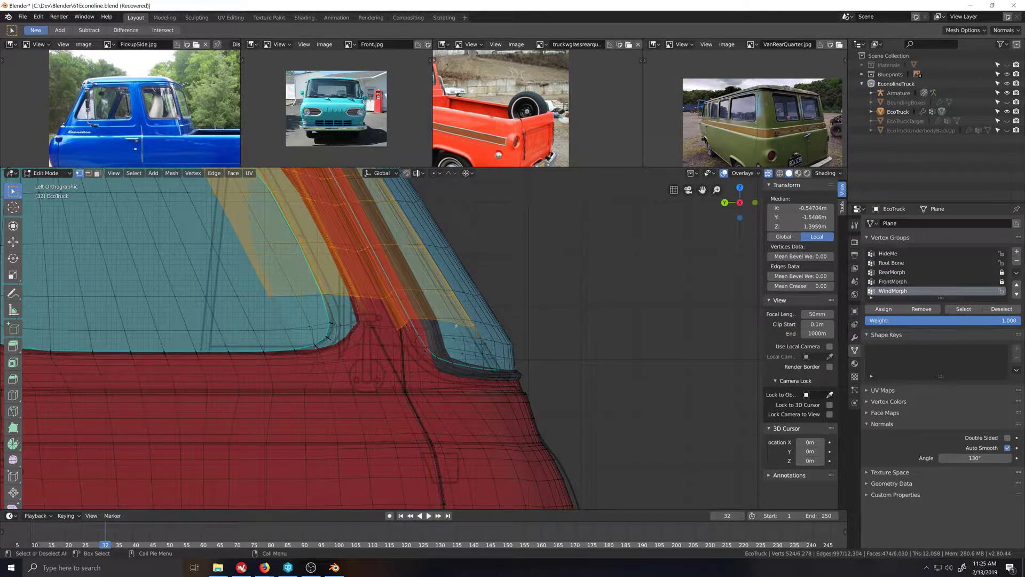
key(c)
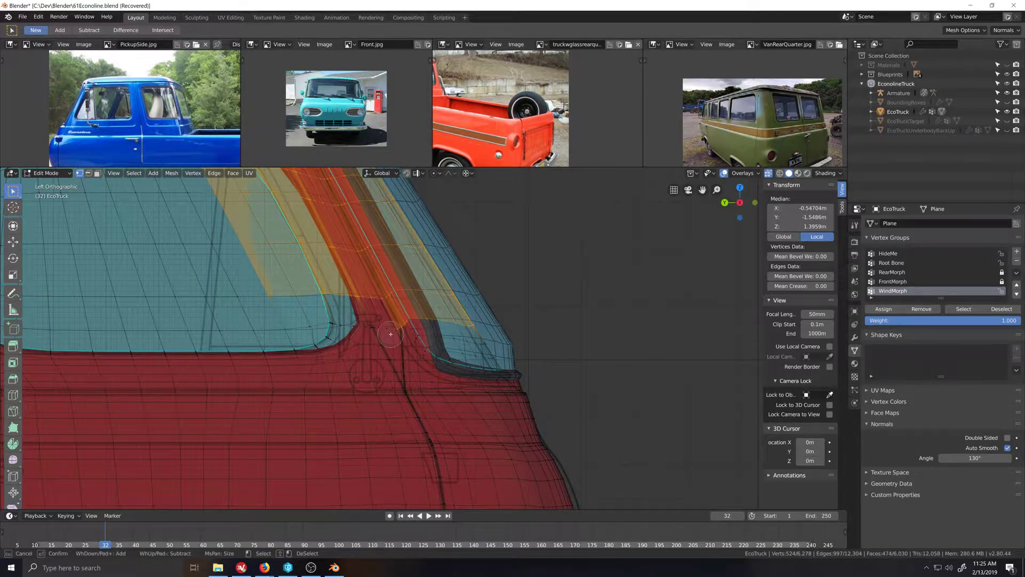
middle_drag(391, 334, 405, 325)
right_click(363, 344)
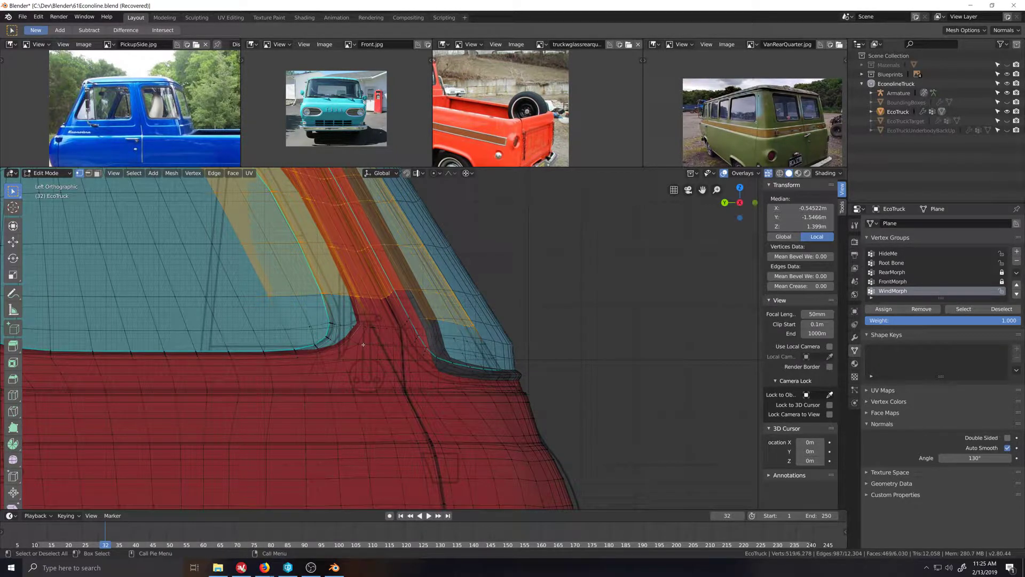
Step: Return to Weight Paint mode, turn on vertex selection masking and set the brush radius to 500 px
click(47, 173)
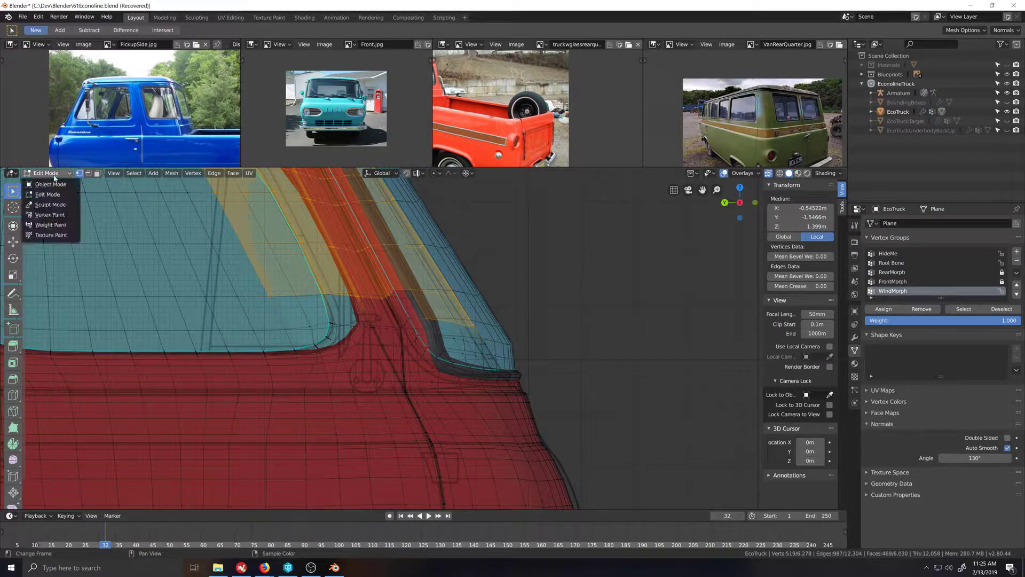
click(63, 228)
scroll(430, 324, down, 5)
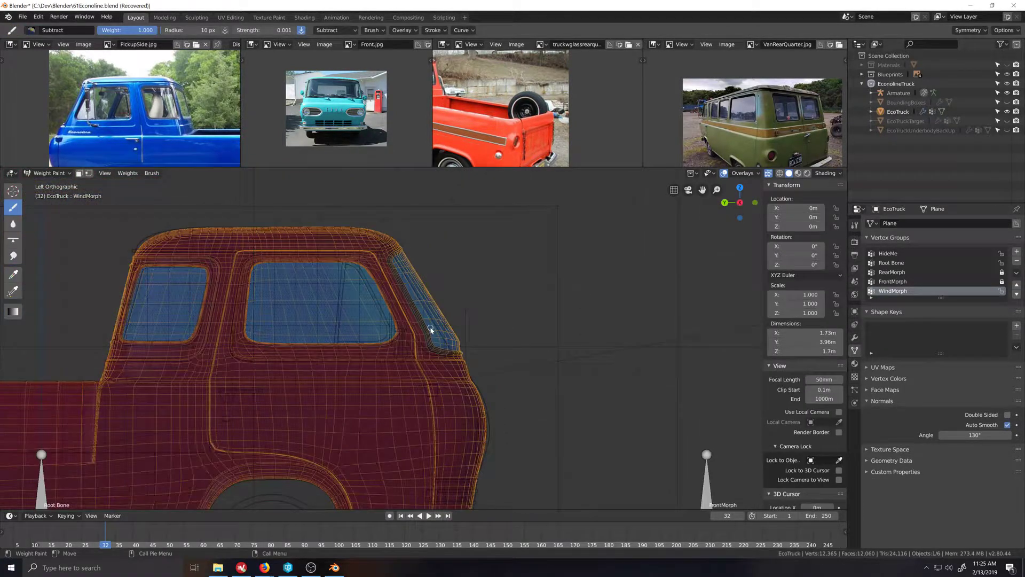
click(89, 173)
click(197, 30)
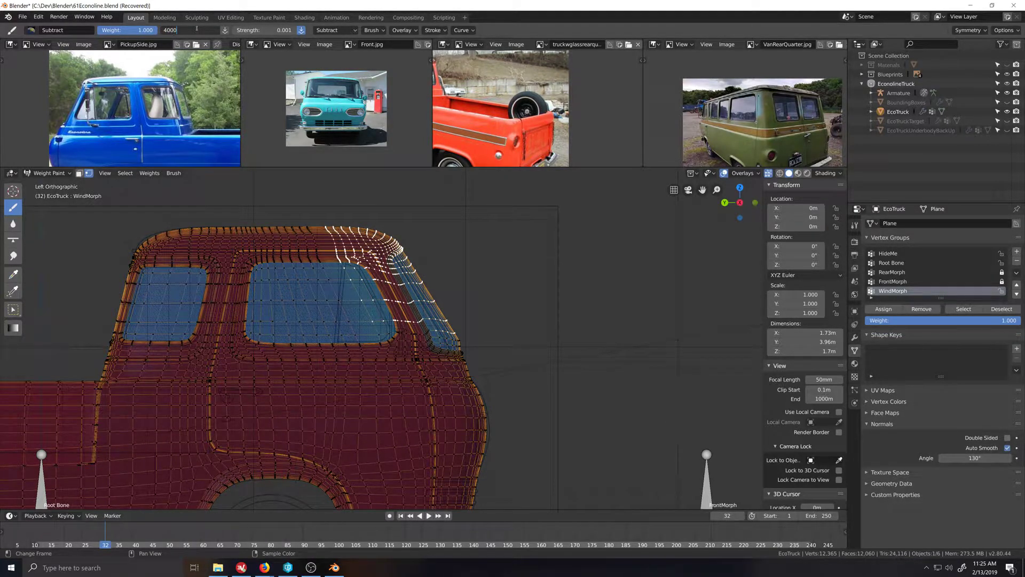
key(Return)
scroll(306, 206, down, 1)
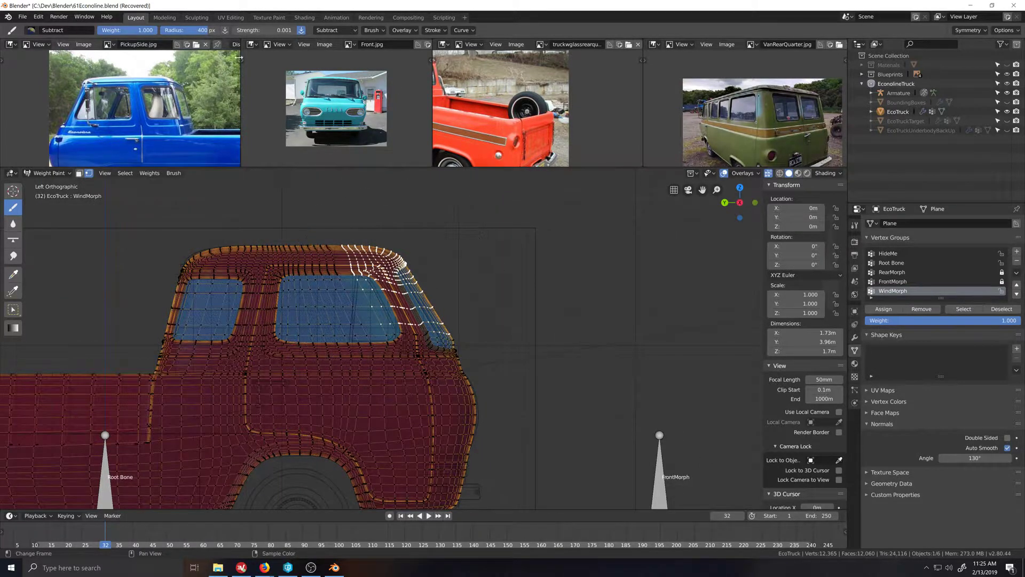
drag(201, 33, 218, 33)
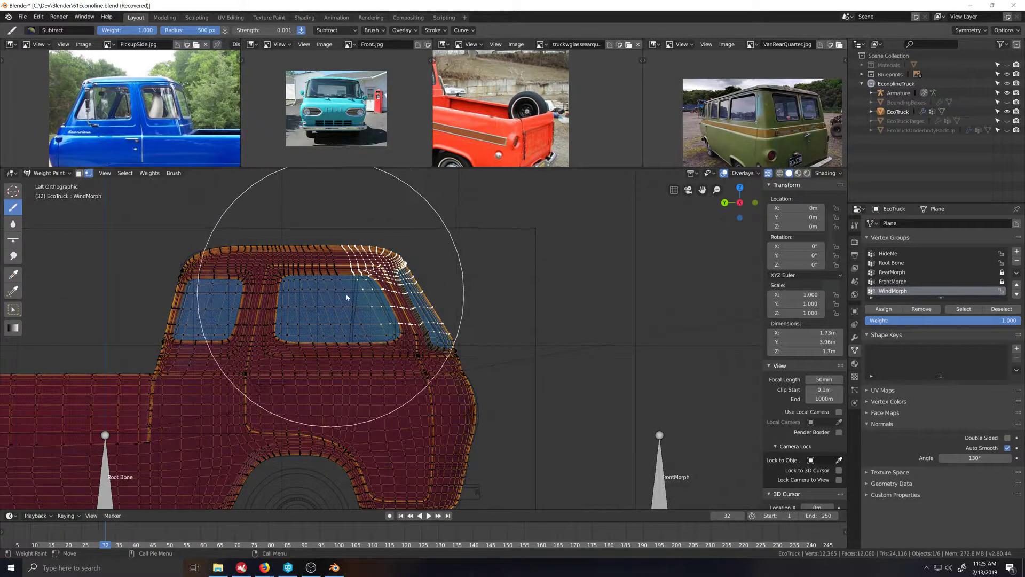
scroll(397, 298, up, 2)
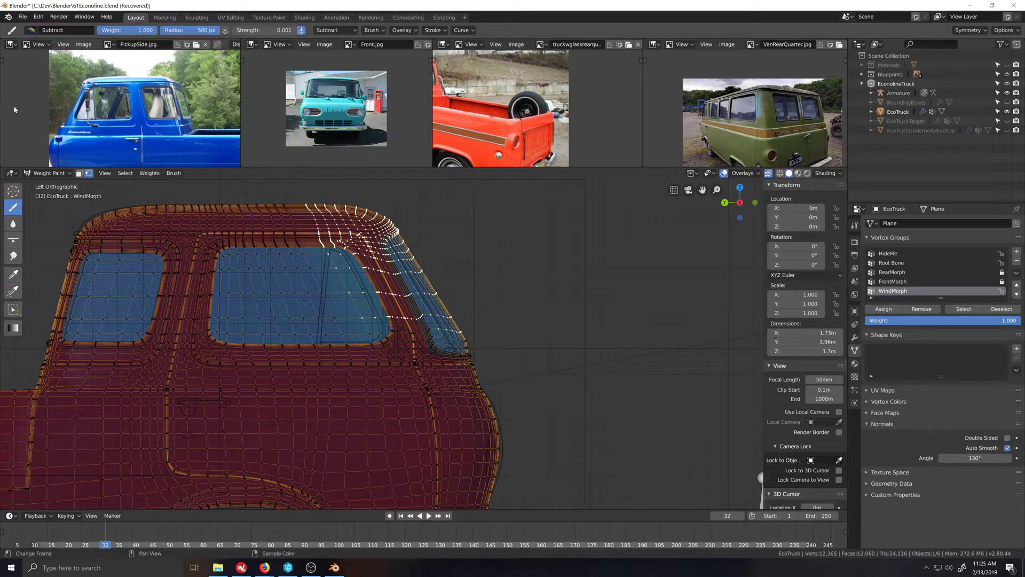
click(31, 30)
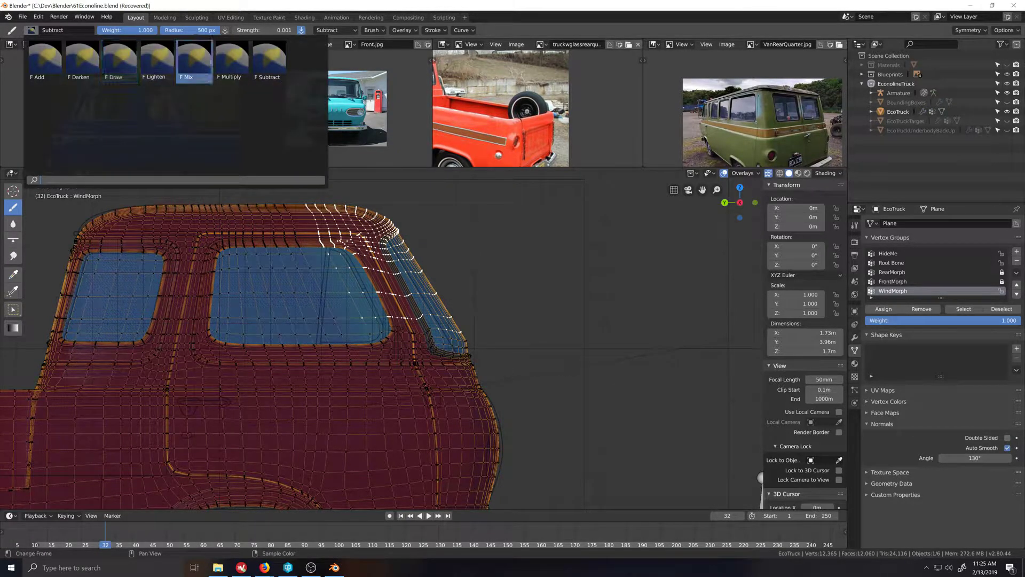
click(211, 72)
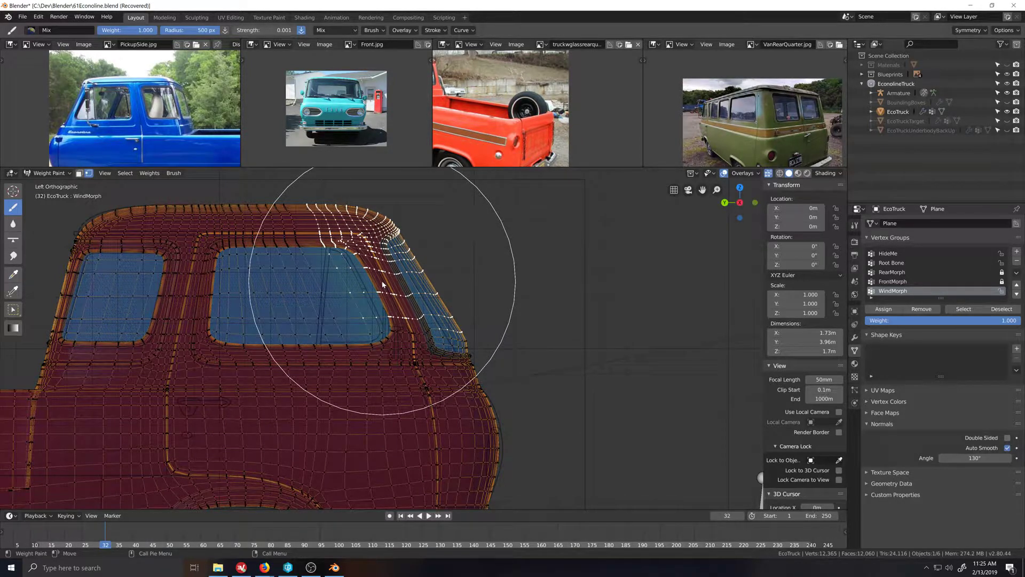
key(ctrl)
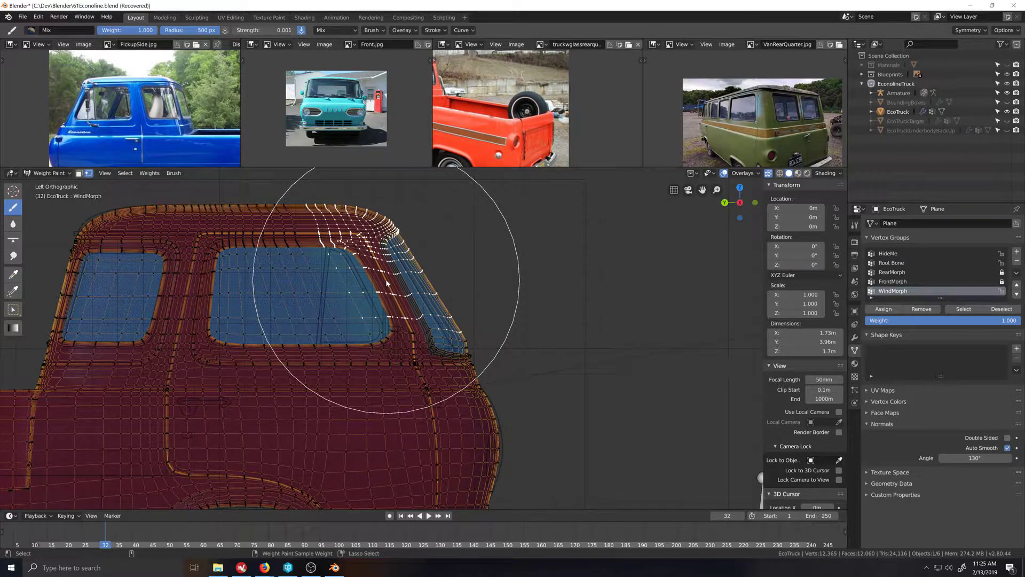
key(ctrl+z)
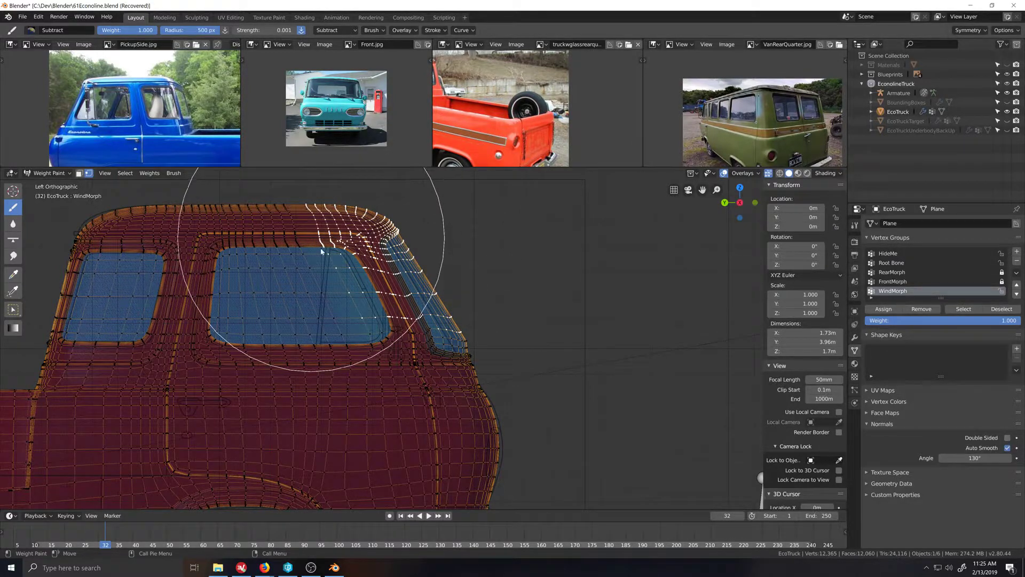
Step: In Edit Mode, deselect the rearmost selected vertex loop over the roof and side glass, and return to Weight Paint mode
click(50, 173)
click(48, 194)
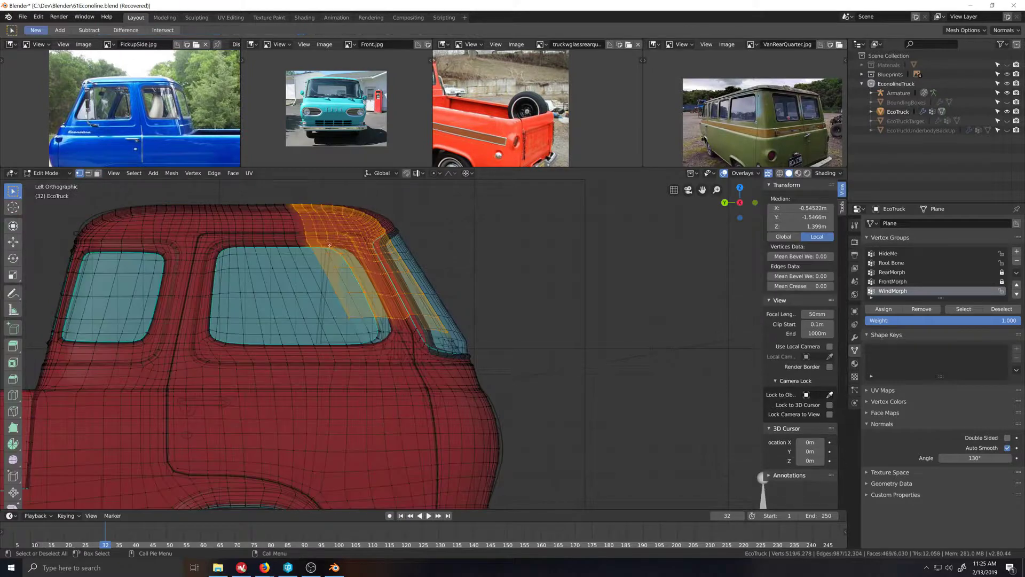
alt+shift+click(331, 288)
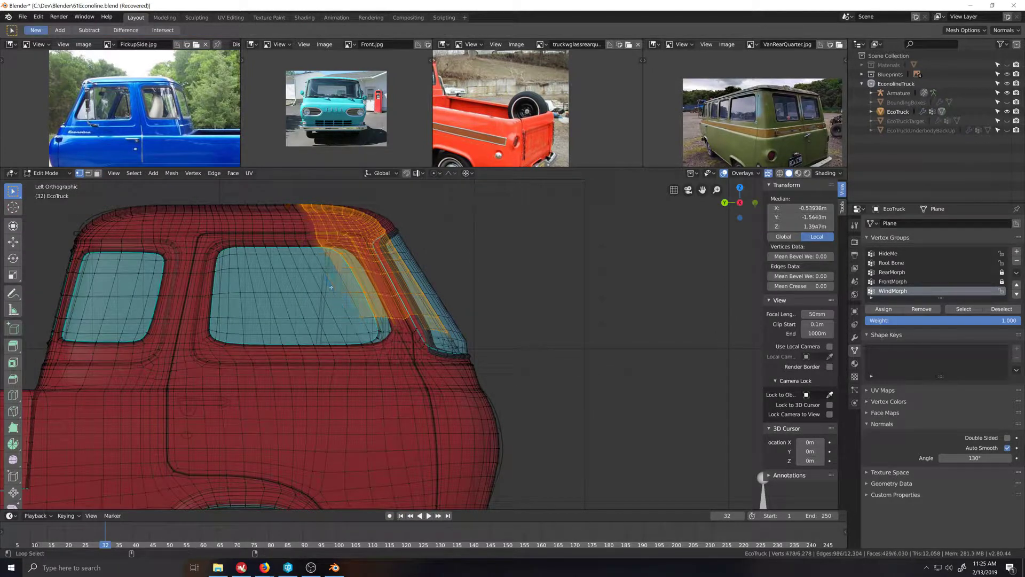
click(47, 173)
click(50, 225)
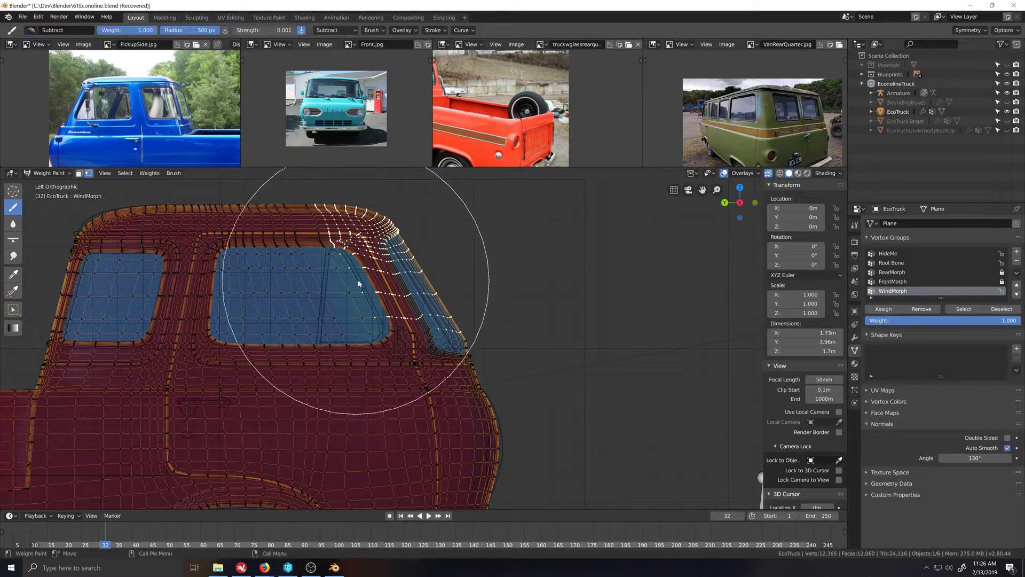
Step: Choose the Mix brush and paint the WindMorph weight over the masked vertices around the windshield and front roof
click(32, 30)
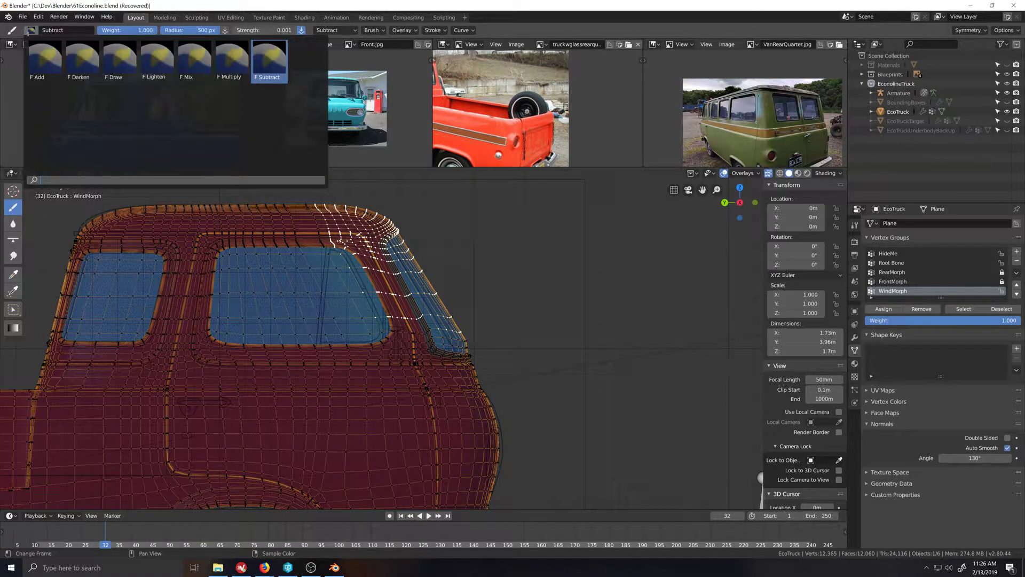
click(194, 62)
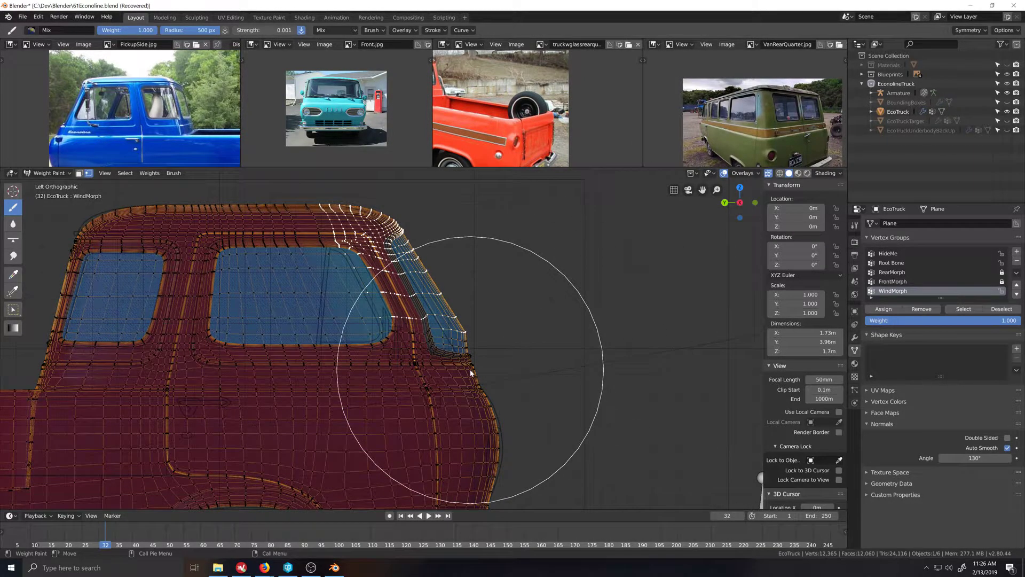
scroll(468, 355, up, 4)
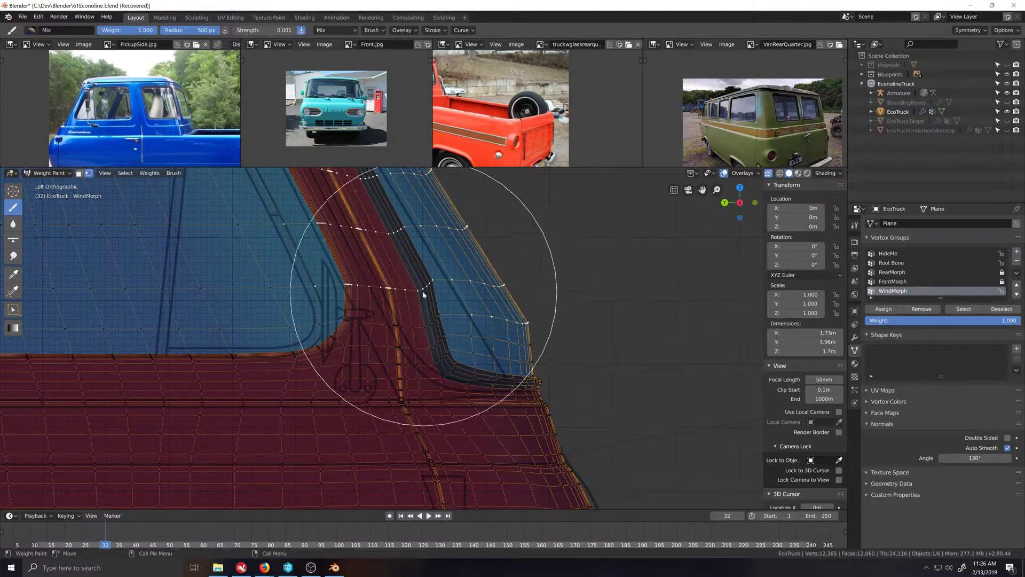
shift+middle_drag(424, 293, 457, 329)
scroll(432, 378, down, 3)
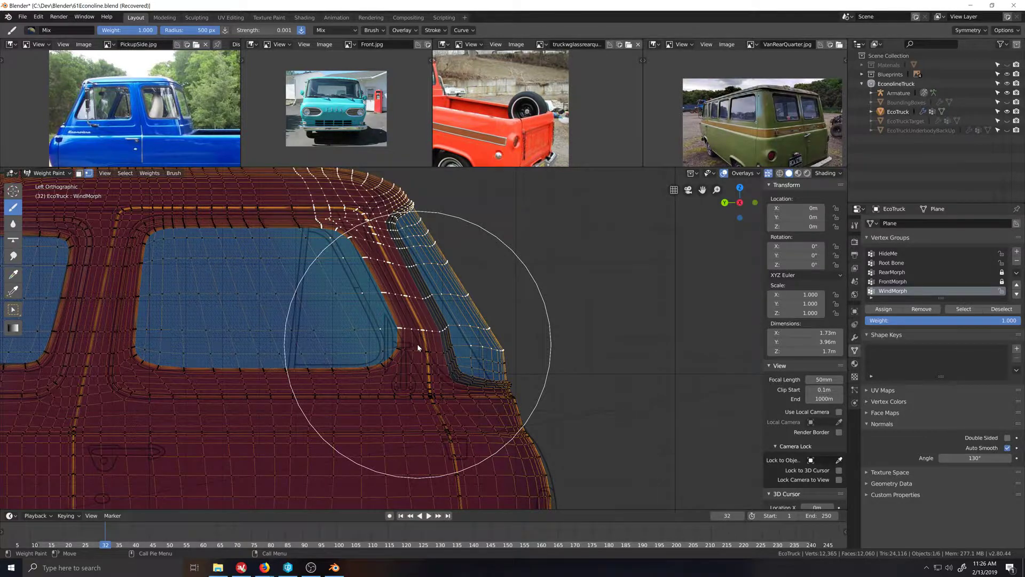
scroll(417, 344, up, 2)
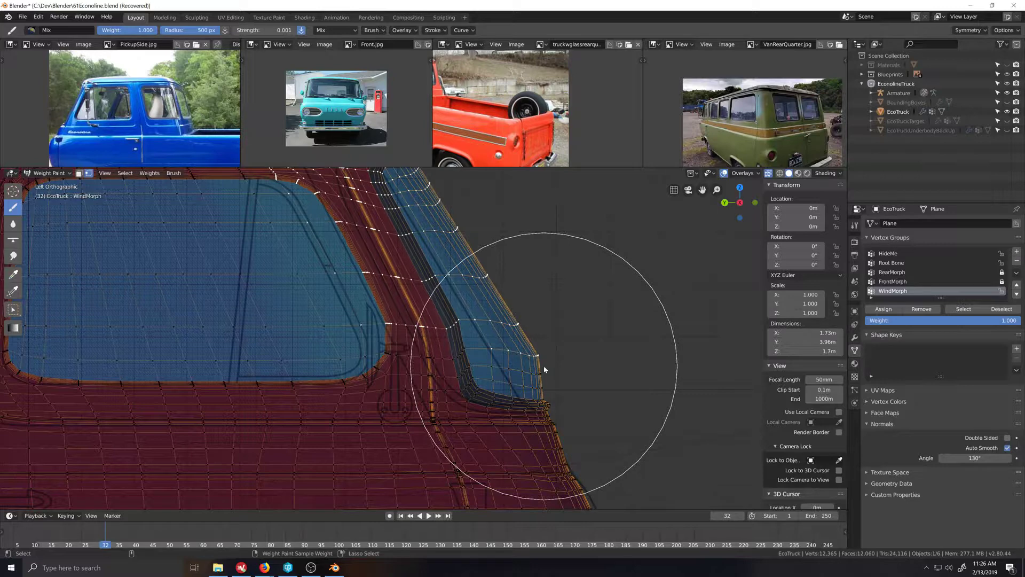
Step: In Edit Mode, deselect the foremost selected vertex loop on the windshield glass, and return to Weight Paint mode
click(49, 174)
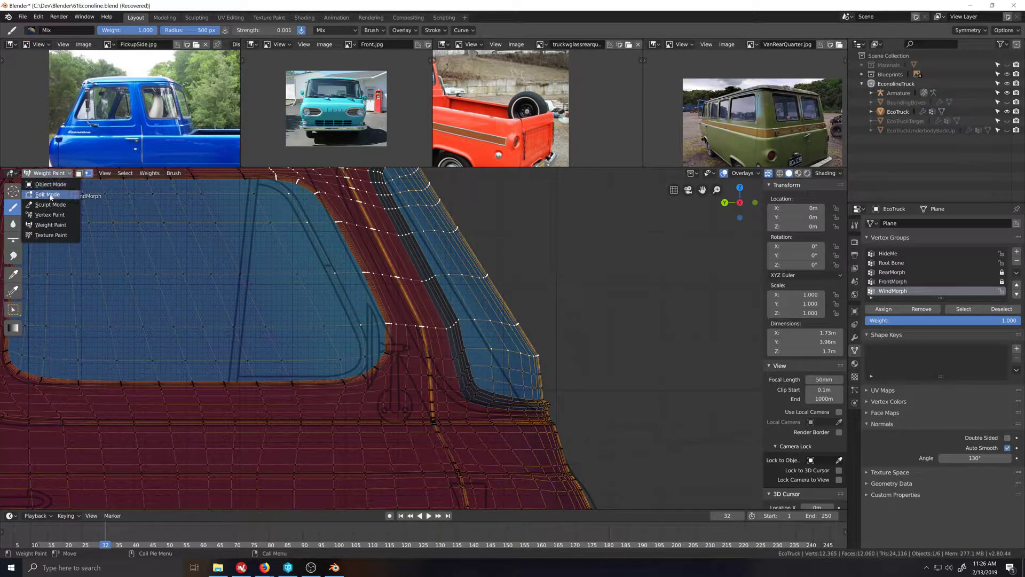
click(48, 194)
alt+shift+click(465, 350)
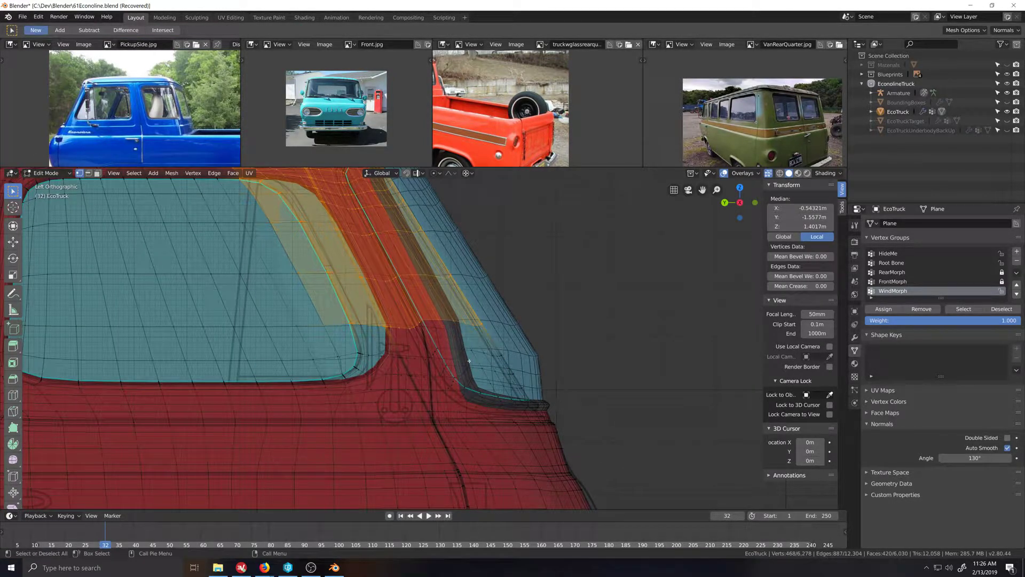
click(42, 173)
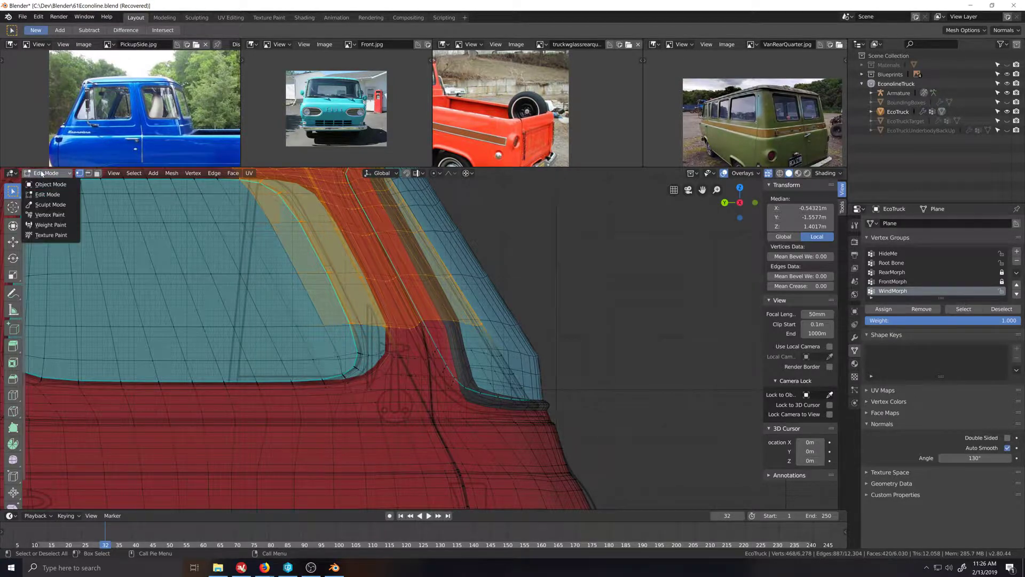
click(50, 225)
scroll(393, 264, down, 4)
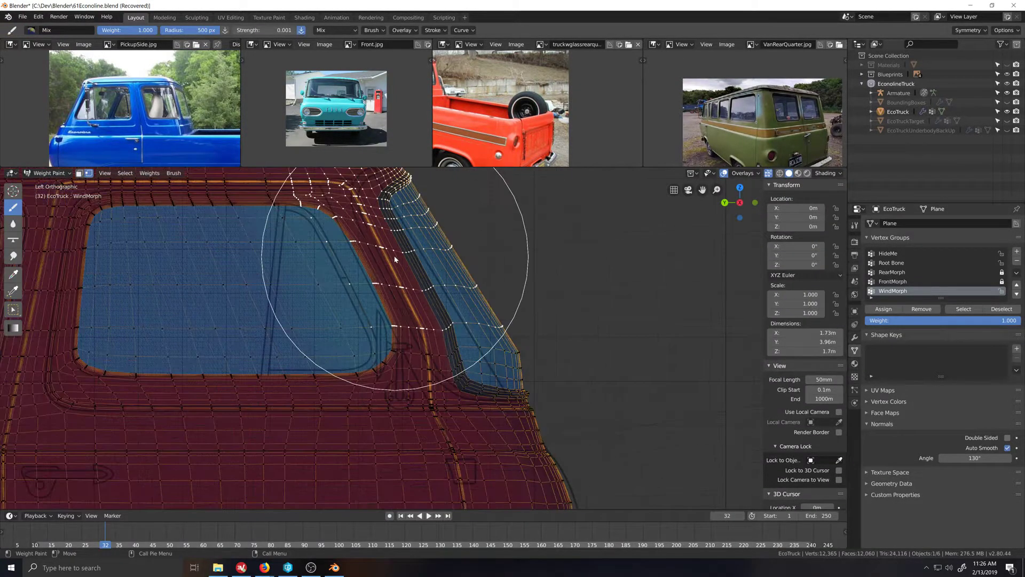
scroll(434, 355, up, 4)
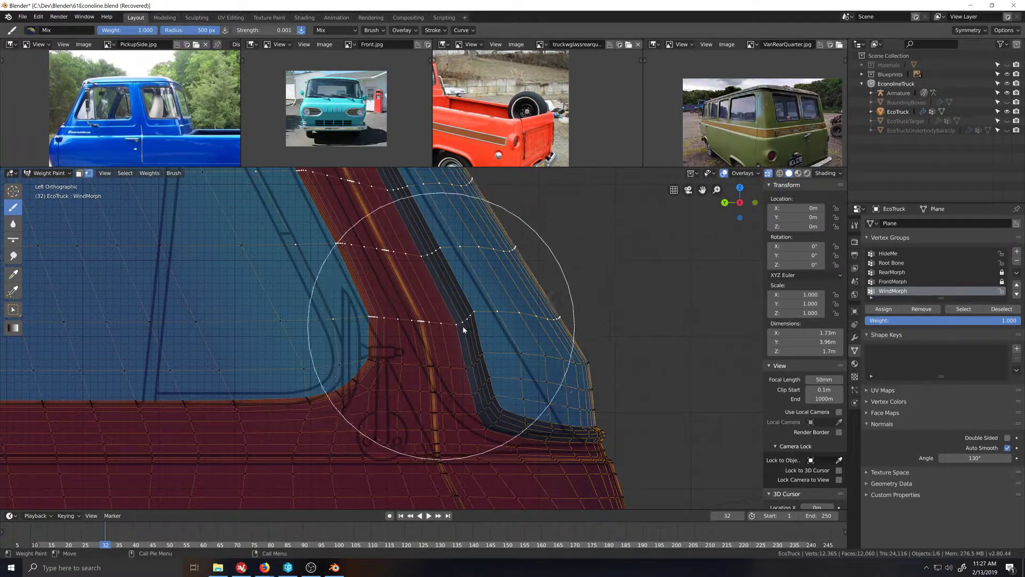
Step: In Edit Mode, deselect two single vertices in the lowest selected row on the windshield pillar, and return to Weight Paint mode
click(49, 173)
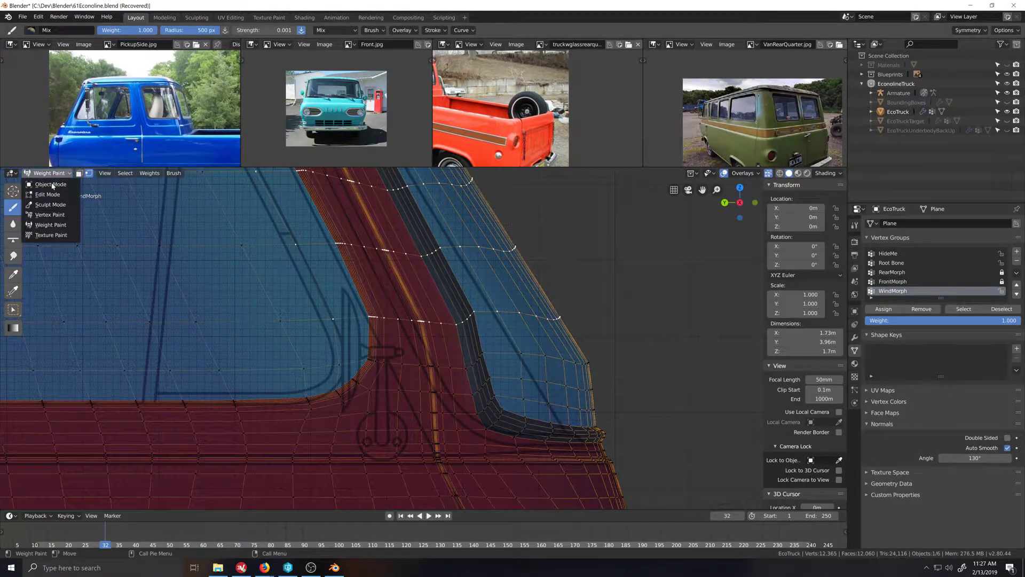
click(51, 195)
shift+click(404, 327)
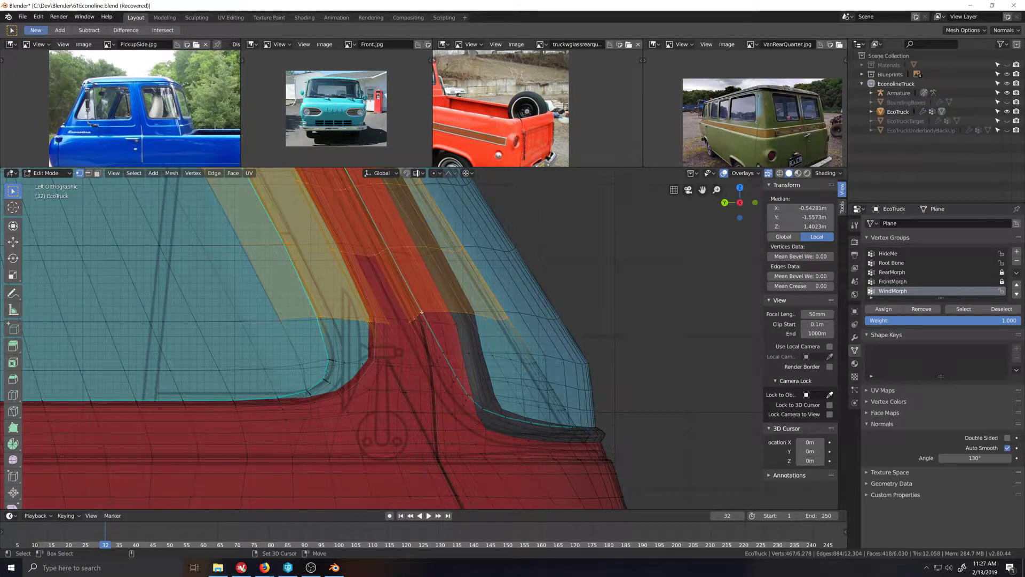
ctrl+click(422, 311)
shift+click(422, 312)
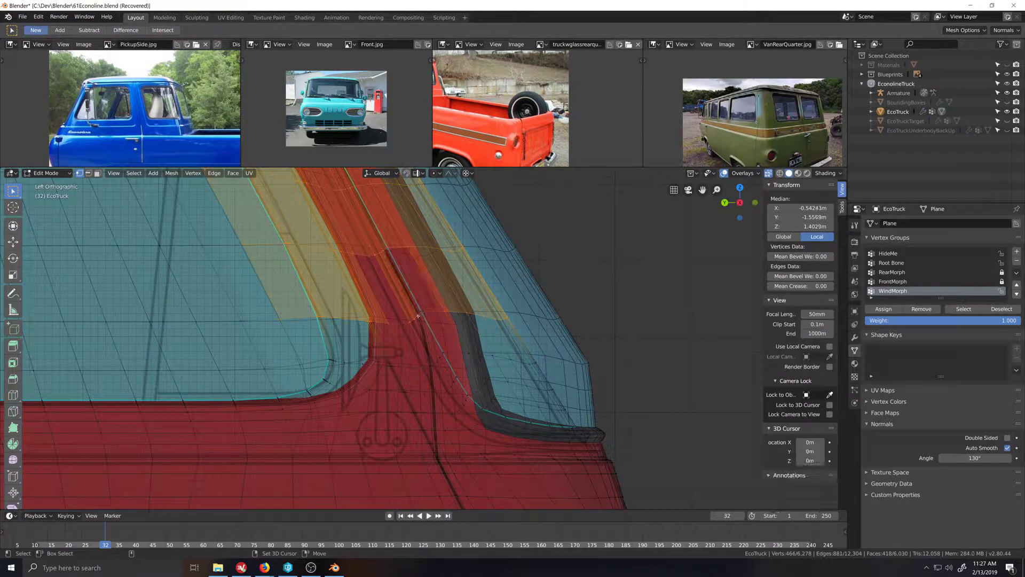
click(46, 173)
click(50, 225)
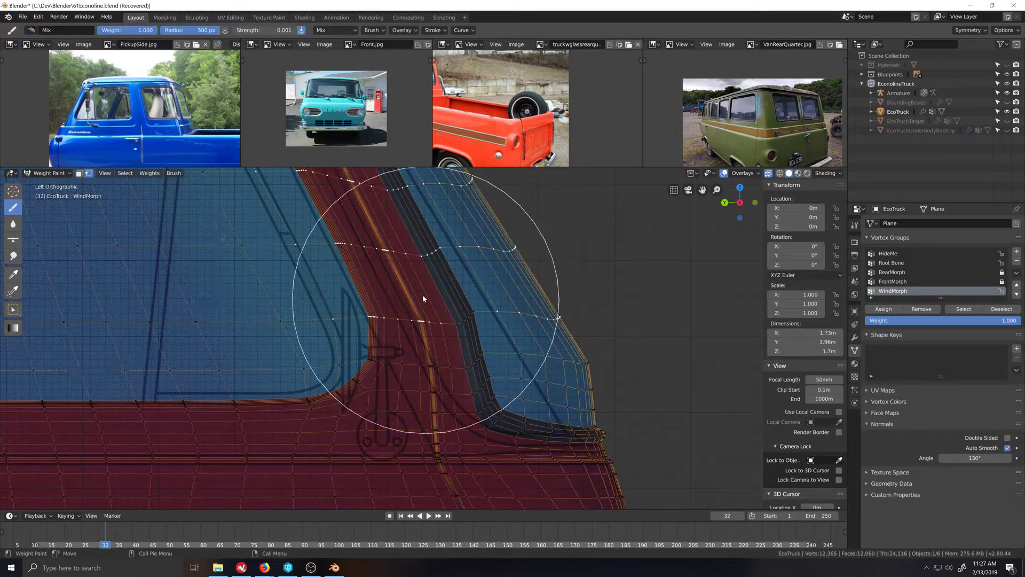
scroll(422, 296, down, 6)
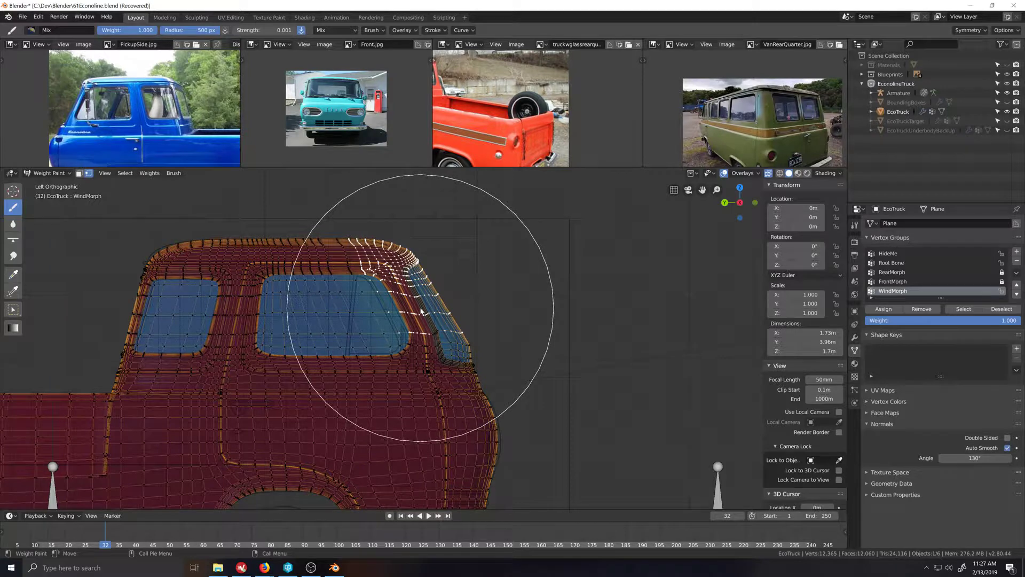
Step: In Edit Mode, circle-deselect the lowest selected vertex row across the side window's front frame and glass, and return to Weight Paint mode
scroll(422, 312, up, 4)
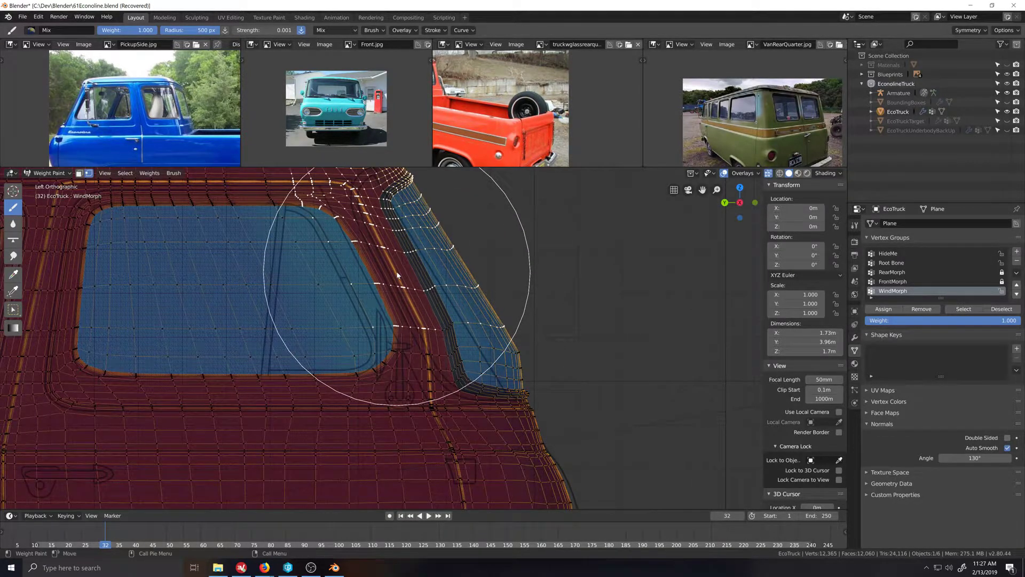
scroll(397, 275, down, 5)
scroll(405, 322, up, 6)
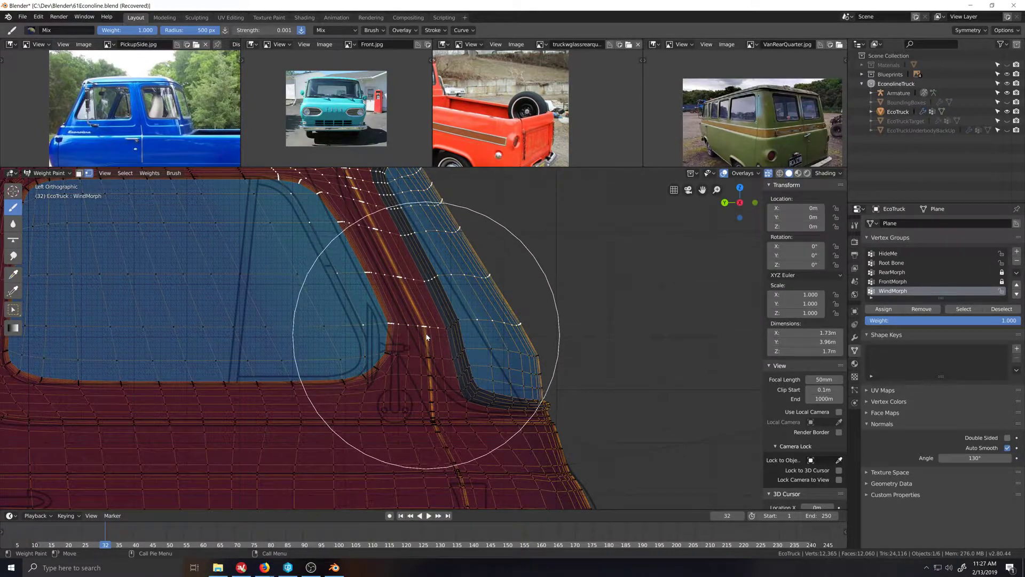
scroll(424, 326, down, 5)
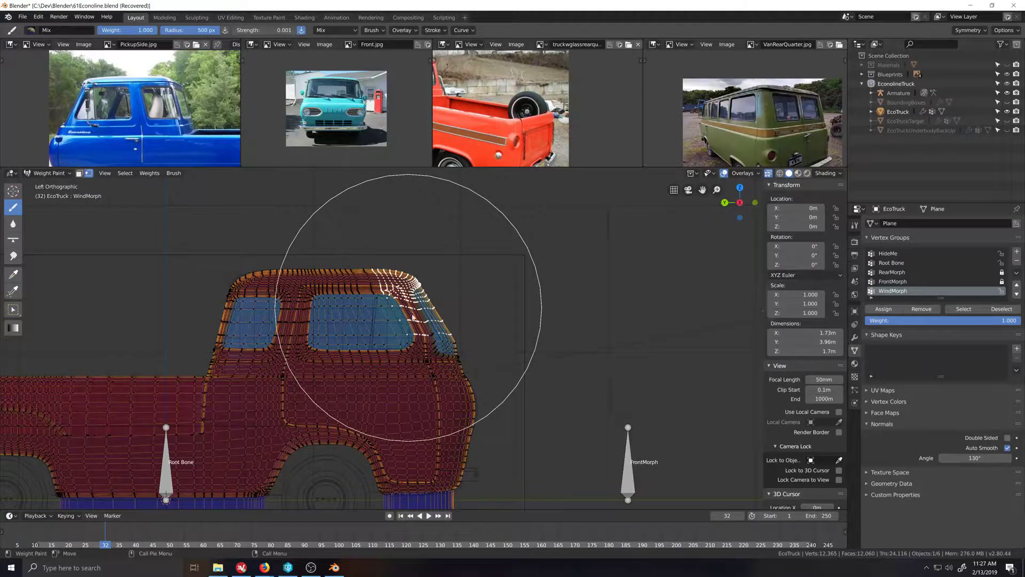
scroll(412, 316, up, 7)
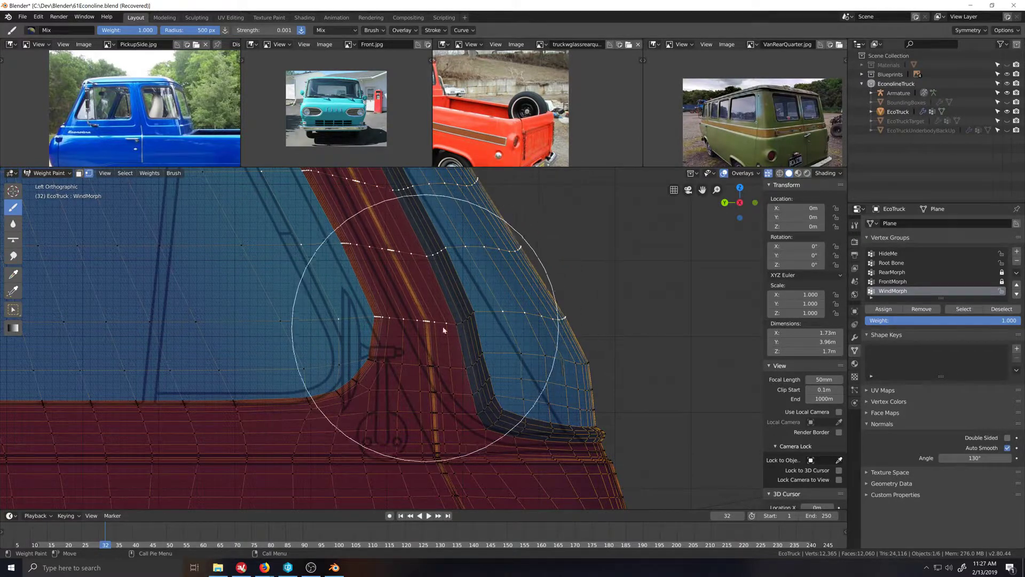
click(69, 173)
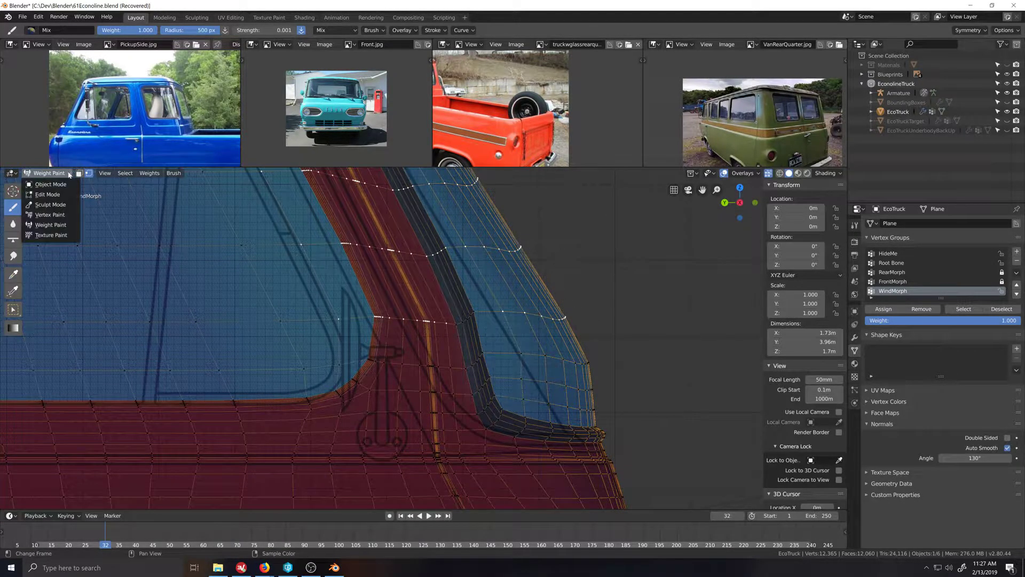
click(48, 195)
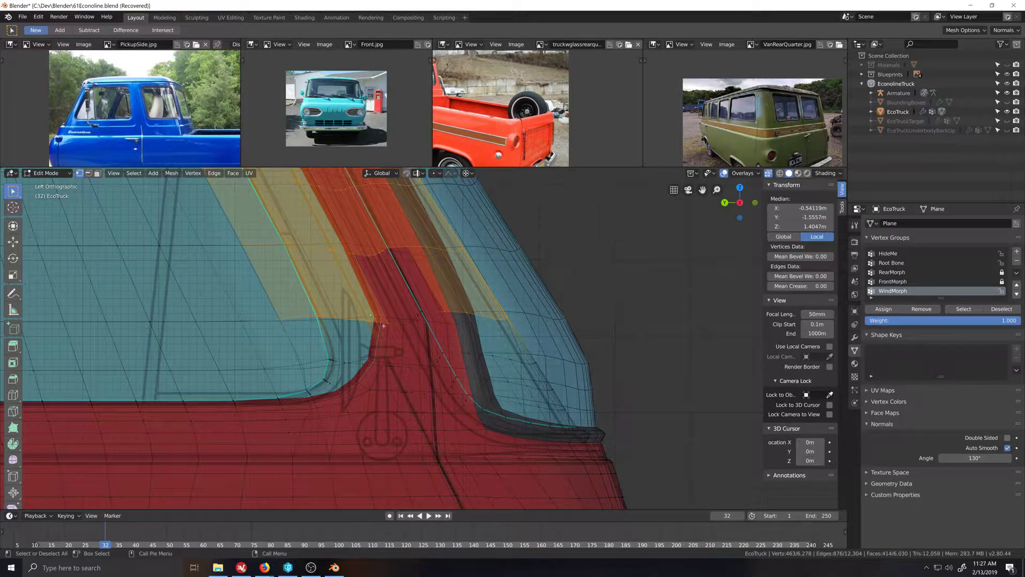
key(c)
mouse_move(384, 325)
middle_down()
mouse_move(363, 289)
mouse_move(286, 319)
middle_up()
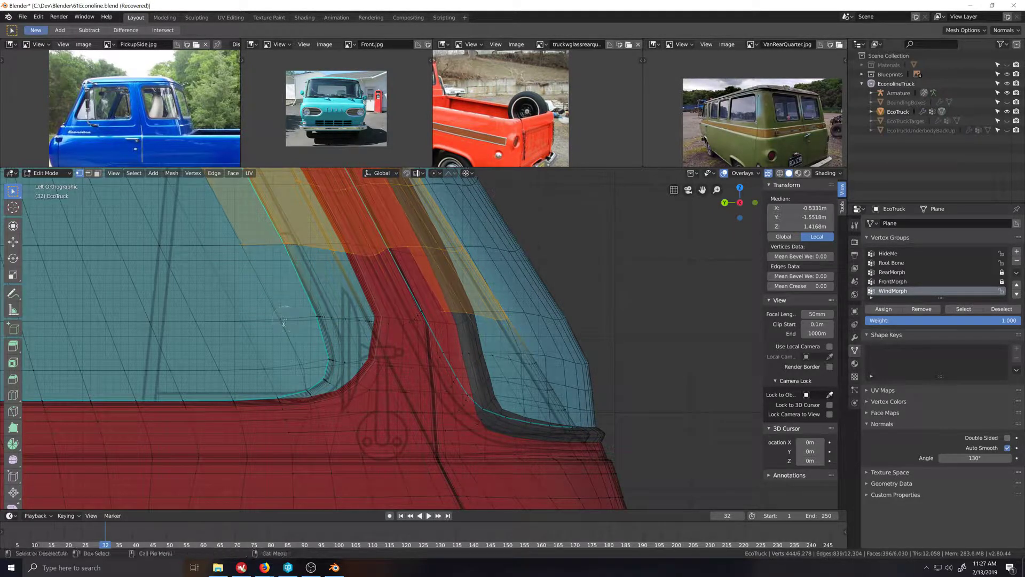
click(53, 174)
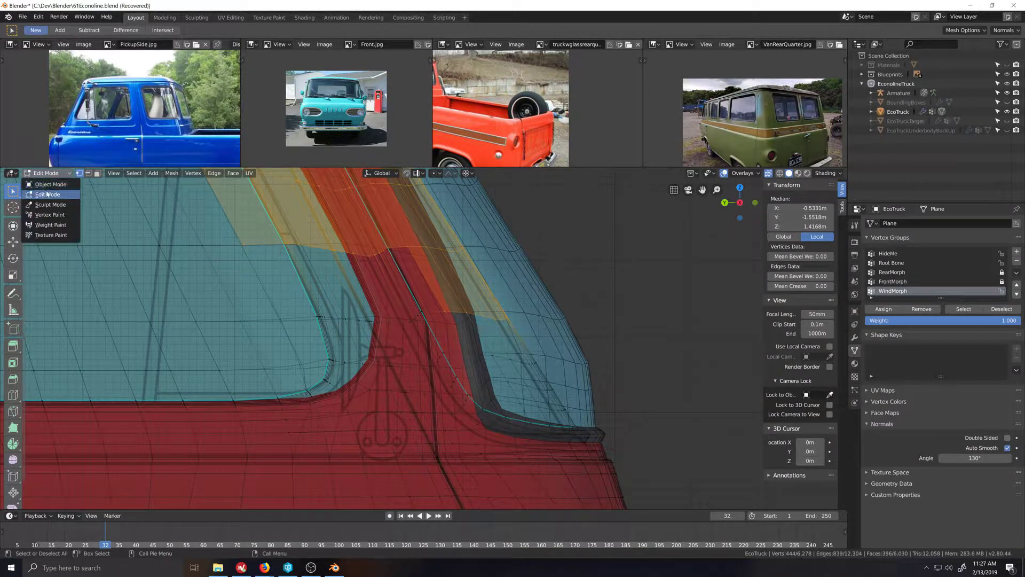
click(50, 225)
scroll(355, 297, down, 5)
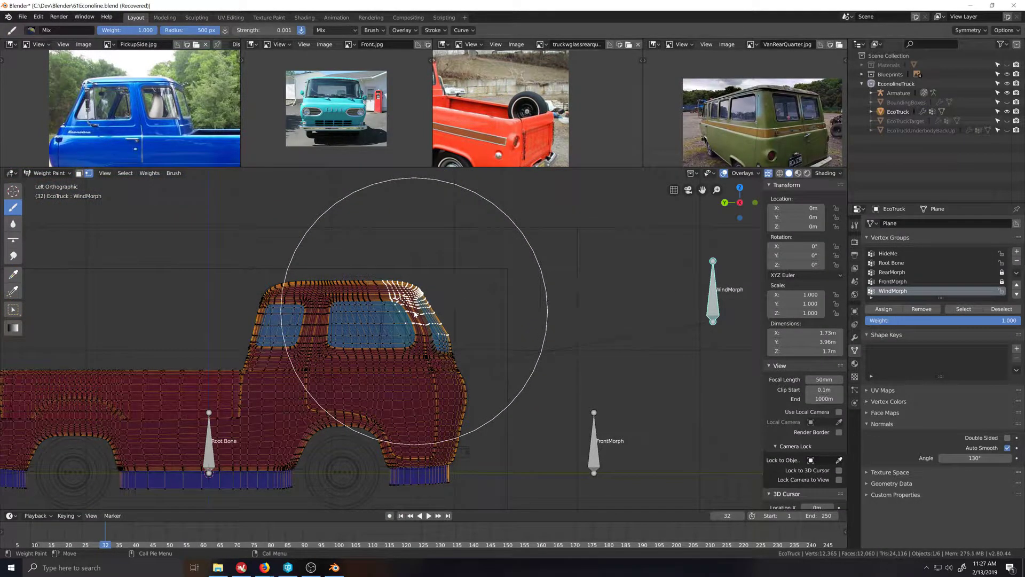
Step: In Edit Mode, circle-deselect the small vertex cluster in the lowest selected row on the pillar beside the side window, and return to Weight Paint mode
scroll(456, 350, up, 4)
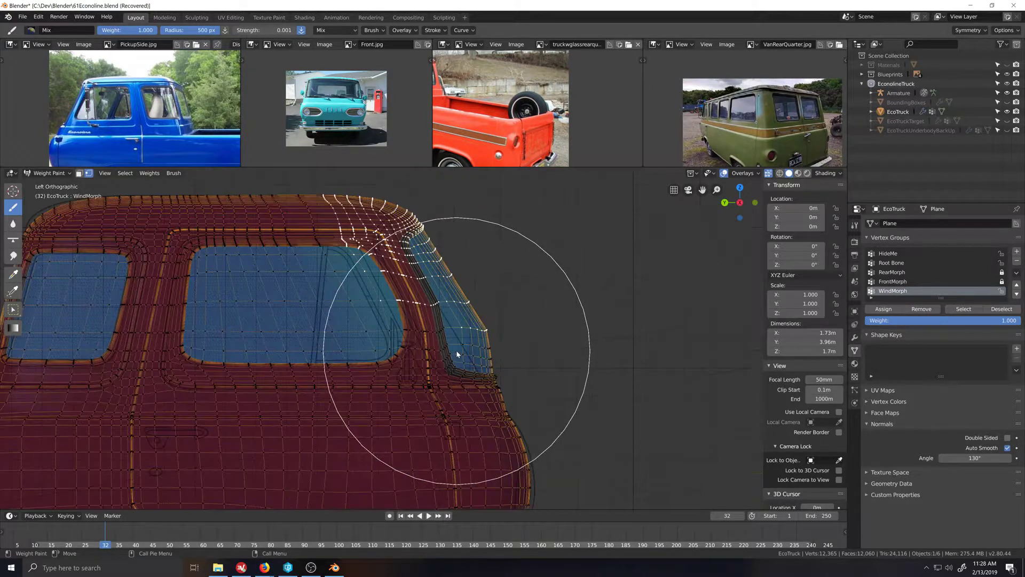
scroll(456, 350, up, 1)
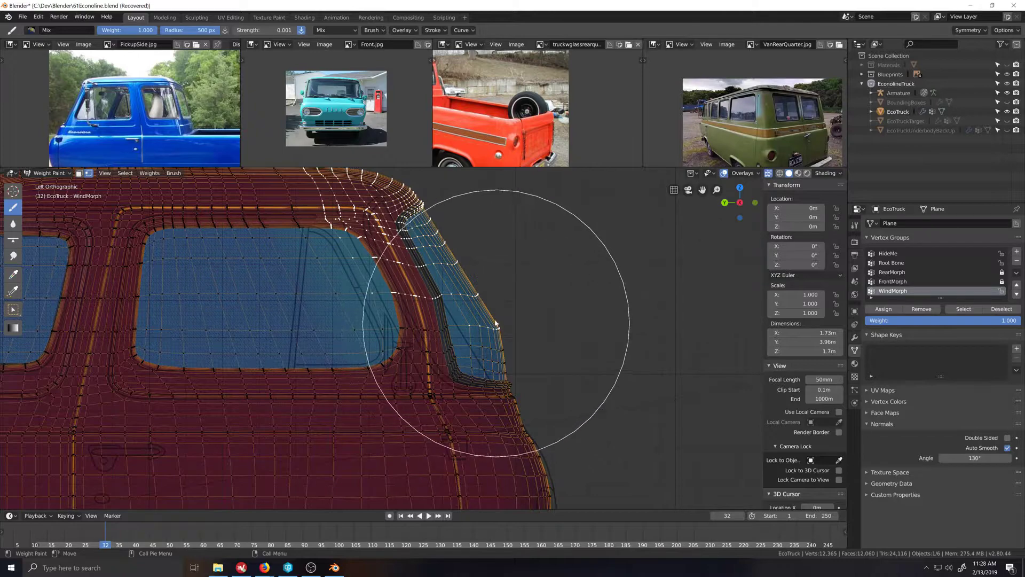
scroll(488, 319, up, 3)
scroll(469, 271, down, 2)
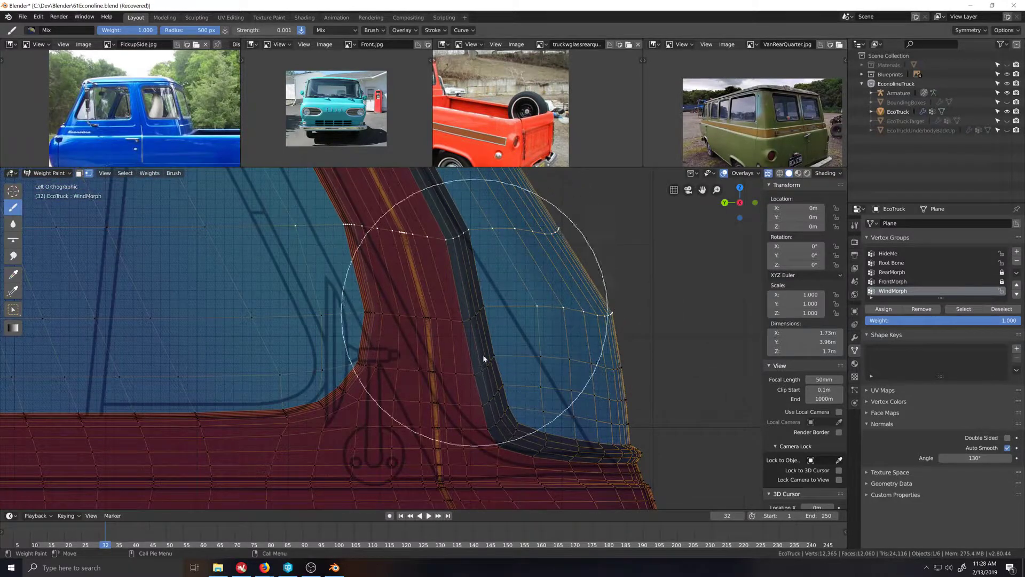
scroll(451, 261, down, 3)
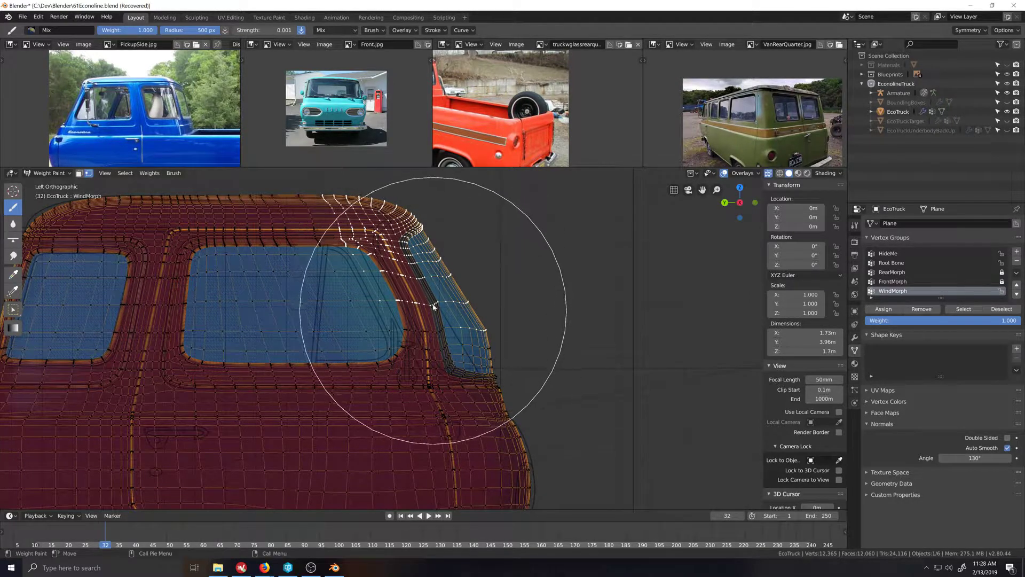
click(47, 173)
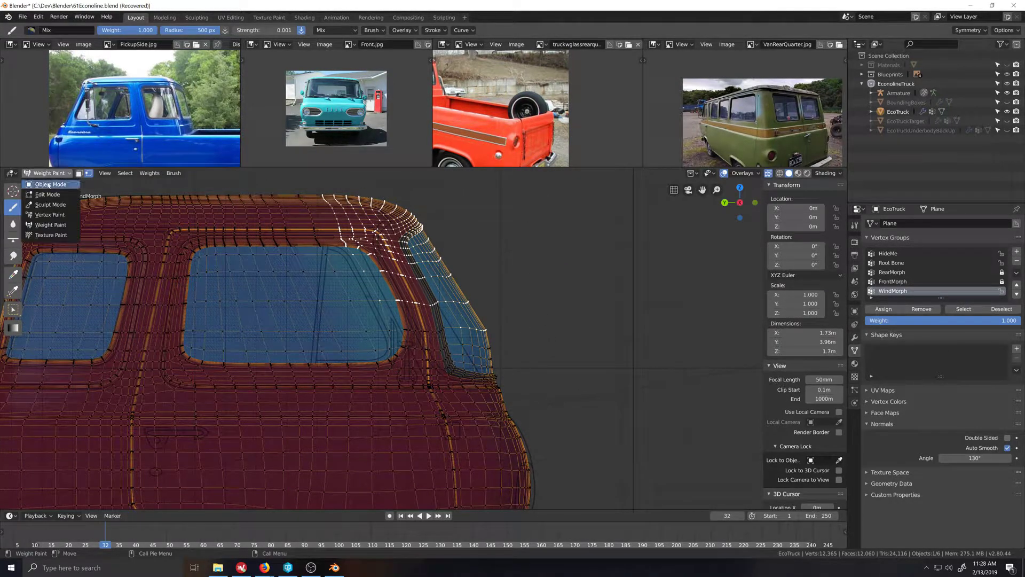
click(45, 194)
scroll(422, 299, up, 2)
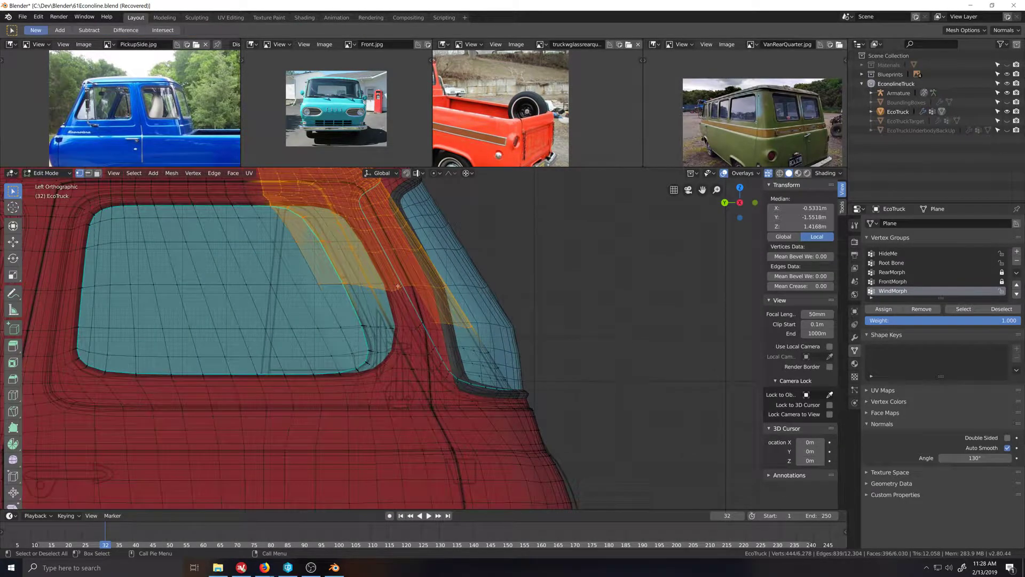
key(c)
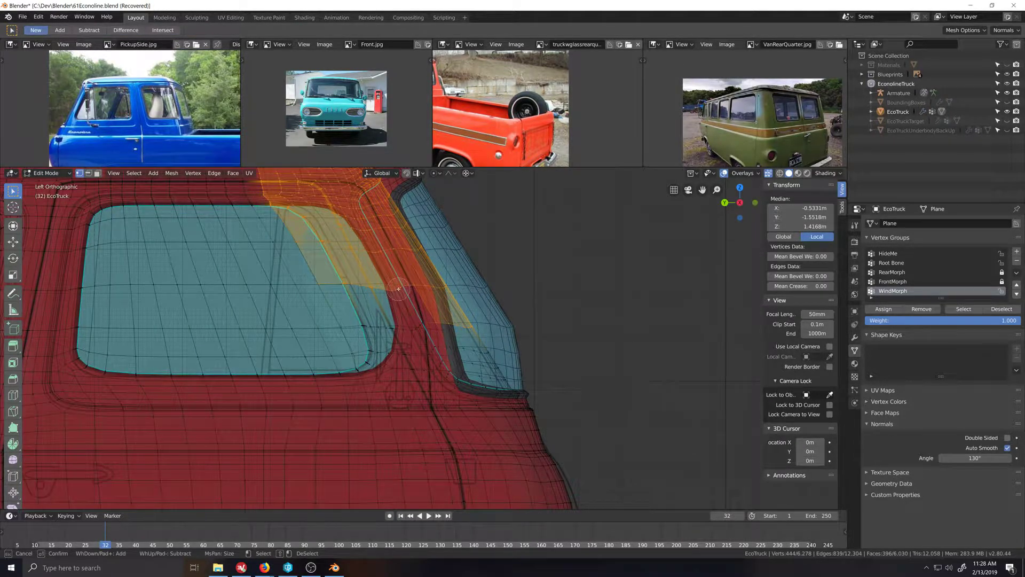
middle_click(397, 289)
right_click(397, 289)
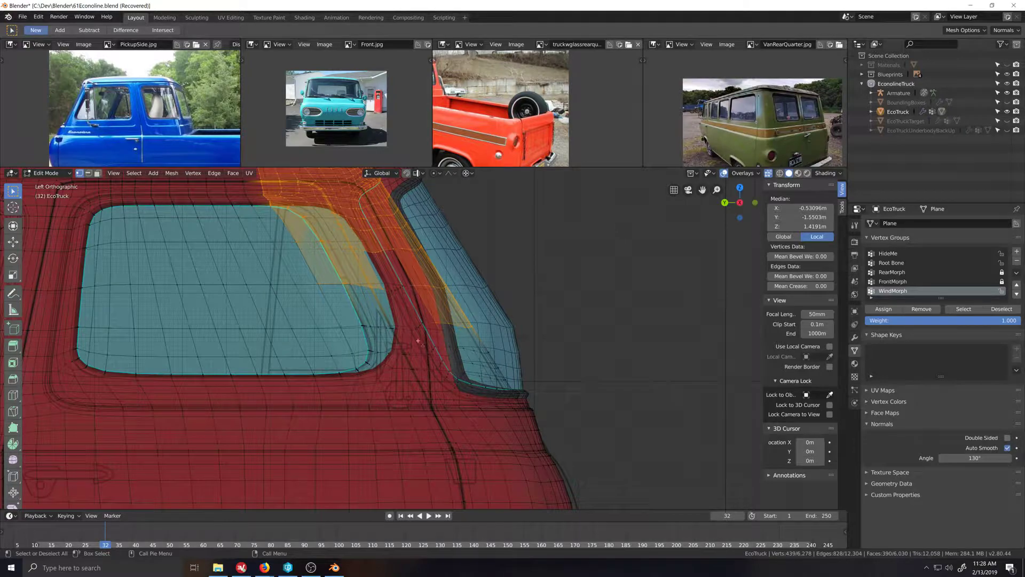
click(59, 174)
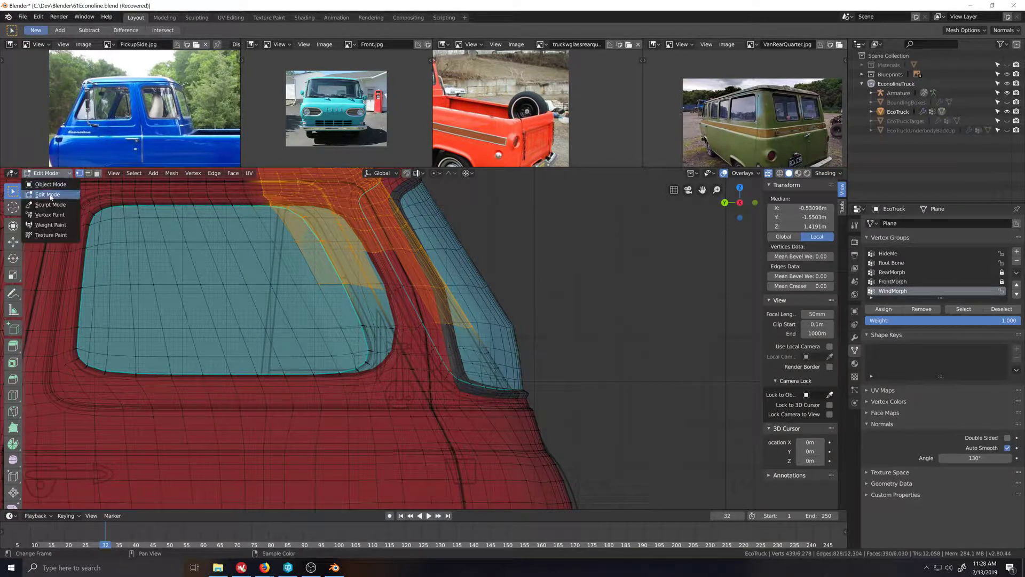
click(51, 225)
Step: In Edit Mode, deselect the lowest selected vertex loop across the windshield glass and its rubber seal, and return to Weight Paint mode
scroll(347, 299, down, 6)
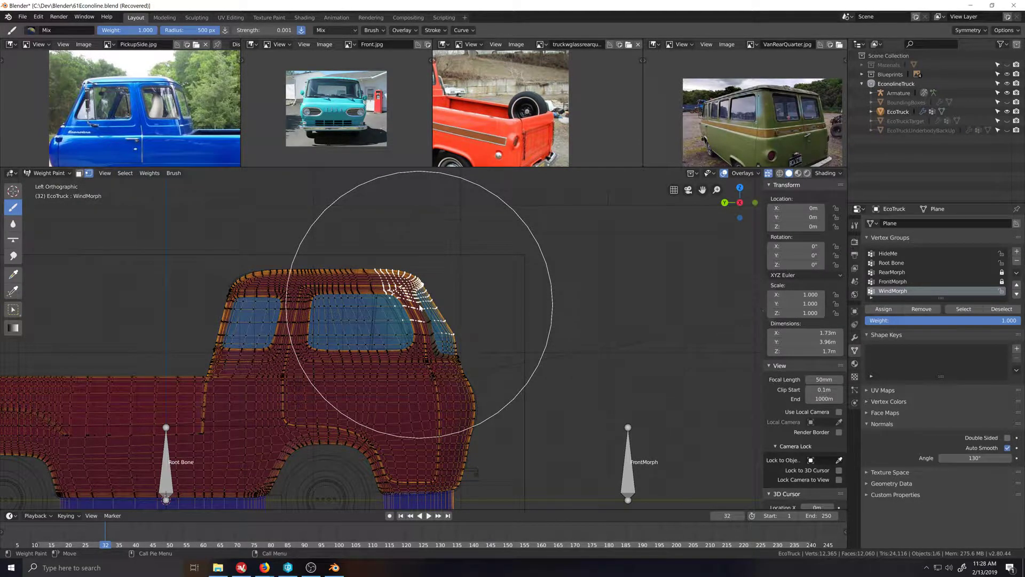
scroll(419, 307, up, 8)
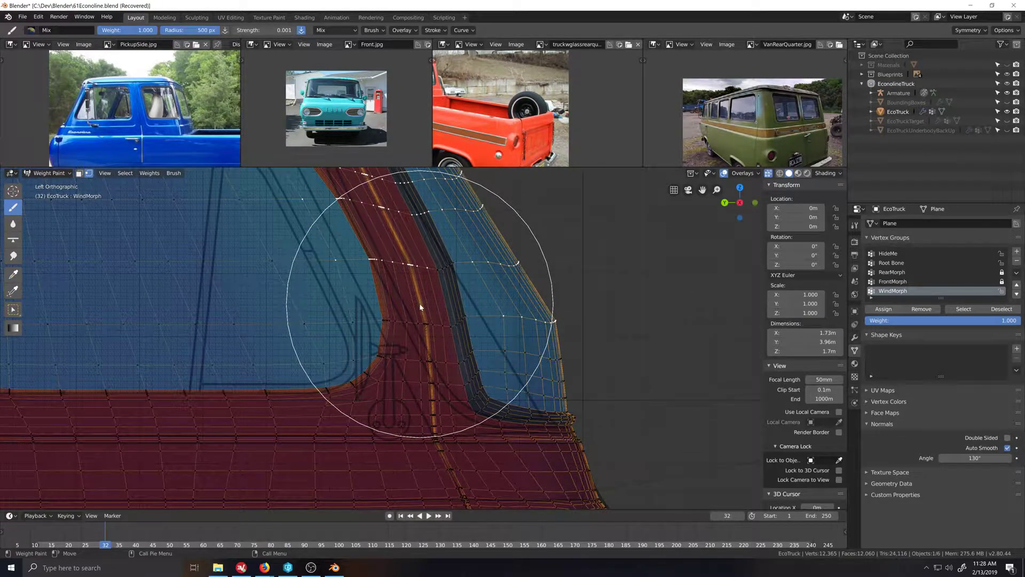
scroll(418, 303, down, 8)
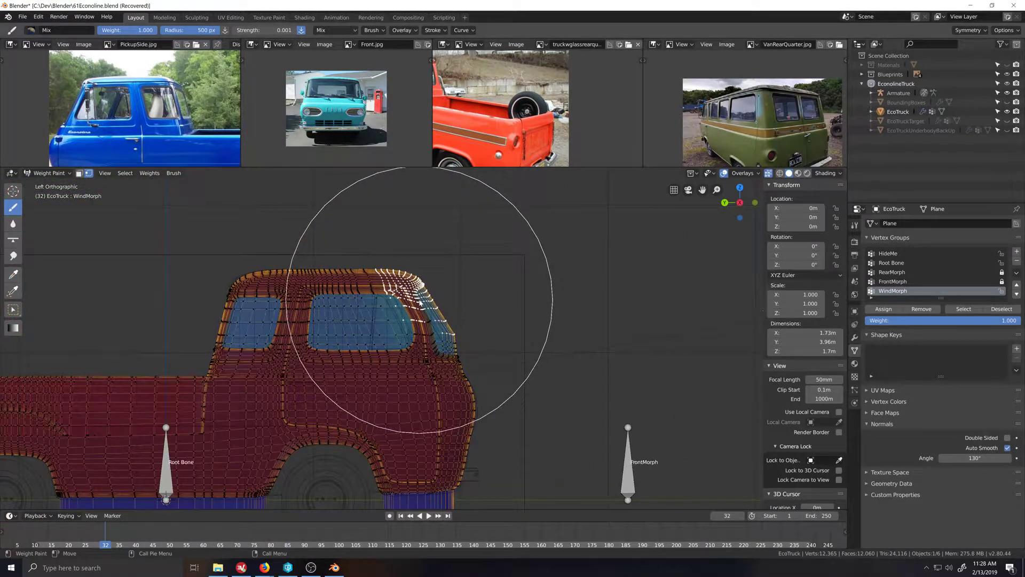
scroll(419, 304, up, 6)
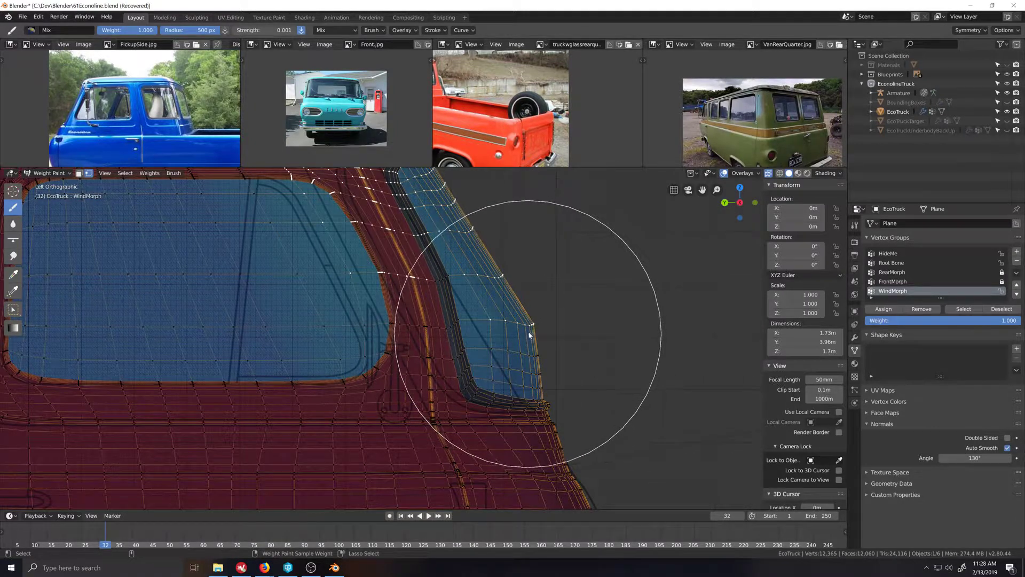
click(48, 173)
click(48, 195)
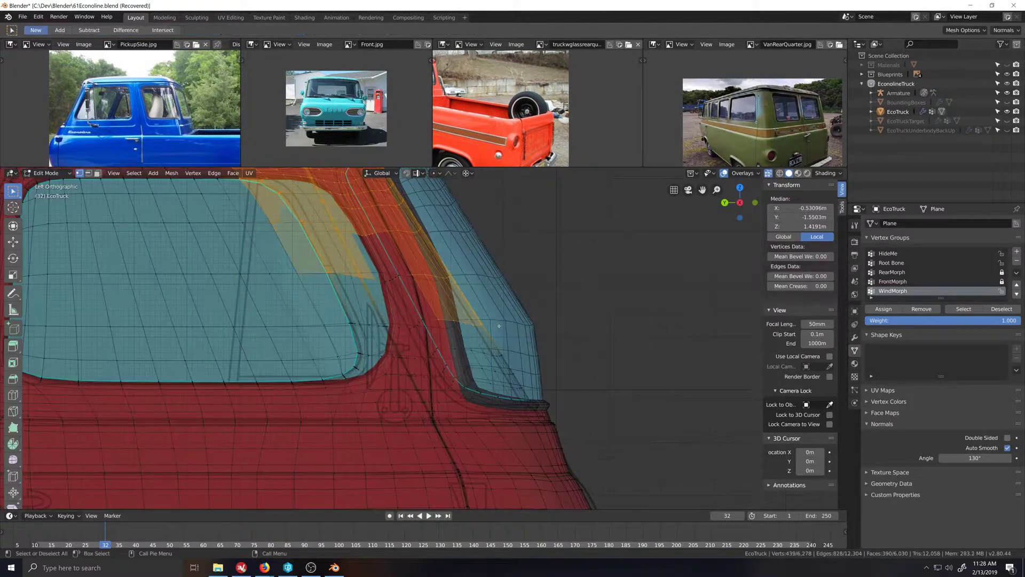
alt+shift+click(470, 323)
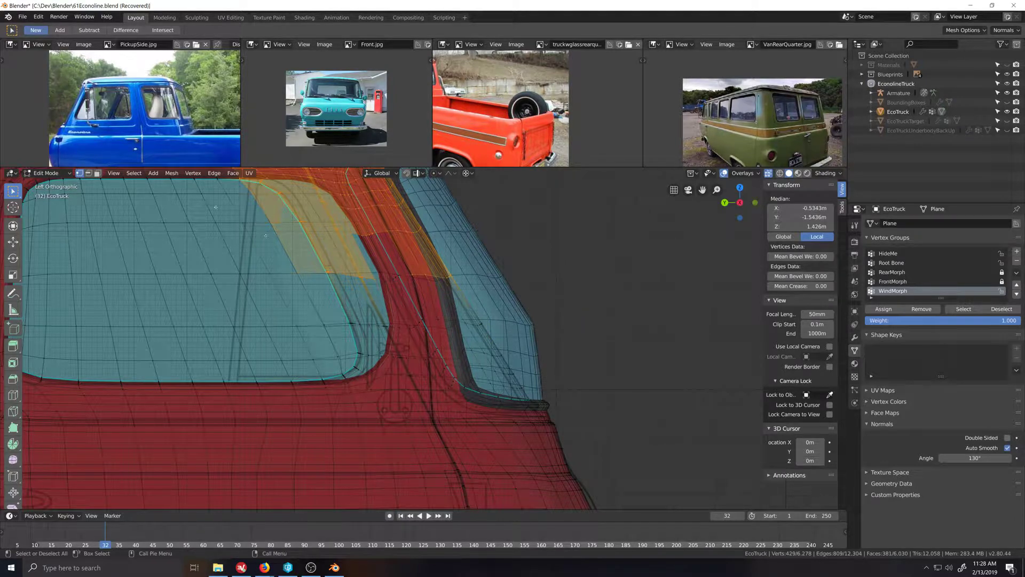
click(60, 174)
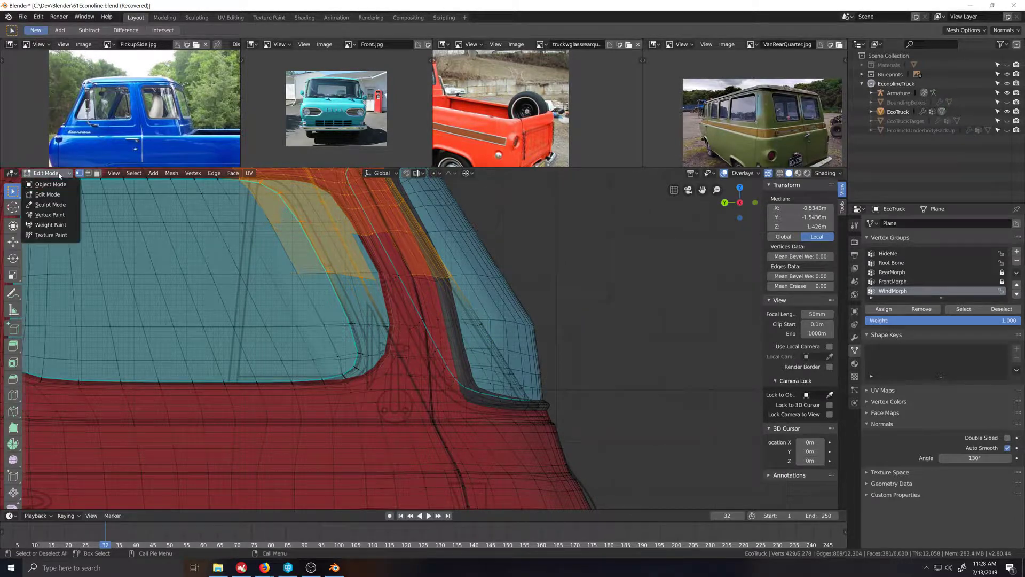
click(50, 225)
key(ctrl+KP_3)
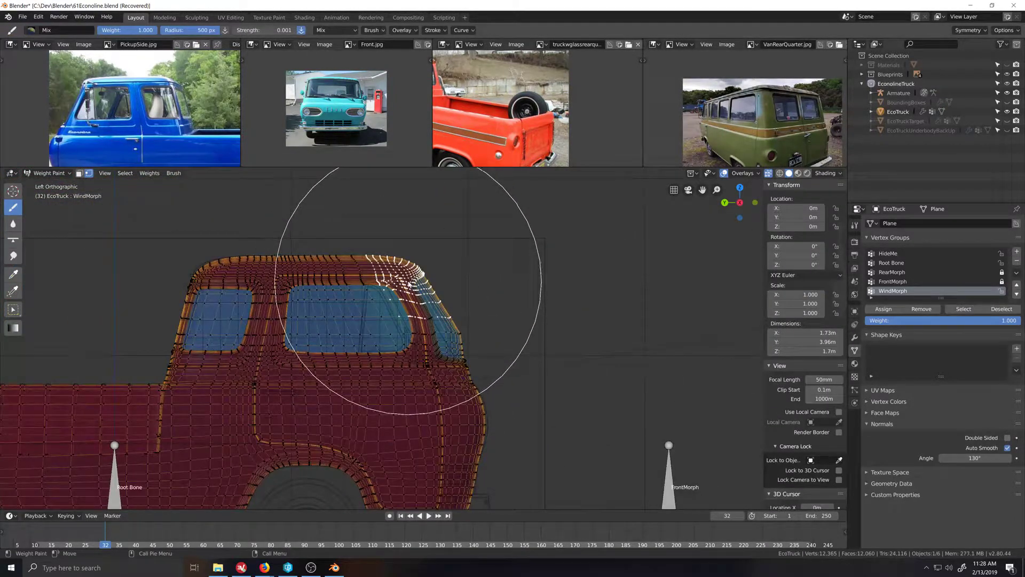
Step: In Edit Mode, deselect the single vertex at the lower front corner of the selected side window area, and return to Weight Paint mode
scroll(408, 291, up, 6)
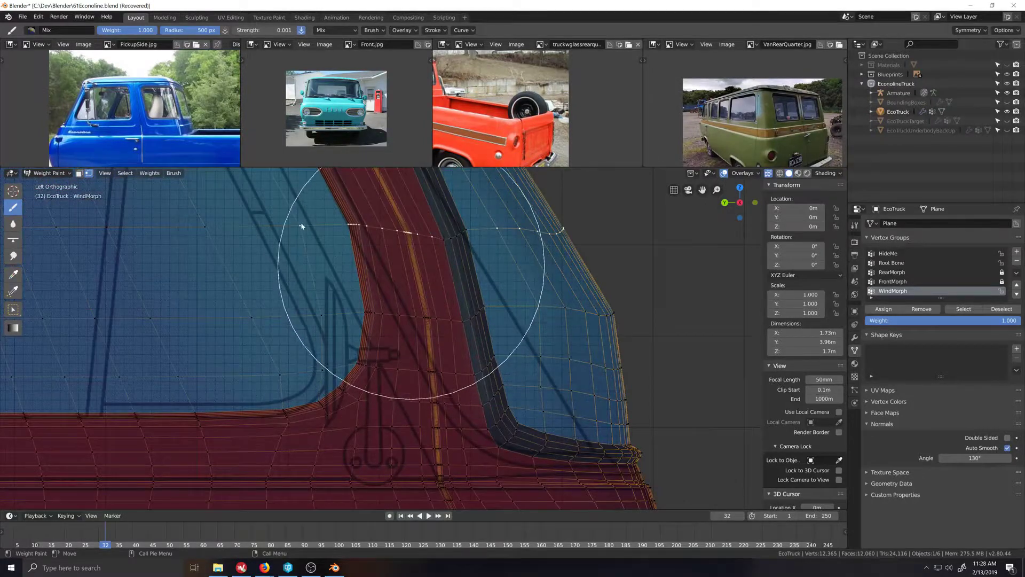
click(48, 174)
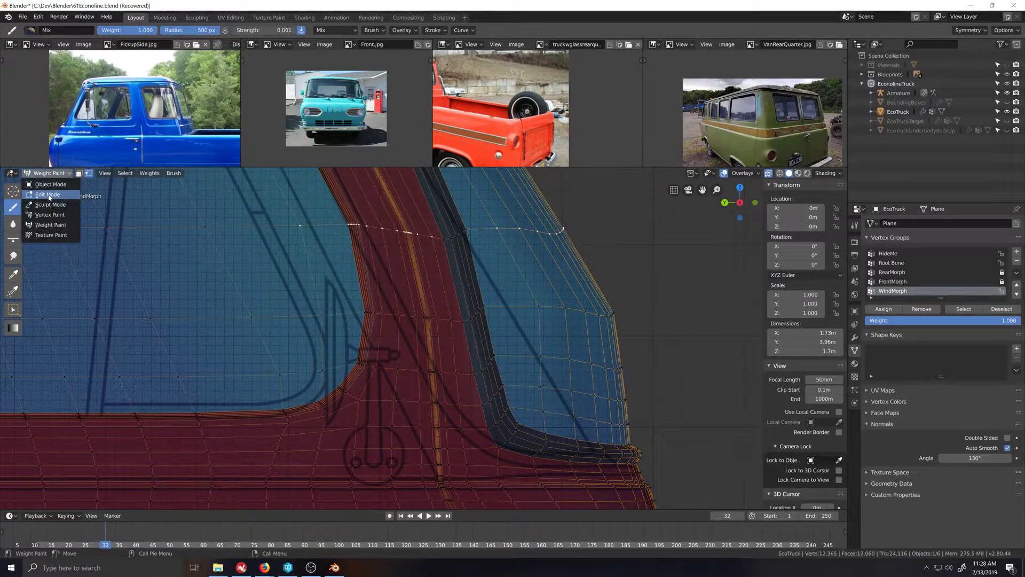
click(49, 195)
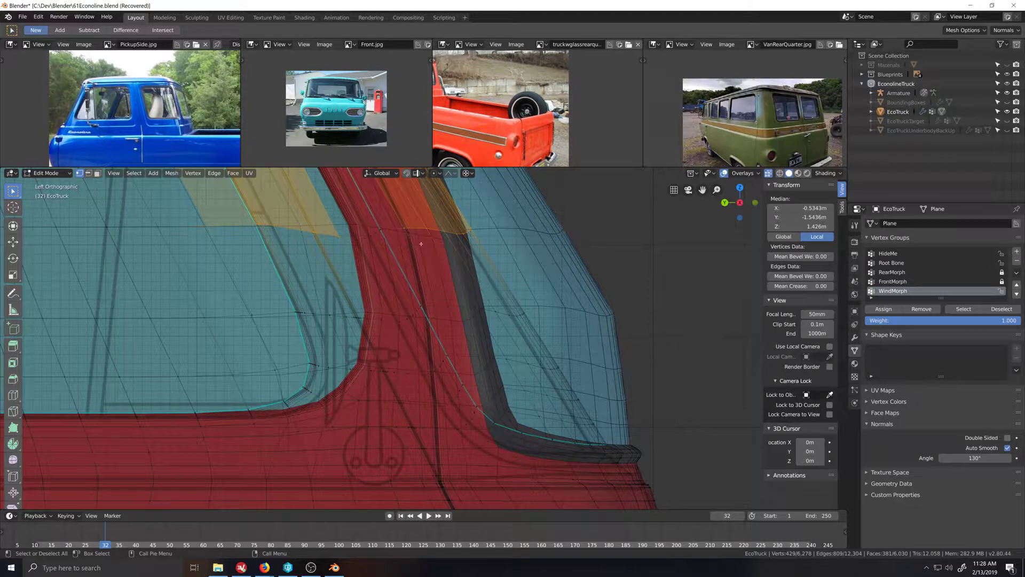
shift+middle_drag(409, 230, 457, 352)
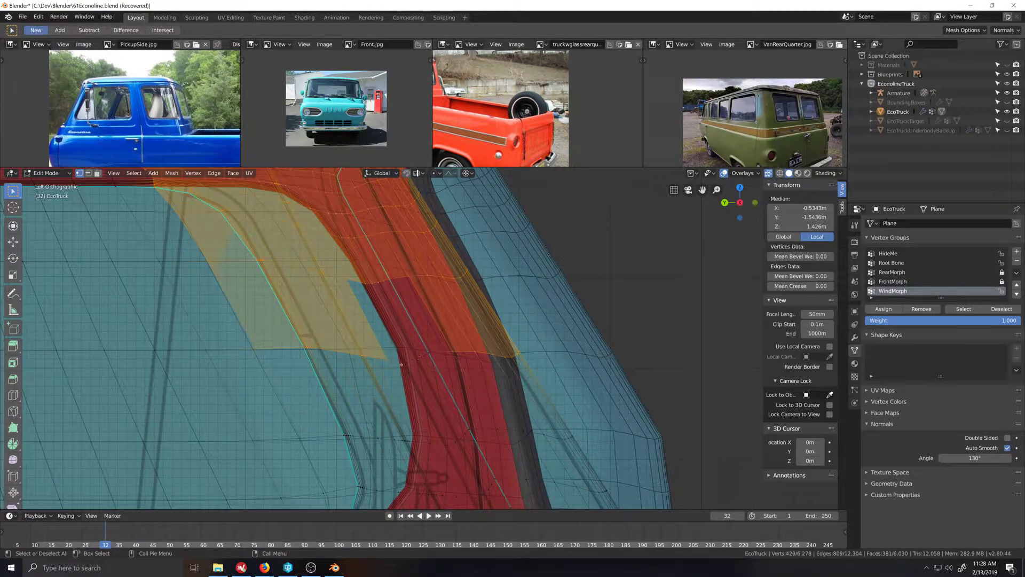
scroll(402, 377, down, 1)
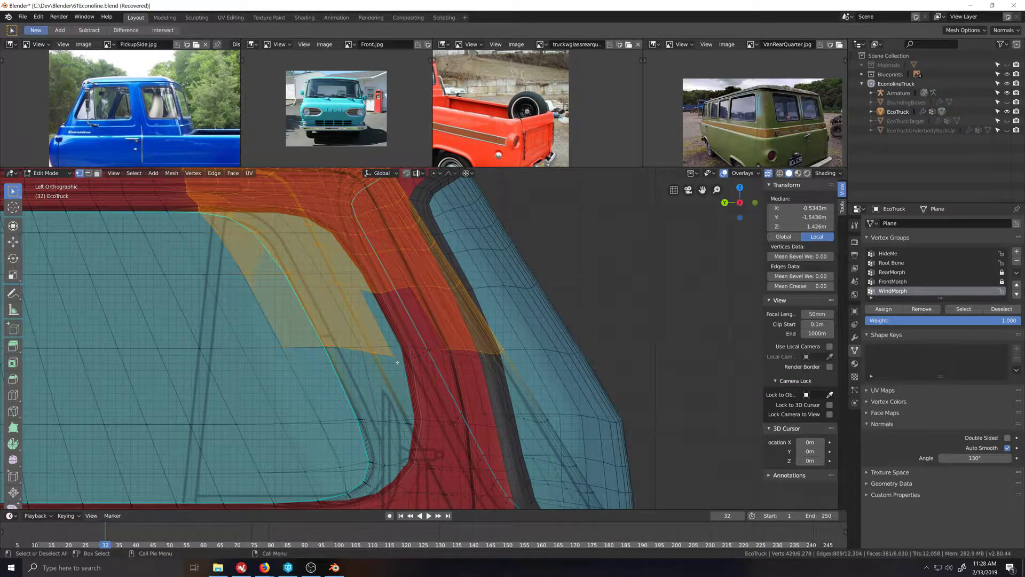
shift+click(393, 357)
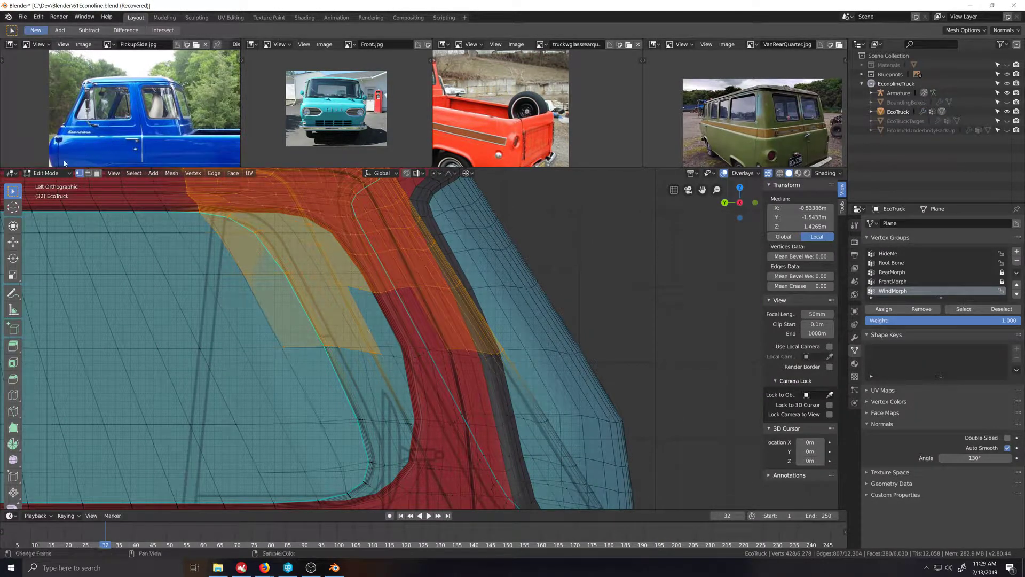
click(48, 175)
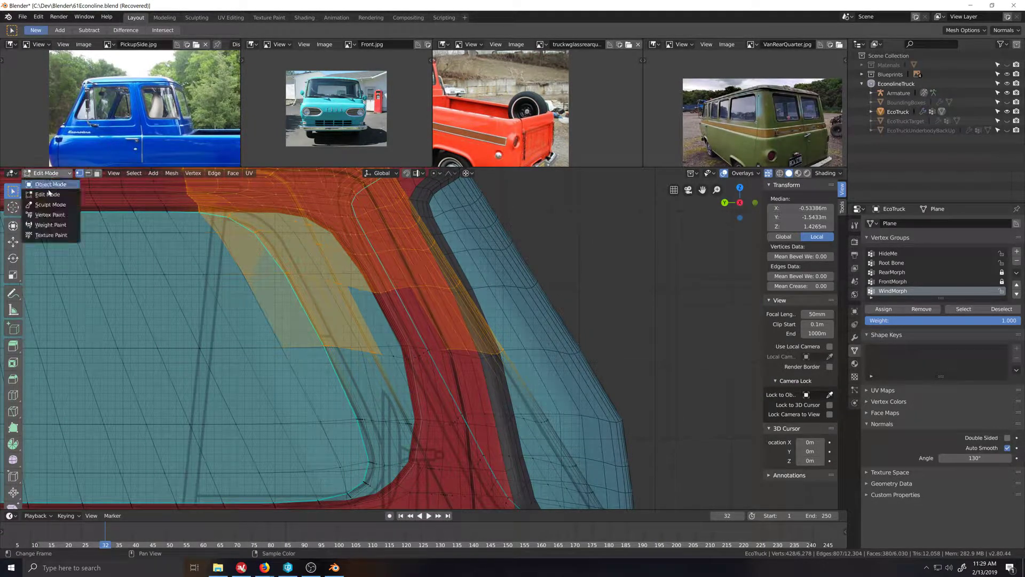
click(51, 225)
key(Home)
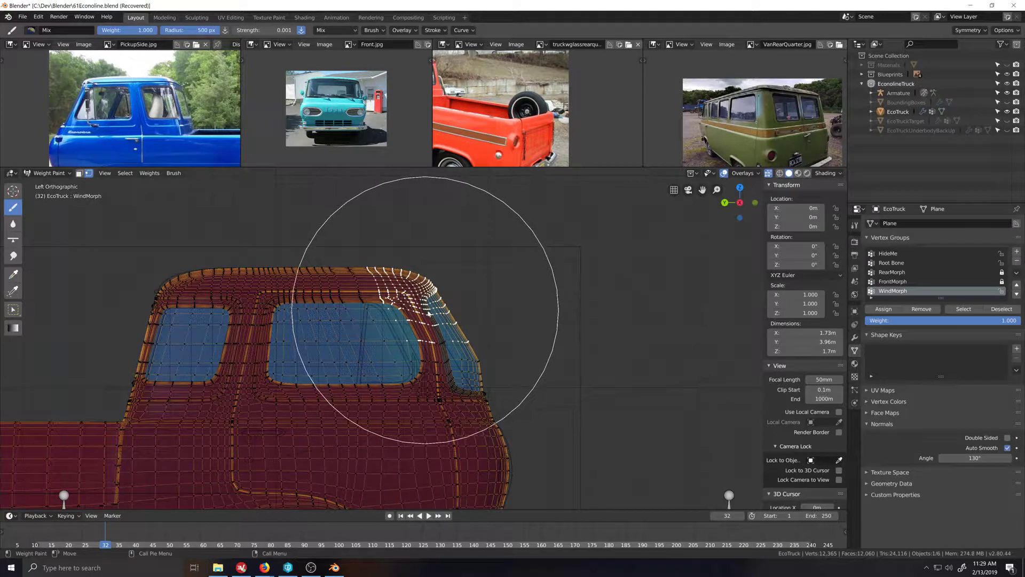
scroll(427, 363, up, 5)
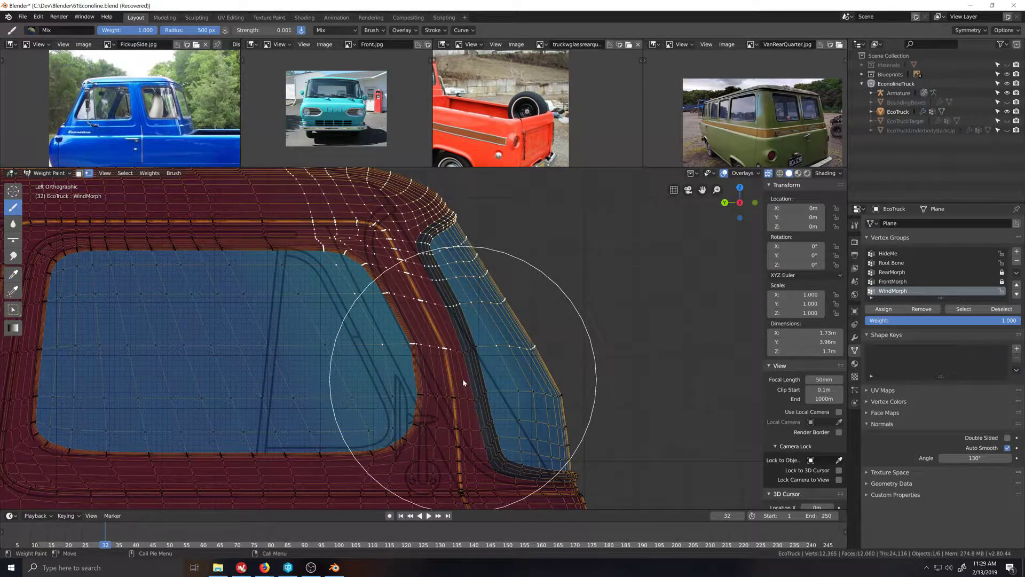
Step: Paint more WindMorph weight with the 500 px, 0.001 strength brush over the masked roof corner, pillar and windshield vertices
scroll(460, 391, down, 4)
scroll(453, 374, down, 2)
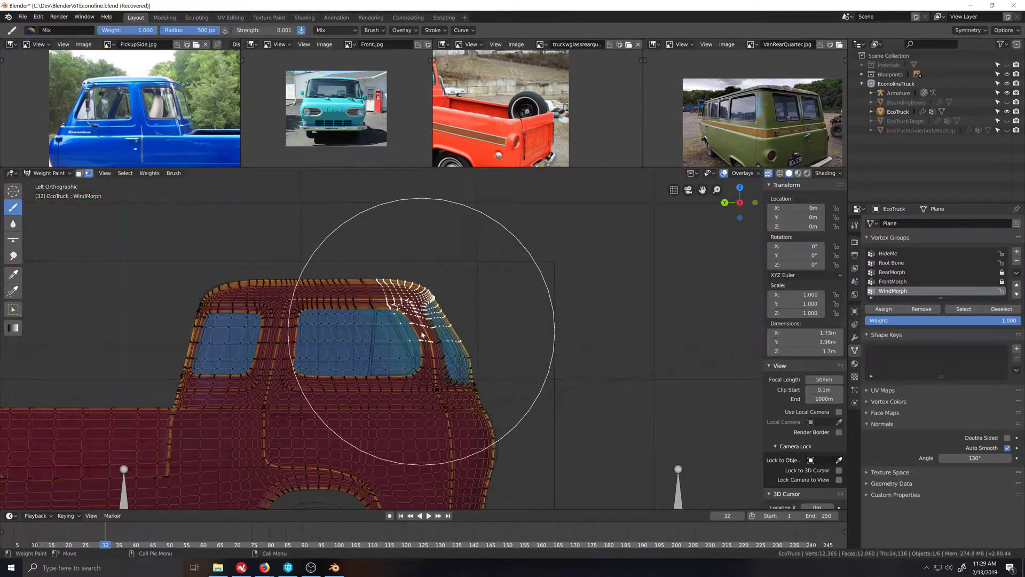
scroll(443, 358, up, 3)
scroll(443, 358, up, 5)
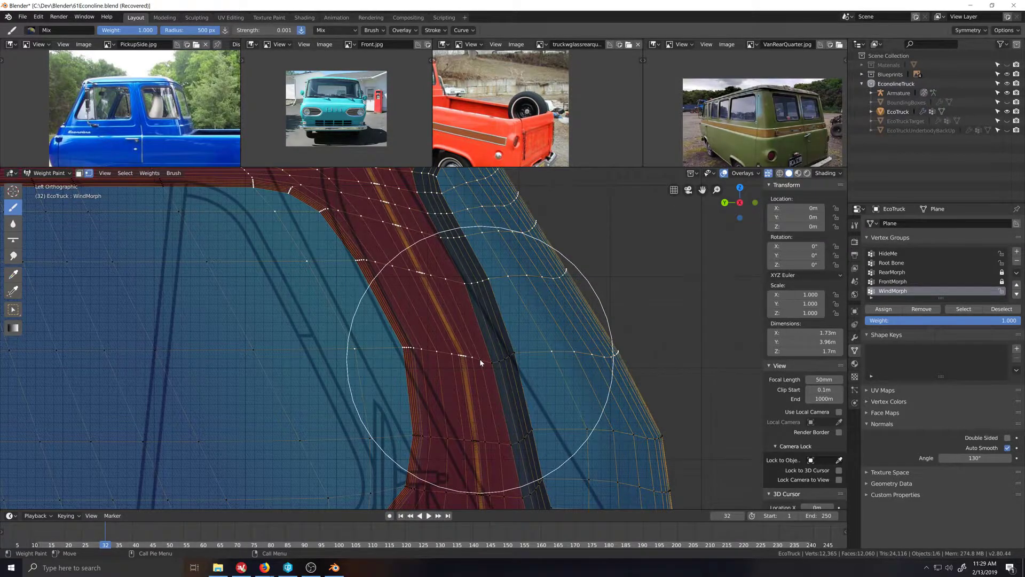
scroll(480, 358, down, 5)
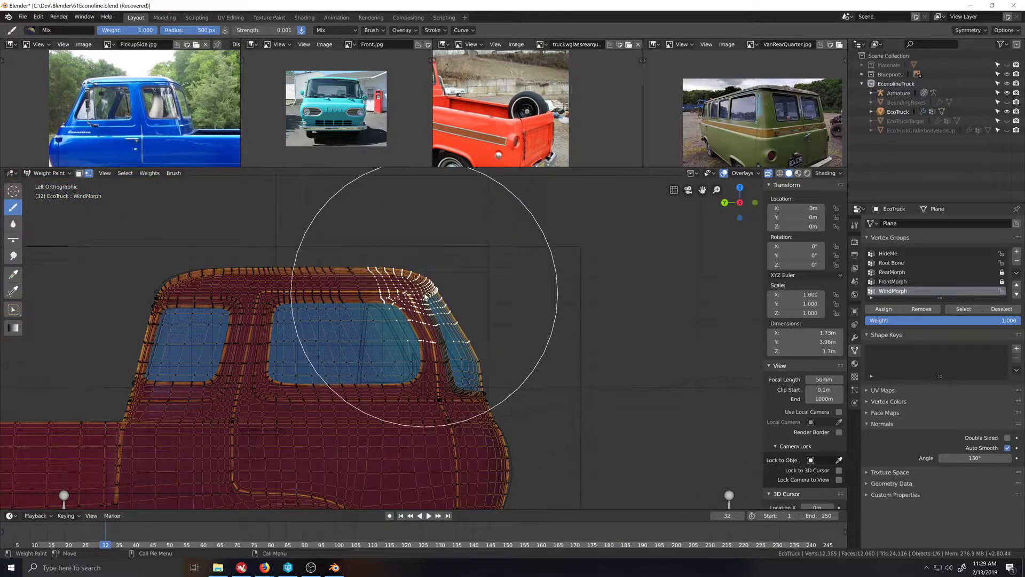
scroll(452, 330, up, 4)
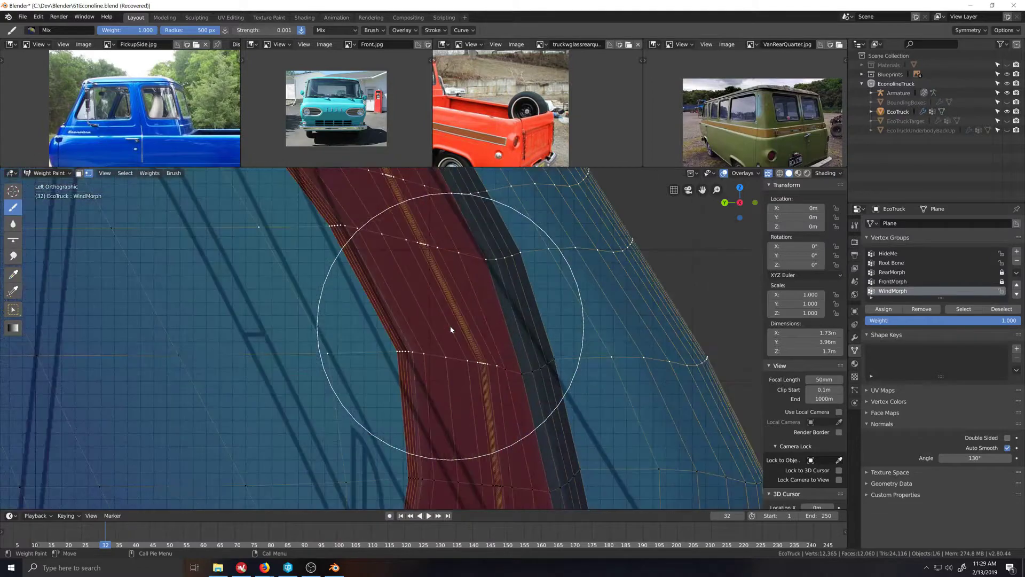
scroll(451, 330, down, 4)
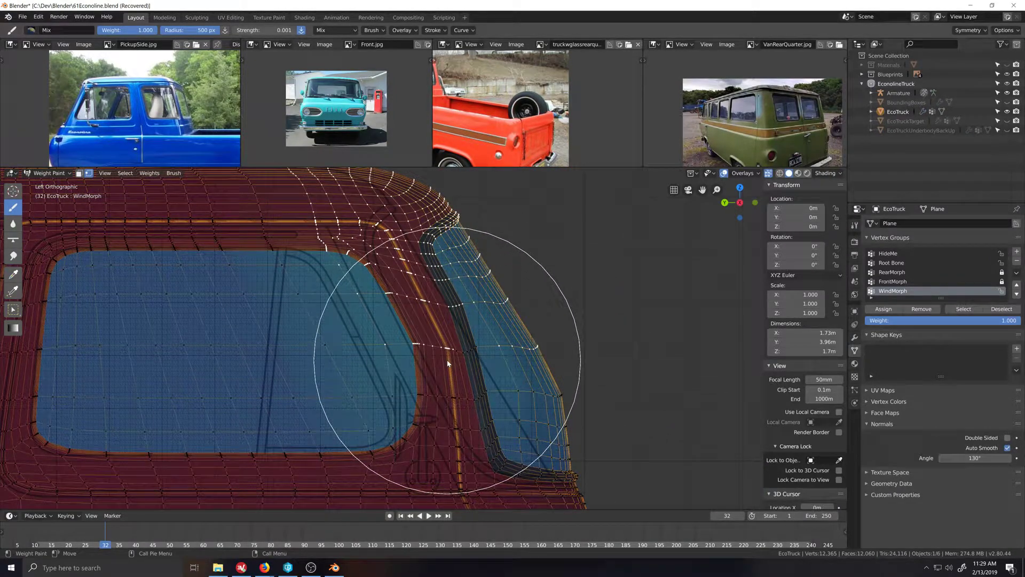
scroll(448, 362, down, 5)
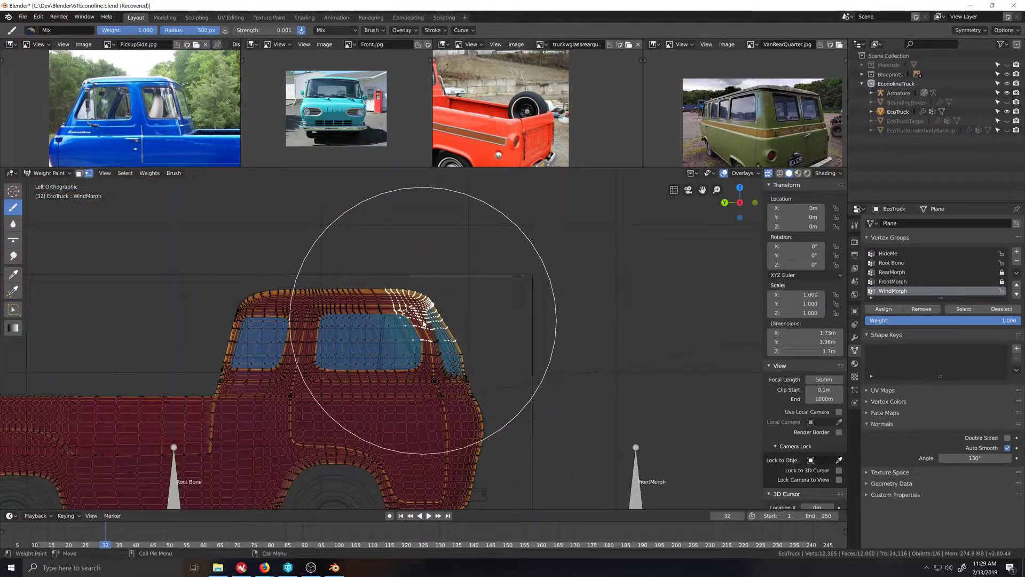
scroll(451, 380, up, 10)
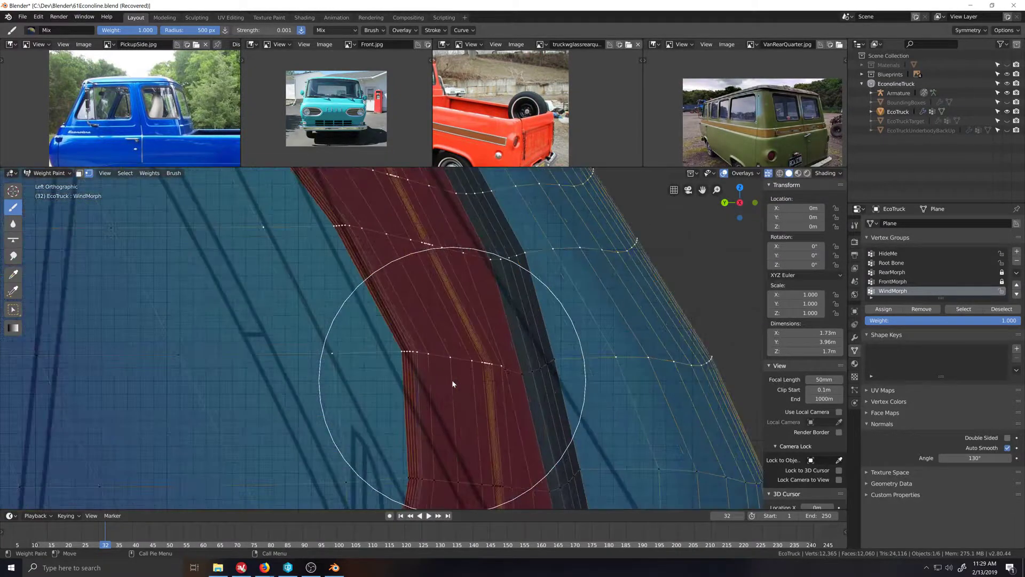
Step: Turn vertex selection masking off, set the brush radius to 10 px, and turn the masking back on
click(89, 174)
double_click(190, 30)
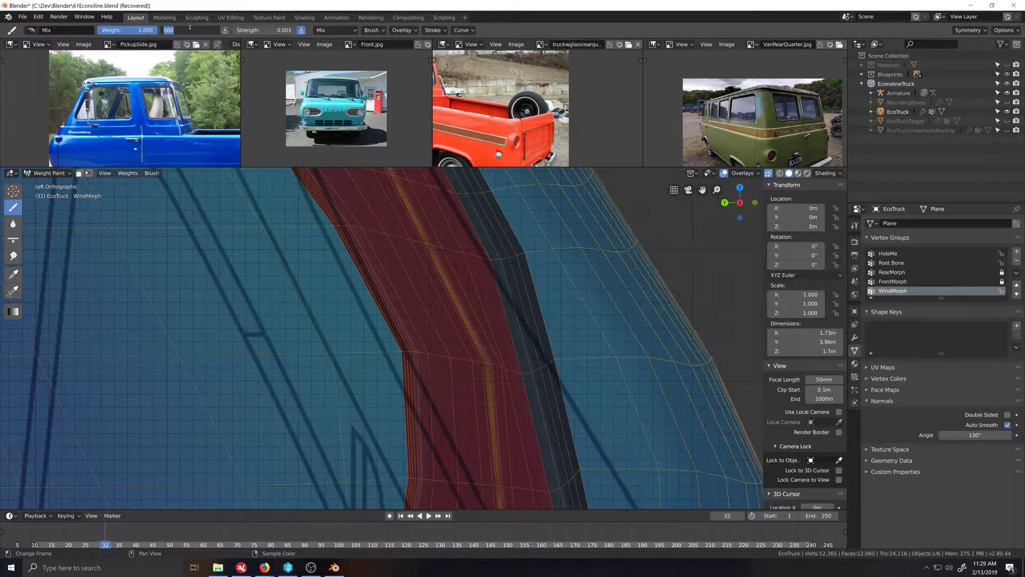
text(10)
key(Return)
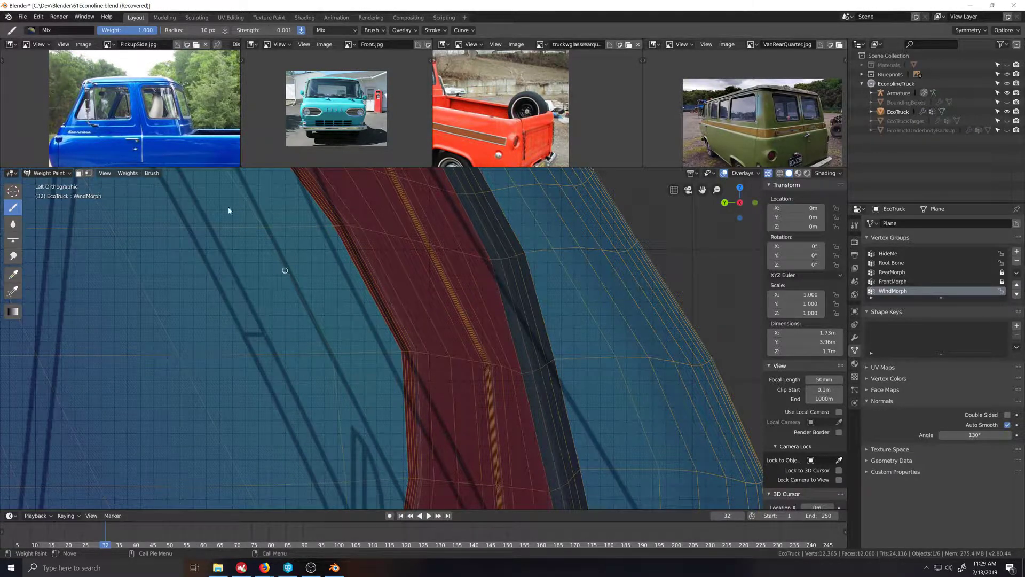
click(90, 174)
Step: In Edit Mode, circle-deselect the lowest selected vertex row across the side window glass and adjoining pillar, and return to Weight Paint mode
click(56, 174)
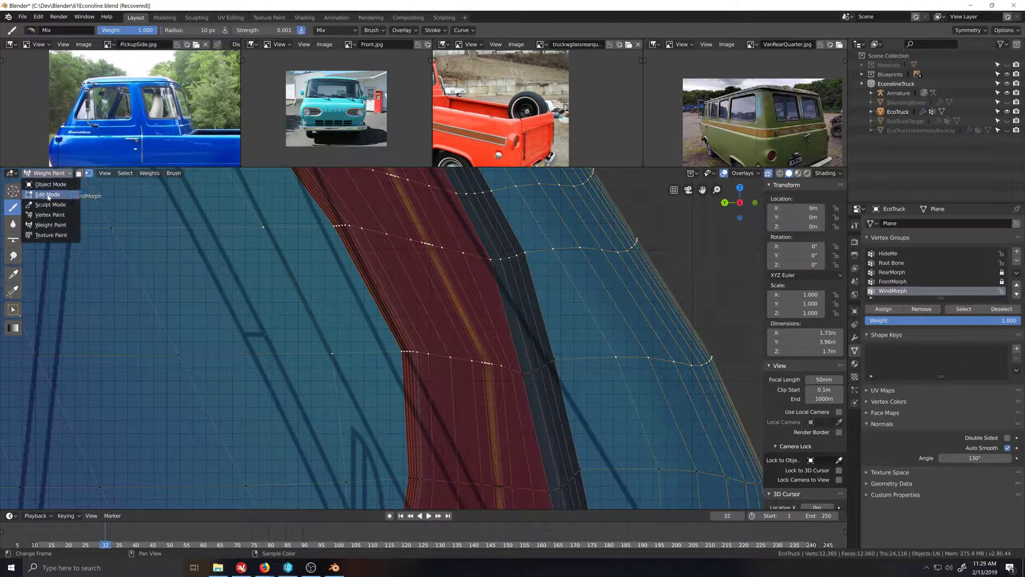
click(49, 195)
key(c)
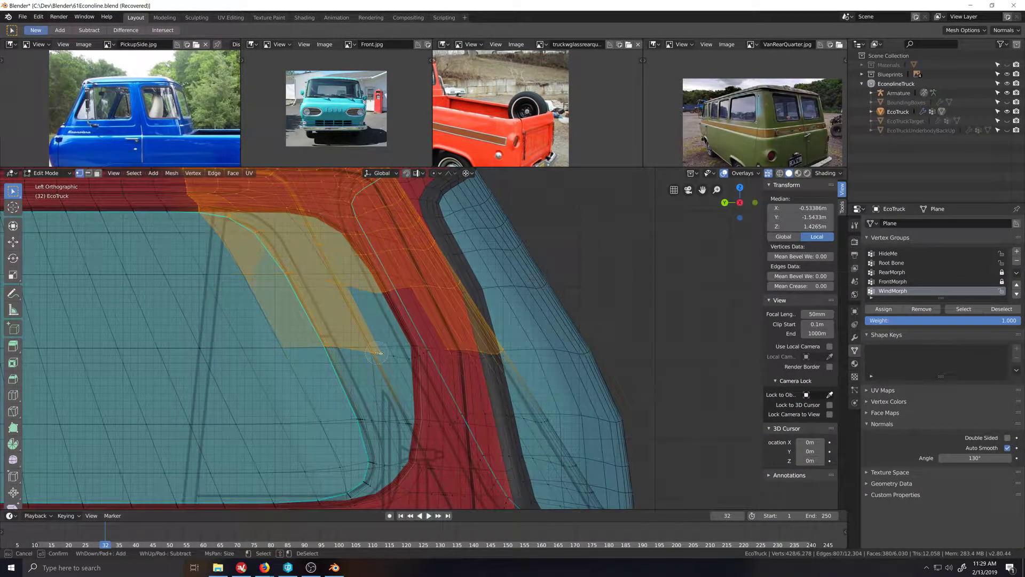
middle_click(374, 351)
key(Escape)
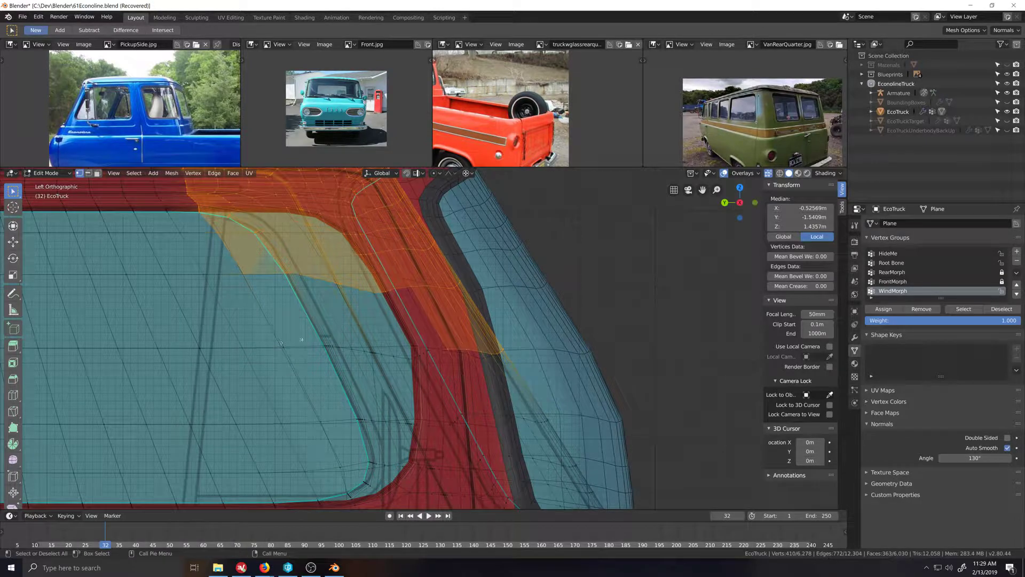
click(56, 173)
click(51, 224)
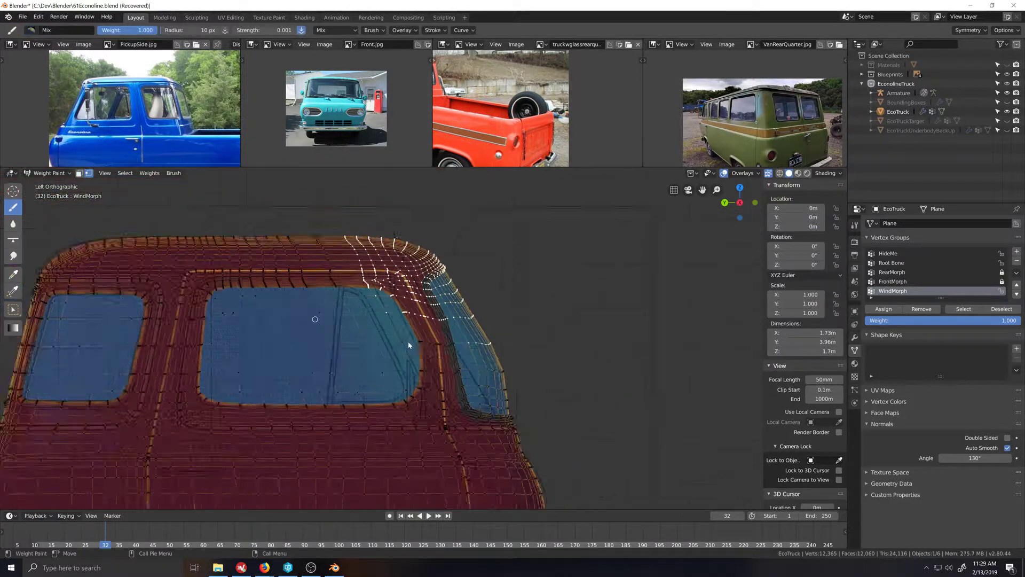
Step: Set the brush radius to 500 px and paint WindMorph weight over the narrowed vertex mask at the cab's front
scroll(409, 346, down, 1)
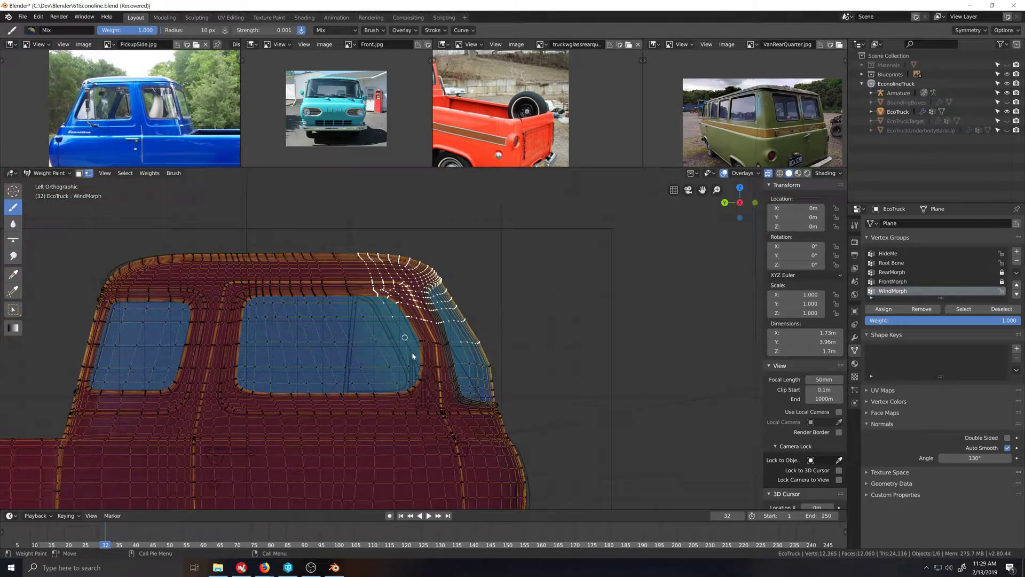
click(200, 32)
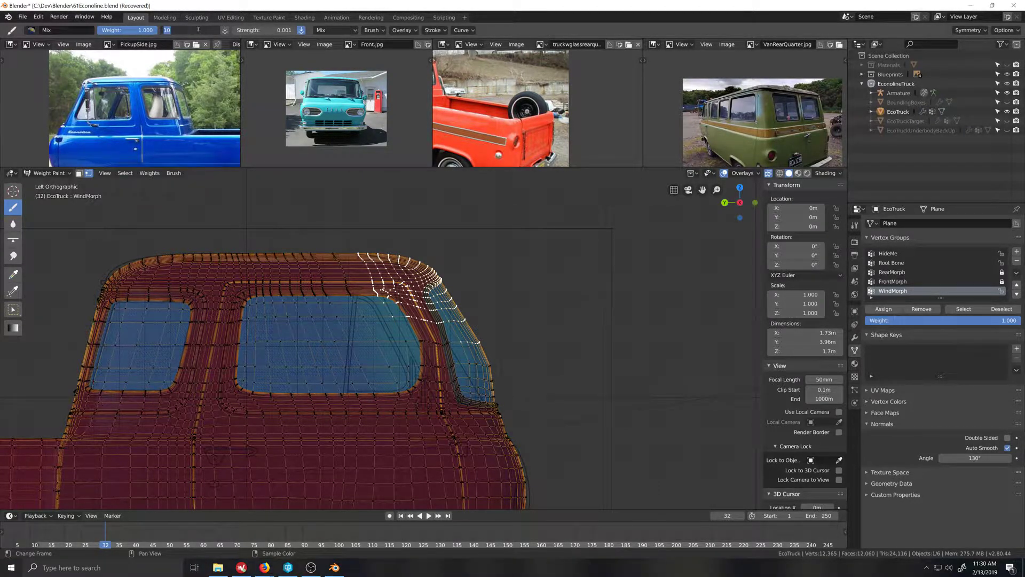
key(Return)
scroll(454, 267, down, 5)
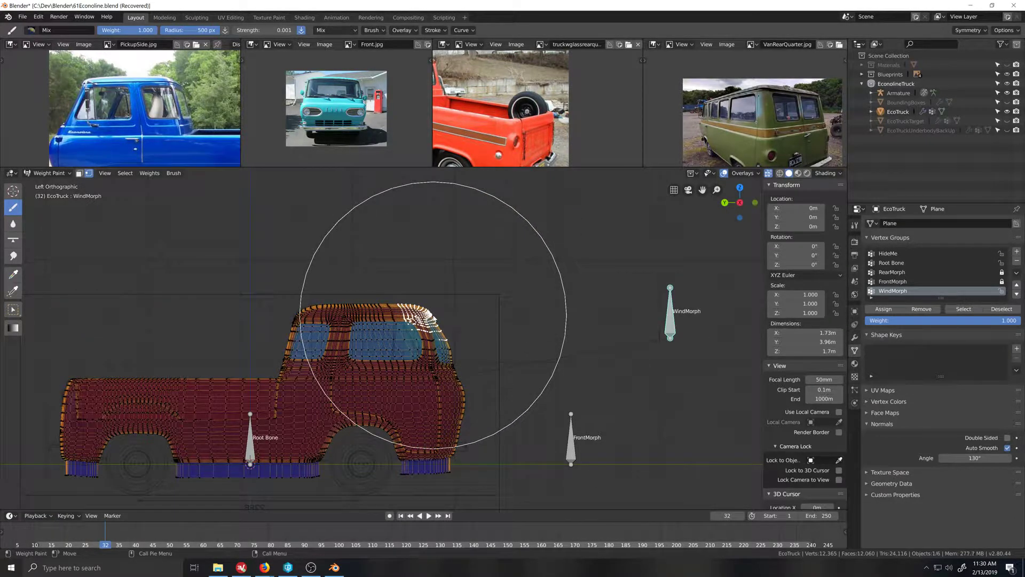
scroll(433, 316, up, 8)
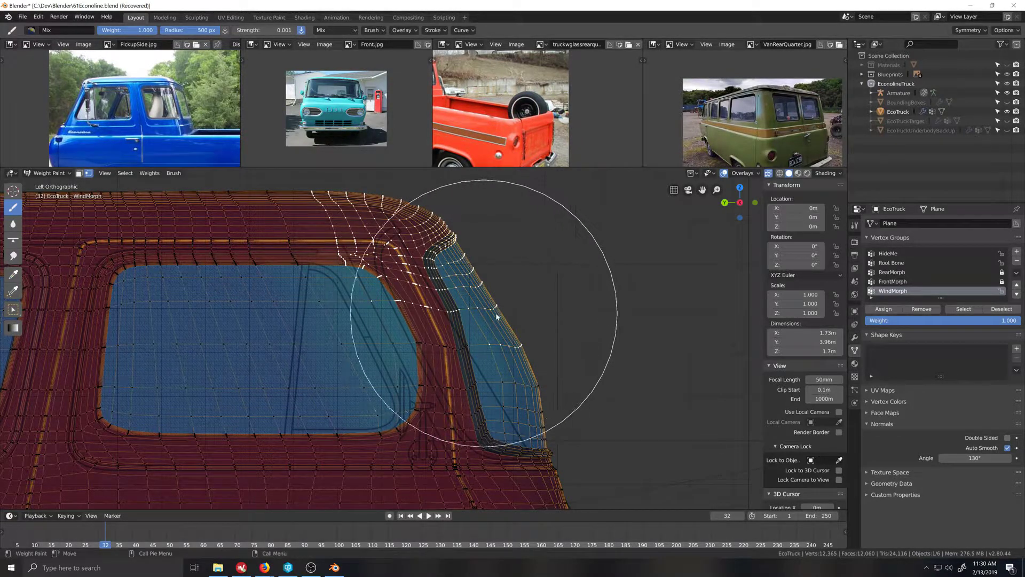
Step: In Edit Mode, circle-deselect the vertices where the side window's front edge meets its frame in the lowest selected row, and return to Weight Paint mode
shift+middle_drag(496, 313, 456, 319)
scroll(456, 319, up, 3)
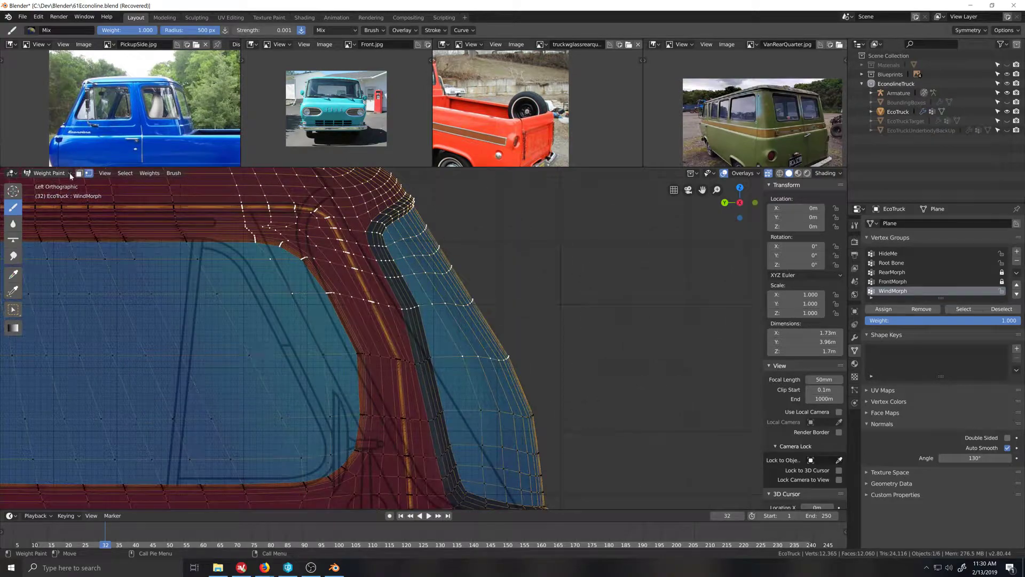
click(47, 173)
click(47, 194)
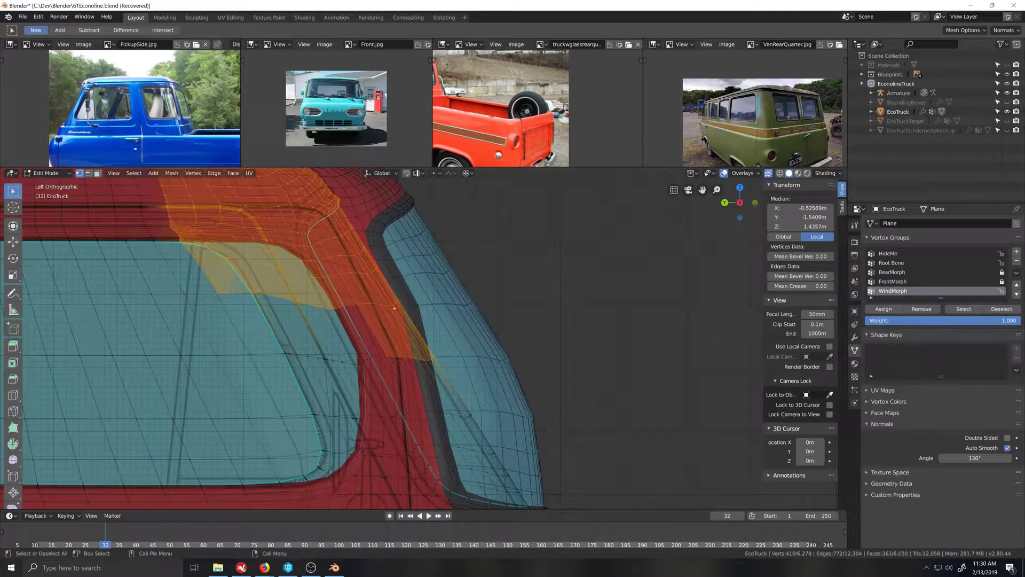
key(c)
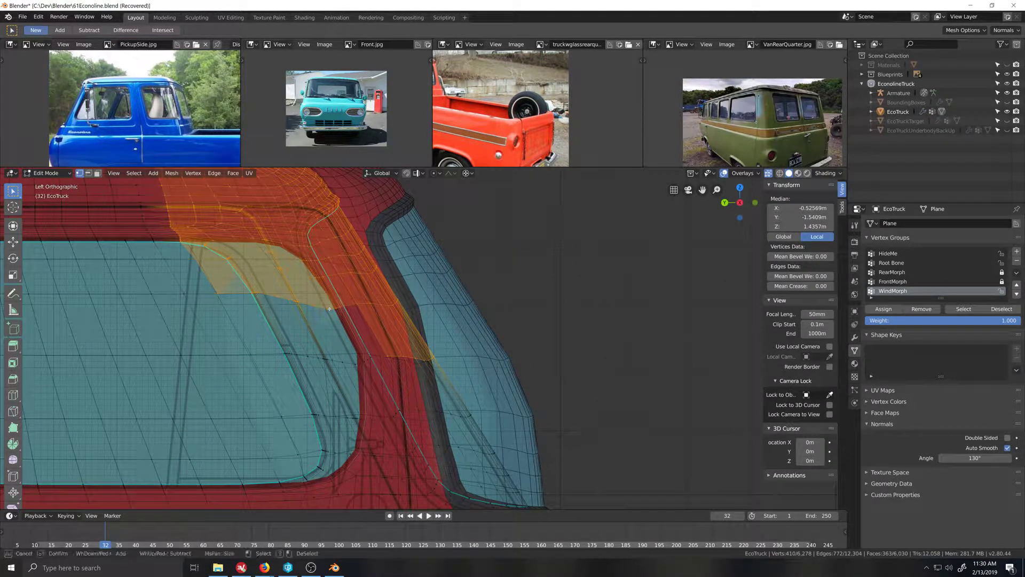
shift+drag(330, 309, 343, 308)
key(Escape)
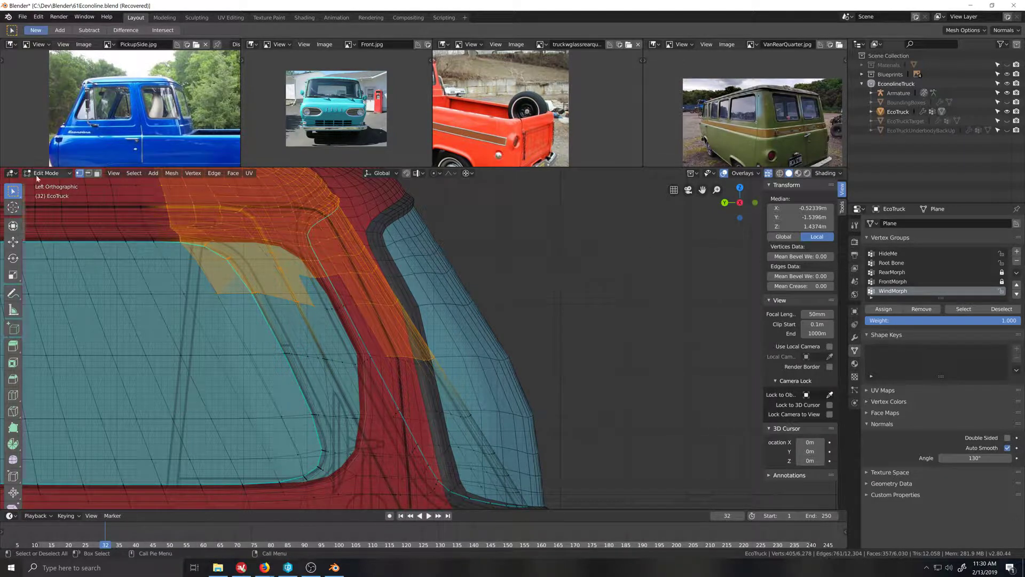
click(47, 175)
click(50, 225)
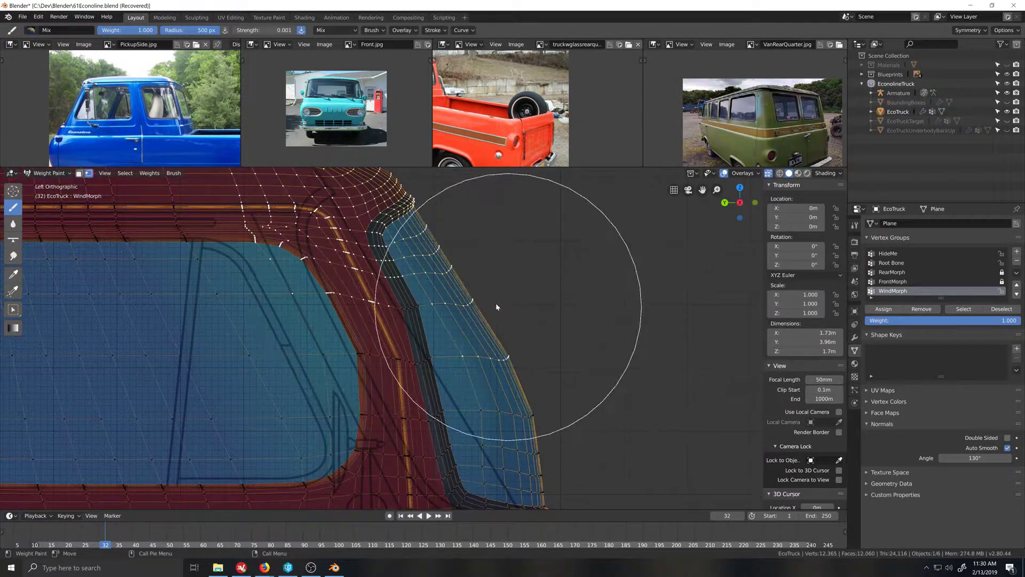
Step: Paint additional WindMorph weight onto the masked vertices around the windshield and front roof corner
scroll(485, 335, down, 5)
scroll(485, 335, down, 2)
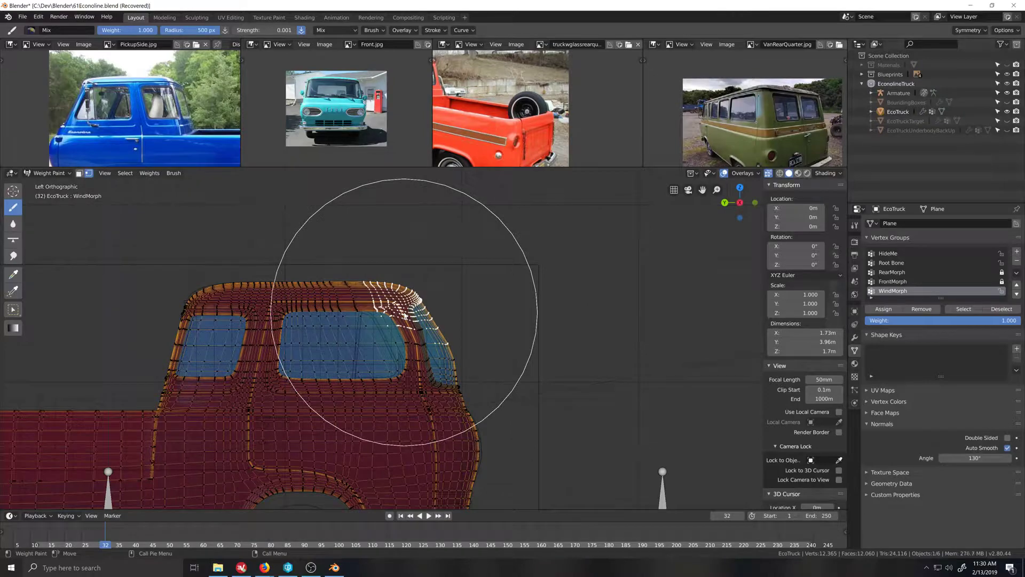
scroll(428, 322, up, 6)
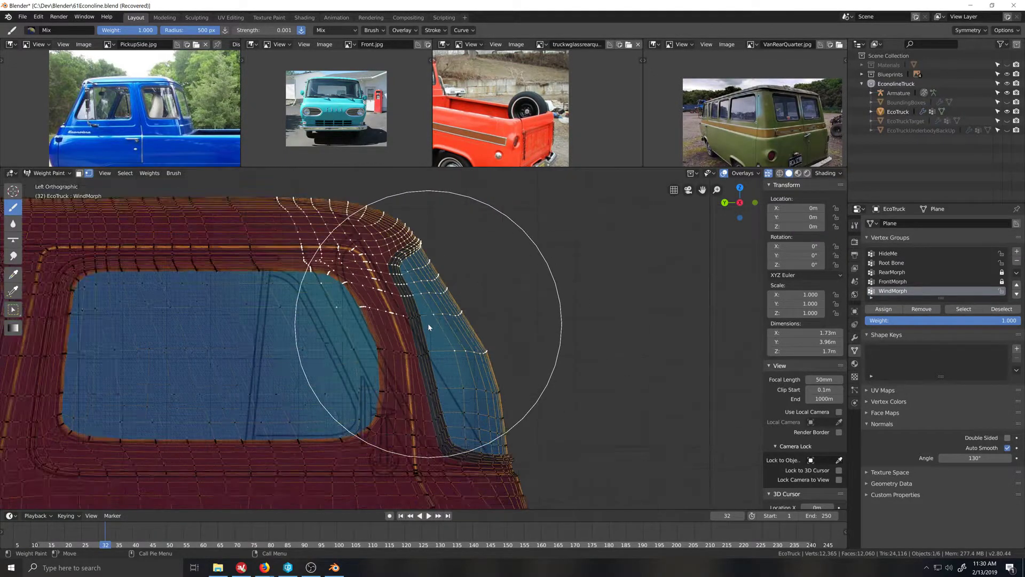
scroll(427, 322, down, 6)
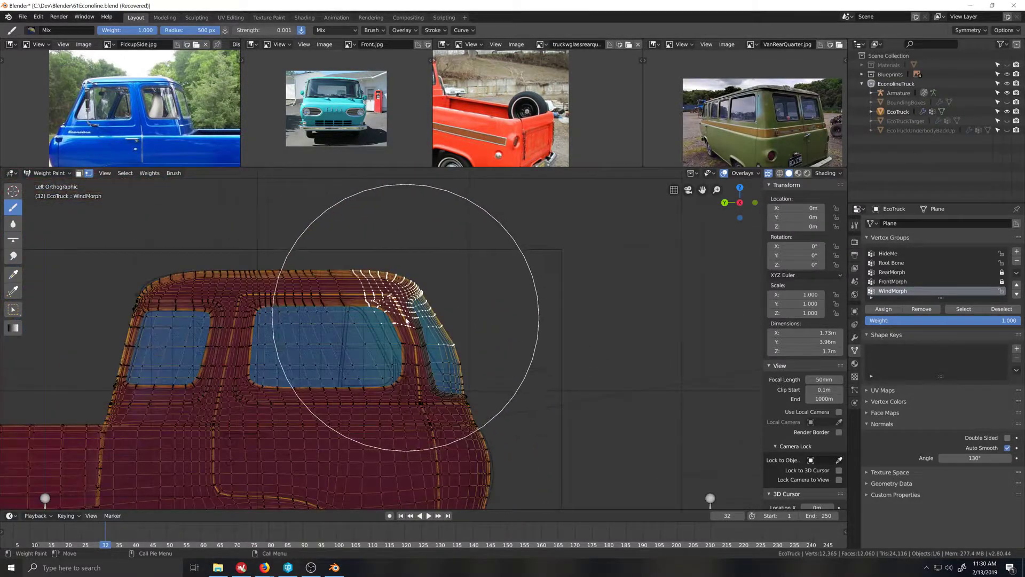
scroll(407, 320, up, 3)
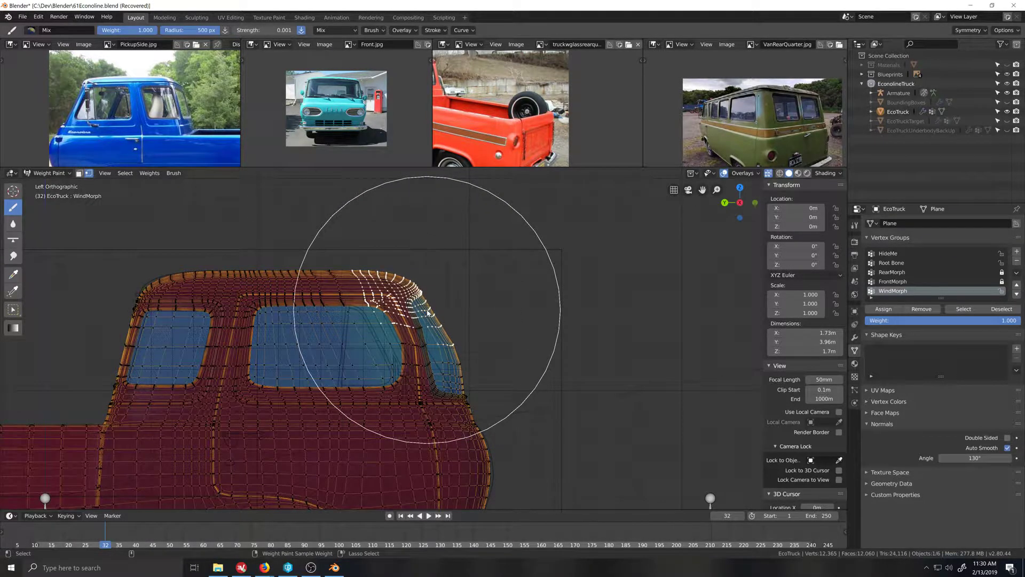
Step: In Edit Mode, deselect the rearmost selected vertex loop running down the roof to the side window, and return to Weight Paint mode
key(Tab)
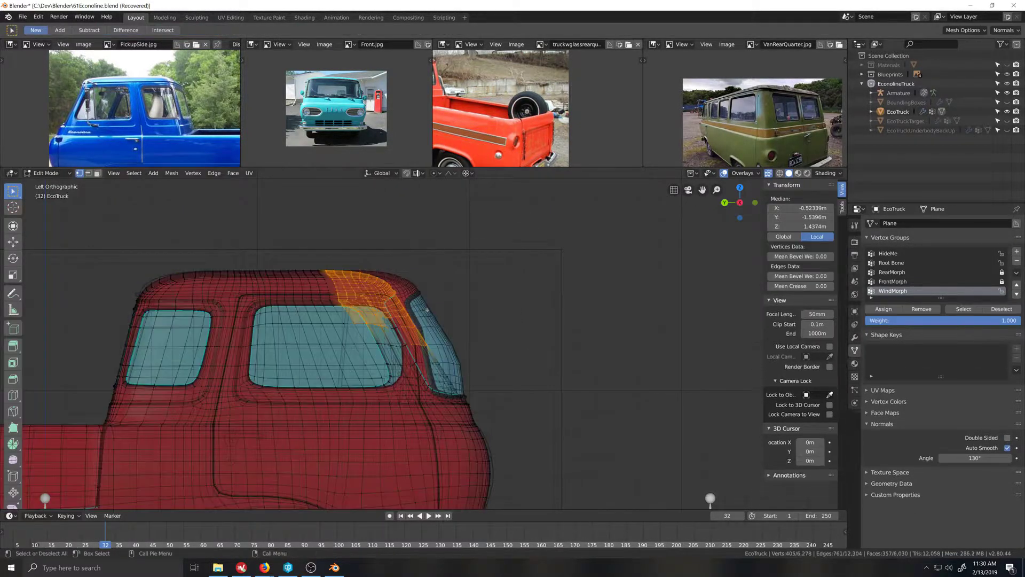
scroll(325, 303, up, 3)
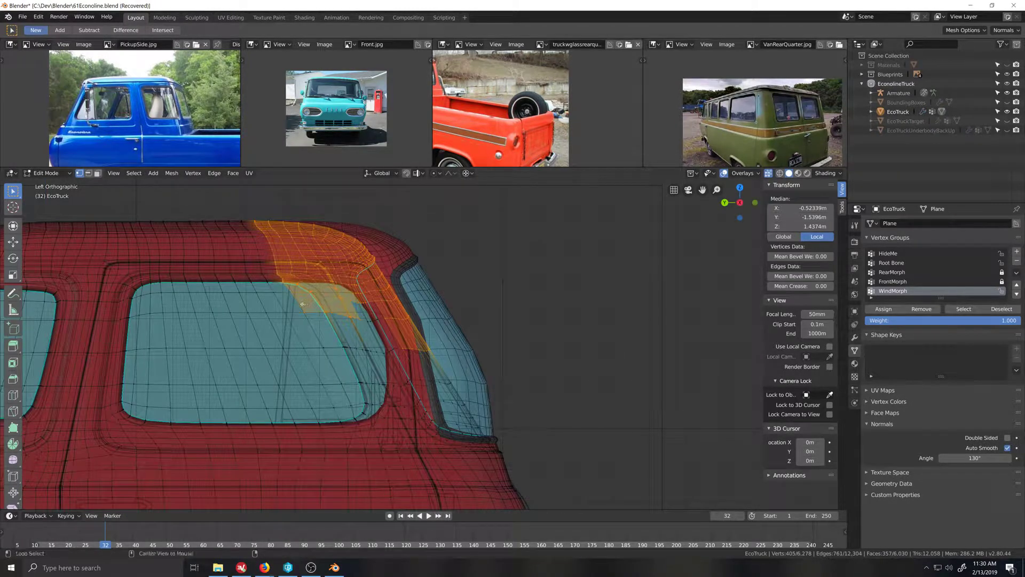
click(53, 173)
click(45, 221)
Step: Paint WindMorph weight at 0.001 strength over the remaining masked vertices of the front roof, pillar and windshield
scroll(356, 308, down, 5)
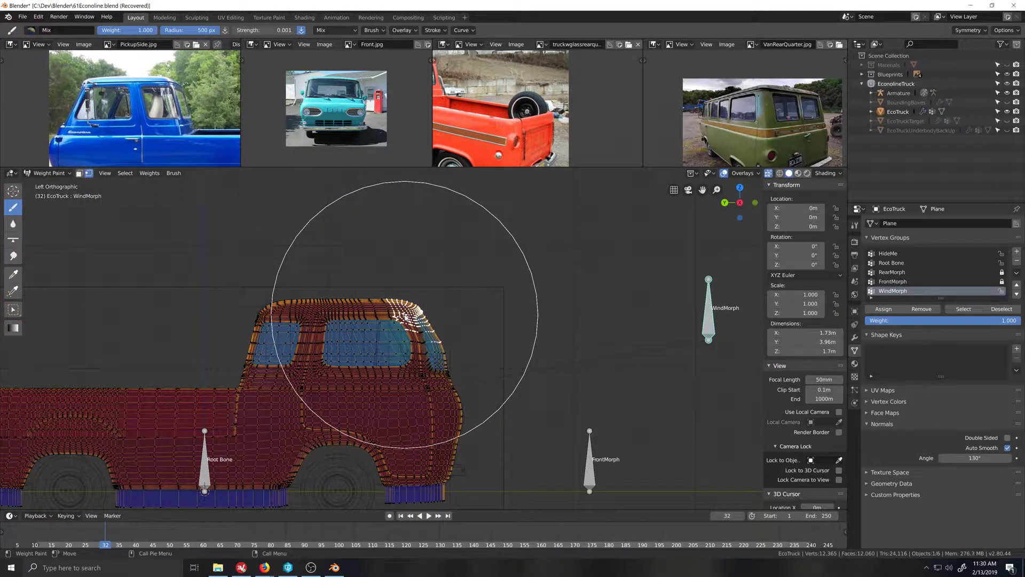
scroll(422, 321, up, 5)
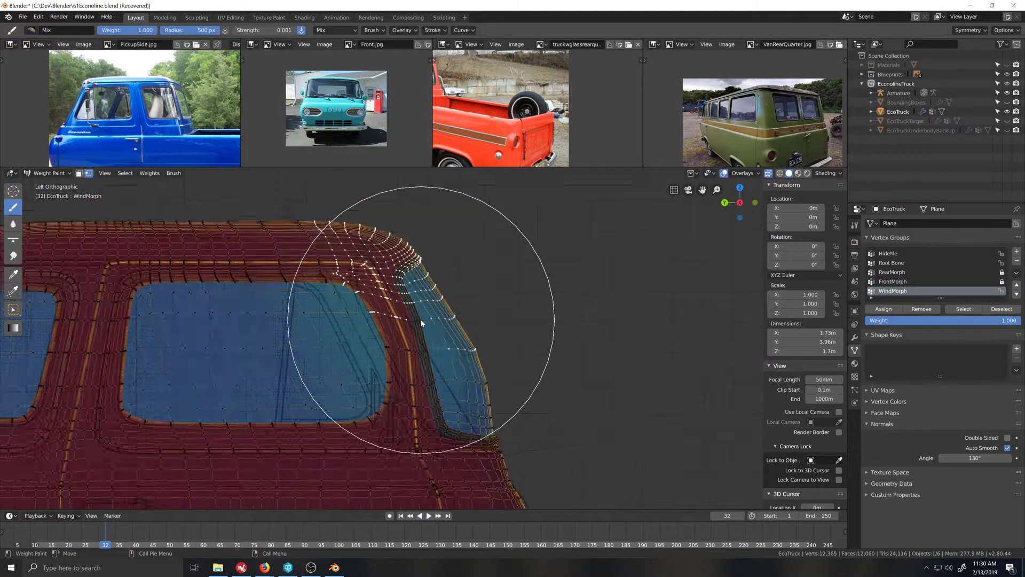
scroll(422, 322, up, 2)
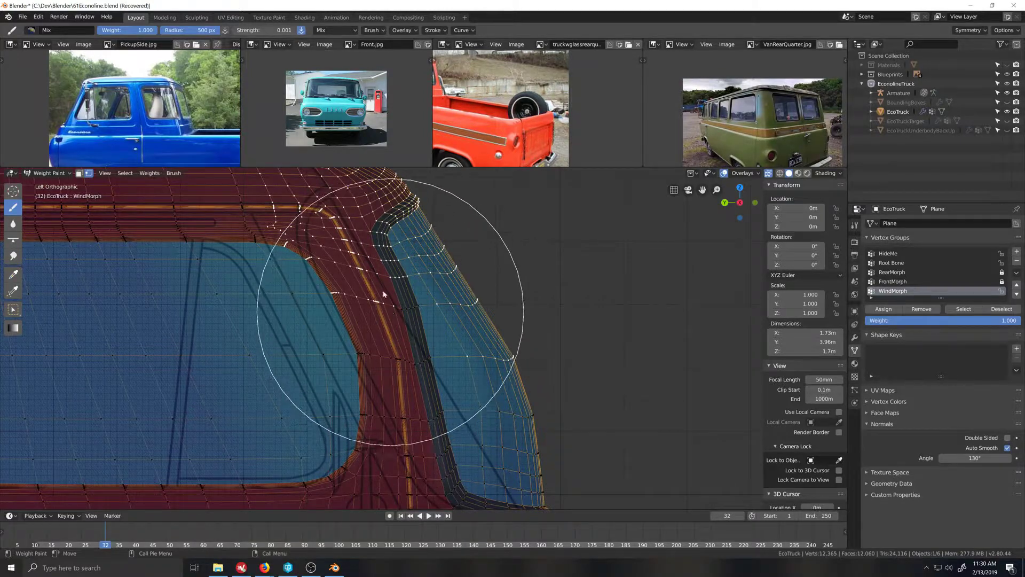
scroll(383, 293, down, 6)
scroll(408, 310, up, 4)
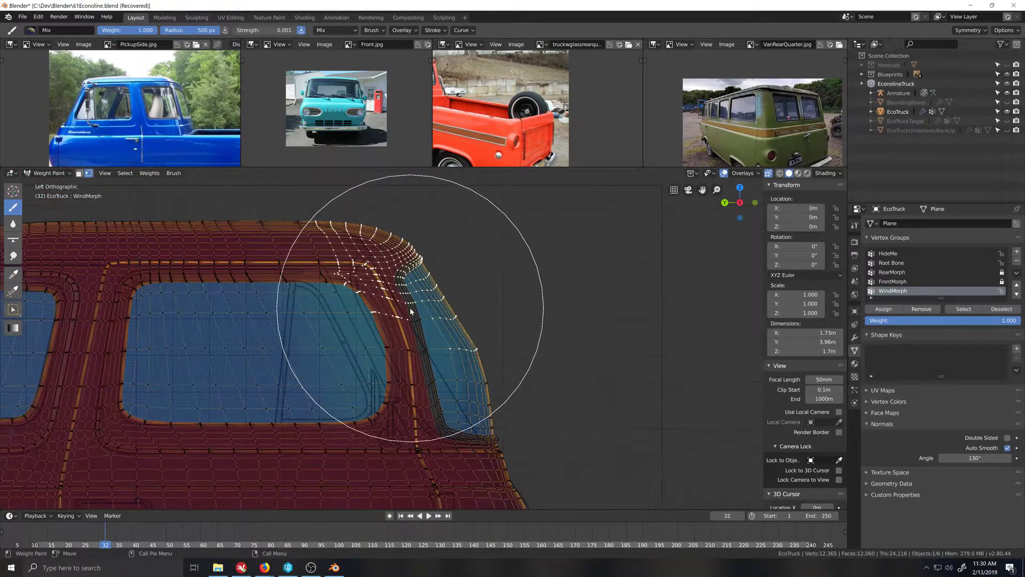
scroll(410, 311, up, 2)
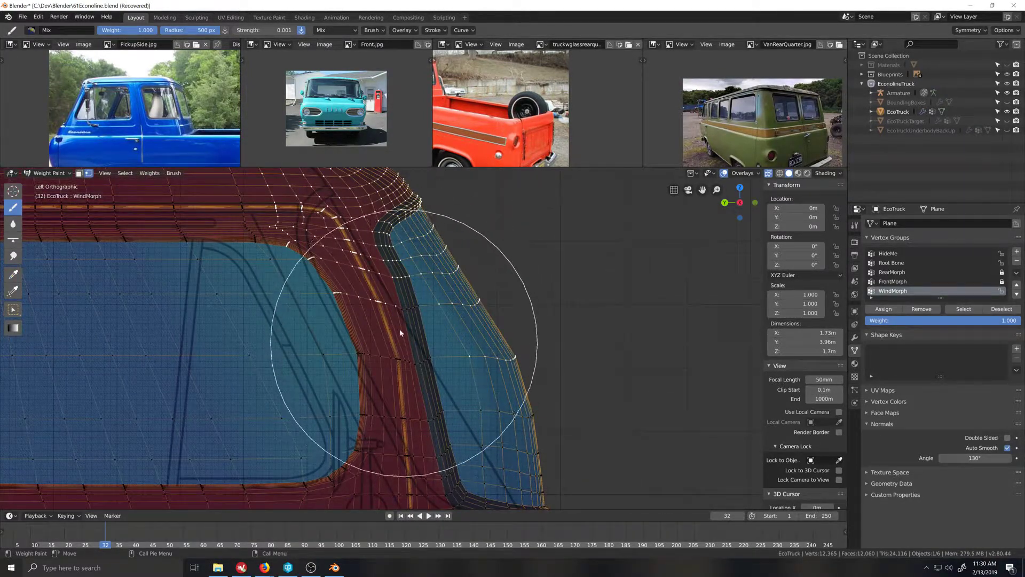
scroll(396, 310, down, 6)
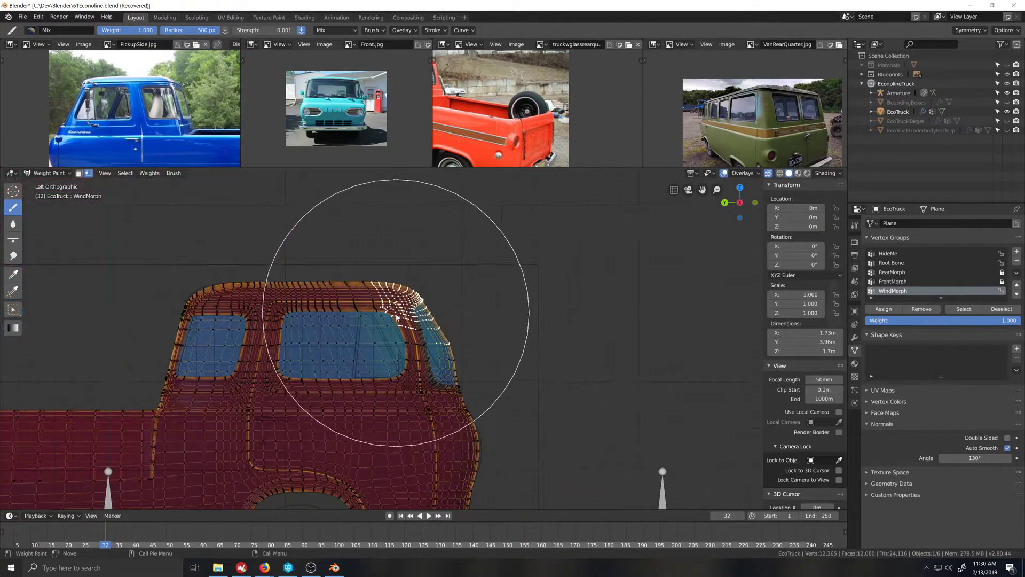
scroll(396, 317, up, 5)
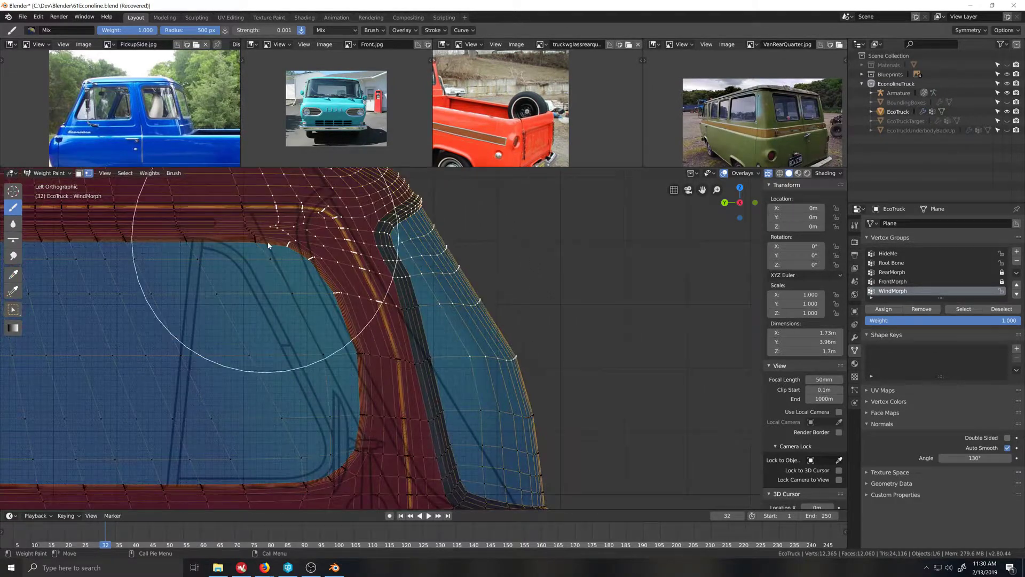
Step: In Edit Mode, deselect the single lowest selected vertex on the side window glass beside its front frame, and return to Weight Paint mode
click(48, 173)
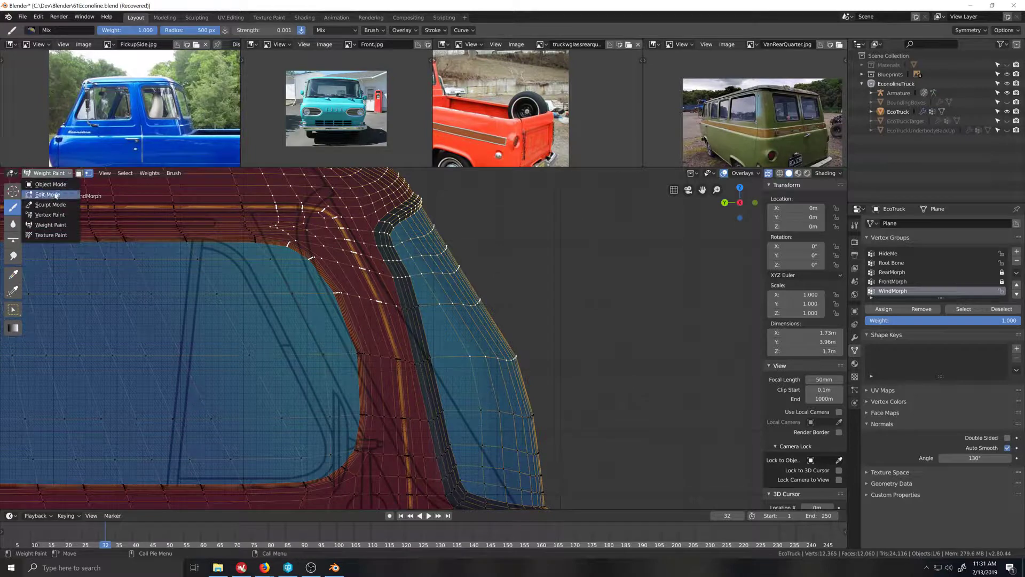
click(56, 196)
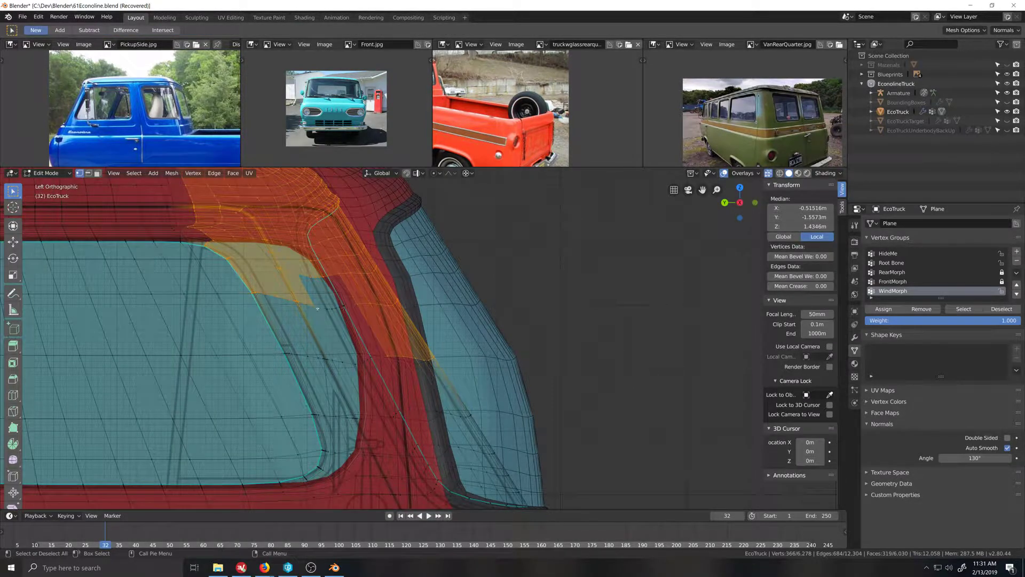
shift+click(317, 308)
click(47, 173)
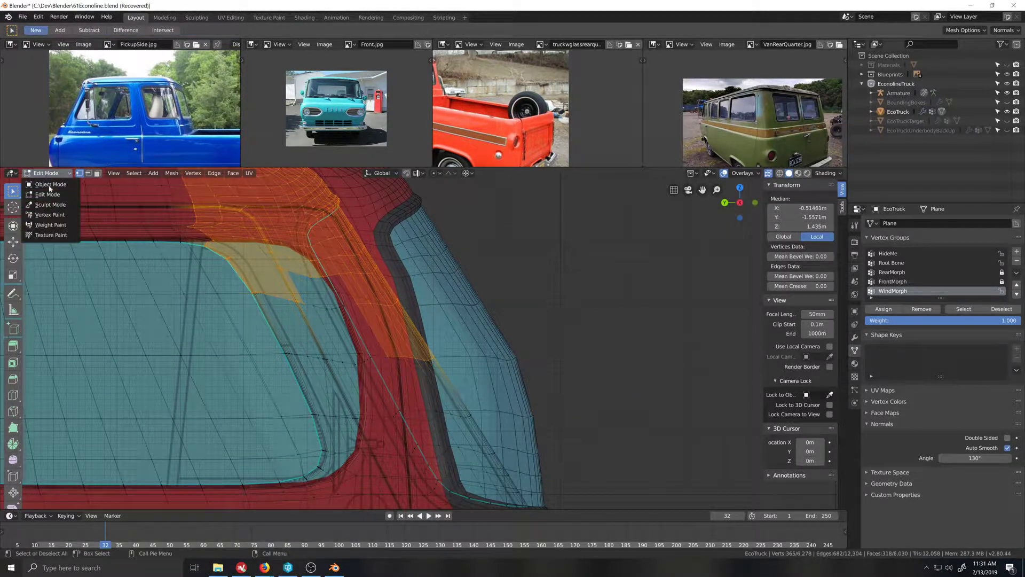
click(54, 225)
Step: Paint WindMorph weight at 0.001 strength over the masked front roof, pillar and windshield vertices, checking the shape up close and from afar
scroll(381, 320, down, 4)
scroll(382, 321, down, 2)
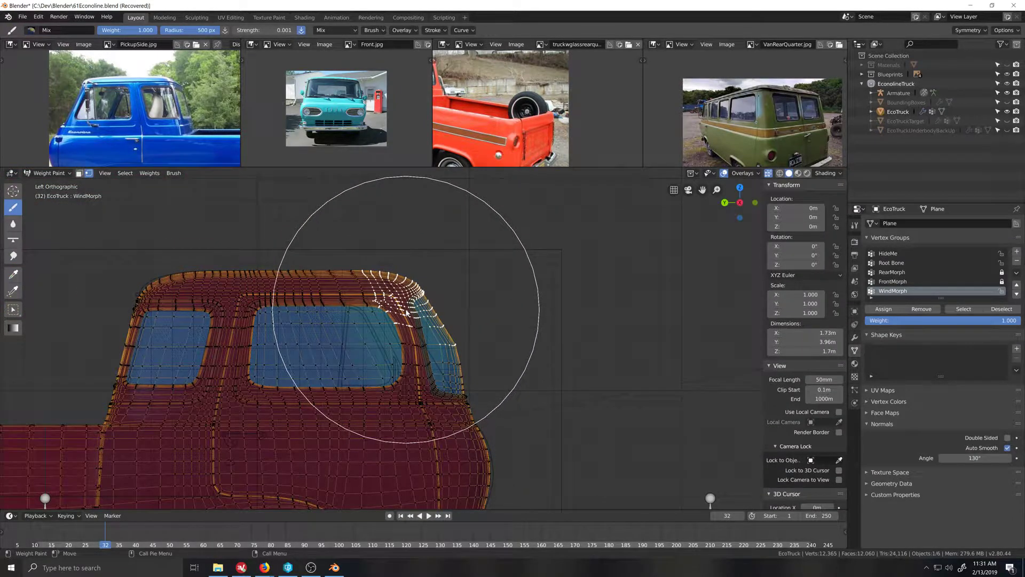
scroll(410, 312, up, 5)
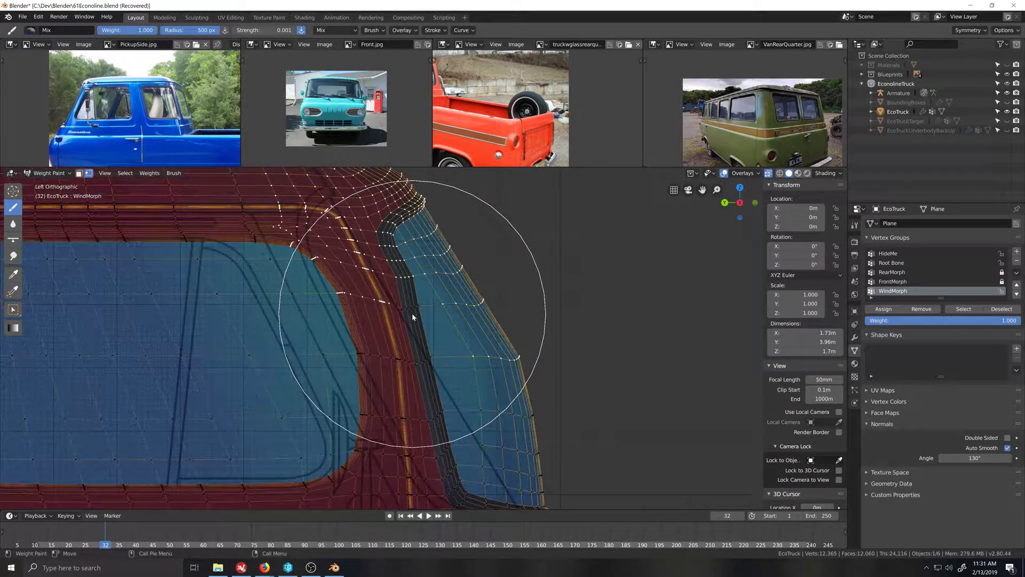
scroll(412, 313, down, 4)
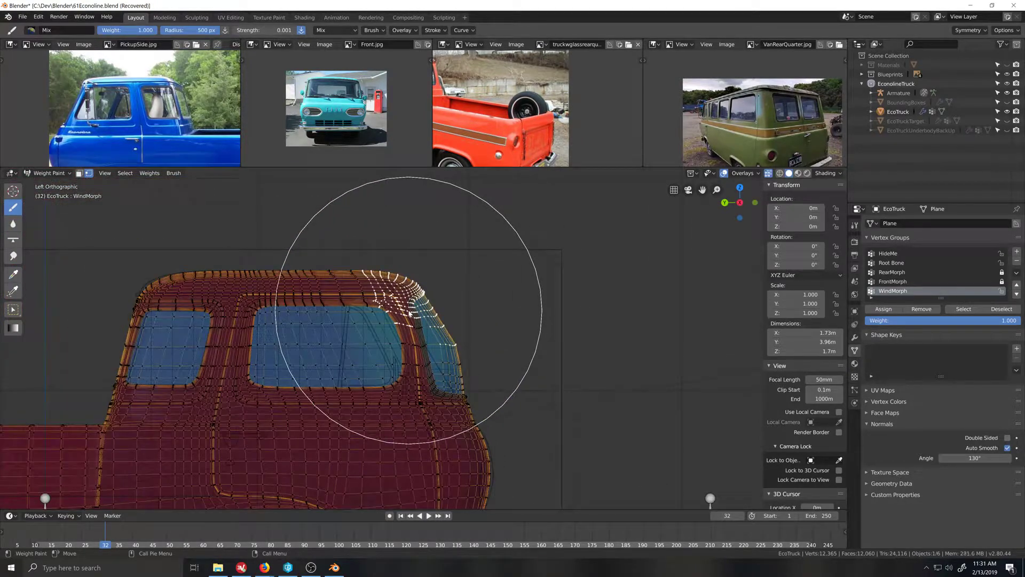
scroll(420, 321, up, 4)
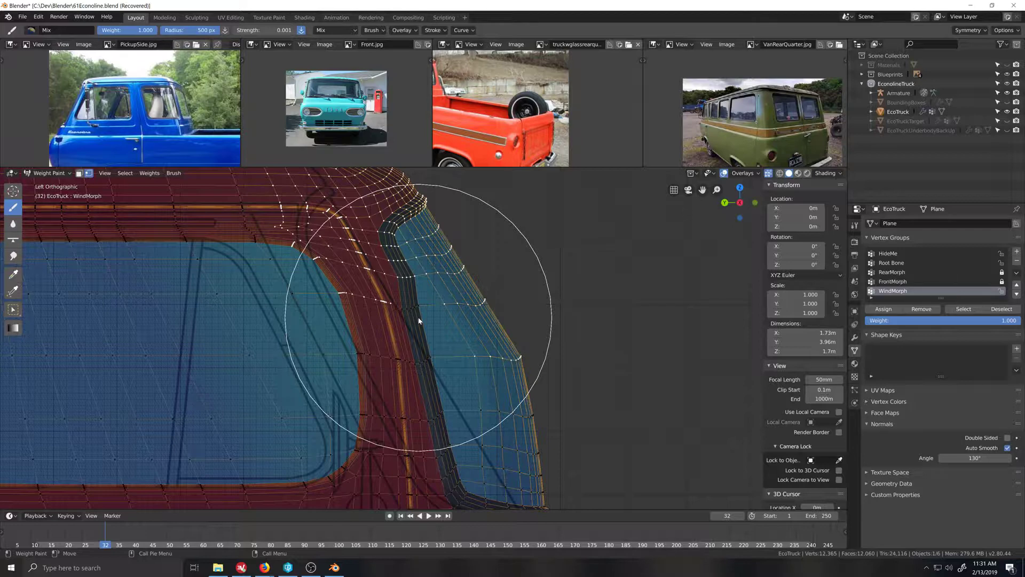
scroll(419, 321, up, 1)
scroll(414, 309, down, 1)
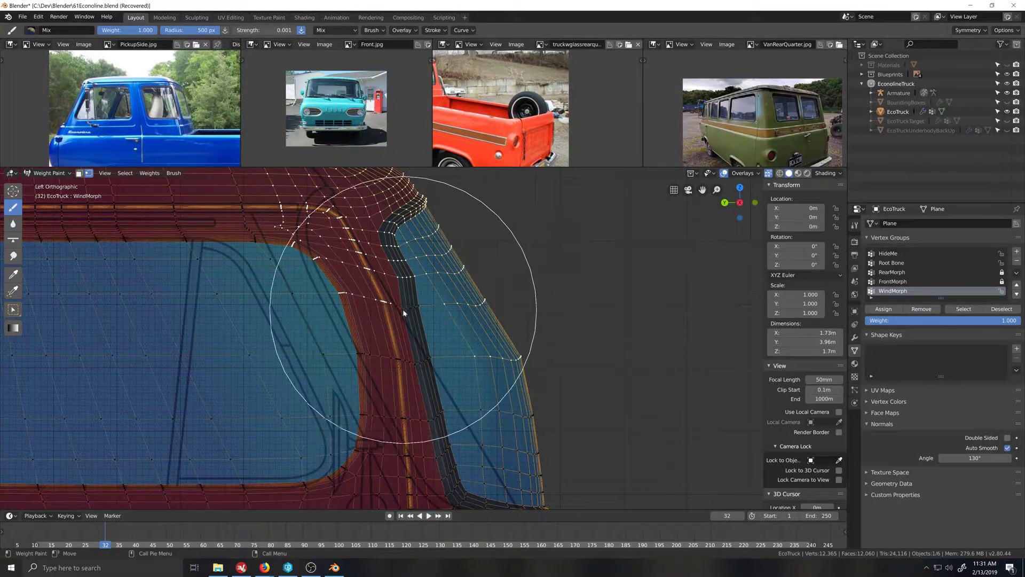
scroll(411, 323, up, 1)
scroll(417, 329, up, 1)
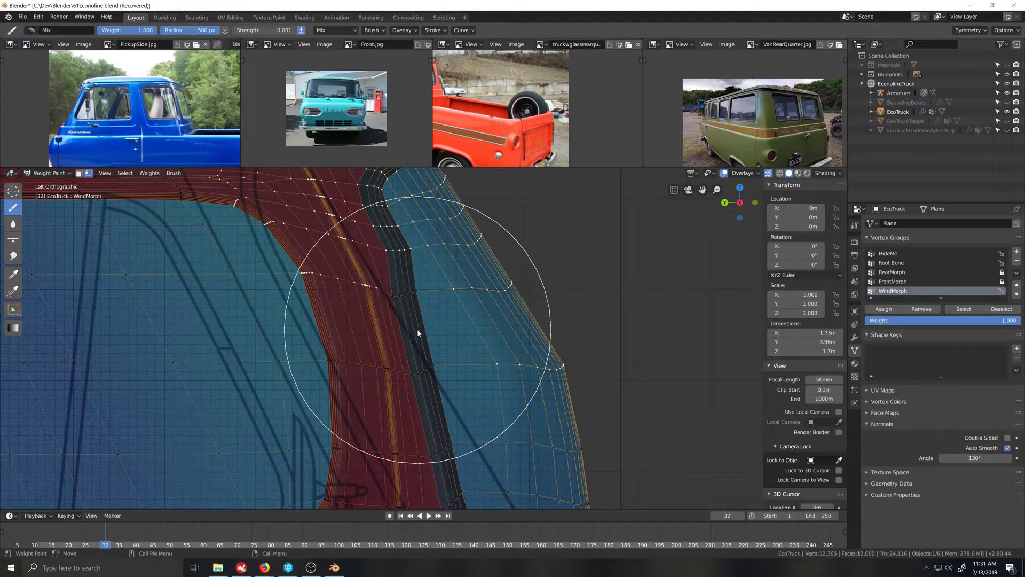
scroll(438, 347, down, 2)
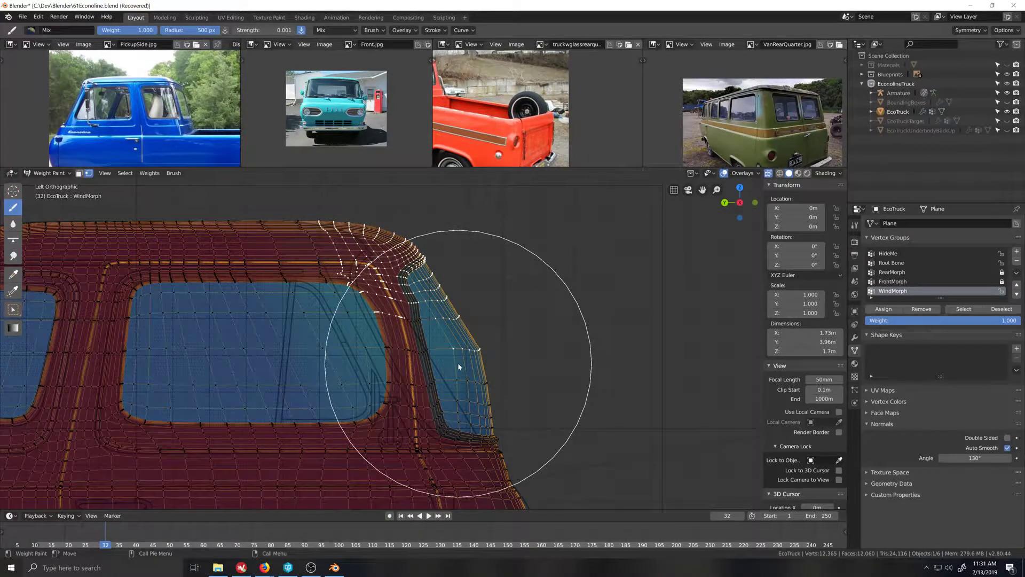
scroll(459, 366, up, 3)
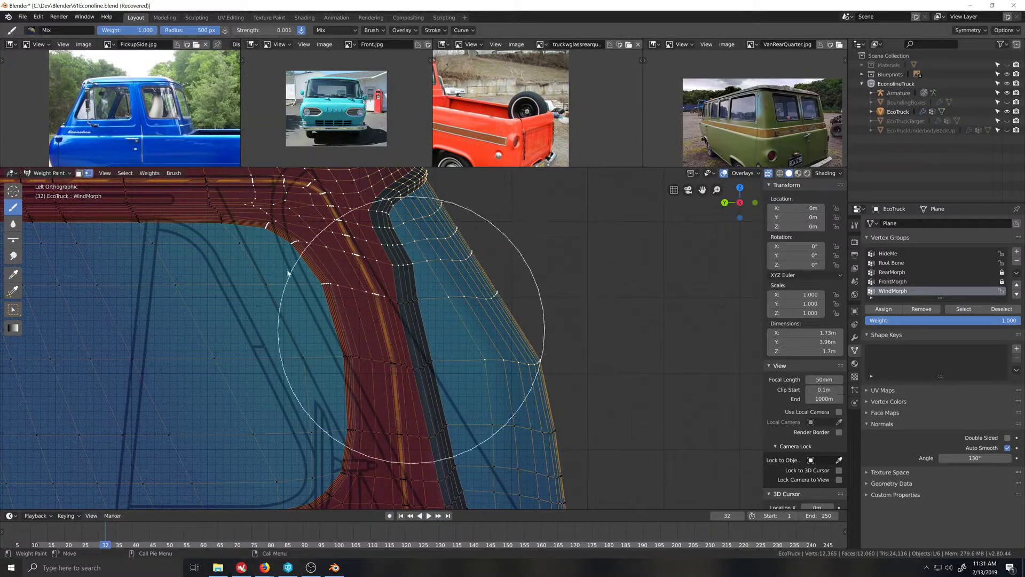
Step: In Edit Mode, box-deselect the lowest selected vertex row across the windshield pillar, and return to Weight Paint mode
click(48, 173)
click(43, 192)
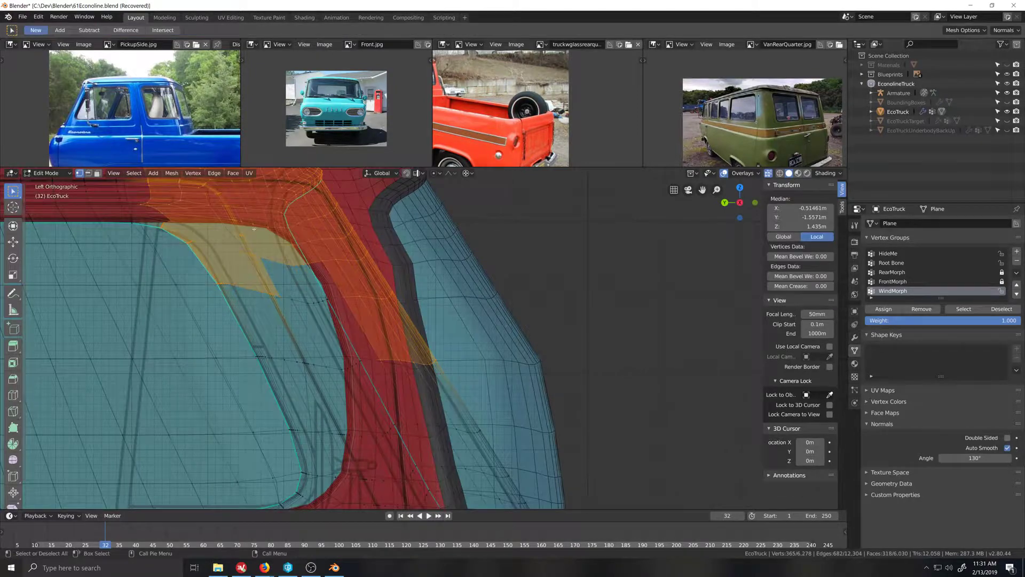
scroll(422, 353, down, 2)
ctrl+drag(373, 330, 481, 383)
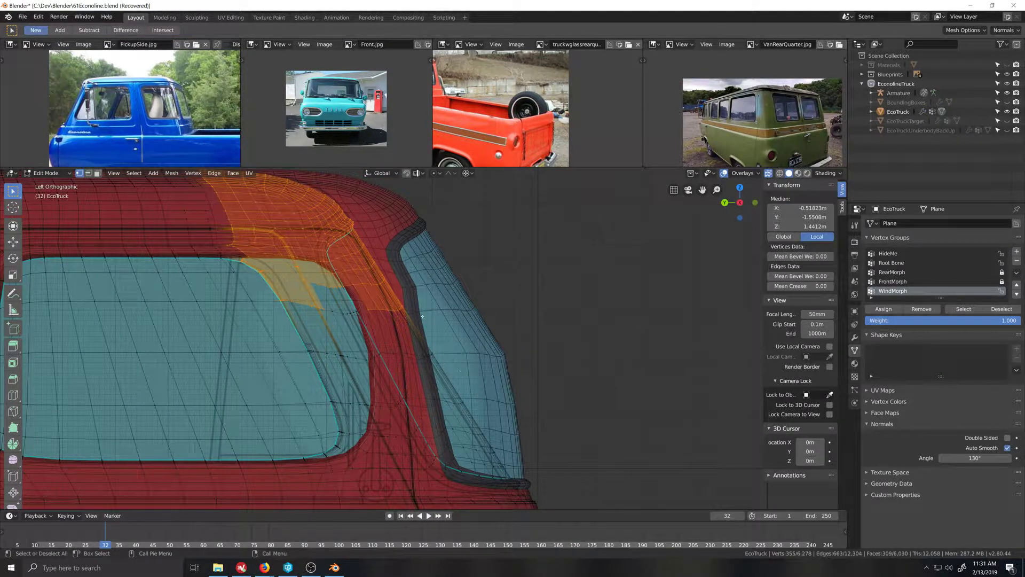
click(48, 173)
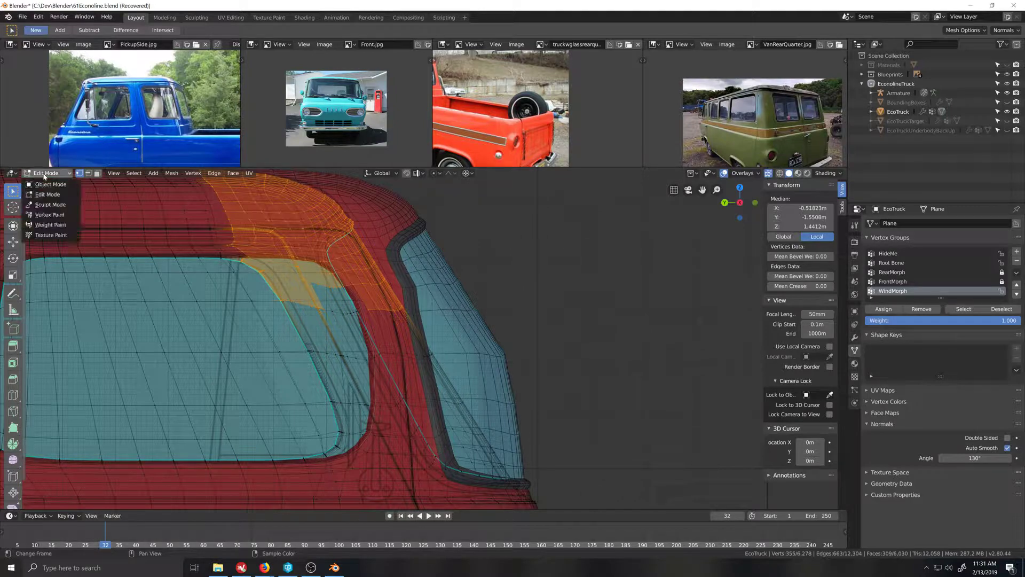
click(53, 225)
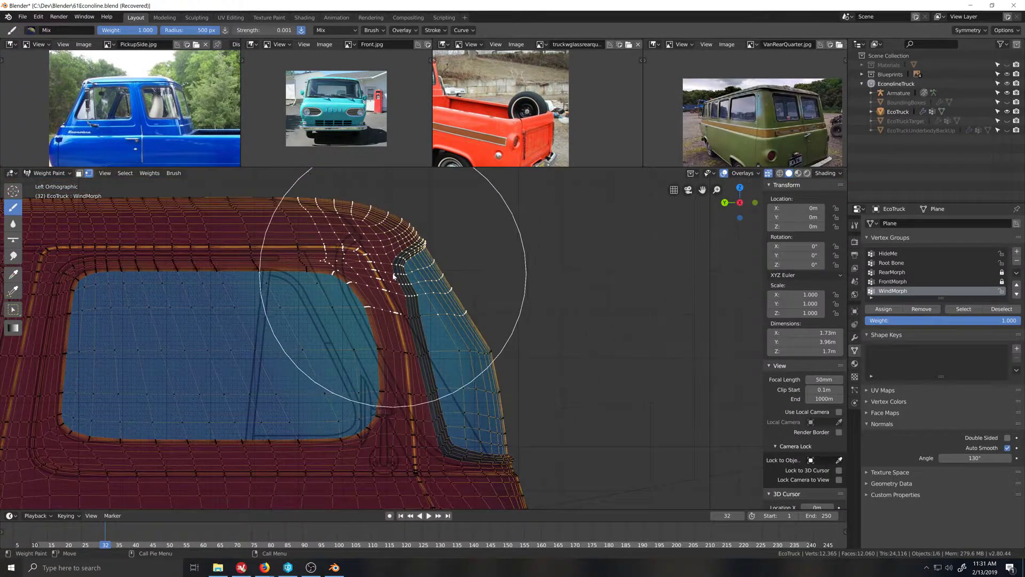
Step: Try painting WindMorph weight at 0.001 strength with the lowest windshield row left out of the mask
scroll(393, 276, up, 5)
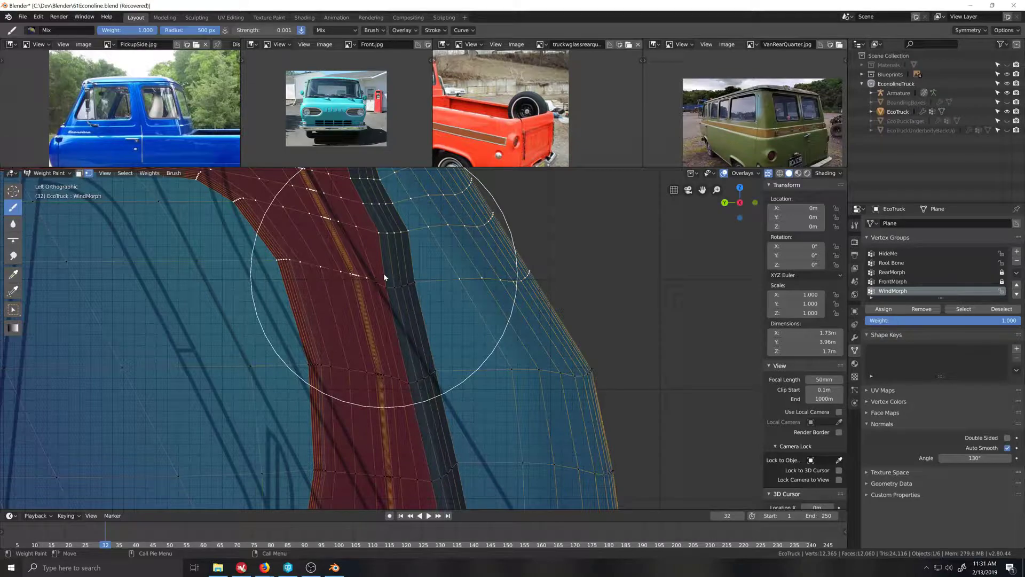
scroll(383, 273, down, 4)
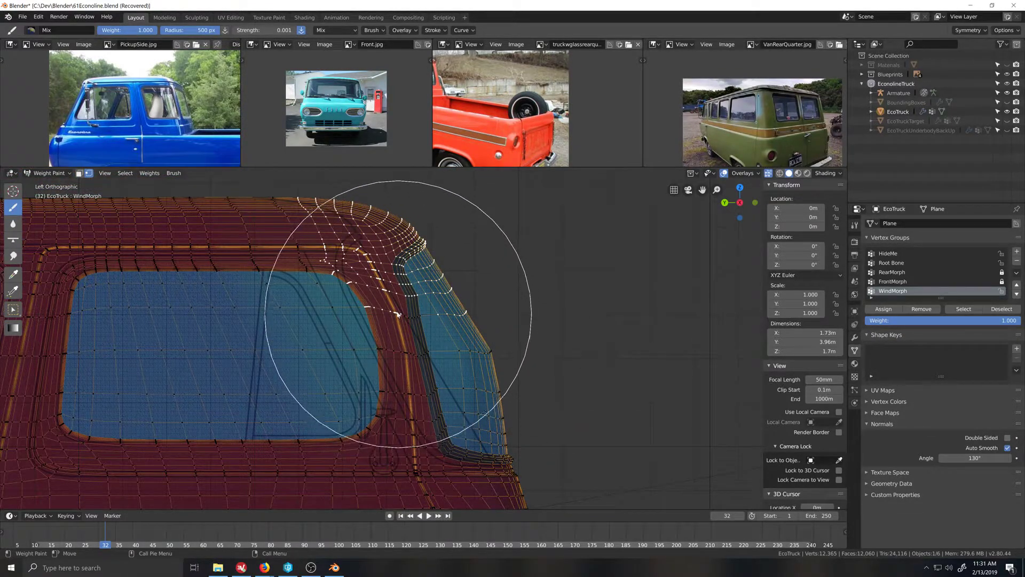
scroll(395, 310, down, 3)
scroll(409, 310, up, 6)
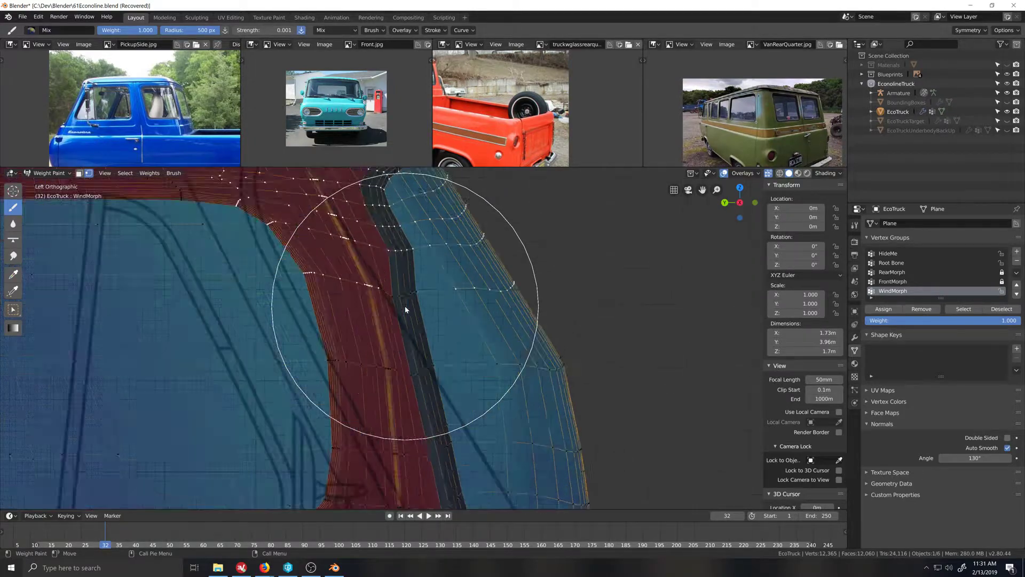
scroll(404, 308, up, 2)
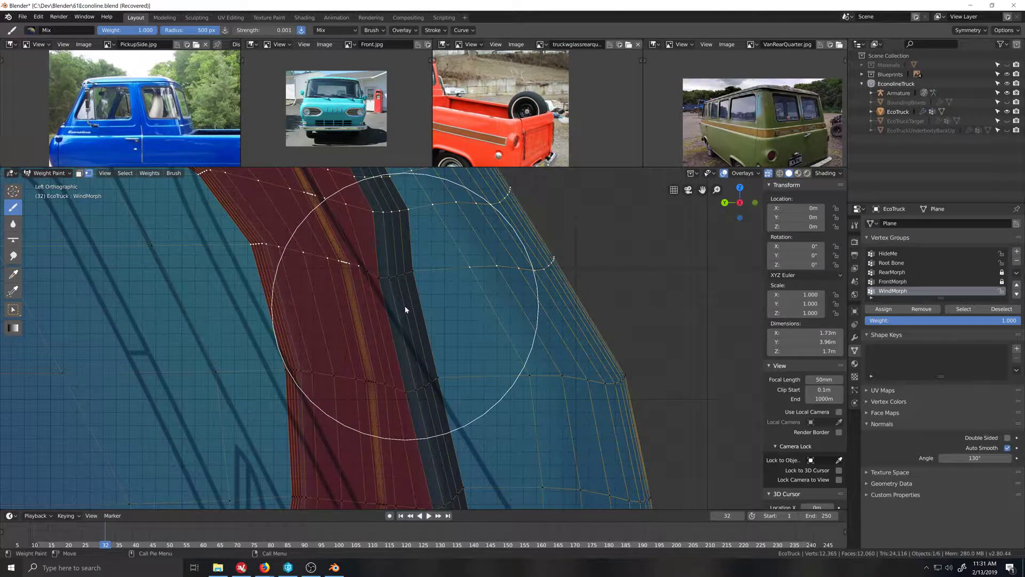
scroll(406, 307, down, 5)
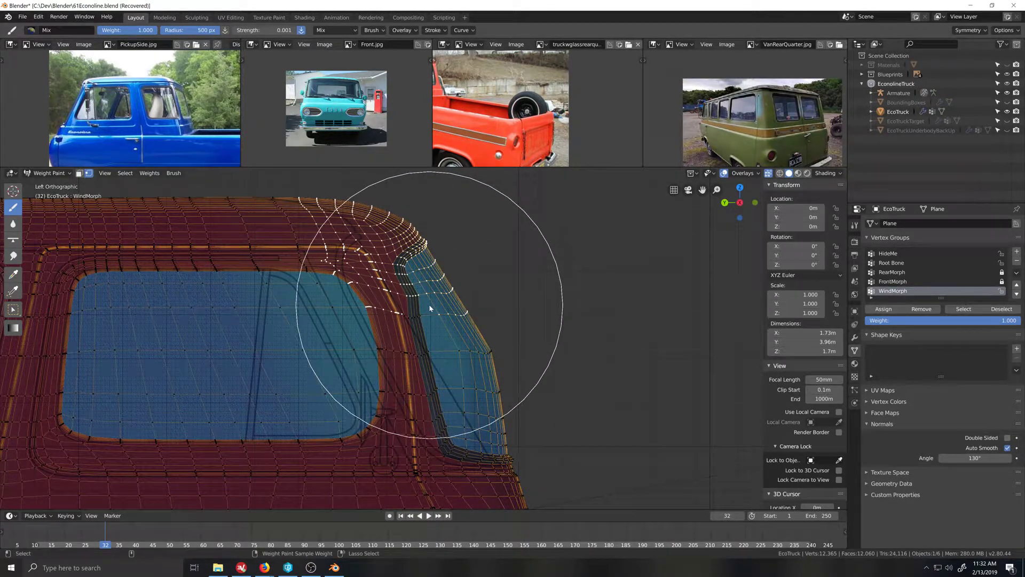
Step: Undo the last weight painting and the deselection of the lowest windshield vertex row, and return to Weight Paint mode
key(Tab)
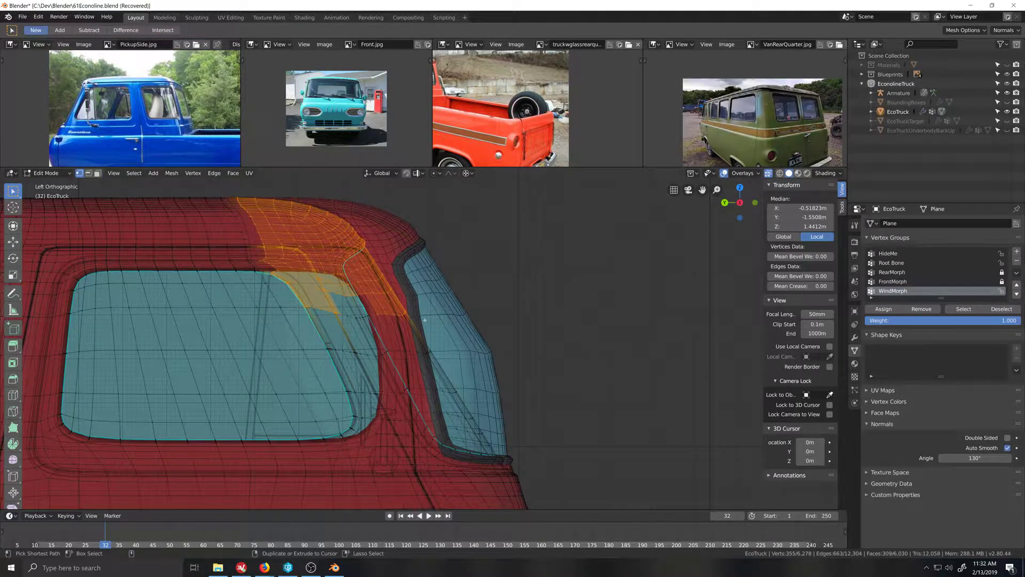
ctrl+click(425, 320)
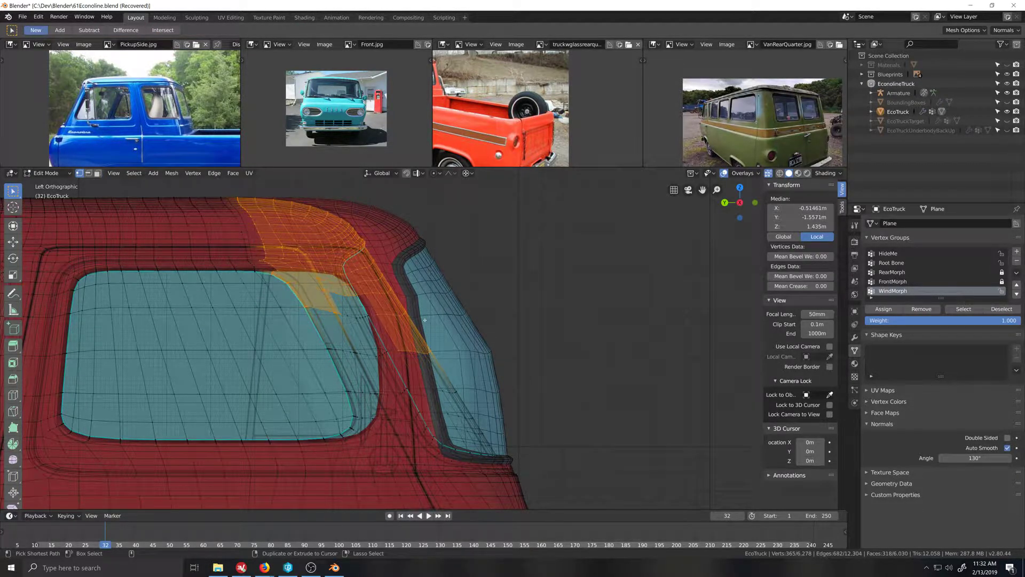
key(Tab)
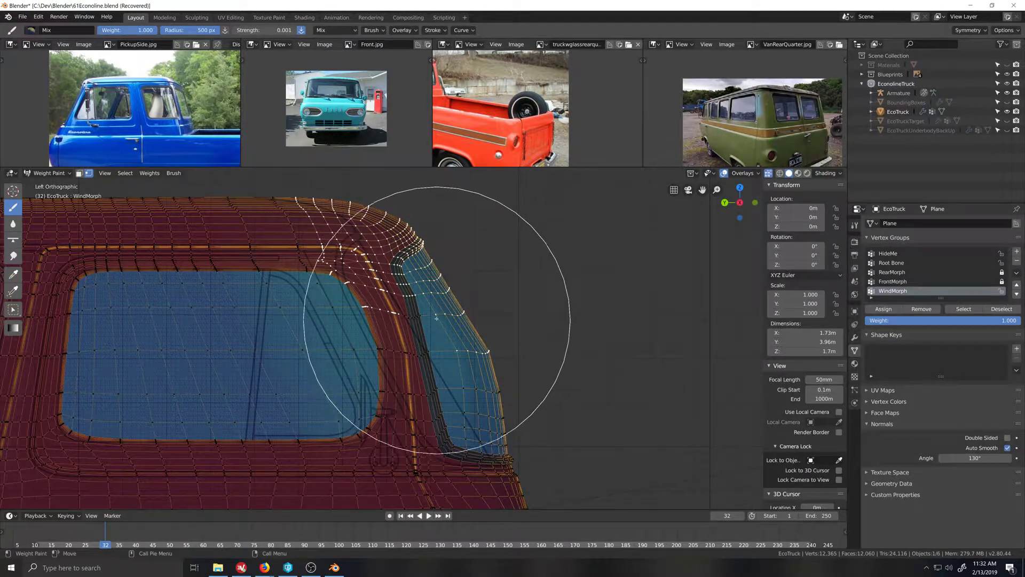
Step: In Edit Mode, circle-deselect the lowest selected vertices along the side window's front frame edge, and return to Weight Paint mode
scroll(441, 336, up, 3)
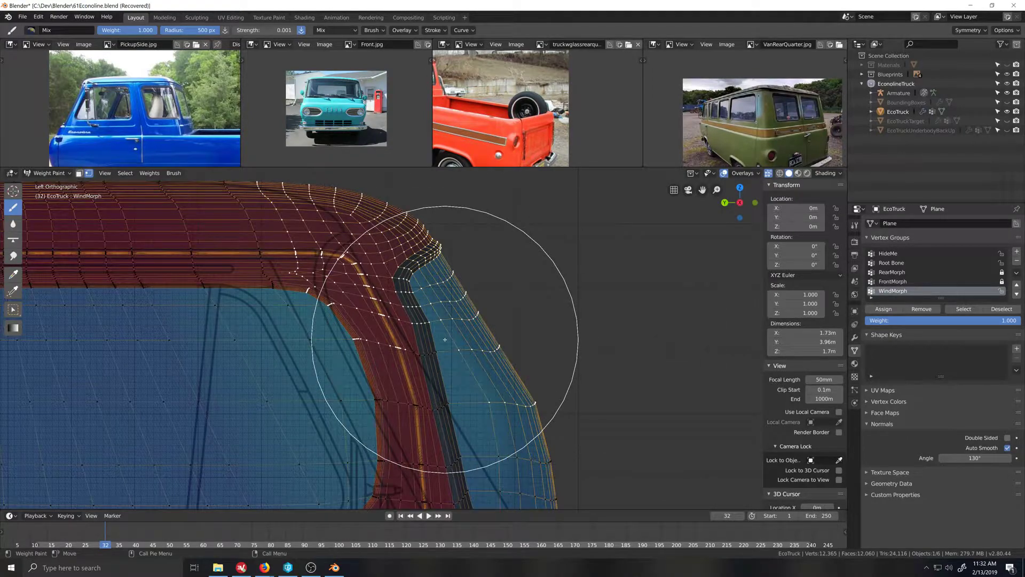
scroll(445, 340, up, 1)
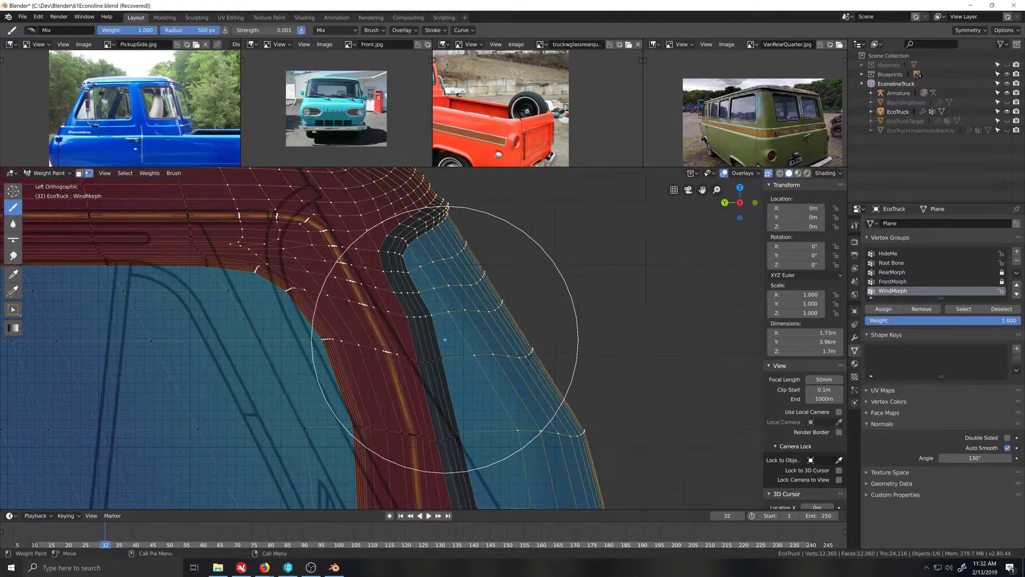
click(48, 173)
click(48, 194)
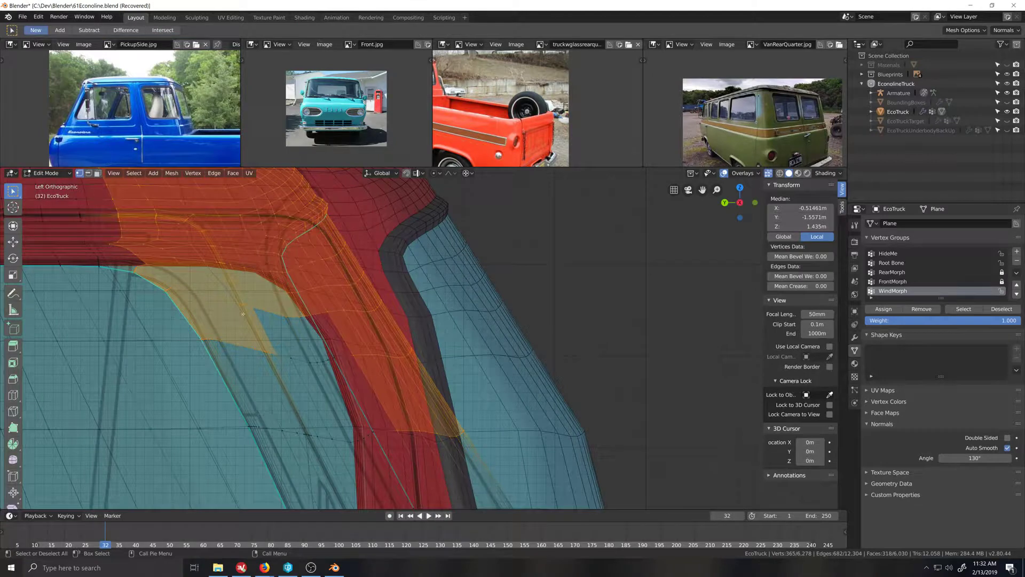
key(c)
middle_drag(292, 318, 308, 316)
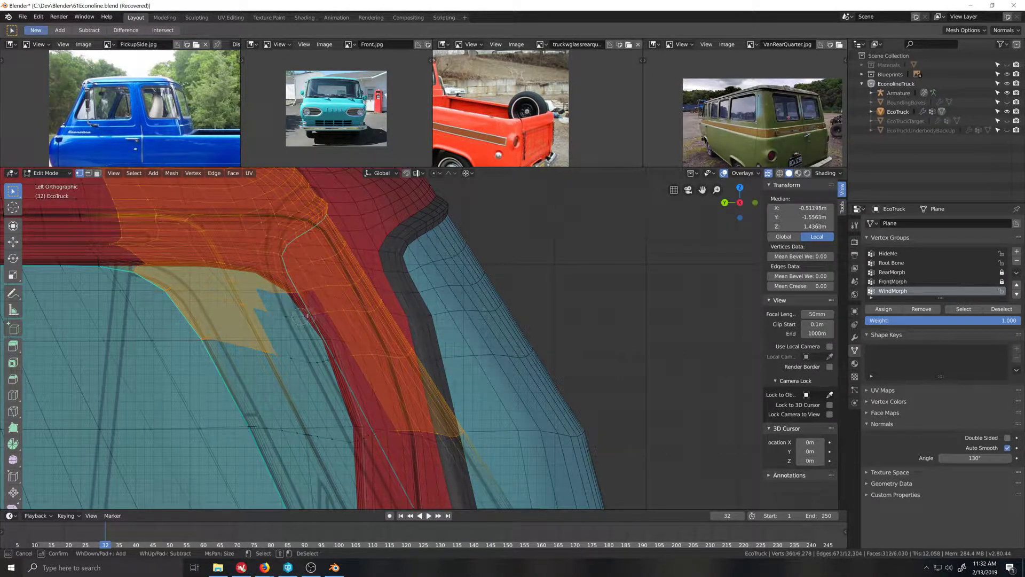
right_click(307, 316)
click(41, 174)
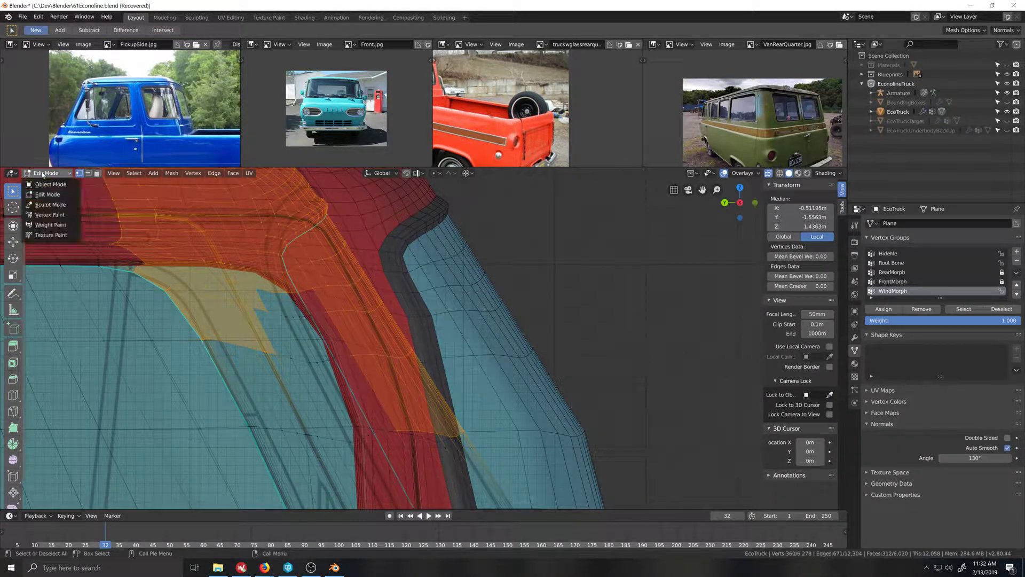
click(51, 225)
Step: Paint more WindMorph weight at 0.001 strength onto the narrowed mask around the front roof corner and windshield
scroll(443, 369, down, 5)
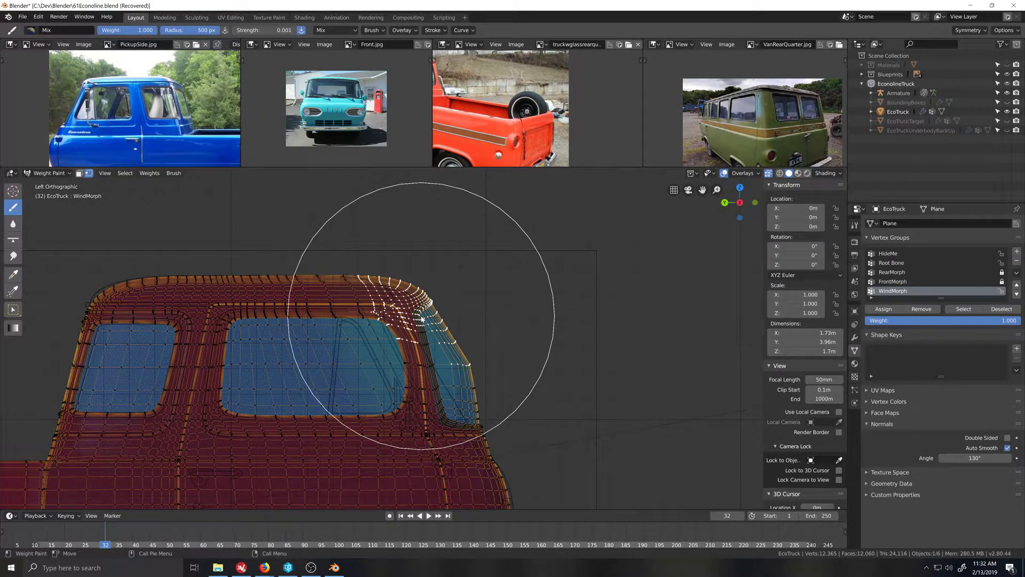
scroll(422, 319, up, 3)
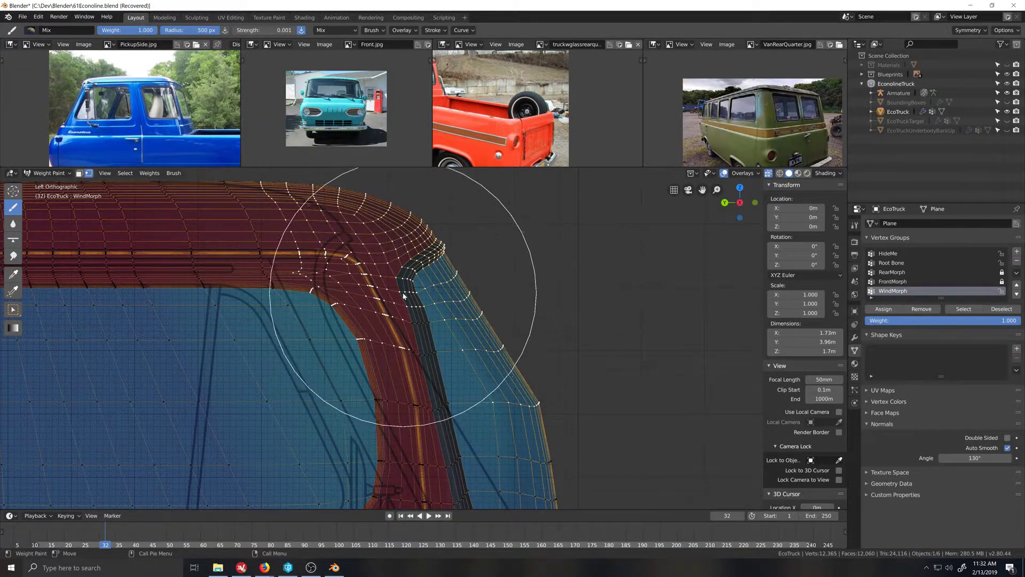
scroll(409, 293, down, 4)
scroll(417, 332, up, 4)
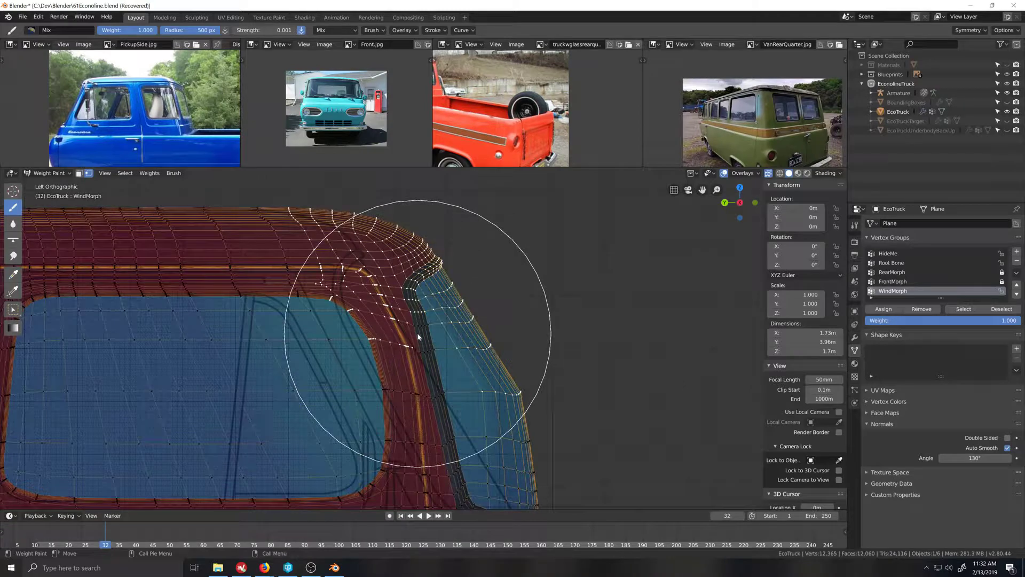
Step: In Edit Mode, circle-deselect the next selected vertices higher up the side window's front frame edge, near its upper corner
click(63, 174)
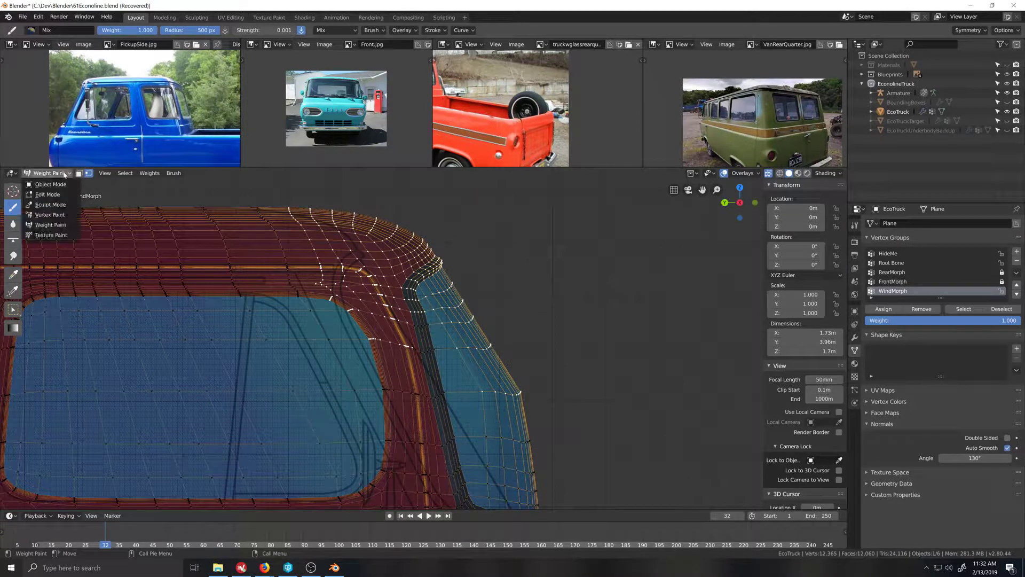
click(47, 194)
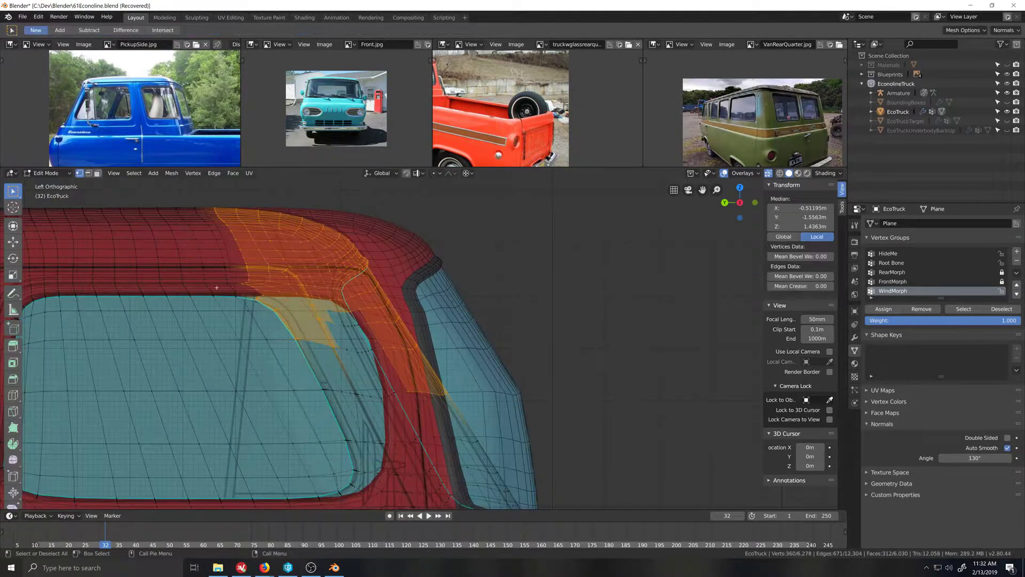
key(c)
shift+click(342, 314)
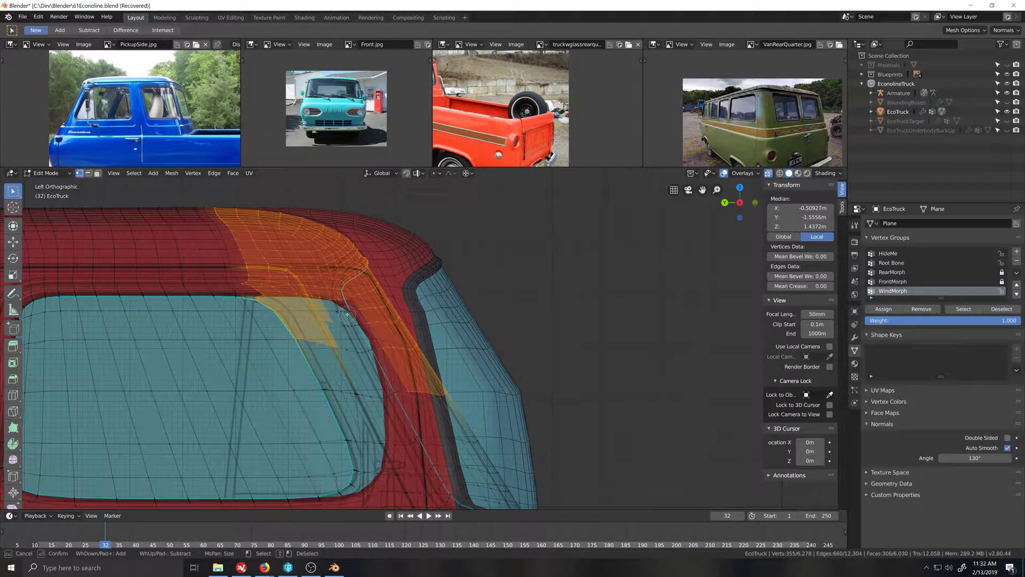
key(Escape)
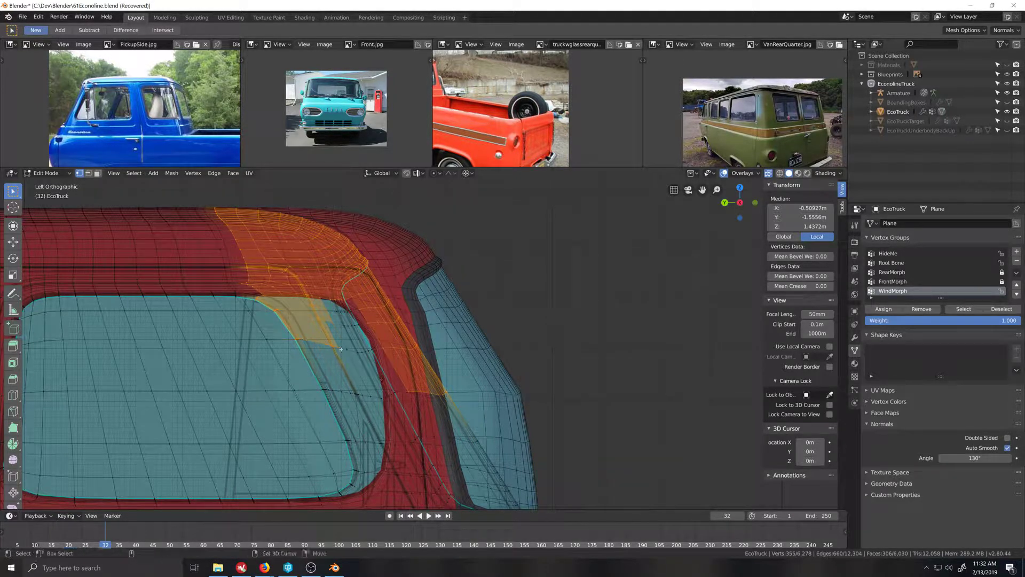
Step: Deselect one more vertex near the side window's upper front corner and return to Weight Paint mode
shift+click(340, 348)
click(71, 175)
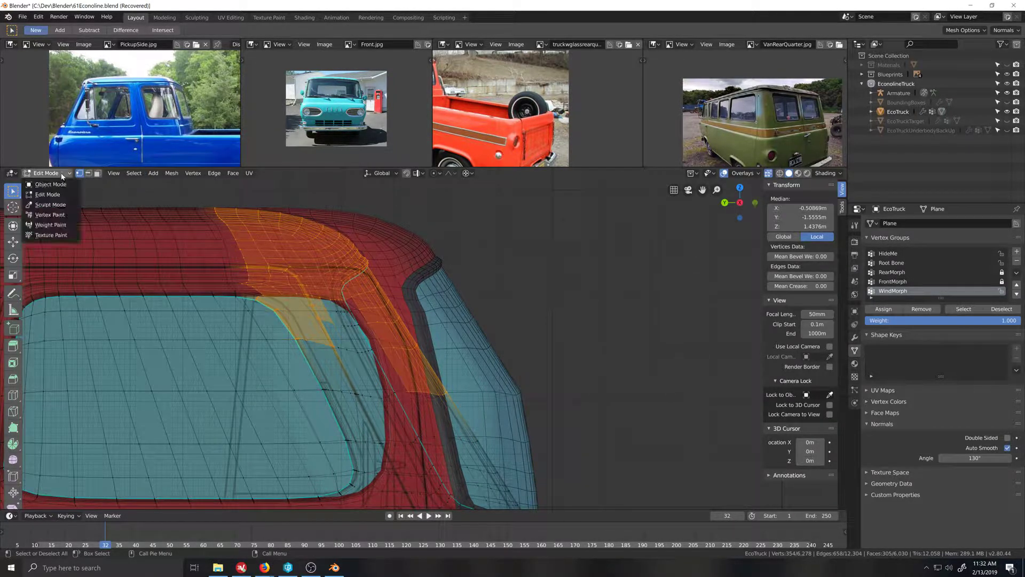
click(52, 214)
click(46, 173)
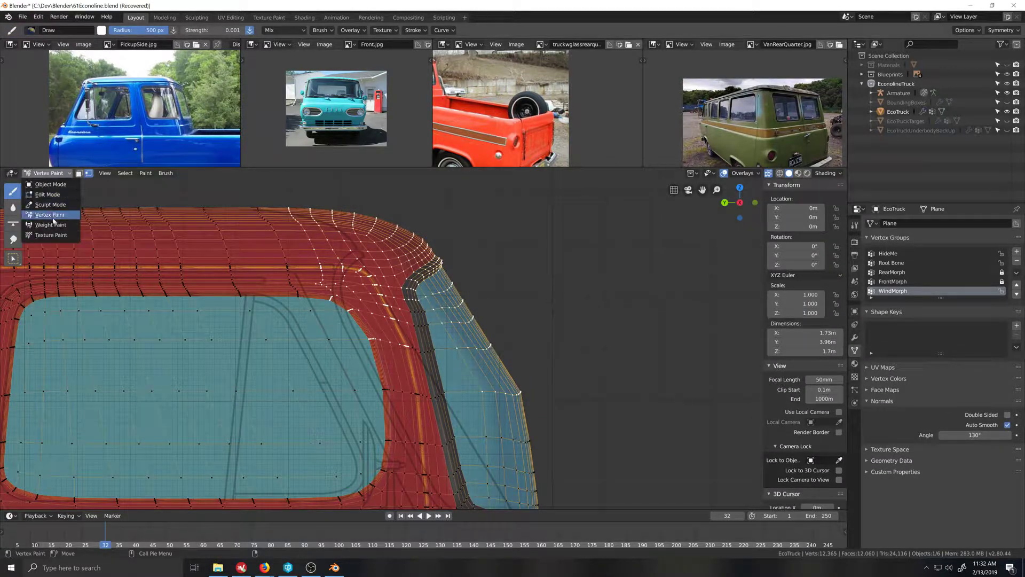
click(49, 224)
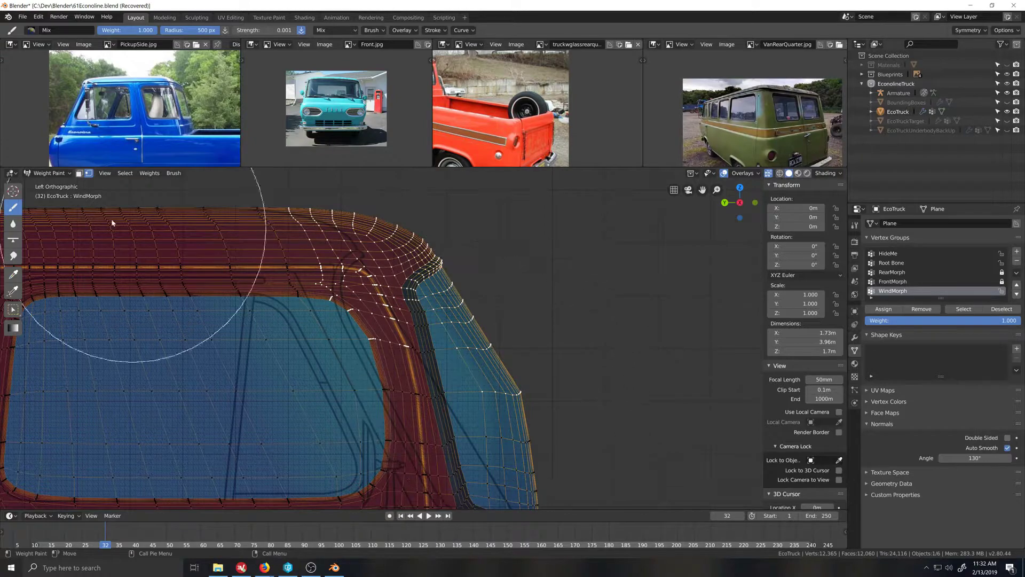
Step: In Edit Mode, deselect the lowest selected vertex row across the front pillar and windshield, and return to Weight Paint mode
click(48, 173)
click(49, 195)
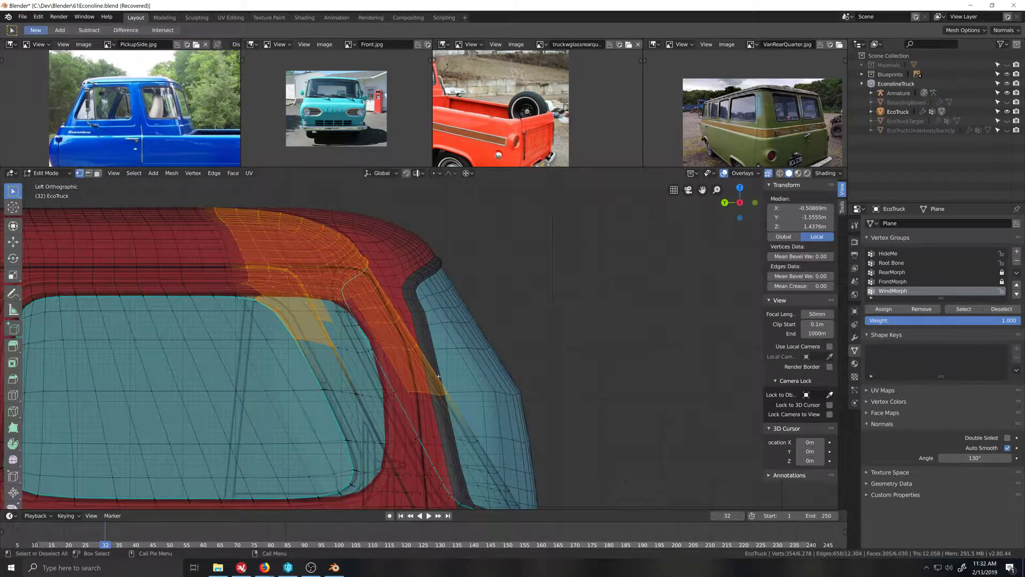
ctrl+drag(502, 378, 391, 420)
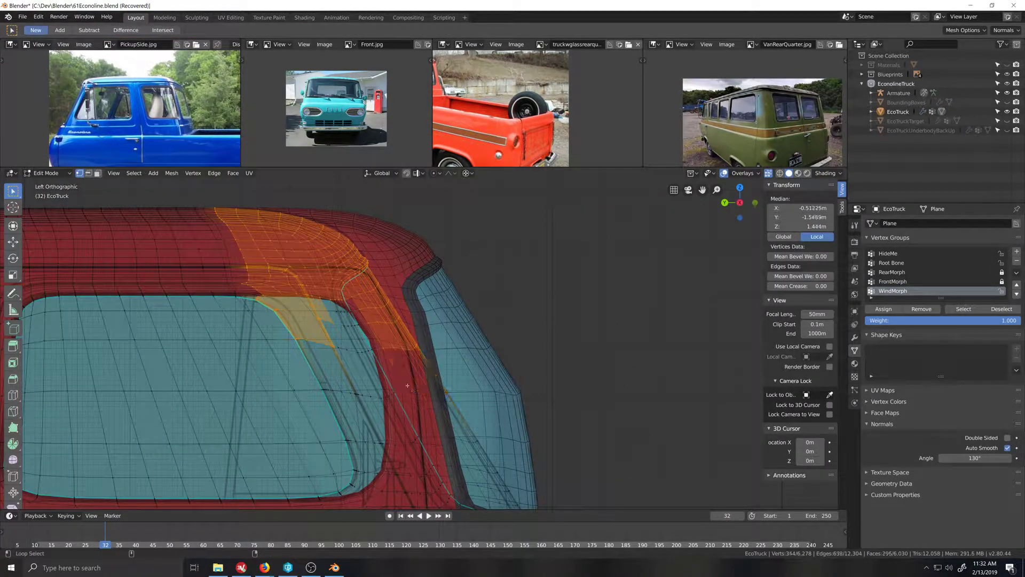
click(53, 174)
click(48, 226)
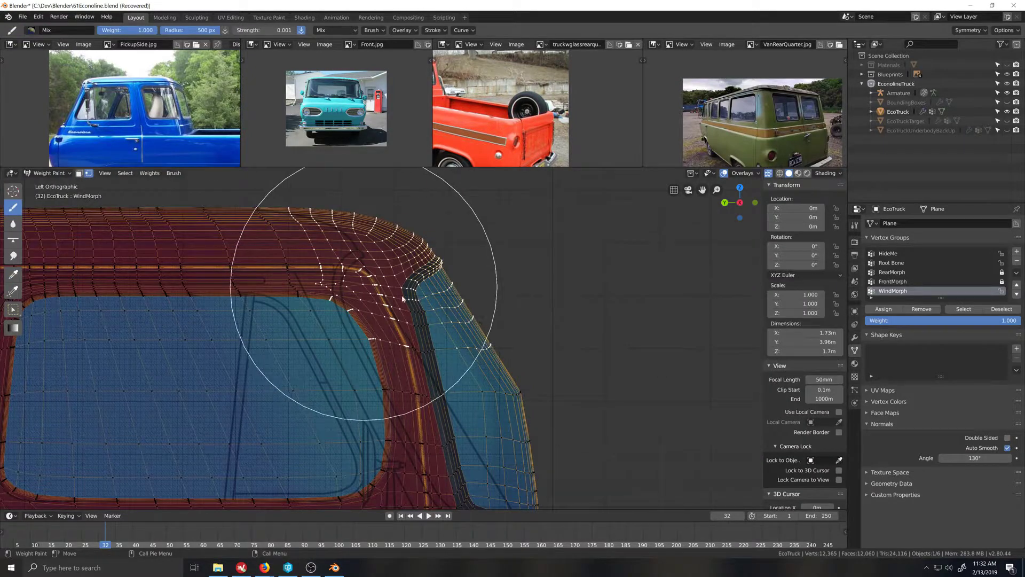
Step: Turn off the vertex selection mask and set the weight brush radius to 15 px for the windshield seal's lower rear corner
scroll(408, 304, down, 3)
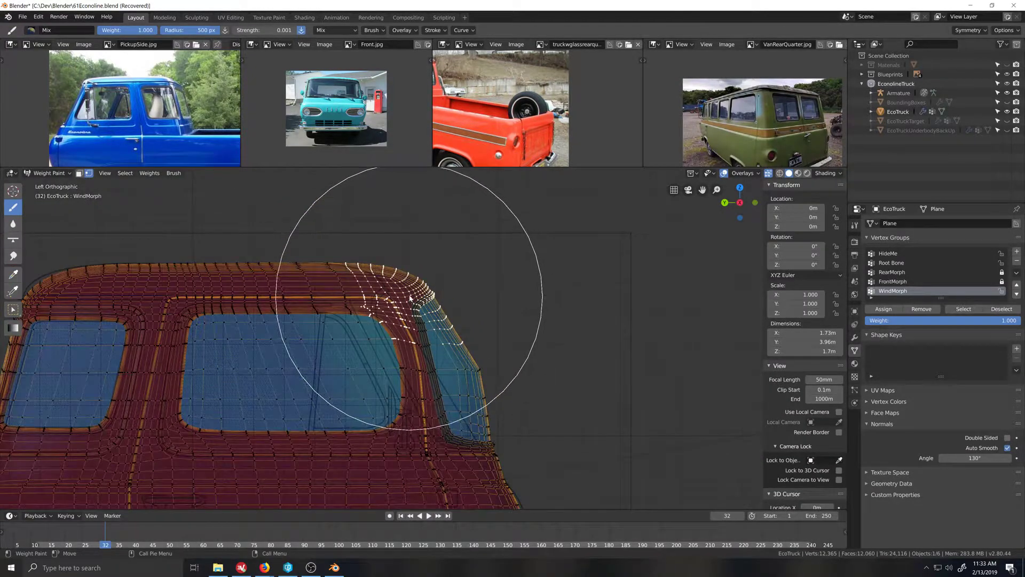
scroll(408, 297, up, 4)
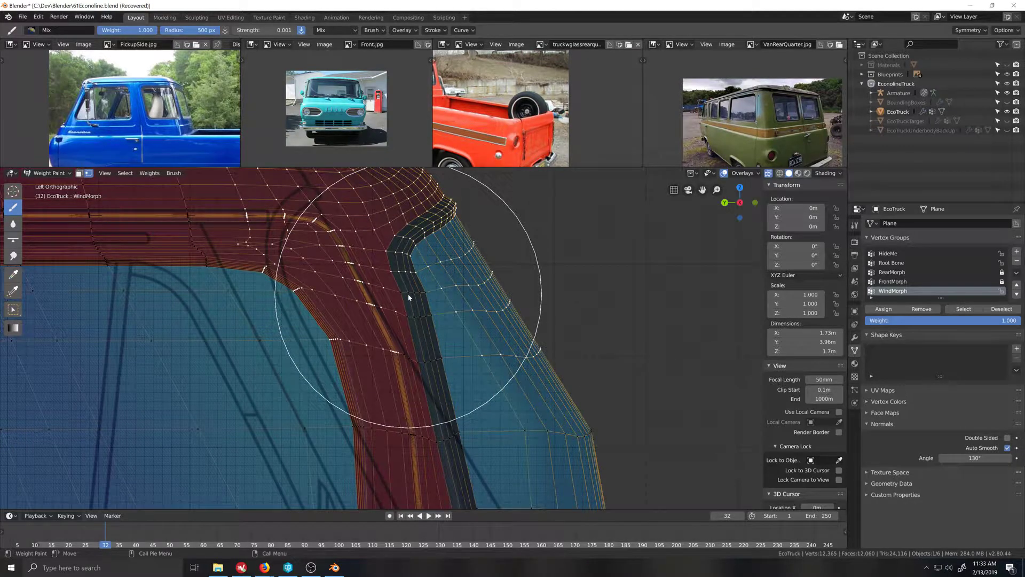
scroll(408, 297, down, 4)
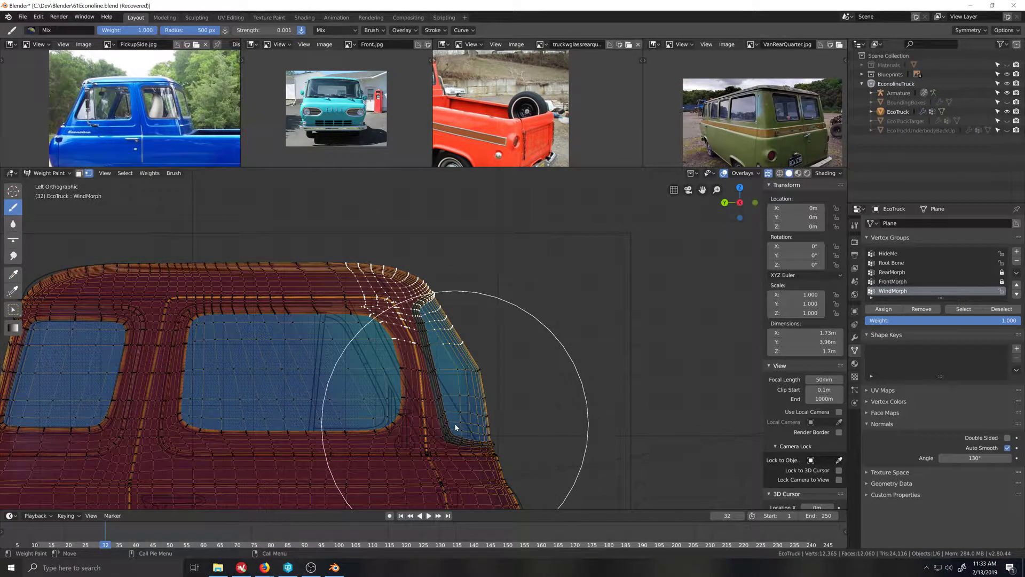
scroll(454, 423, up, 1)
scroll(454, 423, up, 1)
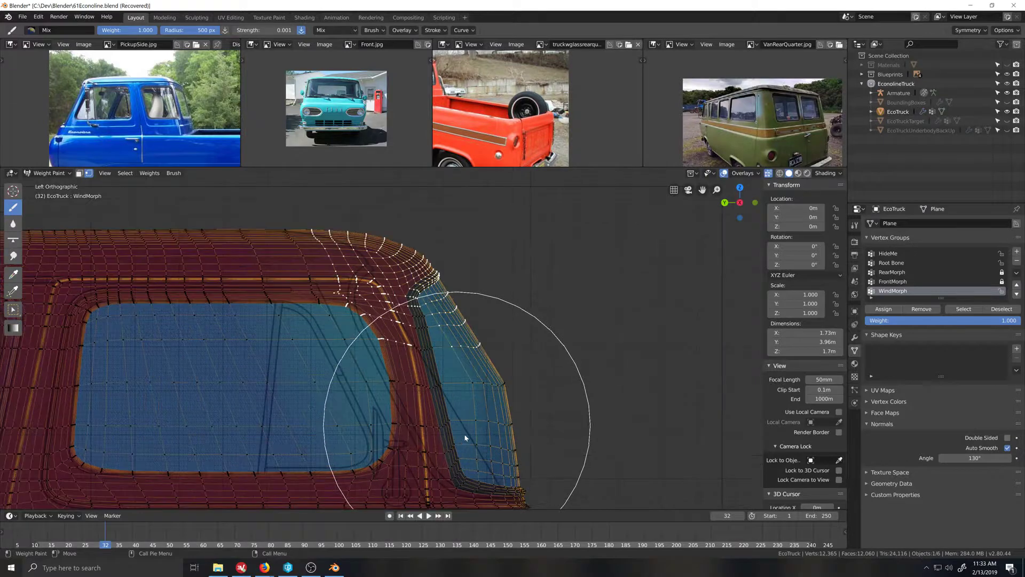
scroll(441, 433, up, 2)
scroll(388, 316, up, 1)
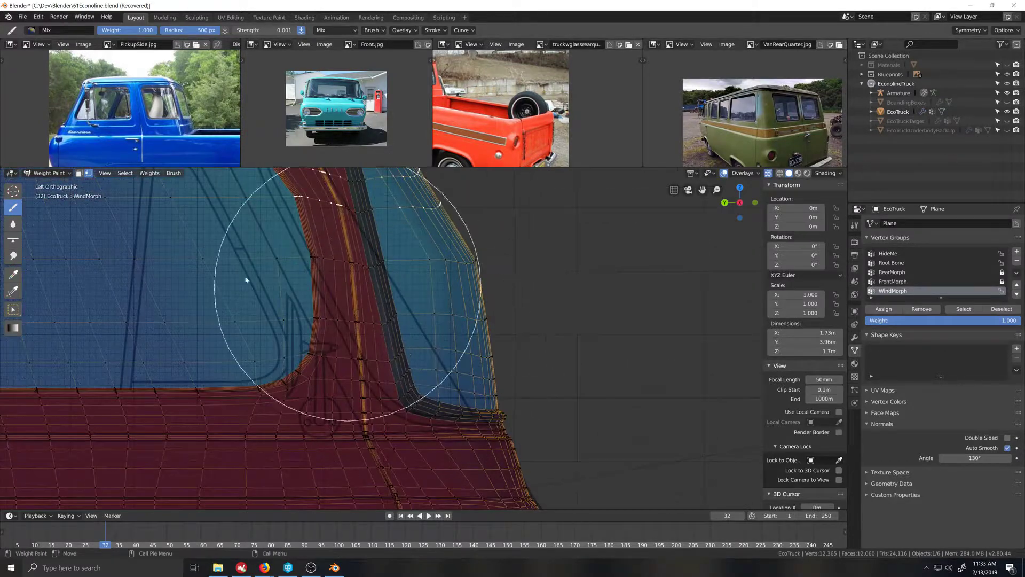
click(89, 174)
click(186, 30)
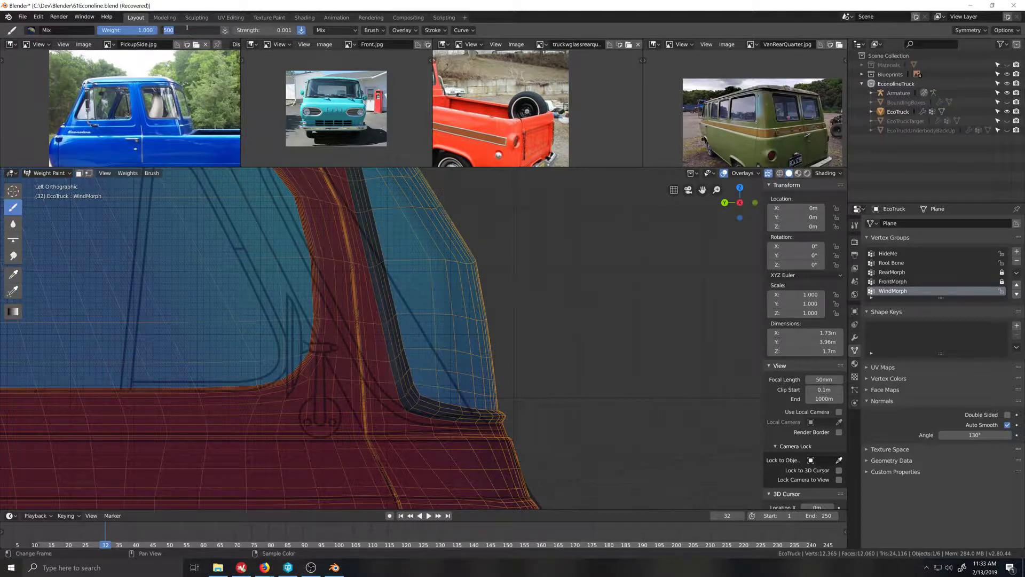
text(15)
key(Return)
scroll(472, 415, up, 3)
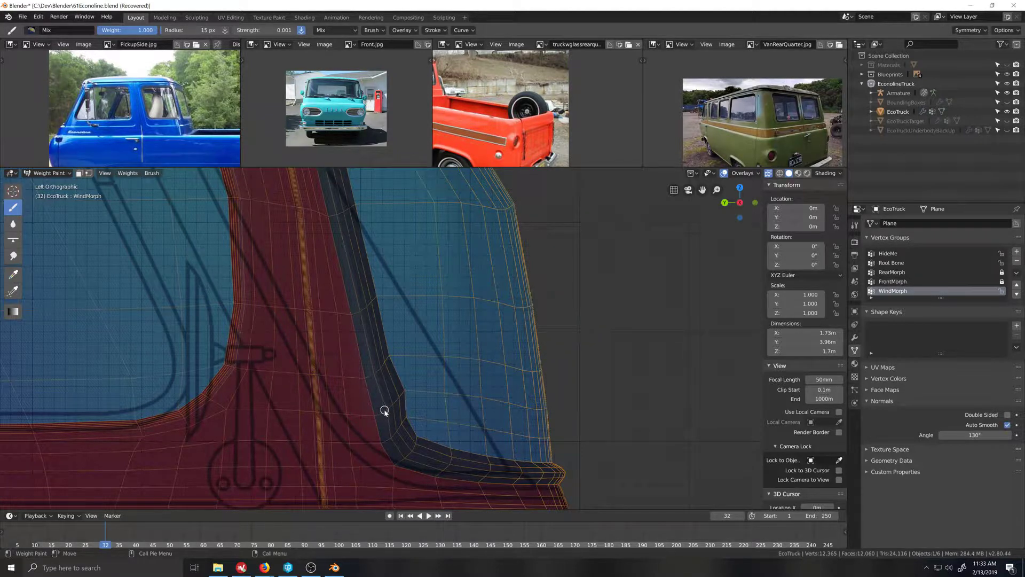
Step: Paint WindMorph weight at 0.001 strength along the windshield seal's rear edge, working upward from its lower corner
click(389, 355)
click(392, 355)
click(393, 355)
click(395, 356)
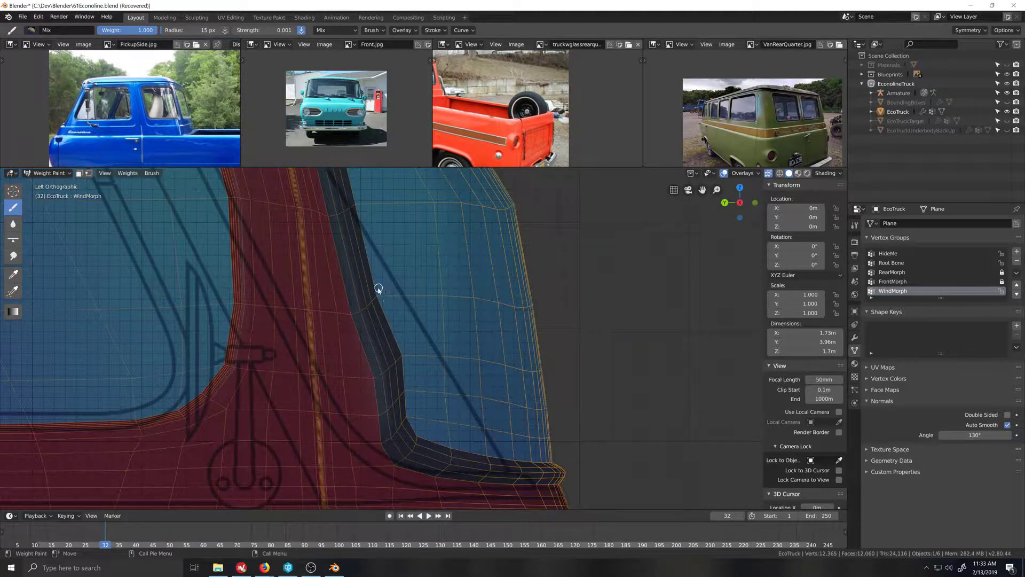
drag(380, 296, 396, 298)
shift+middle_drag(396, 298, 409, 343)
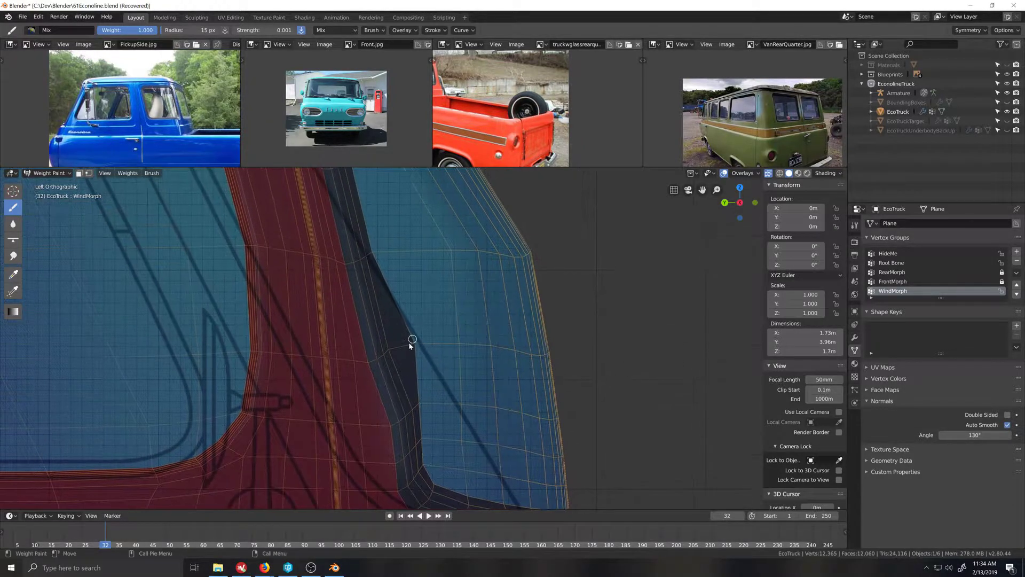
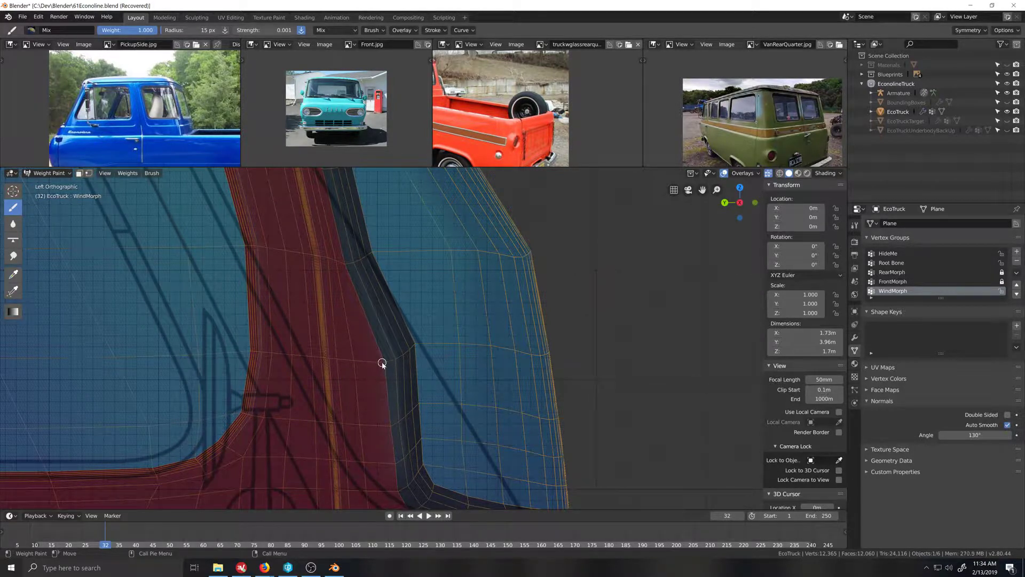
scroll(387, 339, up, 2)
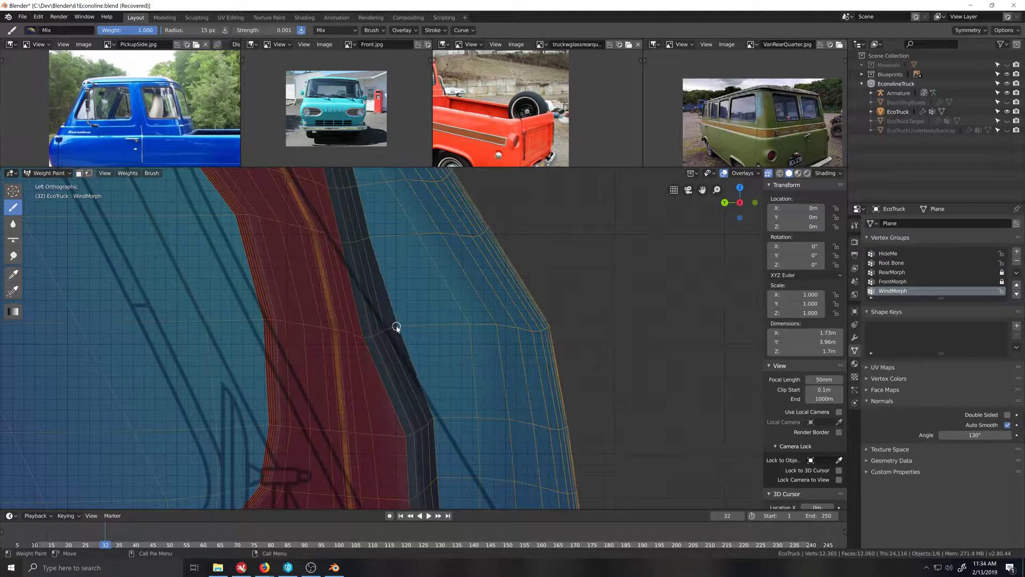
drag(405, 326, 417, 327)
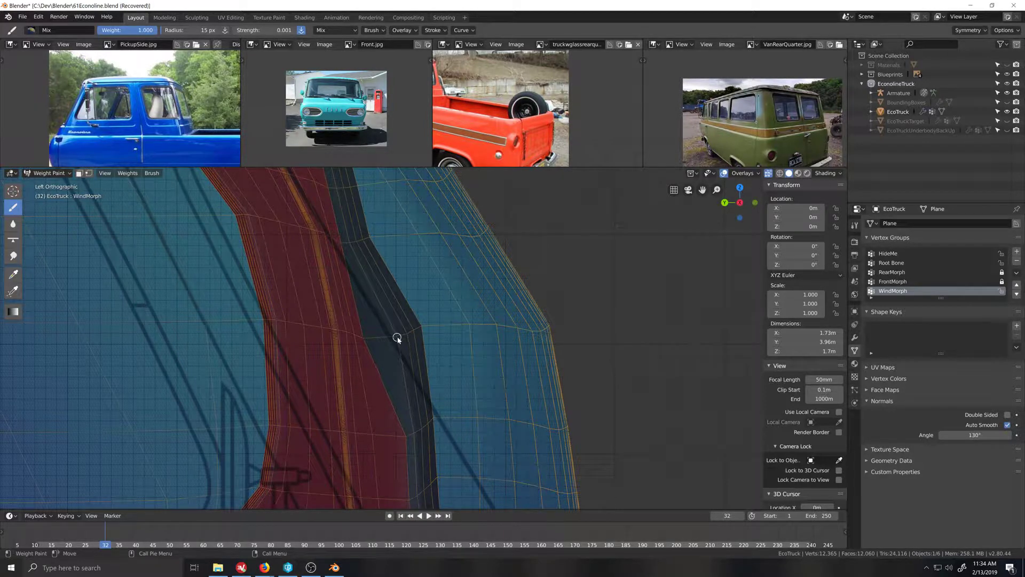
Step: Set the brush strength to 0.003 and continue painting WindMorph weight up the windshield seal and the adjoining pillar edge
click(262, 30)
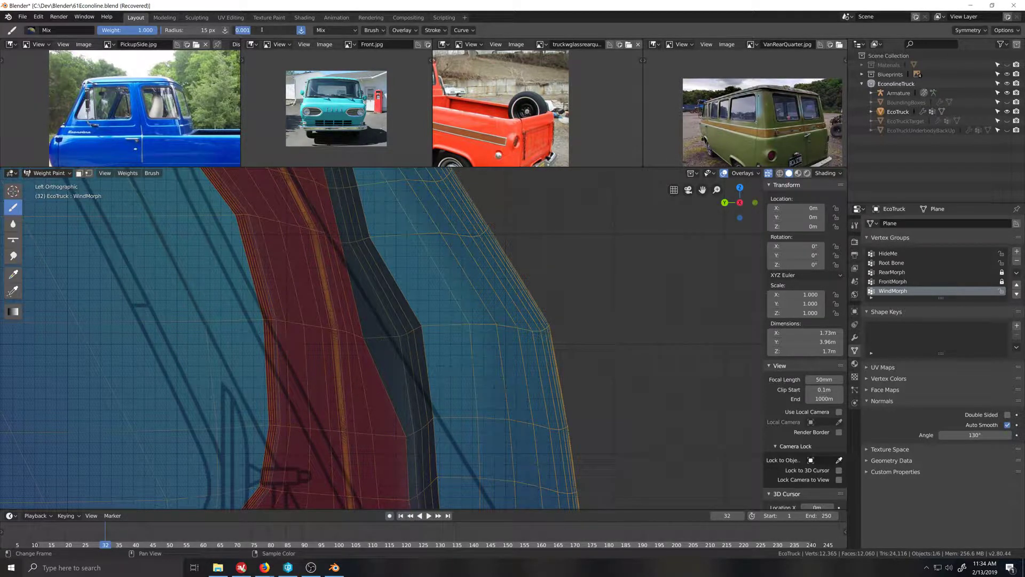
text(.003)
key(Return)
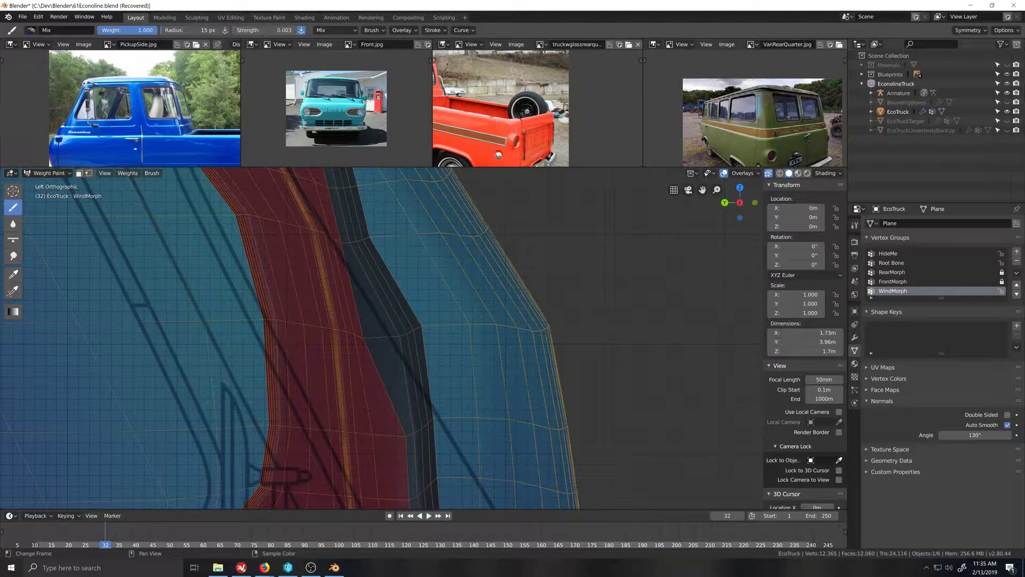
drag(367, 341, 380, 341)
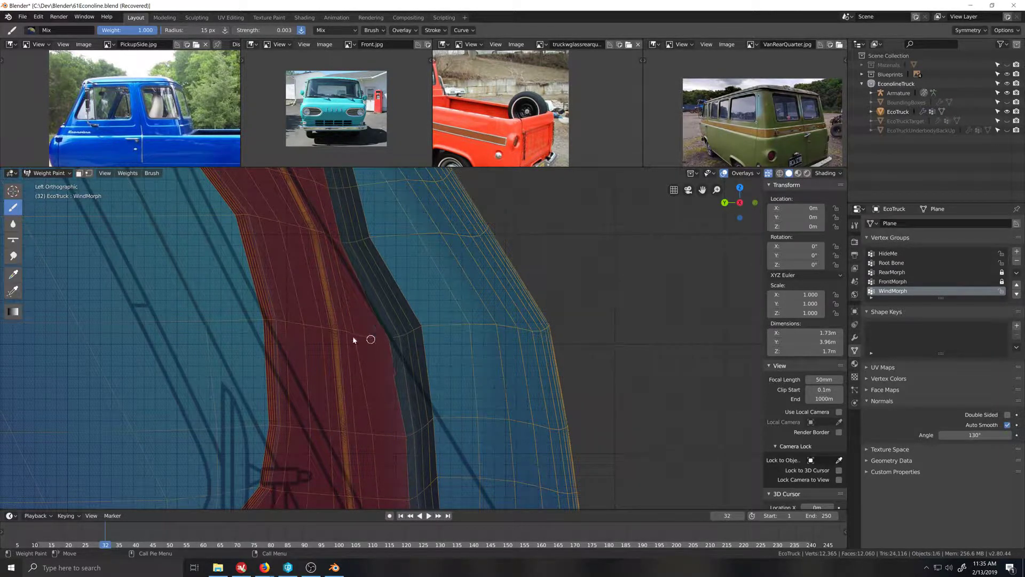
mouse_move(366, 247)
shift+middle_down()
mouse_move(419, 407)
mouse_move(420, 390)
shift+middle_up()
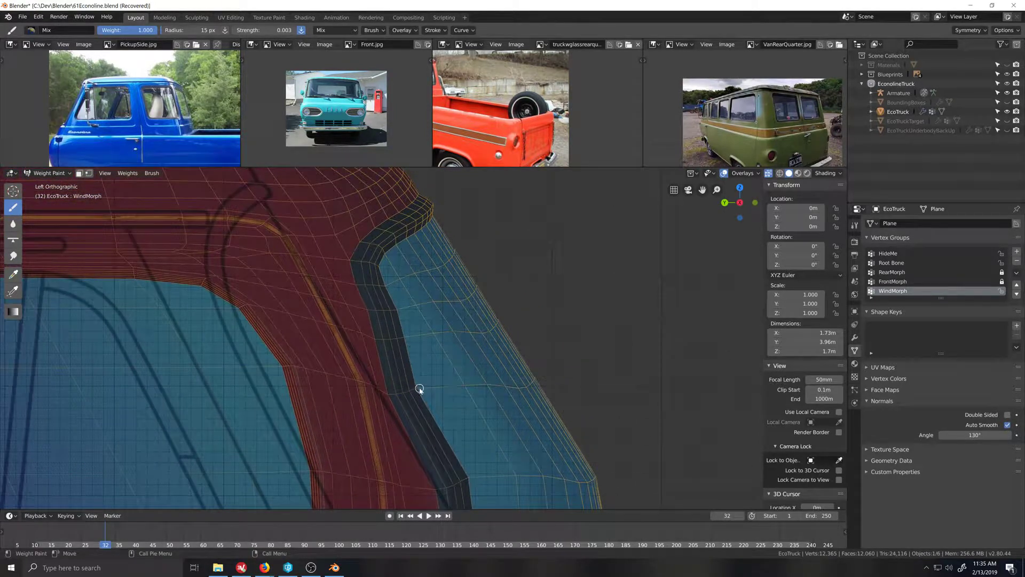
drag(419, 389, 423, 391)
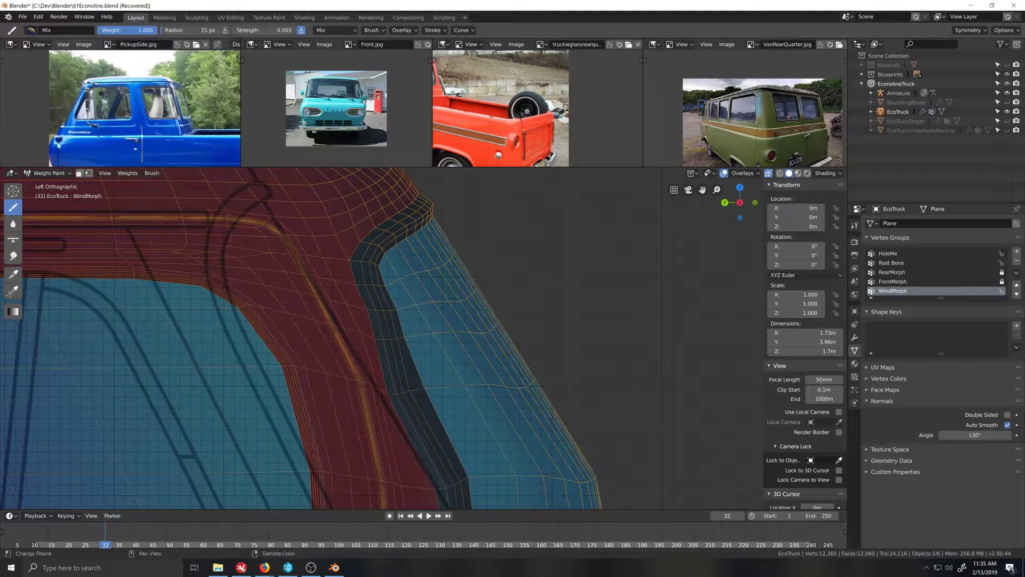
click(88, 173)
click(89, 174)
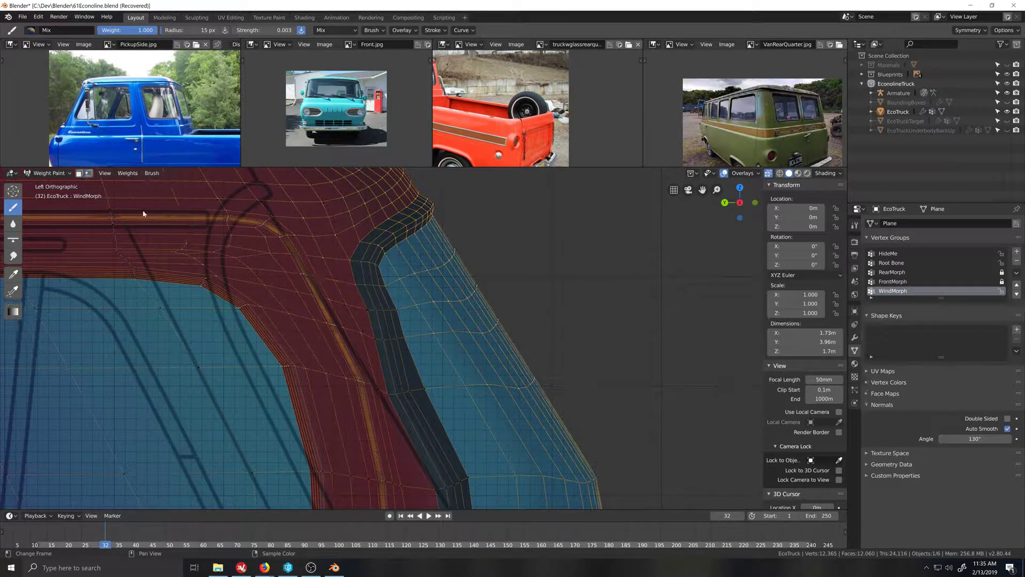
mouse_move(425, 390)
mouse_down()
mouse_move(384, 393)
mouse_move(396, 399)
mouse_up()
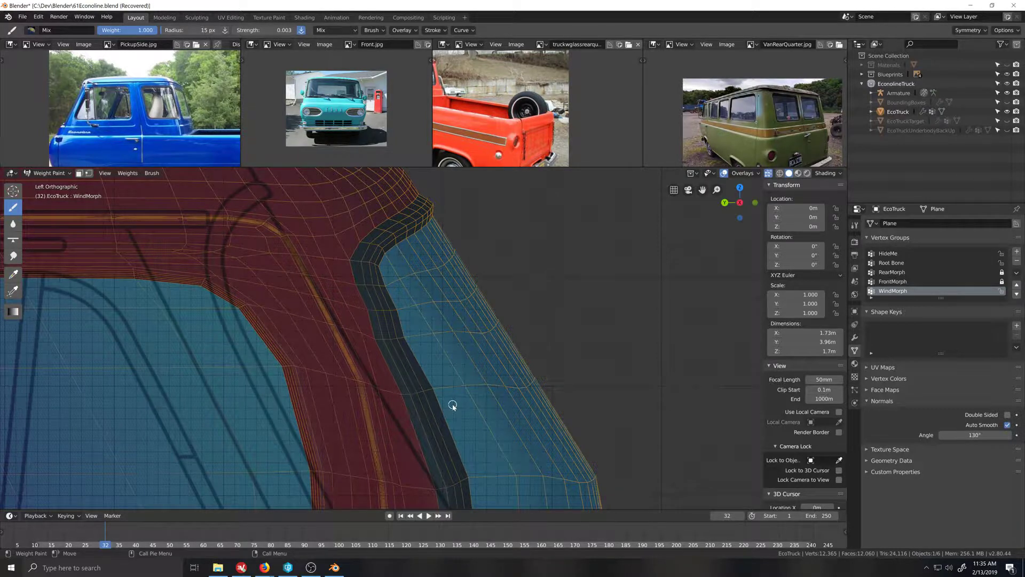
Step: In Edit Mode, circle-select the missing vertices around the side window's upper front corner, and return to Weight Paint mode
click(47, 173)
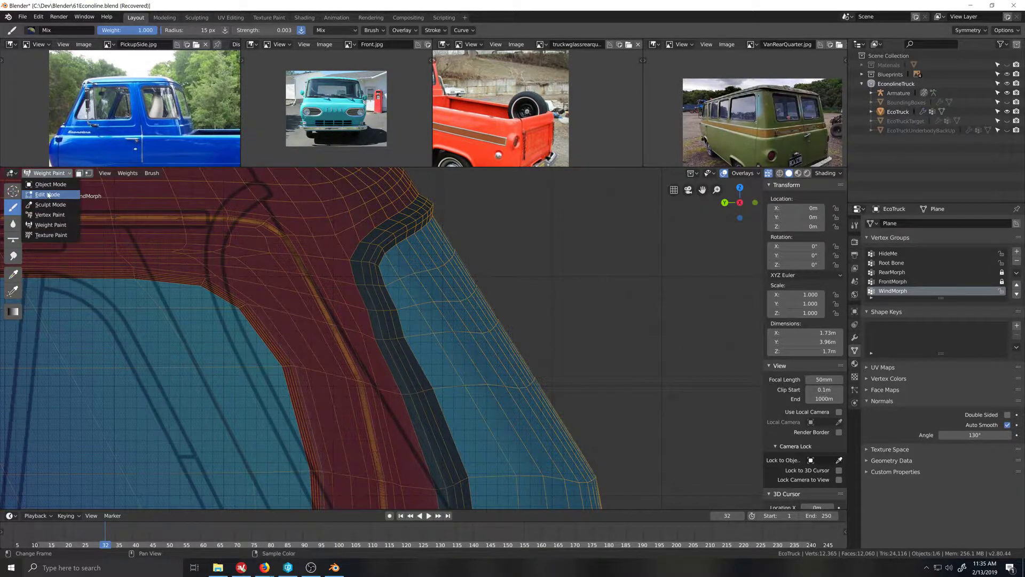
click(49, 194)
key(c)
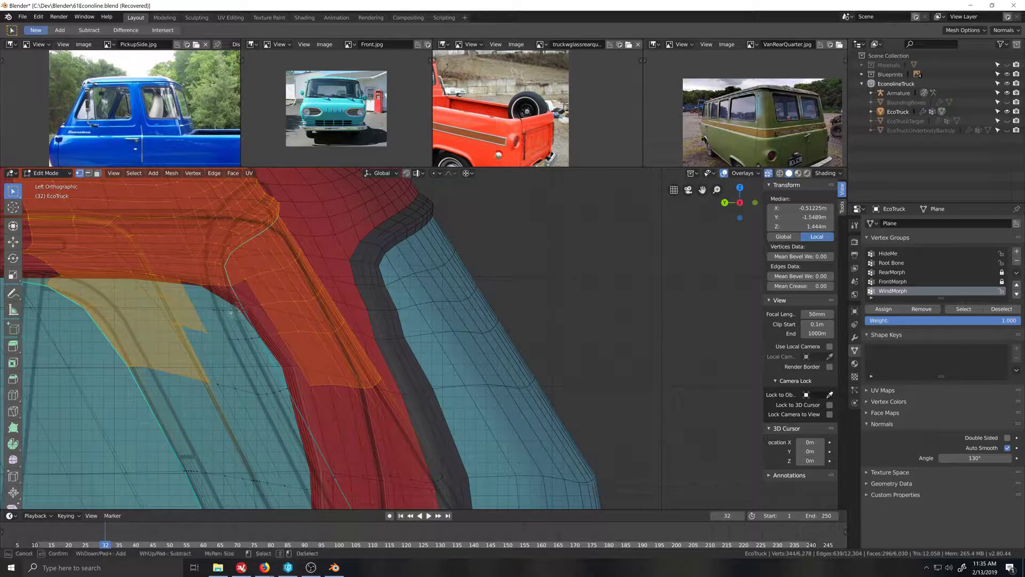
mouse_move(219, 309)
mouse_down()
mouse_move(235, 299)
mouse_move(257, 348)
mouse_move(241, 321)
mouse_move(232, 339)
mouse_move(248, 406)
mouse_move(297, 395)
mouse_move(286, 388)
mouse_up()
key(Escape)
click(47, 173)
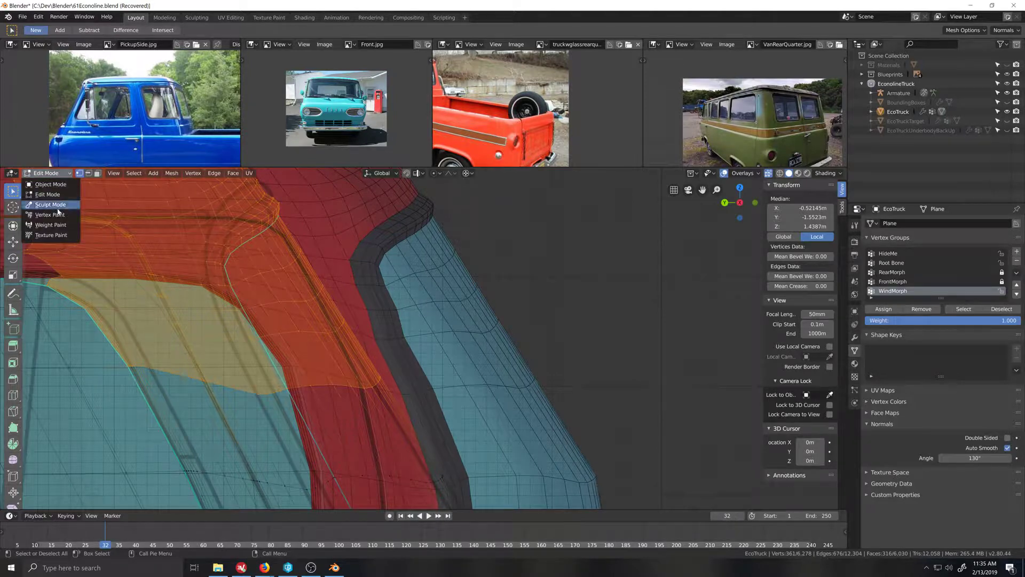
click(46, 224)
Step: Re-enable the vertex selection mask and paint WindMorph weight around the front roof corner with a 500 px brush at 0.003 strength
scroll(355, 394, down, 3)
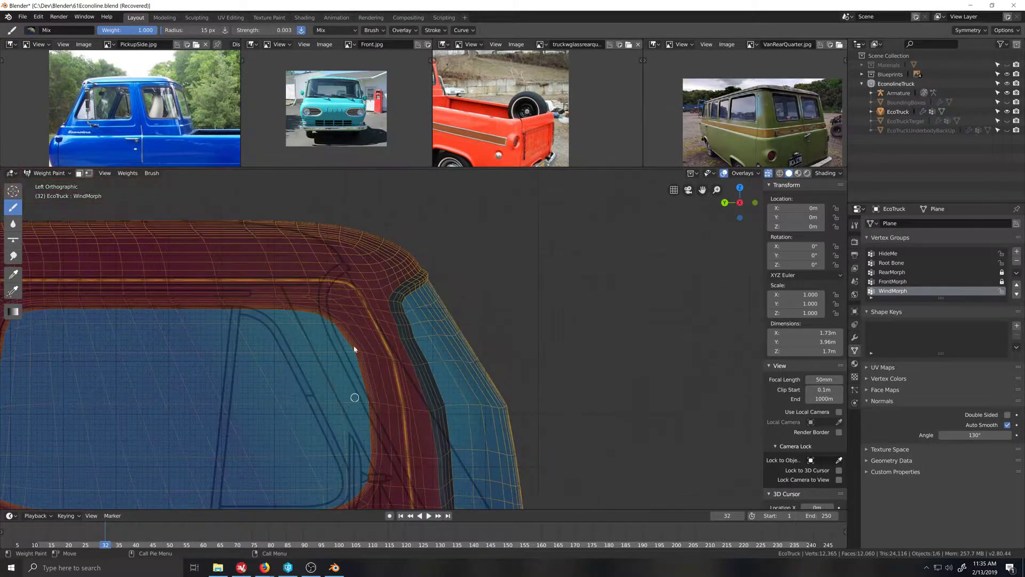
click(89, 173)
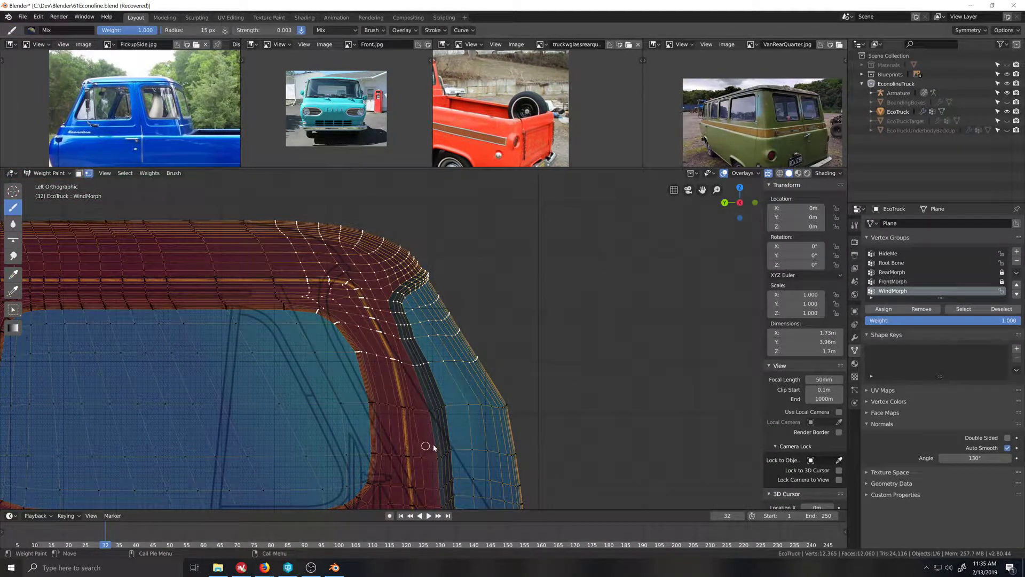
scroll(430, 442, down, 2)
scroll(430, 443, up, 1)
scroll(430, 444, down, 2)
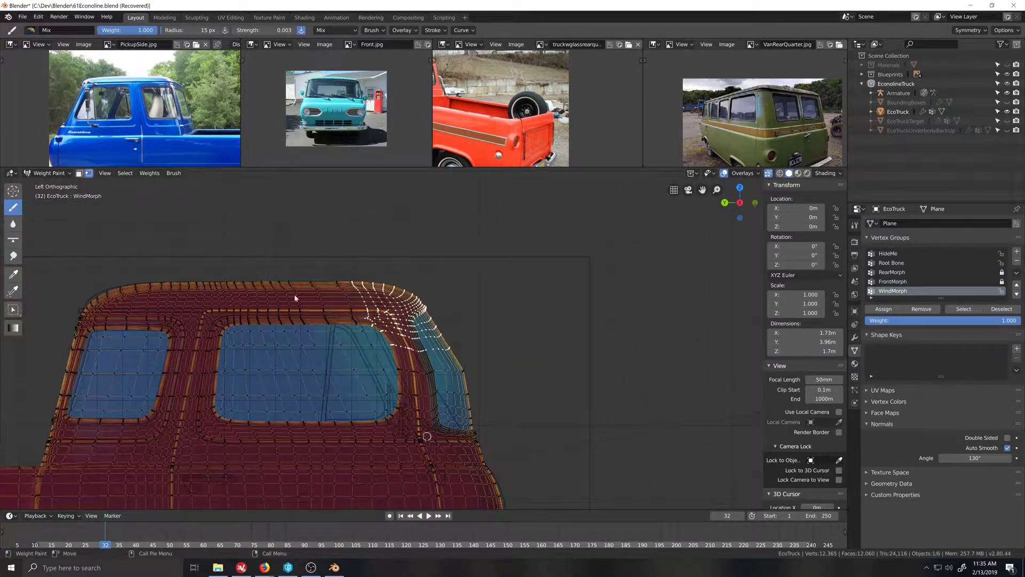
click(185, 30)
text(50)
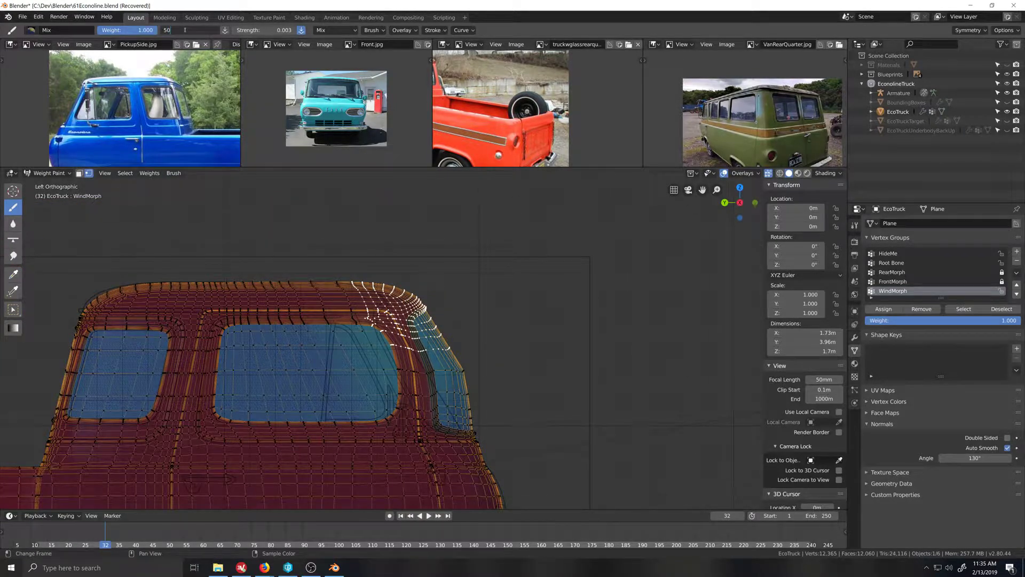
text(0)
key(Return)
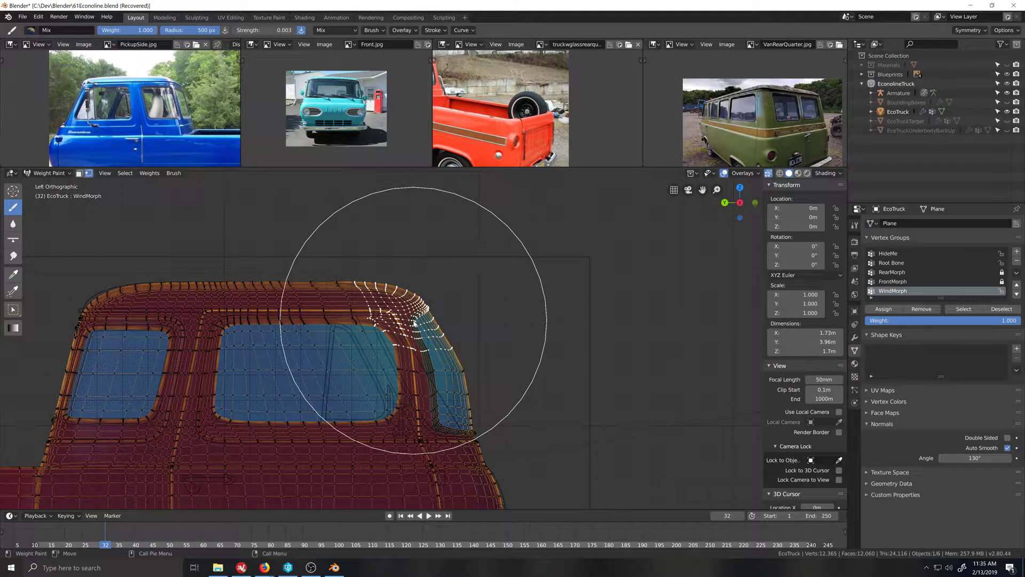
scroll(414, 323, up, 3)
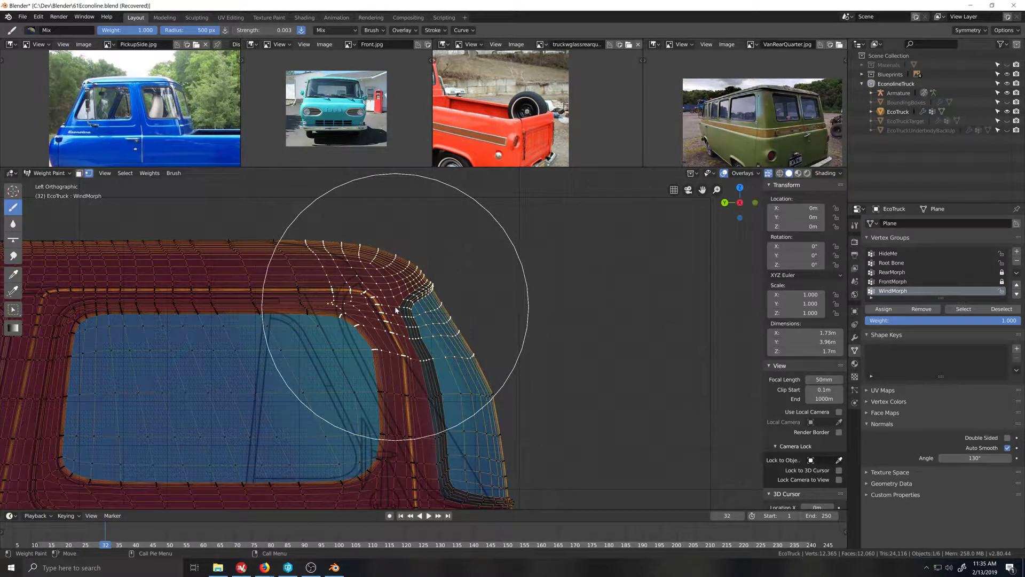
Step: In Edit Mode, circle-deselect the lowest masked vertices on the side window glass near its upper front corner, and return to Weight Paint mode
click(48, 173)
click(48, 196)
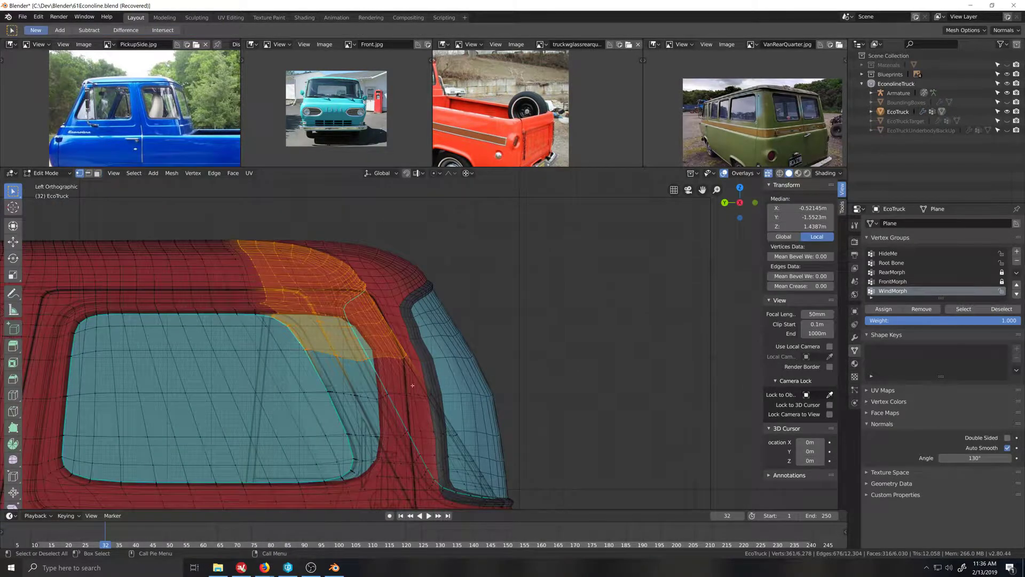
scroll(331, 363, up, 2)
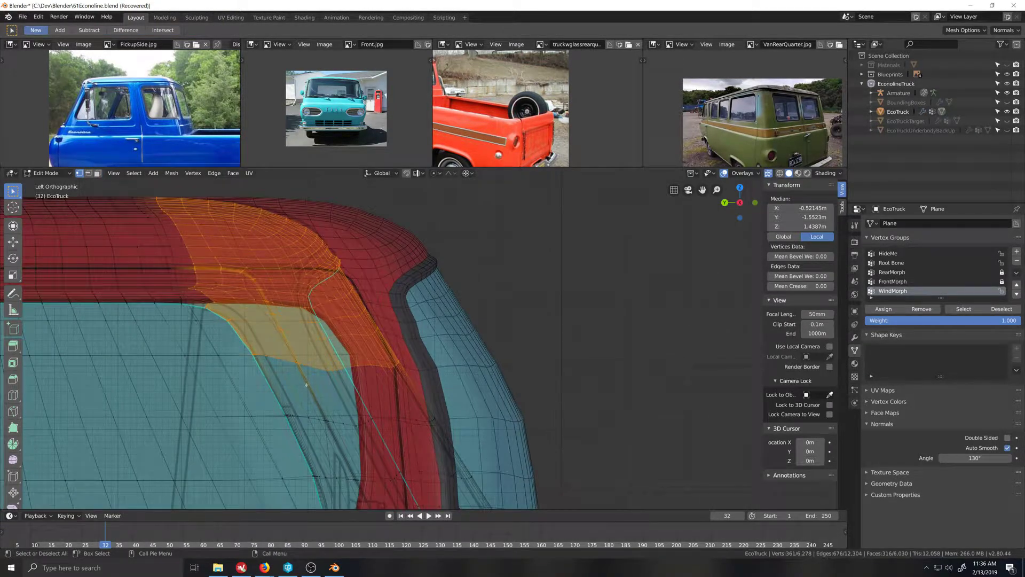
scroll(397, 383, up, 2)
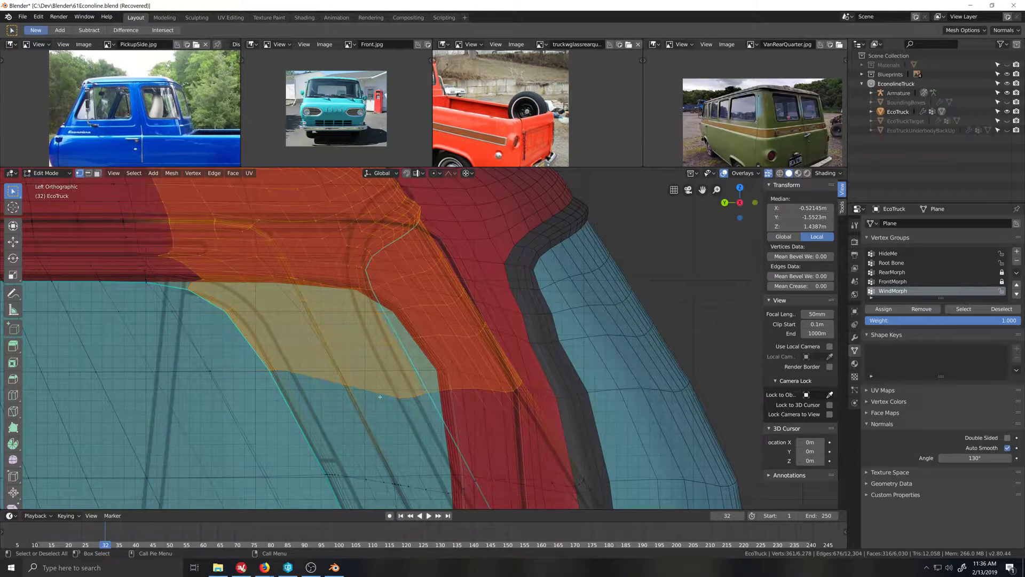
key(c)
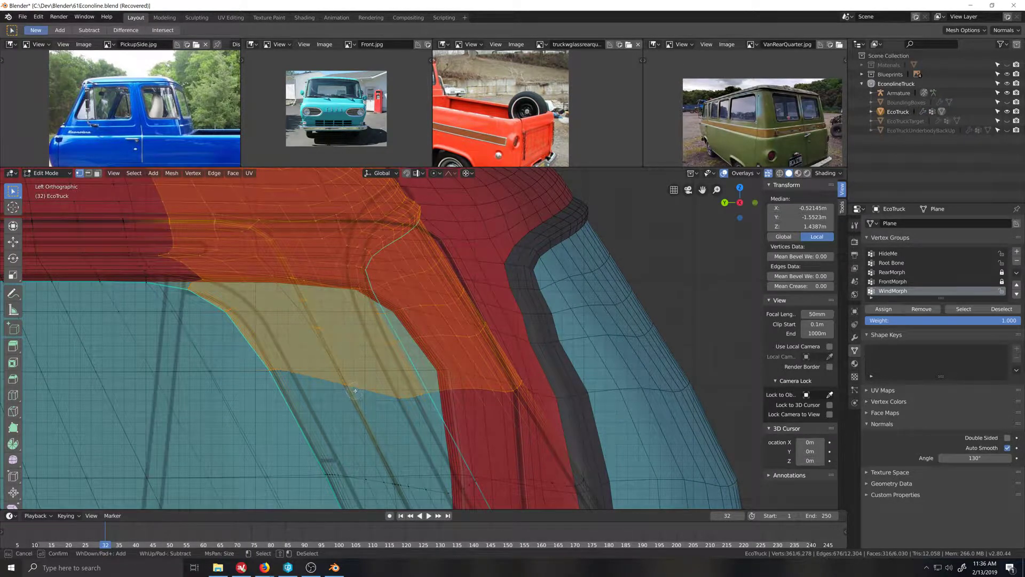
mouse_move(355, 391)
middle_down()
mouse_move(328, 352)
mouse_move(267, 369)
middle_up()
key(Escape)
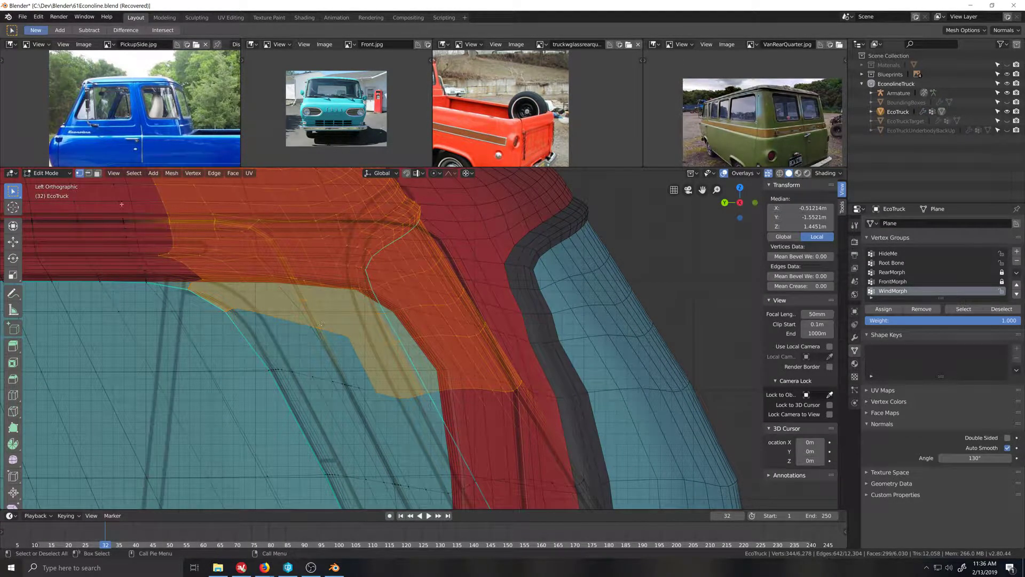
click(48, 173)
click(48, 223)
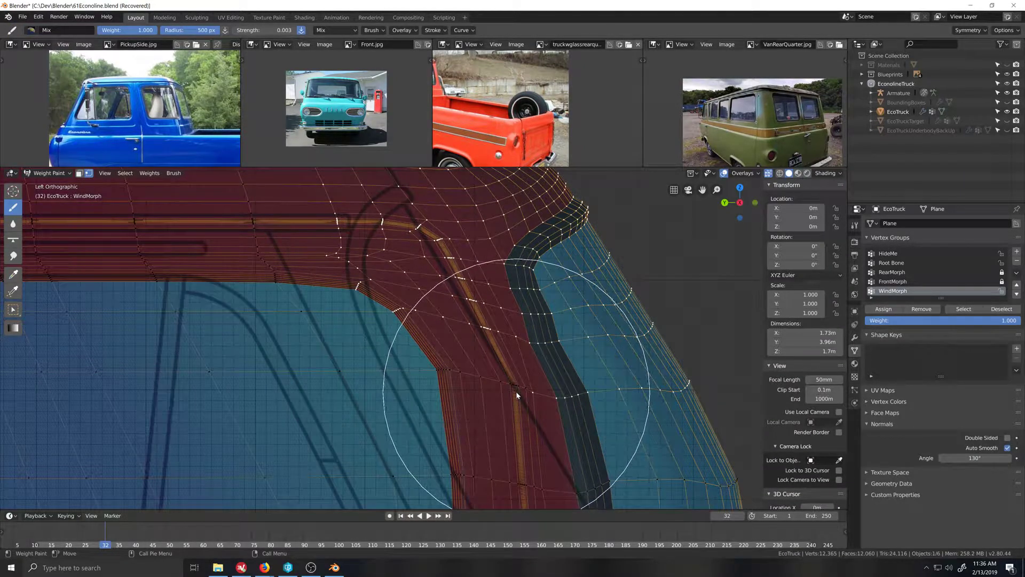
Step: In Edit Mode, deselect the stray glass vertex below the side window's upper front corner, and return to Weight Paint mode
scroll(516, 391, down, 3)
scroll(507, 391, down, 3)
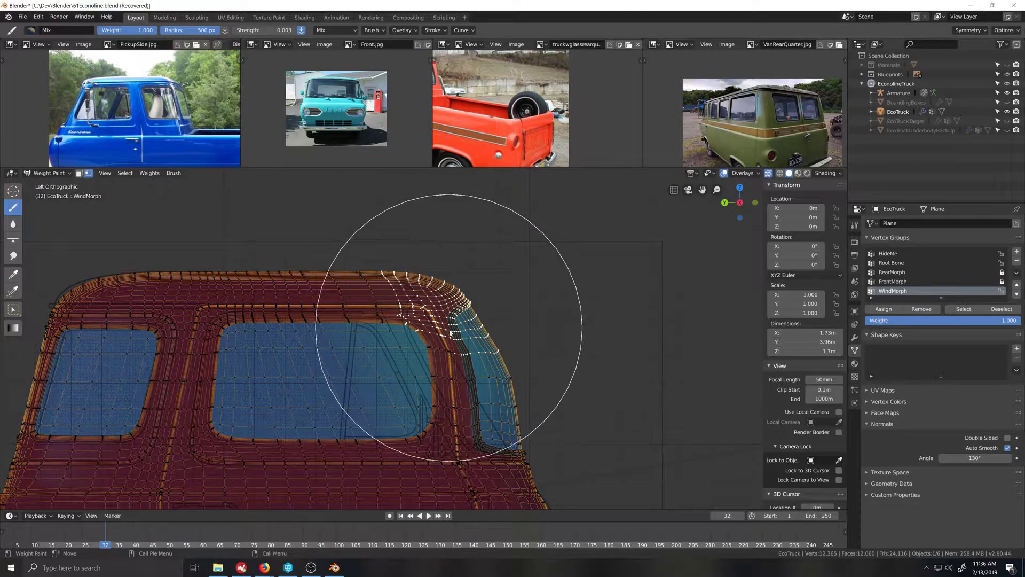
scroll(449, 326, up, 4)
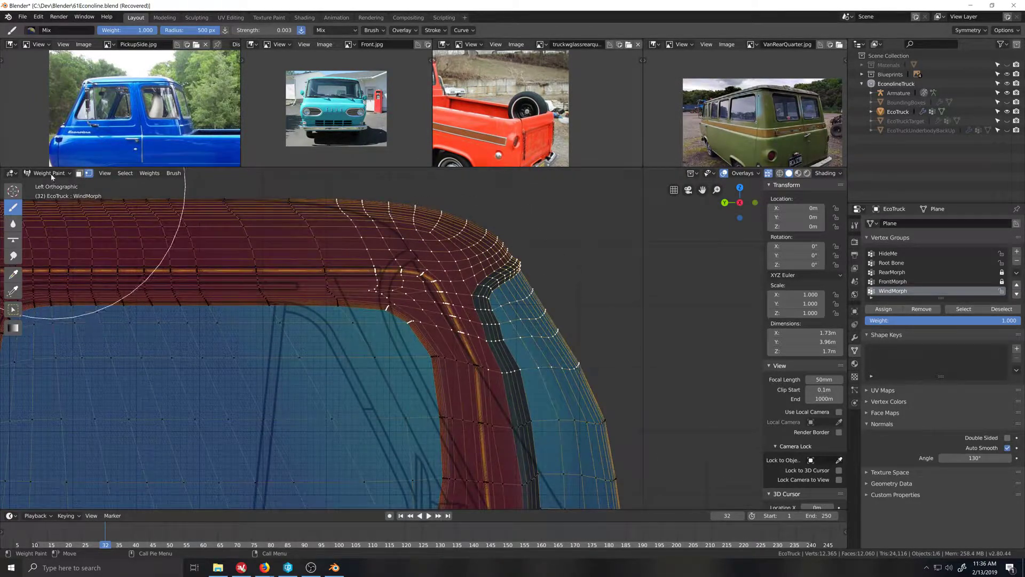
click(48, 173)
click(47, 194)
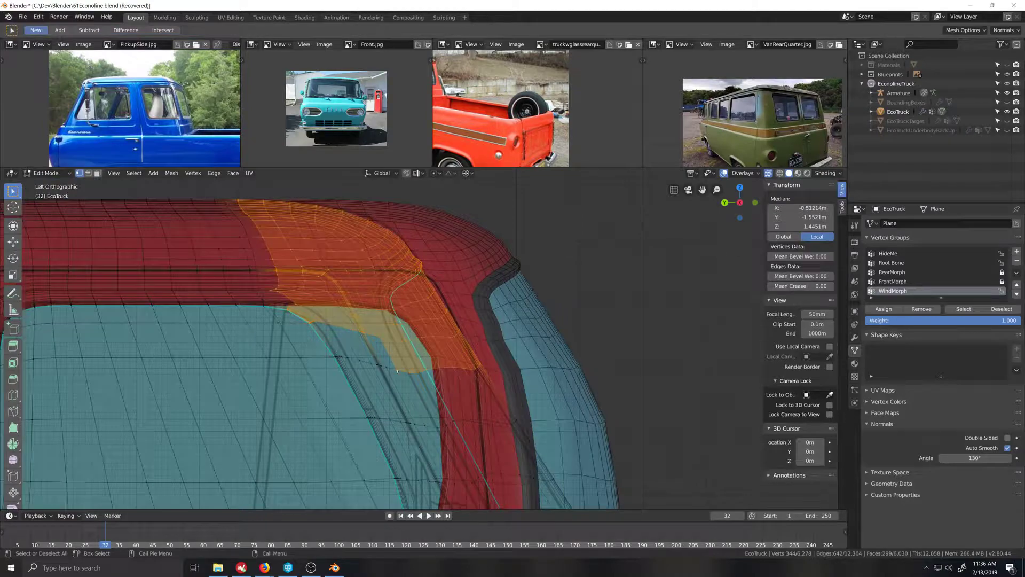
click(47, 173)
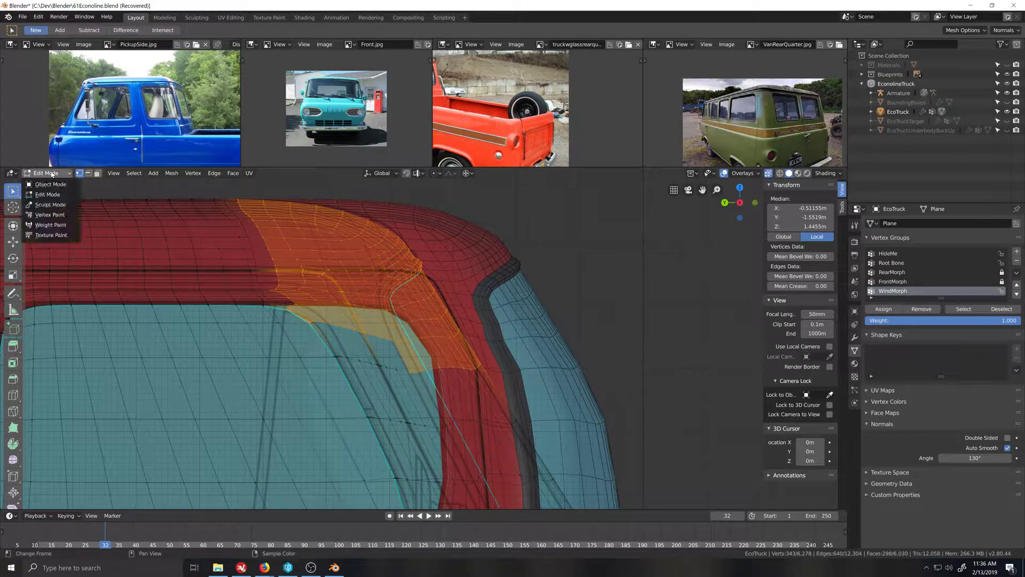
click(58, 224)
key(ctrl+KP_3)
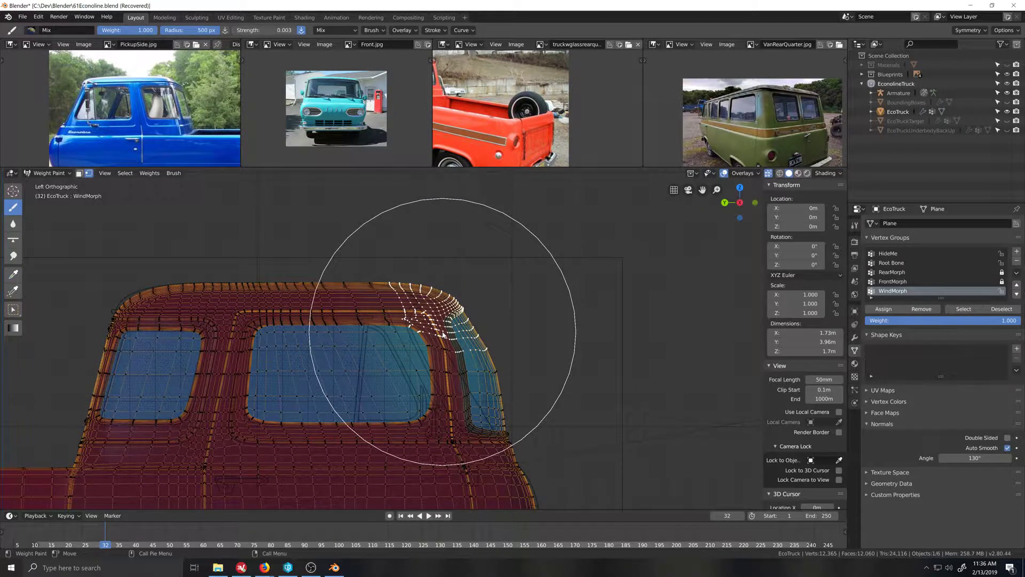
Step: Add vertices midway down the side window's front edge to the mask and paint WindMorph weight around the roof corner at 0.001 strength
scroll(454, 348, up, 4)
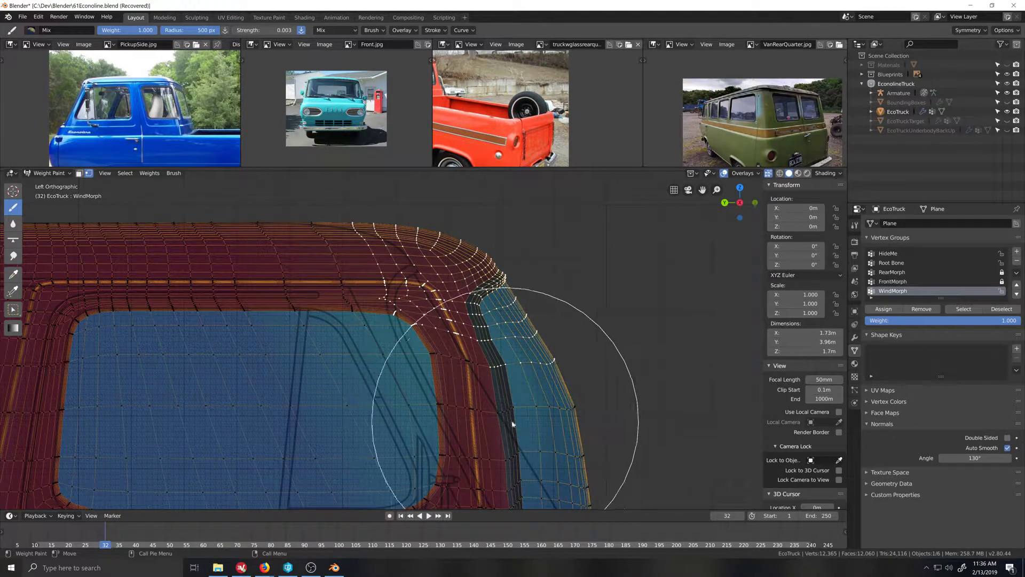
click(52, 174)
click(51, 195)
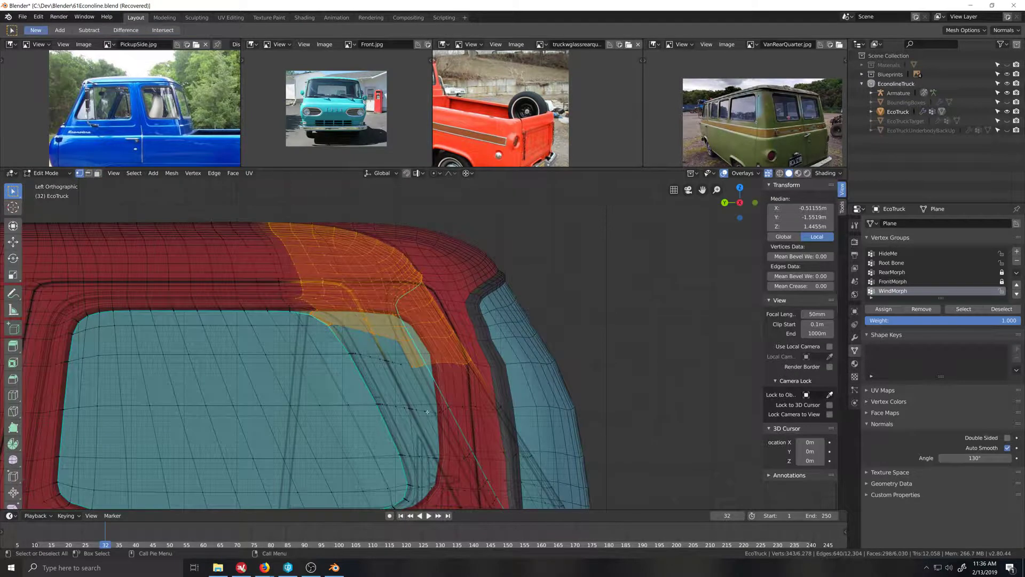
key(c)
click(444, 414)
right_click(444, 414)
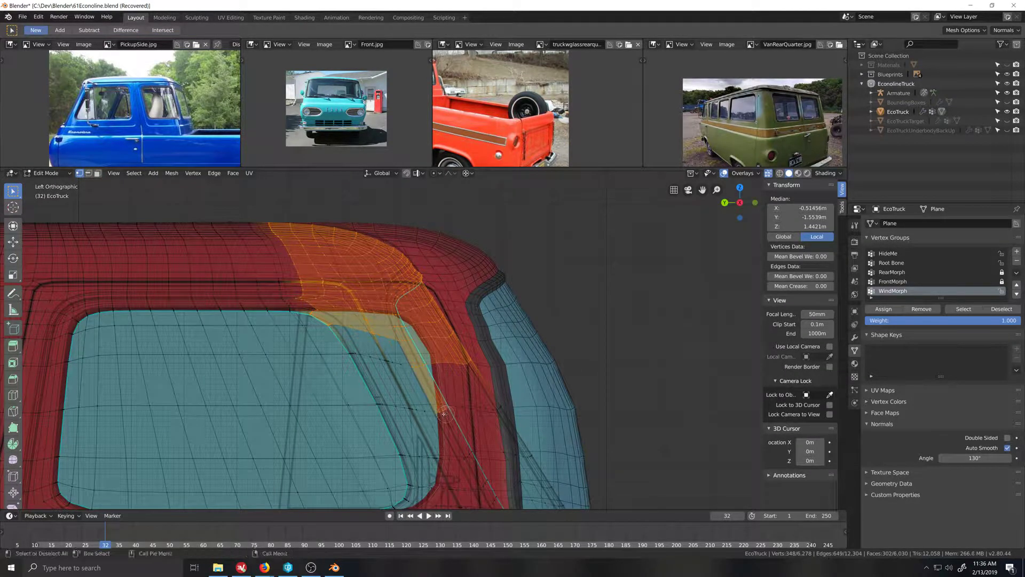
click(52, 175)
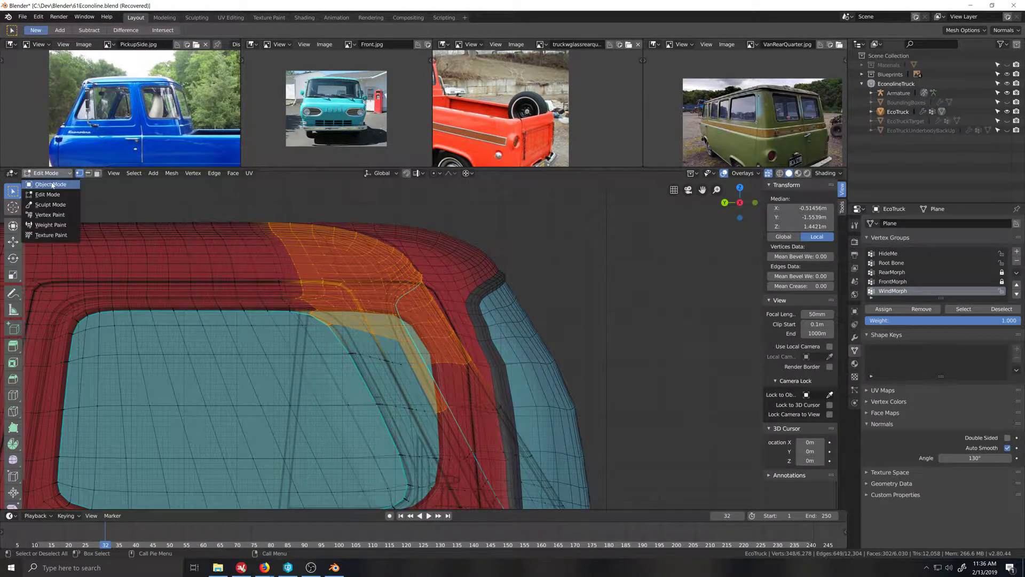
click(51, 225)
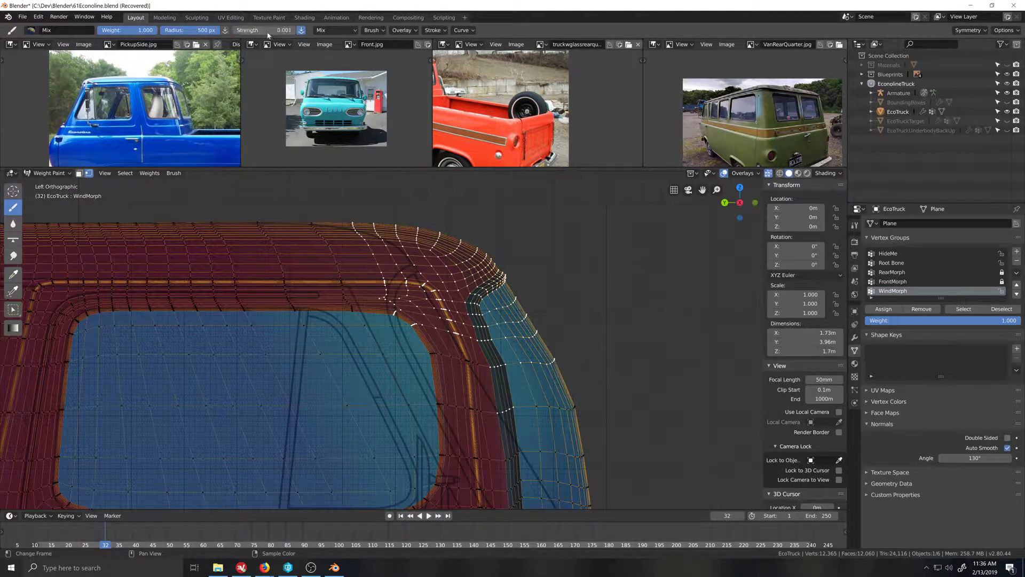
scroll(589, 265, down, 4)
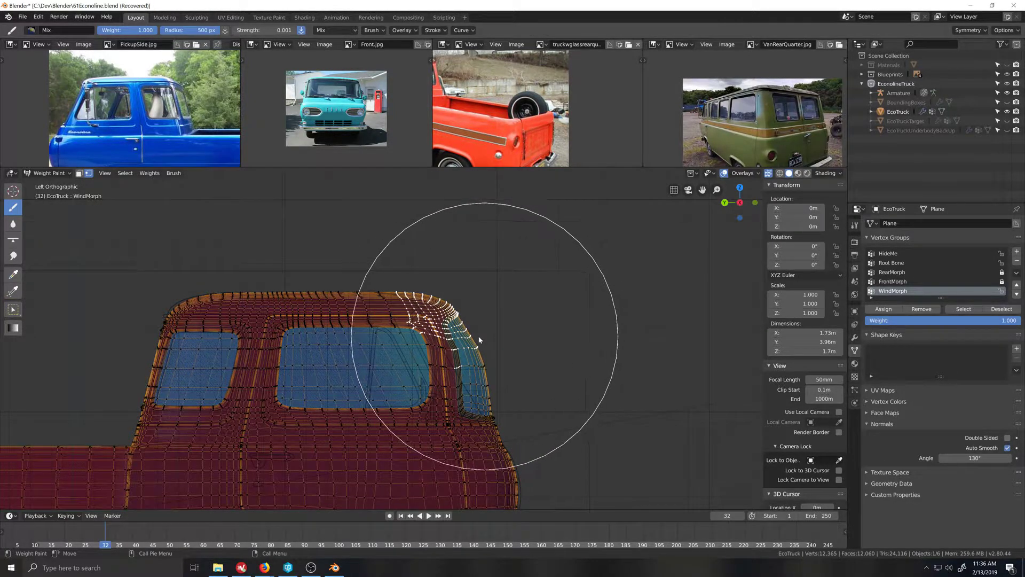
scroll(478, 339, up, 4)
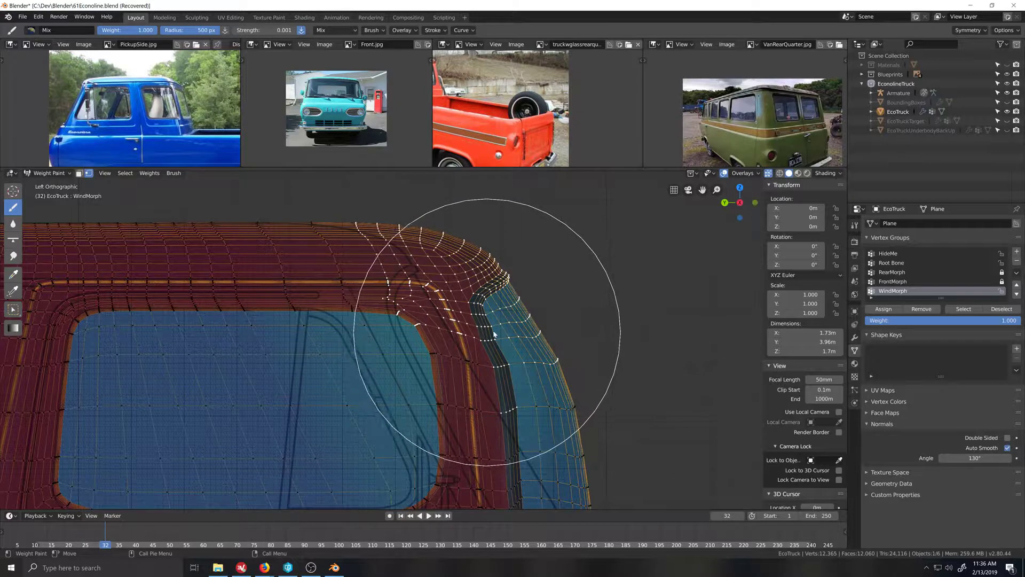
Step: In Edit Mode, circle-deselect the added vertices midway down the side window's front edge, and return to Weight Paint mode
click(48, 173)
click(47, 194)
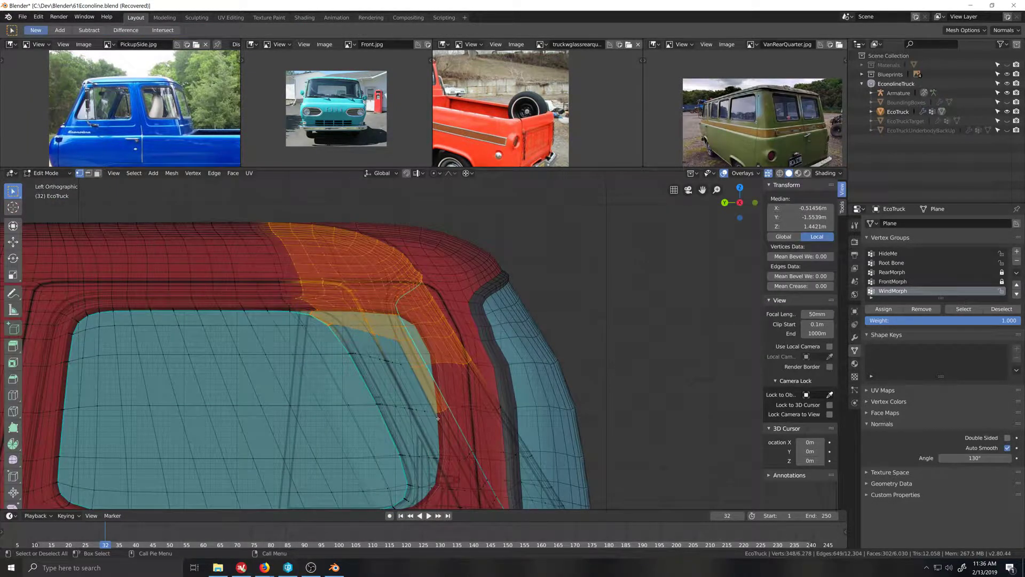
ctrl+drag(436, 419, 450, 407)
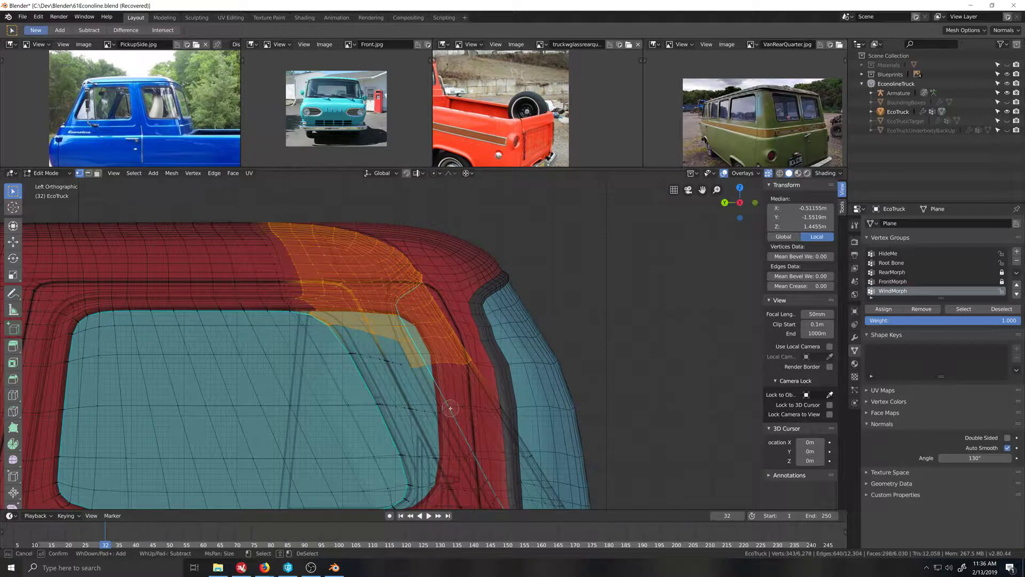
click(47, 173)
click(49, 221)
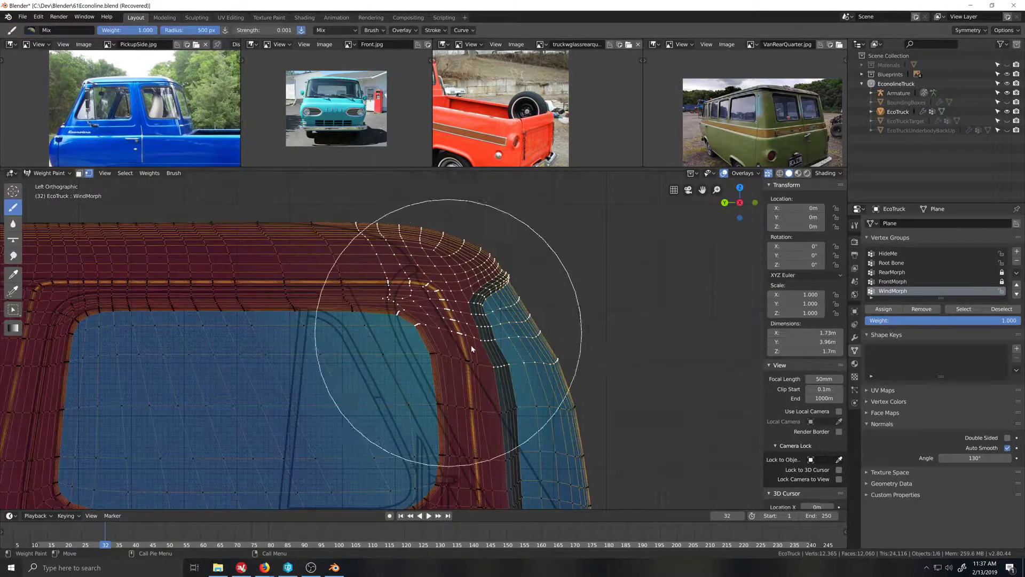
Step: In Edit Mode, circle-deselect the lowest remaining masked vertices at the side window's upper front corner, and return to Weight Paint mode
scroll(471, 348, down, 3)
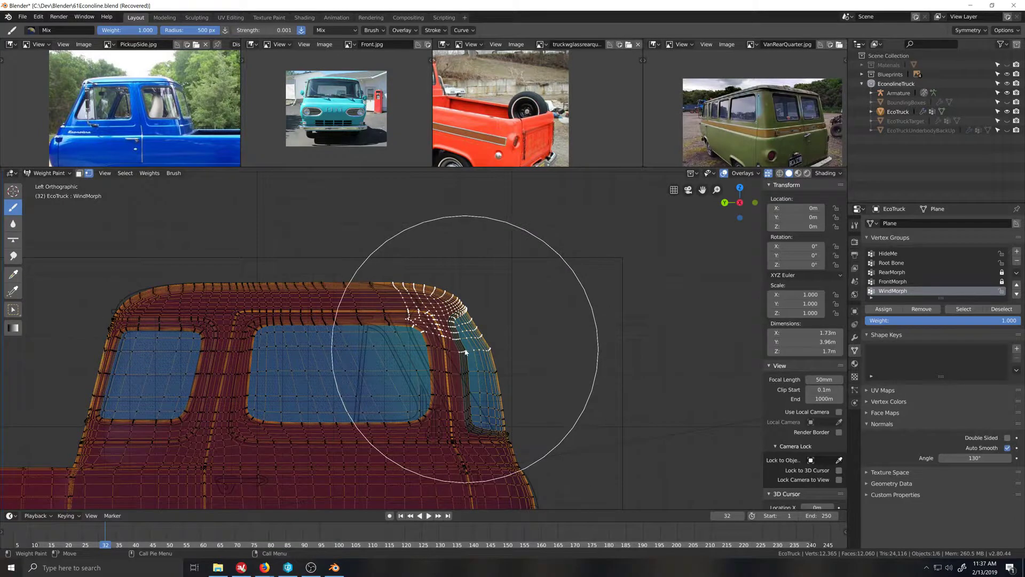
scroll(451, 328, up, 3)
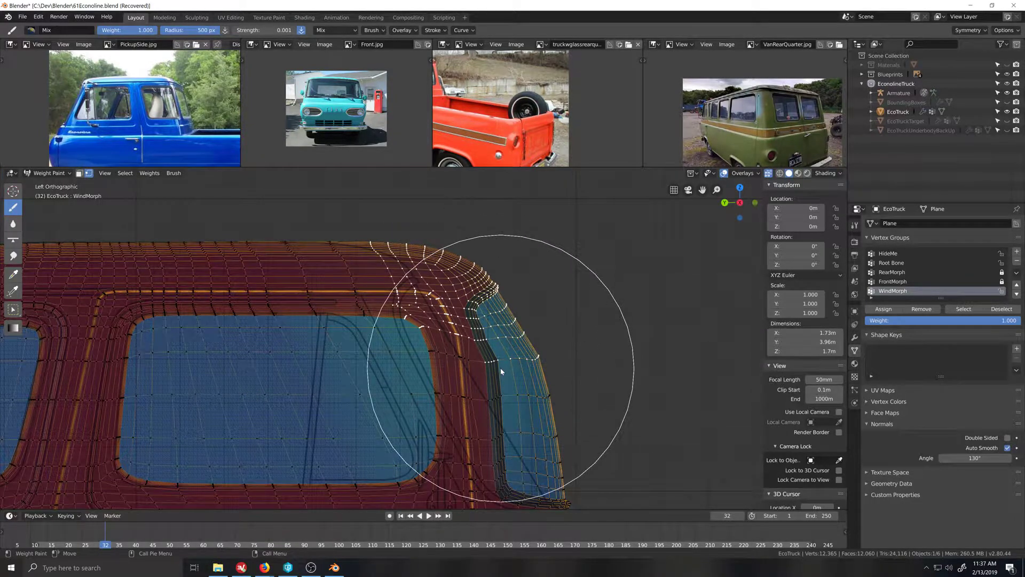
click(49, 173)
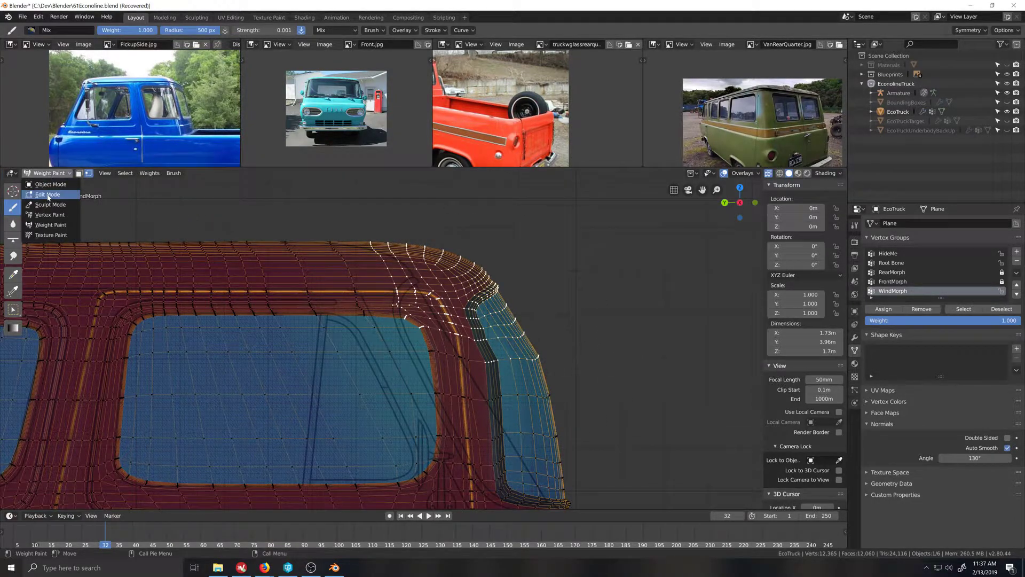
click(48, 196)
key(c)
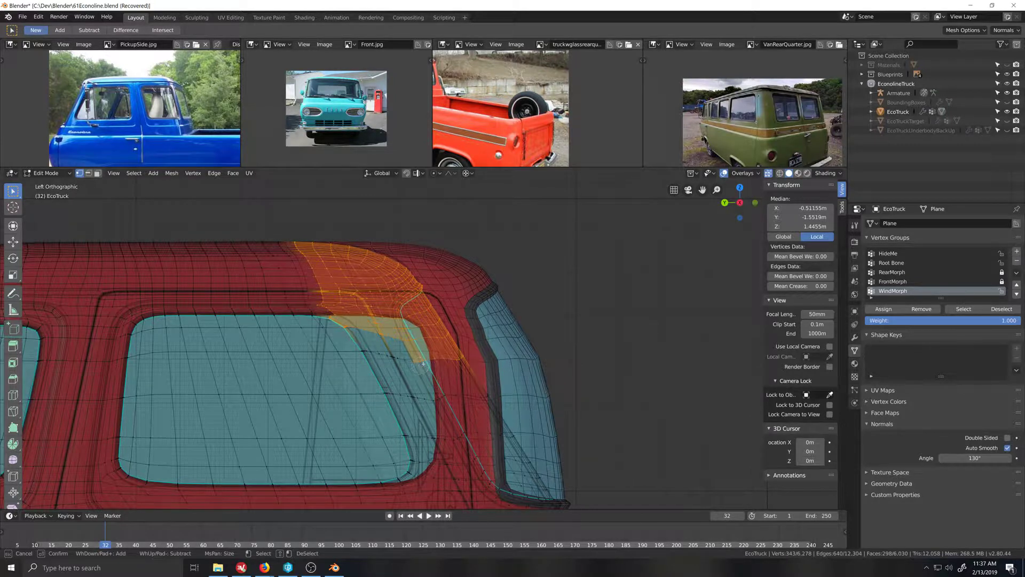
key(Escape)
click(47, 173)
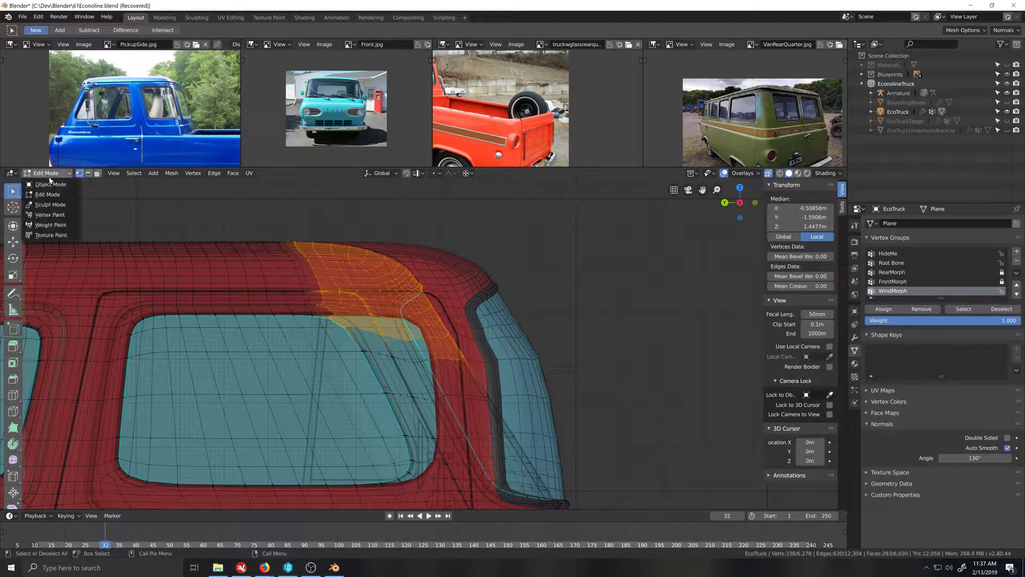
click(53, 224)
Step: Paint WindMorph weight lightly over the masked front roof corner with the 500 px brush at 0.001 strength
scroll(387, 281, down, 6)
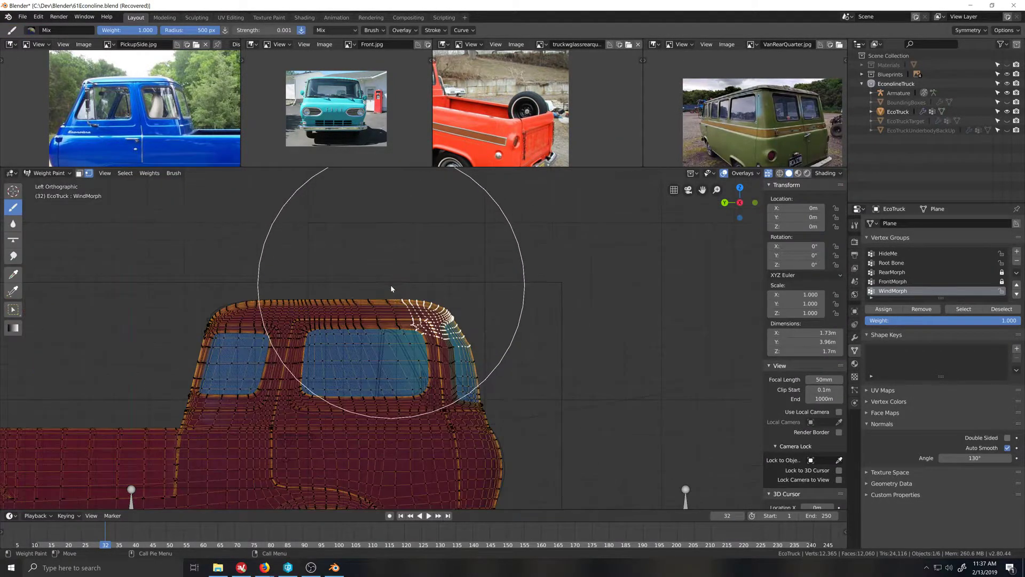
scroll(462, 318, up, 4)
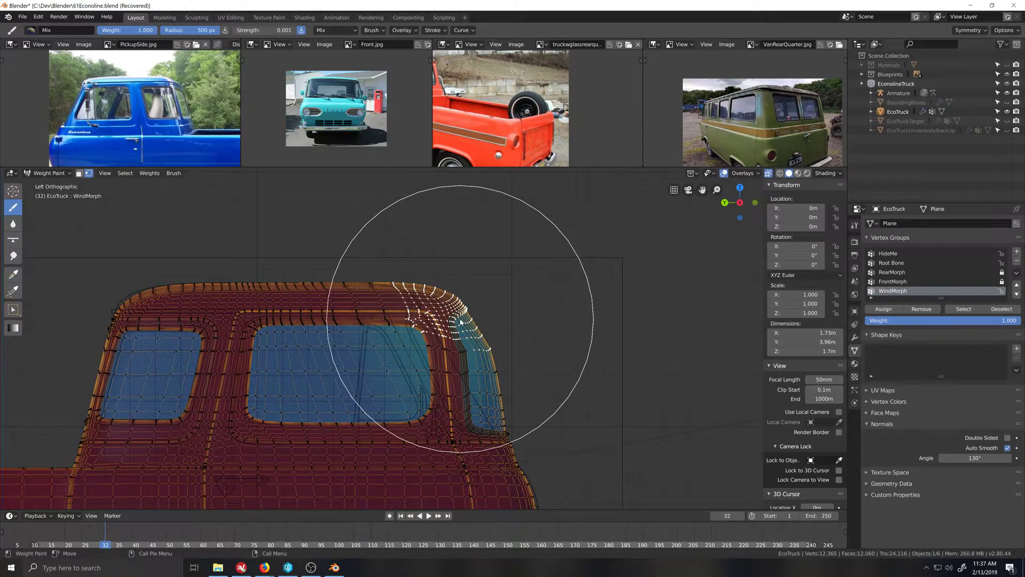
scroll(460, 321, up, 3)
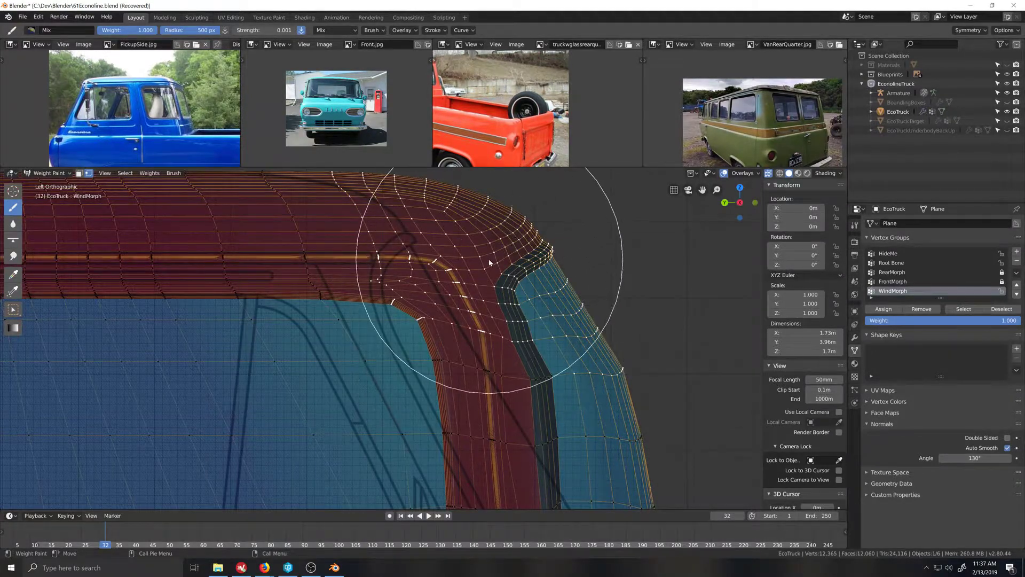
scroll(470, 299, down, 3)
scroll(496, 385, up, 3)
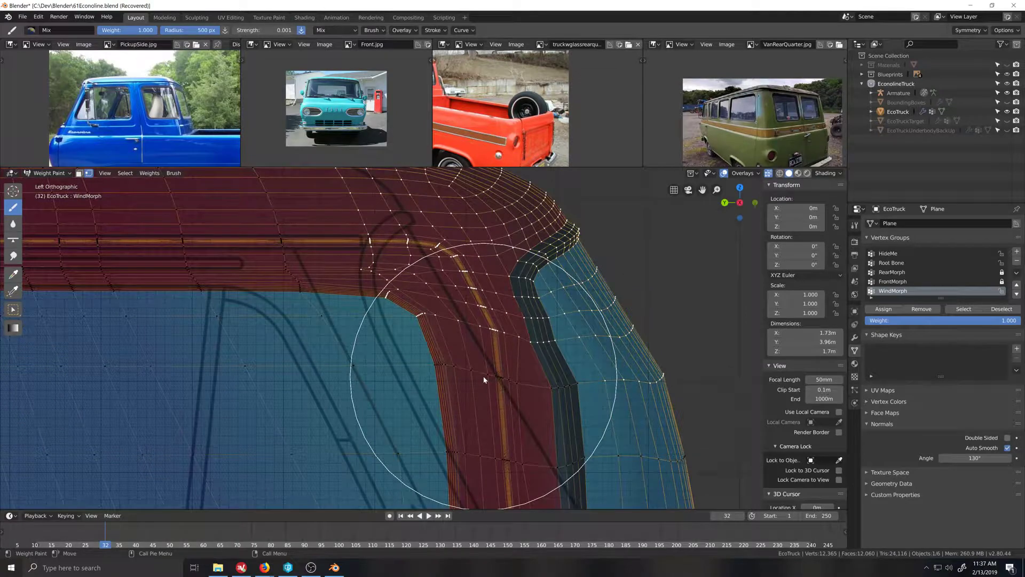
scroll(483, 380, down, 2)
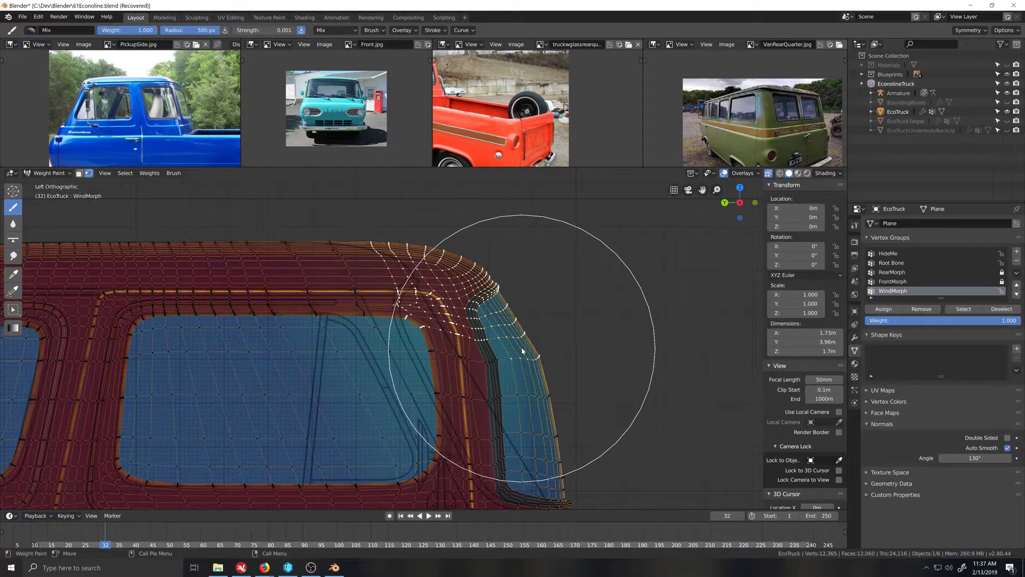
Step: In Edit Mode, deselect the lowest masked vertices on the front pillar beside the side window's upper front corner
click(47, 173)
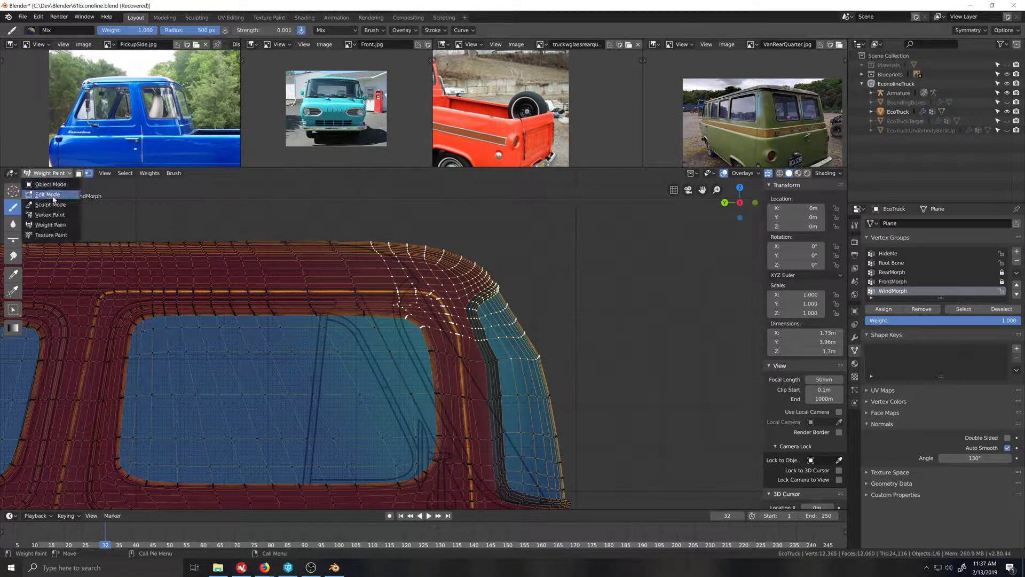
click(47, 194)
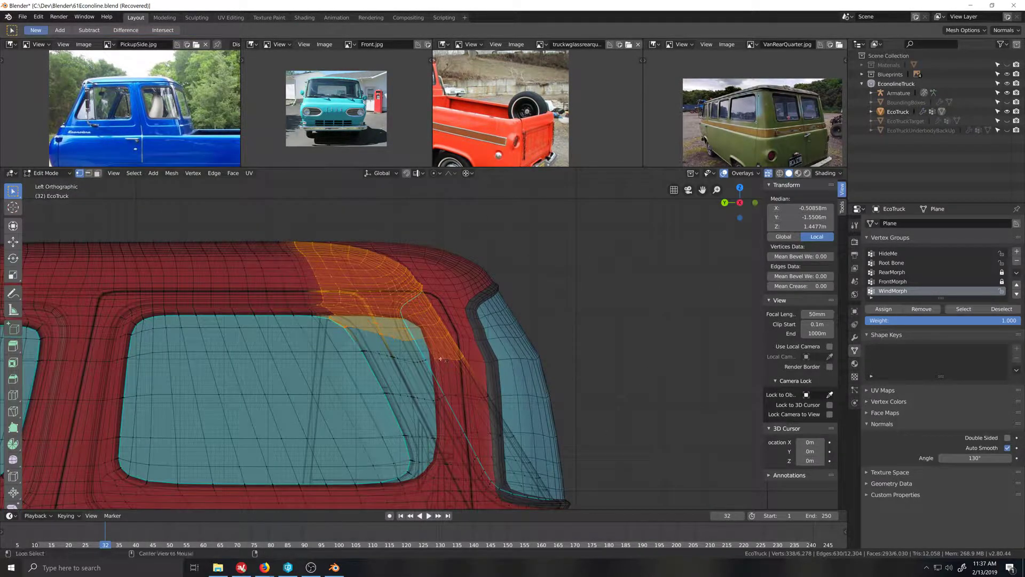
alt+shift+click(442, 363)
click(46, 173)
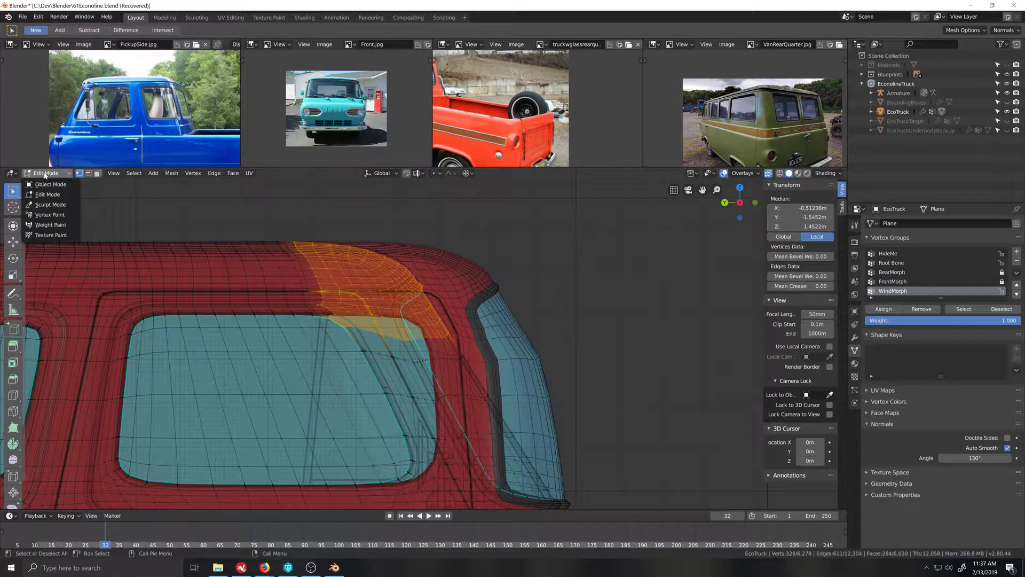
click(52, 195)
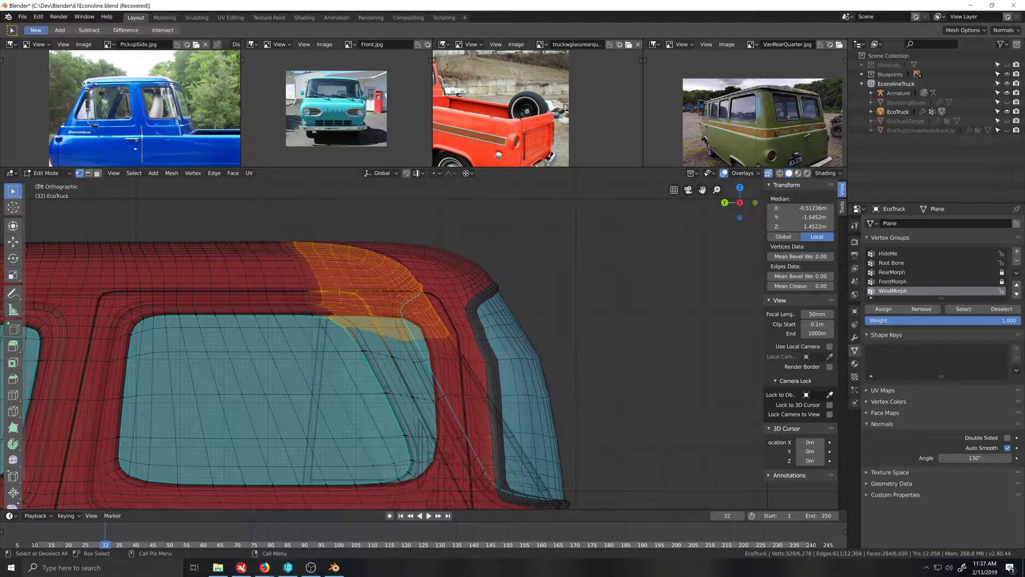
Step: Return to Weight Paint mode and lightly paint WindMorph weight over the masked front roof corner at 0.001 strength
click(49, 174)
click(54, 223)
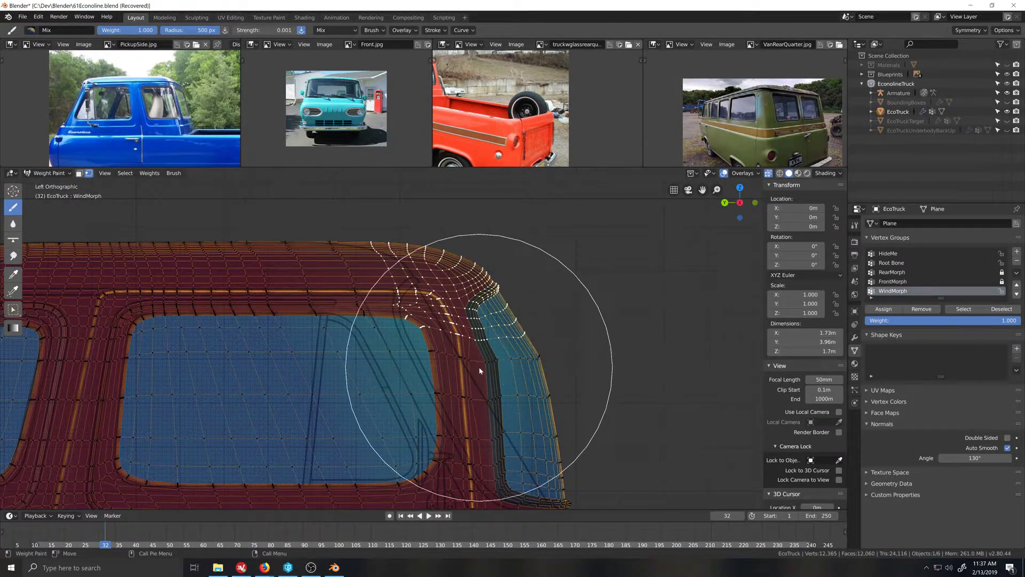
scroll(480, 370, down, 3)
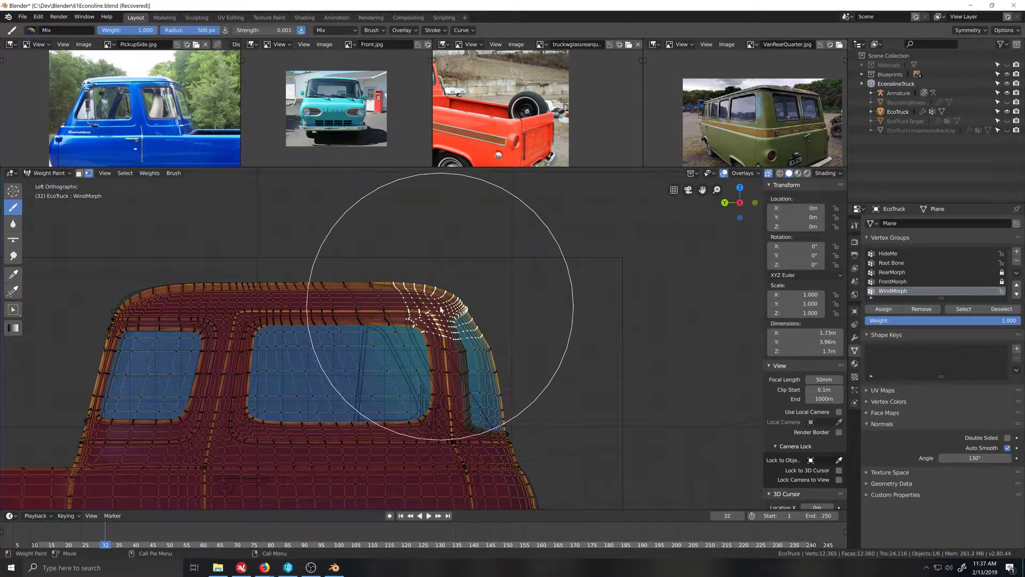
scroll(401, 336, up, 5)
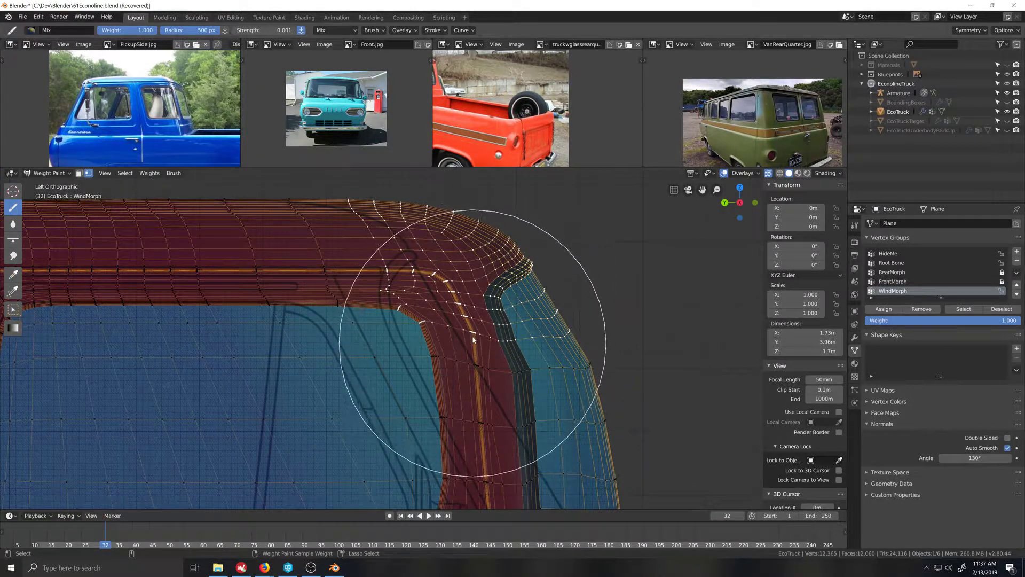
shift+middle_drag(487, 335, 416, 337)
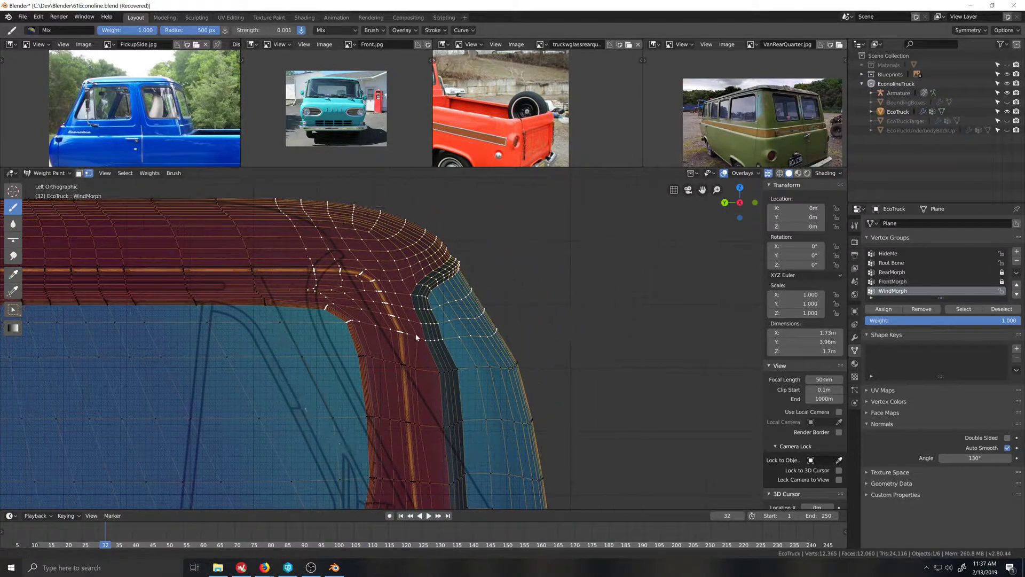
Step: In Edit Mode, circle-deselect the masked vertices extending over the side window glass behind its upper front corner
click(63, 174)
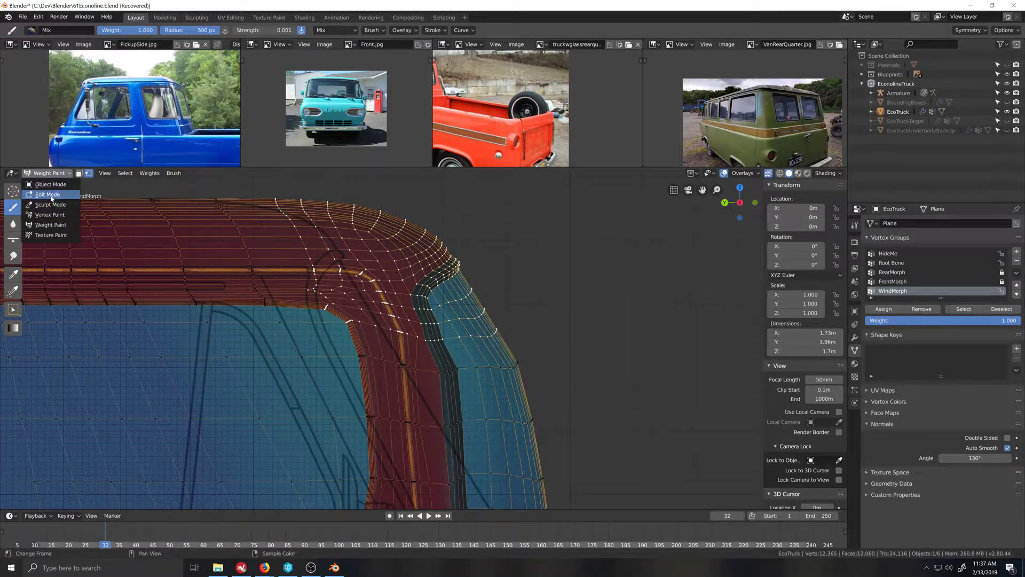
click(47, 194)
scroll(261, 346, up, 5)
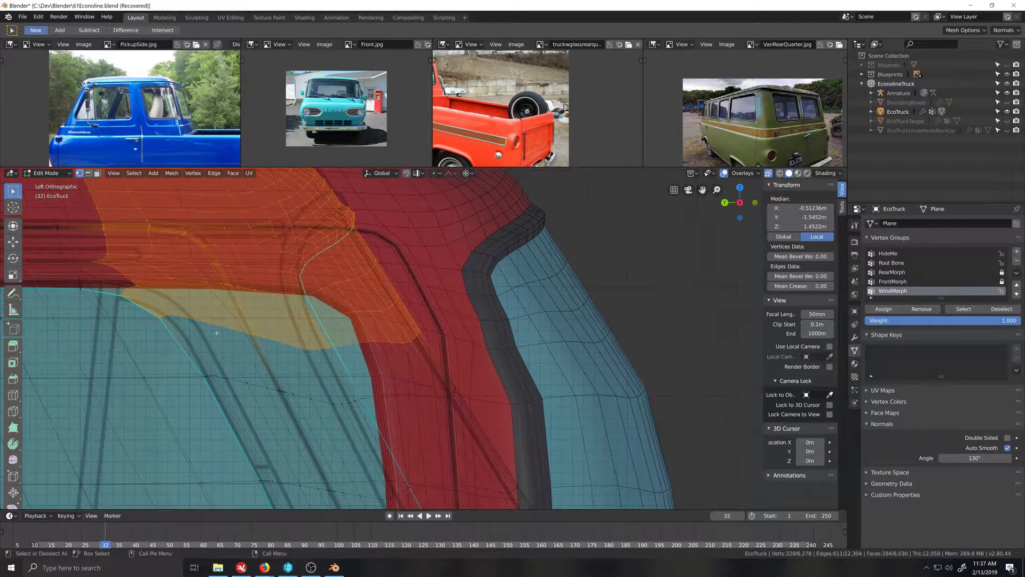
key(c)
middle_drag(161, 322, 234, 333)
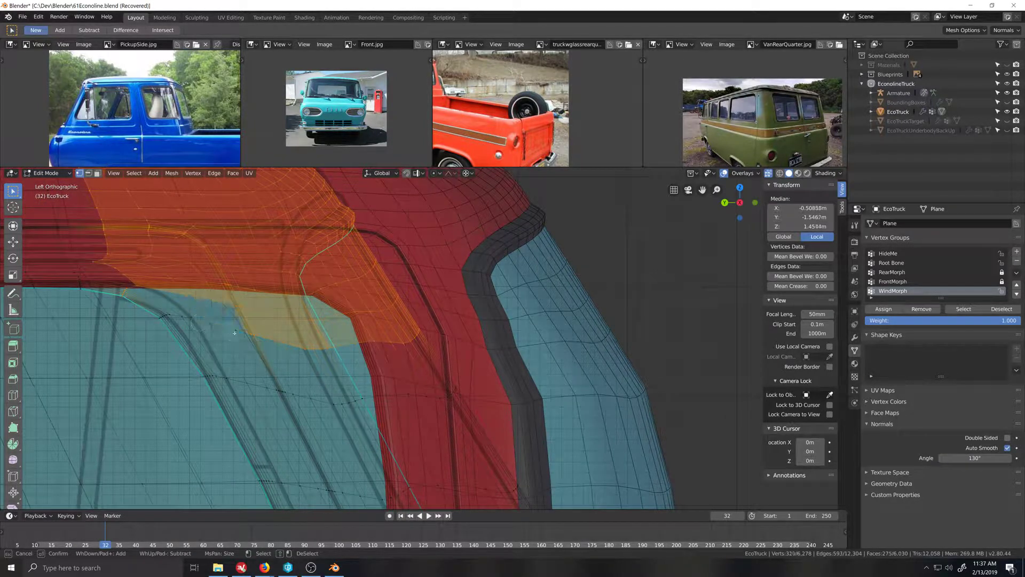
key(Escape)
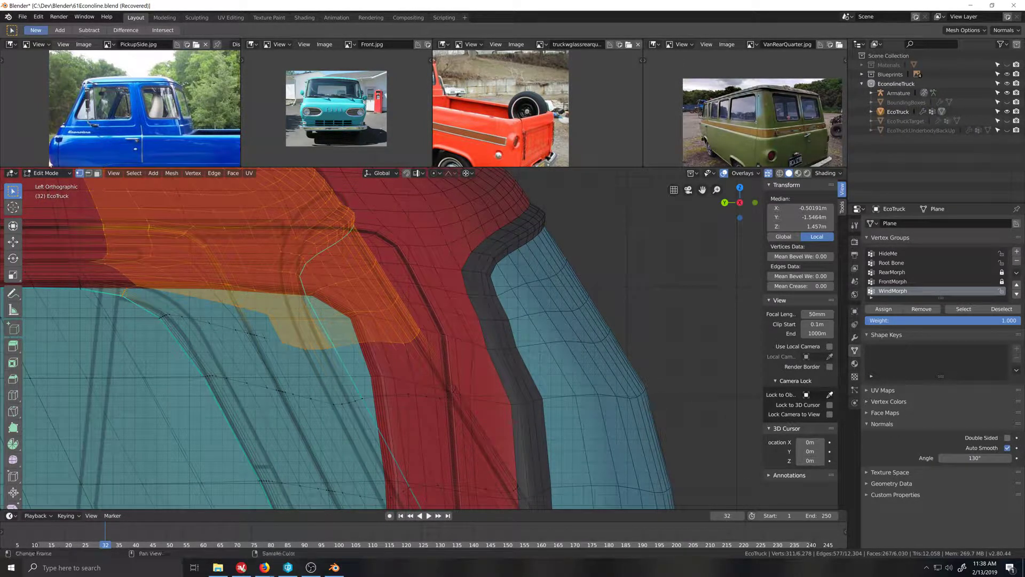
click(47, 173)
click(51, 225)
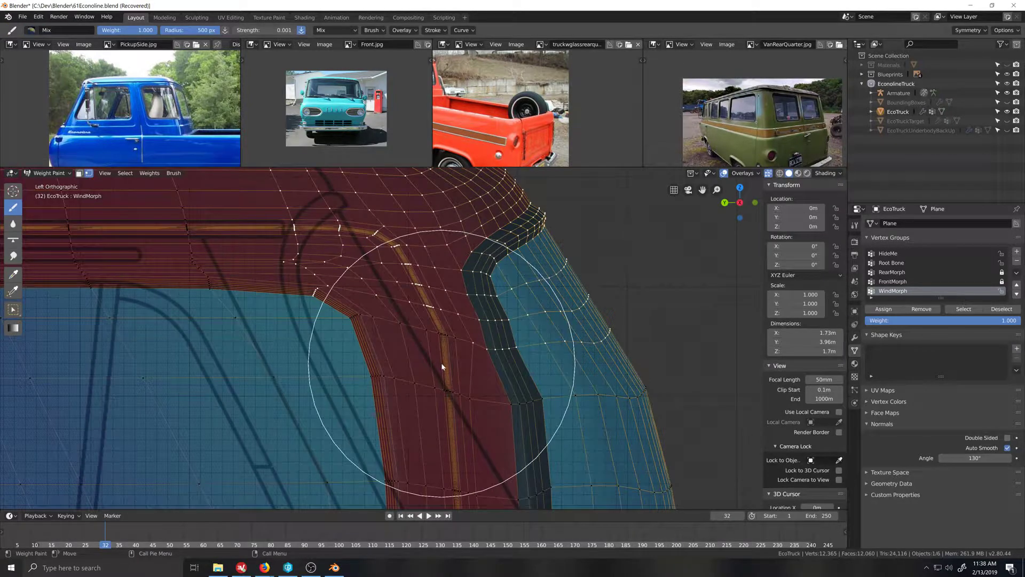
click(53, 173)
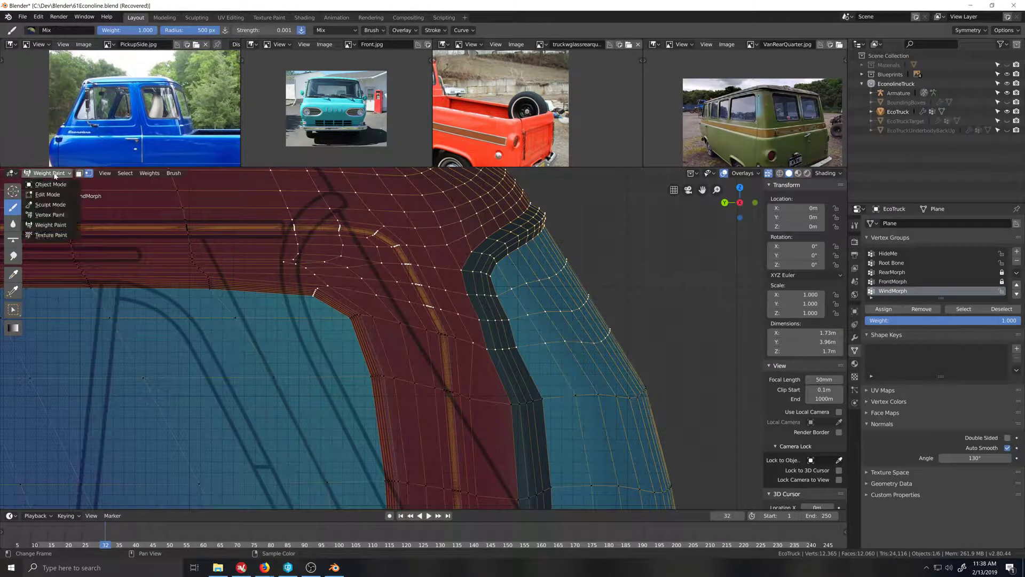
click(50, 195)
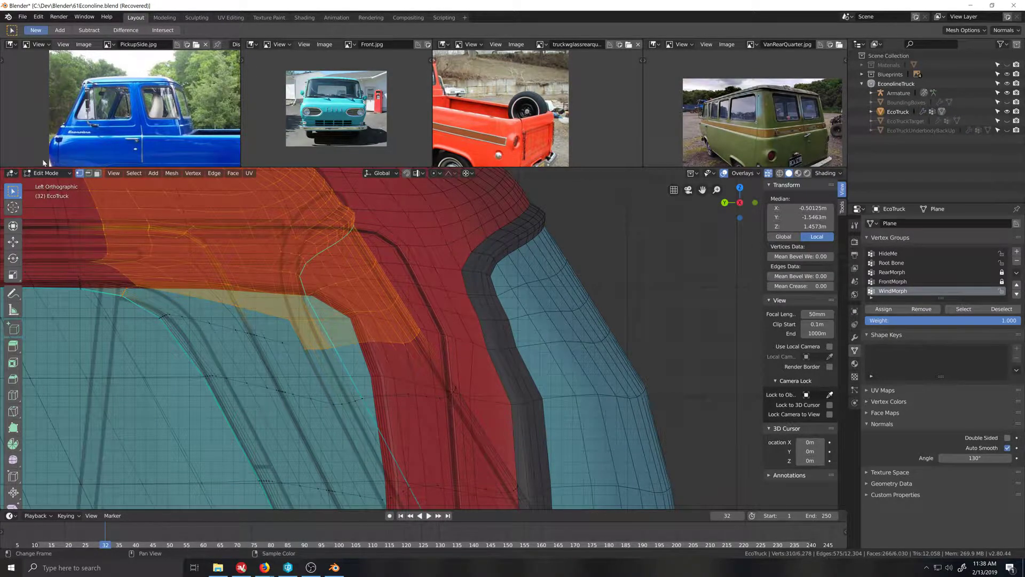
Step: Switch back to Weight Paint mode and brush WindMorph weight at 0.001 strength over the trimmed roof corner mask
click(48, 174)
click(50, 225)
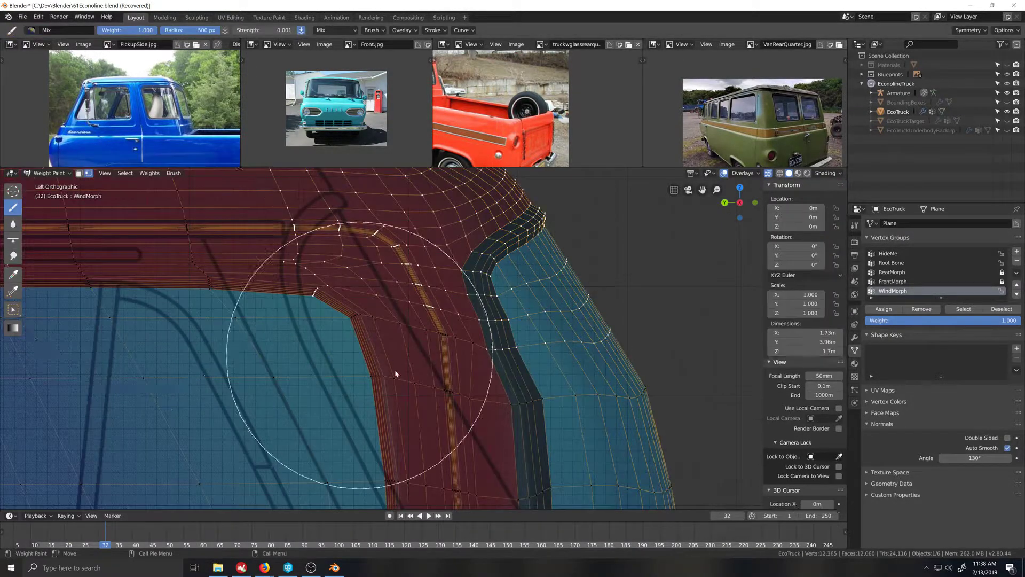
scroll(406, 373, down, 4)
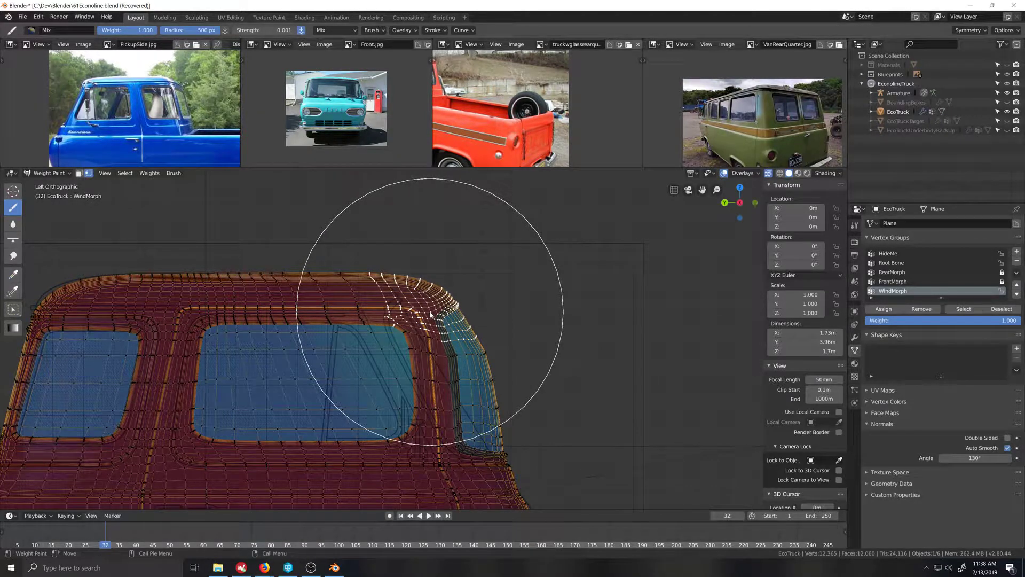
scroll(389, 338, up, 3)
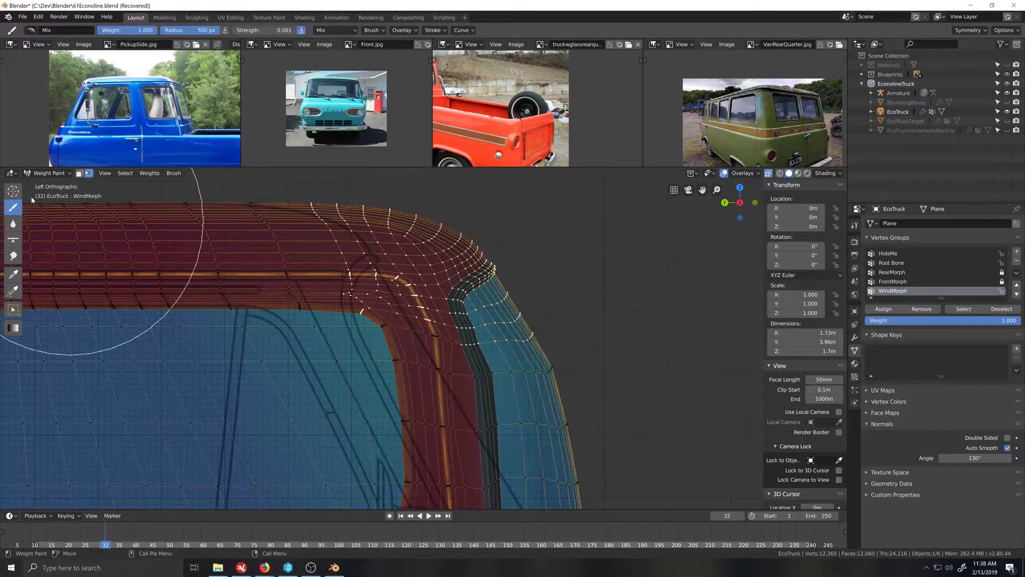
Step: In Edit Mode, deselect the rearmost masked edge loop across the roof and circle-deselect the rear vertices along the side window's top edge
click(43, 173)
click(47, 195)
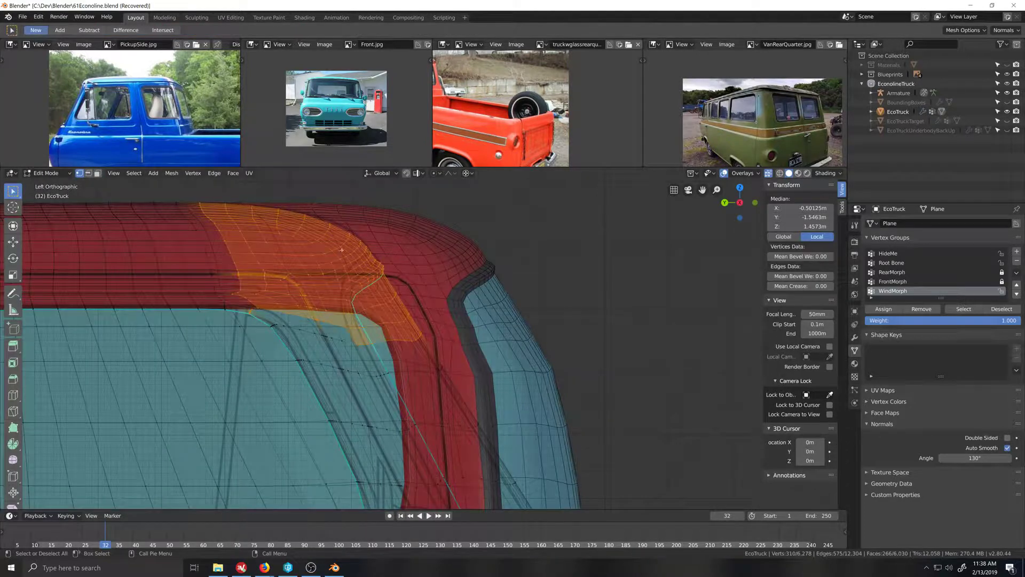
alt+shift+click(226, 246)
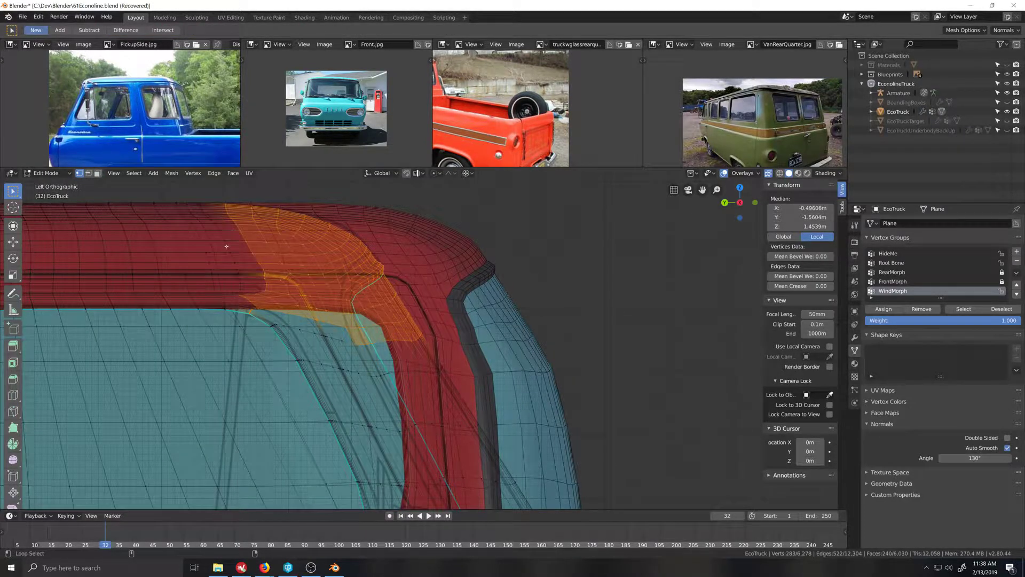
key(c)
right_click(247, 310)
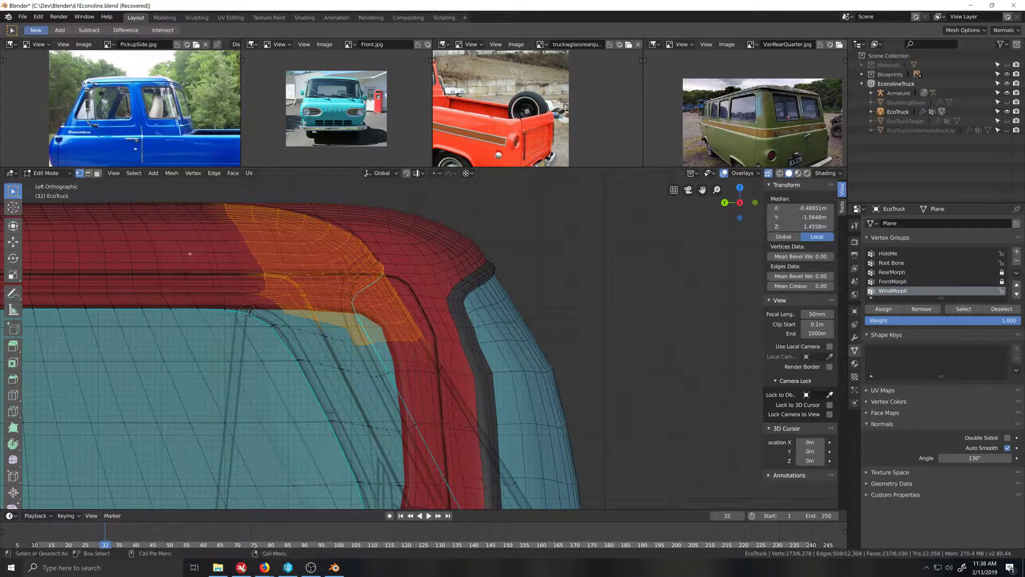
Step: Return to Weight Paint mode and lightly paint WindMorph weight over the narrowed front roof mask with the 500 px brush
click(50, 173)
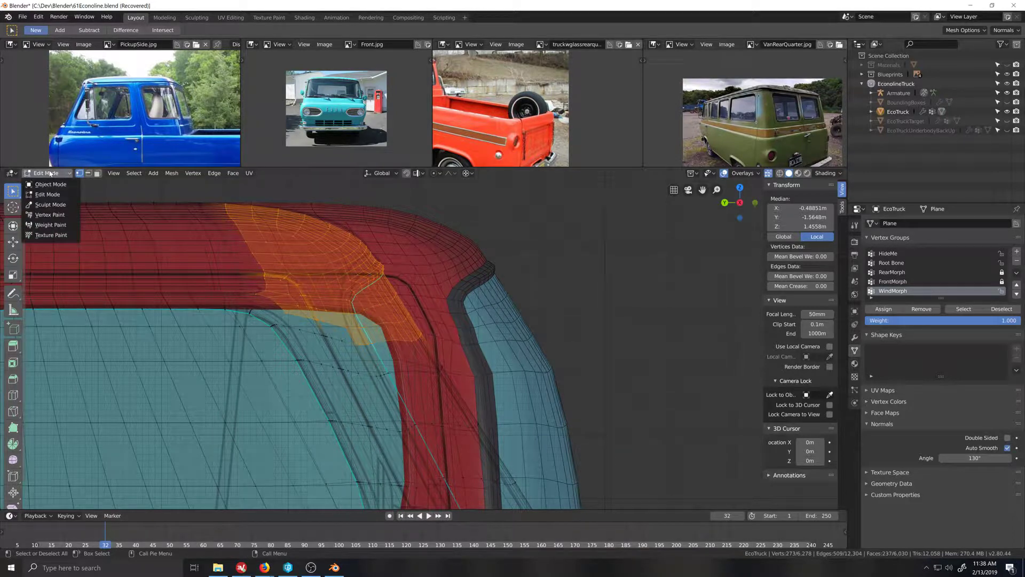
click(56, 228)
scroll(377, 319, down, 3)
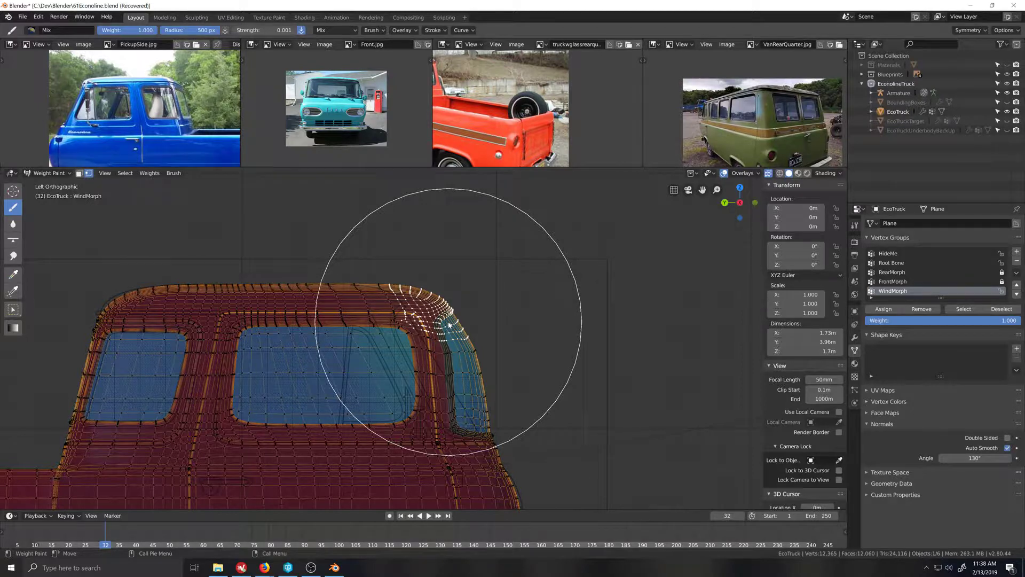
scroll(449, 324, up, 3)
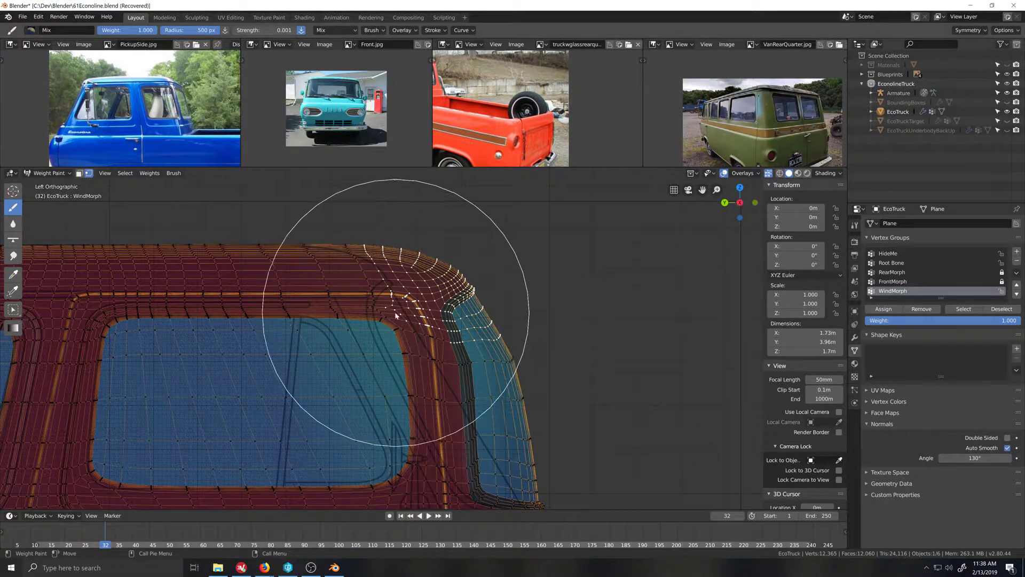
Step: In Edit Mode, circle-select additional vertices down the upper part of the side window's front edge
click(48, 173)
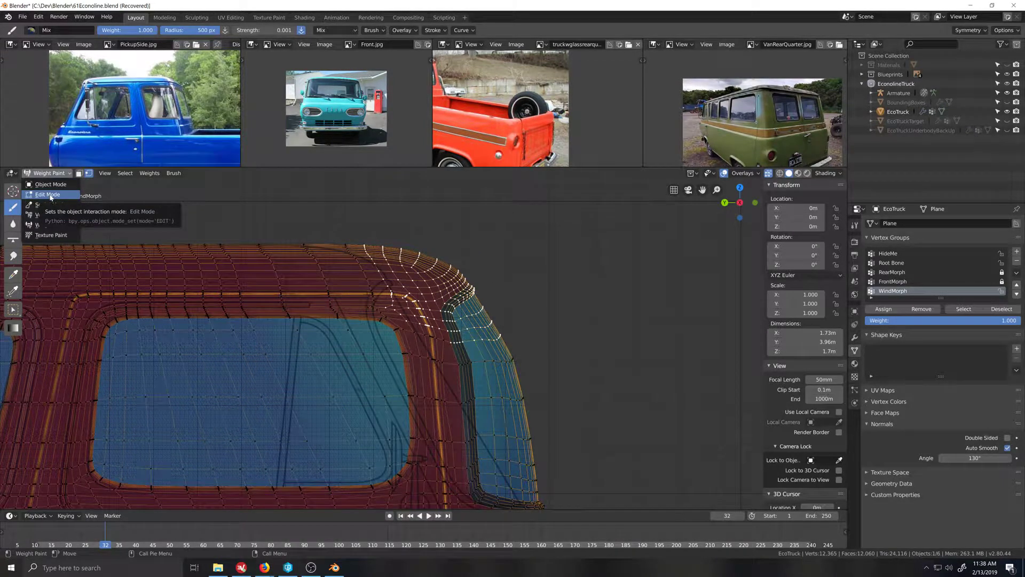
click(49, 194)
scroll(251, 310, up, 3)
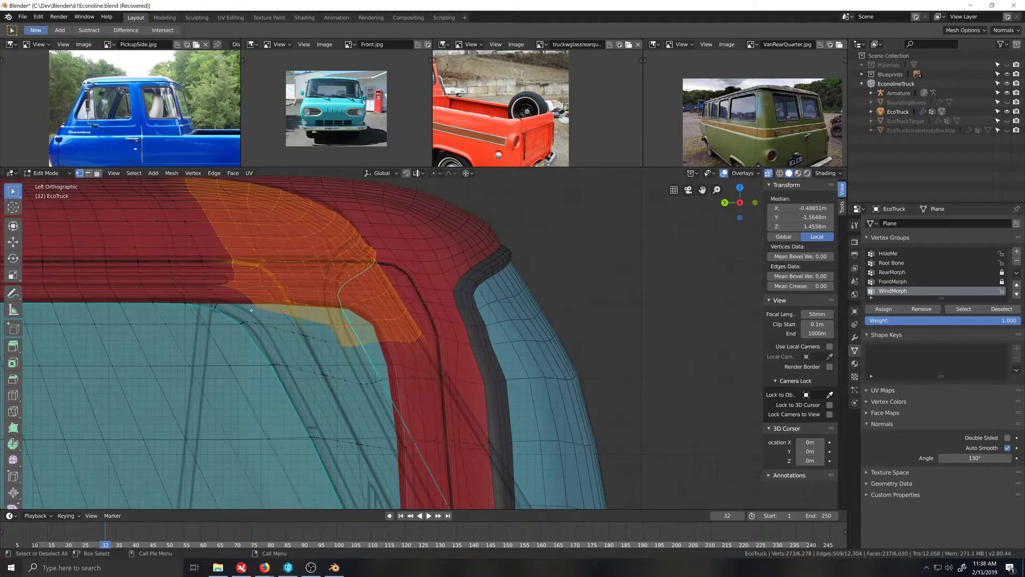
key(c)
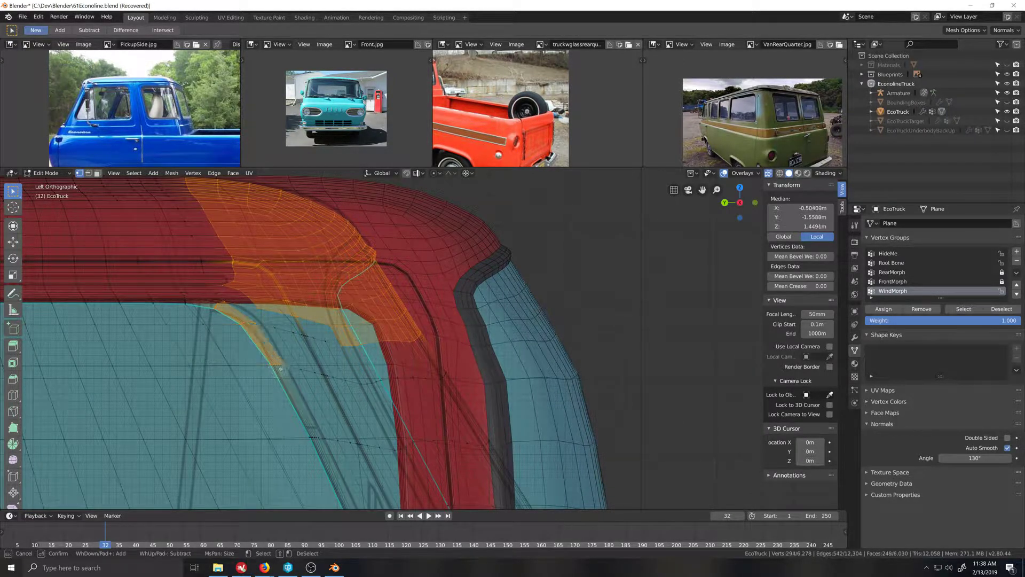
key(Escape)
Step: Return to Weight Paint mode and lightly paint WindMorph weight over the roof corner and added window-edge vertices at 0.001 strength
click(47, 173)
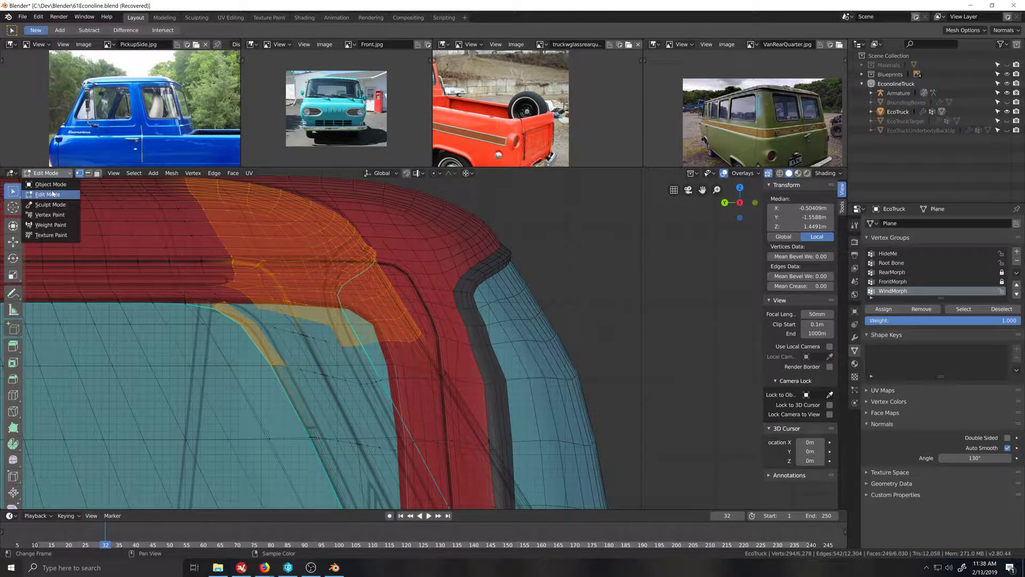
click(51, 225)
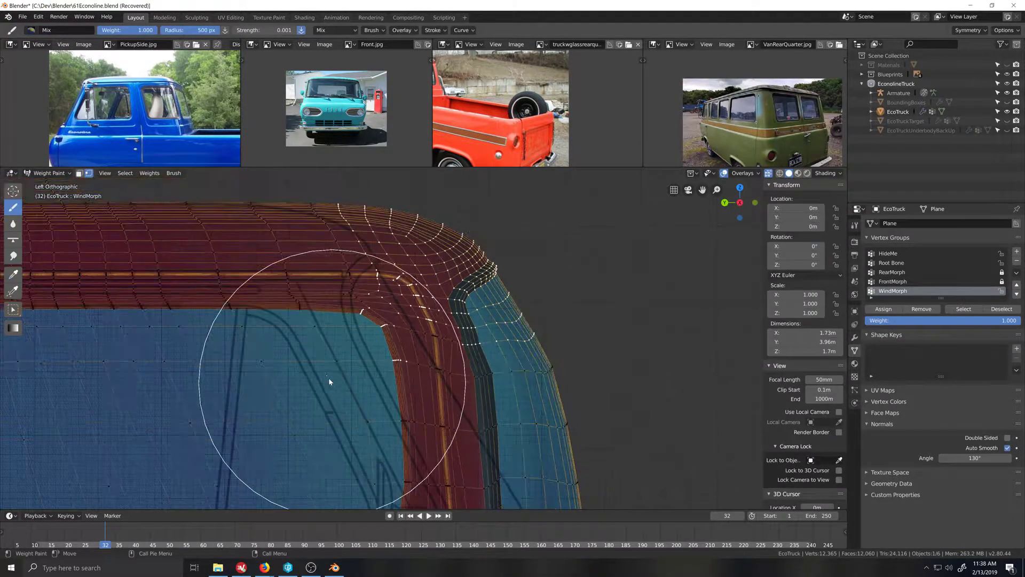
scroll(328, 377, down, 5)
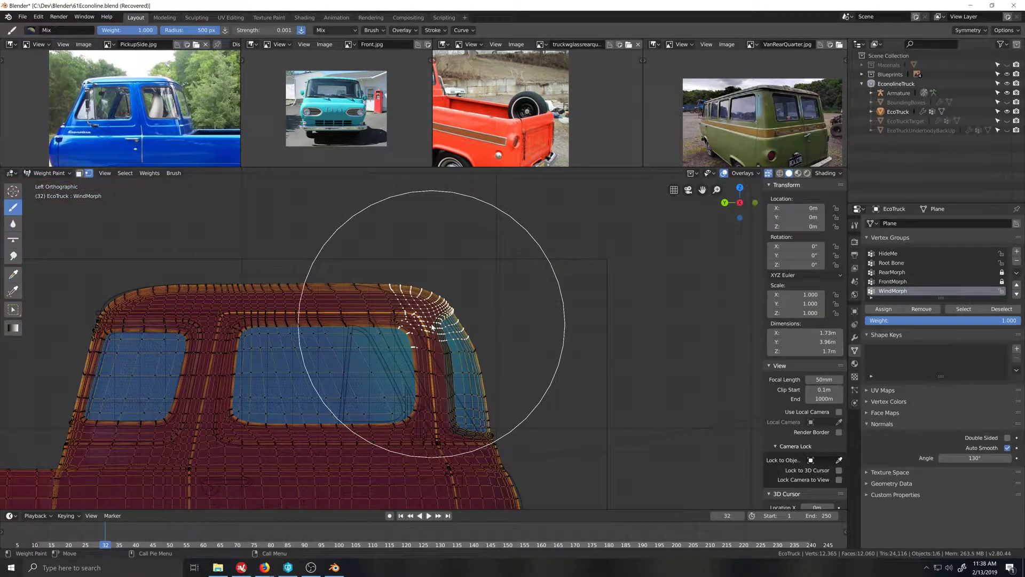
scroll(432, 327, up, 5)
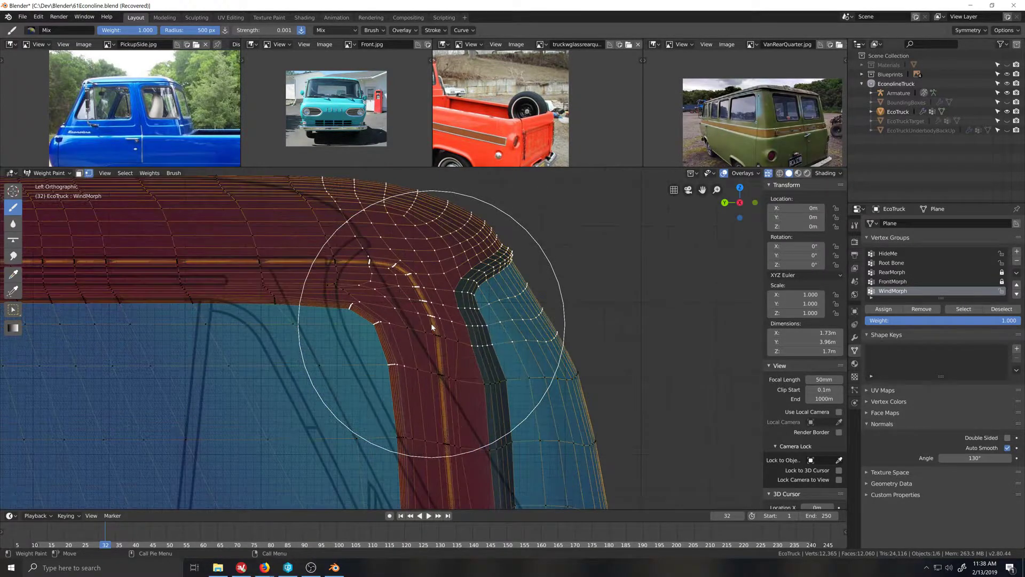
scroll(454, 293, down, 5)
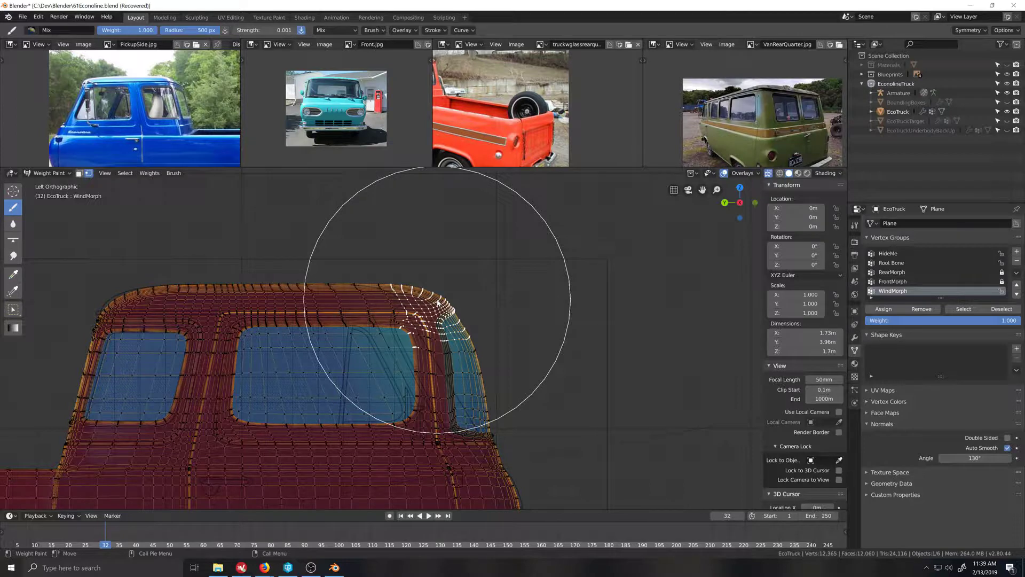
scroll(438, 302, up, 5)
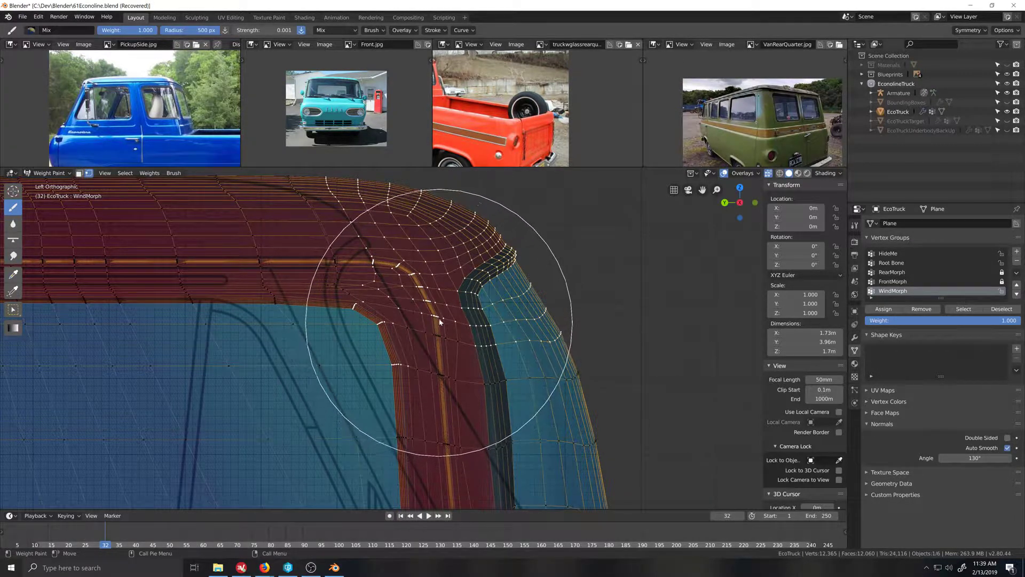
Step: In Edit Mode, circle-deselect the masked vertices just below the roof rail near the side window's upper front corner
click(48, 175)
click(53, 196)
scroll(248, 314, up, 2)
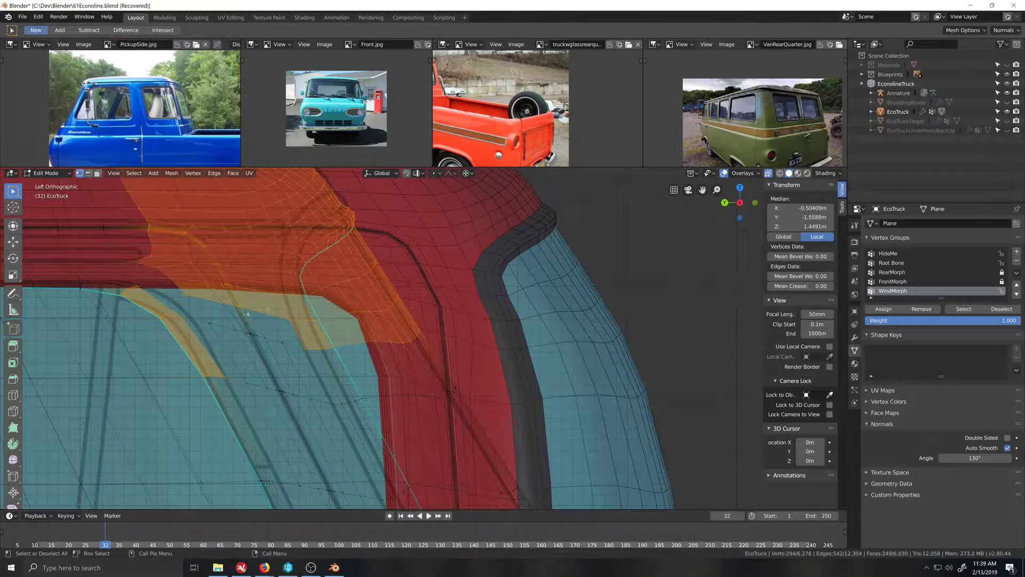
key(c)
middle_drag(244, 313, 229, 305)
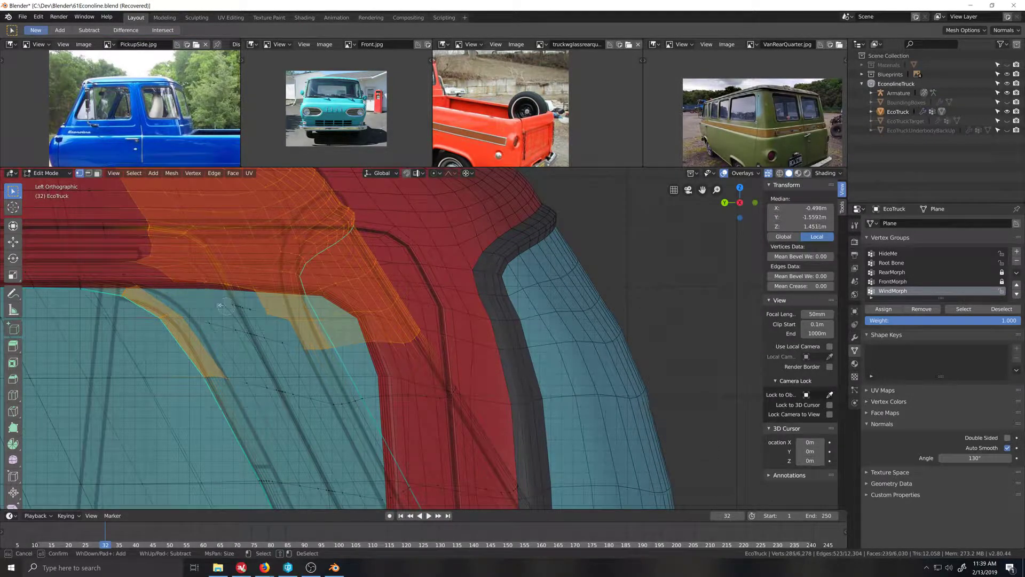
right_click(228, 305)
Step: Return to Weight Paint mode and lightly paint WindMorph weight over the remaining masked roof corner with the 500 px brush at 0.001 strength
click(54, 179)
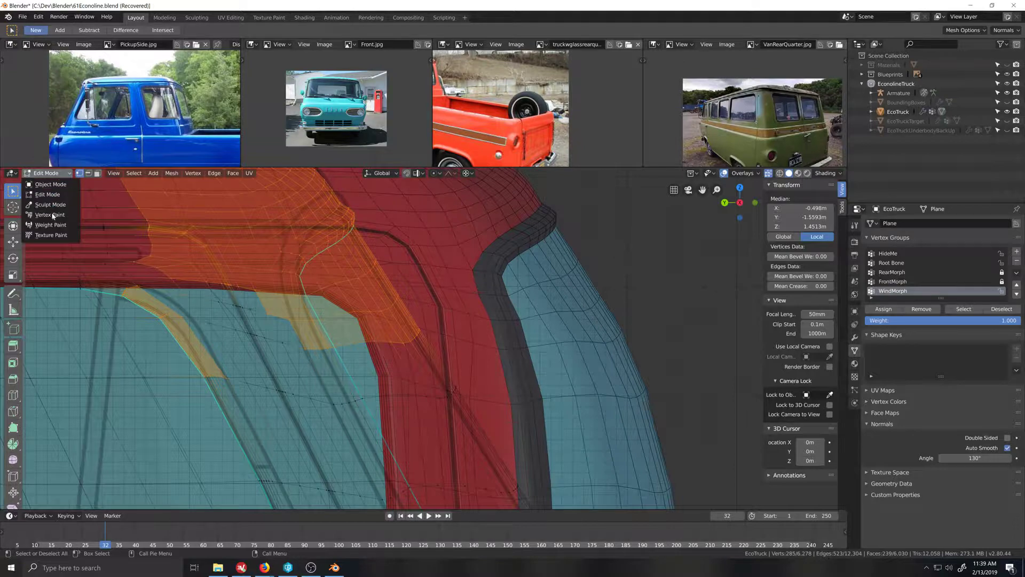
click(54, 225)
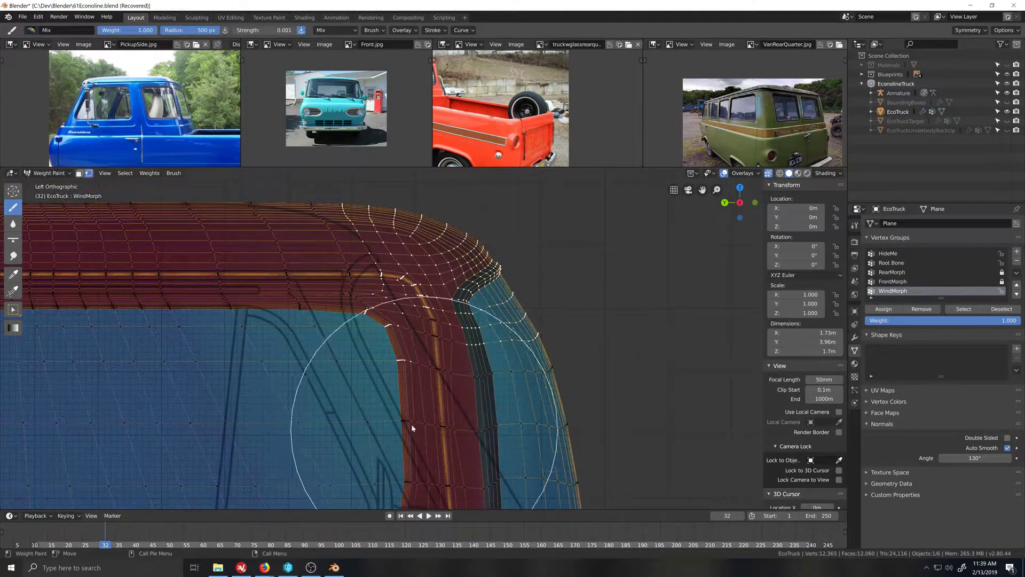
scroll(412, 417, down, 4)
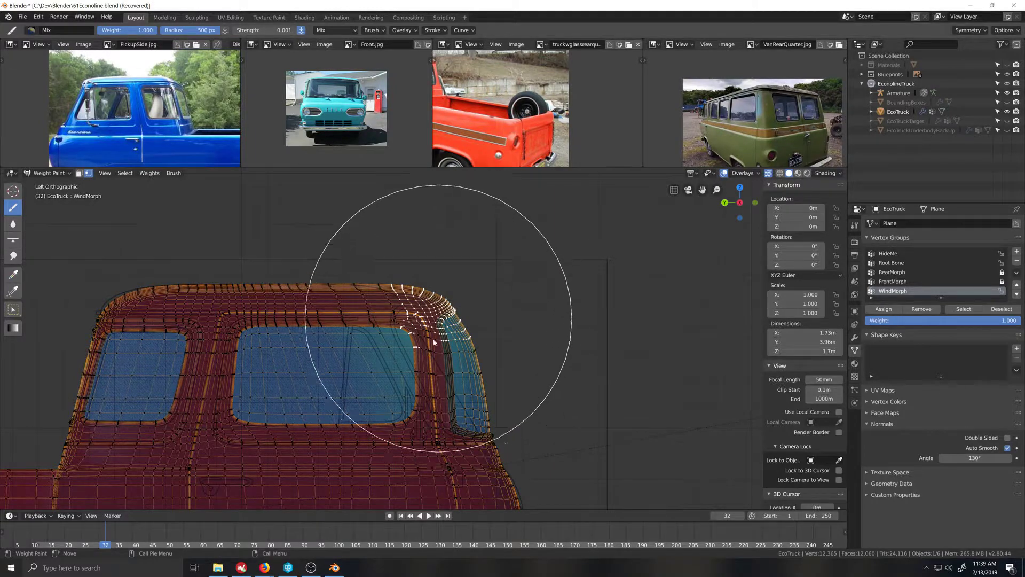
scroll(435, 332, up, 4)
scroll(437, 334, up, 2)
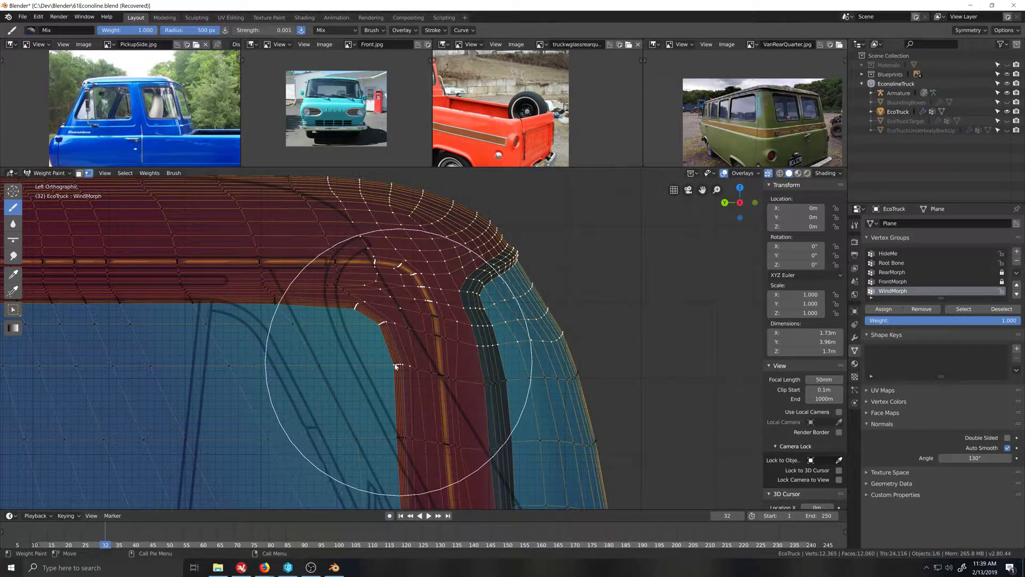
Step: In Edit Mode, circle-deselect the masked vertices running down the side window's upper front edge
scroll(395, 366, down, 5)
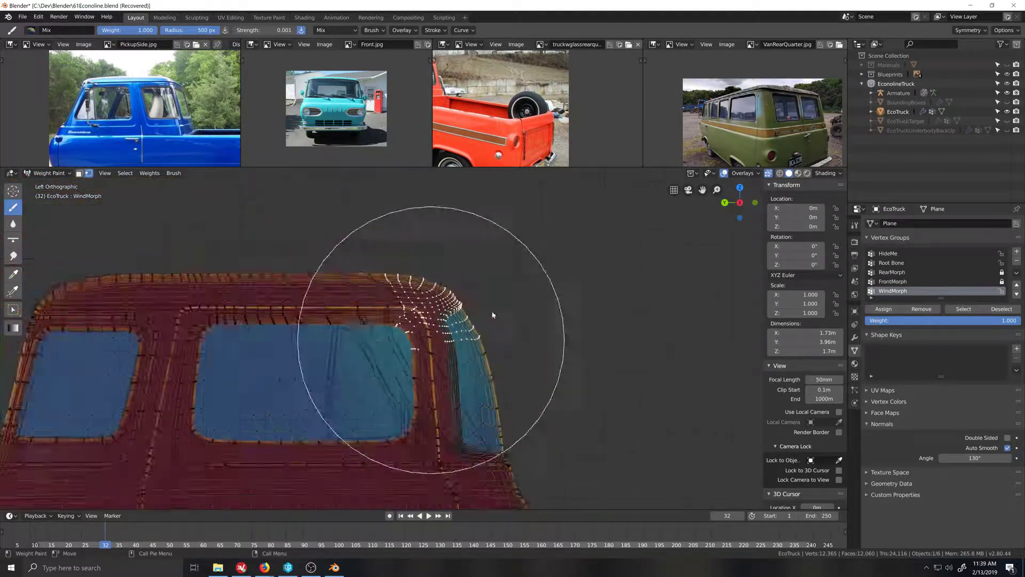
scroll(406, 324, up, 4)
scroll(406, 325, up, 3)
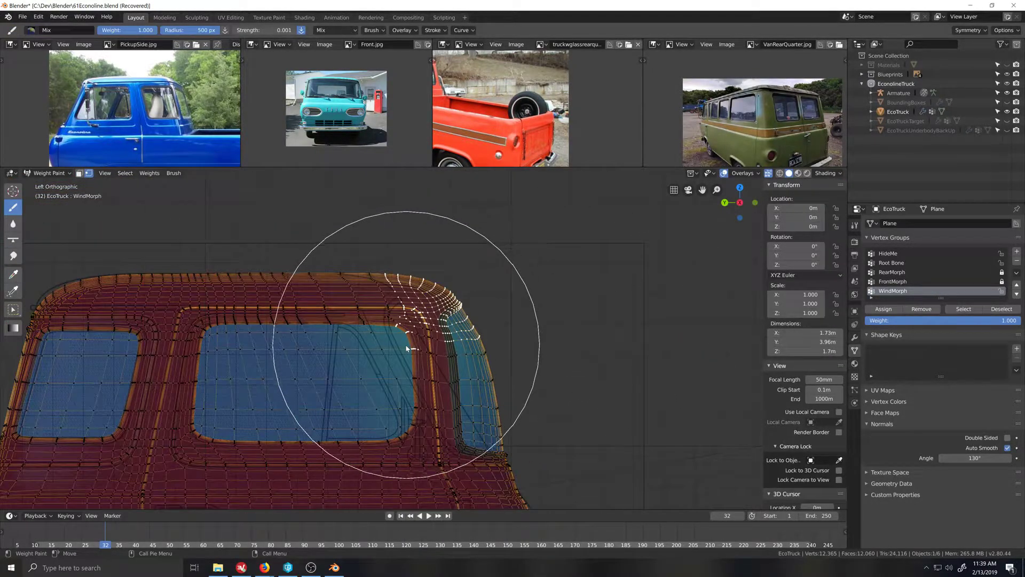
click(45, 173)
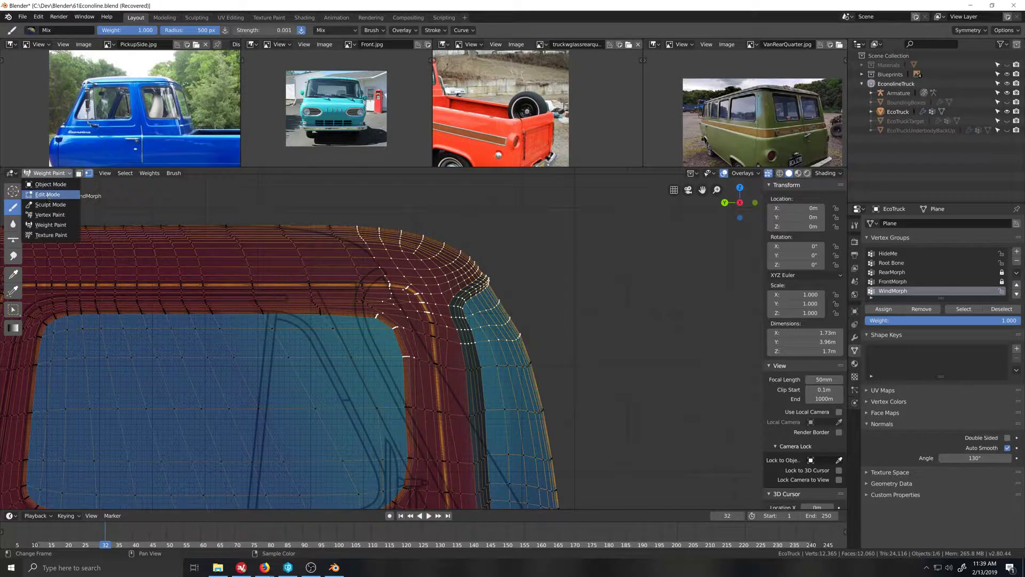
click(47, 195)
key(c)
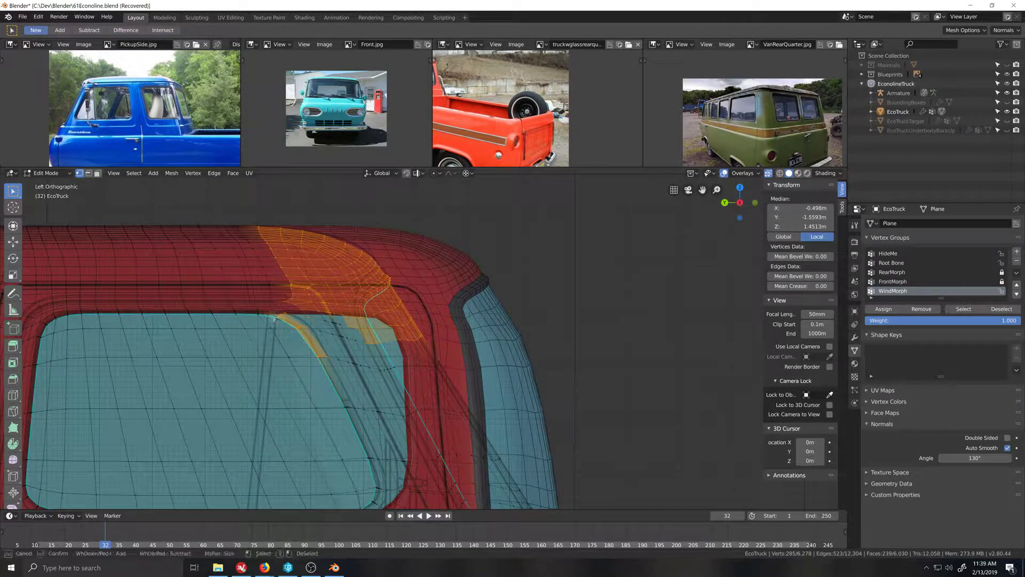
middle_drag(287, 320, 327, 359)
key(Escape)
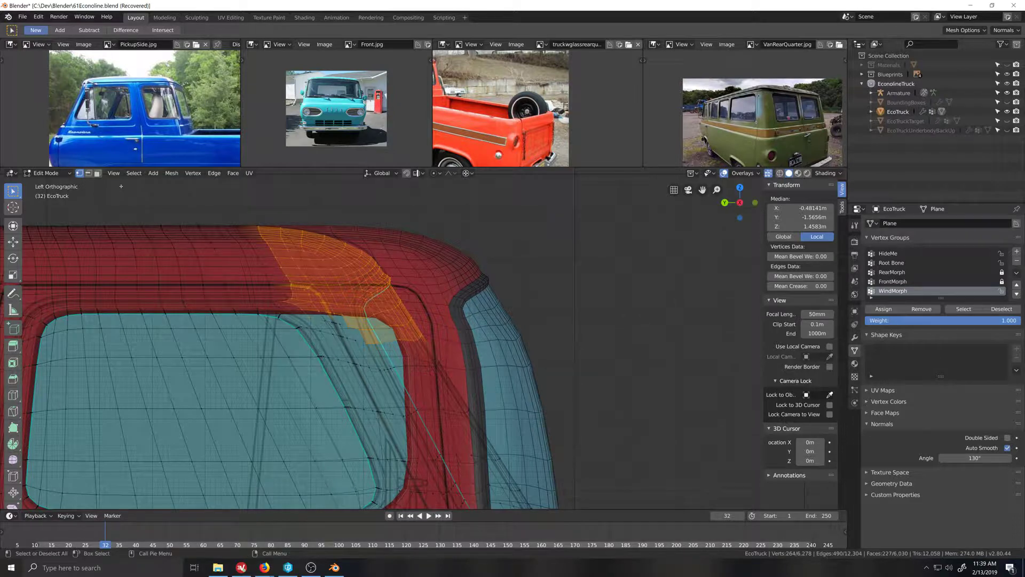
Step: Return to Weight Paint mode and lightly paint WindMorph weight over the masked roof corner and upper windshield at 0.001 strength
click(60, 174)
click(53, 222)
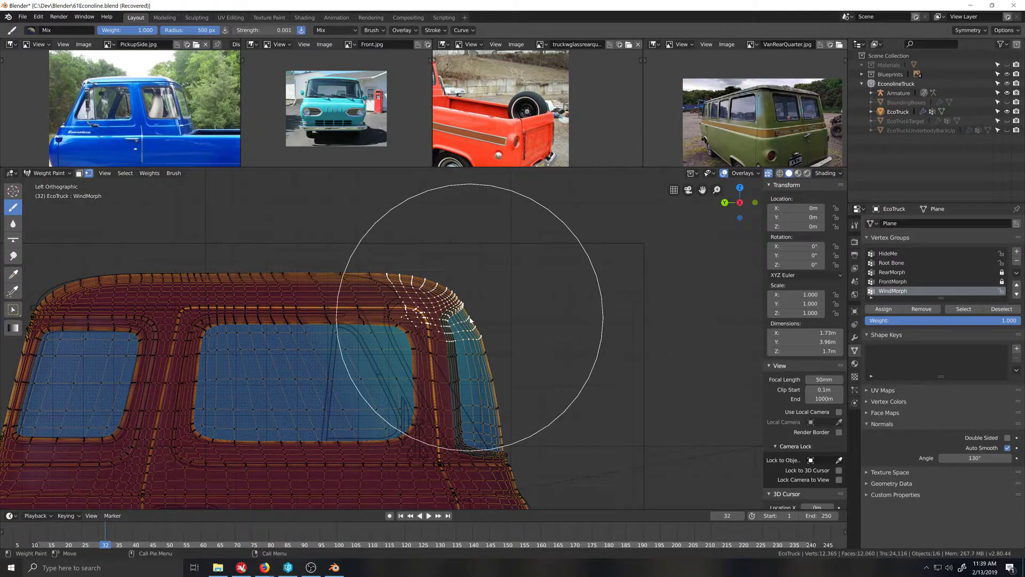
scroll(473, 320, up, 4)
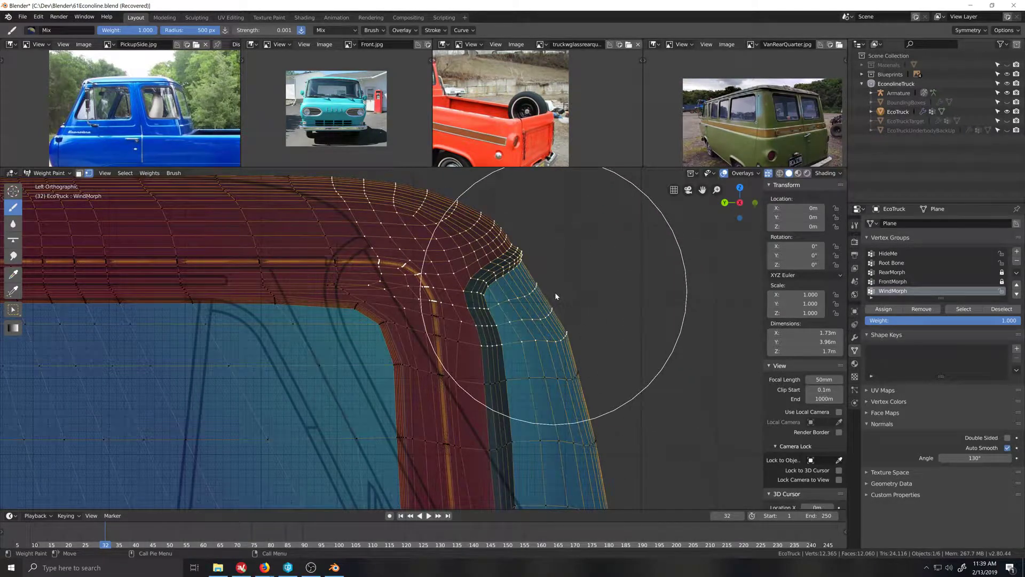
Step: Examine how the roof corner, windshield edge and pillar deform, from an angled view and from the orthographic side view
scroll(587, 397, down, 6)
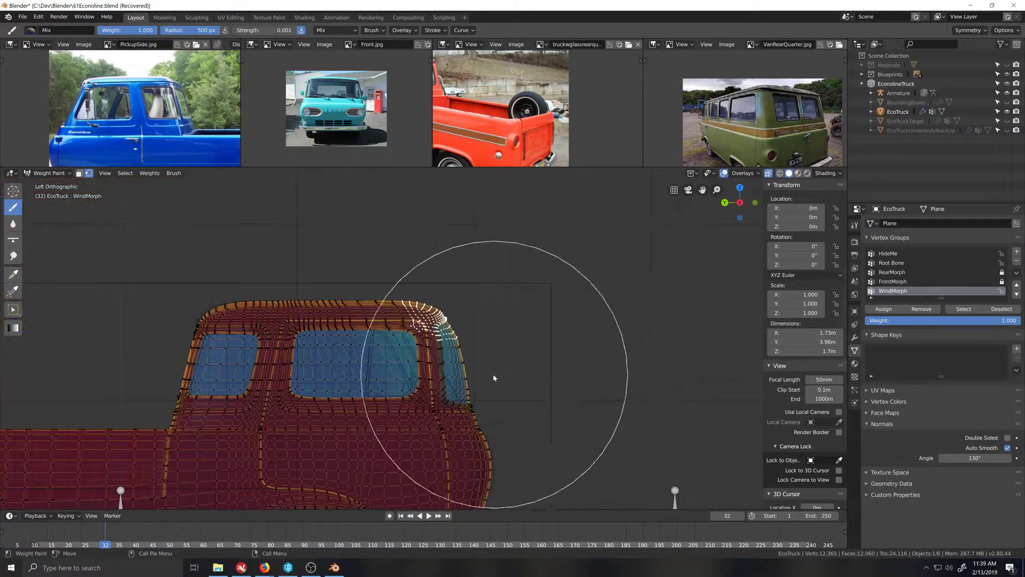
middle_drag(487, 378, 472, 370)
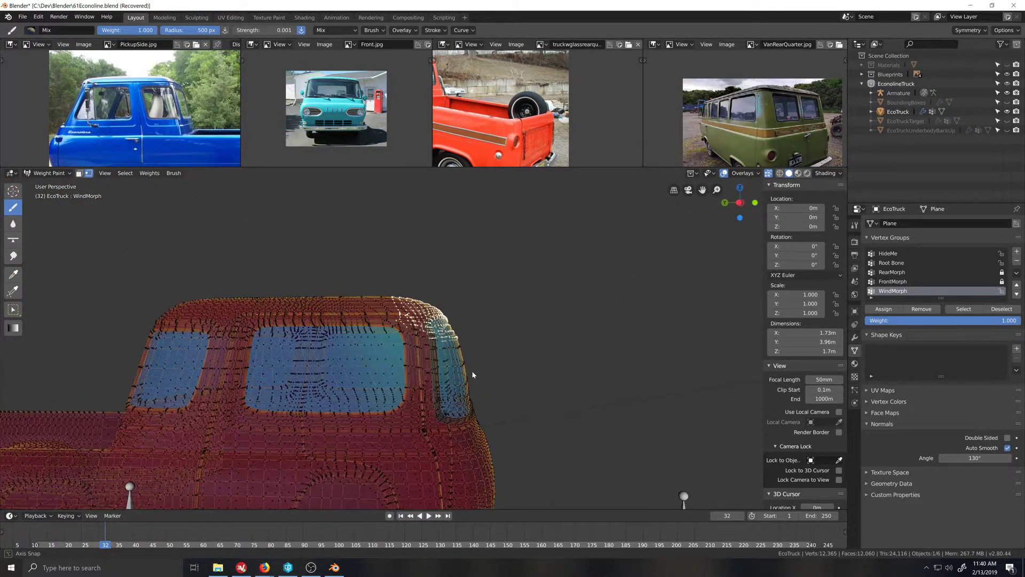
scroll(472, 370, up, 5)
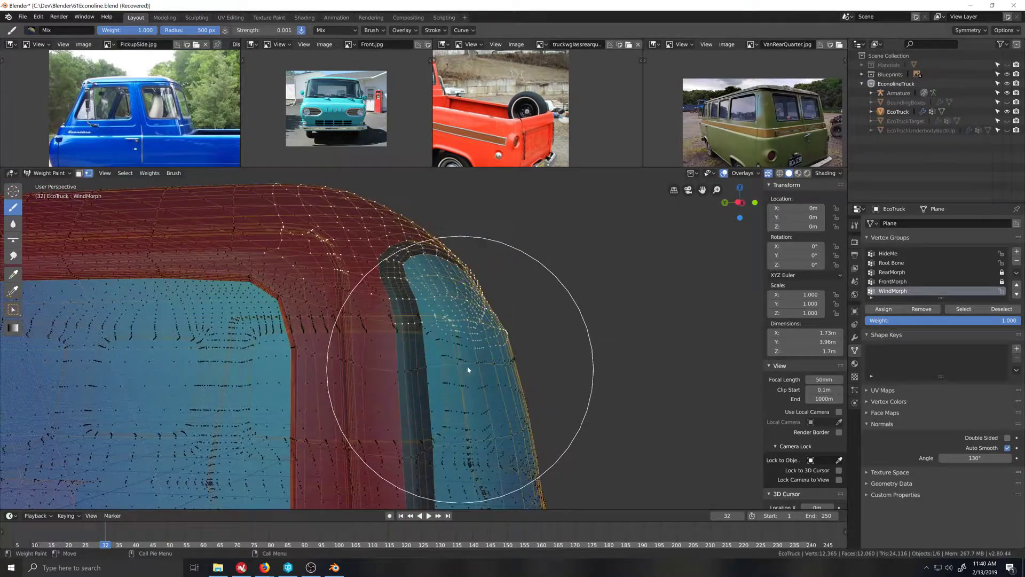
scroll(449, 367, down, 4)
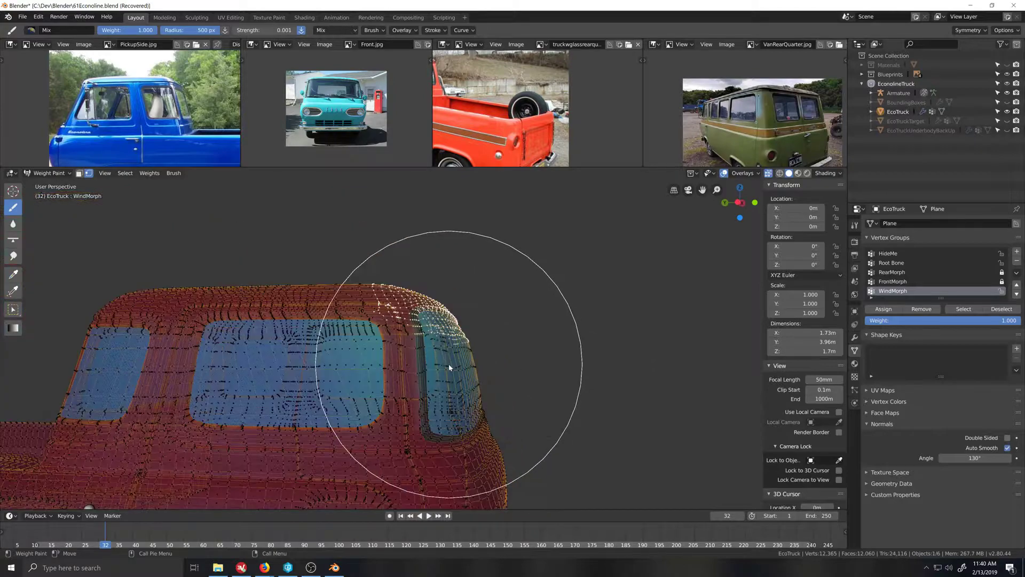
key(ctrl+KP_3)
scroll(450, 366, up, 5)
scroll(452, 328, down, 1)
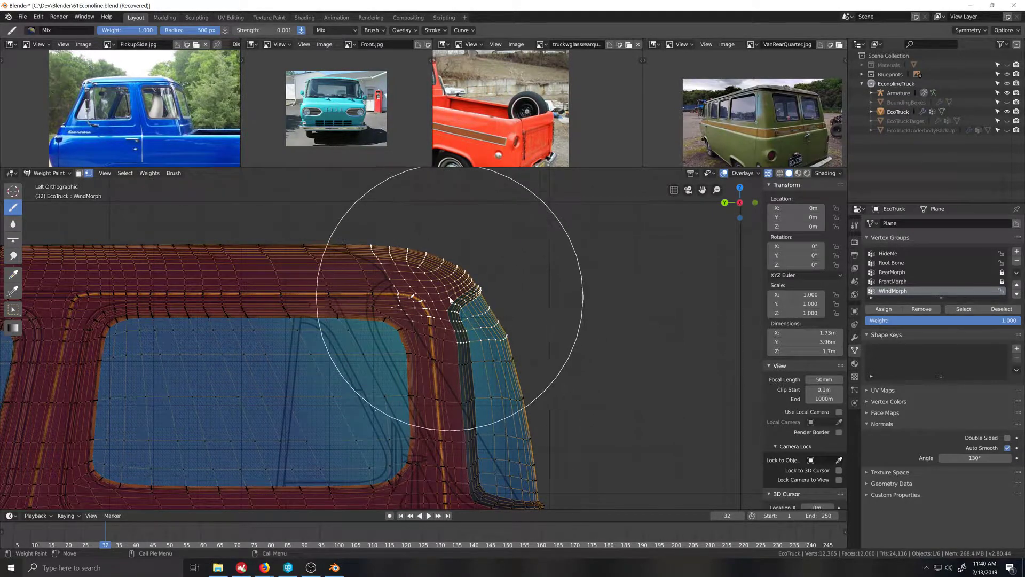
scroll(450, 300, down, 3)
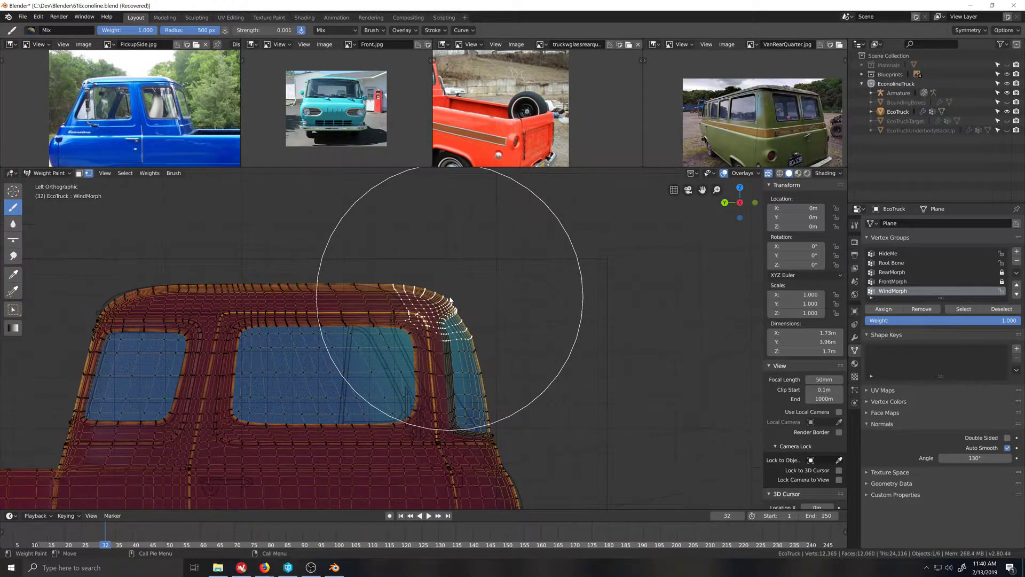
Step: In Edit Mode, deselect the lowest row of masked vertices across the windshield pillar and upper glass
click(48, 173)
click(42, 198)
scroll(388, 335, up, 4)
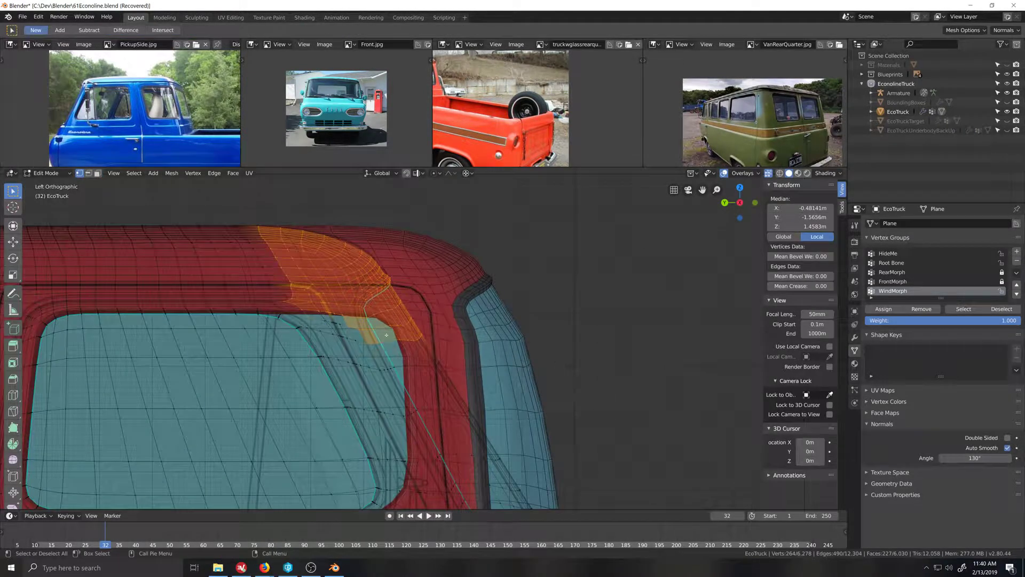
ctrl+drag(357, 355, 434, 333)
Step: Return to Weight Paint mode and lightly paint WindMorph weight over the reduced roof corner mask with the 500 px brush at 0.001 strength
click(51, 174)
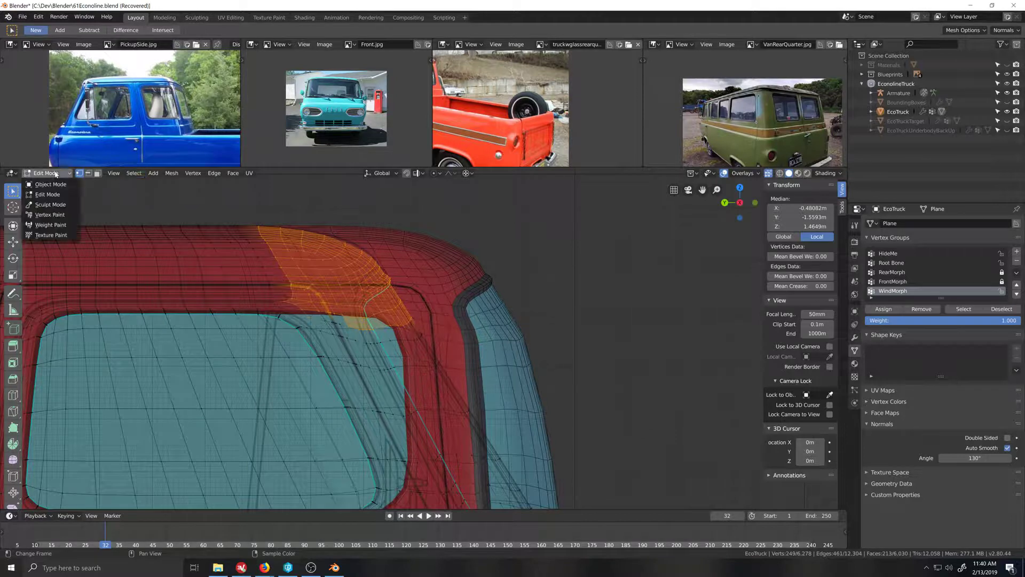
click(49, 225)
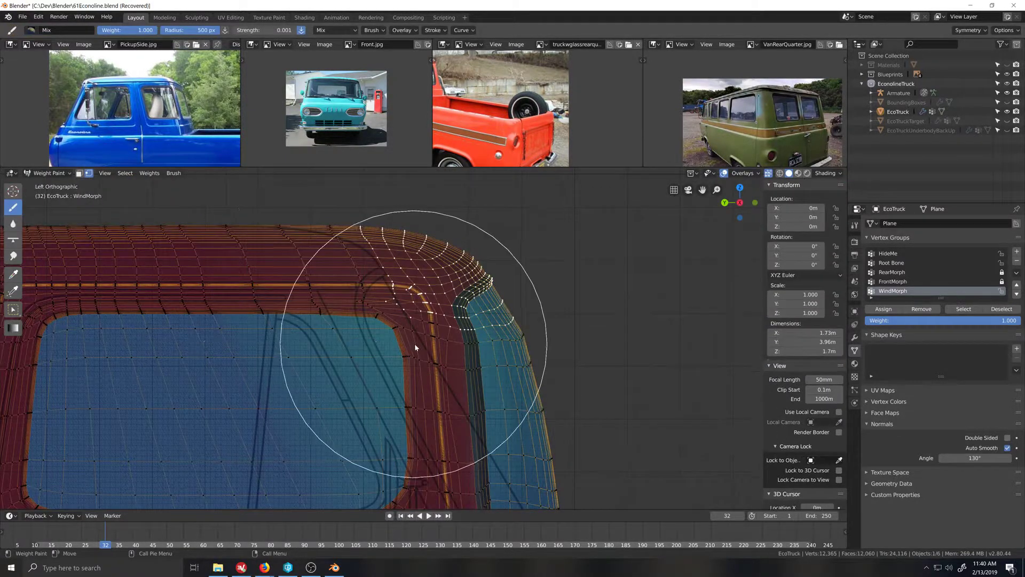
scroll(414, 291, down, 4)
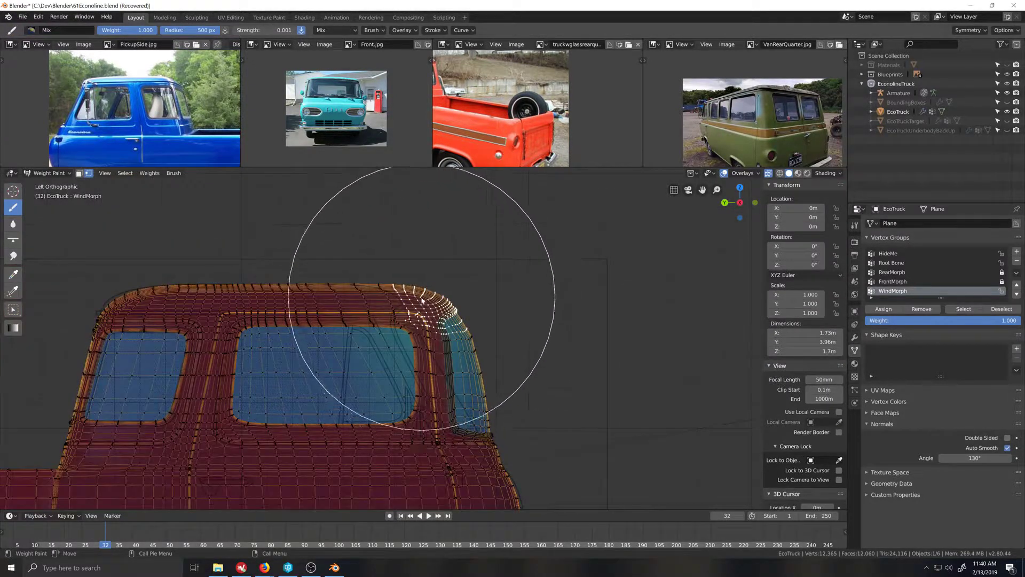
scroll(420, 299, up, 3)
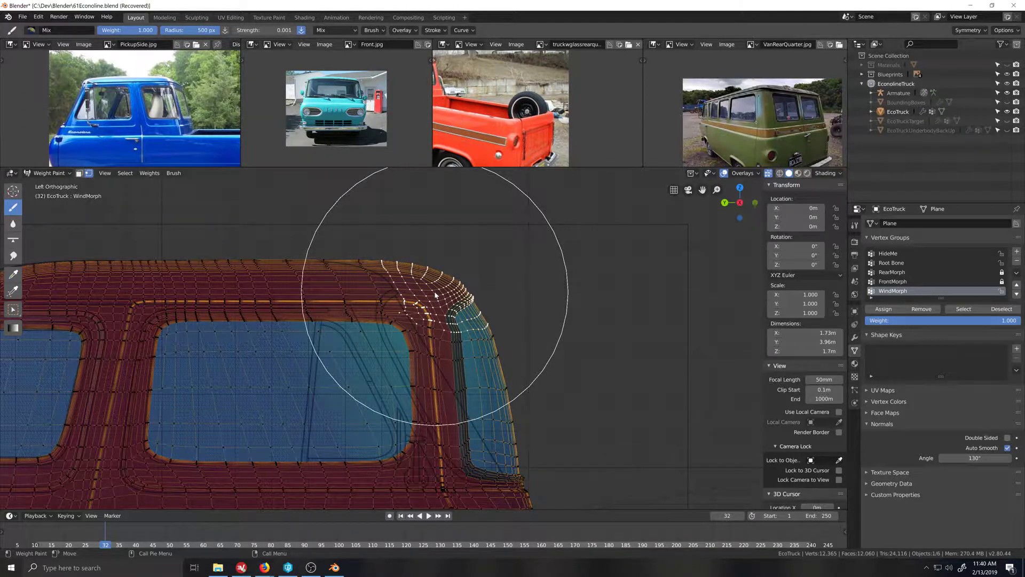
Step: In Edit Mode, circle-deselect the masked vertices hanging just below the roof rail at the side window's upper edge
click(49, 173)
click(49, 194)
scroll(330, 338, up, 6)
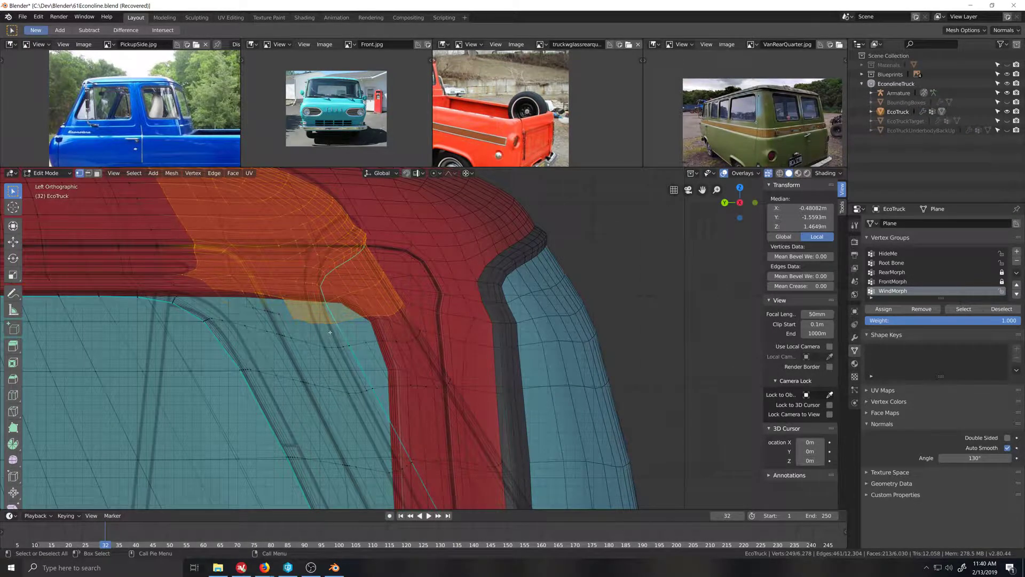
key(c)
middle_drag(335, 325, 295, 319)
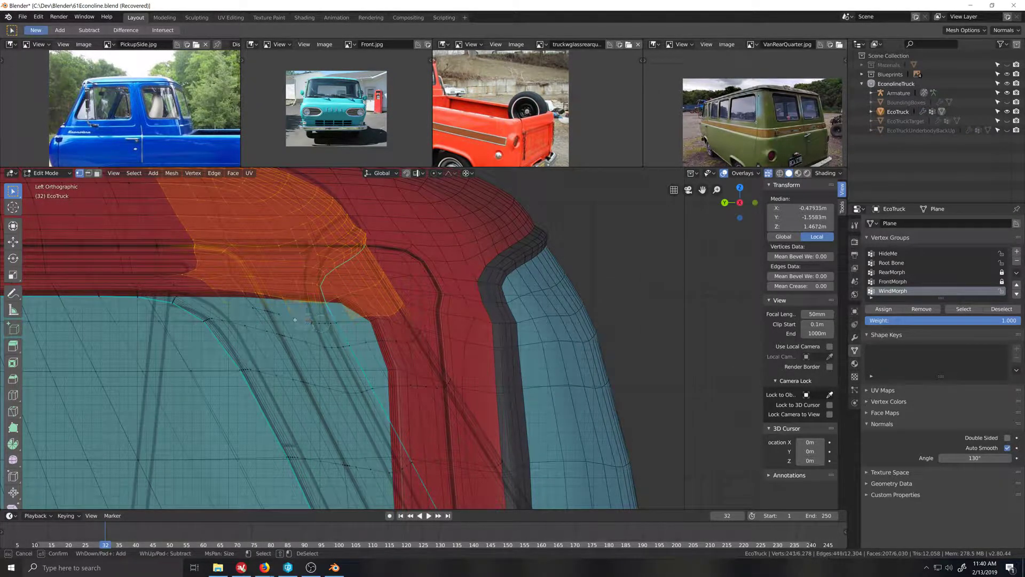
key(Escape)
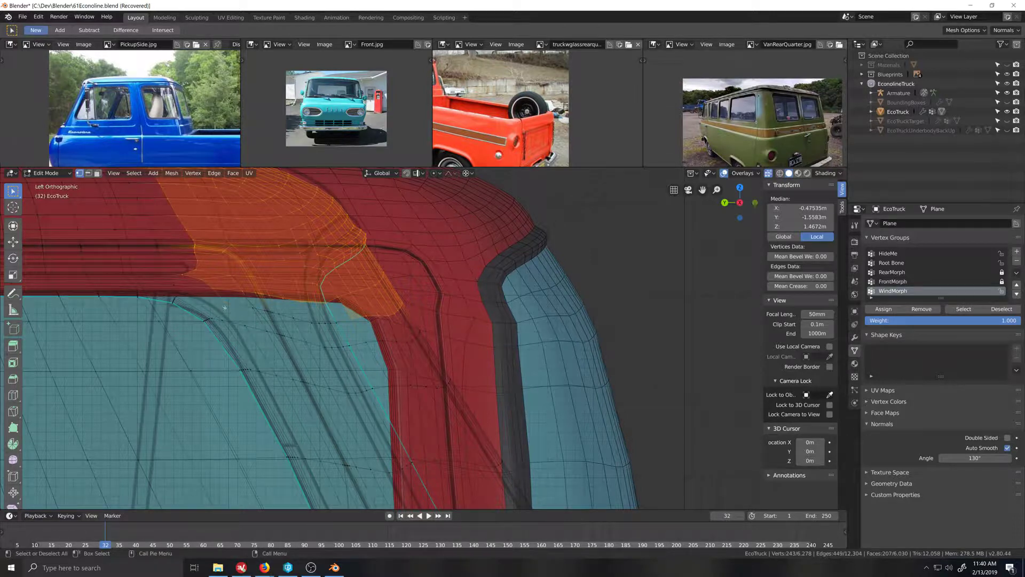
Step: Switch back to Weight Paint mode and build up WindMorph weight on the masked front roof corner at 0.001 strength
click(48, 173)
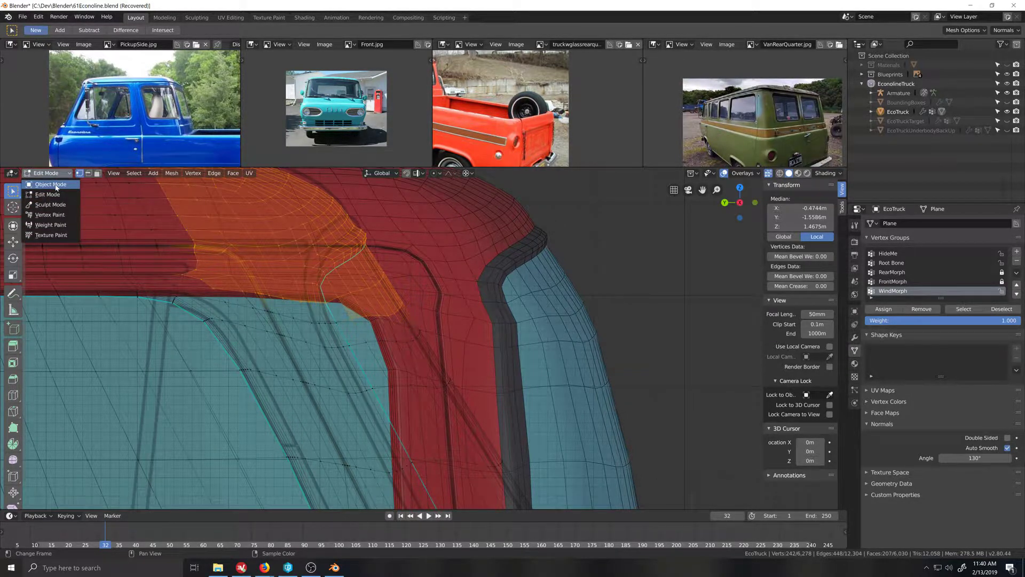
click(50, 185)
click(48, 173)
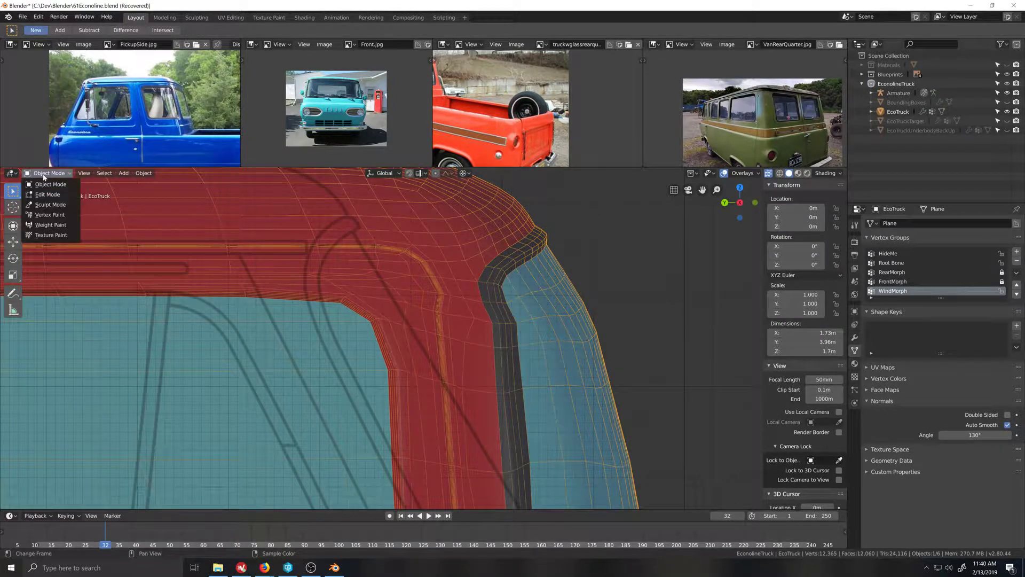
click(53, 229)
scroll(395, 325, down, 4)
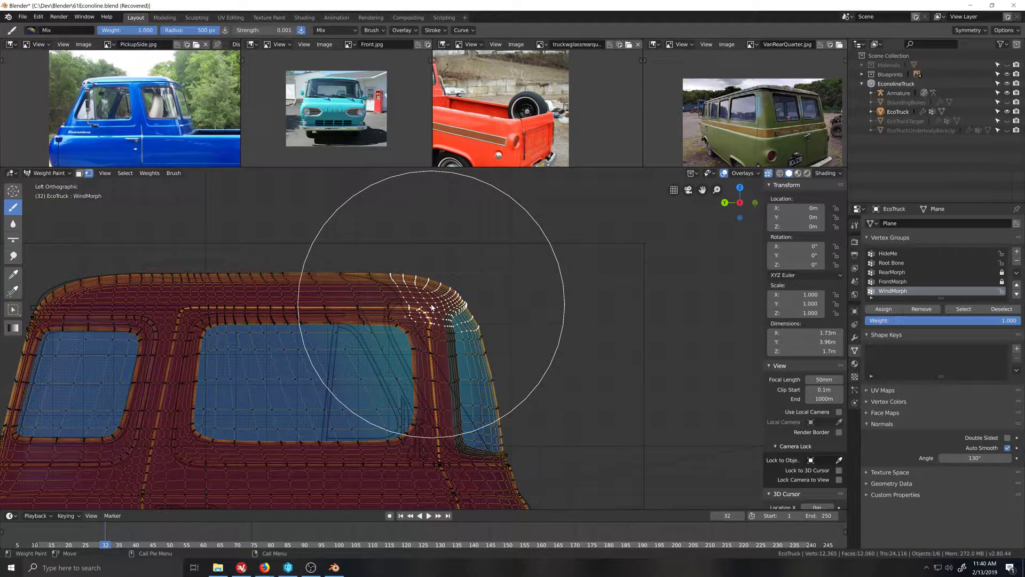
scroll(438, 310, up, 3)
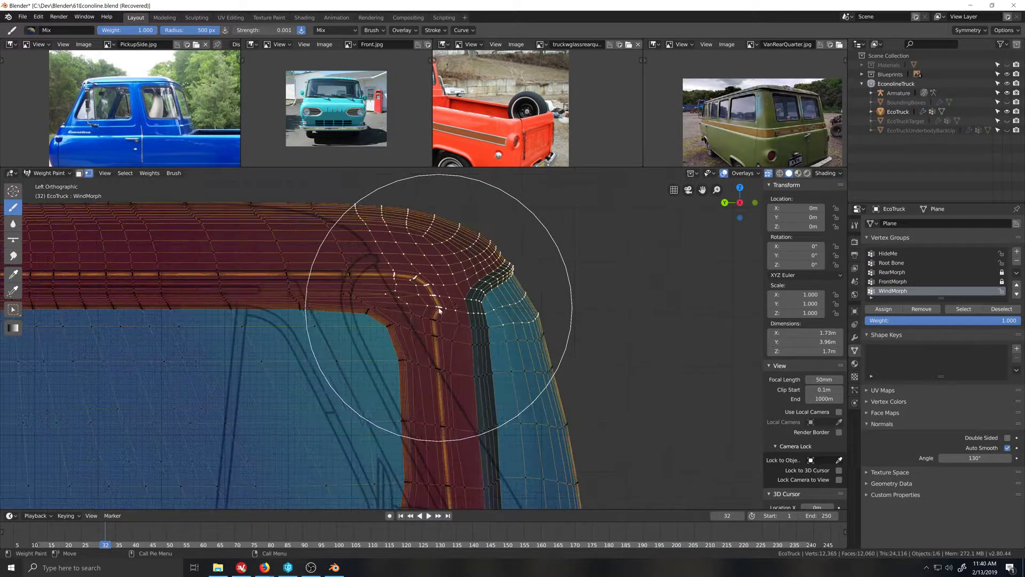
scroll(461, 301, down, 3)
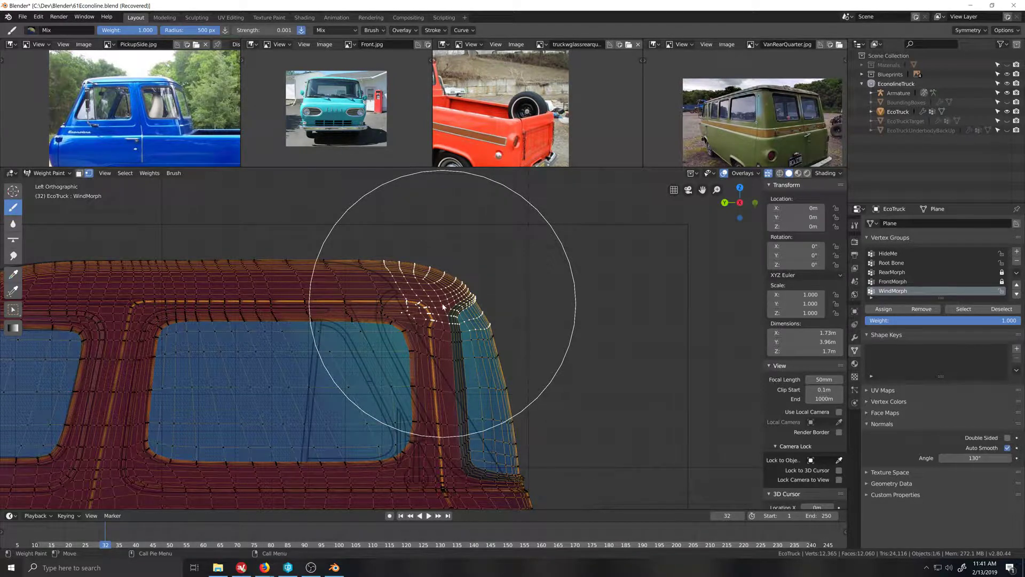
scroll(443, 306, up, 2)
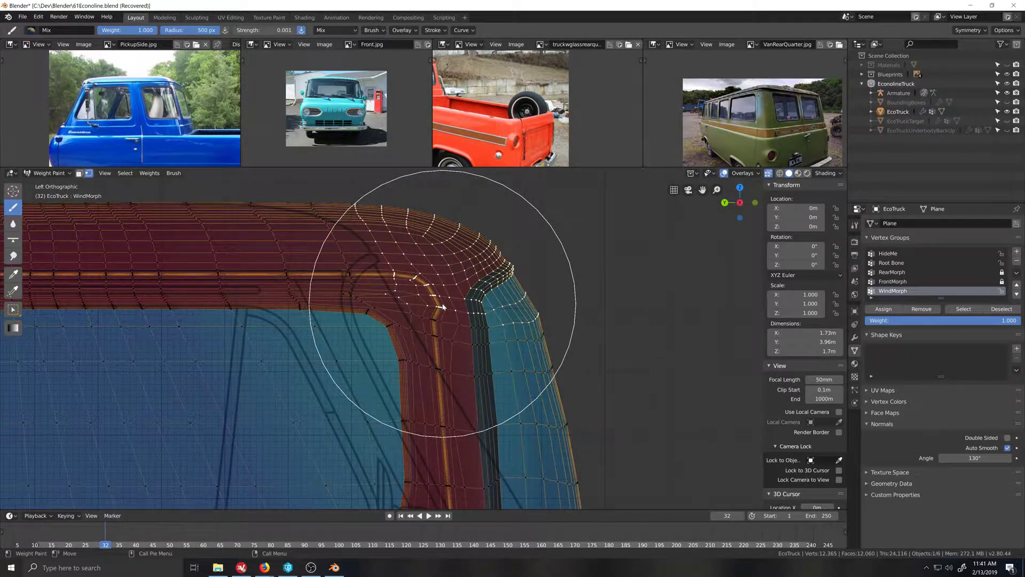
Step: In Edit Mode, deselect the lowest remaining edge loop of the masked corner beside the side window's upper front corner
click(64, 176)
click(51, 195)
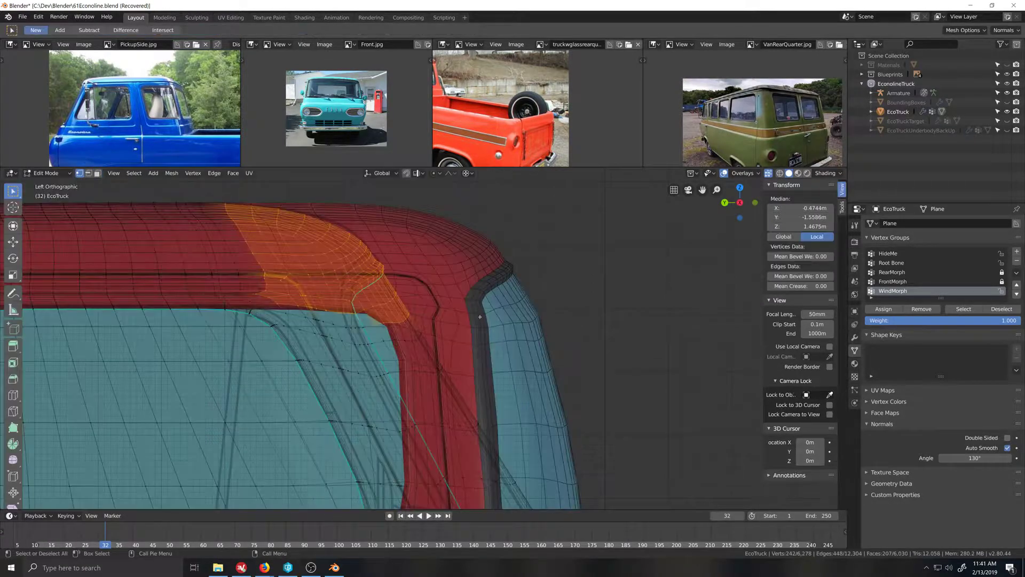
alt+shift+click(389, 323)
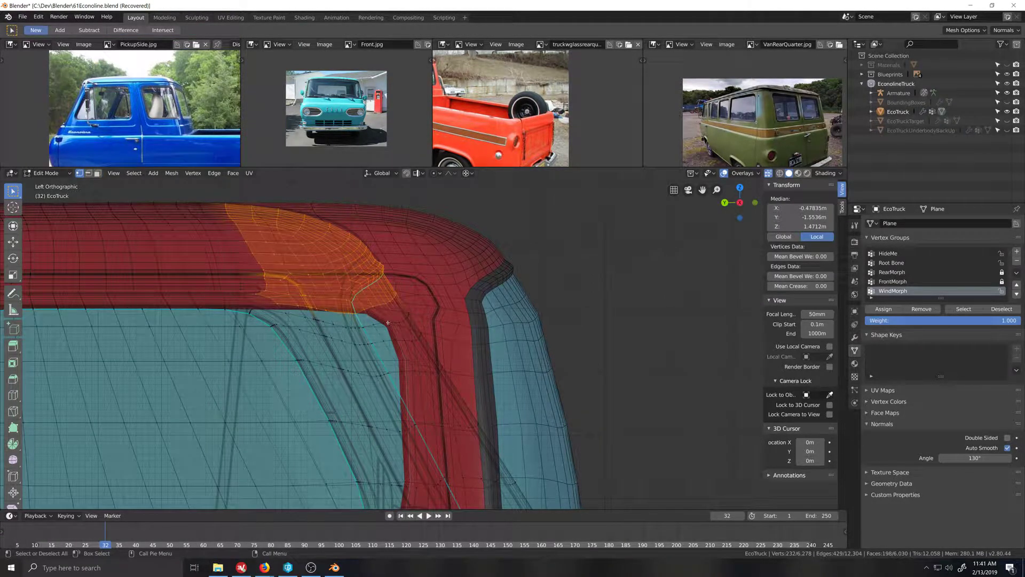
Step: Return to Weight Paint mode and lightly paint WindMorph weight over the smaller roof corner mask at 0.001 strength
click(49, 173)
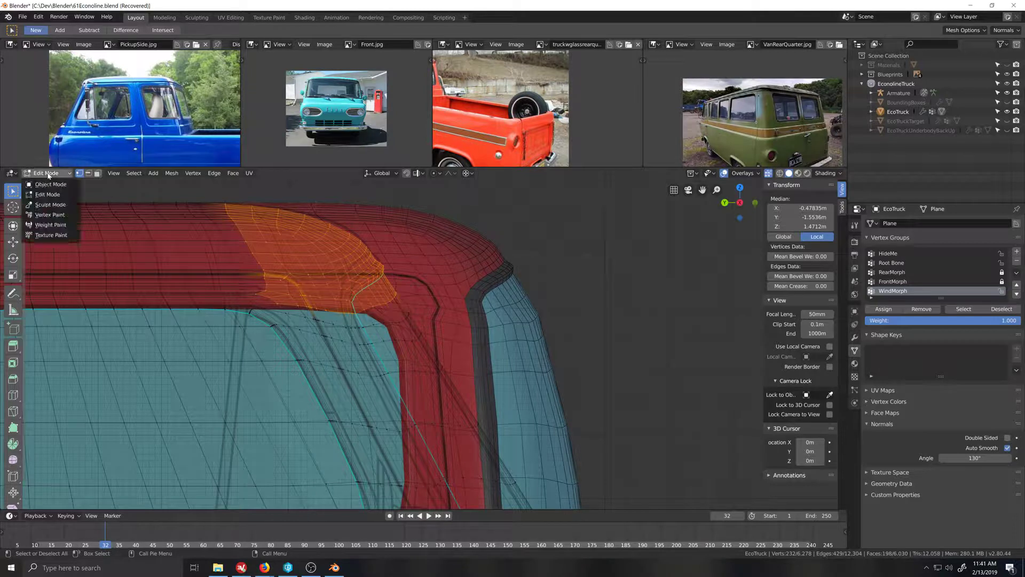
click(56, 233)
scroll(451, 354, down, 5)
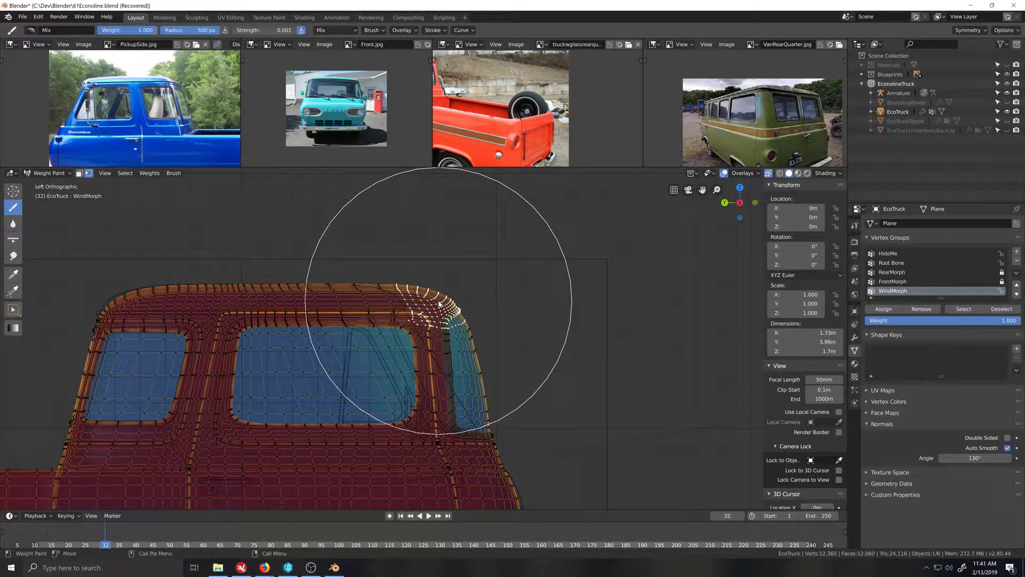
scroll(439, 304, up, 4)
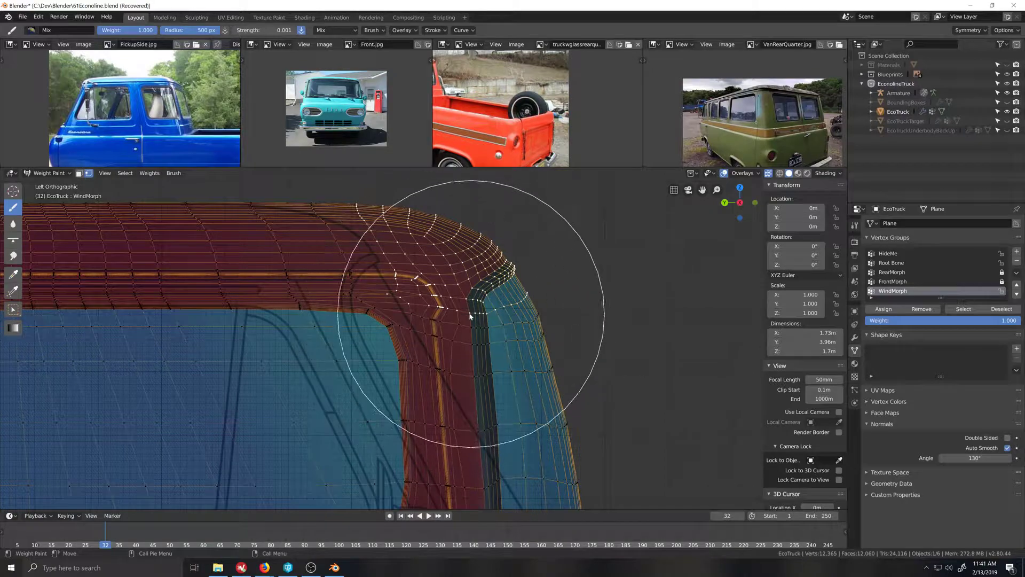
Step: Undo the latest weight strokes and mask deselections on the front roof corner, back to the mask that includes the lower pillar row
key(ctrl+z)
key(ctrl+z)
key(ctrl+z)
key(ctrl+z)
key(ctrl+z)
key(ctrl+z)
key(ctrl+z)
key(ctrl+z)
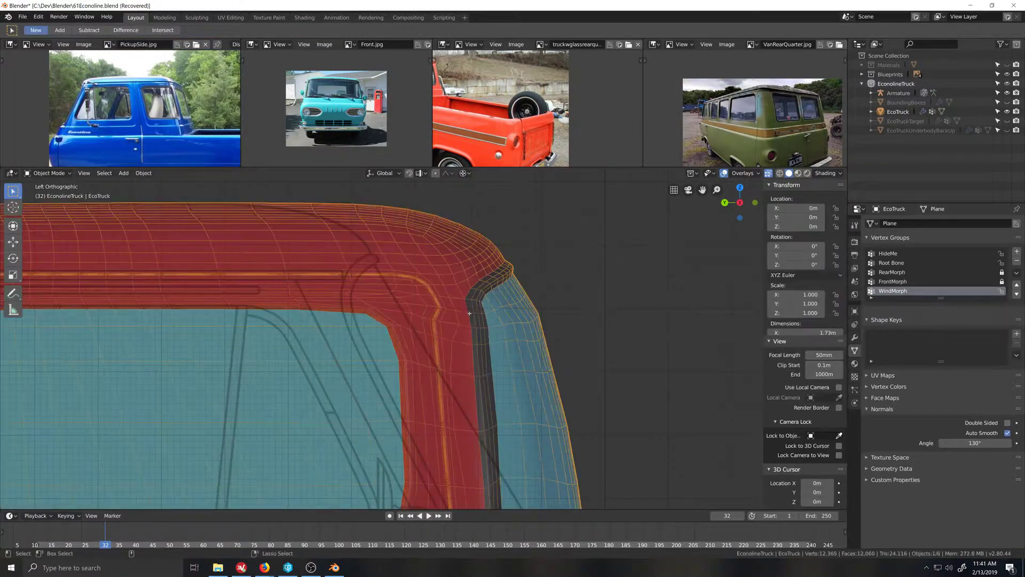
key(ctrl+z)
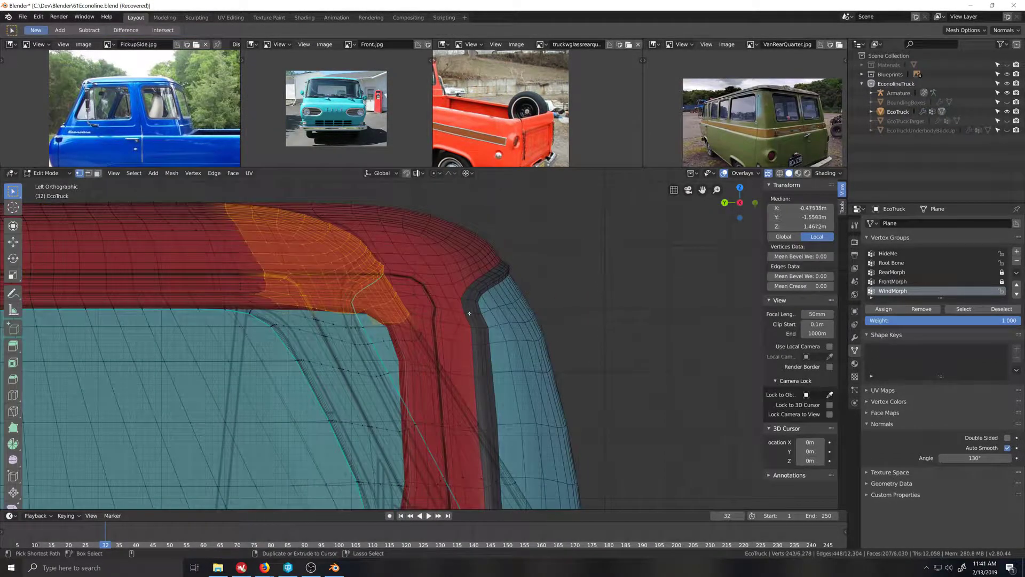
key(ctrl+z)
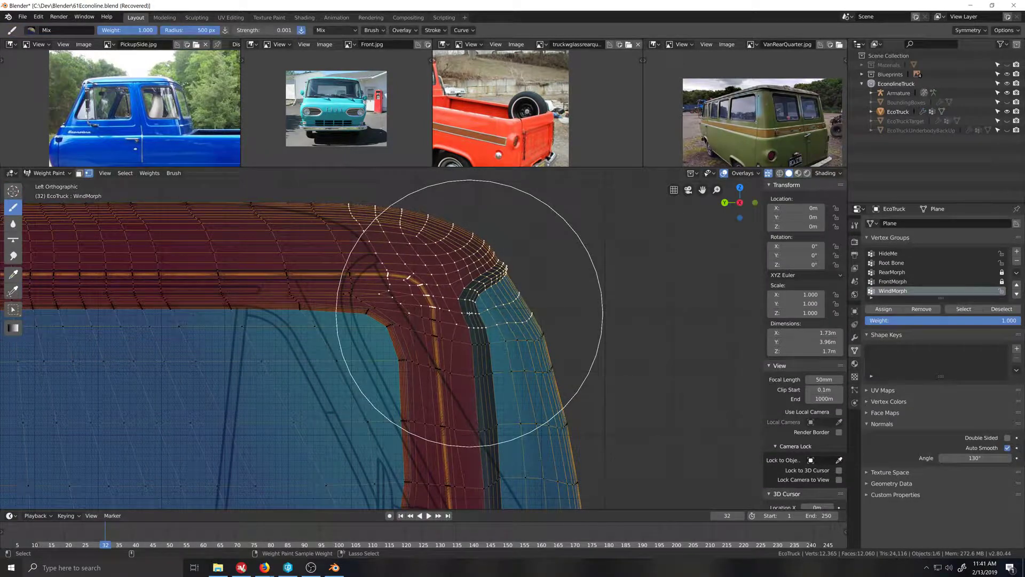
Step: Undo the remaining weight strokes and mode switch on the front roof corner
key(ctrl+z)
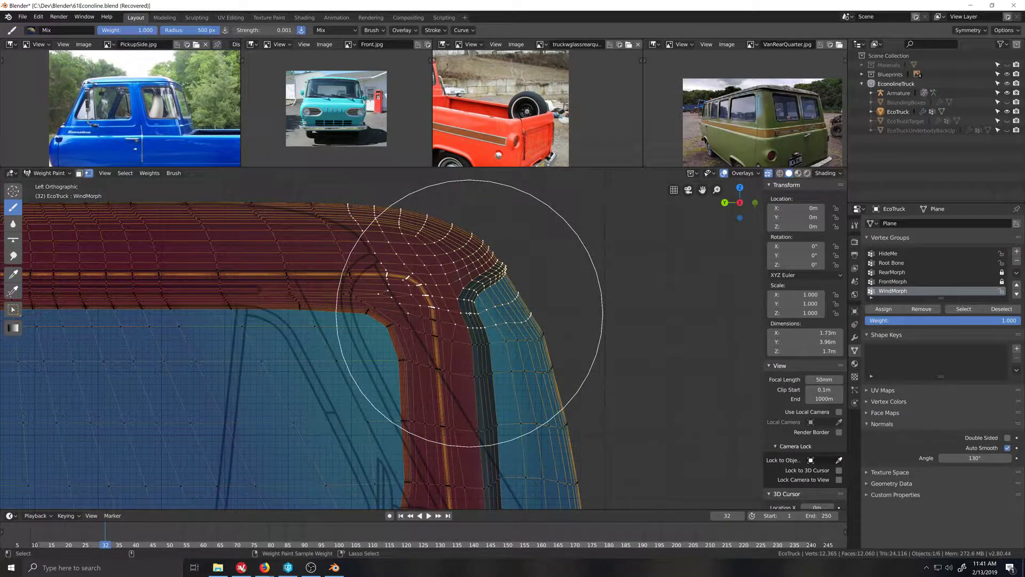
key(ctrl+z)
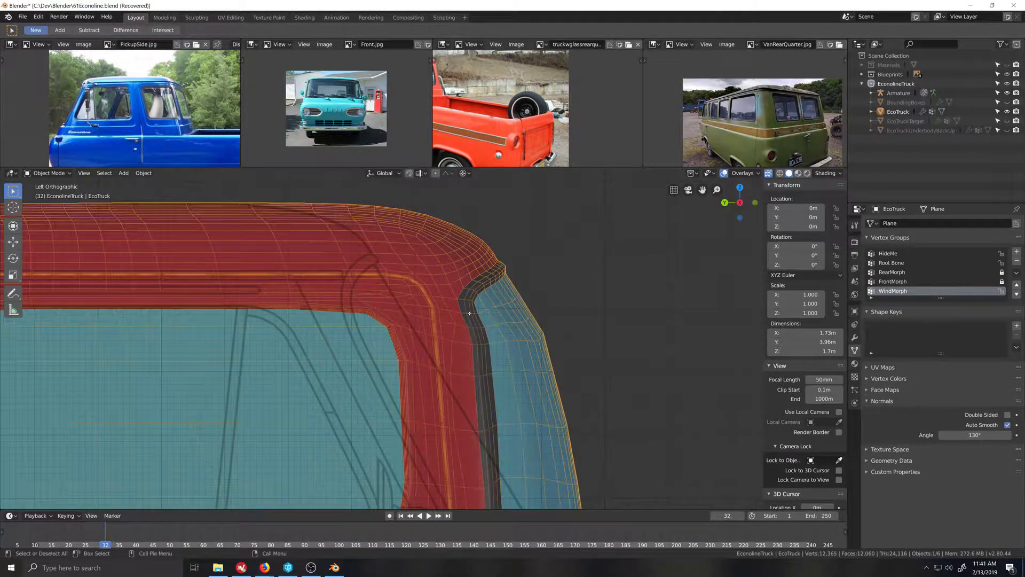
scroll(470, 314, down, 3)
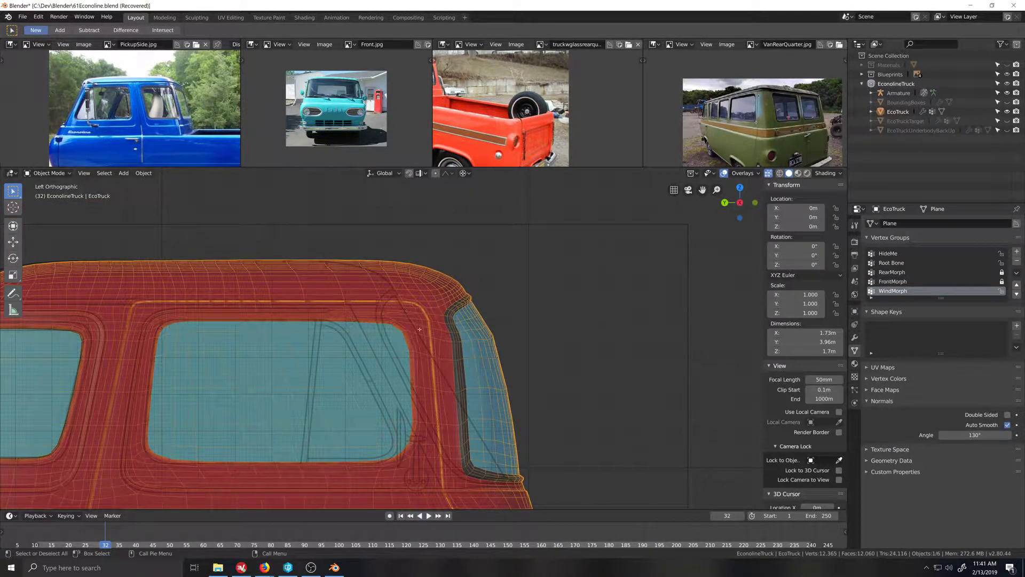
Step: In Edit Mode, circle-deselect the mask's vertices along the side window's upper trim and lightly weight-paint the remaining roof corner at 0.001 strength
click(48, 173)
click(46, 197)
scroll(355, 349, up, 2)
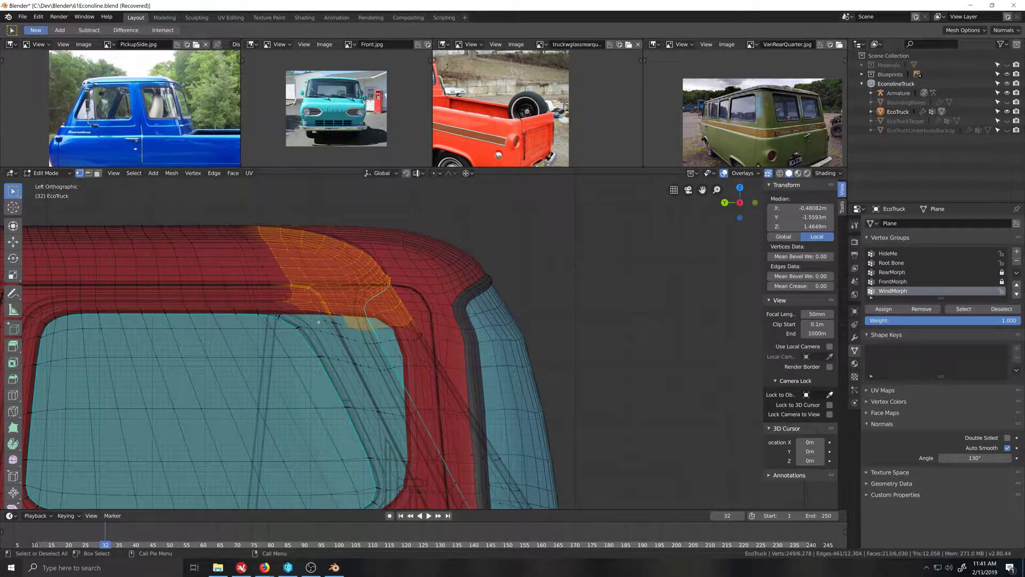
key(c)
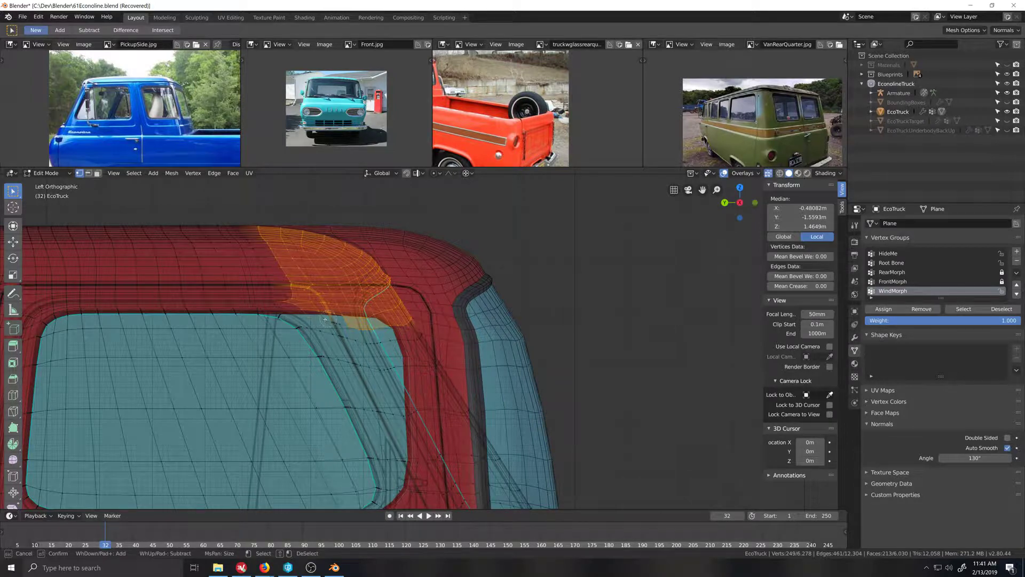
mouse_move(325, 318)
middle_down()
mouse_move(289, 286)
mouse_move(306, 317)
middle_up()
right_click(306, 318)
click(61, 174)
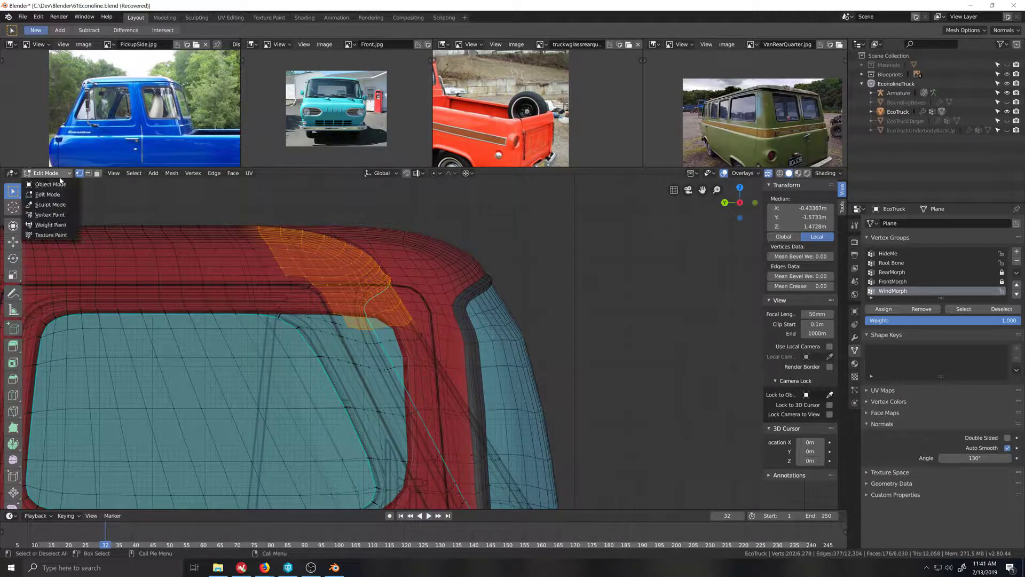
click(63, 229)
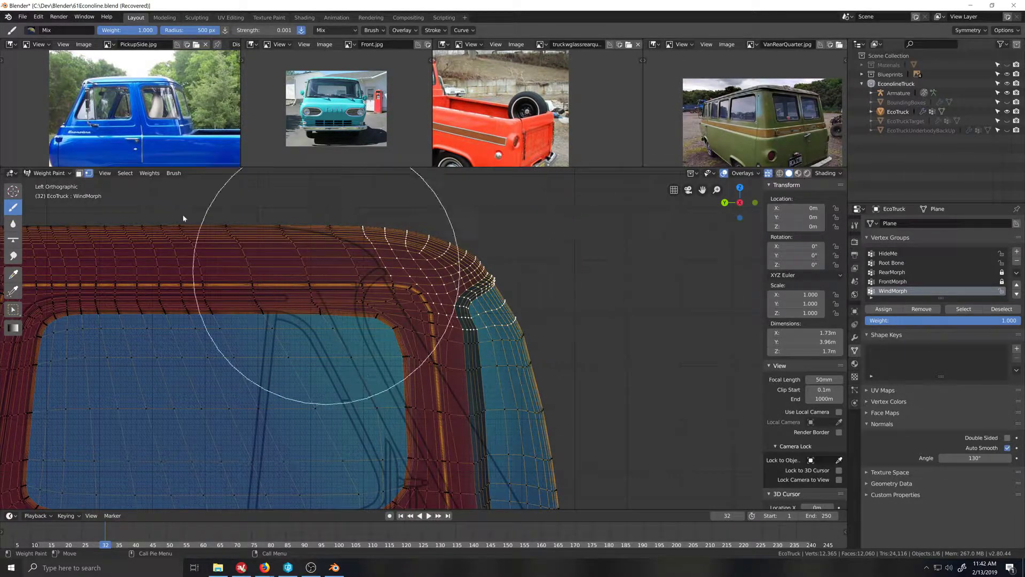
Step: In Edit Mode, circle-deselect the lowest row of masked vertices beside the side window's upper front corner
click(48, 173)
click(54, 194)
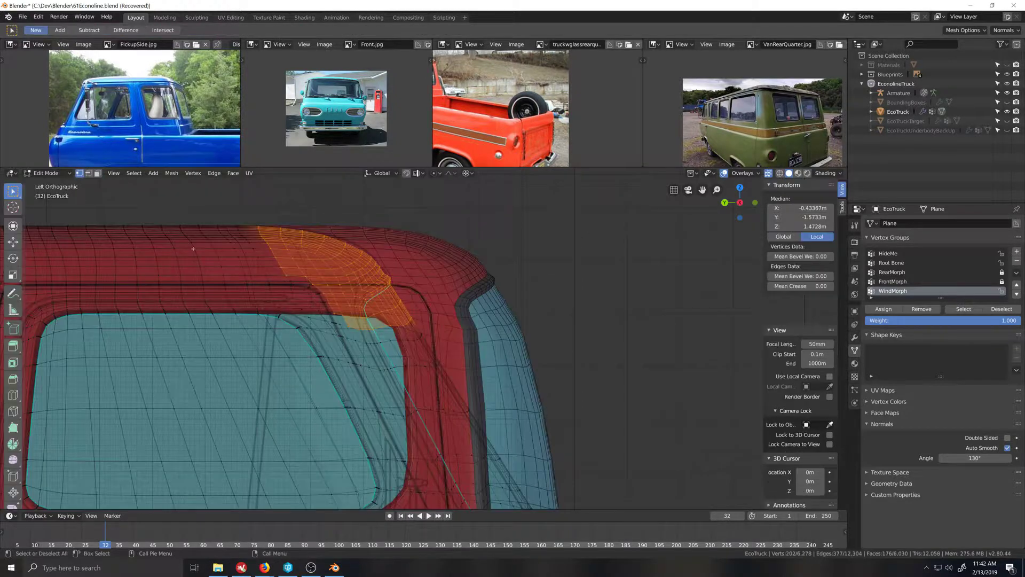
key(c)
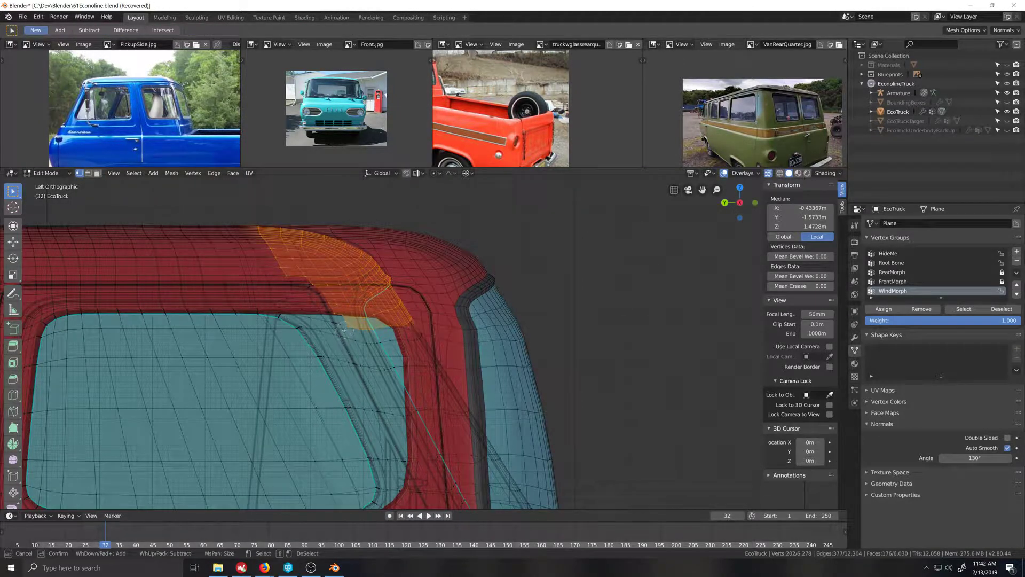
middle_drag(344, 330, 367, 333)
key(Escape)
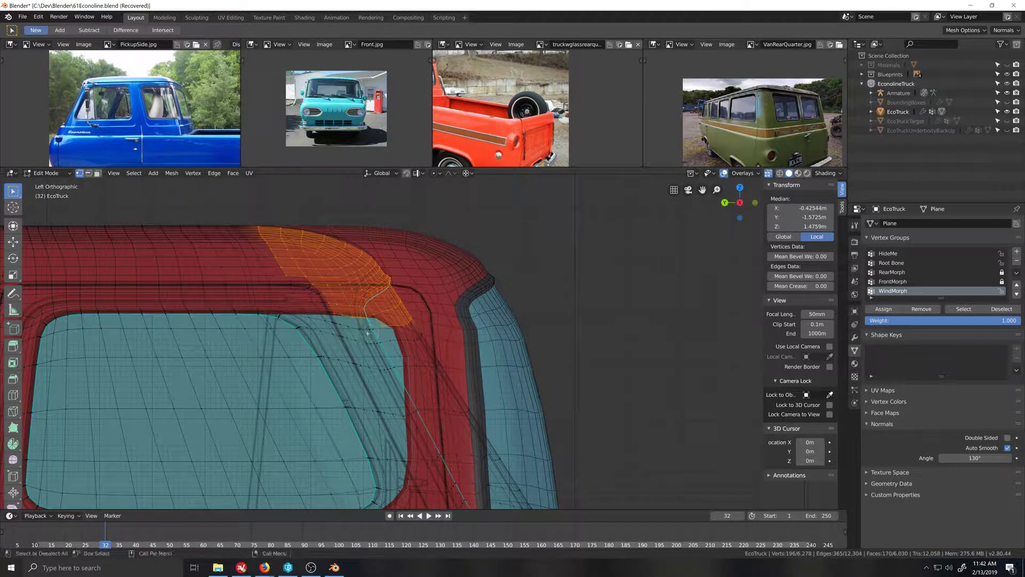
Step: Return to Weight Paint mode and dab WindMorph weight onto the reduced front roof corner mask at 0.001 strength
click(47, 173)
click(51, 224)
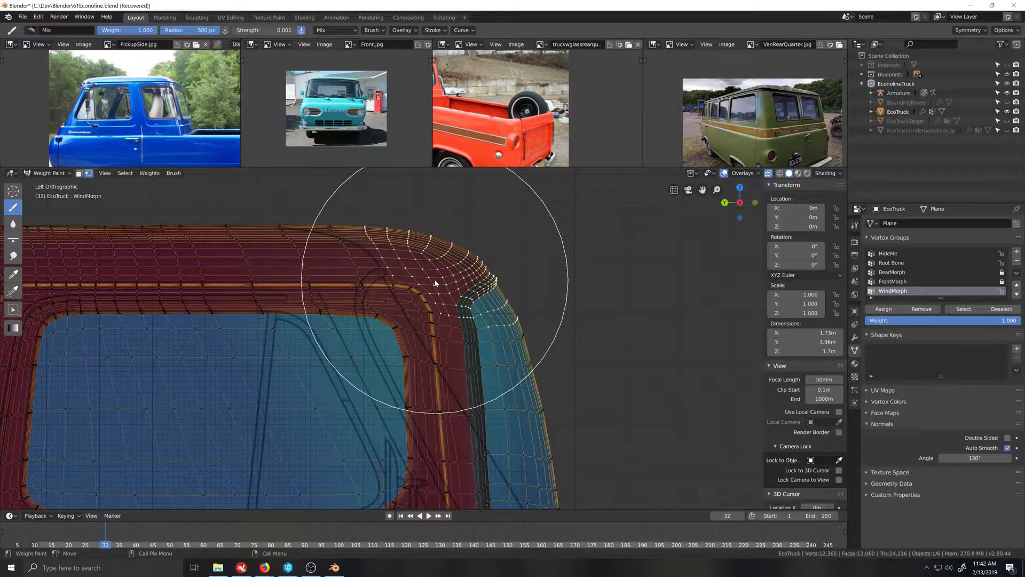
click(435, 280)
click(435, 280)
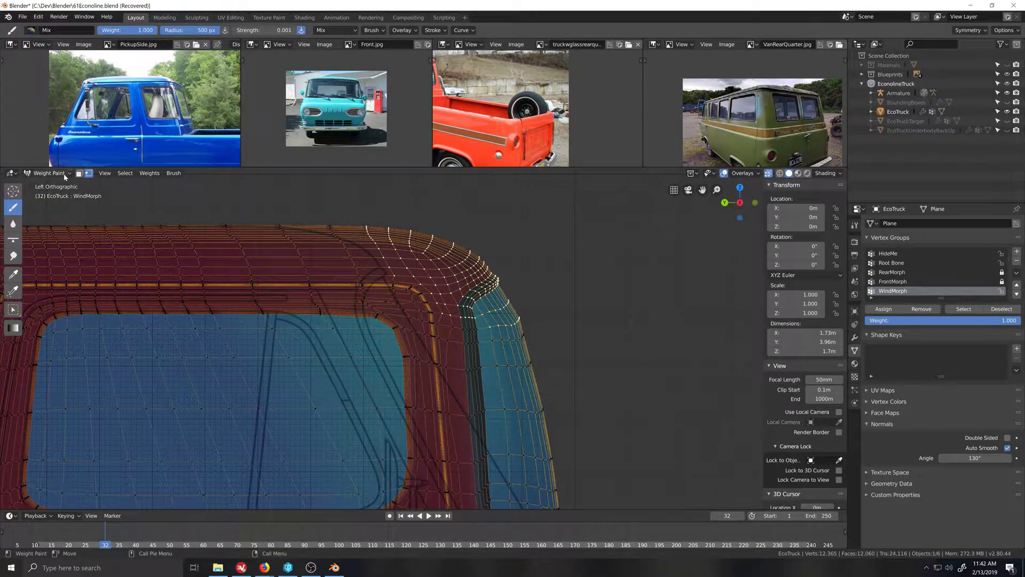
Step: Deselect the rearmost edge loop of the roof corner mask in Edit Mode and lightly weight-paint the smaller mask at 0.001 strength
click(49, 173)
click(51, 195)
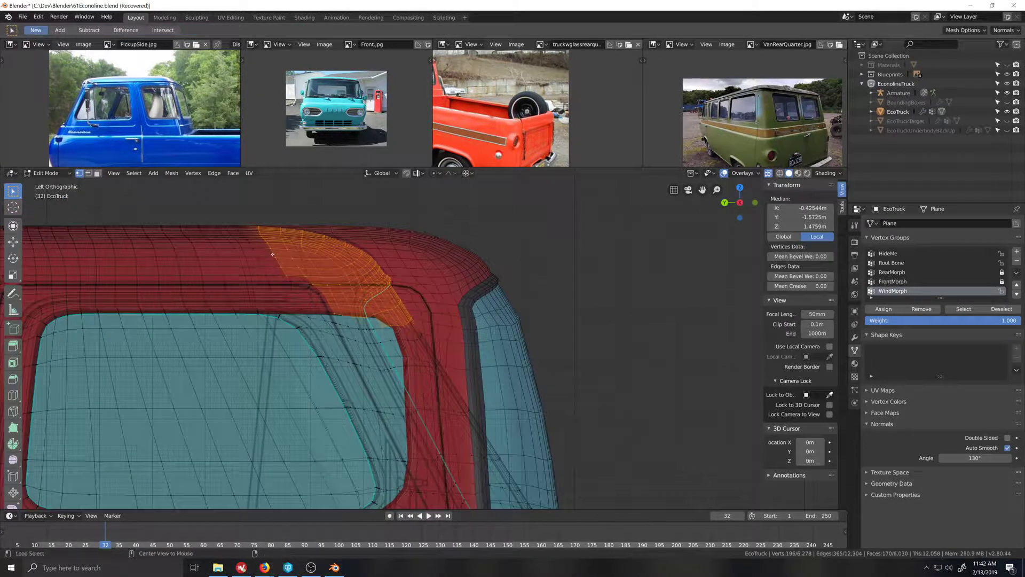
alt+shift+click(394, 325)
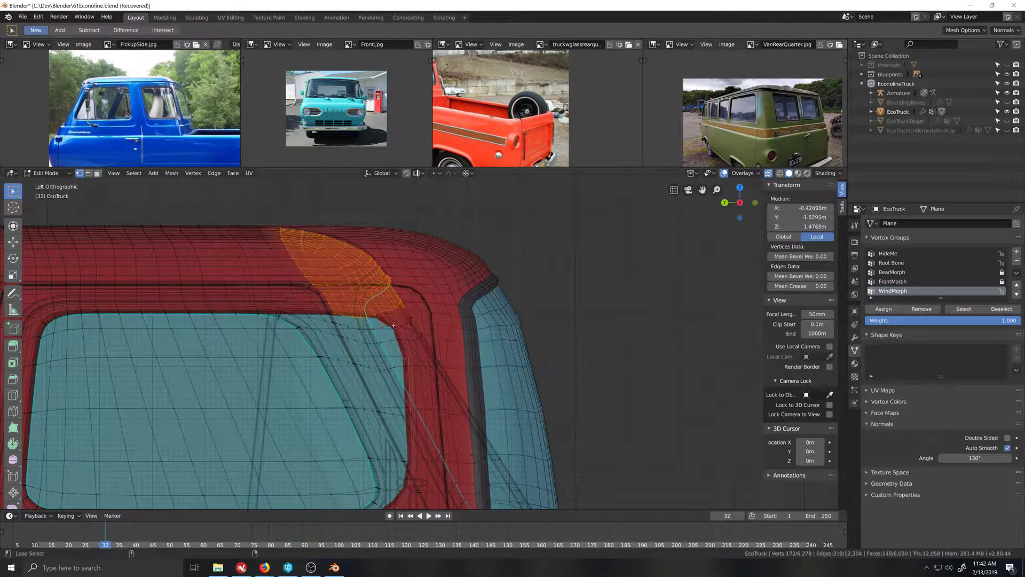
click(49, 173)
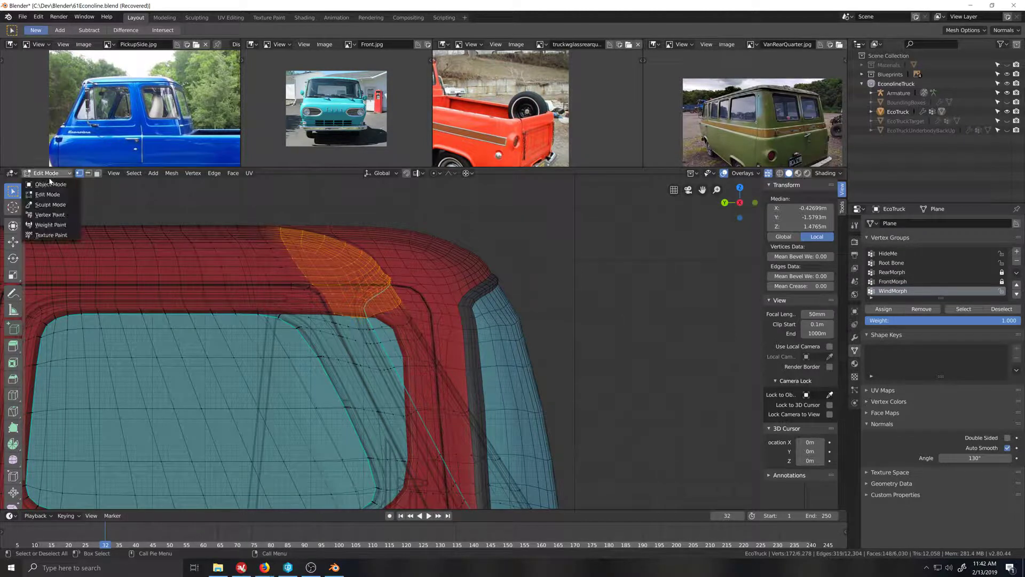
click(51, 225)
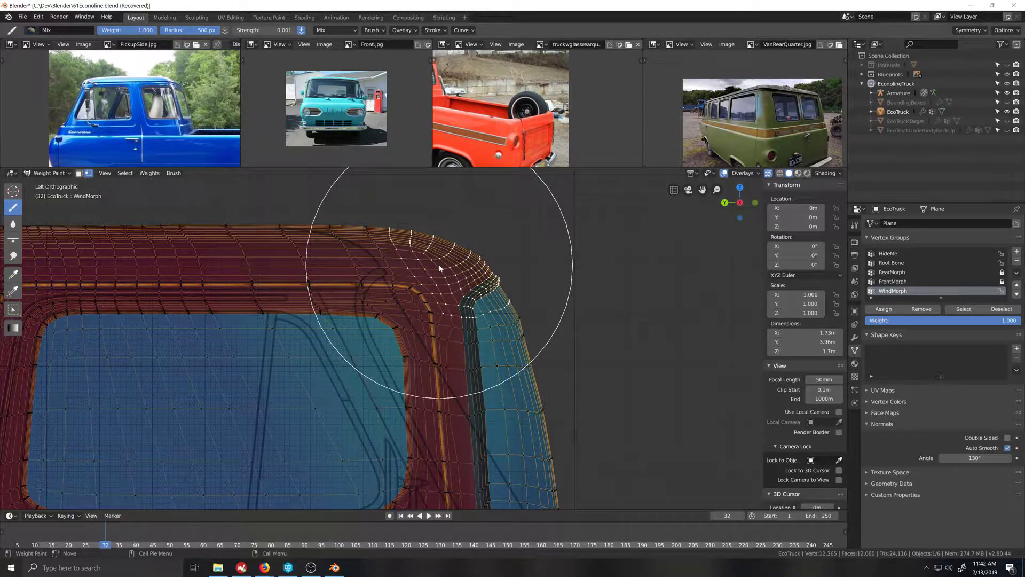
Step: In Edit Mode, circle-deselect the bottom row of the remaining roof corner mask just above the side window's front corner
click(56, 173)
click(48, 173)
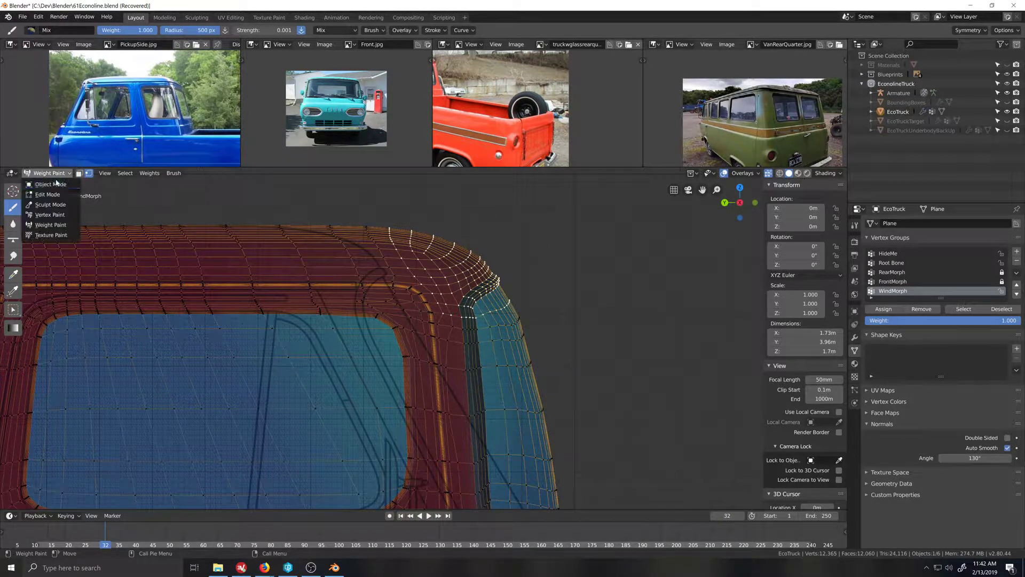
click(45, 196)
key(c)
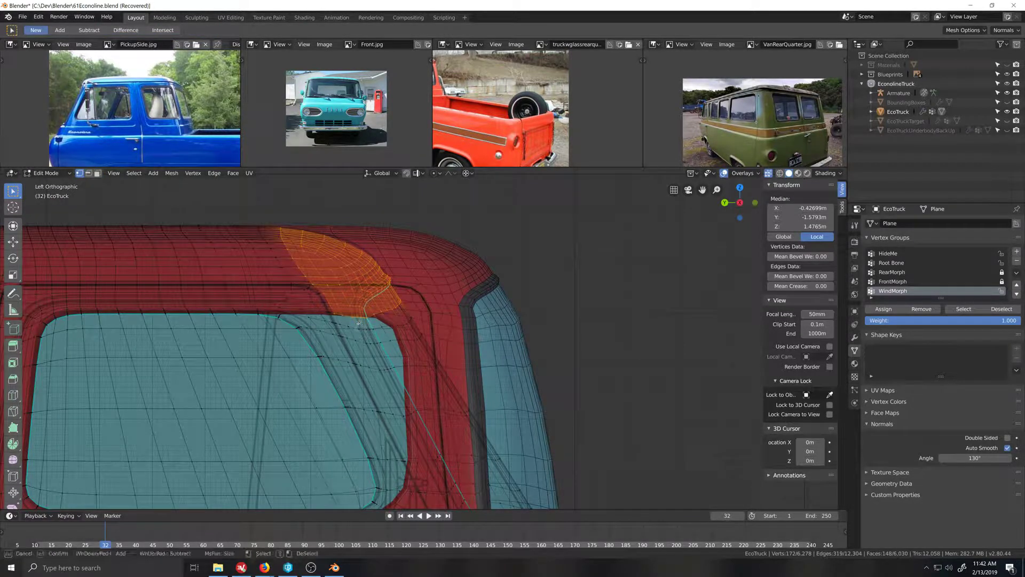
middle_drag(330, 318, 364, 316)
right_click(364, 316)
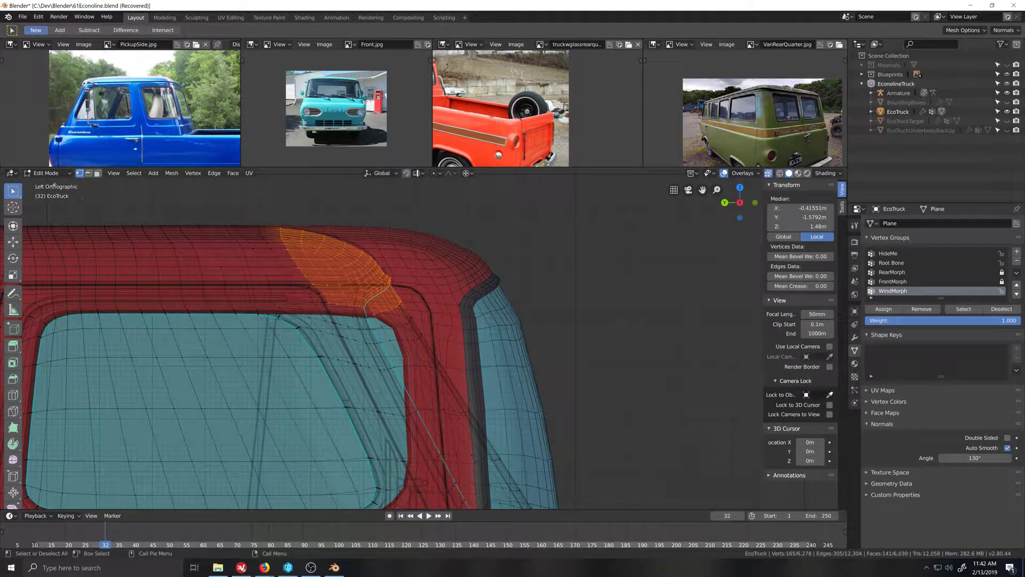
click(49, 181)
click(48, 173)
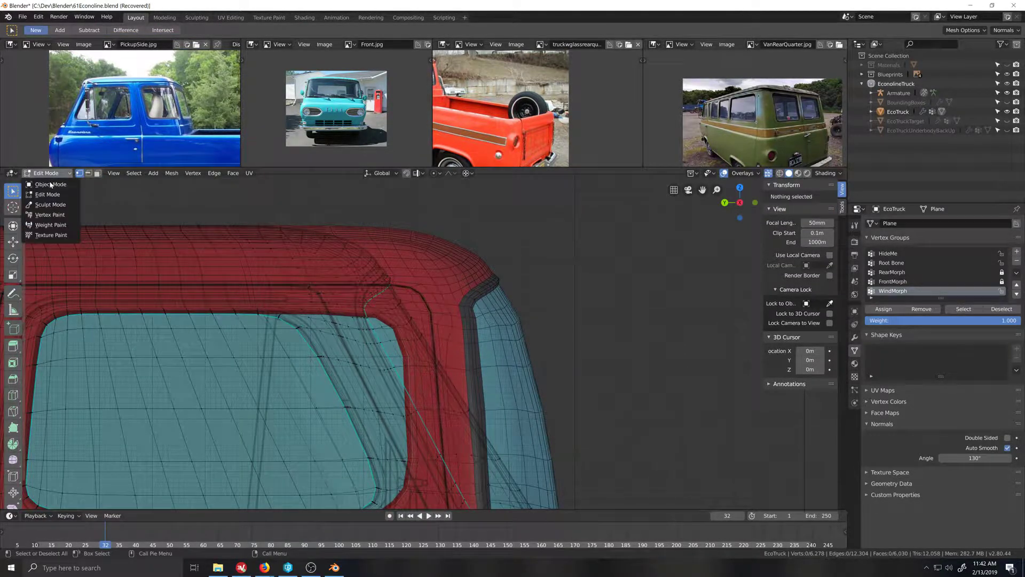
click(51, 225)
scroll(431, 293, down, 2)
scroll(439, 293, up, 1)
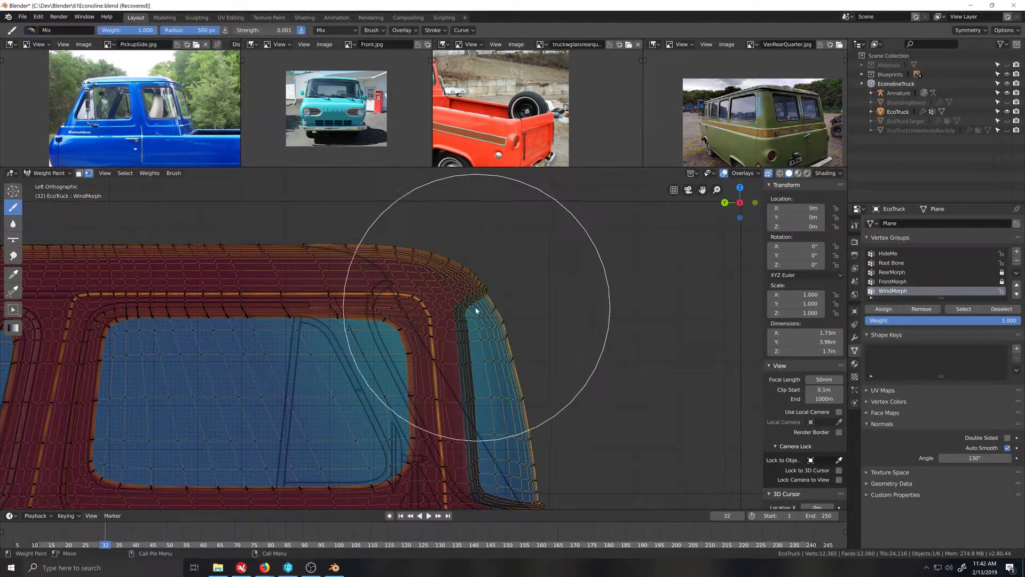
key(Tab)
key(l)
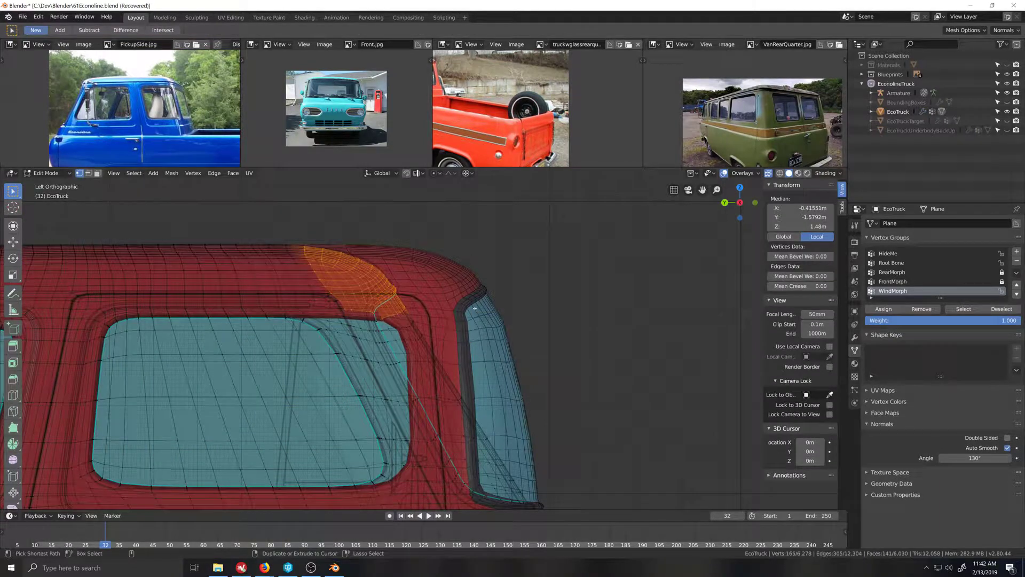
Step: Switch to Weight Paint mode with the trimmed roof corner selection and lightly build up its WindMorph weight at 0.001 strength
click(49, 174)
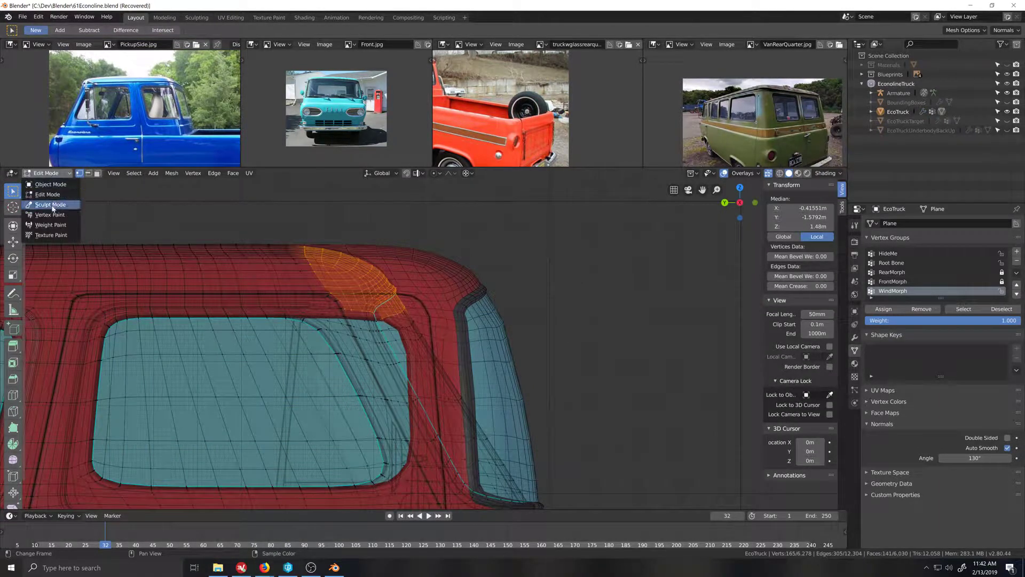
click(52, 225)
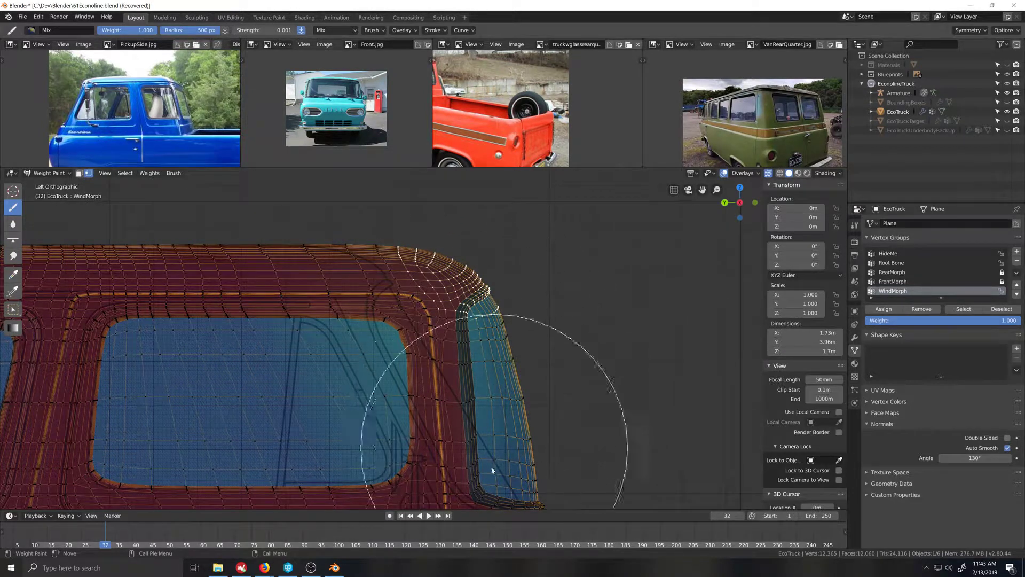
Step: Turn off vertex selection masking and reduce the brush radius to 10 px
click(89, 173)
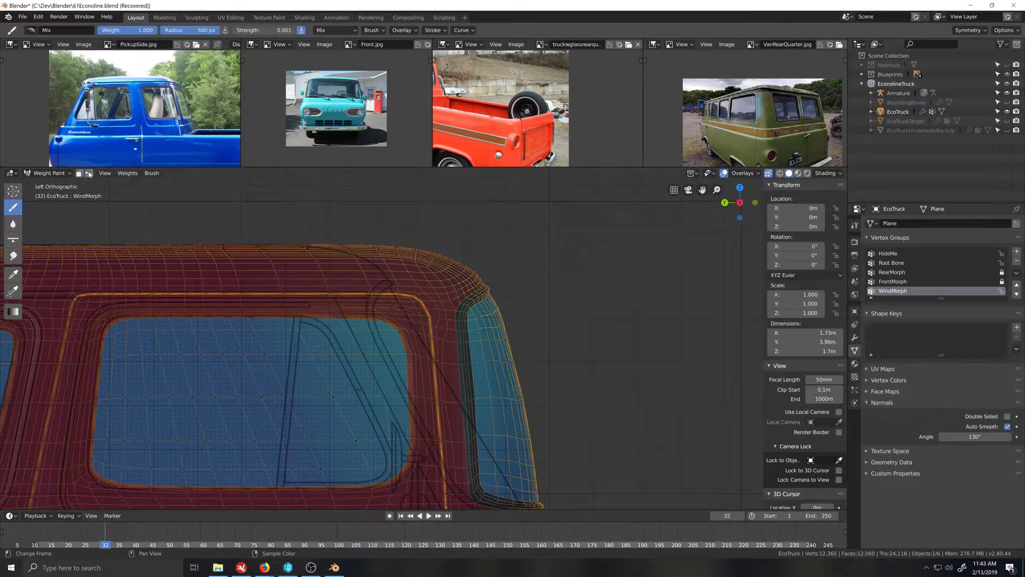
click(201, 33)
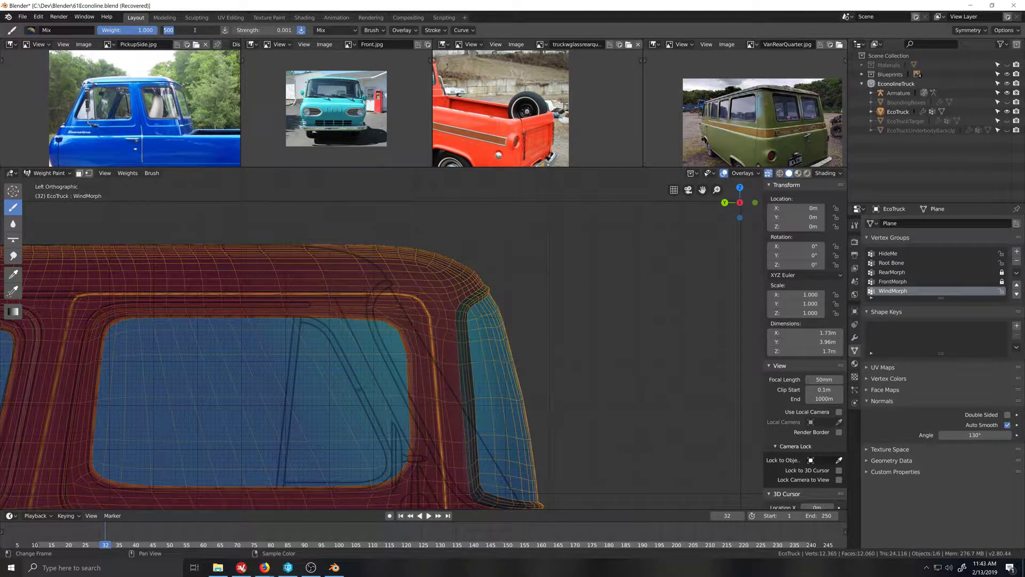
key(Return)
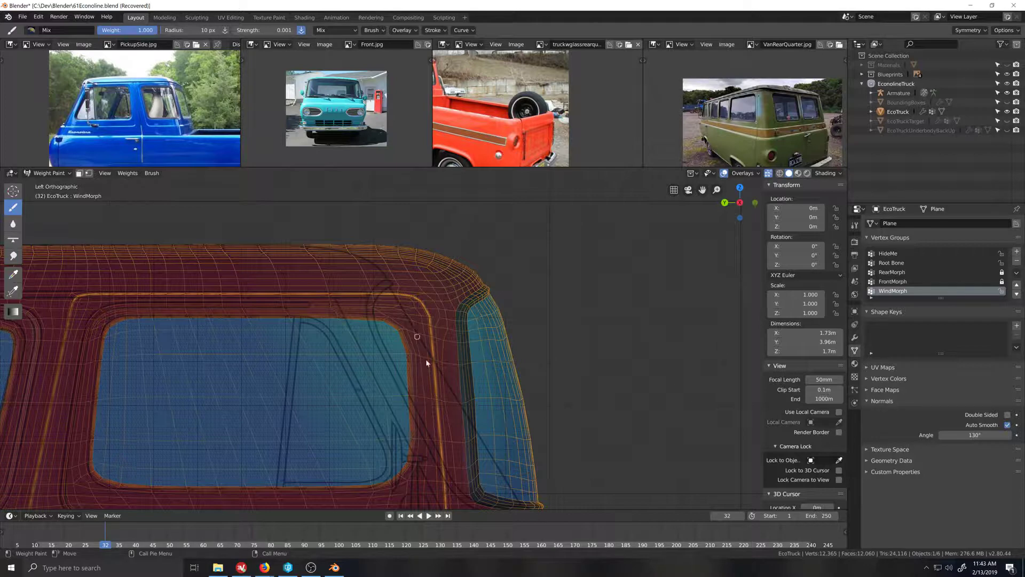
Step: Set the weight brush to a 20 px radius and 0.002 strength for detail work on the front pillar
scroll(426, 363, up, 4)
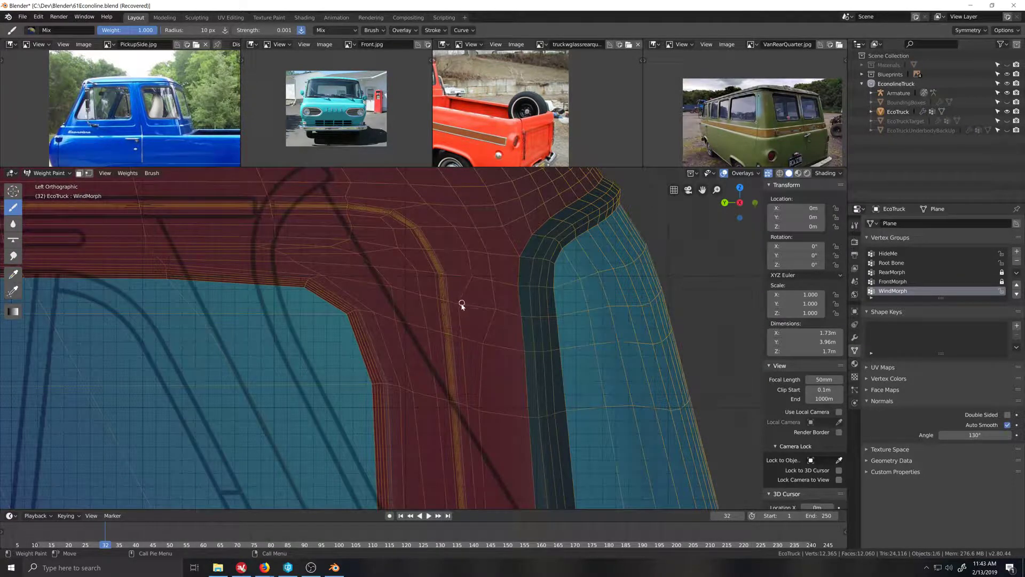
click(183, 30)
text(20)
key(Return)
click(275, 31)
text(.00)
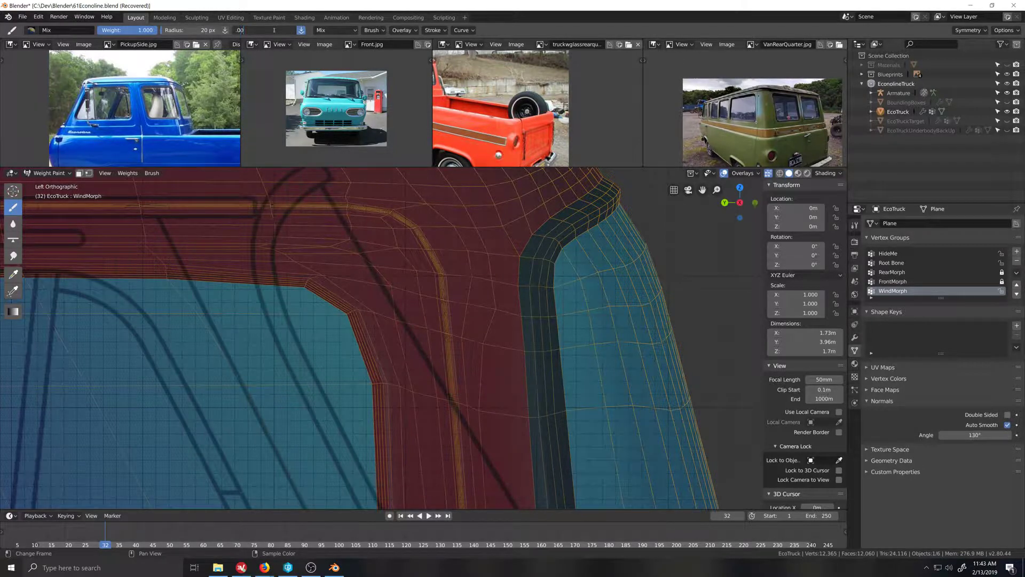
text(2)
key(Return)
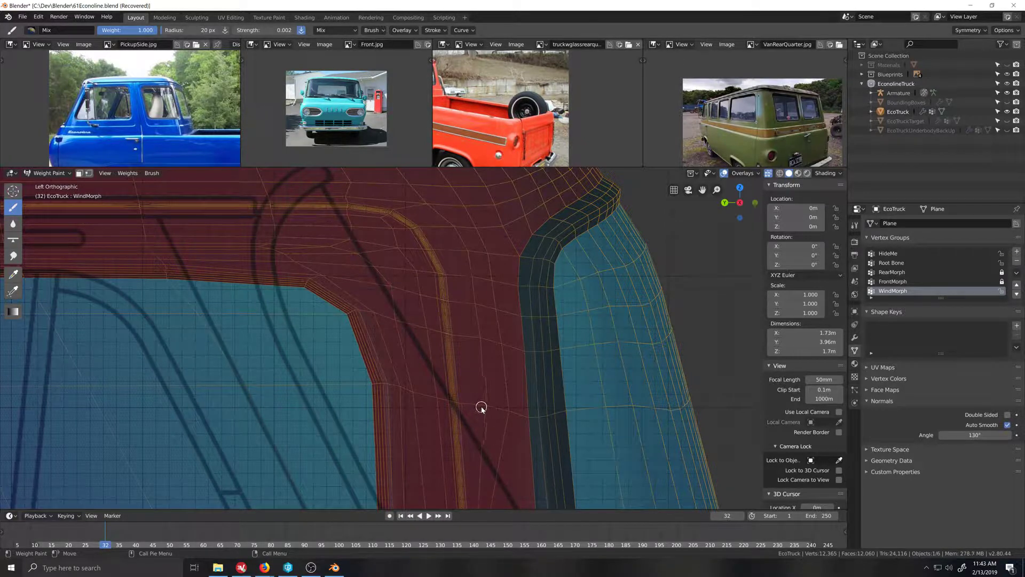
Step: Touch up WindMorph weights down the front pillar between the side window and windshield, working toward the windshield's lower corner
scroll(502, 434, down, 2)
scroll(502, 434, up, 3)
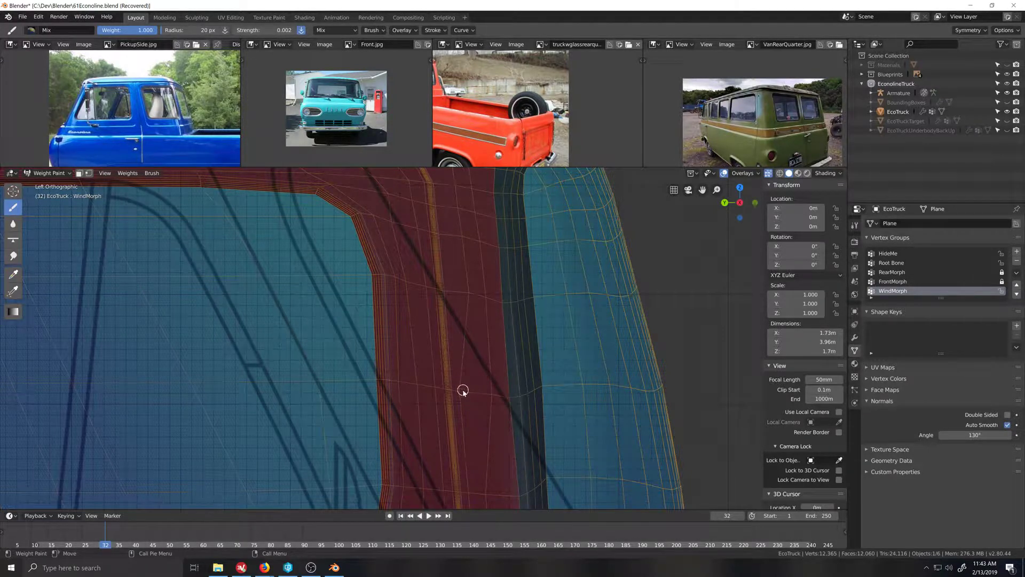
shift+scroll(469, 394, down, 4)
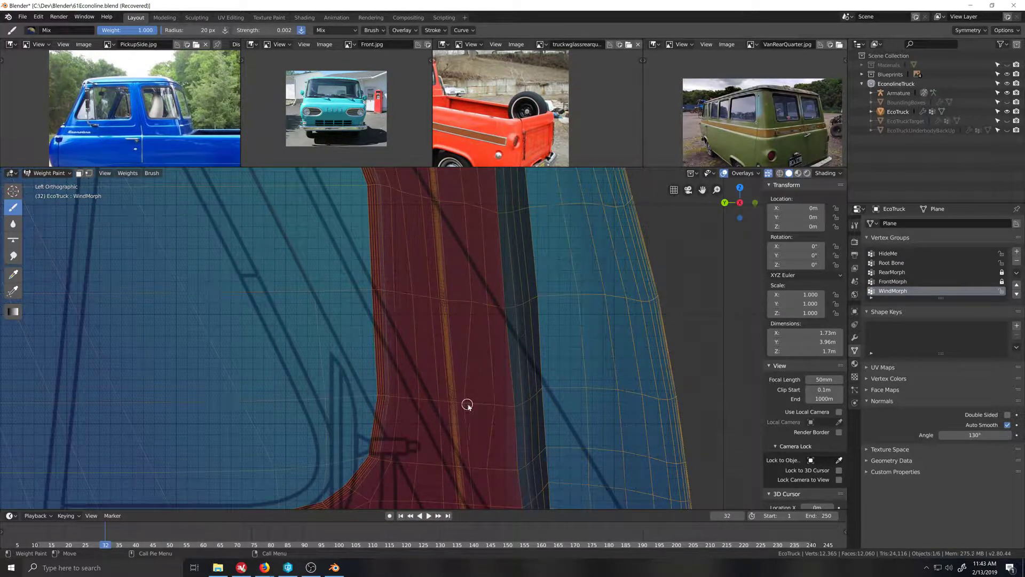
shift+scroll(480, 406, down, 3)
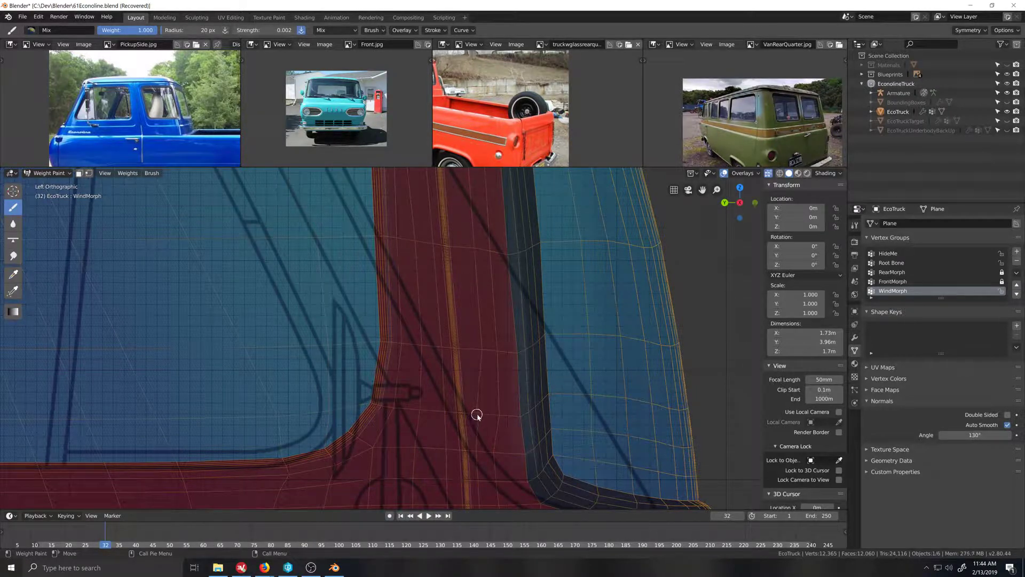
shift+scroll(480, 414, down, 2)
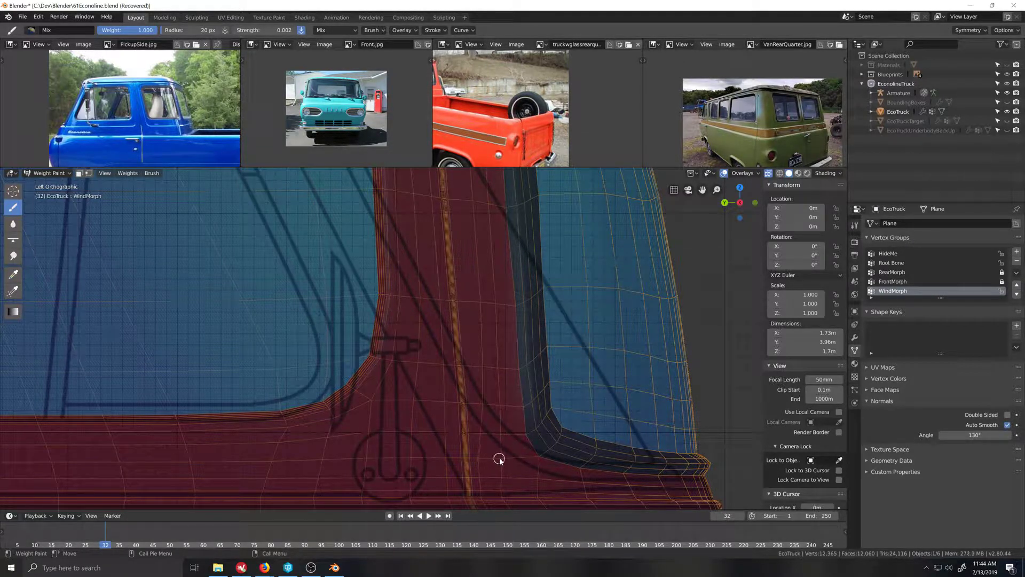
scroll(556, 432, down, 4)
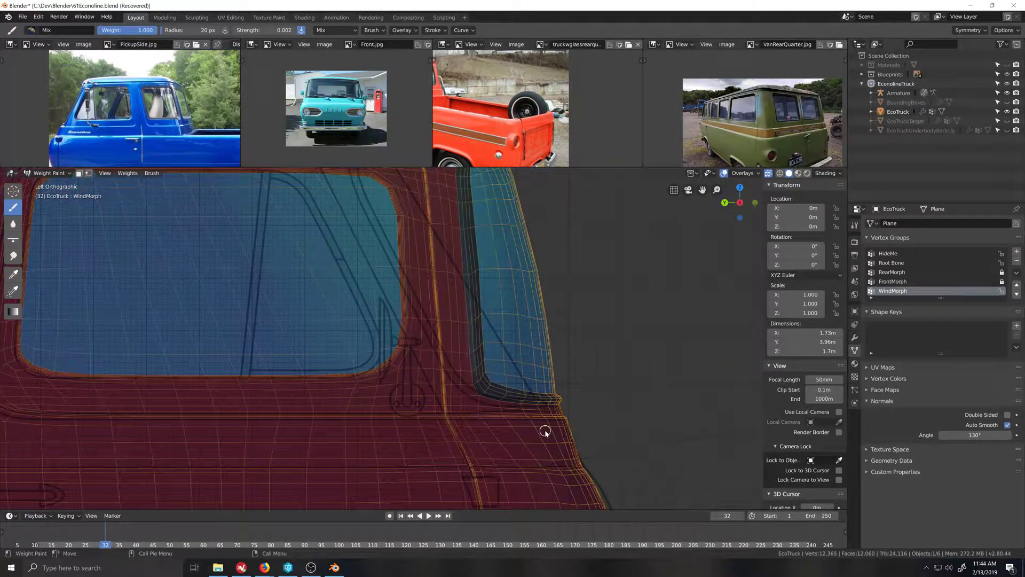
Step: Switch to the Subtract brush and lightly reduce the WindMorph weights down the side of the windshield toward its lower corner
shift+middle_drag(499, 309, 480, 379)
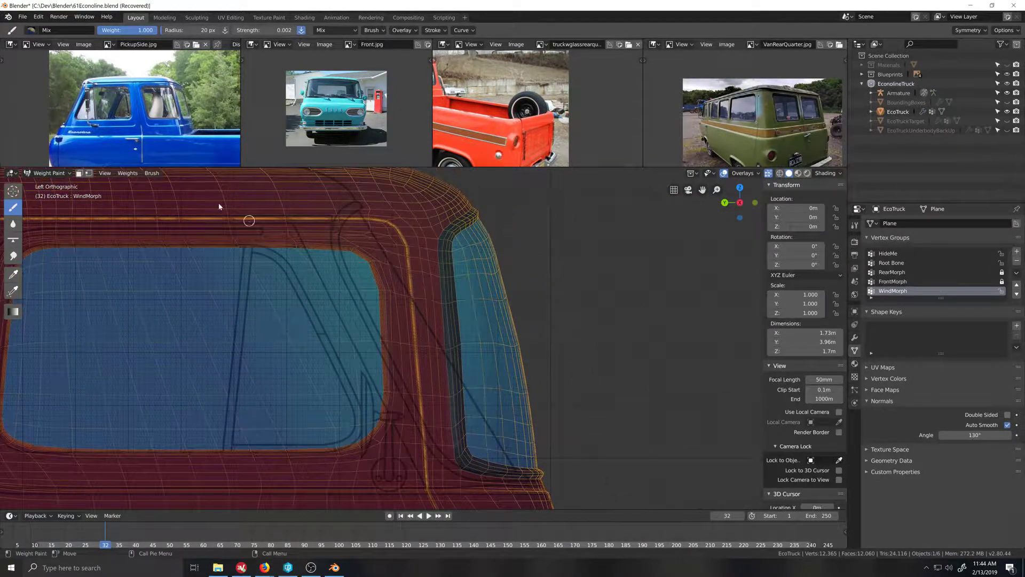
click(47, 172)
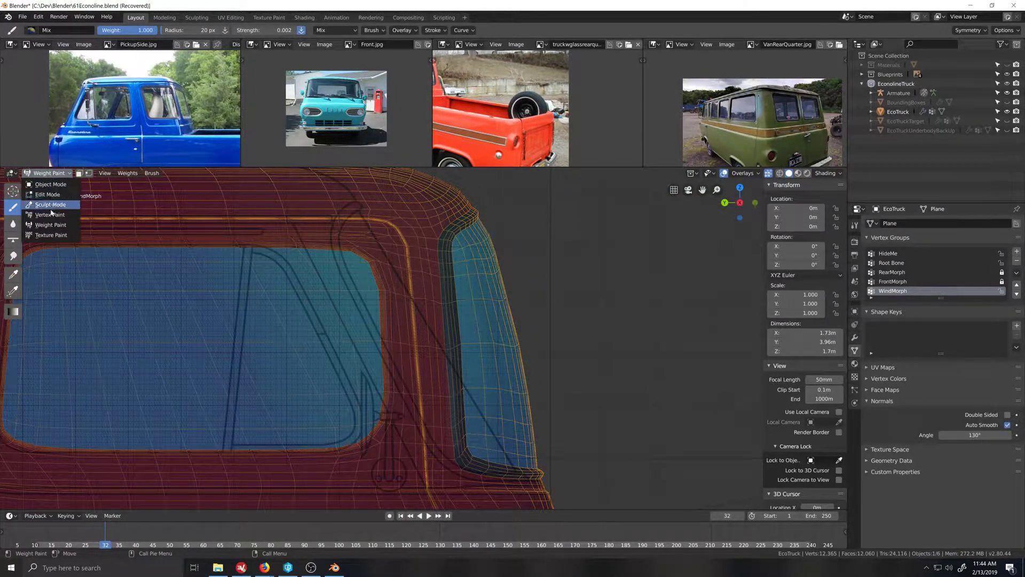
click(32, 29)
click(260, 66)
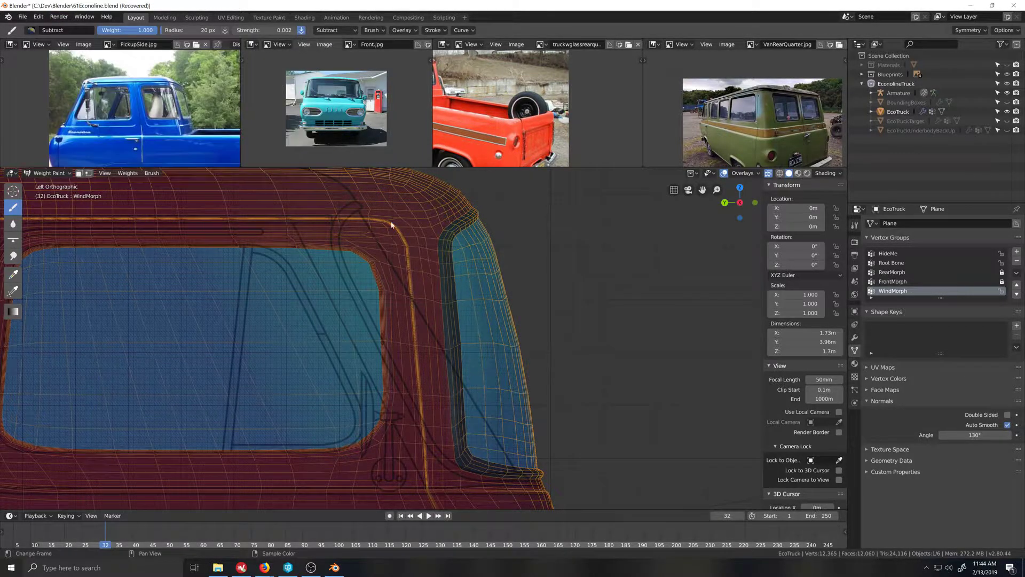
scroll(499, 315, up, 5)
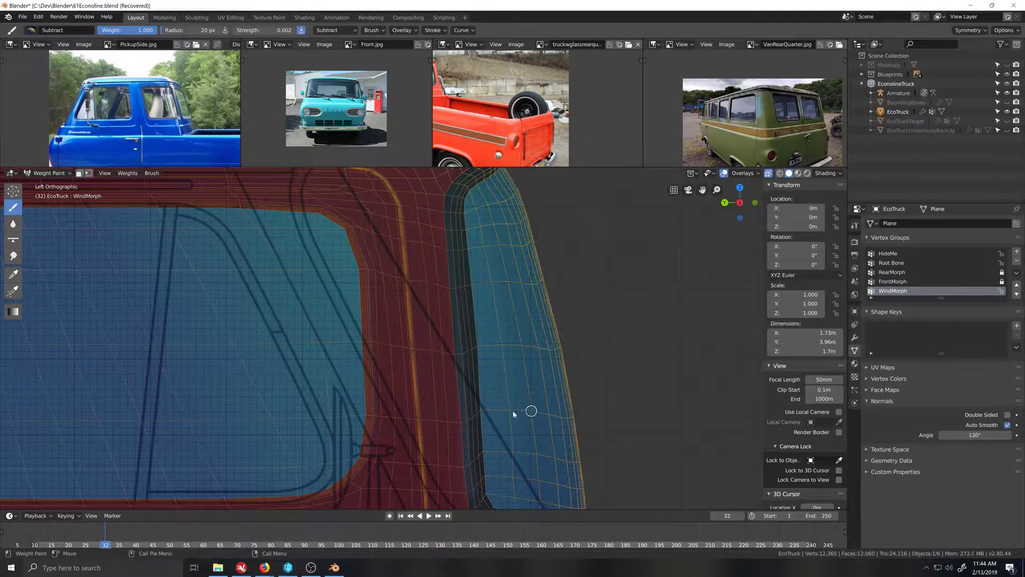
shift+middle_drag(521, 414, 514, 369)
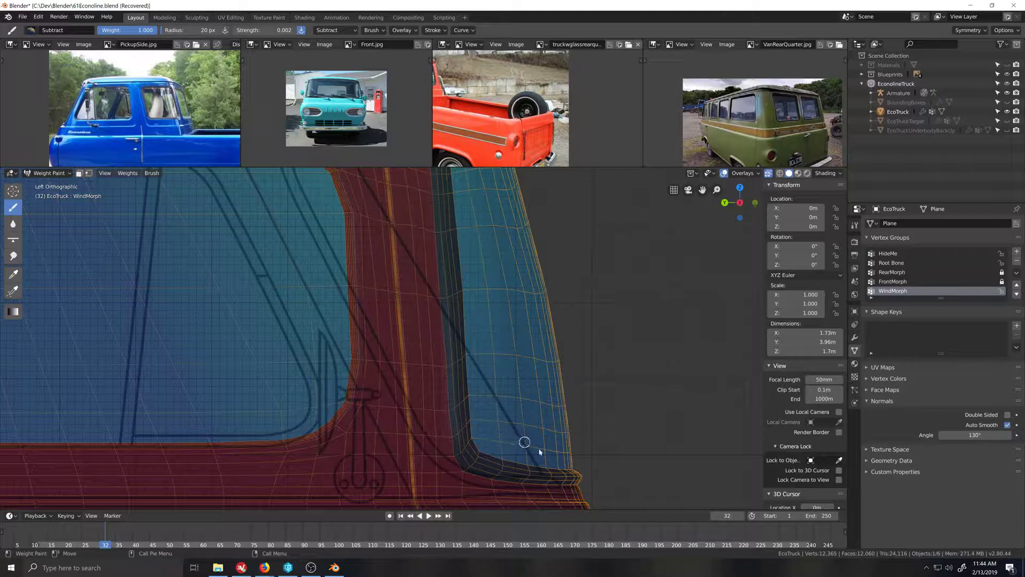
scroll(484, 356, down, 3)
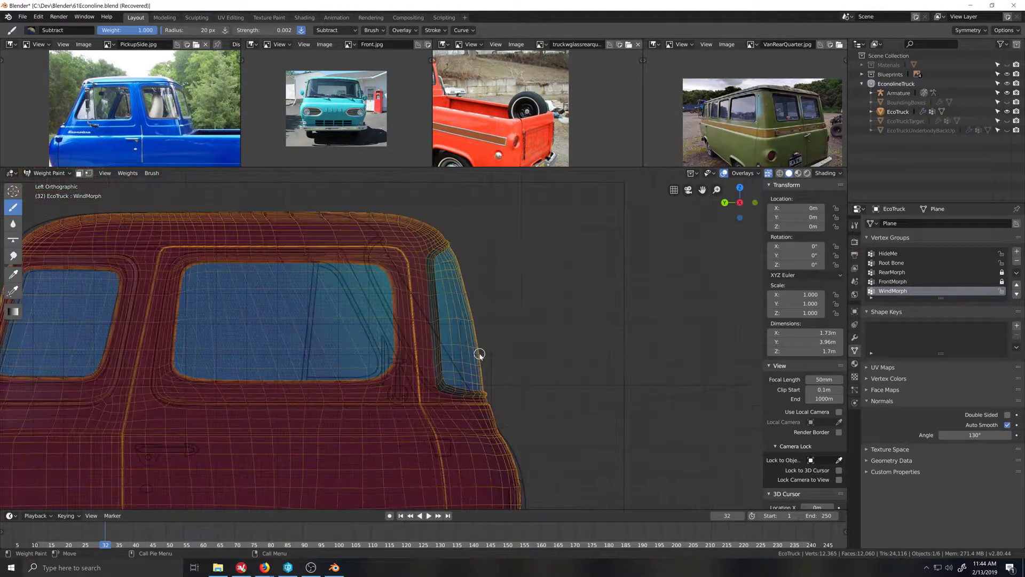
Step: Switch back to the Mix brush and touch up the WindMorph weights around the upper windshield and roof corner
middle_drag(477, 343, 372, 389)
scroll(465, 333, up, 2)
scroll(465, 334, up, 2)
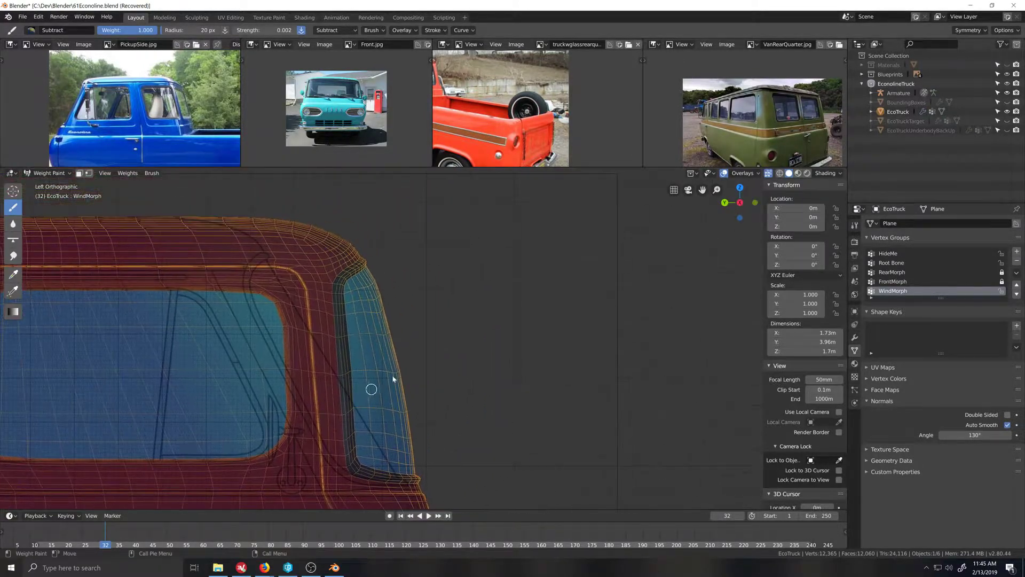
click(31, 33)
click(196, 61)
scroll(380, 334, up, 2)
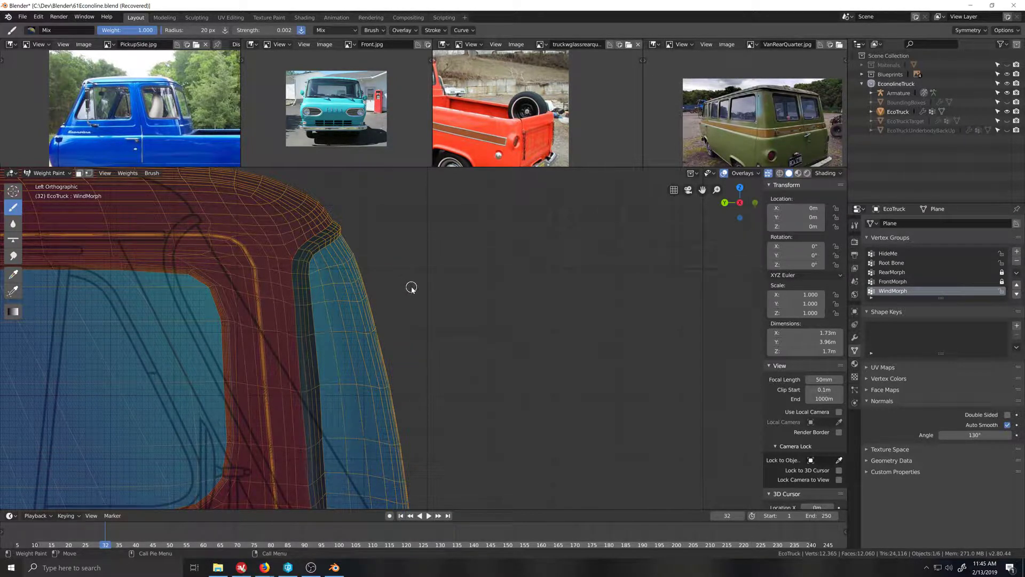
Step: Return to Object Mode, select the WindMorph bone for posing and clear its user transforms
scroll(411, 284, down, 8)
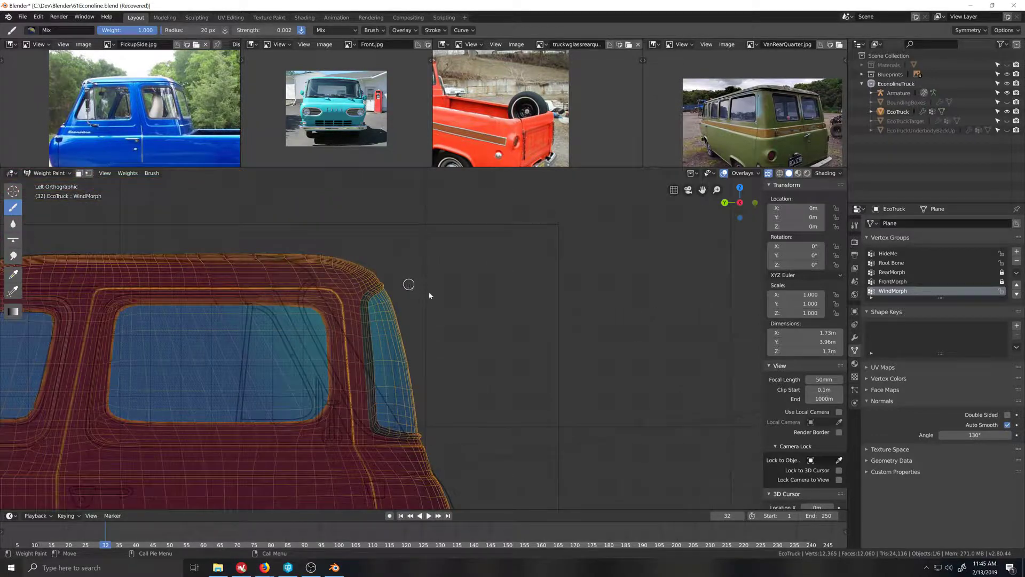
scroll(475, 366, down, 2)
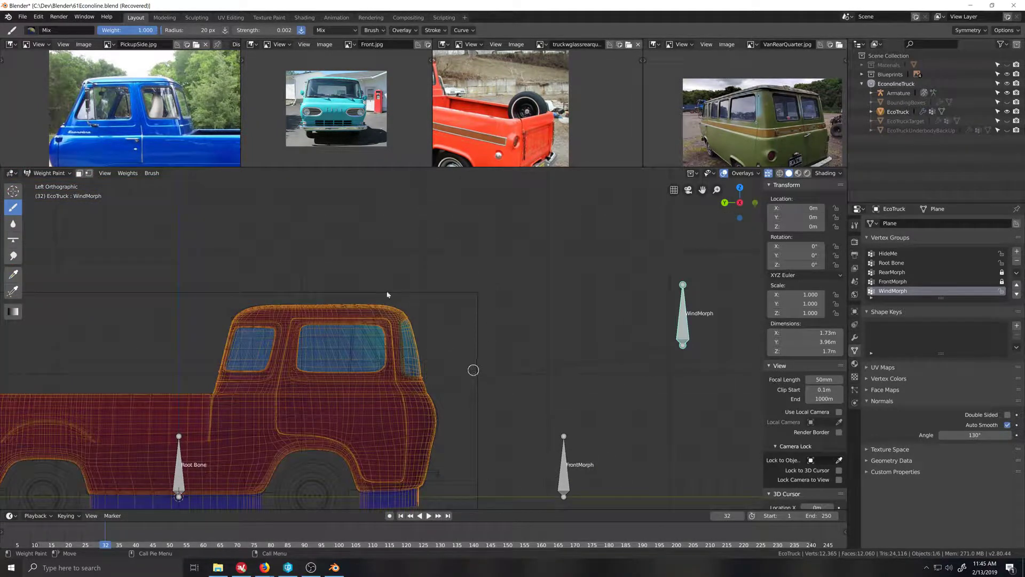
scroll(265, 234, down, 2)
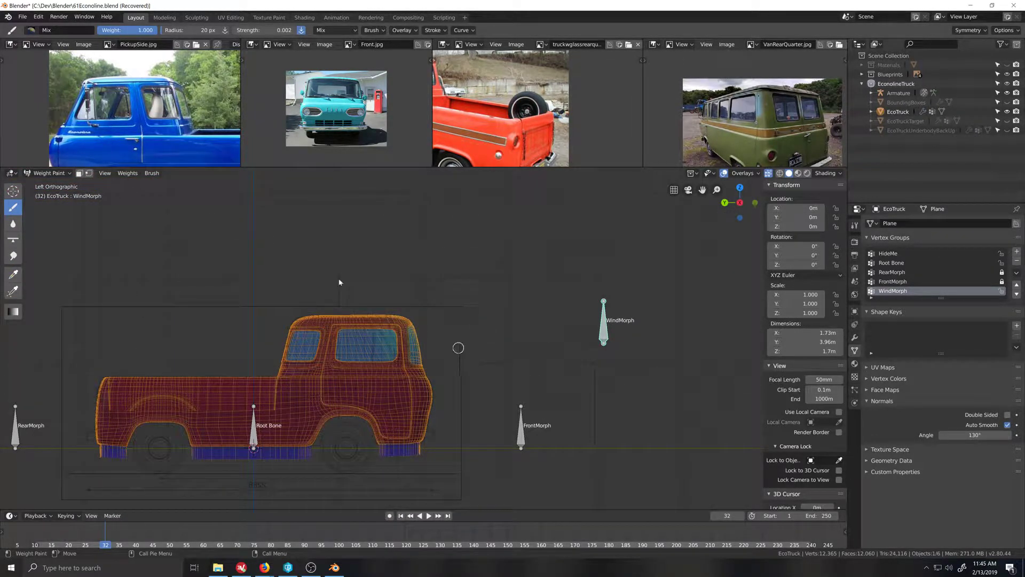
click(48, 173)
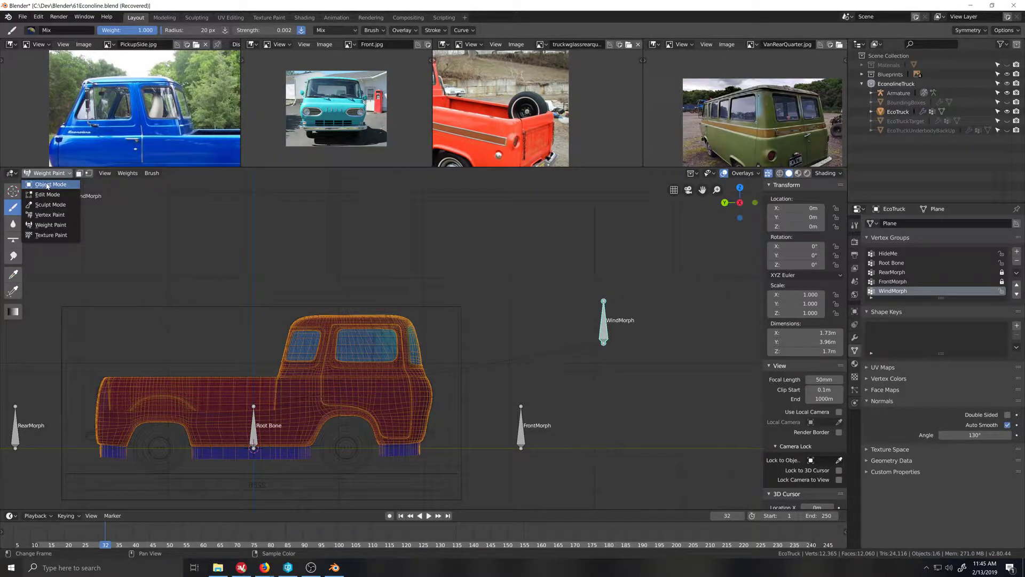
click(48, 184)
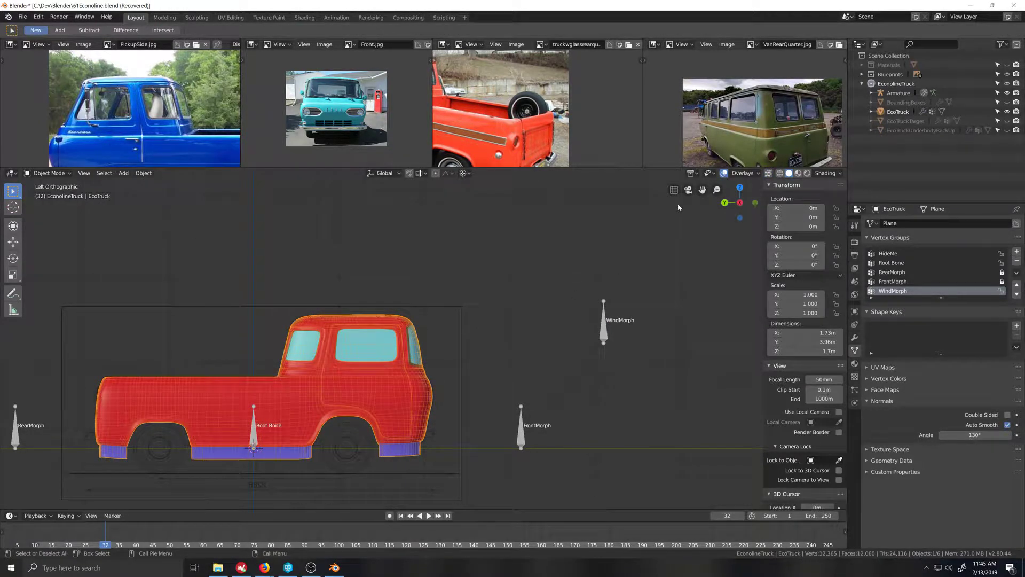
middle_drag(526, 319, 488, 340)
click(616, 346)
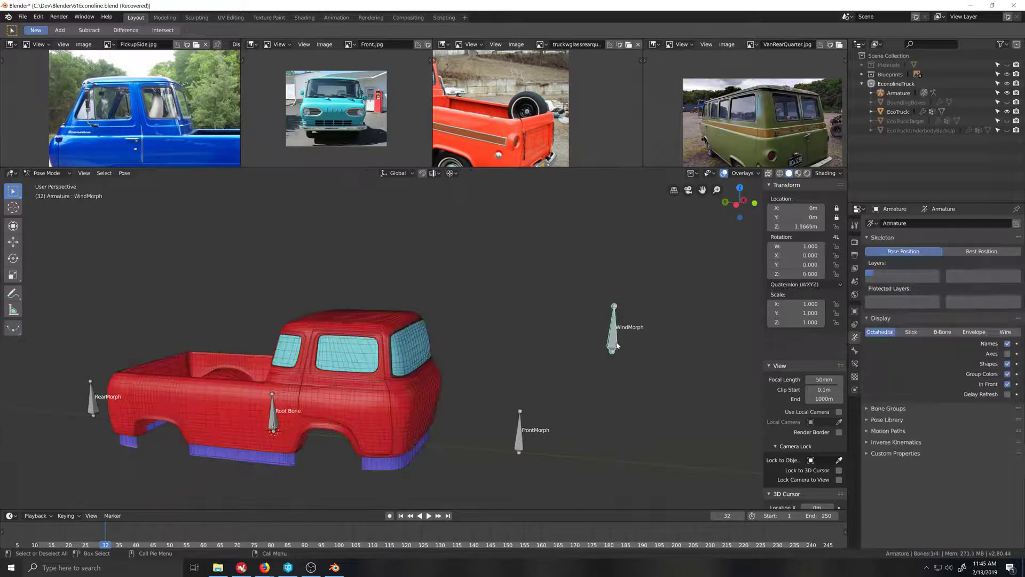
right_click(616, 346)
click(613, 345)
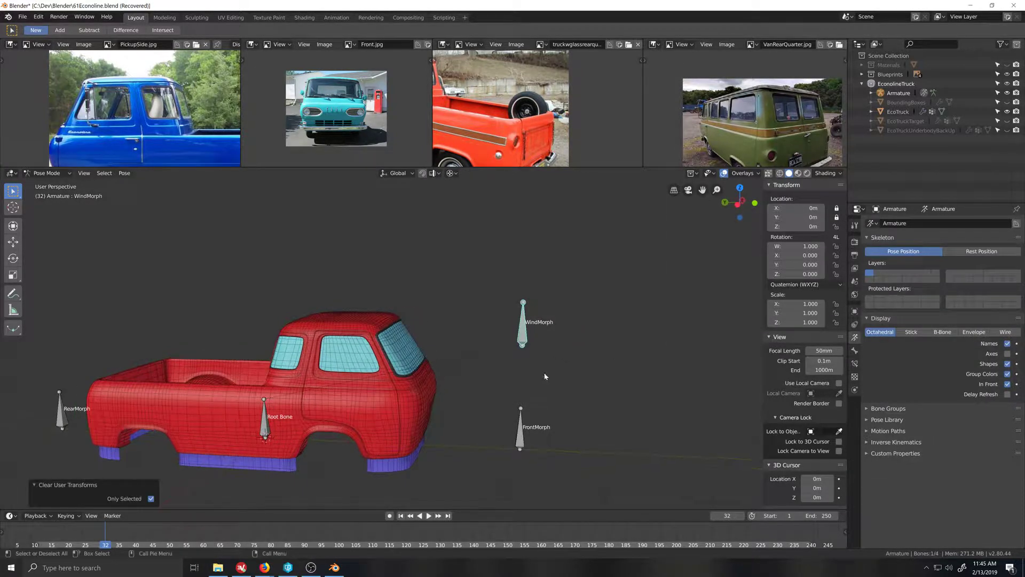
Step: Move the WindMorph bone about 1.46 m forward, away from the cab, to test the windshield's deformation
key(g)
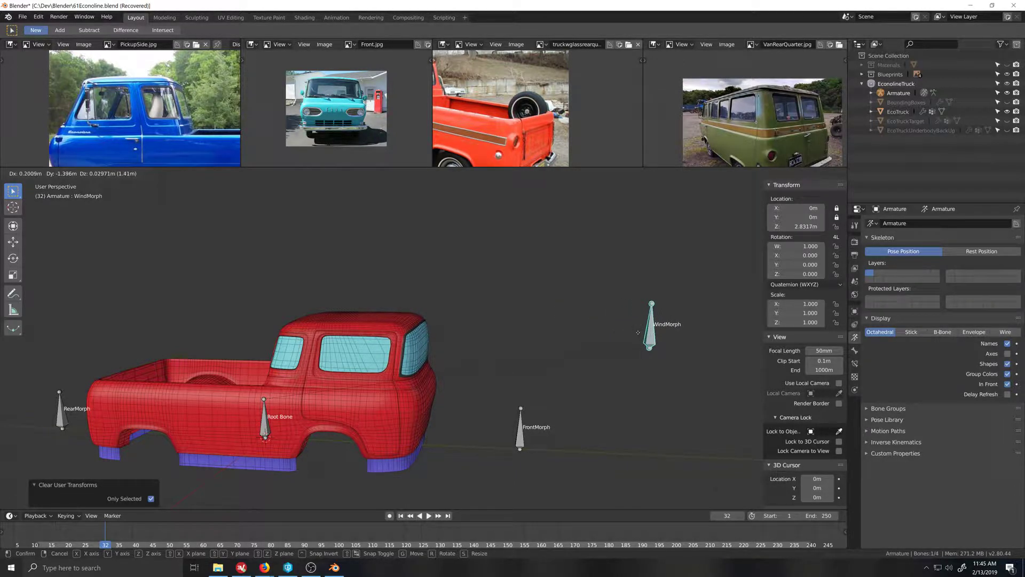
click(638, 334)
scroll(425, 397, up, 7)
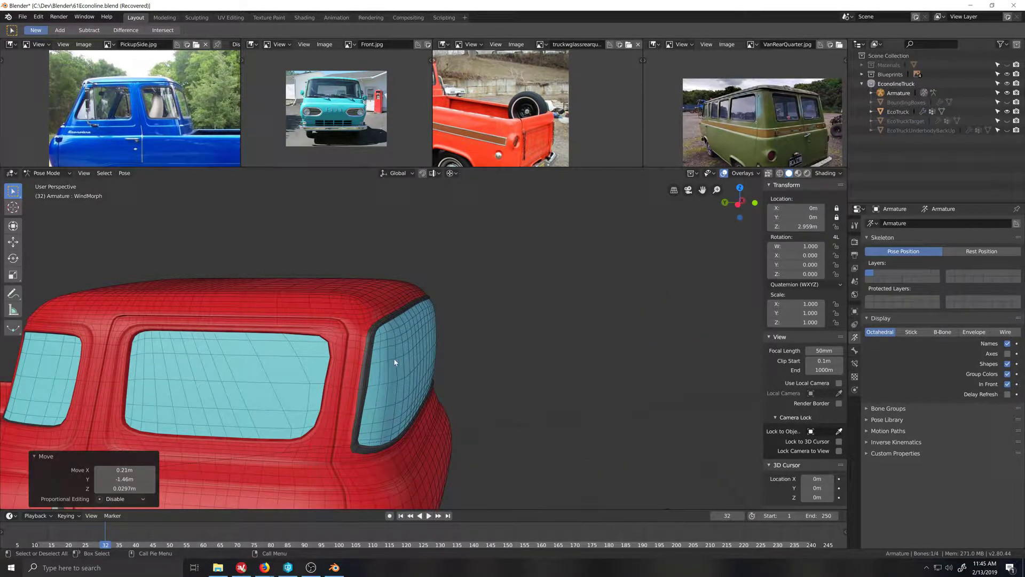
Step: Select the truck body, put it in Weight Paint mode and set the brush strength to 0.001 for the windshield's upper corner
click(65, 173)
click(371, 374)
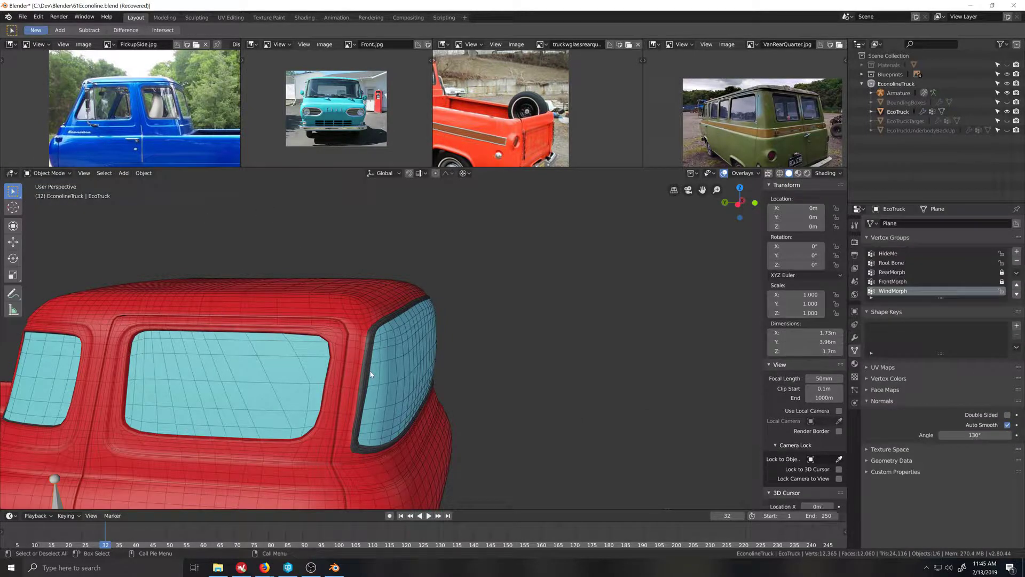
click(64, 173)
click(43, 220)
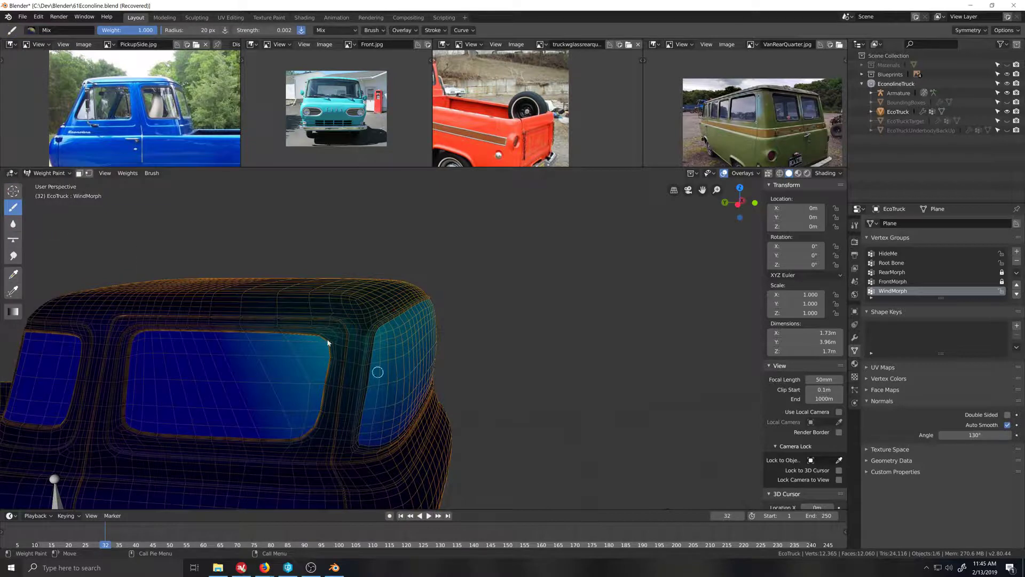
scroll(406, 372, up, 2)
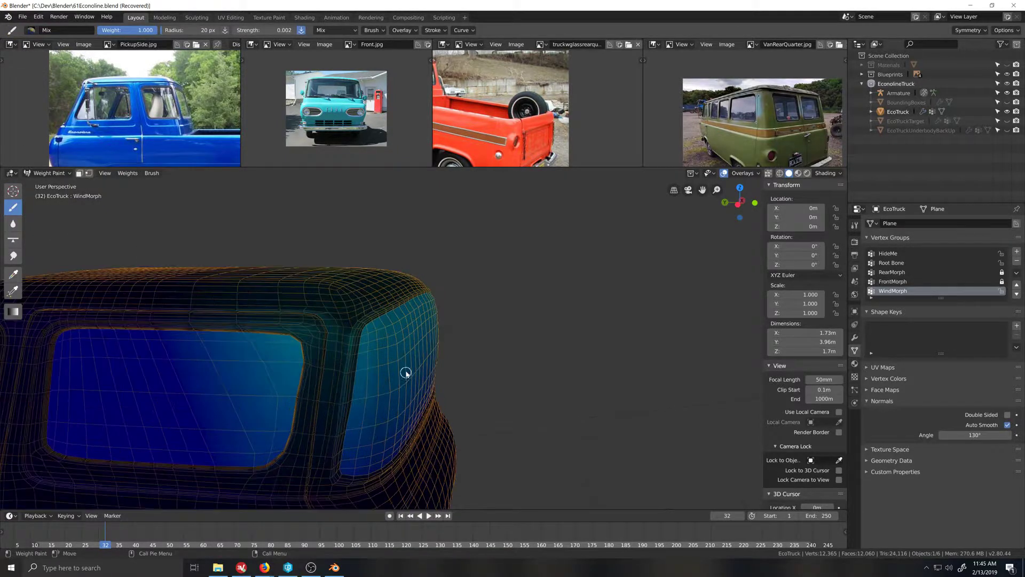
scroll(406, 373, up, 1)
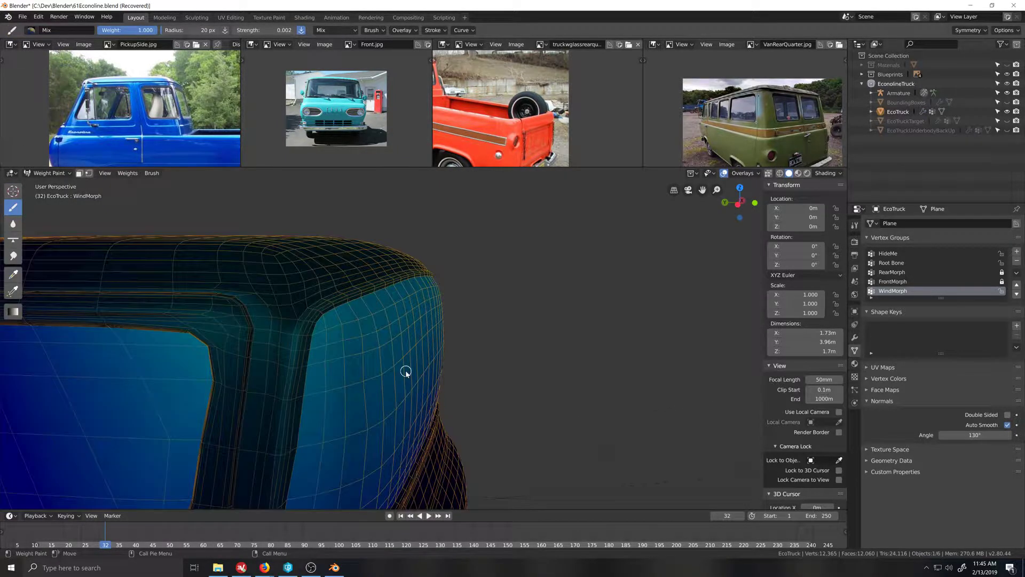
click(257, 32)
text(.001)
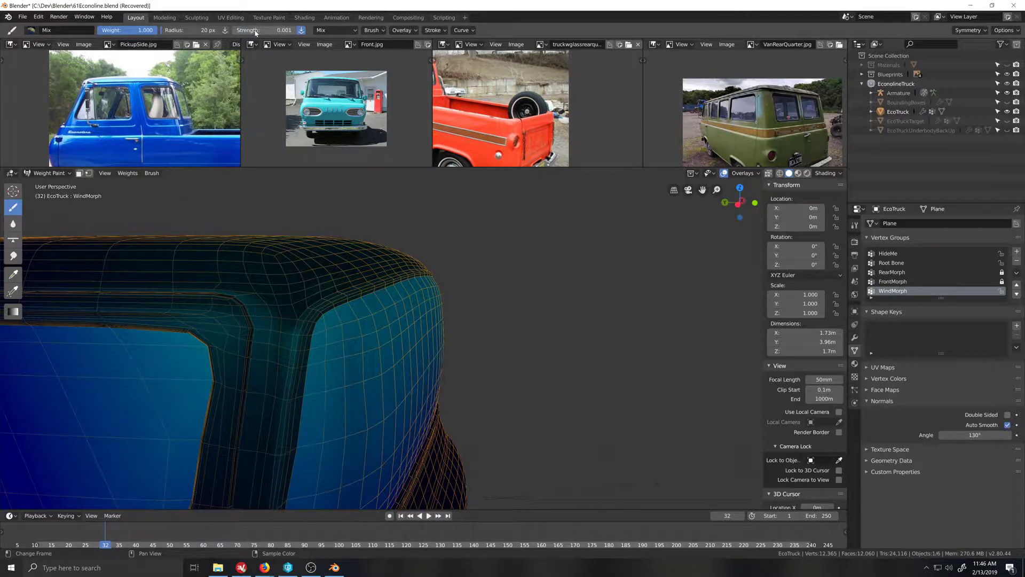
key(Return)
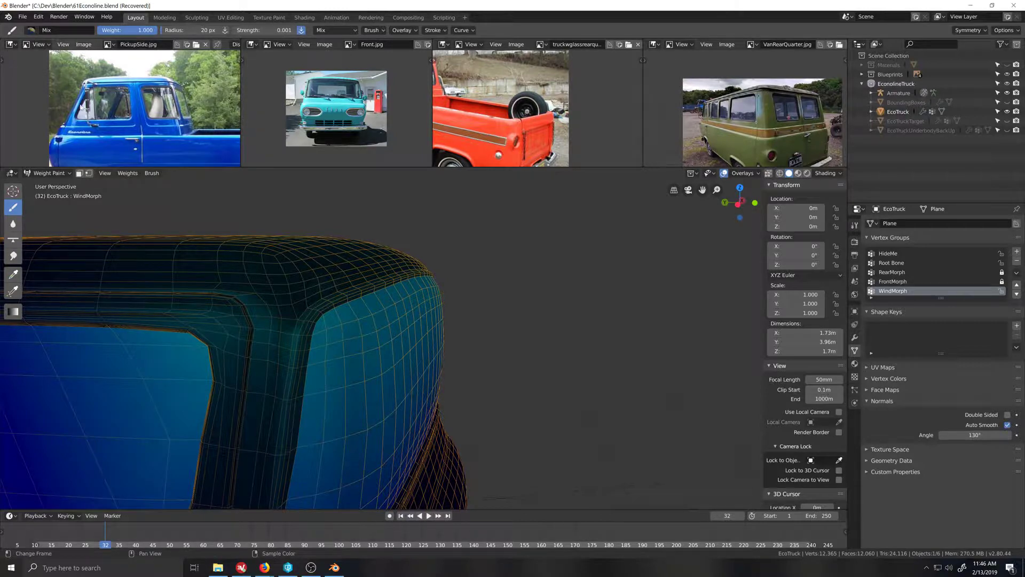
Step: Switch to the Subtract brush, enlarge it to a 30 px radius and gently reduce WindMorph weights across the windshield
click(32, 30)
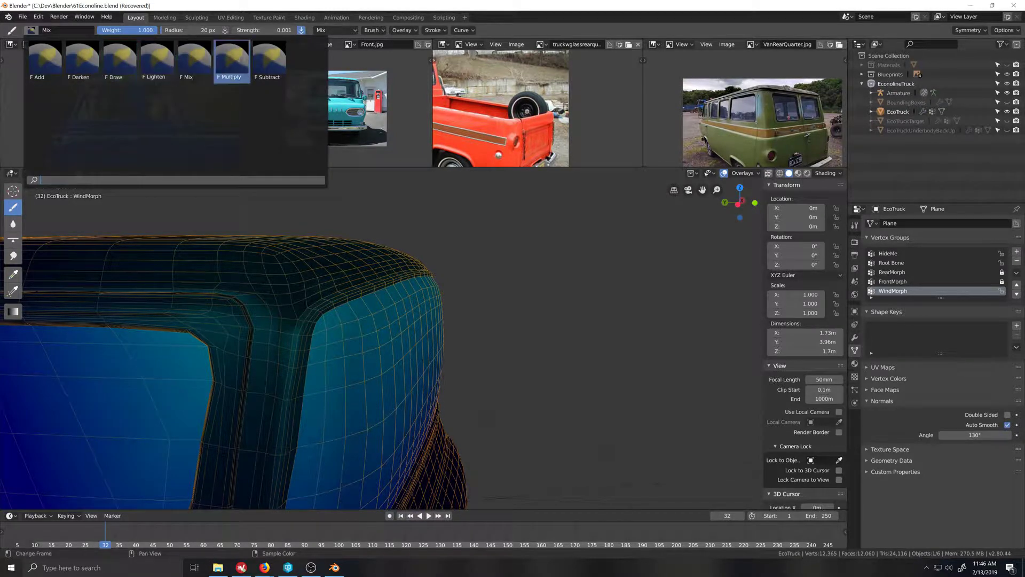
click(268, 59)
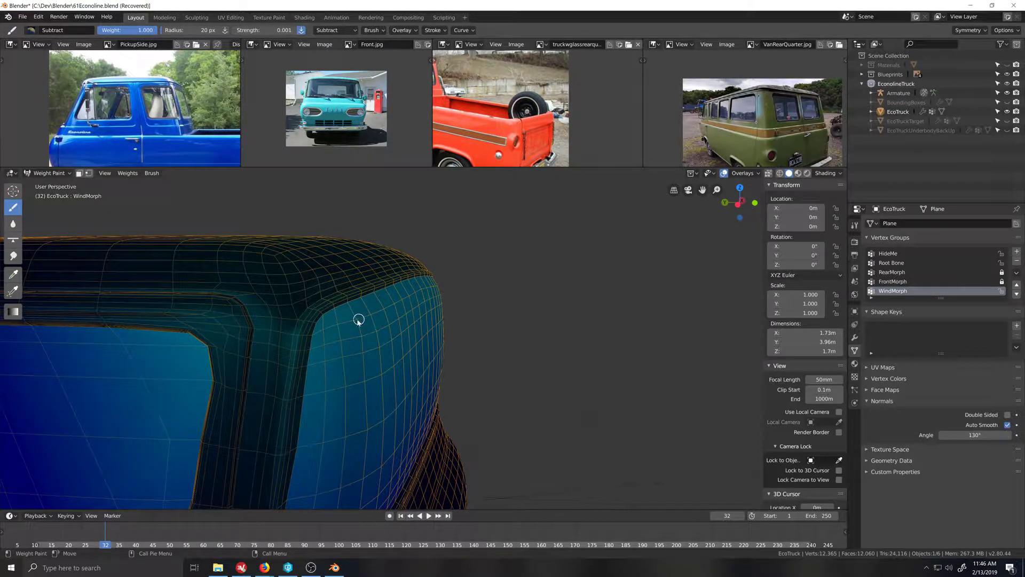
click(210, 30)
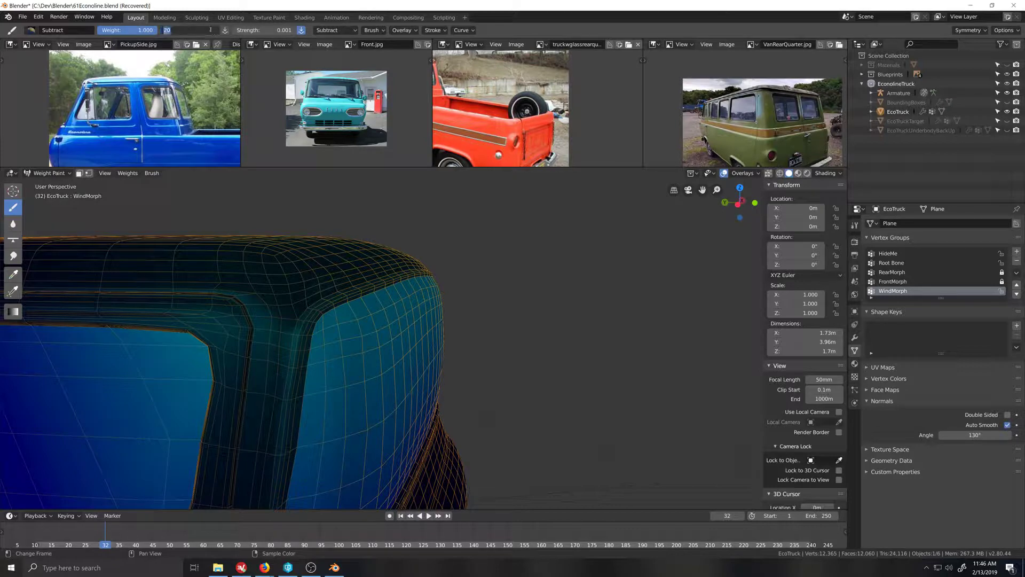
text(30)
key(Return)
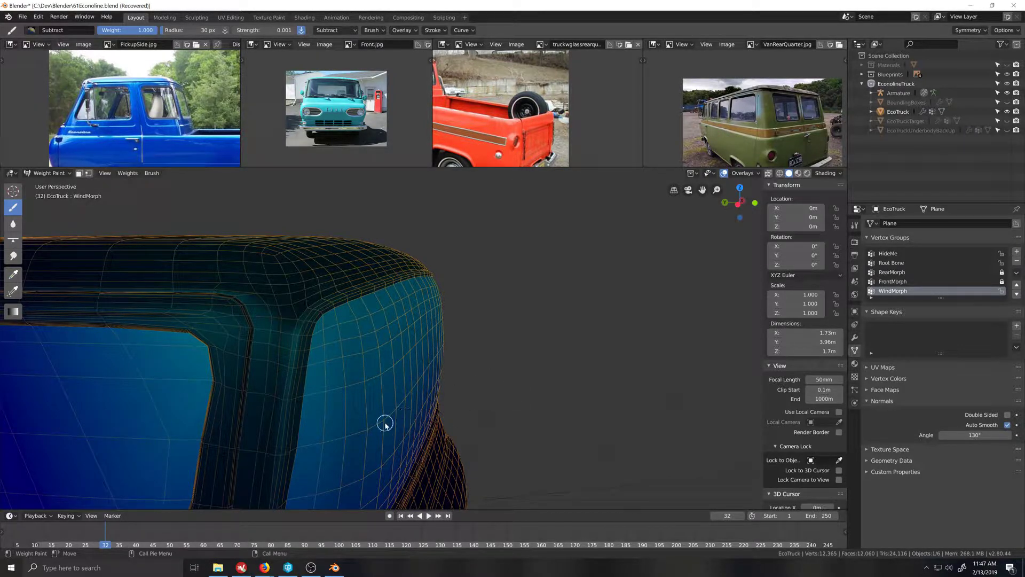
Step: Return to Object Mode, select the WindMorph bone for posing and try shifting it to test the deformation
mouse_move(519, 446)
middle_down()
mouse_move(496, 394)
mouse_move(466, 385)
middle_up()
scroll(465, 385, down, 8)
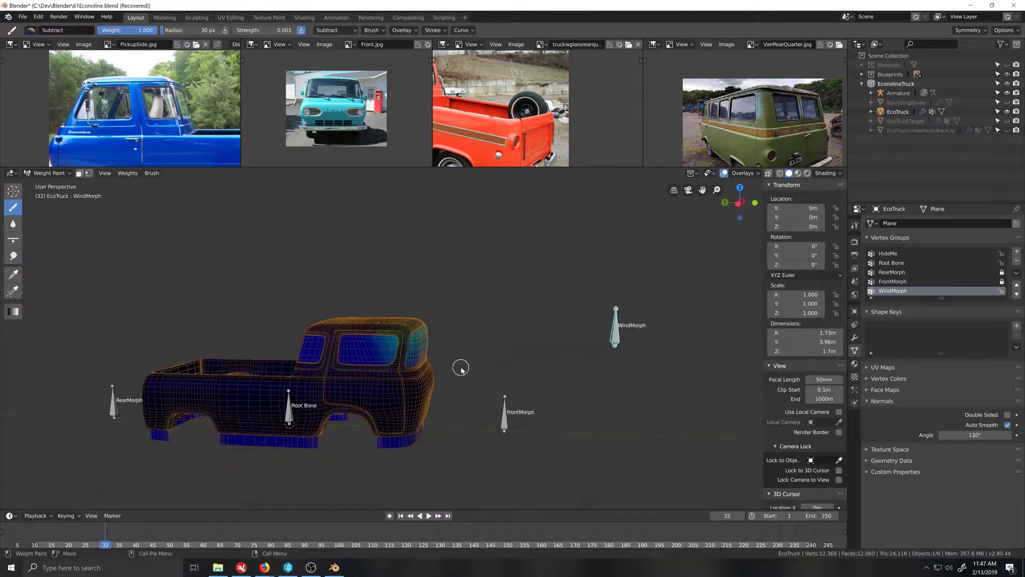
click(48, 173)
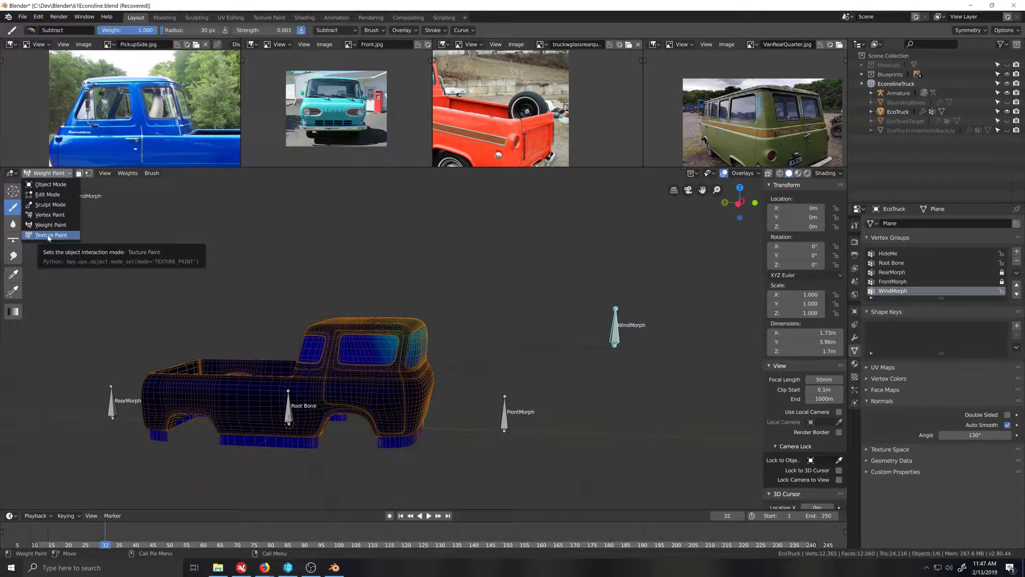
click(49, 184)
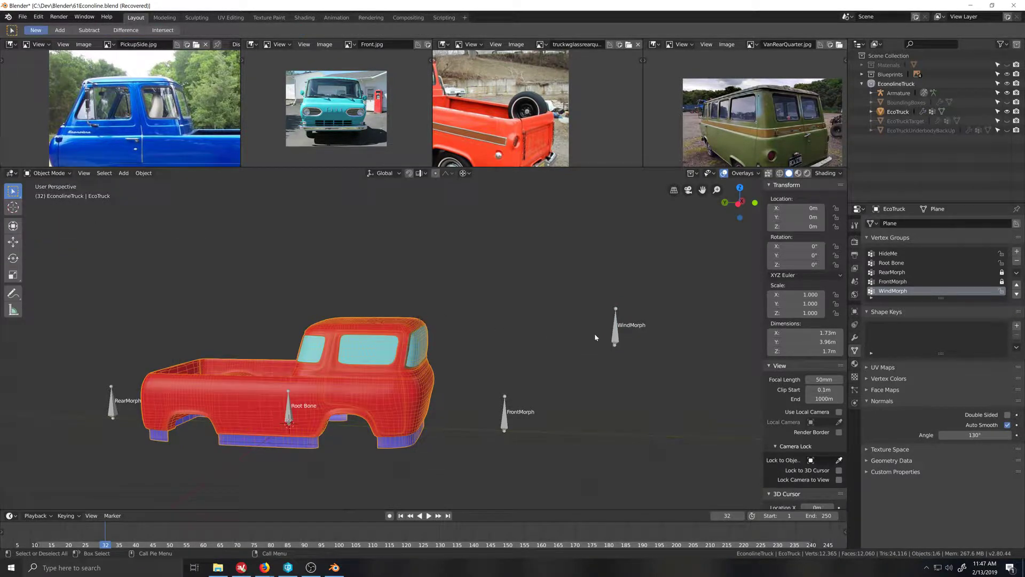
click(621, 331)
key(ctrl+Tab)
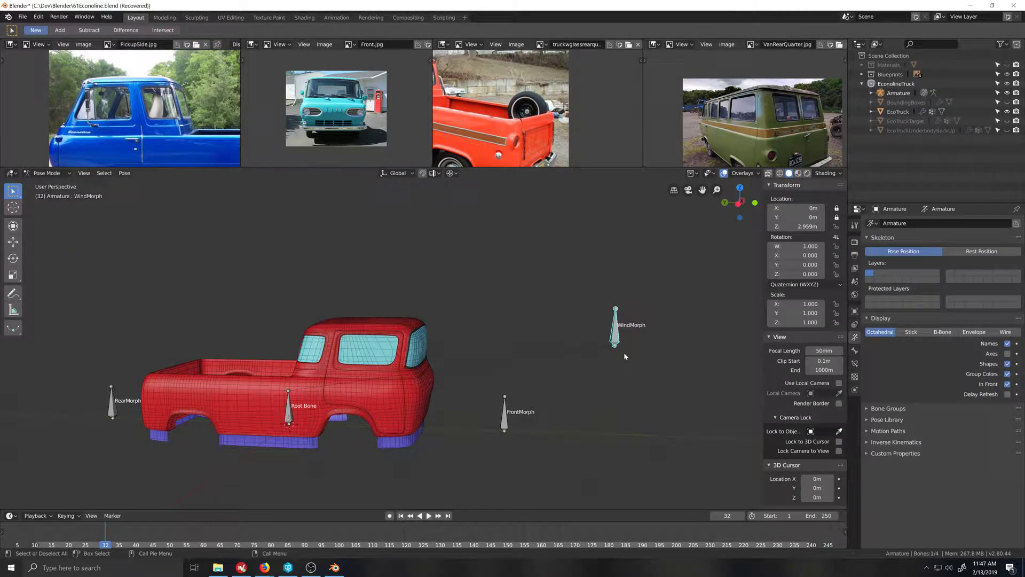
key(g)
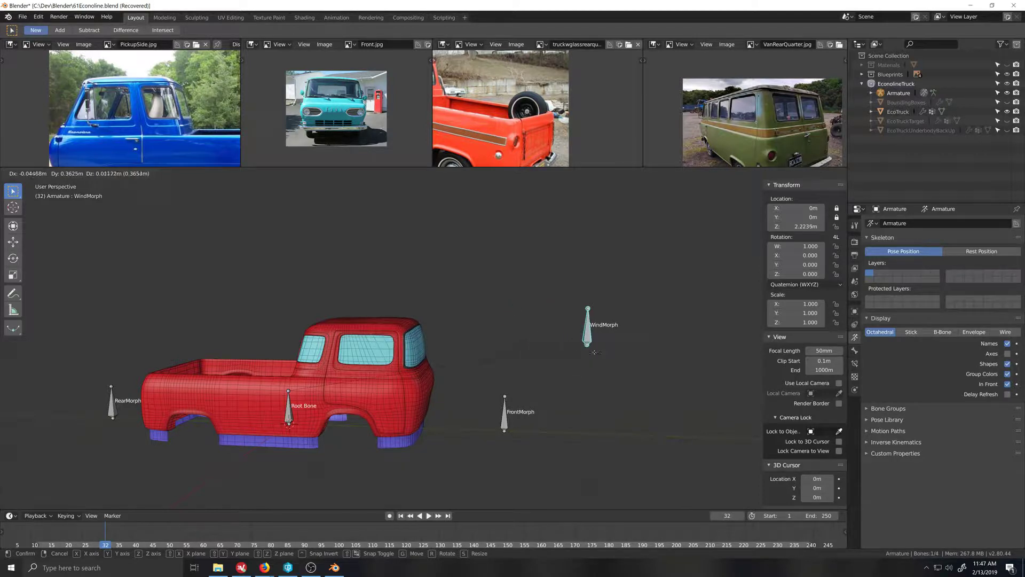
key(Escape)
Step: Turn off the wireframe overlay and clear the WindMorph bone's user transforms
click(743, 173)
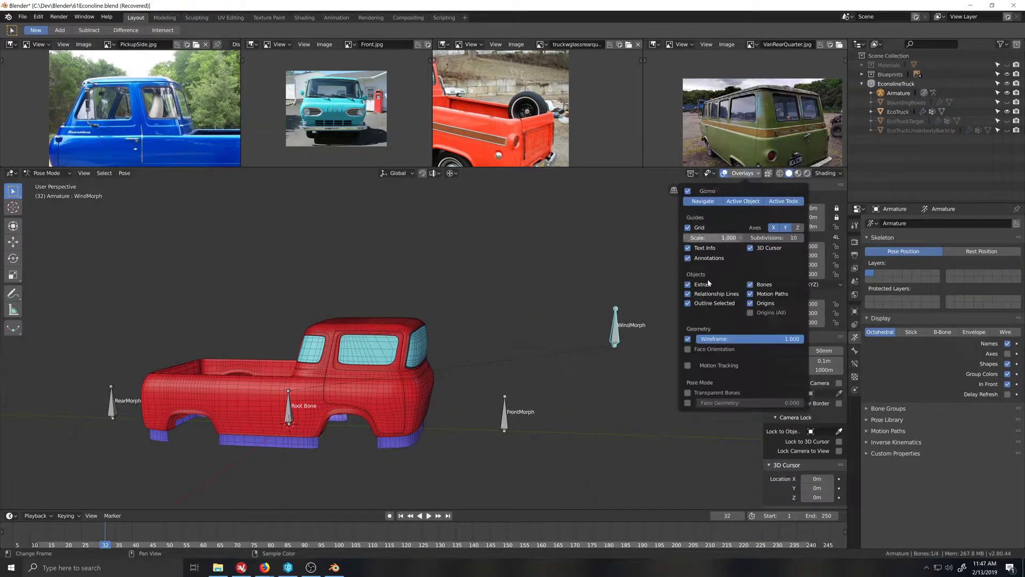
click(688, 338)
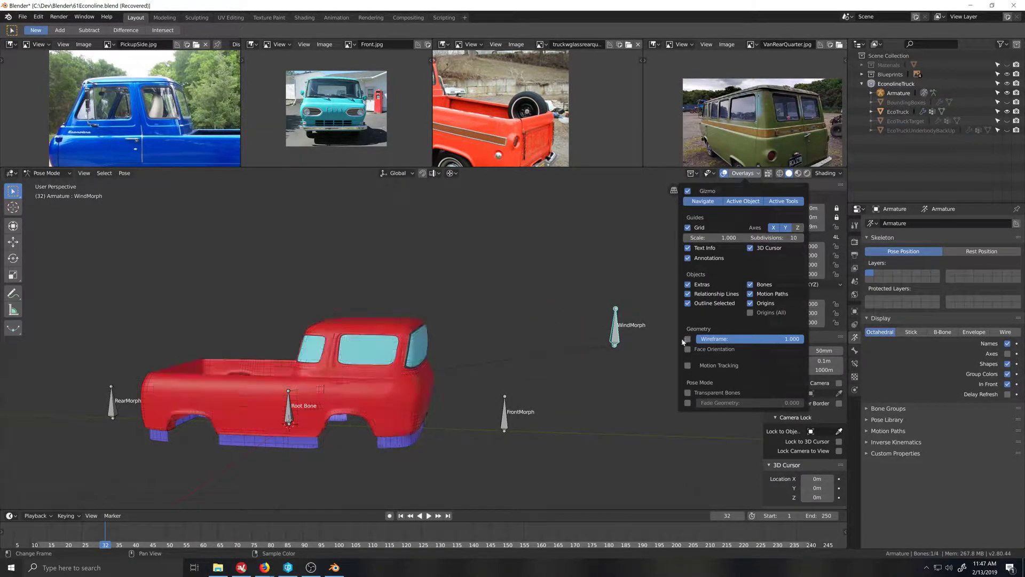
right_click(628, 340)
click(620, 339)
scroll(492, 400, up, 2)
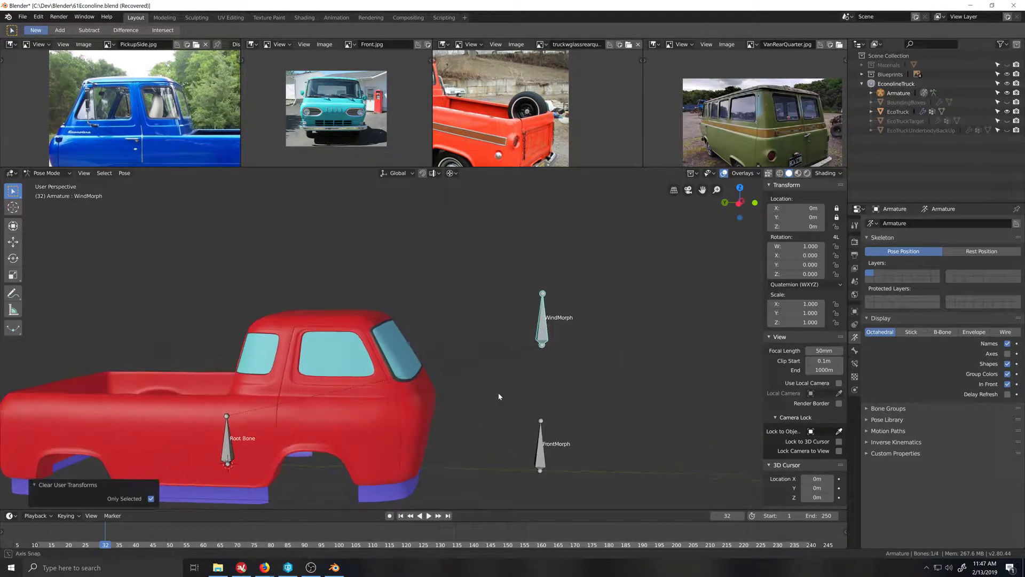
Step: Change the viewport's solid shading lighting so the truck body shows glossy reflective highlights for judging its surface
key(g)
right_click(572, 338)
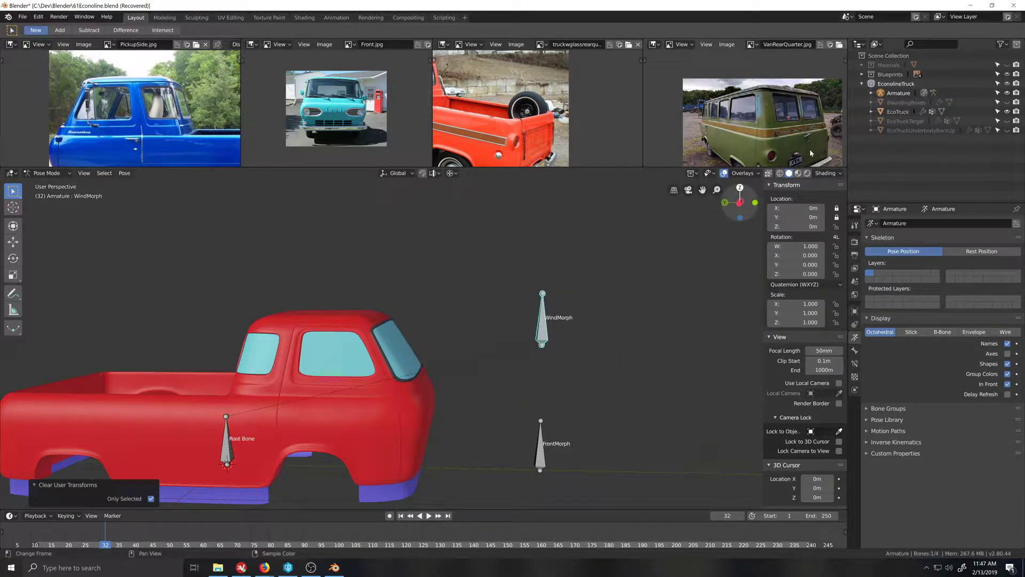
click(834, 174)
click(851, 201)
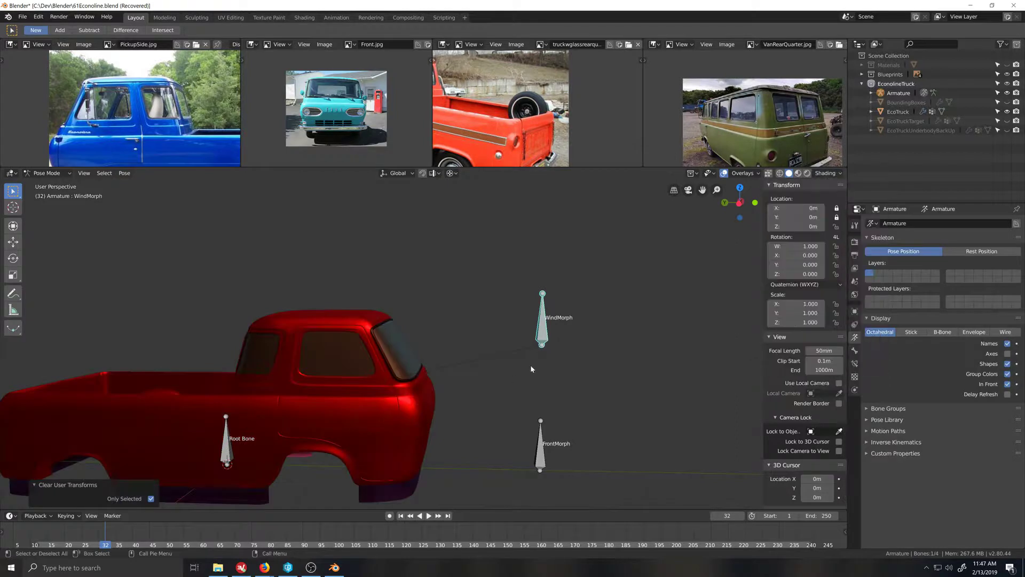
Step: Test the windshield and roof deformation in side views by repeatedly moving the WindMorph bone forward, cancelling each move
key(g)
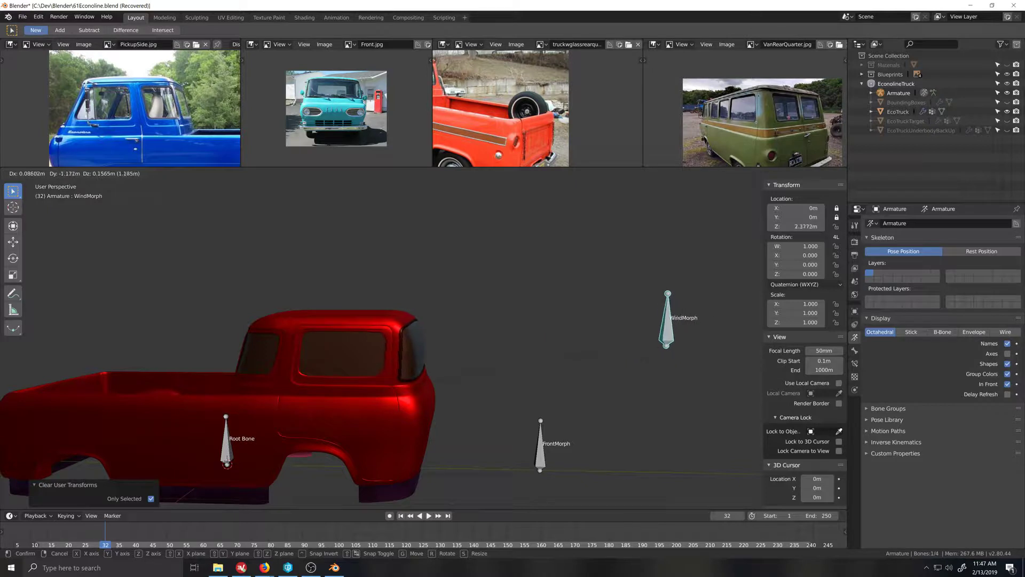
key(Escape)
scroll(379, 435, down, 3)
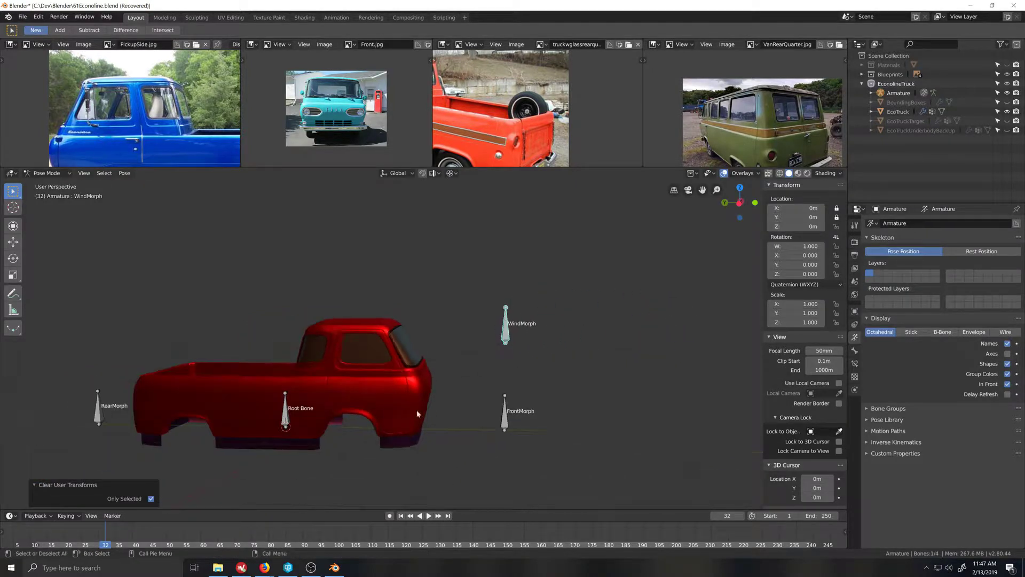
scroll(356, 414, up, 1)
middle_drag(400, 341, 412, 373)
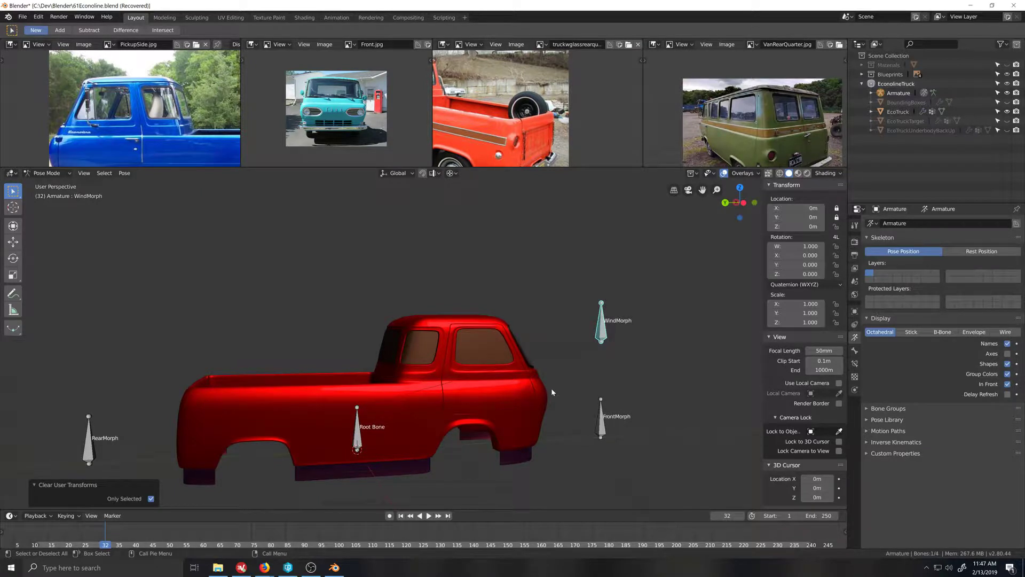
middle_drag(552, 393, 506, 377)
key(g)
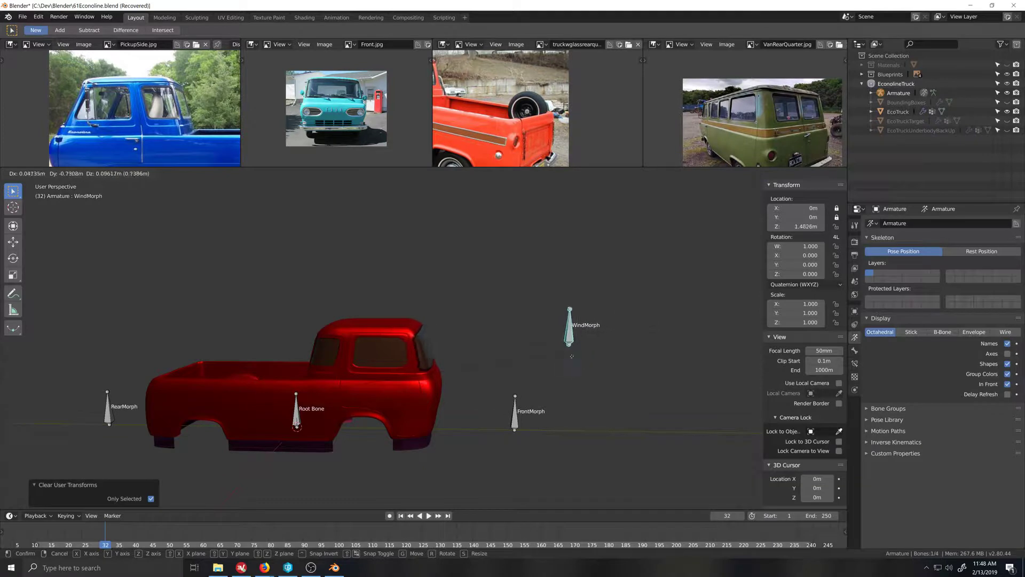
right_click(548, 363)
key(g)
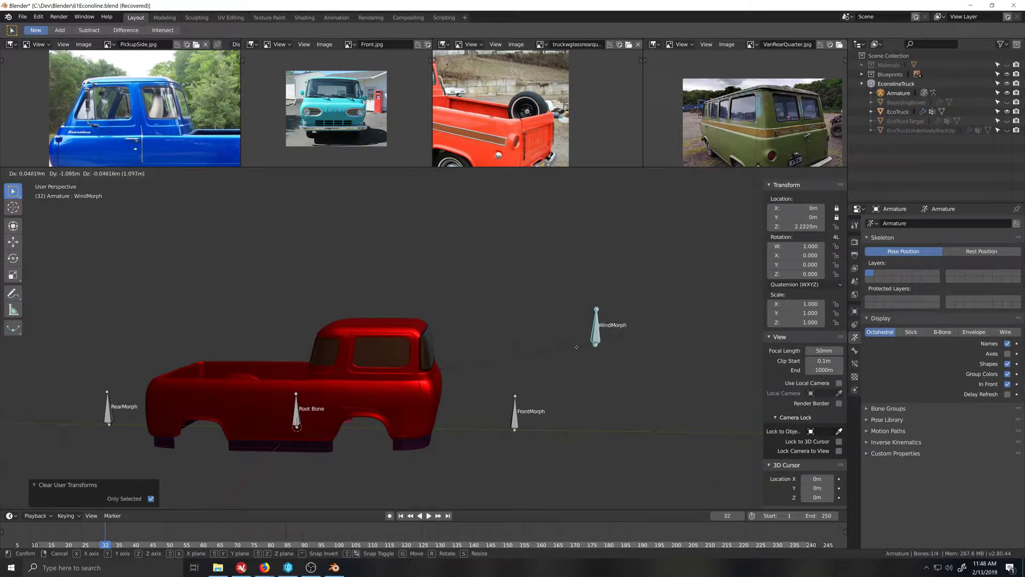
right_click(609, 347)
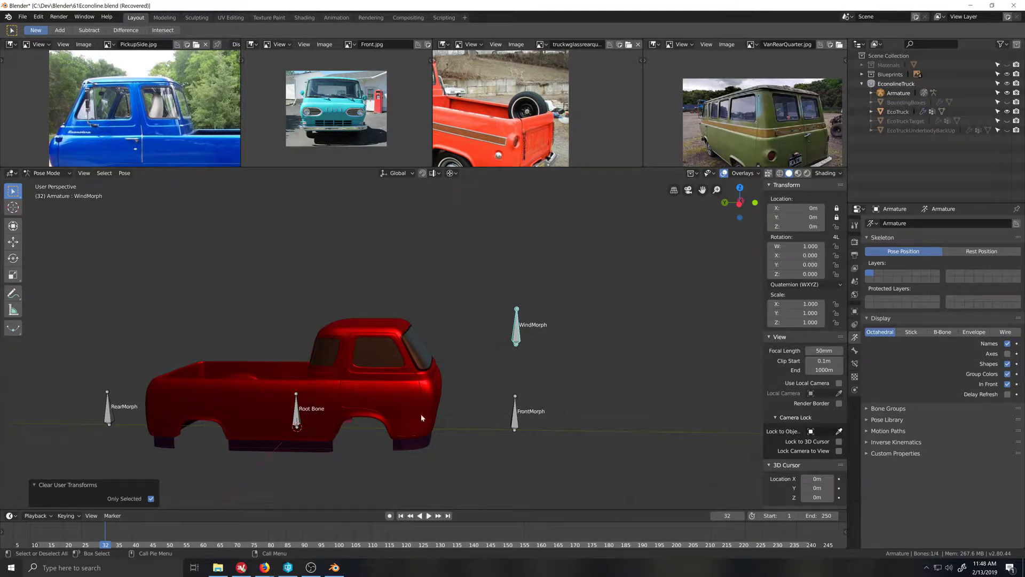
Step: Examine the cab's deformation from rear and front three-quarter views with trial WindMorph bone moves, cancelling each one
middle_drag(460, 400, 417, 416)
key(g)
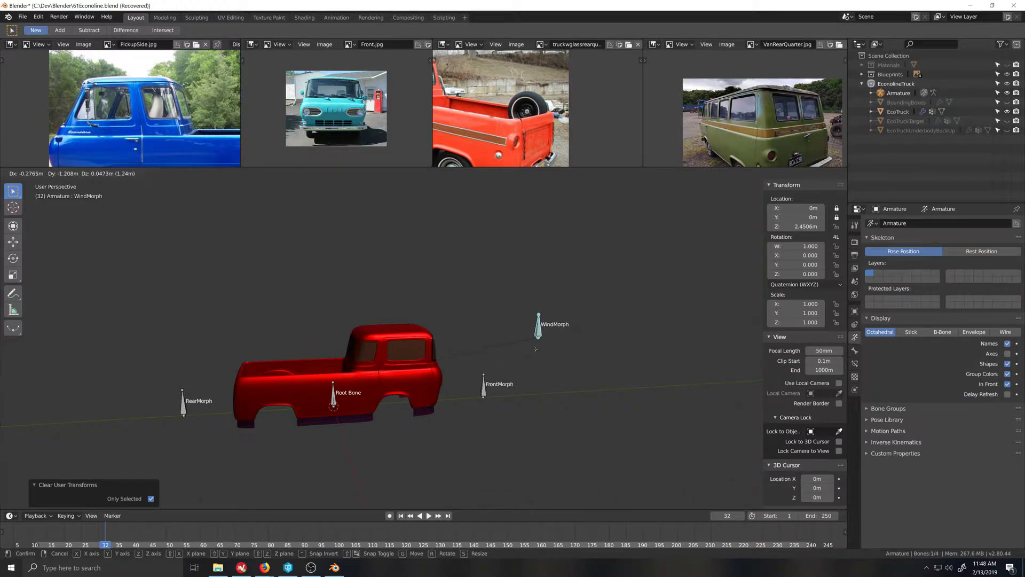
key(Escape)
middle_drag(476, 314, 443, 383)
key(g)
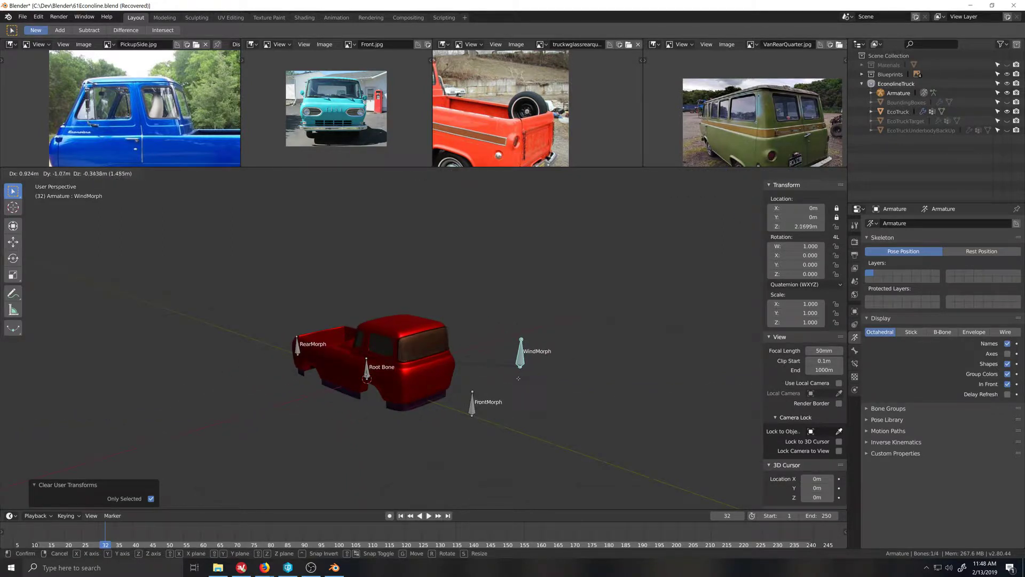
key(Escape)
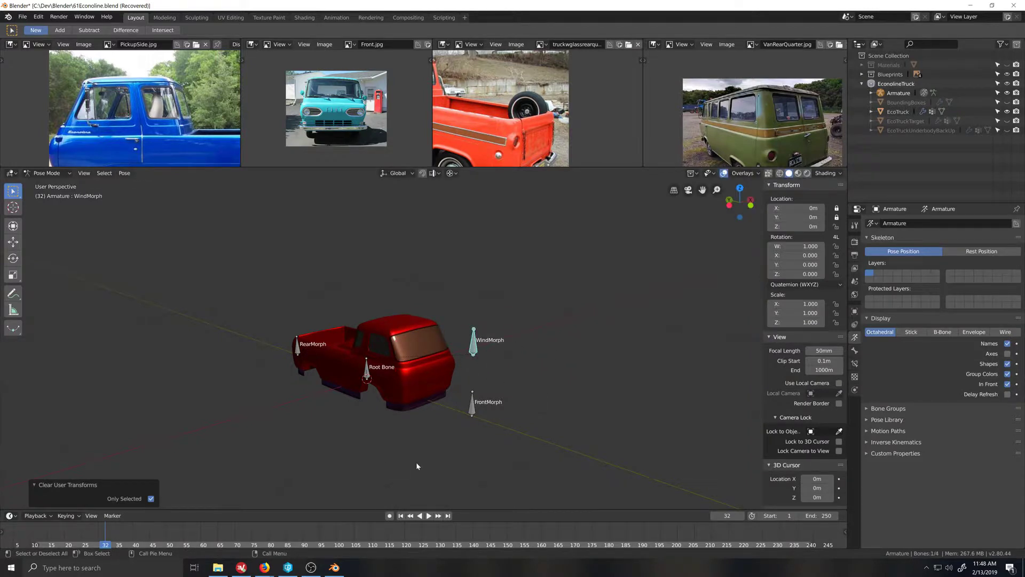
middle_drag(448, 443, 505, 438)
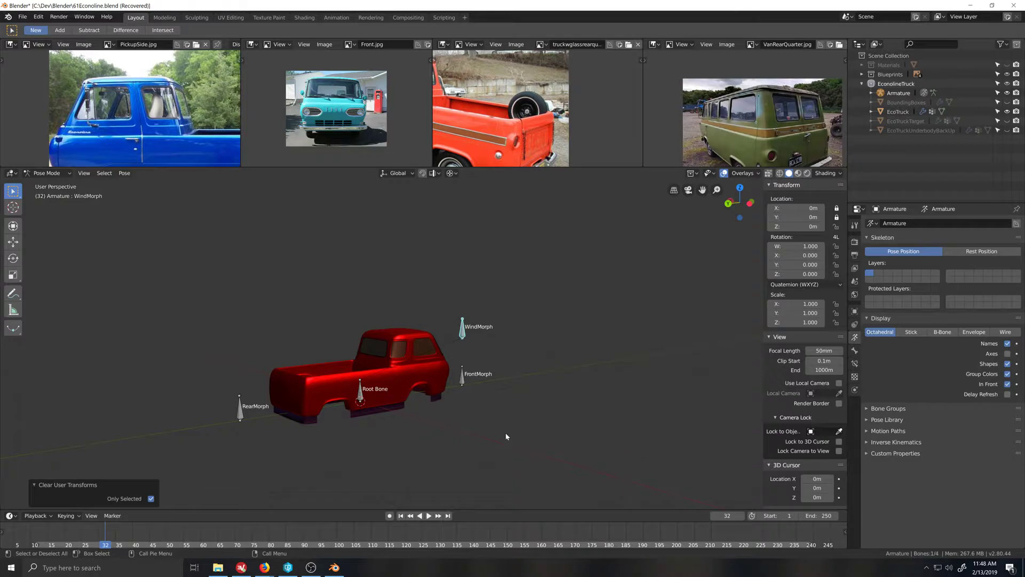
middle_drag(496, 437, 502, 413)
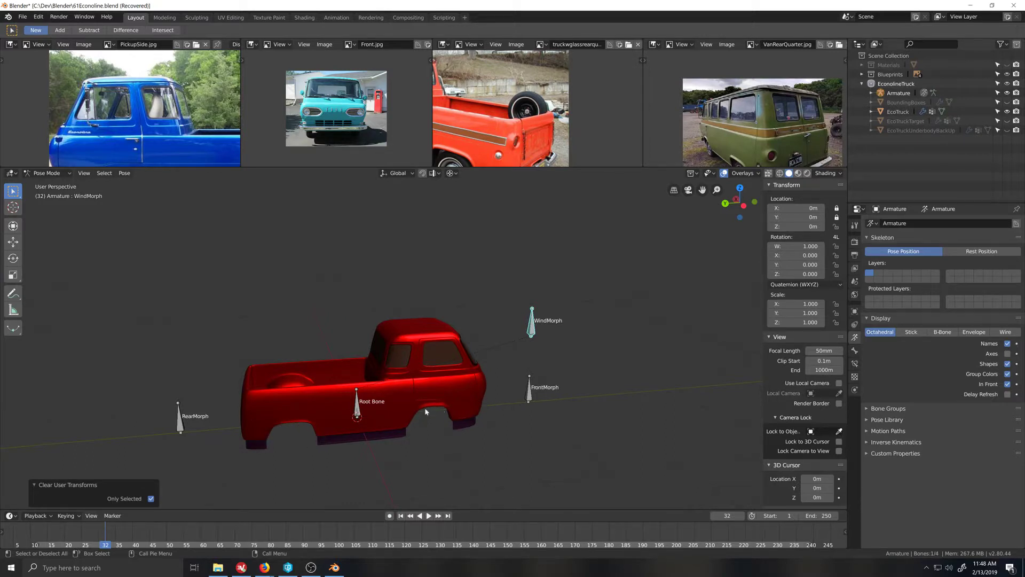
middle_drag(592, 420, 491, 431)
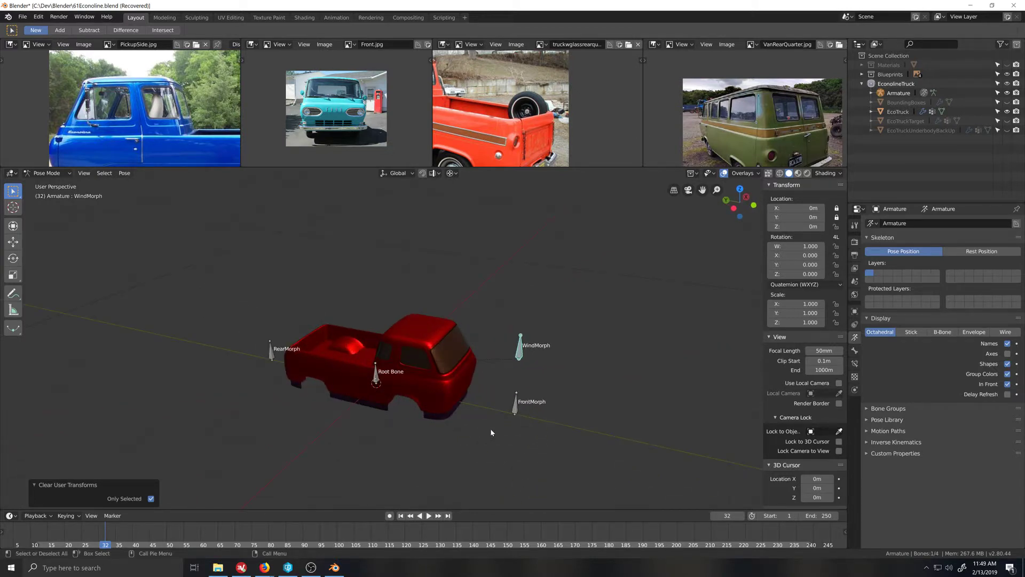
middle_drag(457, 436, 418, 405)
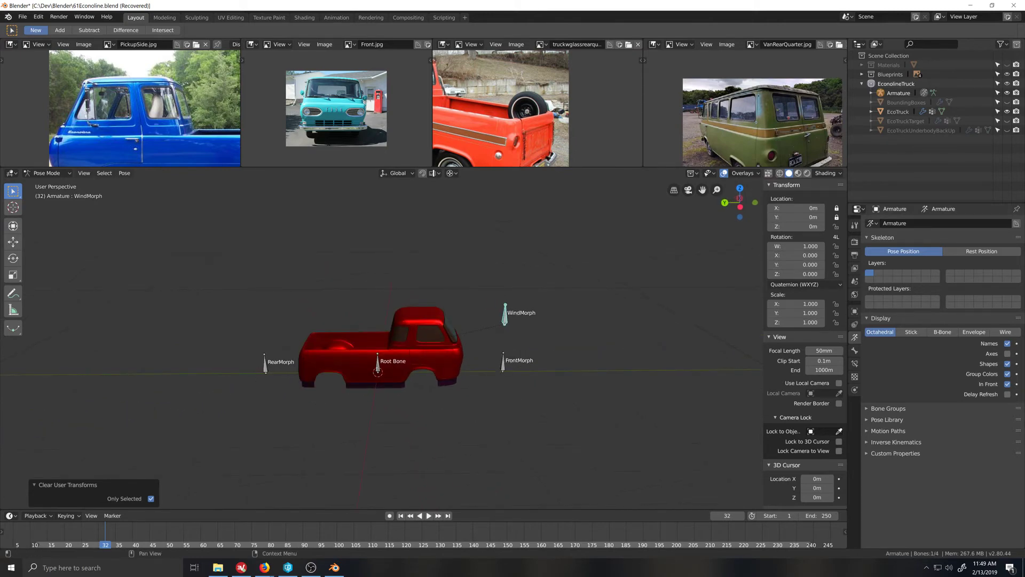